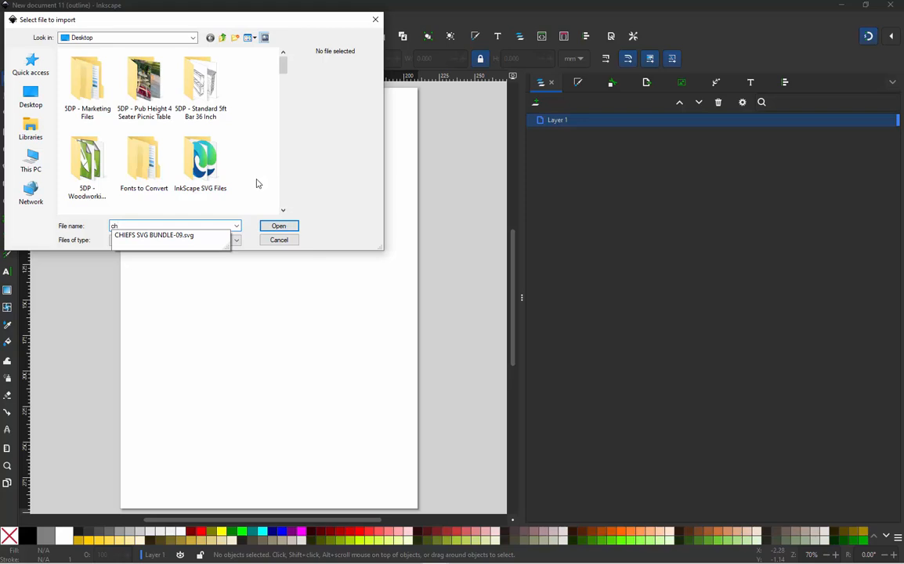
Import CHIEFS SVG BUNDLE-09.svg as editable objects in the current document.
click(188, 235)
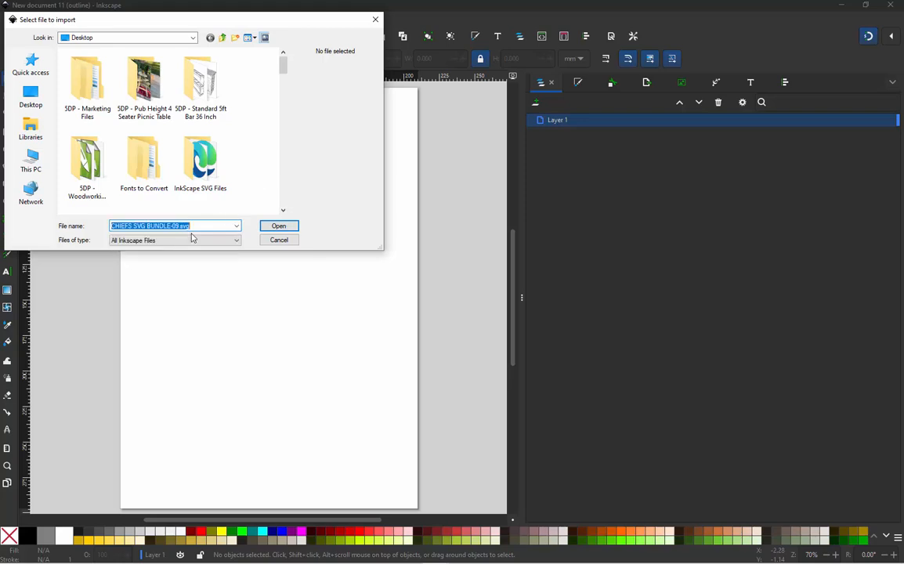
click(282, 226)
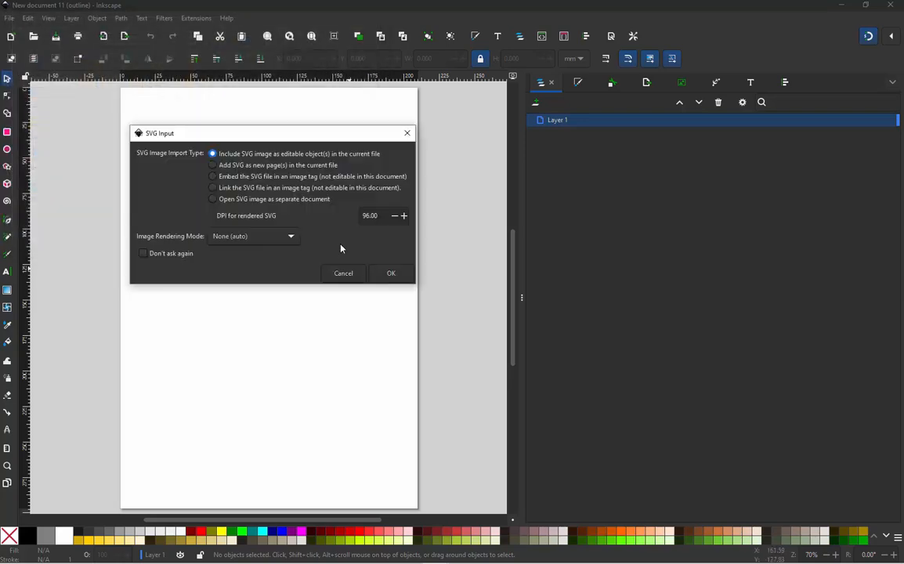
click(389, 276)
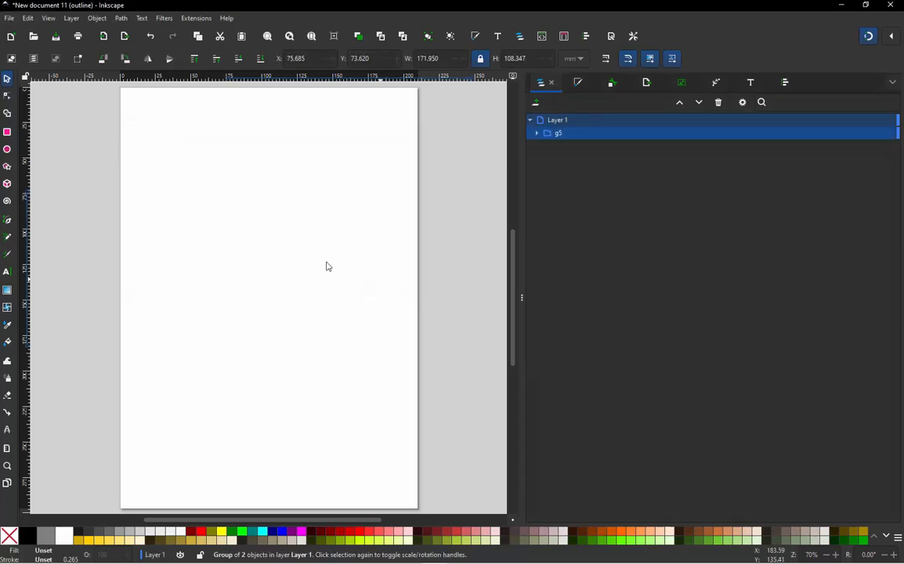
Move the imported Chiefs artwork off the page onto the empty canvas, to about X 235 mm, Y 34 mm.
scroll(400, 281, down, 3)
scroll(383, 276, up, 2)
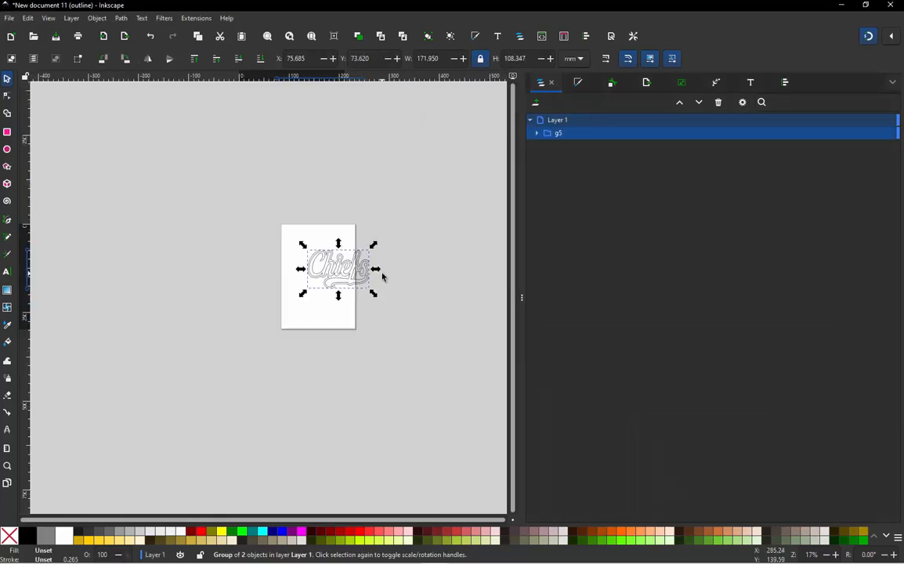
scroll(388, 273, up, 1)
drag(288, 262, 453, 219)
scroll(174, 272, down, 1)
scroll(374, 228, up, 1)
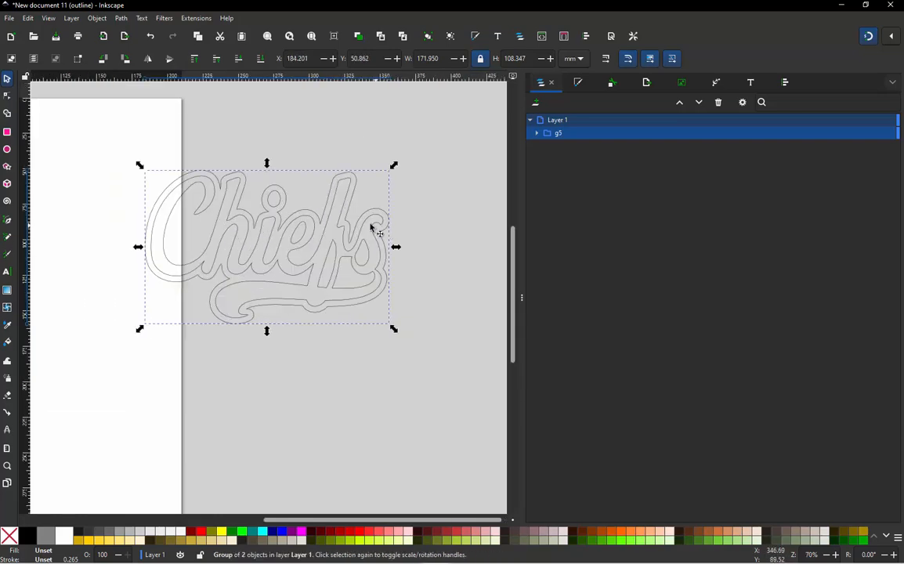
drag(365, 227, 437, 200)
click(376, 326)
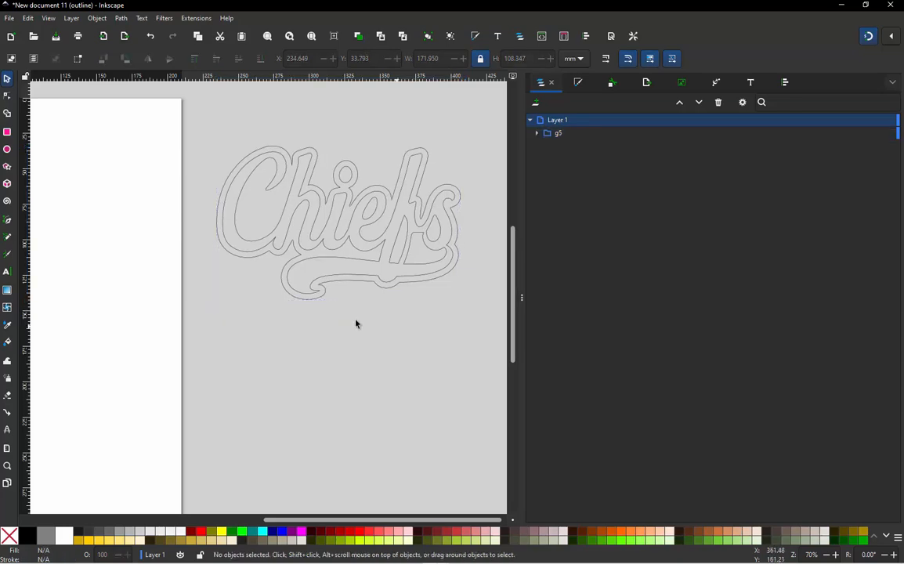
scroll(422, 262, down, 1)
scroll(421, 256, up, 2)
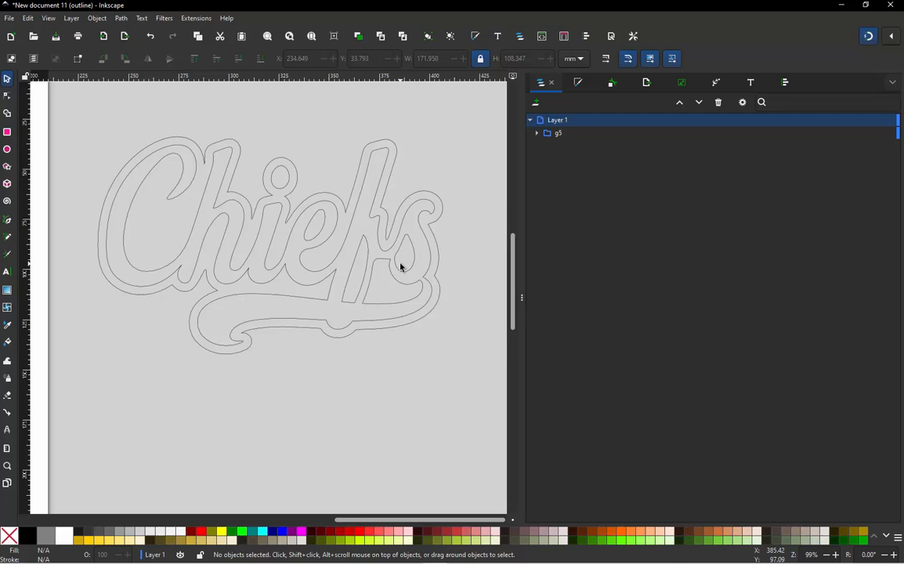
Switch the canvas from the outline view to the normal display mode.
key(alt)
key(ctrl+KP_5)
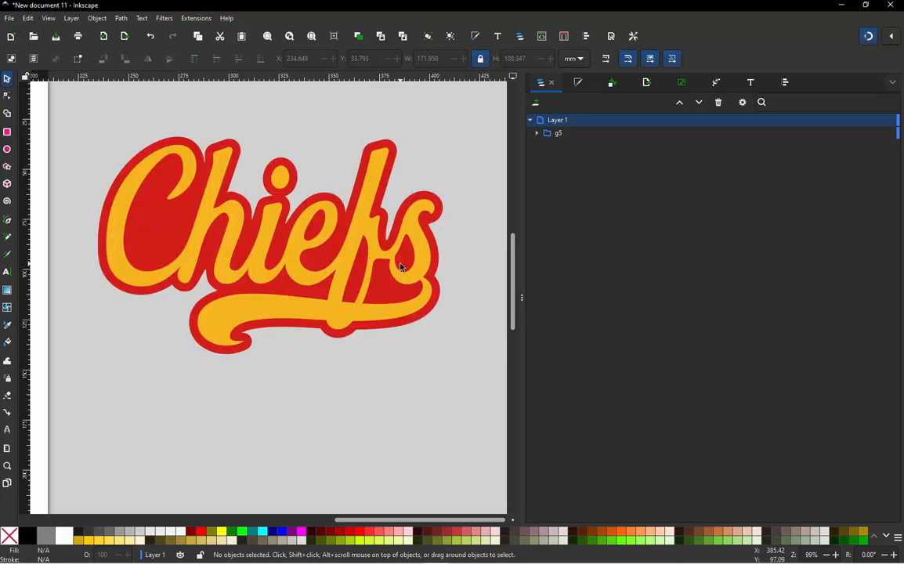
click(49, 18)
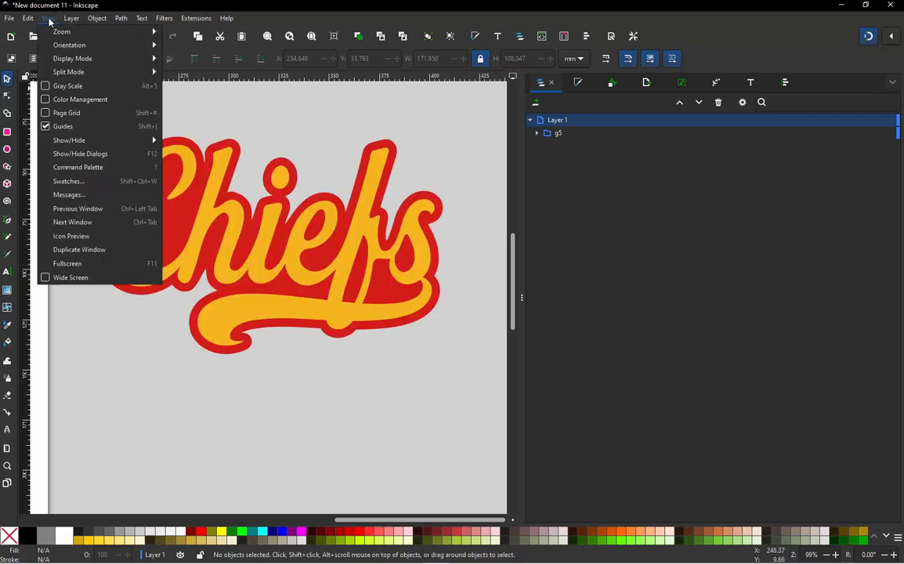
mouse_move(70, 57)
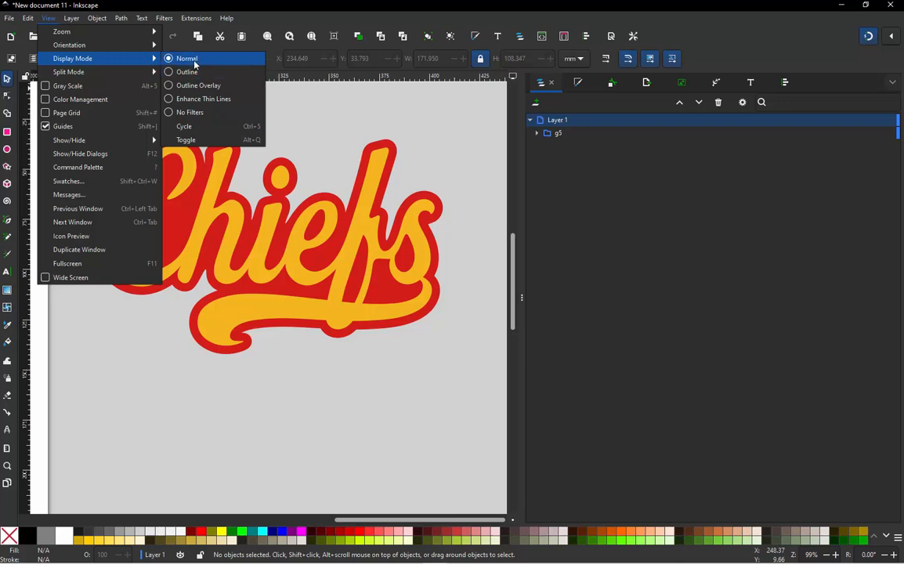
click(299, 111)
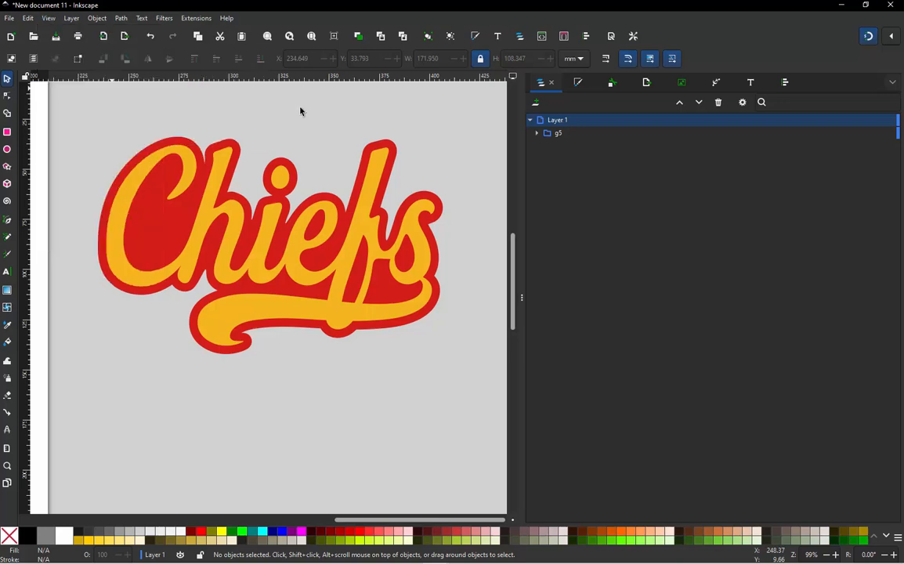
Compare the artwork in the outline and normal display modes by switching repeatedly between them, ending in normal.
key(alt+5)
key(alt+5)
key(alt+5)
key(alt+5)
key(alt+5)
key(alt+5)
key(alt+5)
key(alt+5)
key(alt+5)
key(alt+5)
key(alt+5)
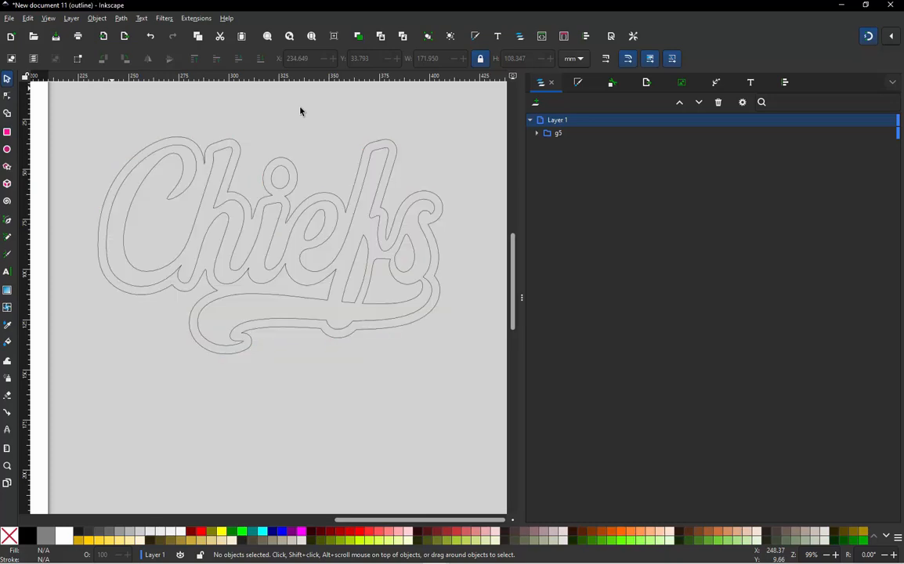
key(alt+5)
key(alt+5)
key(alt+5)
key(alt+5)
key(alt+5)
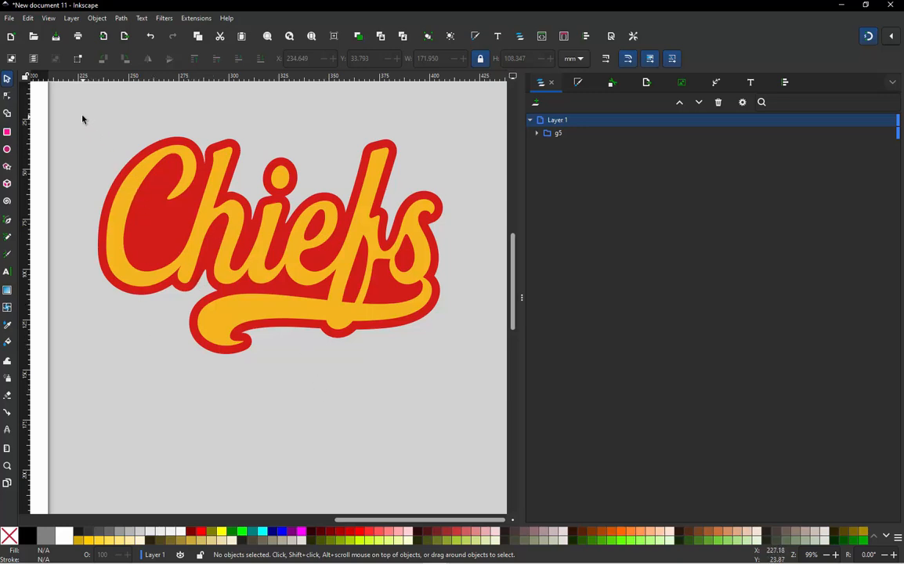
Select the Chiefs artwork, set the measurement units to inches to check its size, and clear the selection.
drag(72, 113, 471, 414)
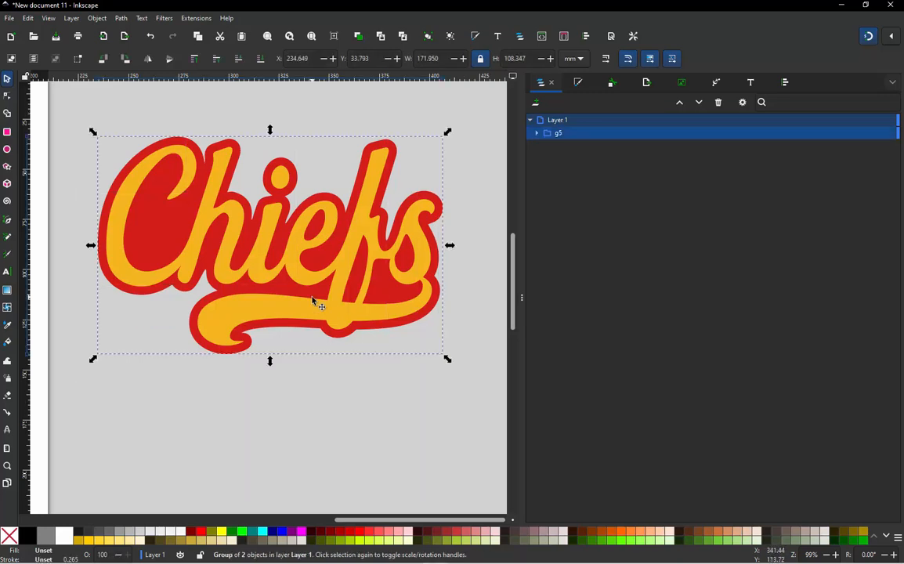
click(574, 59)
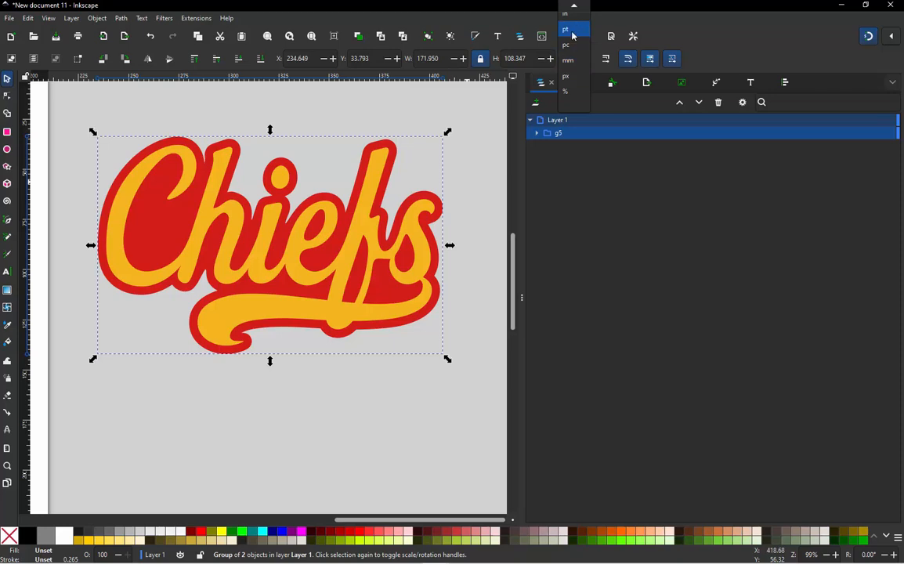
click(569, 14)
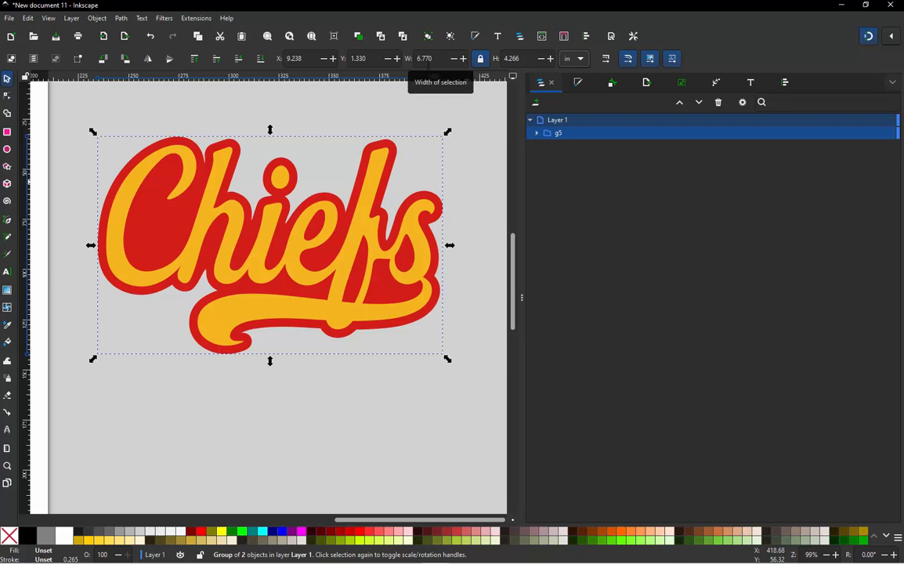
click(93, 101)
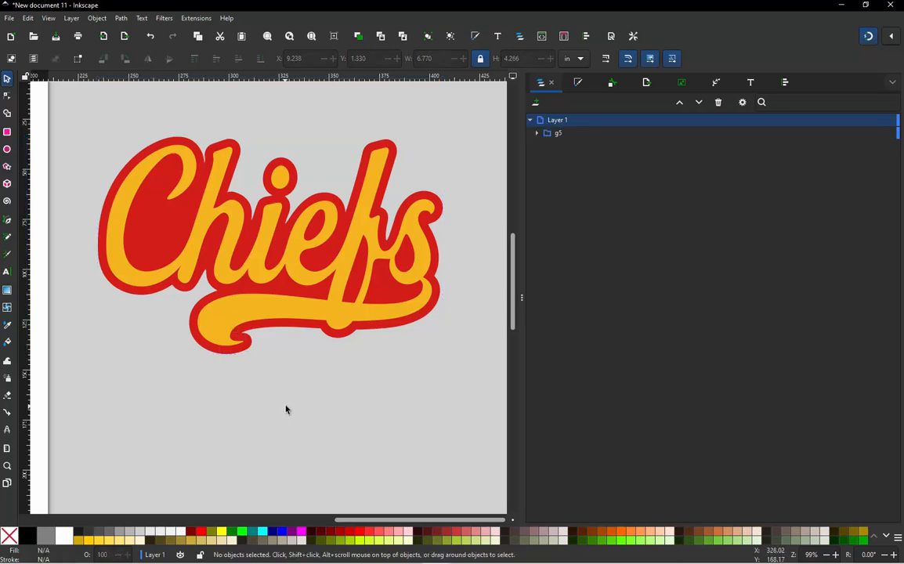
Ungroup the whole Chiefs artwork repeatedly until all nested groups are split into individual paths, and clear the selection.
scroll(286, 396, down, 1)
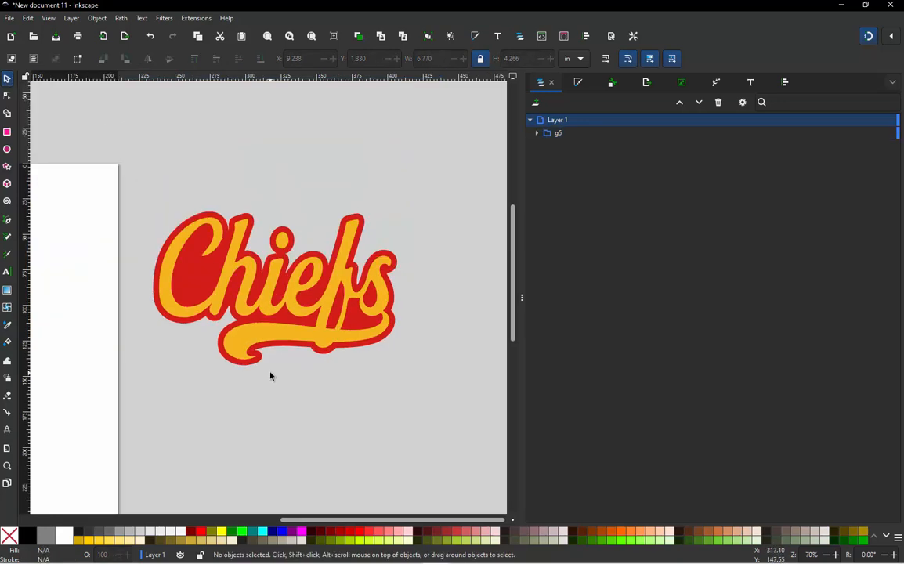
scroll(270, 374, up, 1)
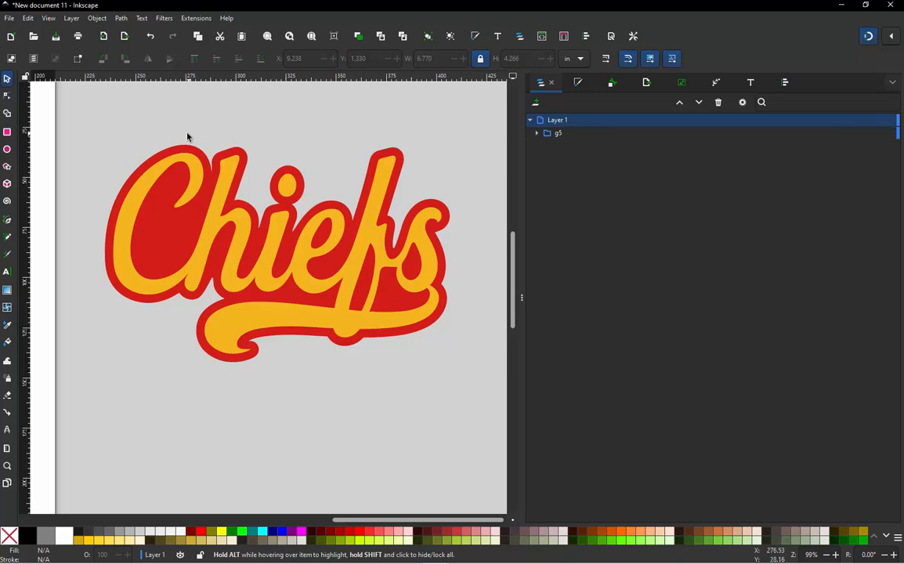
drag(75, 114, 474, 385)
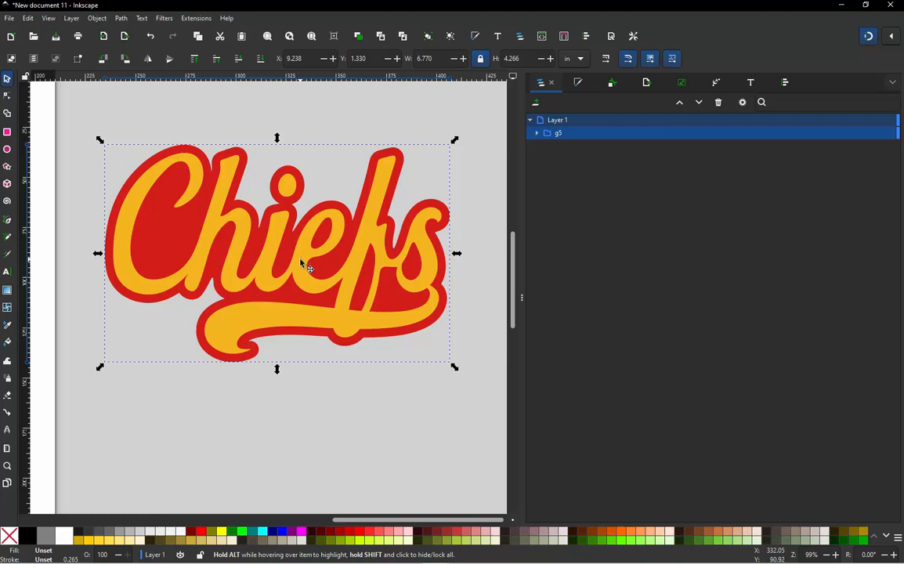
click(85, 128)
drag(84, 128, 478, 383)
right_click(354, 287)
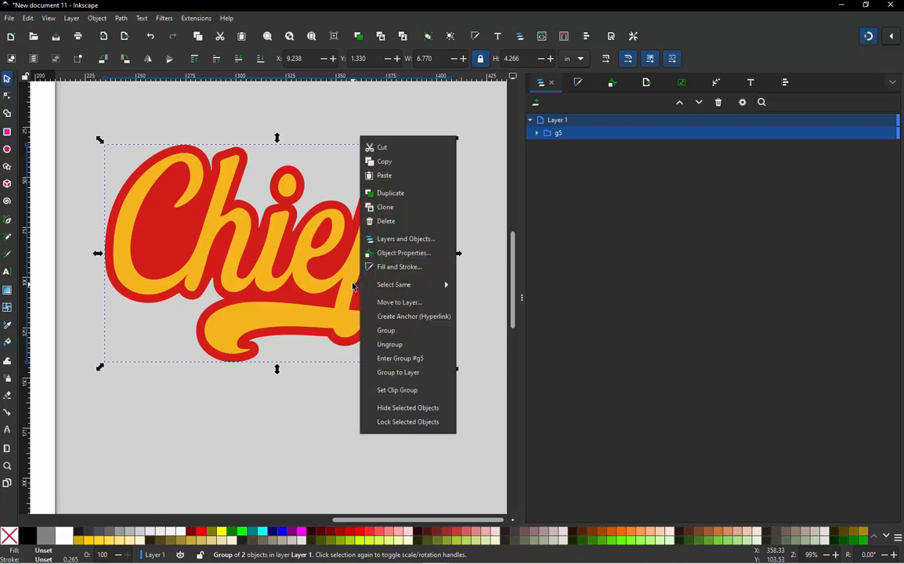
click(411, 344)
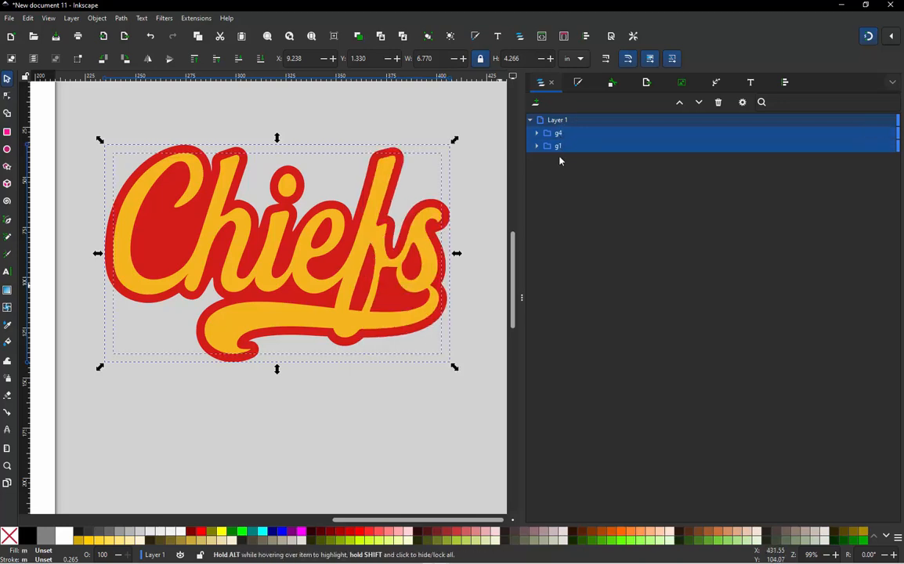
right_click(305, 264)
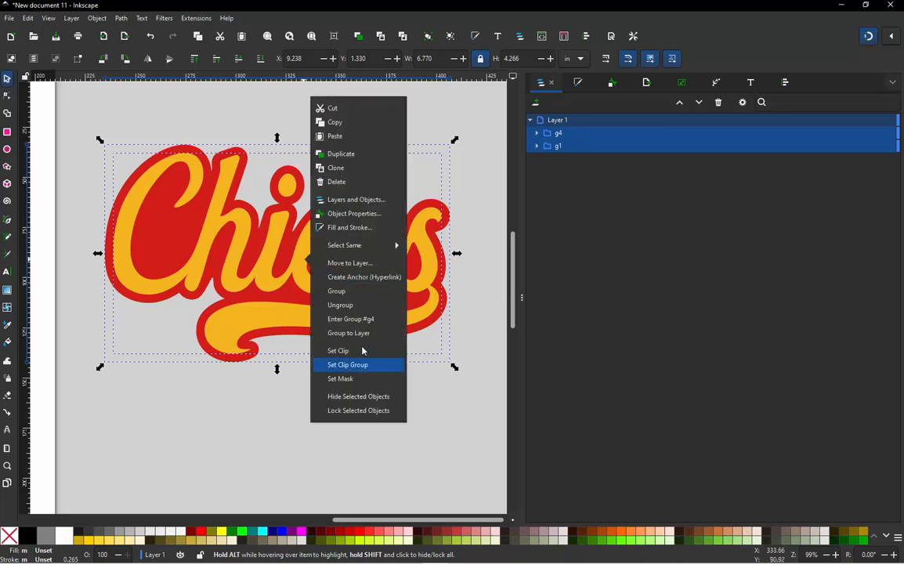
click(356, 306)
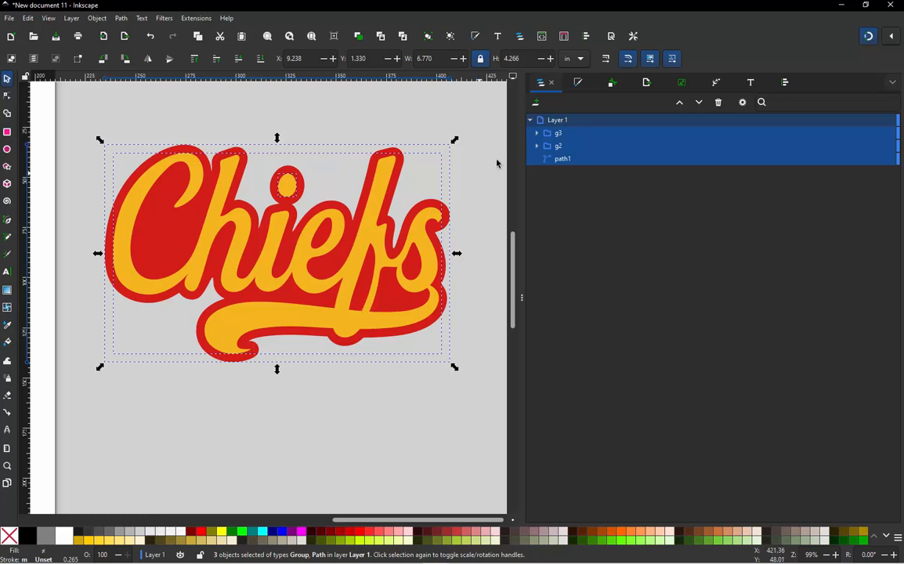
right_click(302, 269)
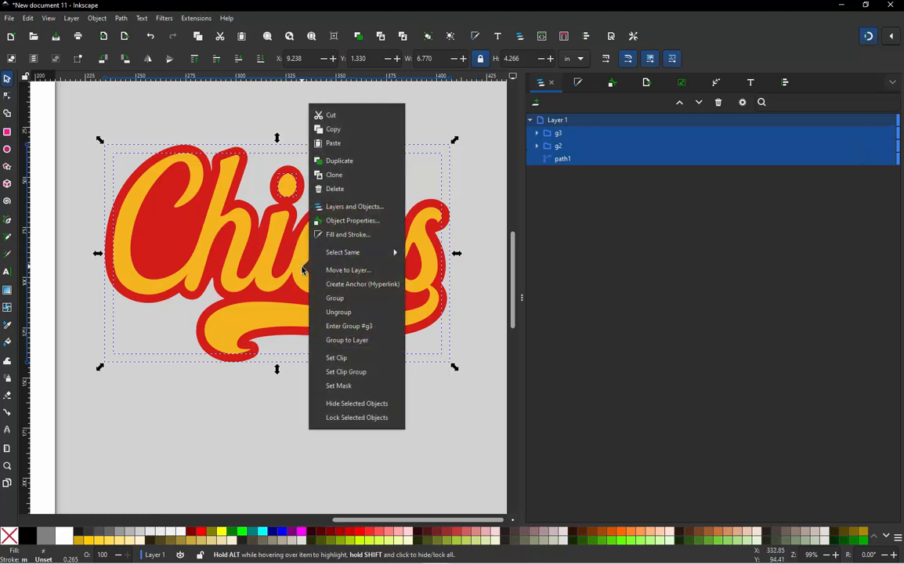
click(355, 312)
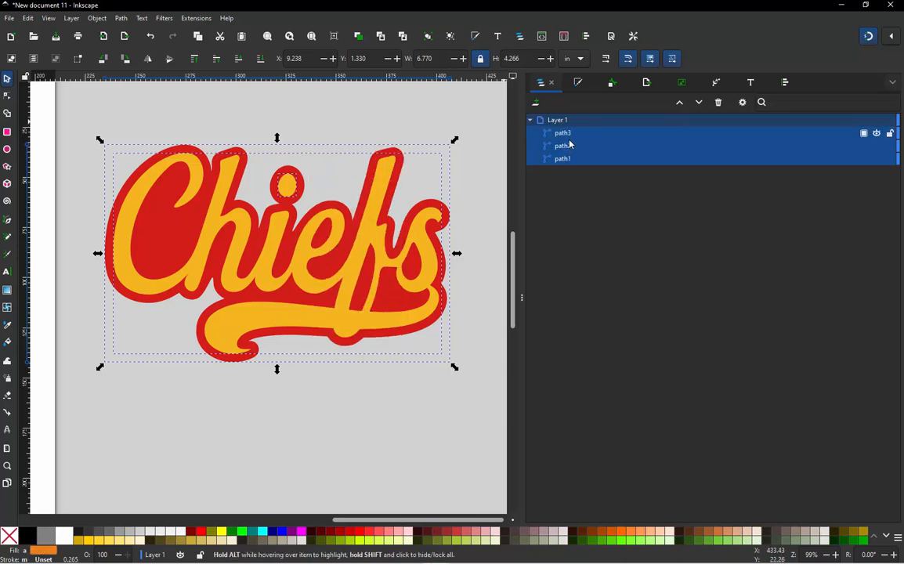
click(493, 195)
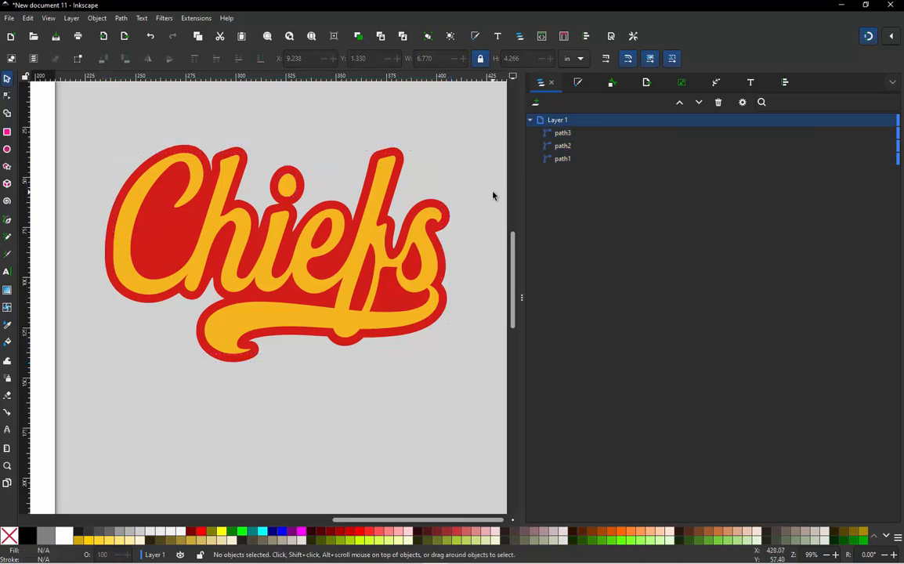
Rename the red backing path of the Chiefs artwork as "Red Bckground" and deselect it.
click(406, 165)
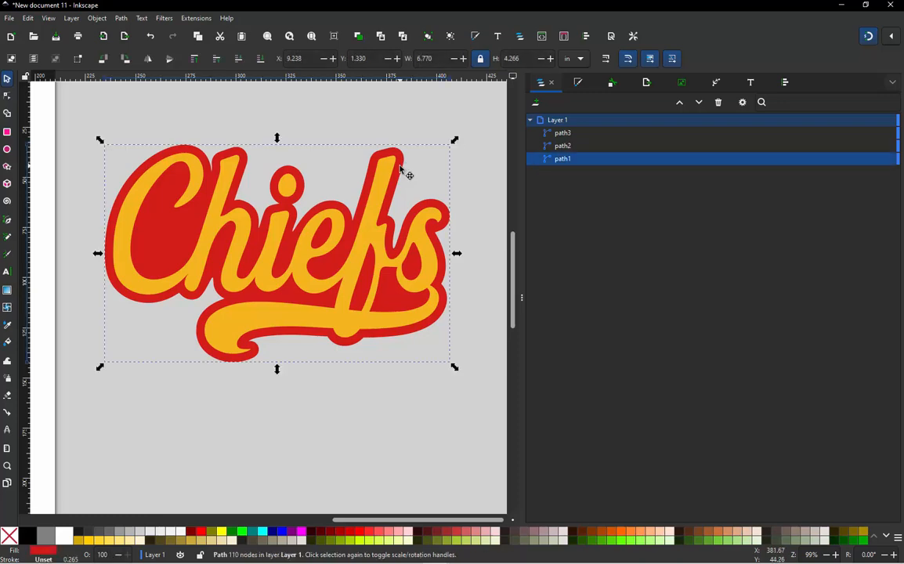
click(566, 160)
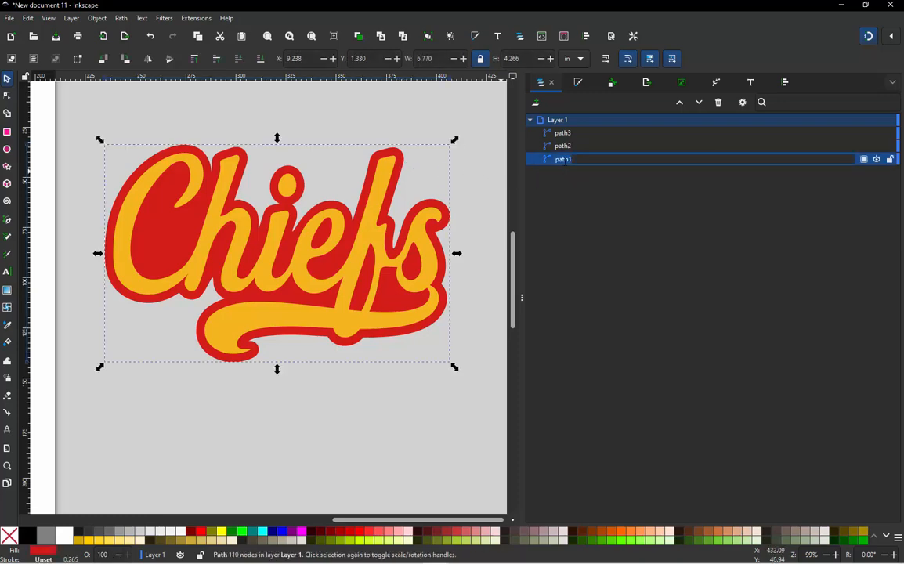
text(Rec)
text( Ba)
text(kground)
key(BackSpace)
text(un)
key(Return)
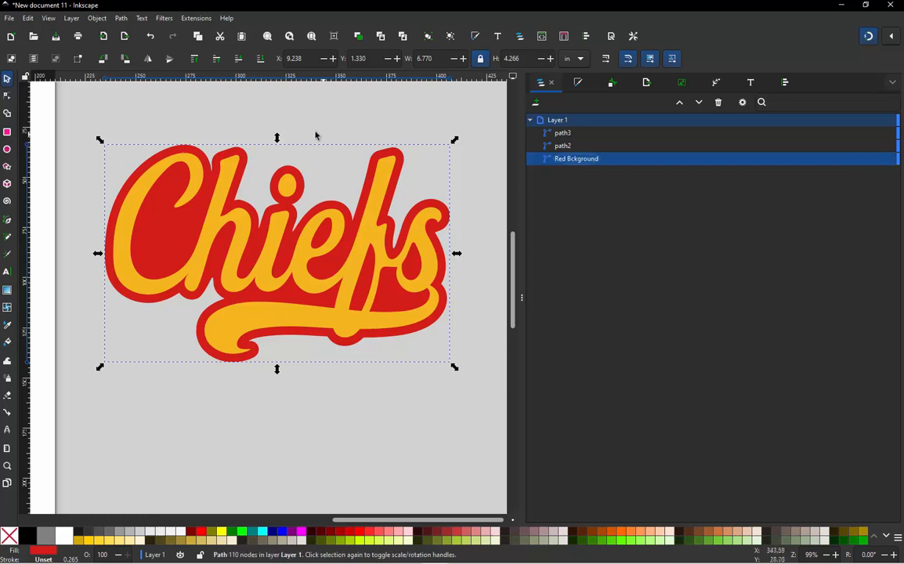
click(258, 141)
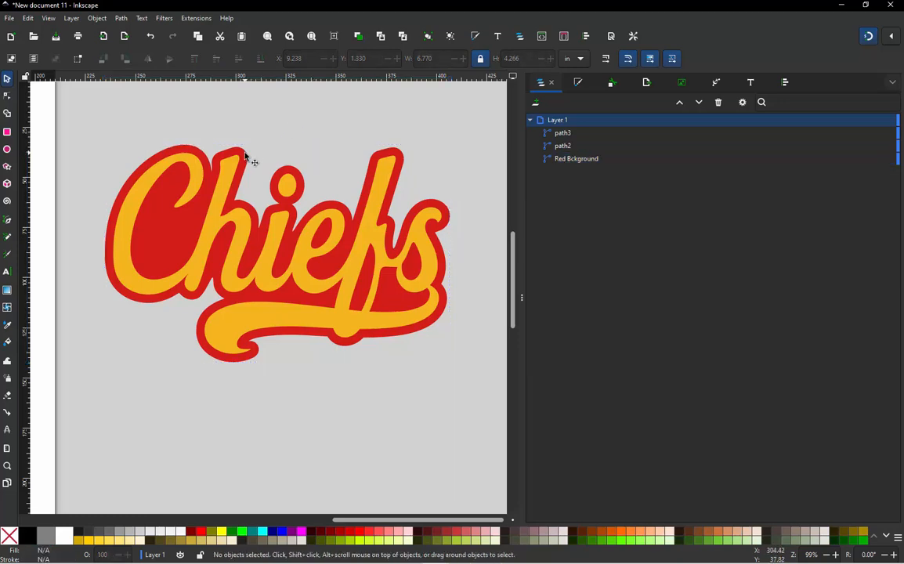
Identify the separate paths by trial-moving the yellow lettering, undoing that move, and selecting the dot over the i.
click(251, 161)
click(328, 125)
click(270, 251)
drag(270, 251, 176, 281)
key(ctrl+z)
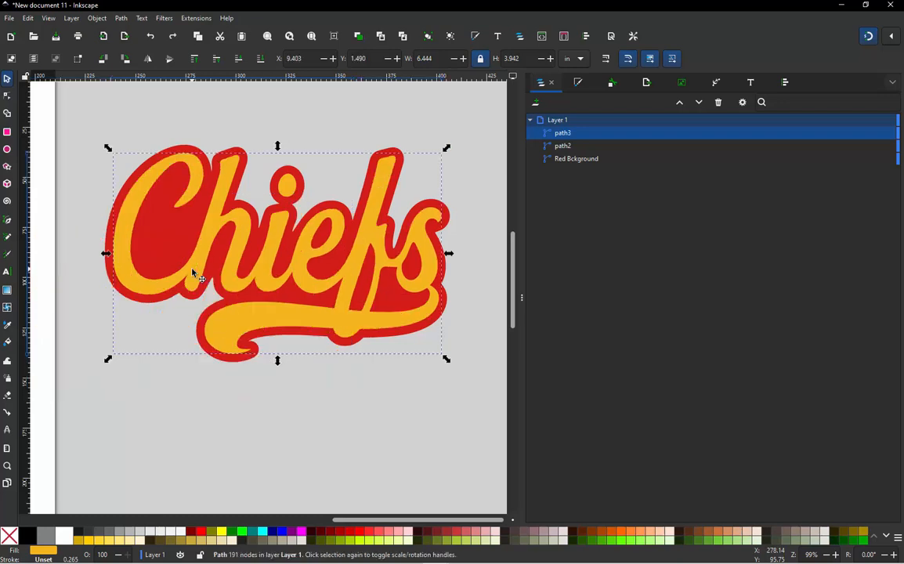
click(288, 185)
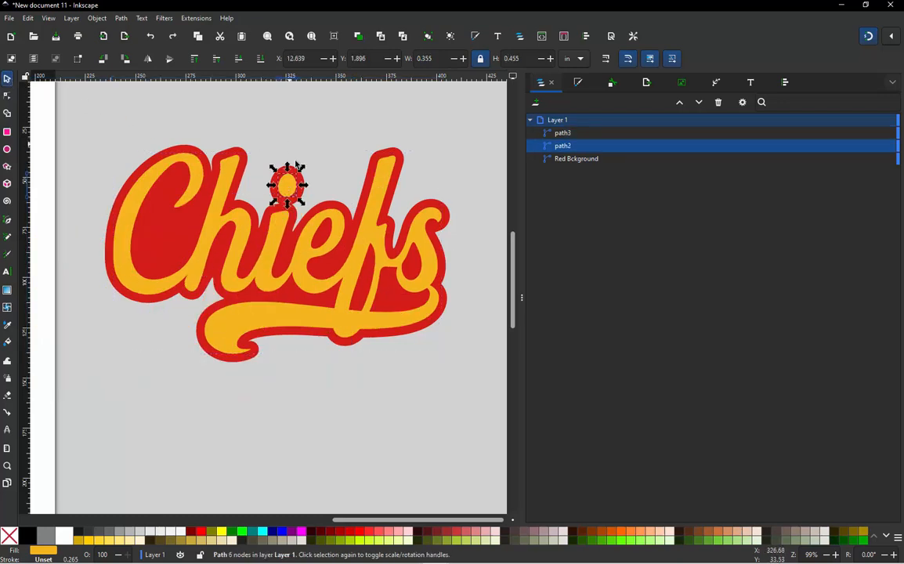
click(266, 169)
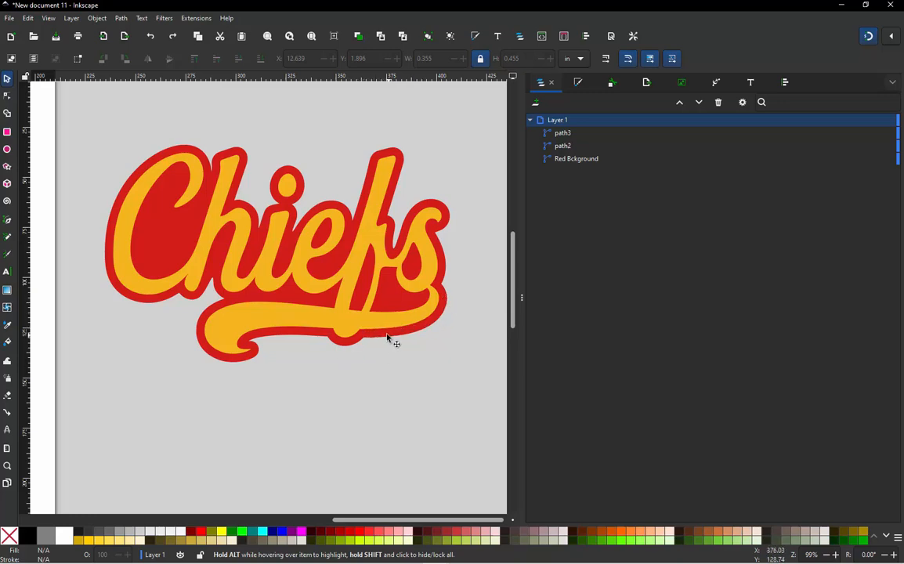
ctrl+scroll(383, 337, up, 1)
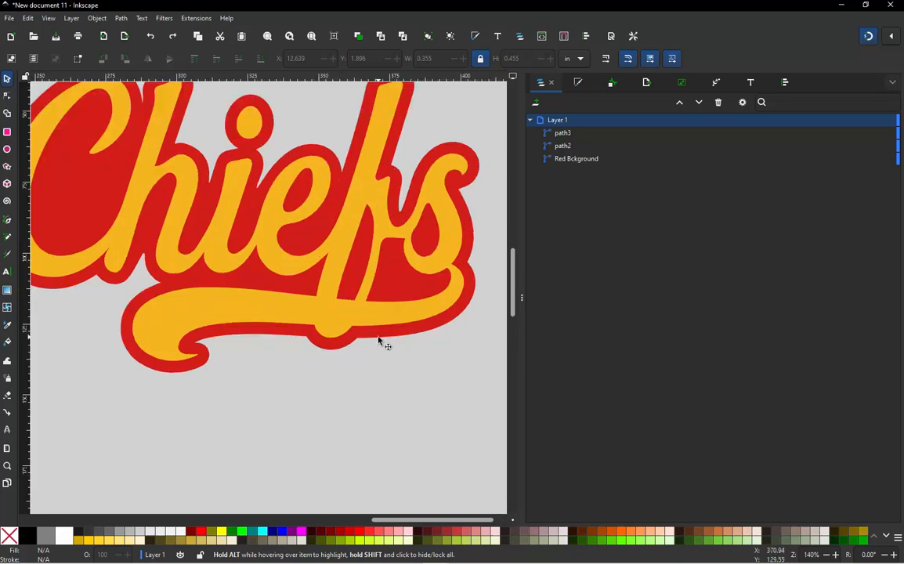
Try moving the yellow lettering off the red backing, undo the move, and clear the selection.
ctrl+scroll(382, 300, up, 1)
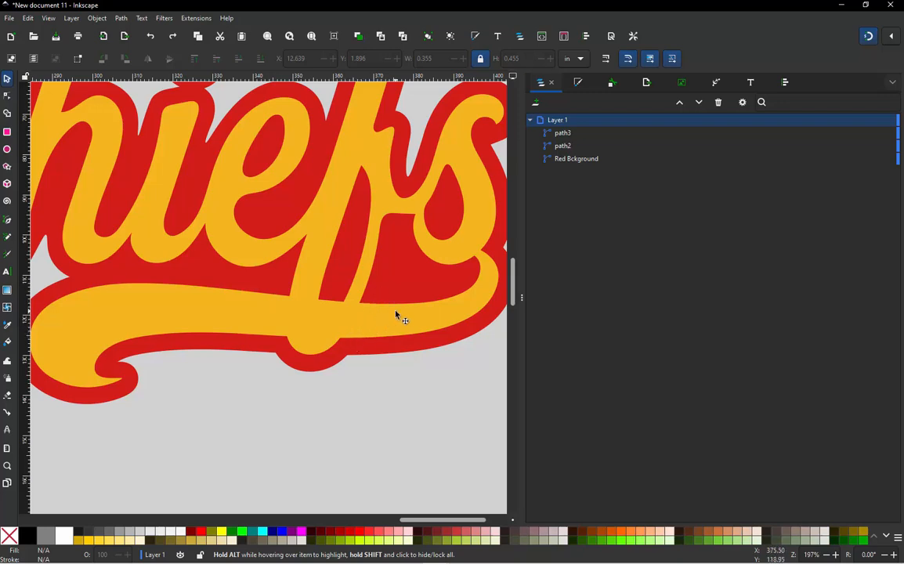
ctrl+scroll(396, 315, down, 2)
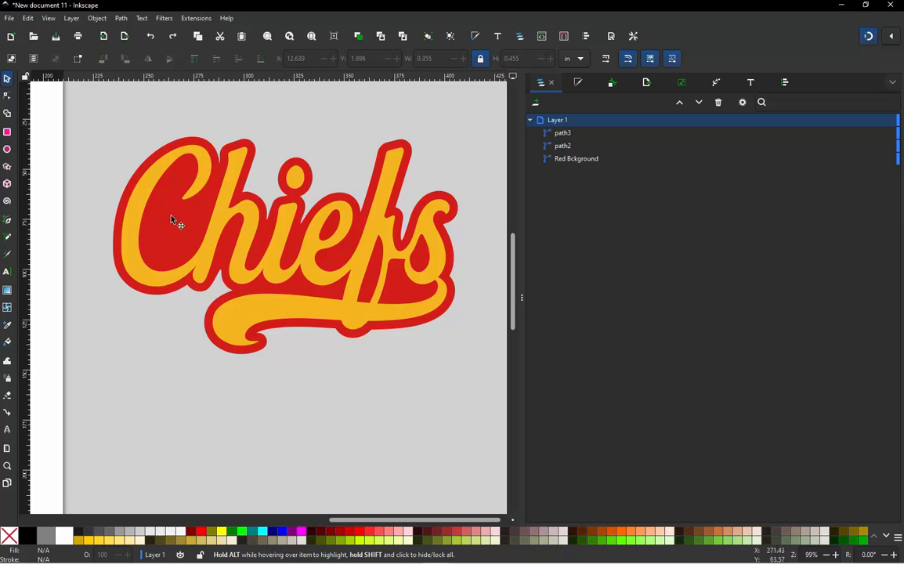
drag(350, 233, 267, 259)
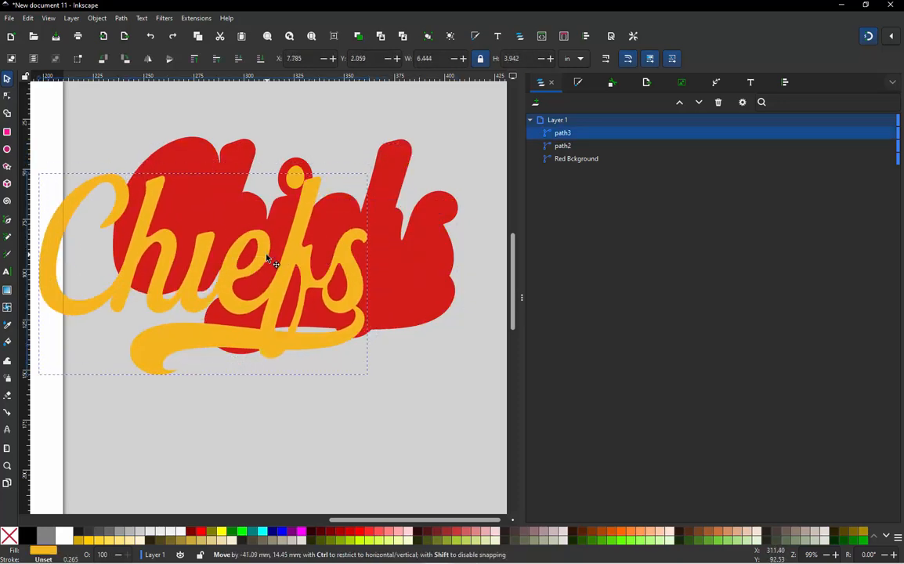
key(ctrl+z)
click(349, 386)
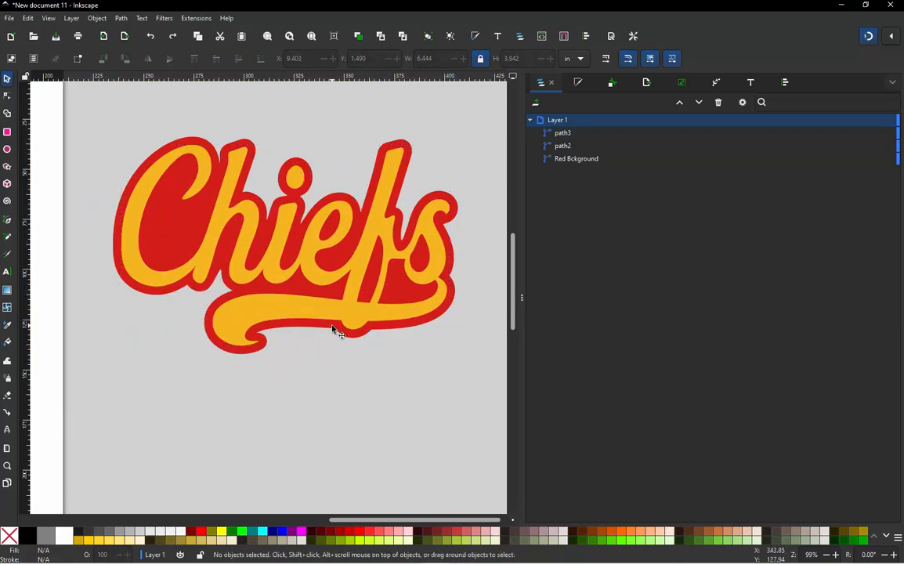
Switch the canvas to outline view and open the yellow lettering path for node editing where the f crosses the swoosh.
ctrl+scroll(426, 333, up, 2)
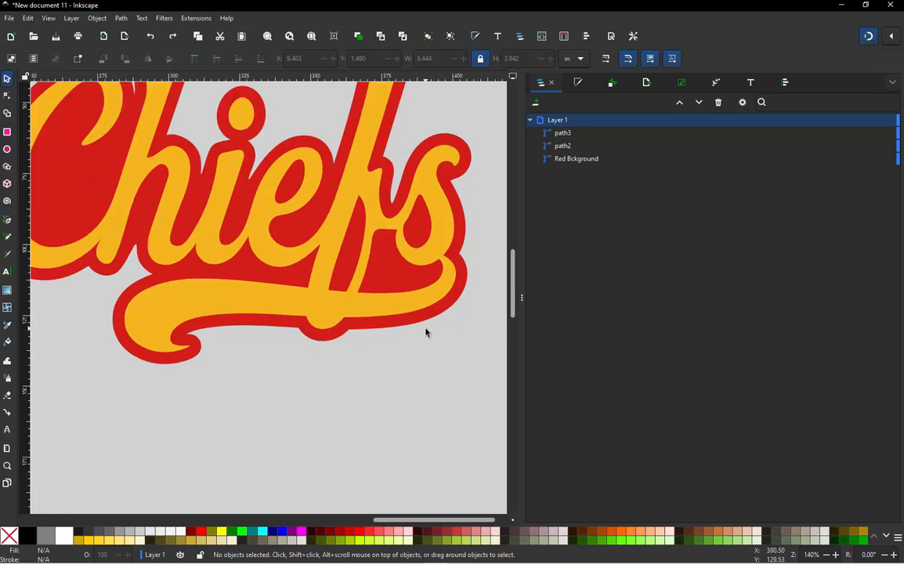
ctrl+scroll(426, 333, up, 1)
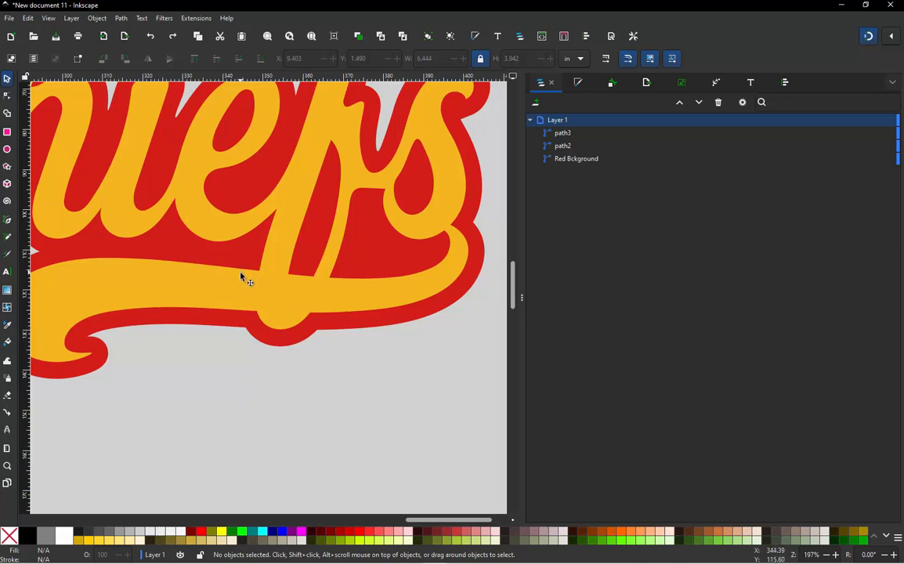
key(ctrl+KP_5)
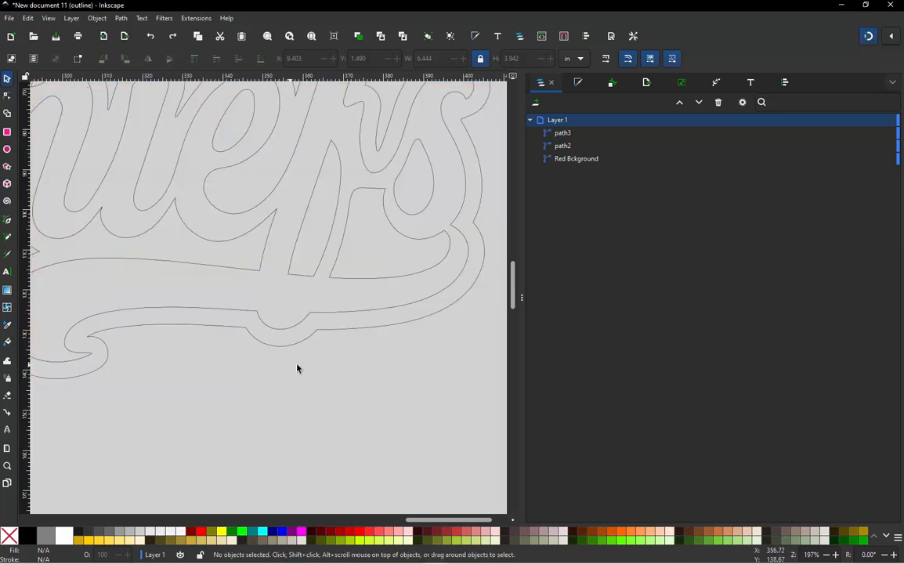
ctrl+scroll(310, 365, down, 1)
ctrl+scroll(273, 317, up, 2)
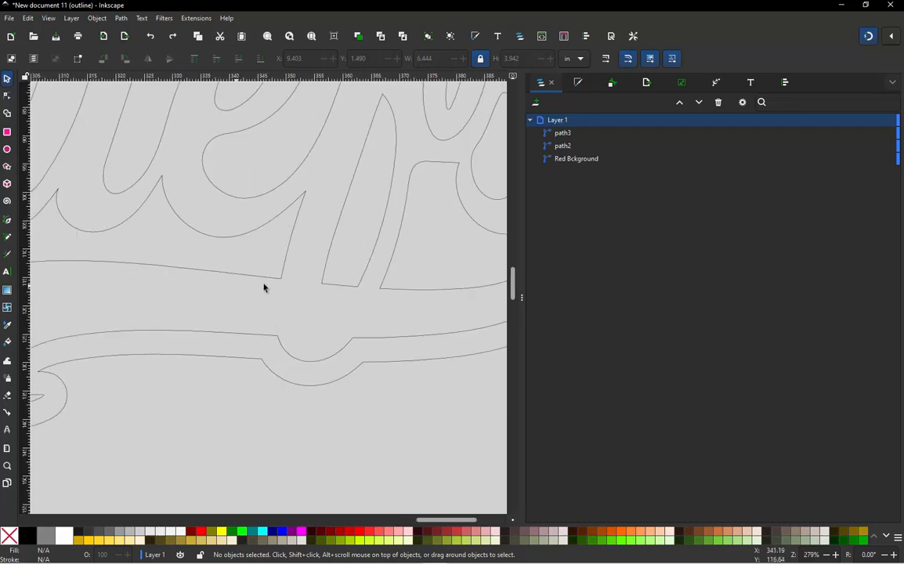
ctrl+scroll(298, 285, down, 1)
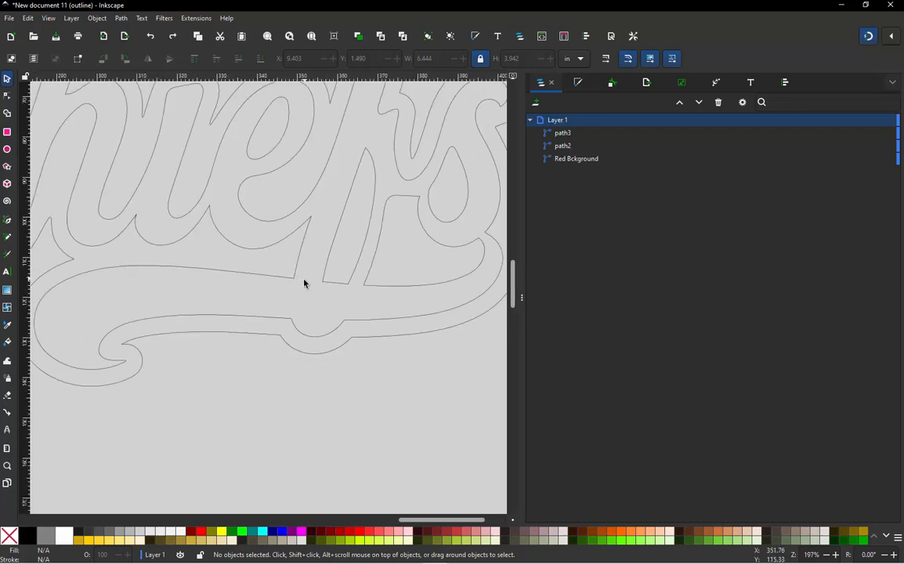
ctrl+scroll(303, 282, up, 3)
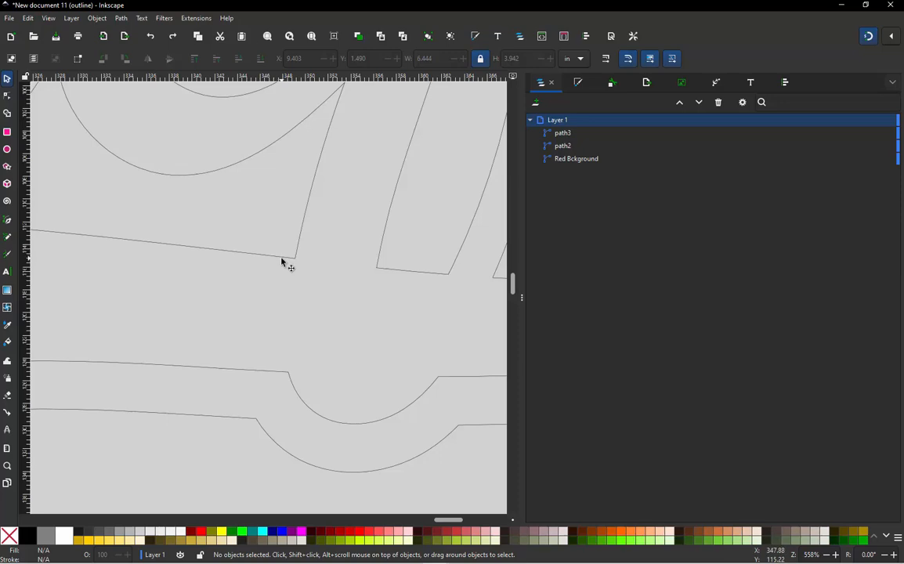
double_click(283, 259)
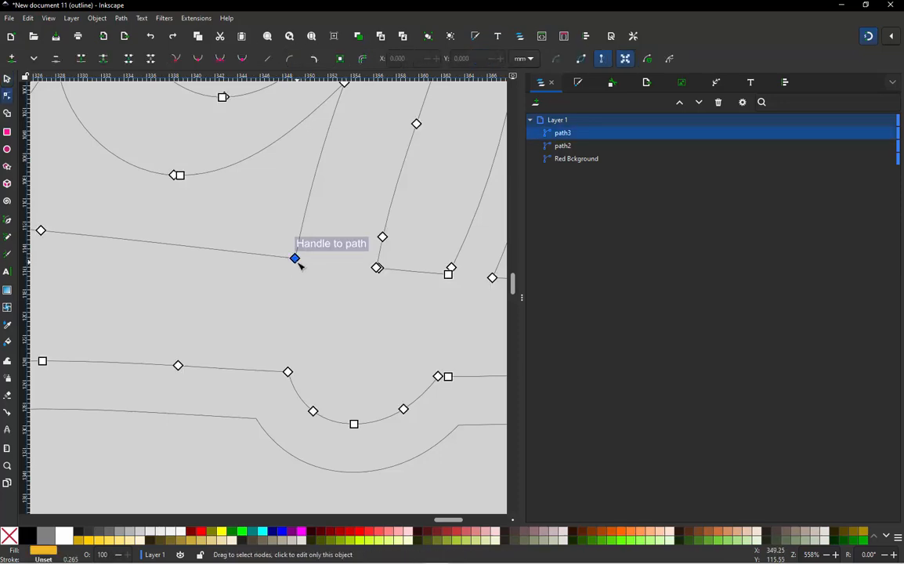
Break the lettering path at the two nodes where the f's left edge meets the swoosh, and turn off the Bezier handle display.
click(297, 261)
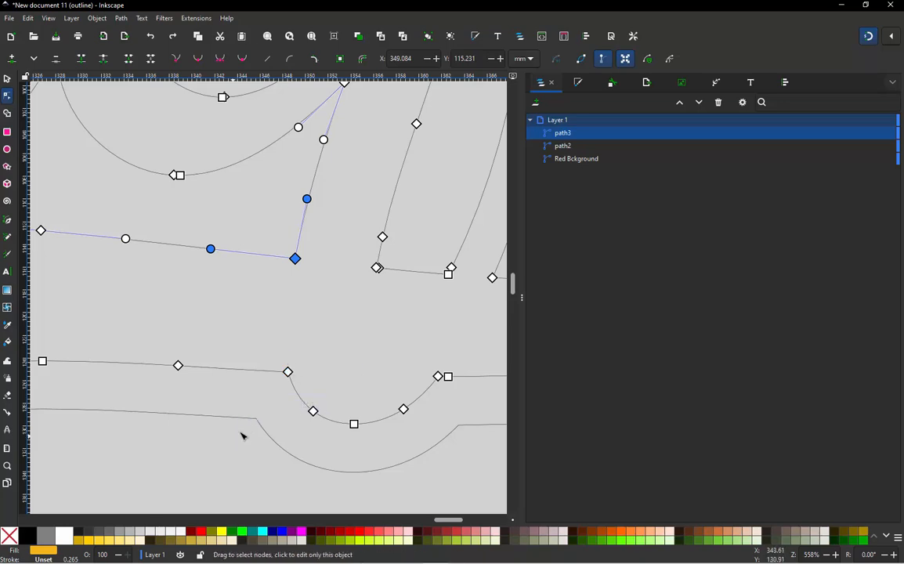
click(288, 371)
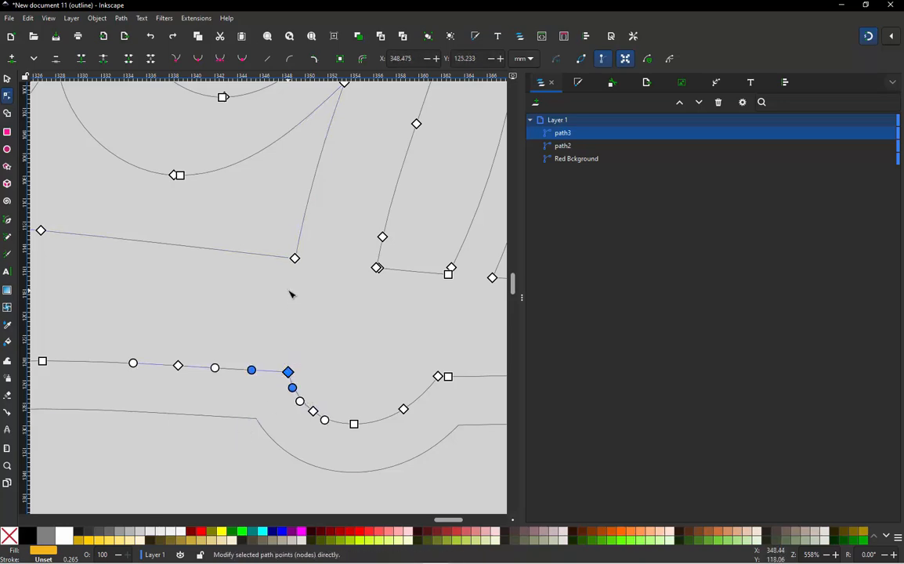
shift+click(296, 258)
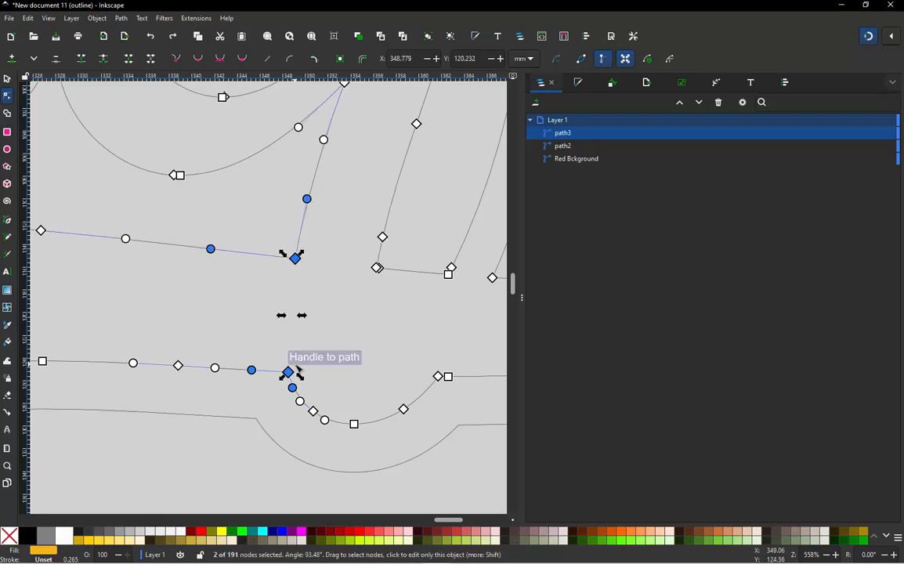
key(shift+b)
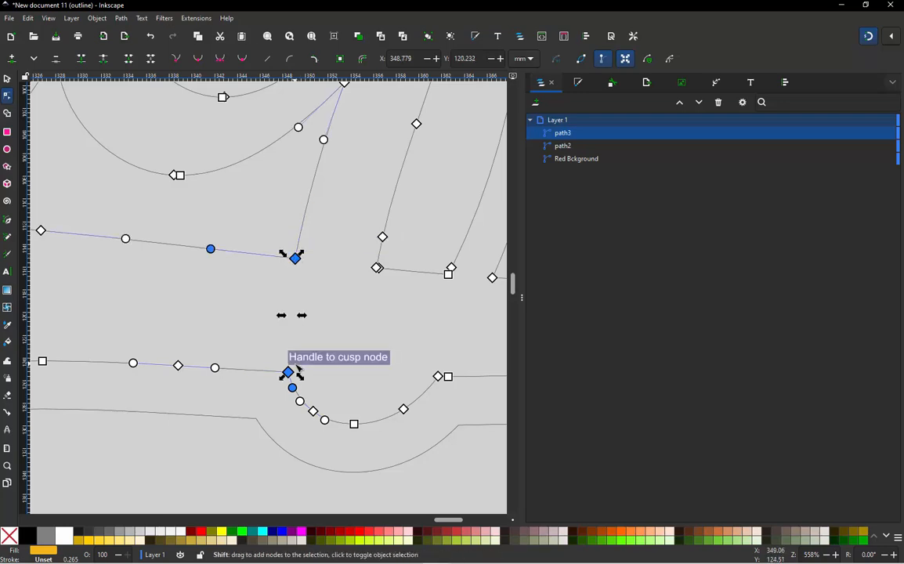
click(603, 60)
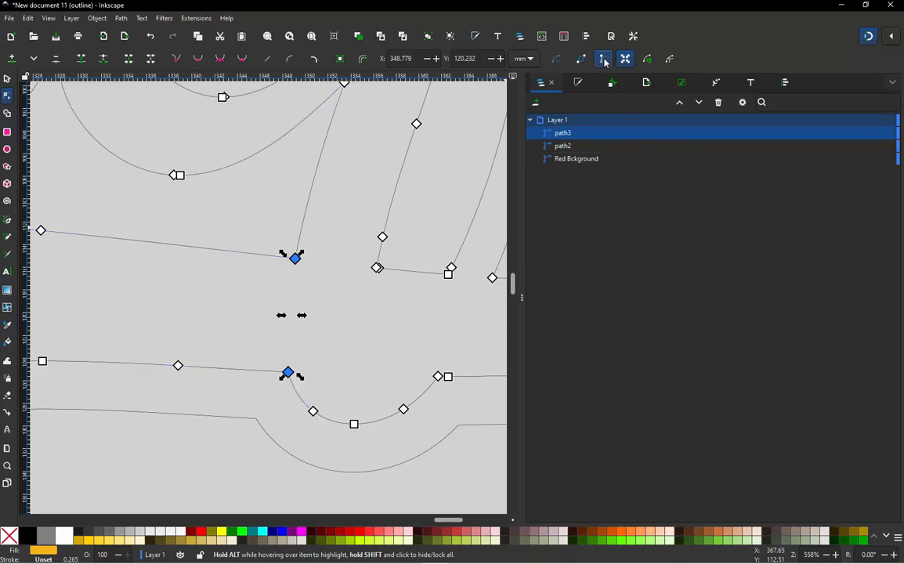
click(251, 235)
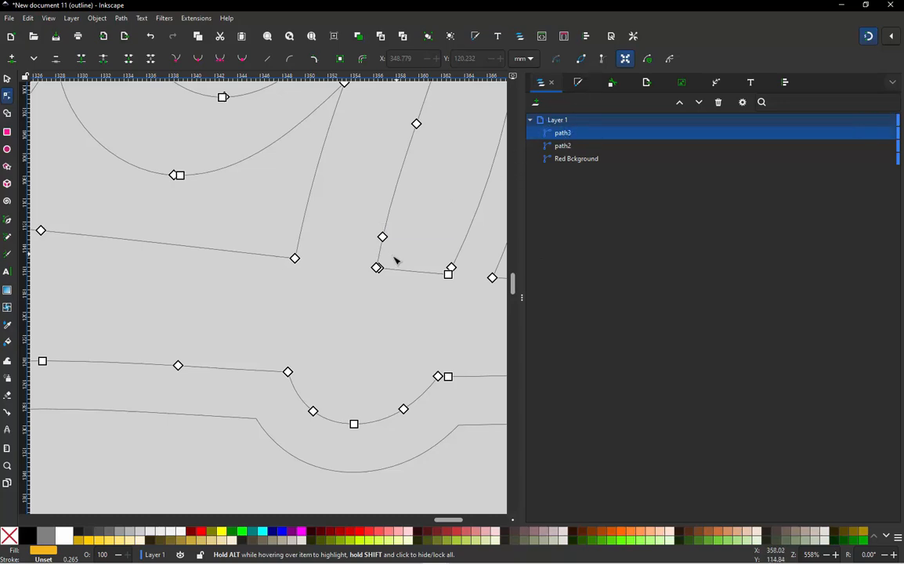
Delete the redundant node beside the lower-left corner of the gap inside the f, keeping the corner node itself.
scroll(396, 260, up, 4)
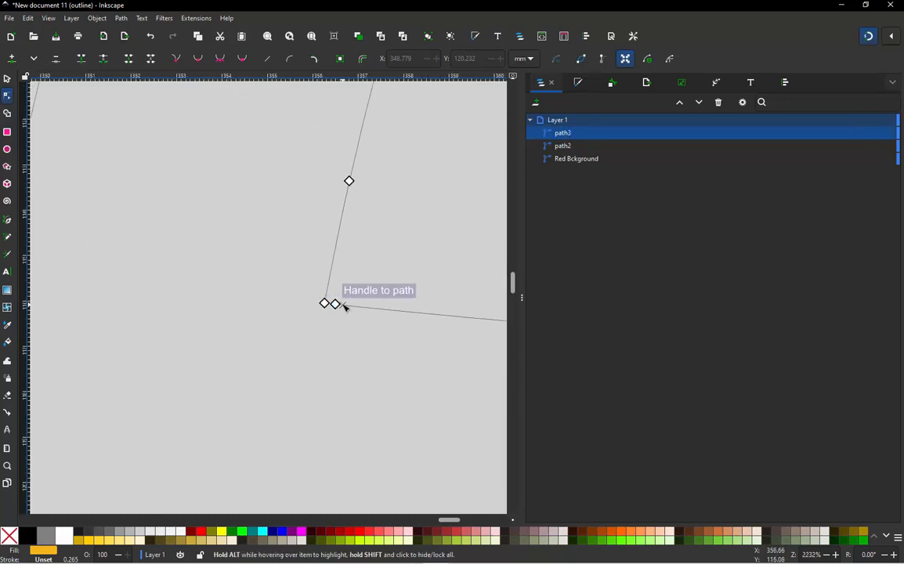
click(336, 305)
key(Delete)
click(331, 308)
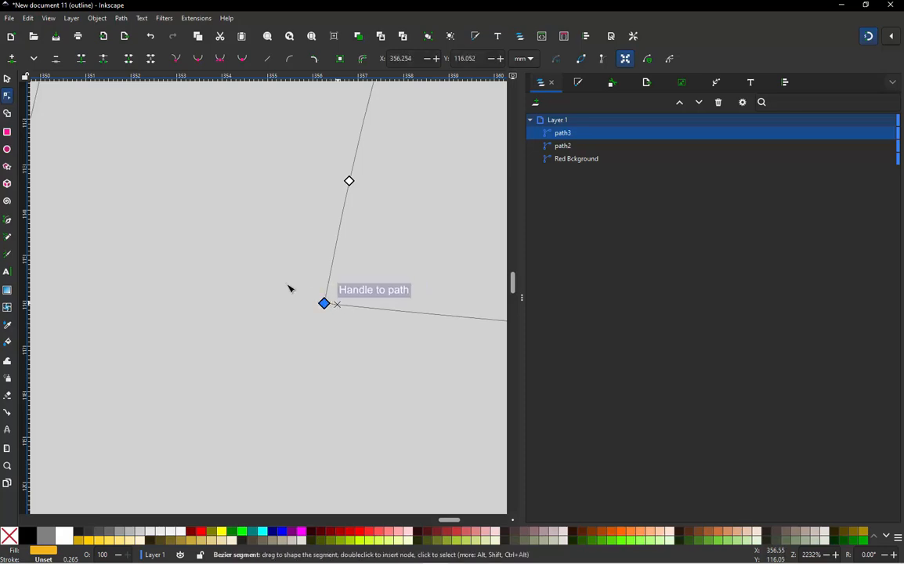
Remove the stray nodes beside the f gap's lower-right corner and the right end of the f's rounded foot, making the gap corner a cusp.
scroll(264, 276, down, 5)
click(318, 284)
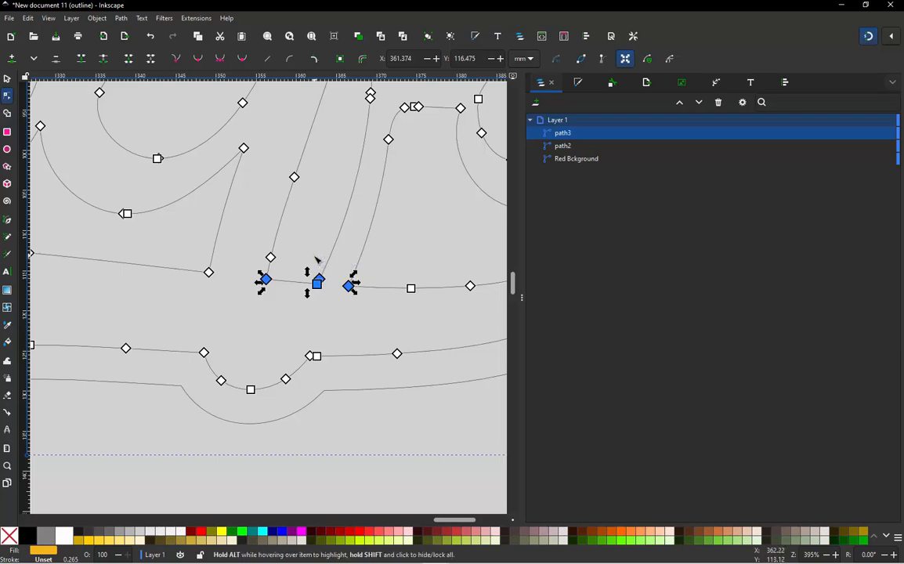
scroll(316, 270, up, 4)
scroll(334, 308, up, 1)
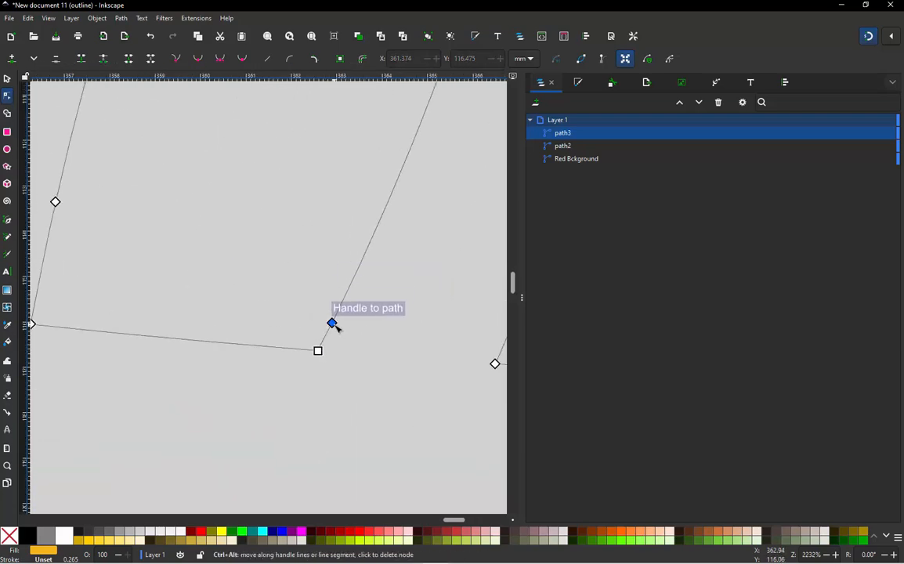
ctrl+alt+click(333, 322)
click(320, 352)
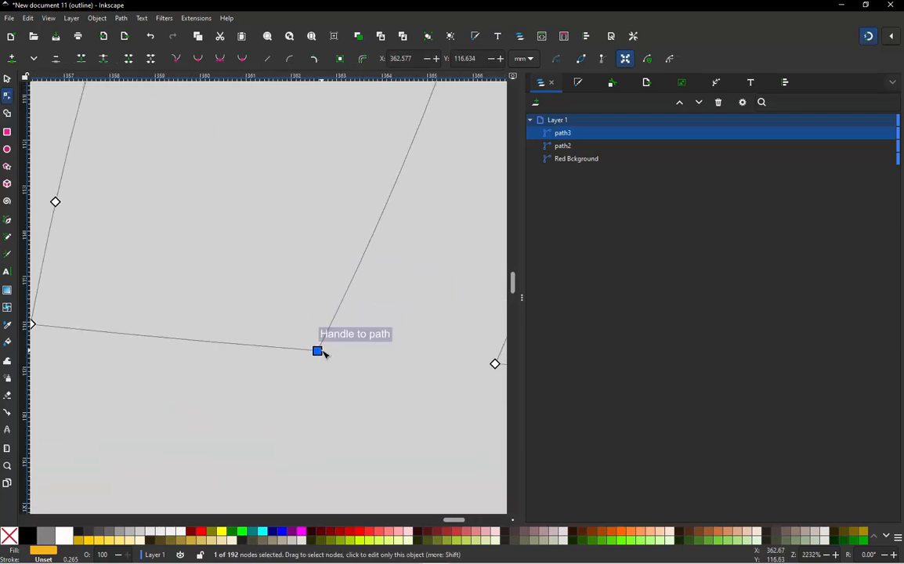
key(shift+c)
scroll(333, 306, down, 6)
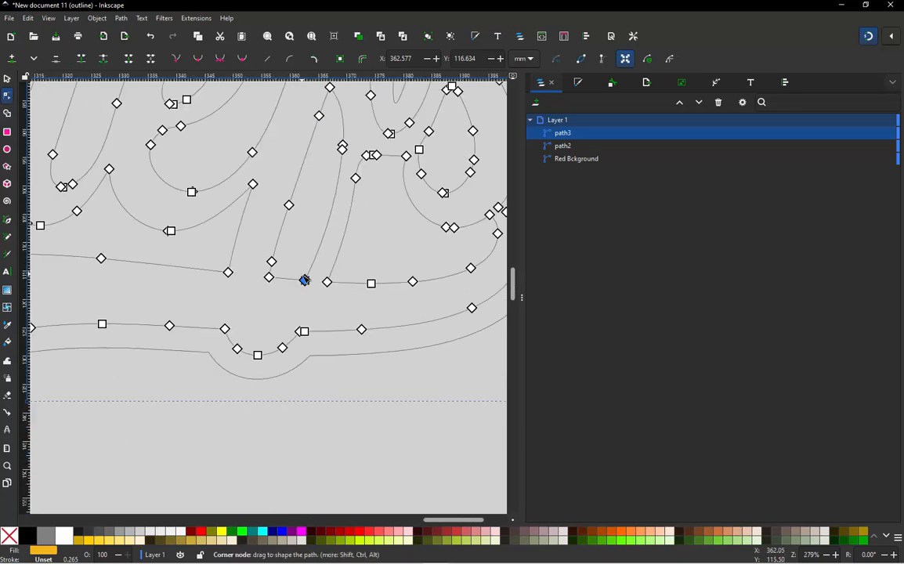
scroll(308, 320, up, 4)
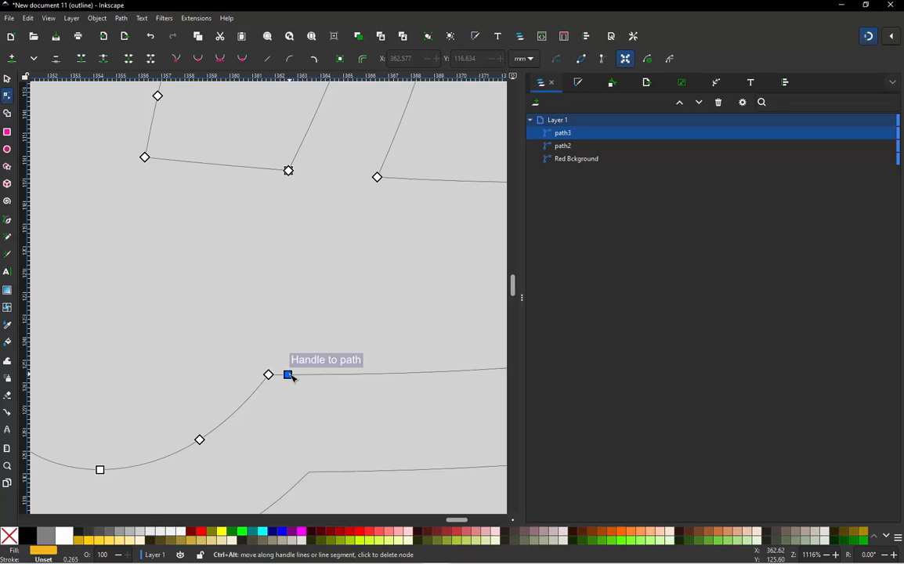
drag(292, 377, 271, 378)
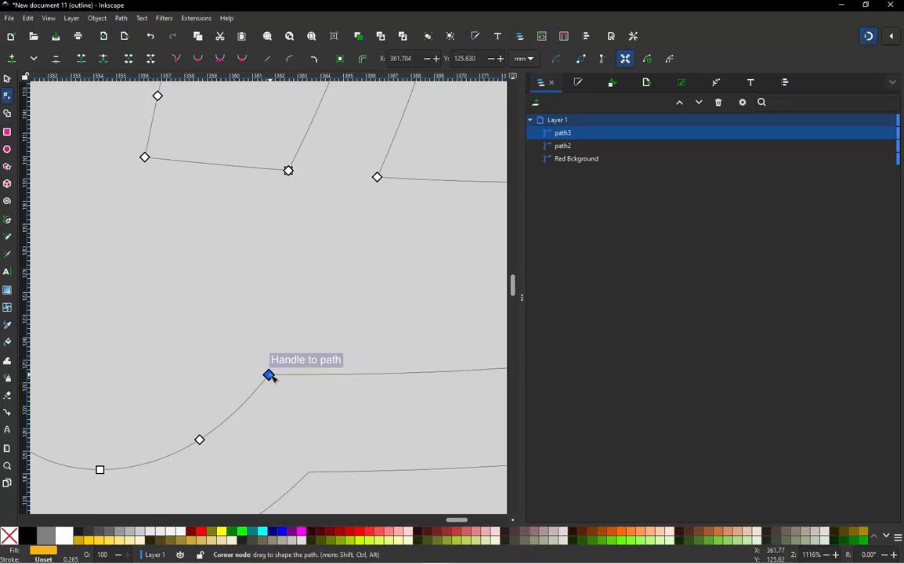
Try moving the node where the f's right edge meets the swoosh, and undo the move.
click(381, 179)
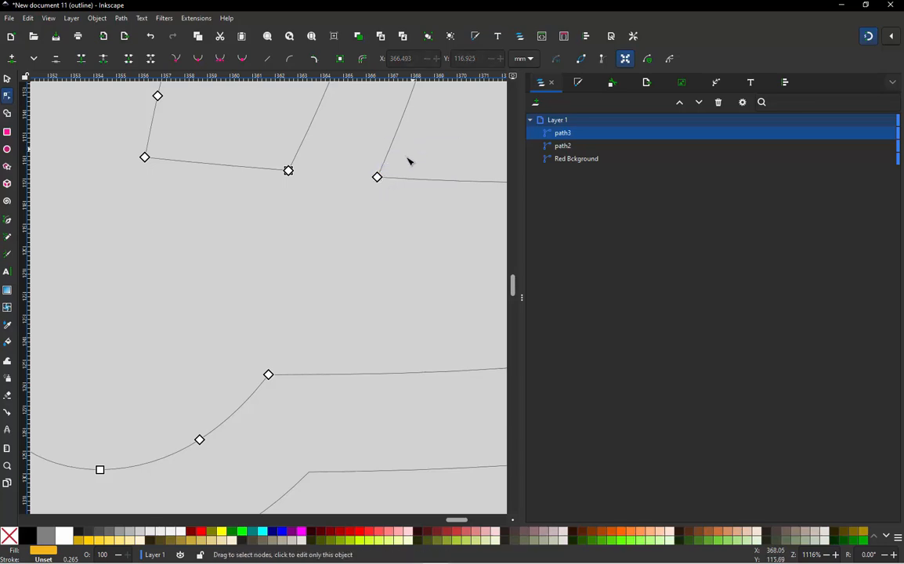
drag(379, 178, 377, 145)
key(ctrl+z)
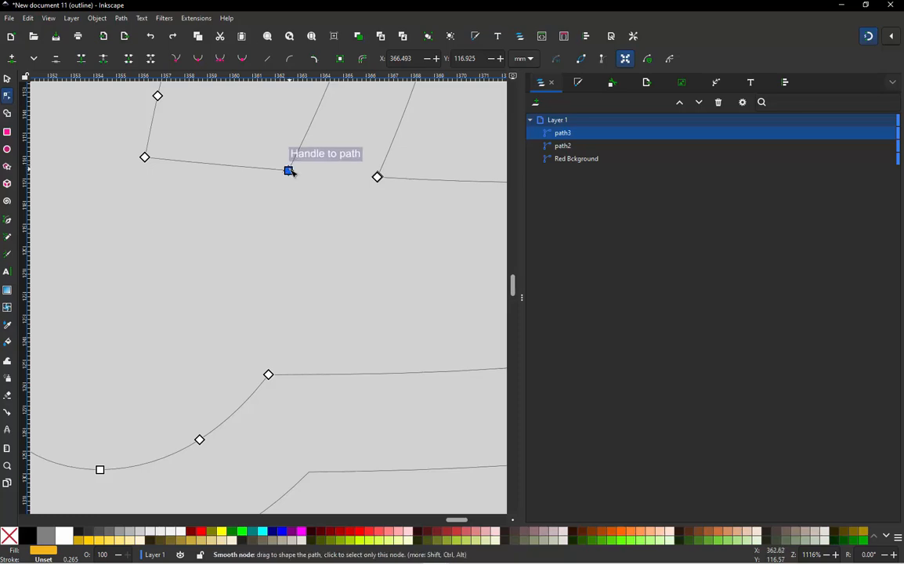
Pull the overlapping smooth node off the f gap's lower-right corner, return it, and delete it so only the cusp node remains.
drag(289, 170, 265, 175)
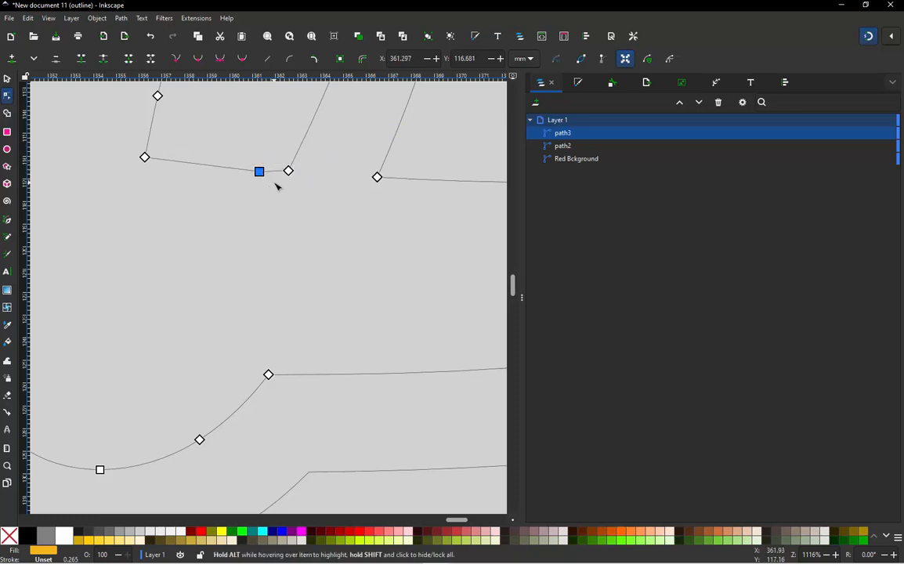
drag(259, 172, 289, 171)
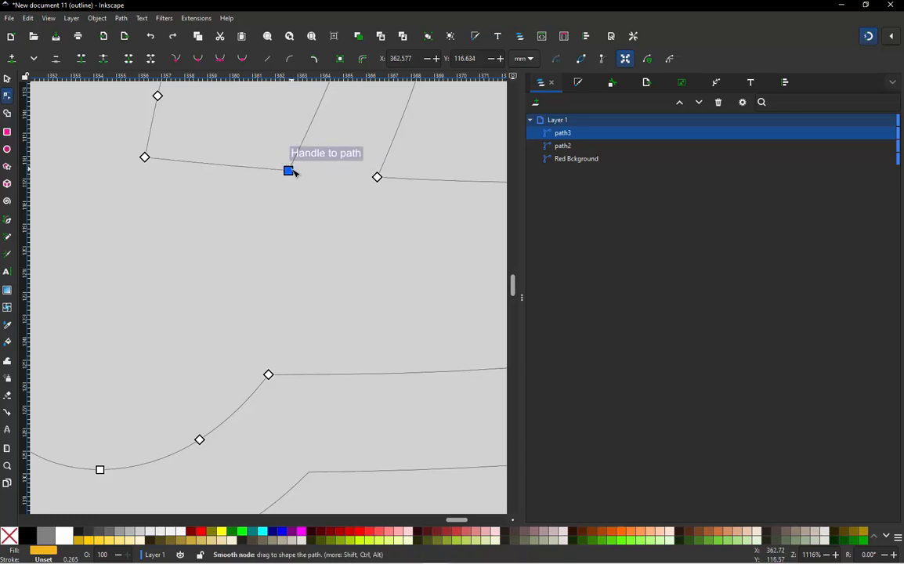
key(ctrl+alt)
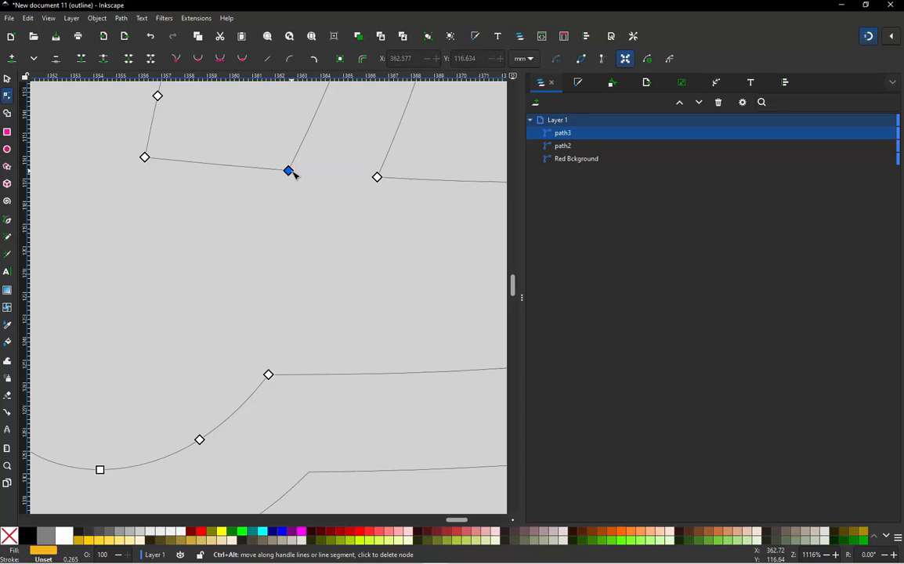
drag(294, 174, 150, 160)
shift+click(289, 172)
scroll(345, 283, down, 3)
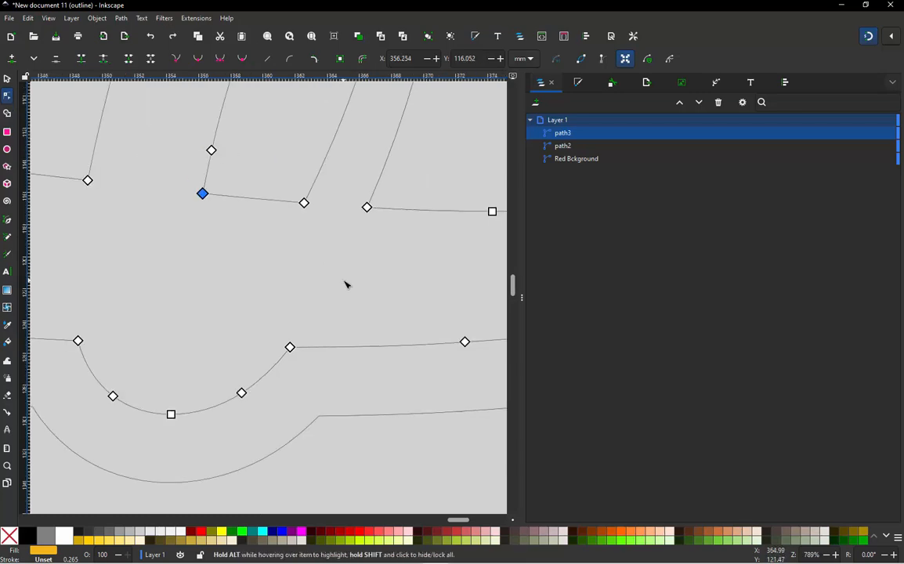
Test the path breaks by pulling nodes at the ends of the f's rounded foot, undo each move, and clear the node selection.
drag(319, 314, 360, 306)
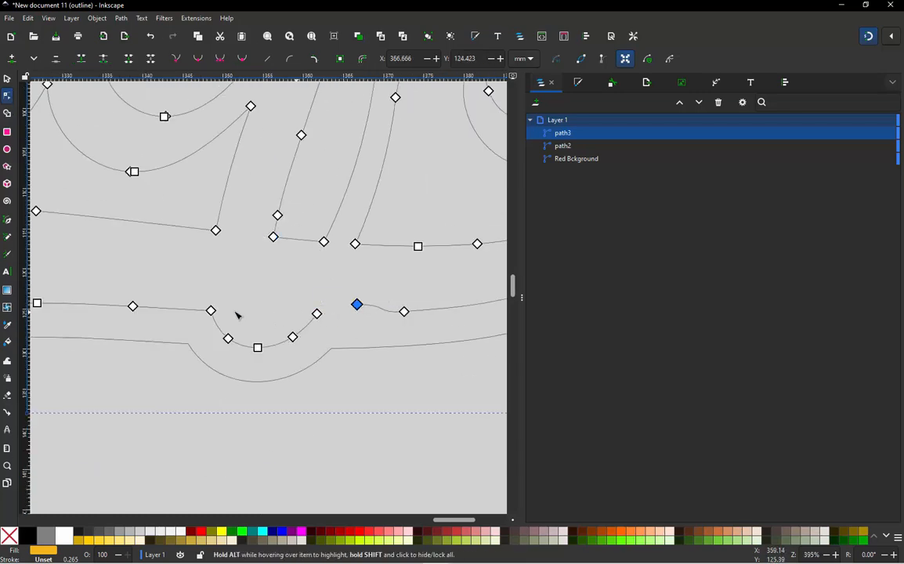
key(ctrl+z)
drag(214, 311, 190, 328)
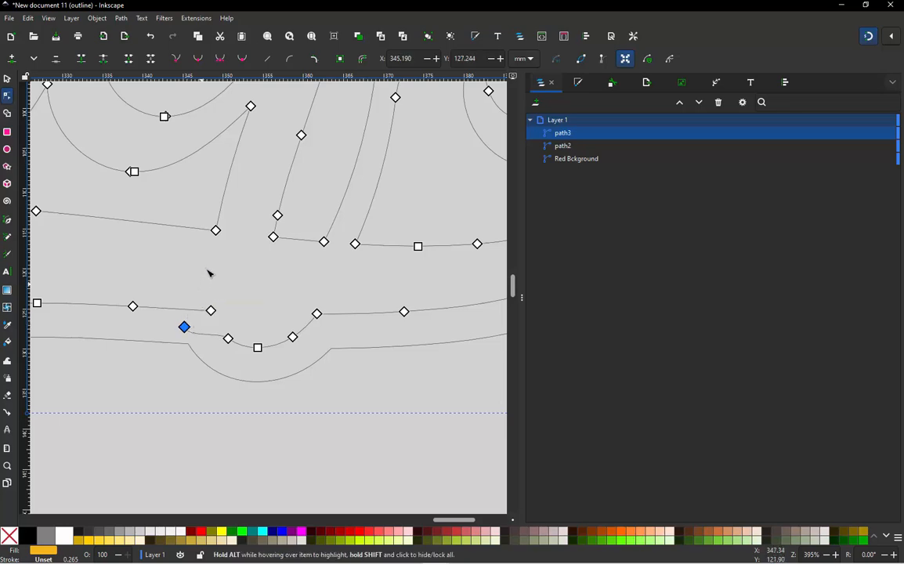
key(ctrl+z)
shift+click(215, 231)
drag(193, 208, 192, 204)
key(ctrl+z)
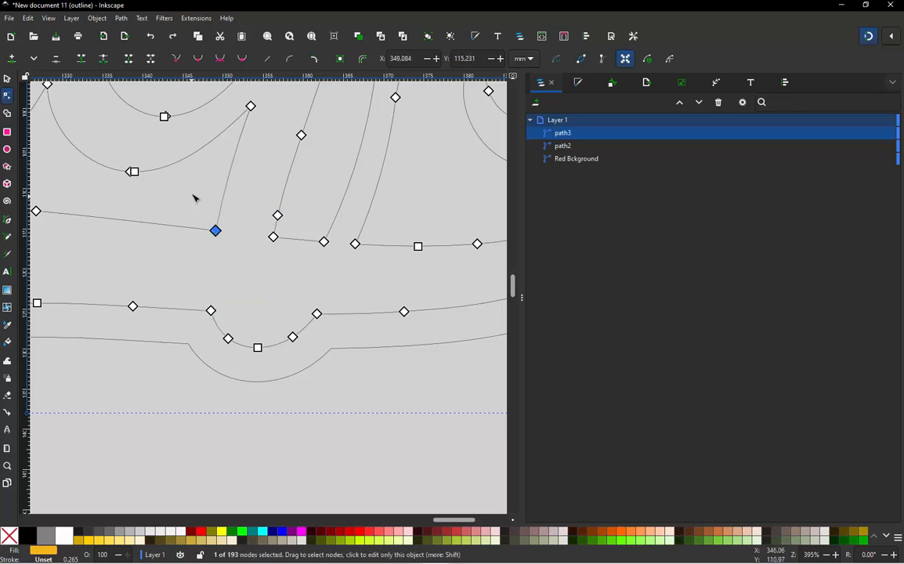
click(200, 263)
scroll(194, 304, down, 1)
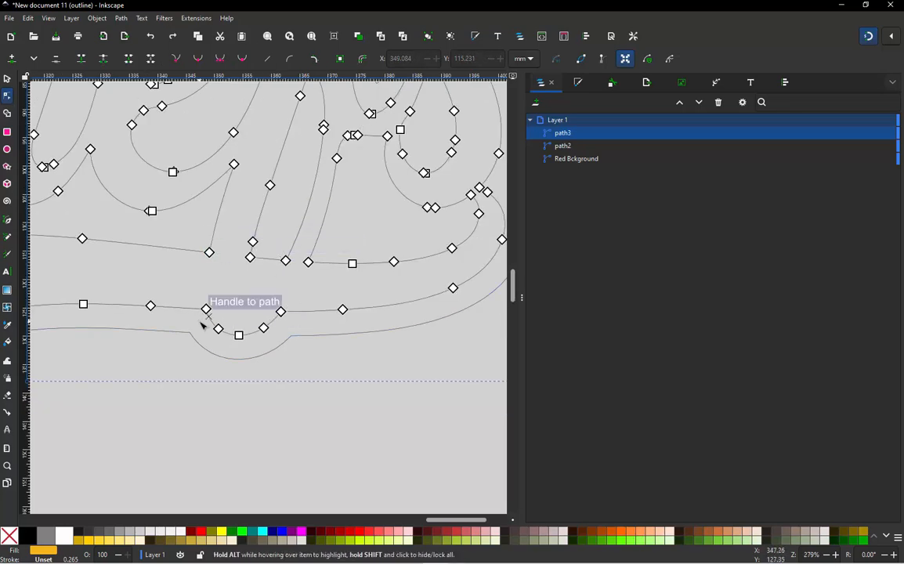
Break the yellow path at the two corner nodes where the tail of the s meets the swoosh's right end.
scroll(203, 323, down, 1)
click(395, 229)
key(Escape)
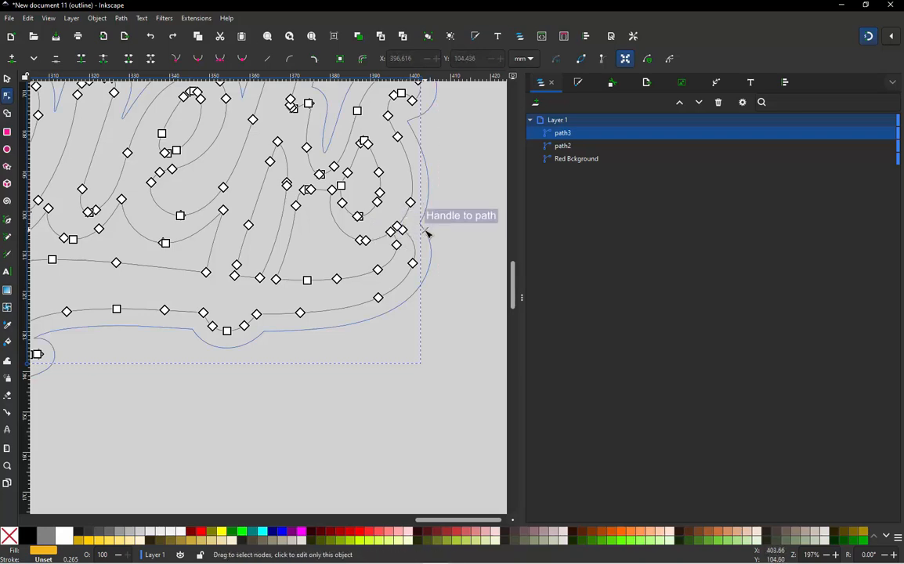
scroll(426, 234, up, 5)
click(311, 211)
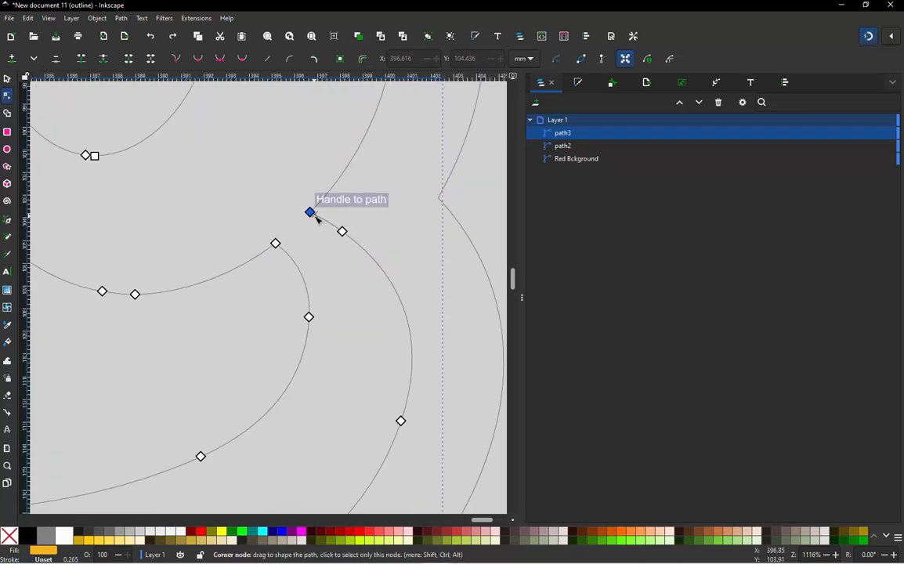
shift+click(278, 244)
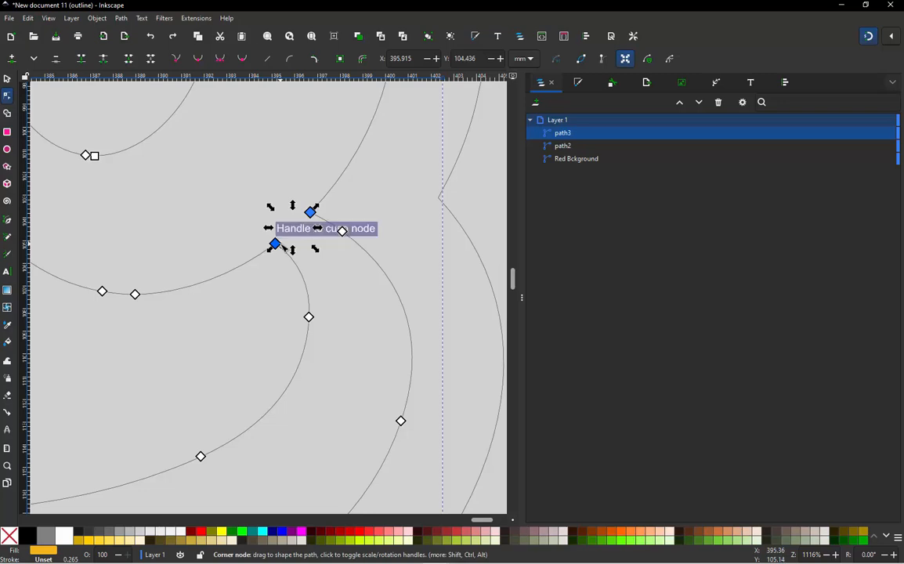
scroll(381, 202, down, 4)
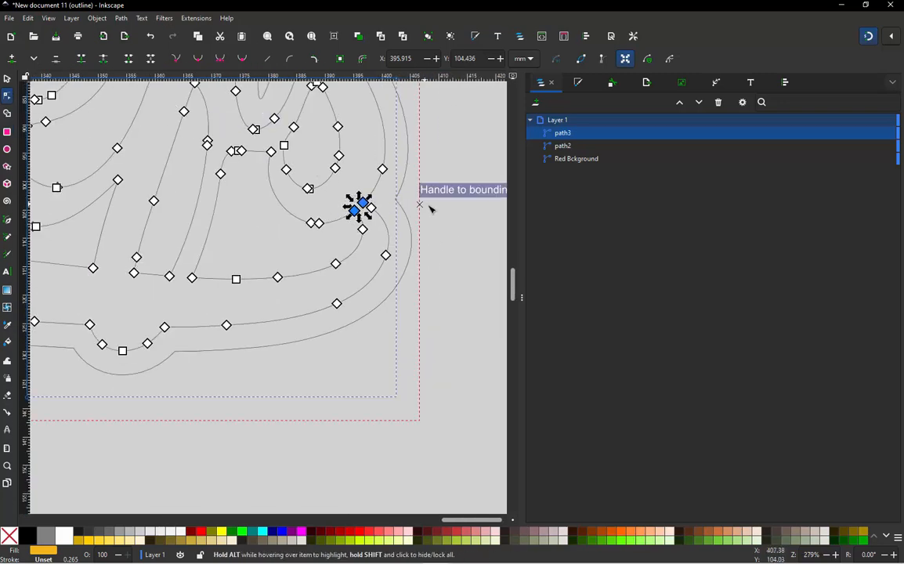
key(Escape)
Test the breaks below the s by pulling an end node off each corner, and undo both moves.
scroll(375, 202, up, 2)
drag(352, 205, 332, 184)
drag(334, 220, 298, 217)
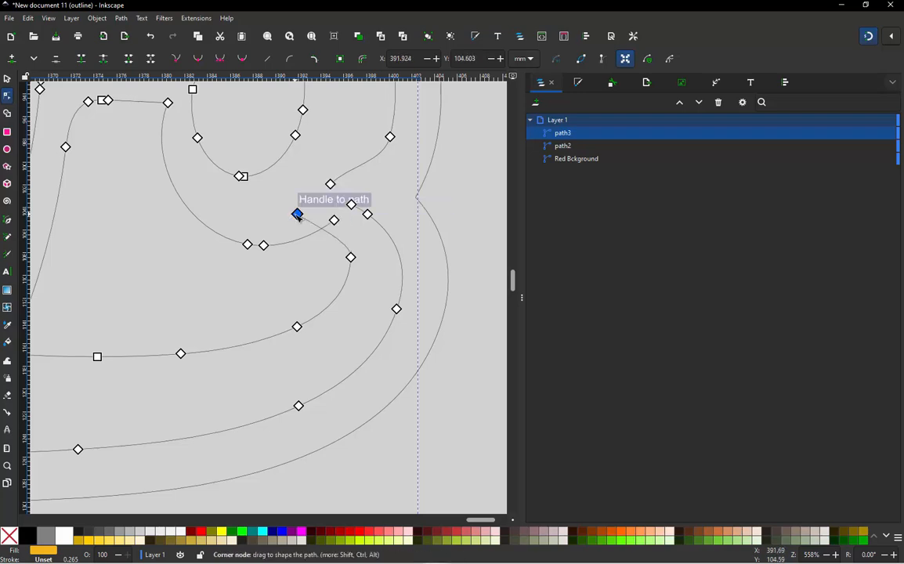
key(ctrl+z)
key(ctrl+z)
scroll(439, 245, down, 3)
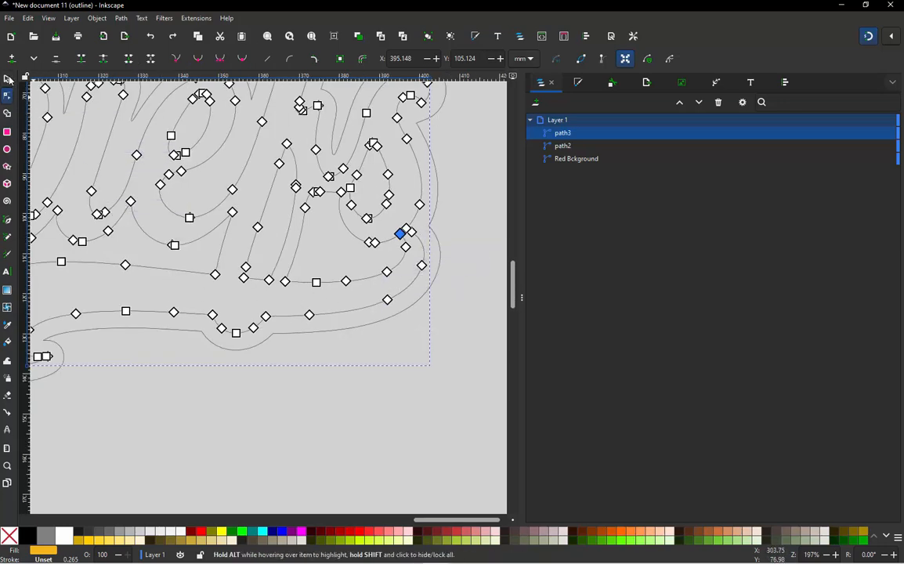
Try moving the whole yellow path below the red outline, and undo the move.
click(8, 80)
click(201, 384)
scroll(365, 290, down, 1)
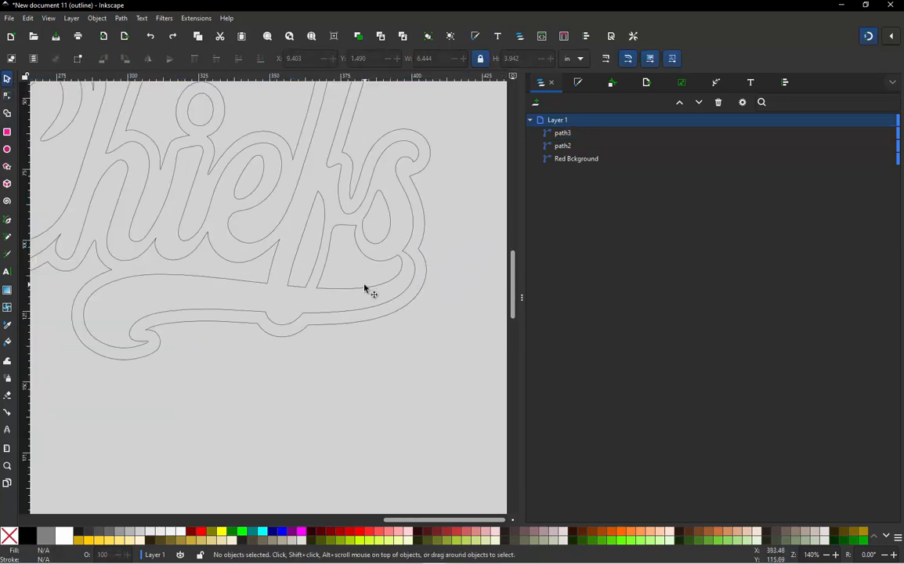
click(363, 292)
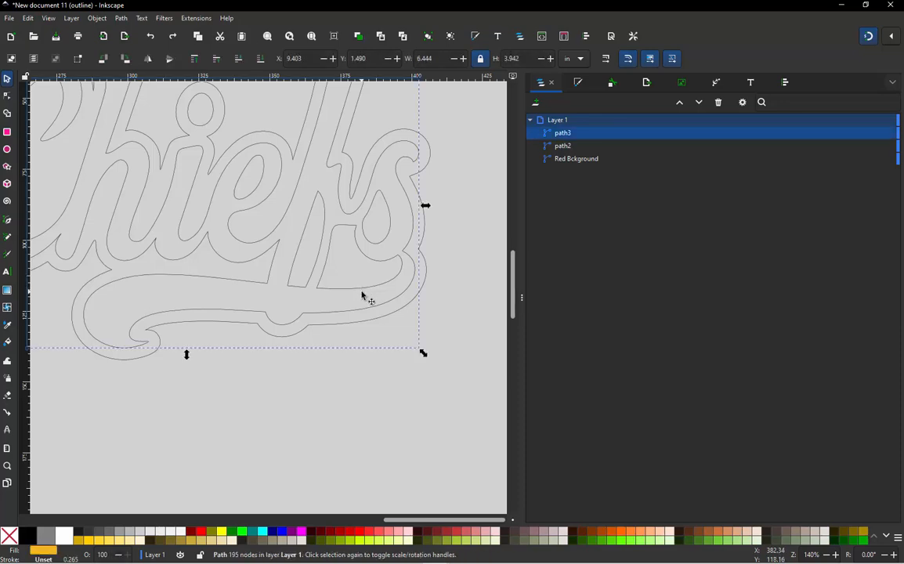
drag(362, 300, 376, 394)
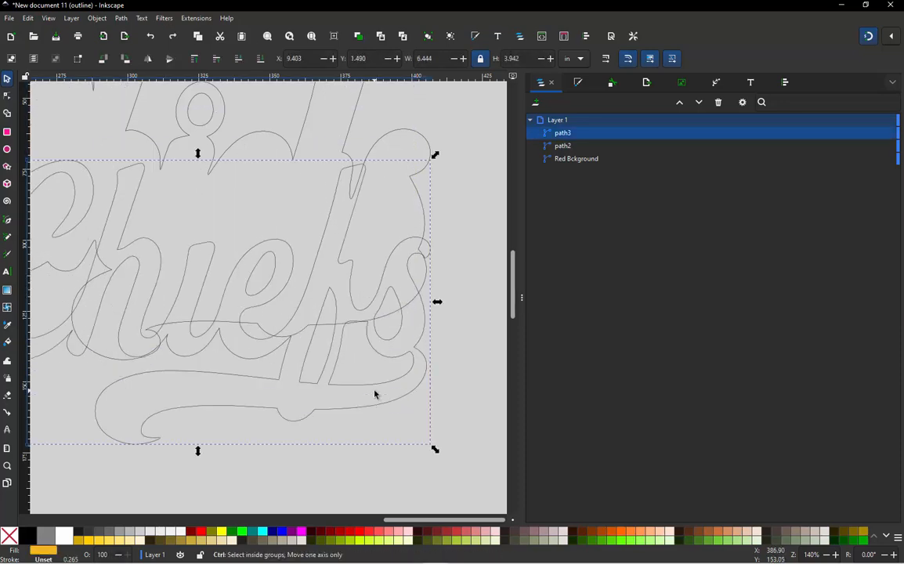
key(ctrl+z)
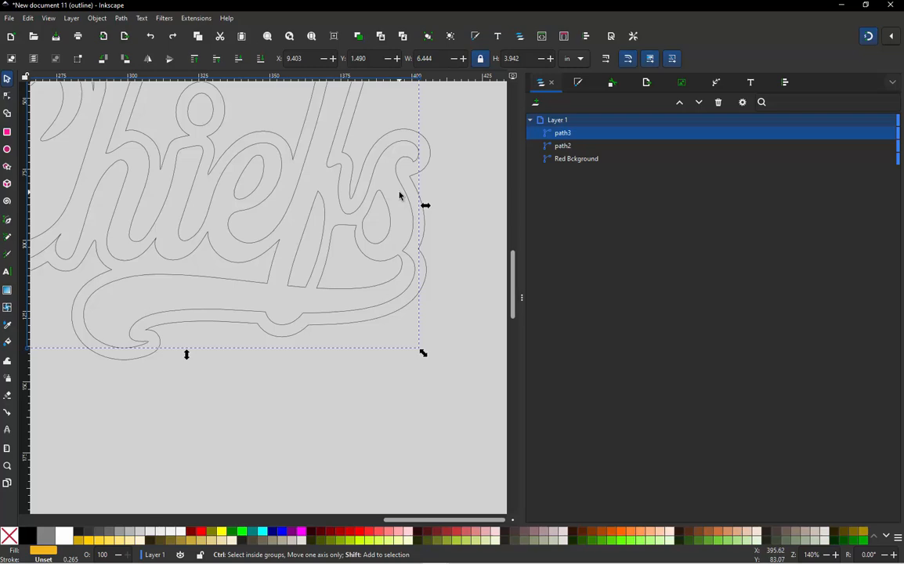
Break the yellow path apart into separate paths and clear the selection.
key(shift+ctrl+k)
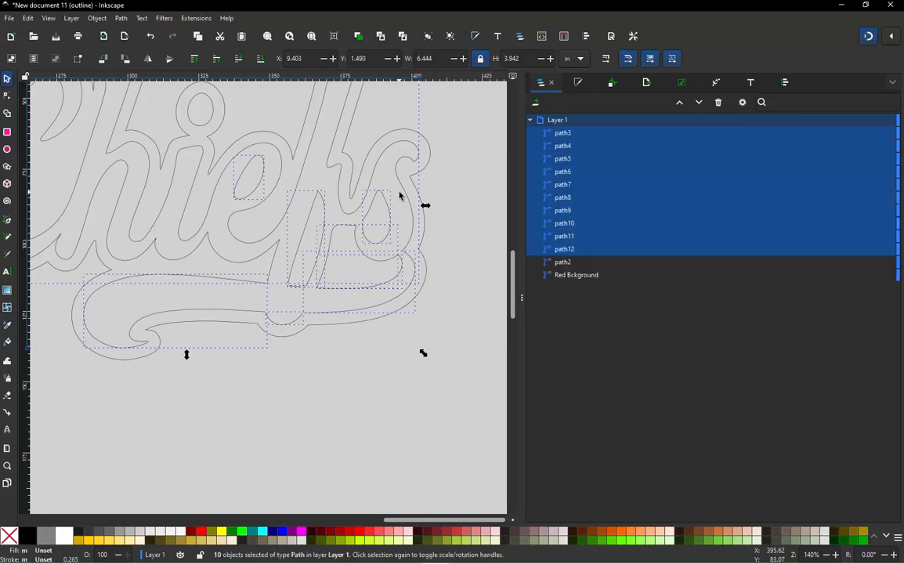
click(470, 196)
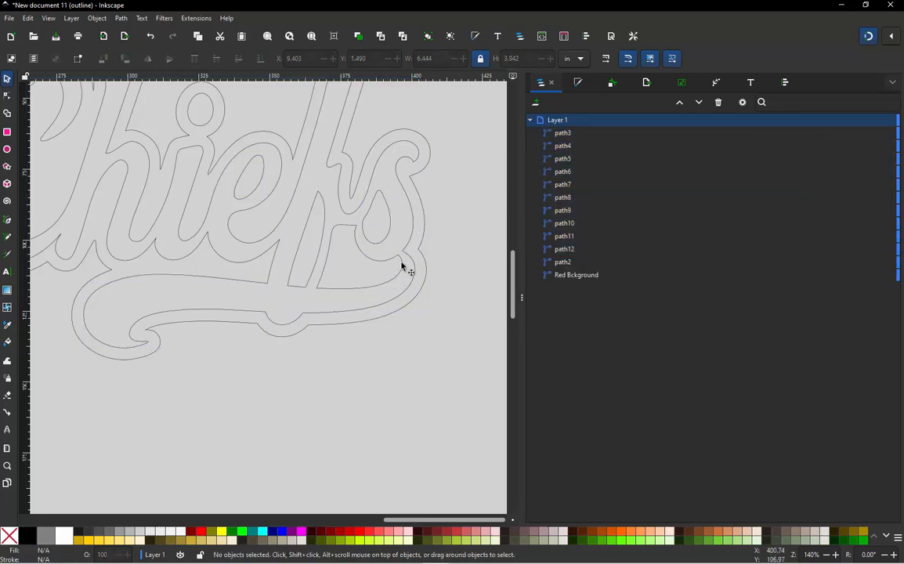
click(122, 18)
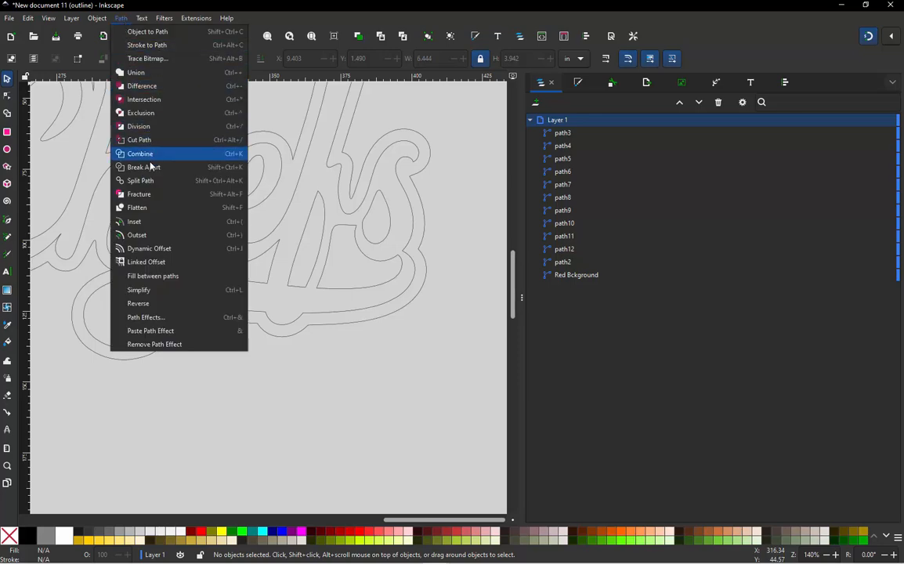
click(468, 218)
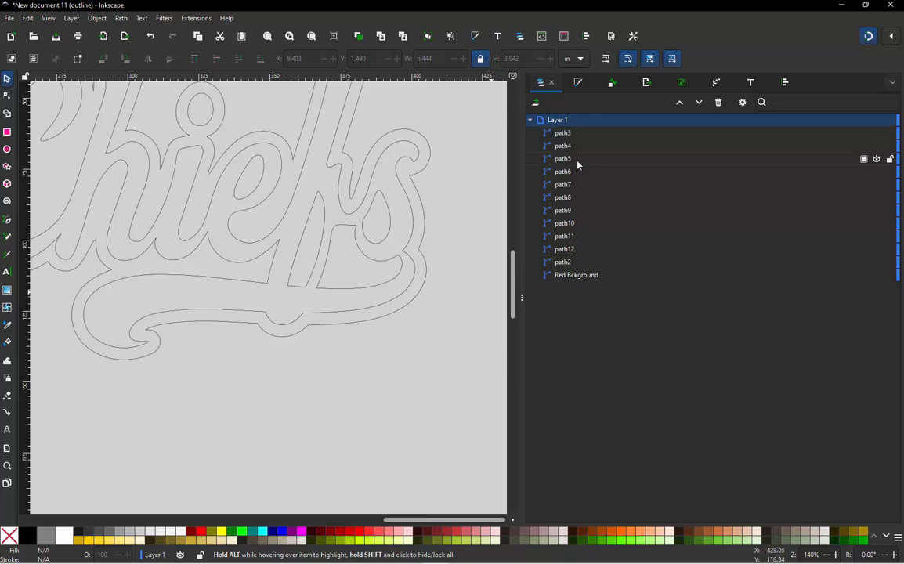
Test the separated swoosh pieces by moving the left part and the right end's inner and outer curves, undoing each move.
click(182, 314)
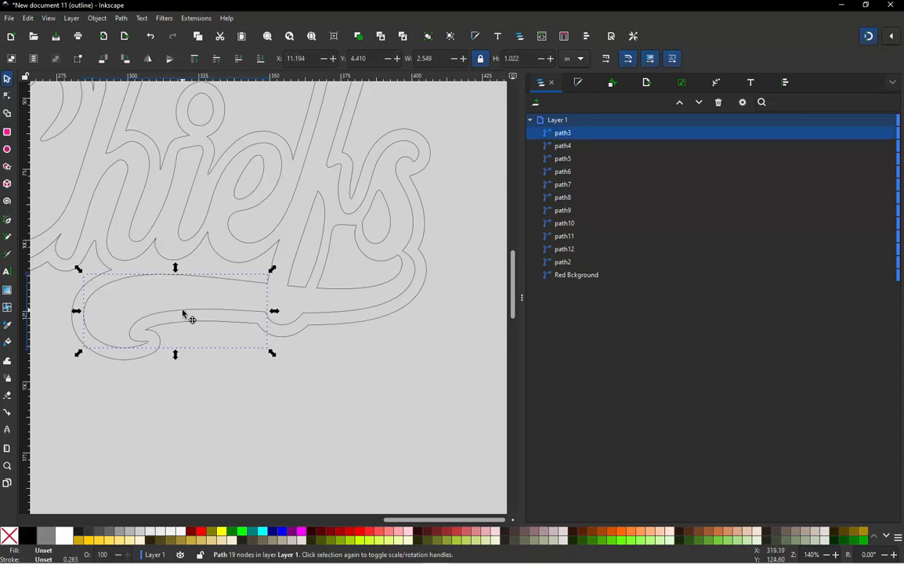
drag(178, 319, 155, 313)
key(ctrl+z)
click(357, 295)
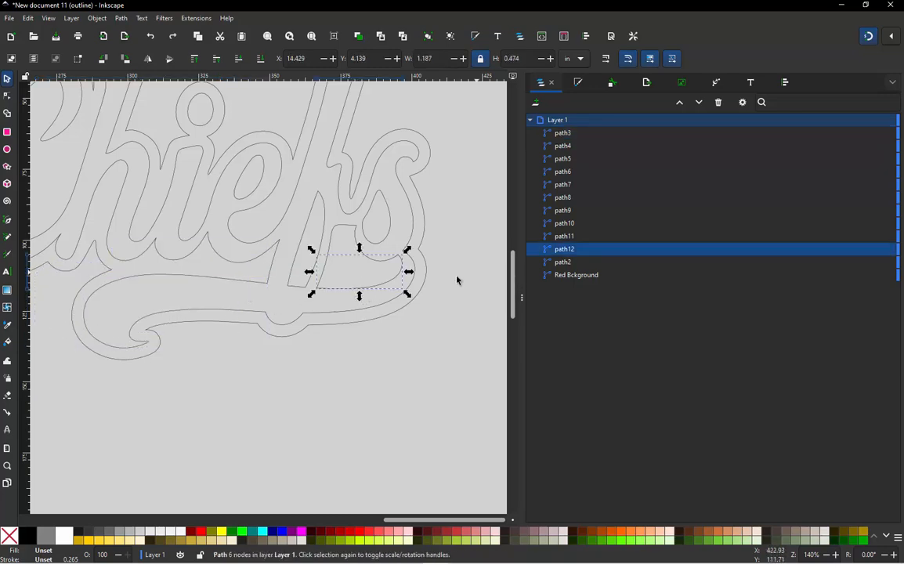
drag(390, 284, 403, 362)
key(ctrl+z)
click(397, 299)
drag(404, 302, 432, 363)
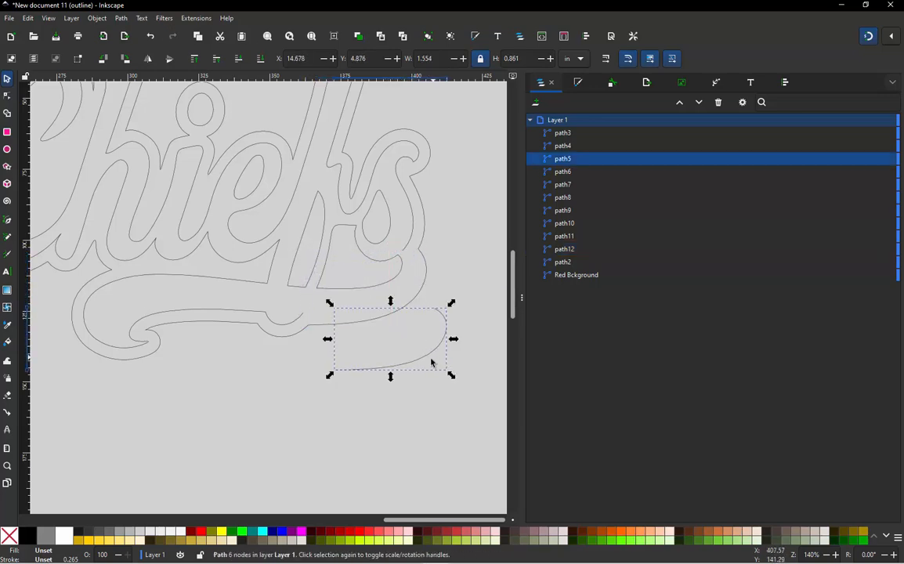
key(ctrl+z)
click(394, 385)
Combine the inner and outer curves of the swoosh's right end into one path.
ctrl+scroll(376, 284, up, 1)
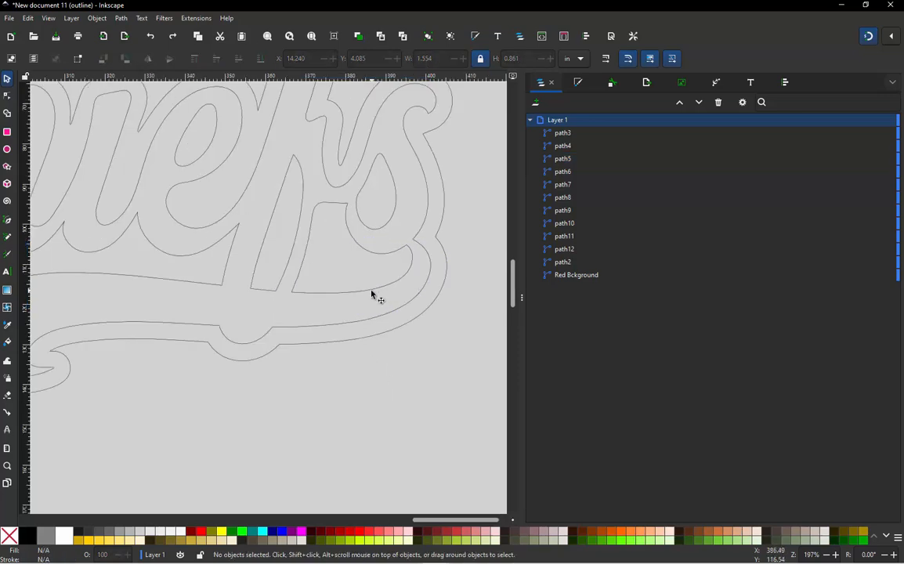
click(369, 296)
key(shift)
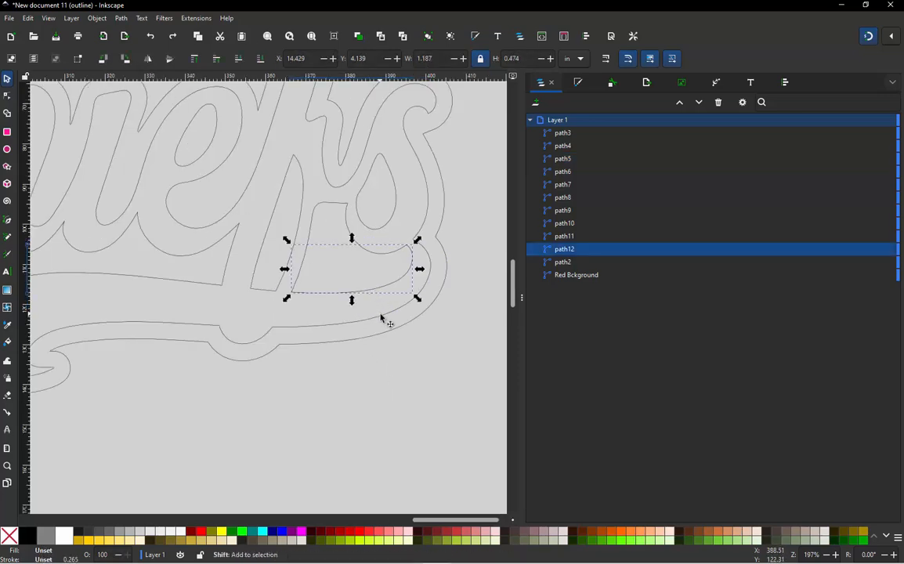
shift+click(386, 320)
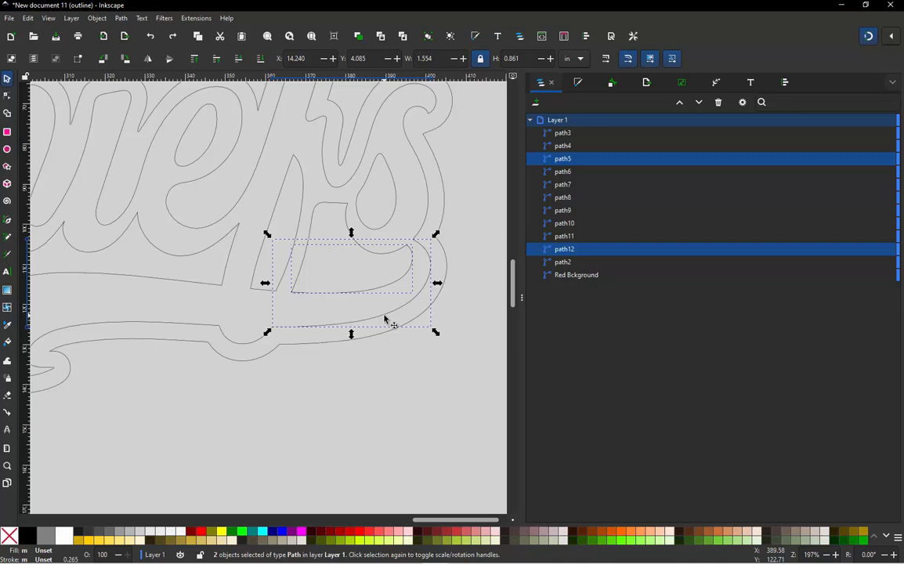
key(ctrl)
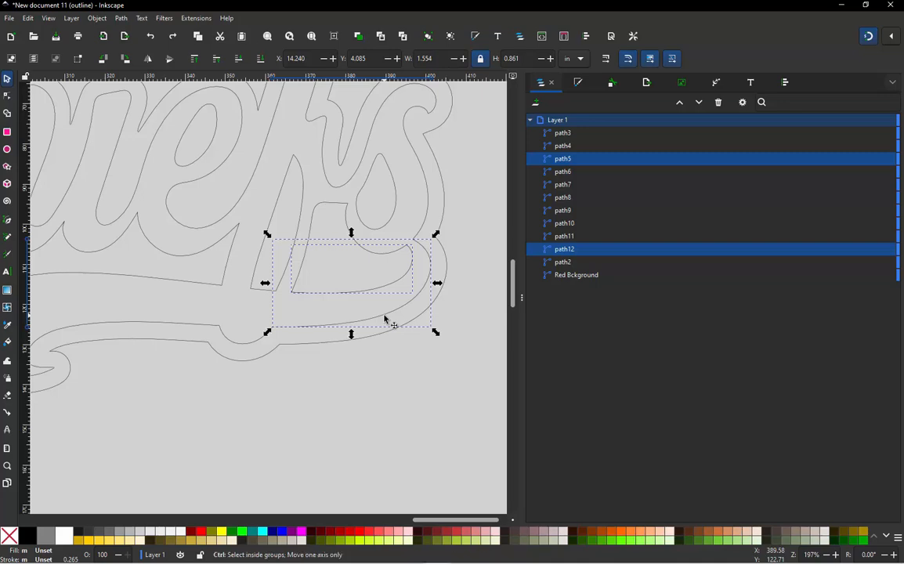
key(ctrl+k)
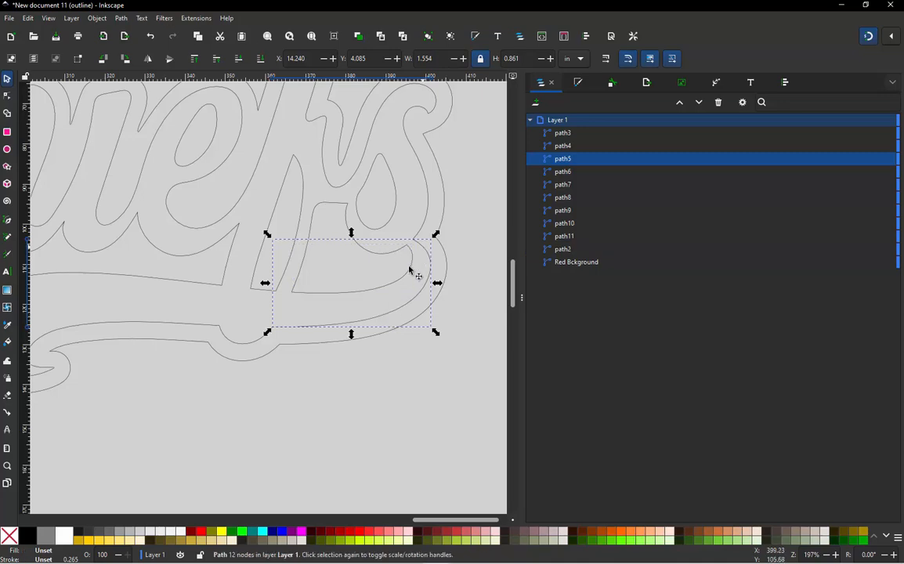
Try shifting the left swoosh piece sideways, undo the move, and clear the selection.
scroll(413, 306, down, 3)
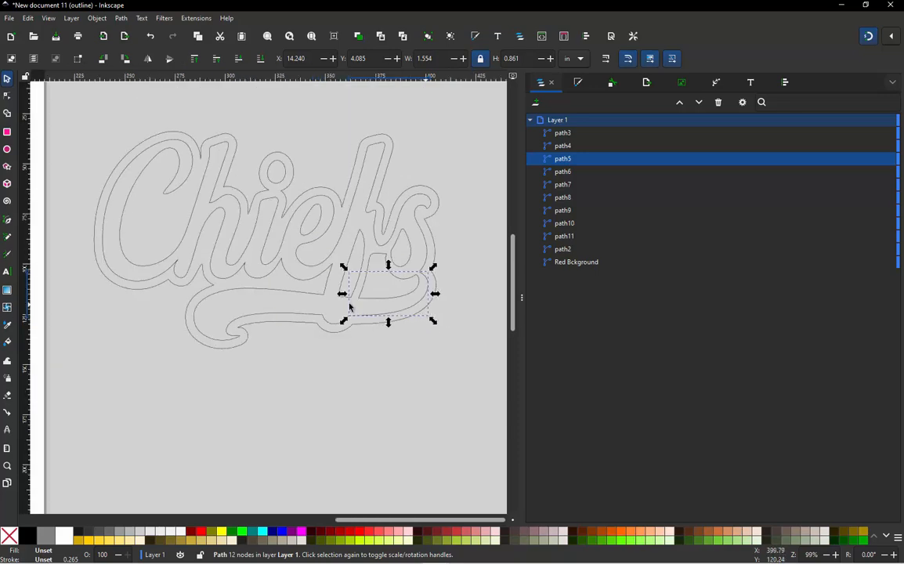
scroll(249, 317, up, 2)
click(249, 321)
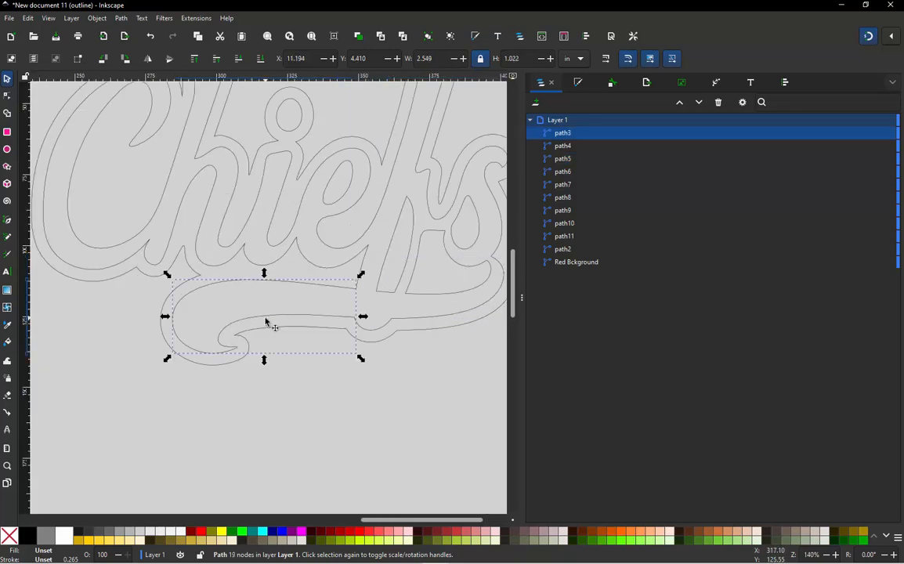
drag(269, 322, 235, 325)
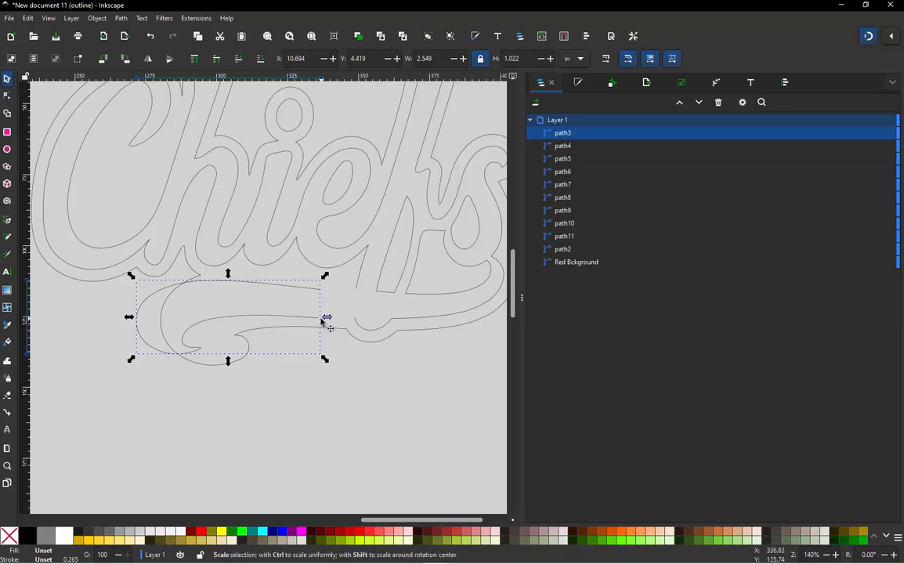
key(ctrl+z)
click(273, 398)
Break the left swoosh path at the corner node on the tip of its curl.
scroll(226, 361, up, 5)
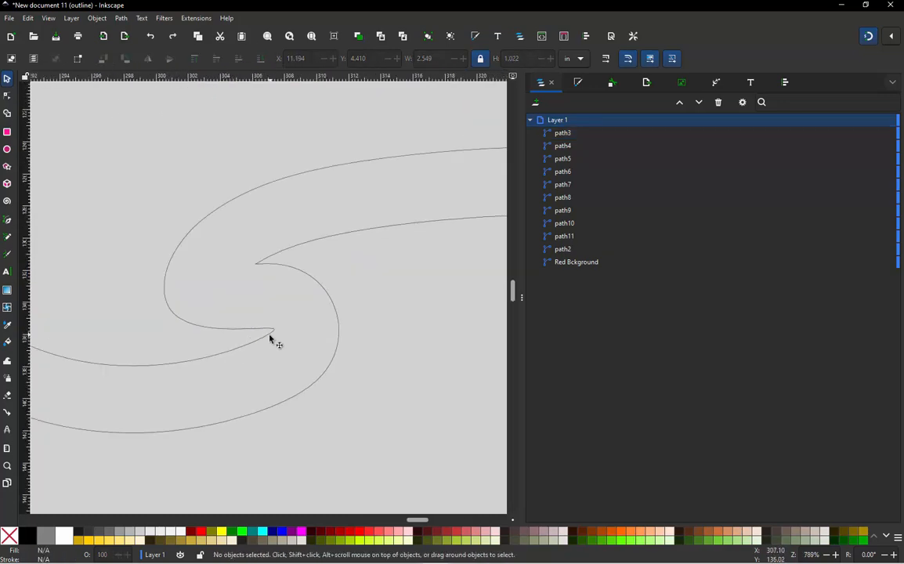
scroll(272, 337, up, 5)
click(294, 313)
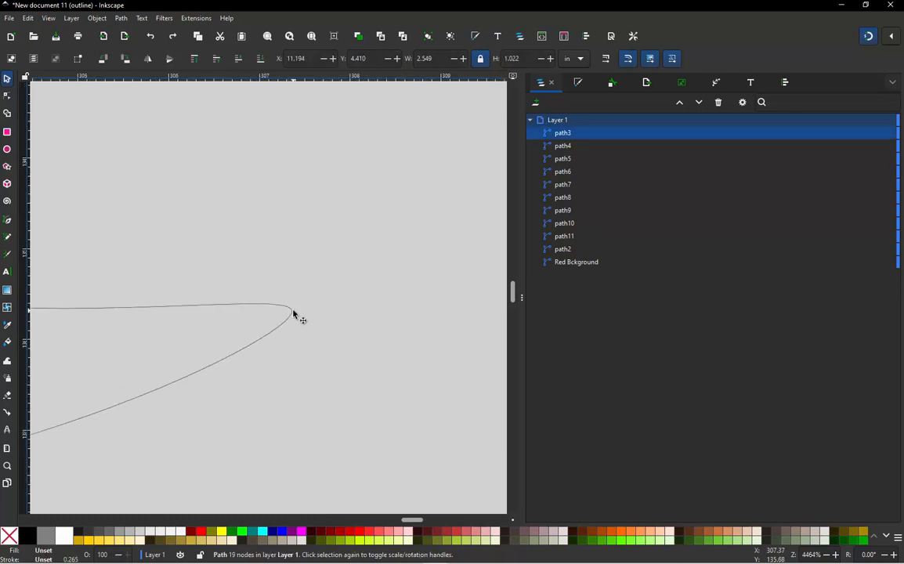
double_click(292, 313)
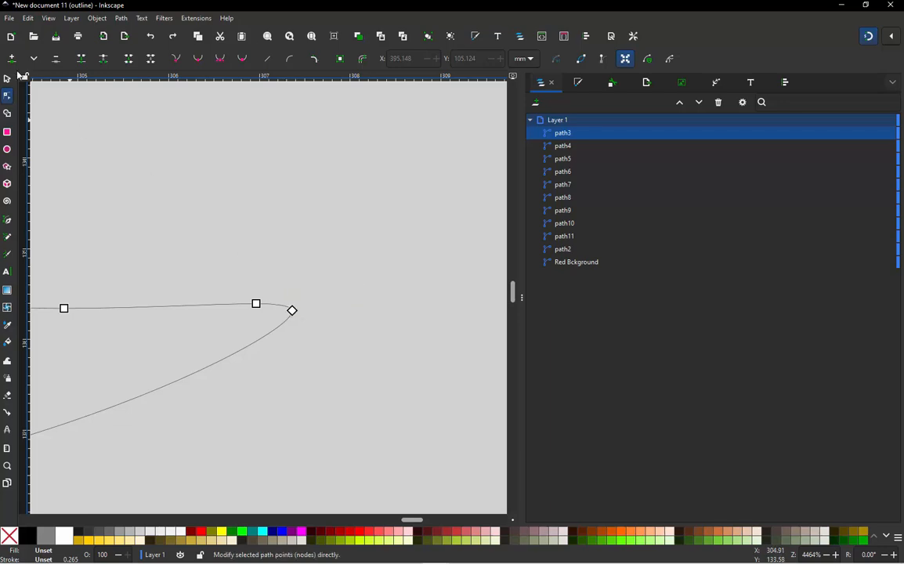
drag(293, 311, 313, 326)
key(ctrl+z)
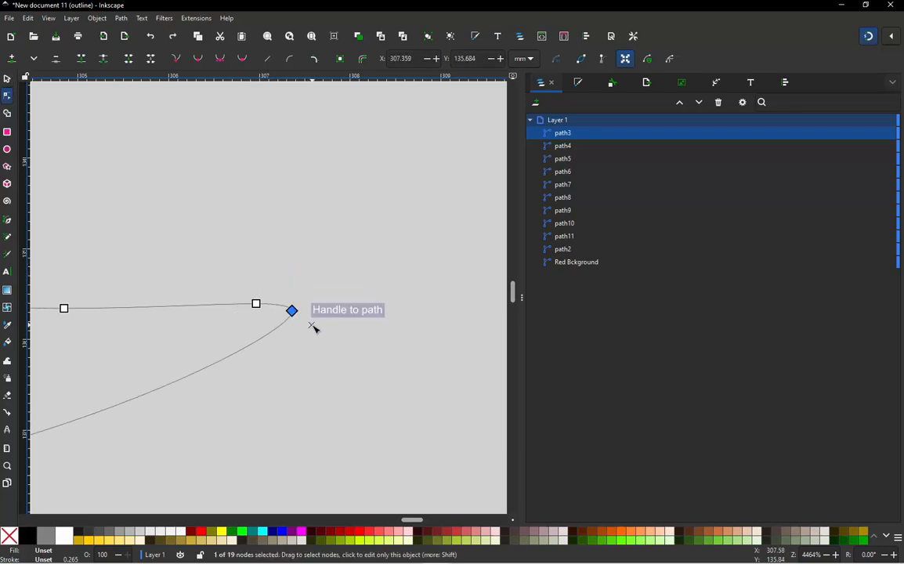
key(shift+b)
click(307, 303)
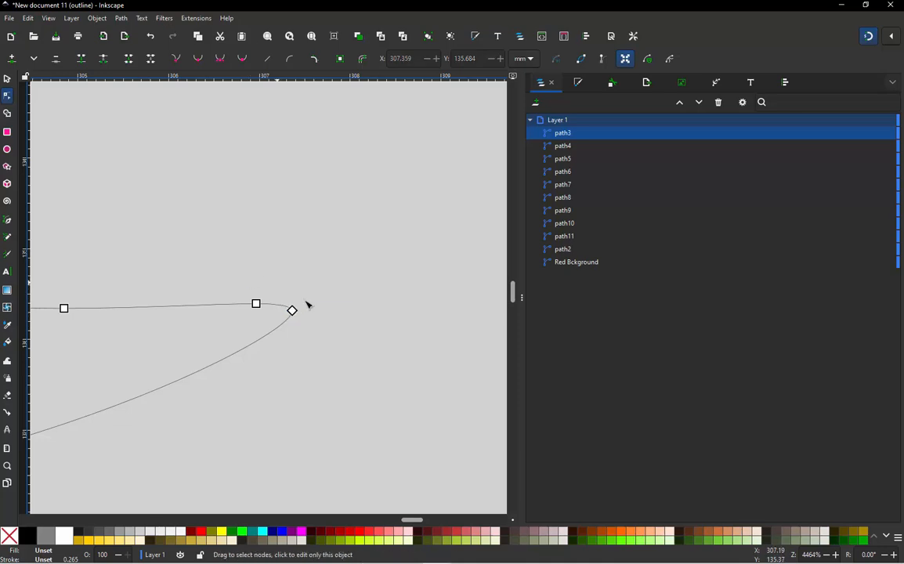
Test the break at the curl's tip by pulling the upper end node away, and undo the move.
click(295, 313)
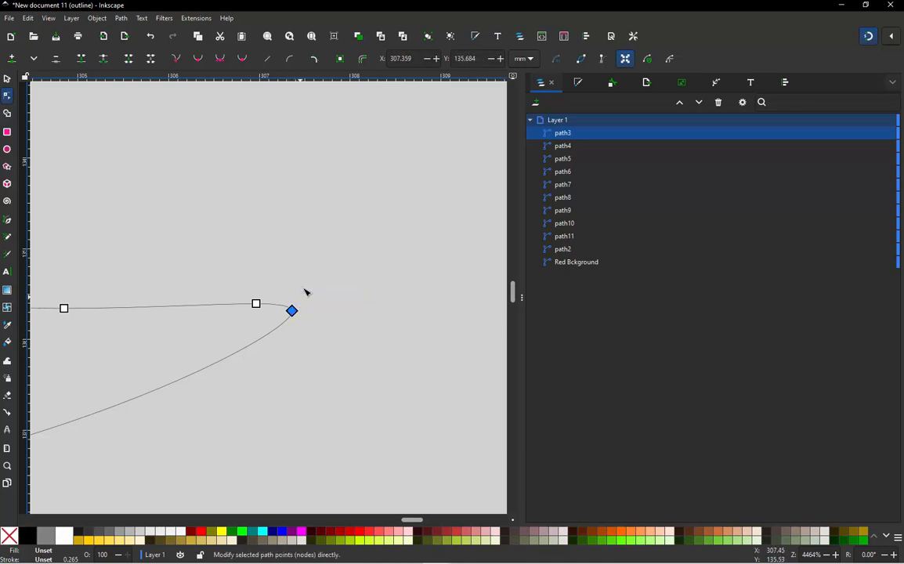
drag(297, 313, 336, 246)
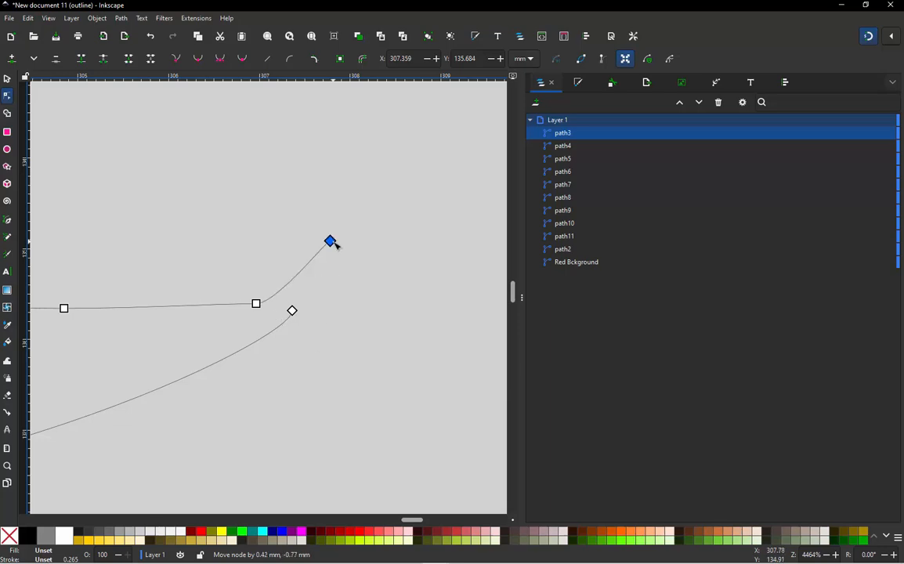
key(ctrl+z)
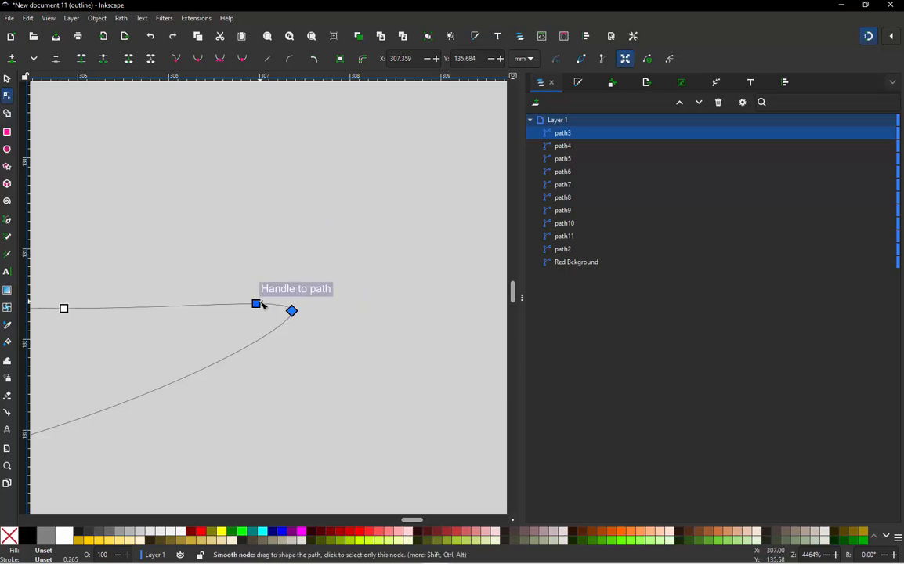
Delete the smooth node just beside the curl's tip and leave node editing.
ctrl+alt+click(258, 304)
scroll(295, 268, down, 6)
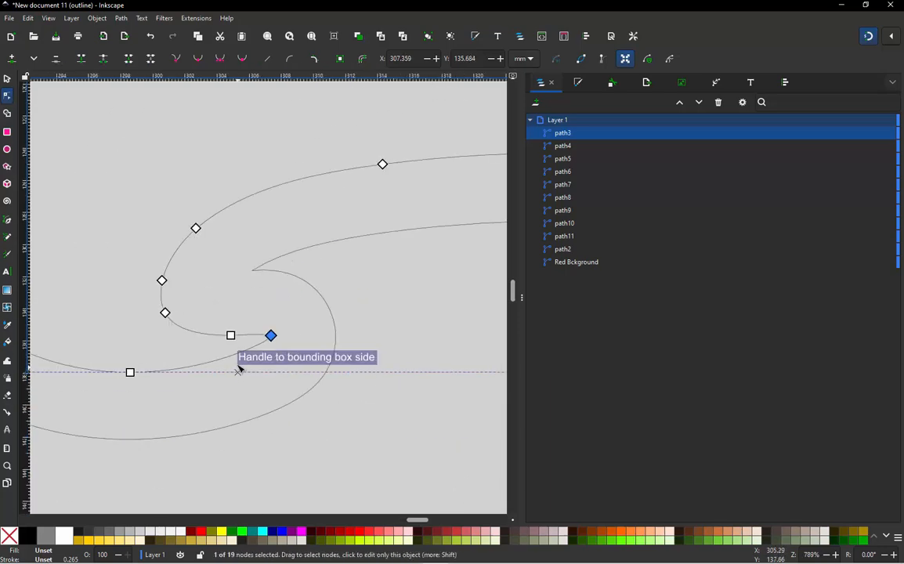
click(8, 79)
scroll(173, 291, down, 2)
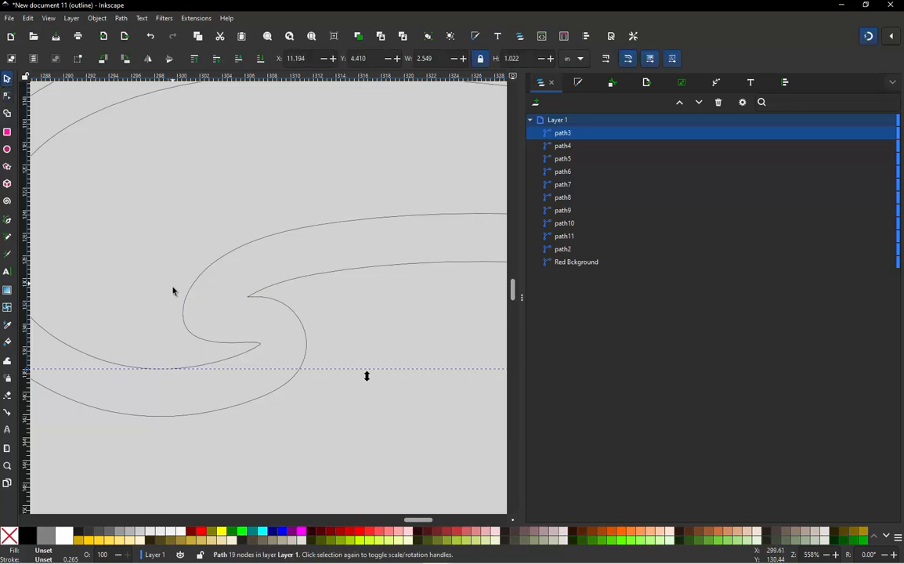
Try turning off automatically routed fill stitching for both swoosh pieces in the Ink/Stitch params, and close the dialog without applying.
click(220, 368)
scroll(215, 361, down, 2)
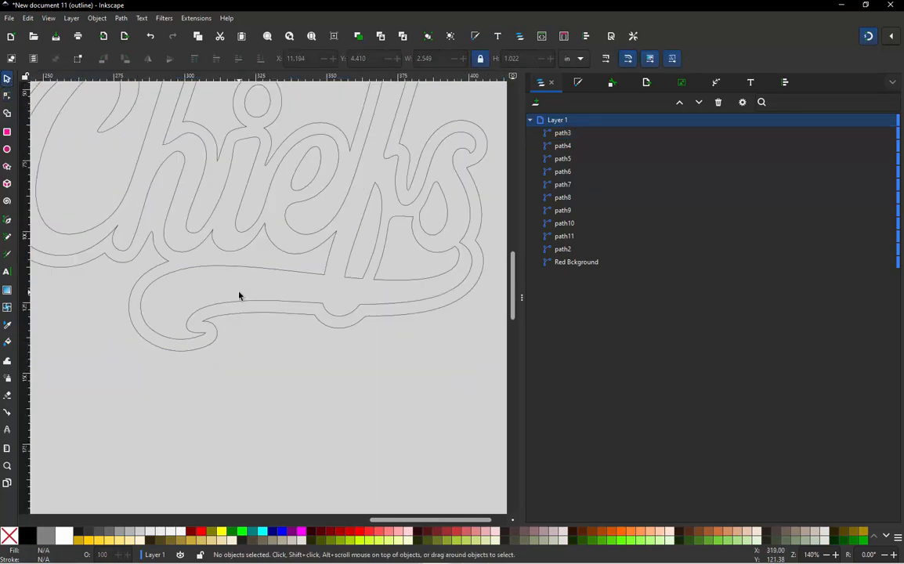
click(405, 283)
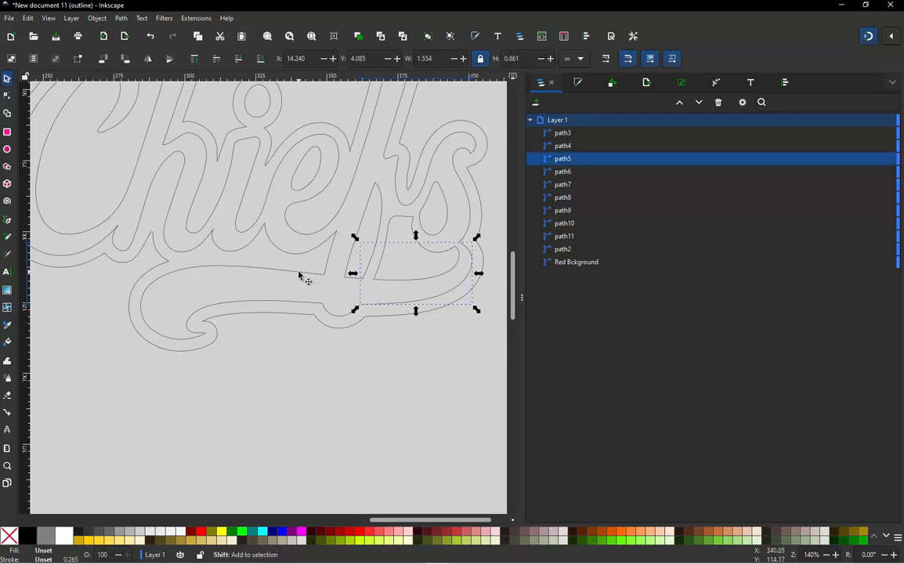
shift+click(298, 275)
key(ctrl)
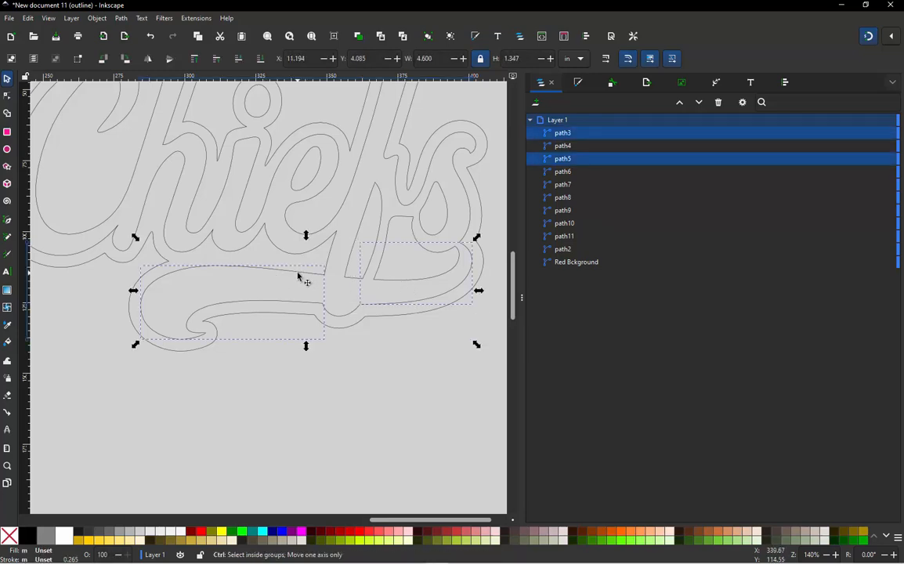
key(alt)
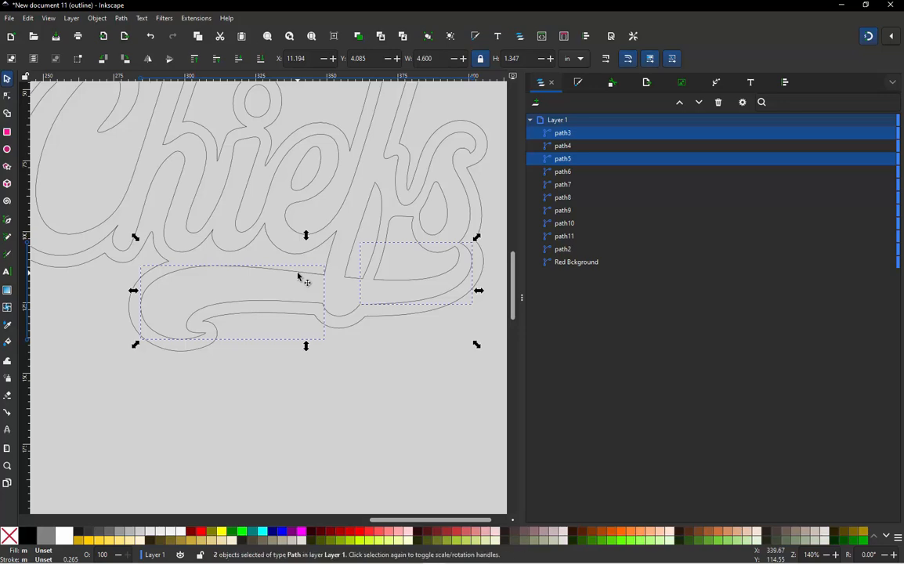
click(196, 18)
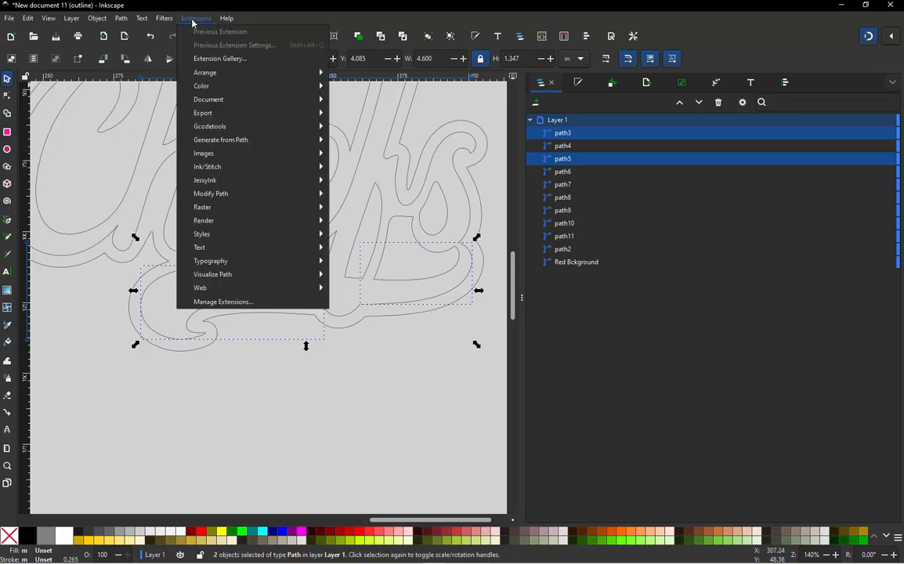
mouse_move(235, 167)
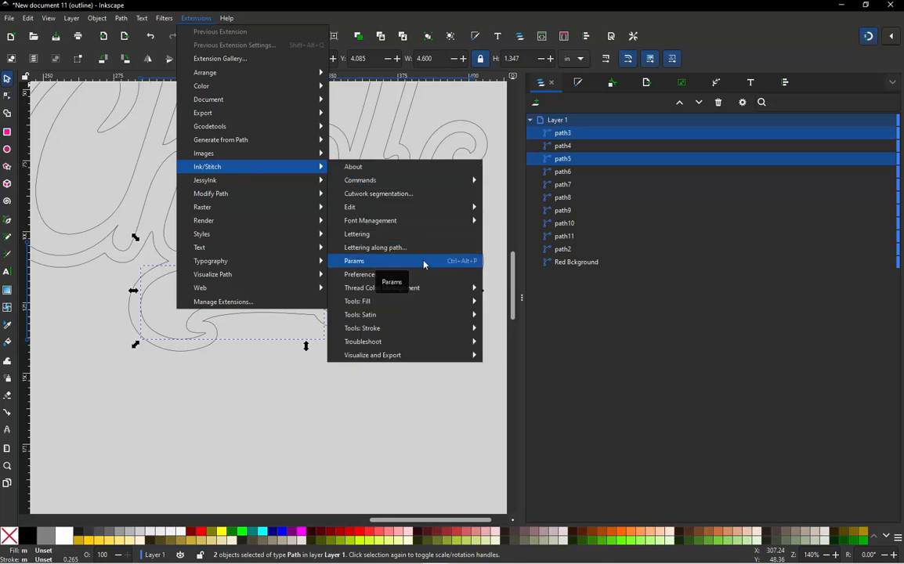
click(472, 267)
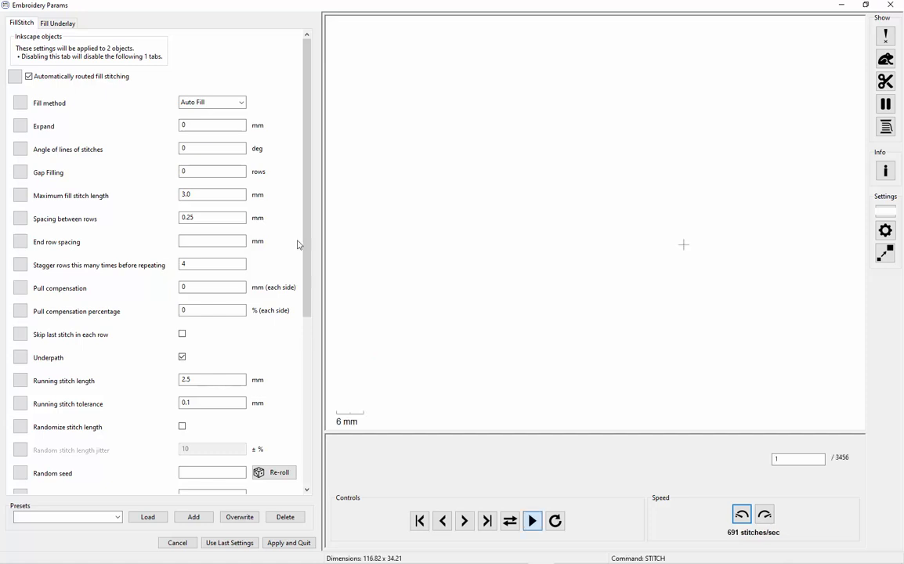
click(66, 78)
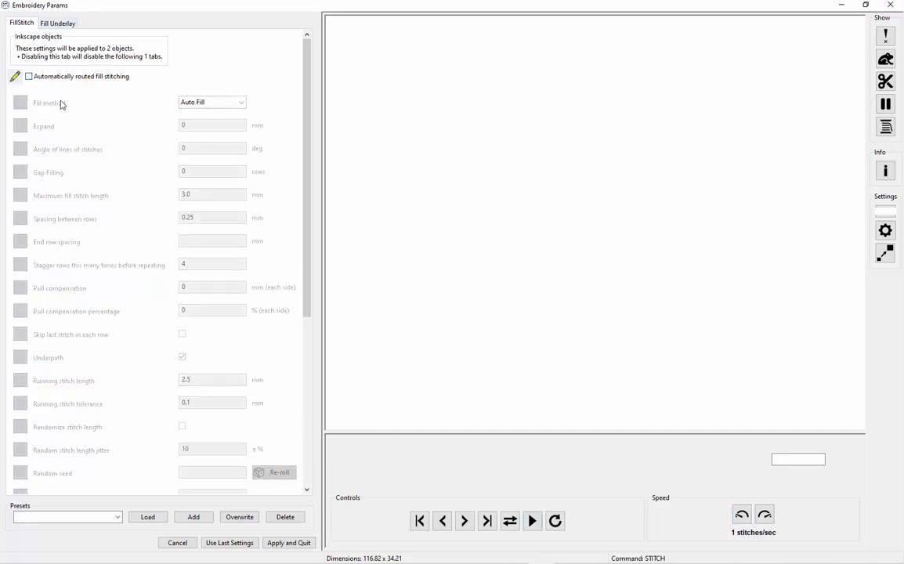
click(891, 5)
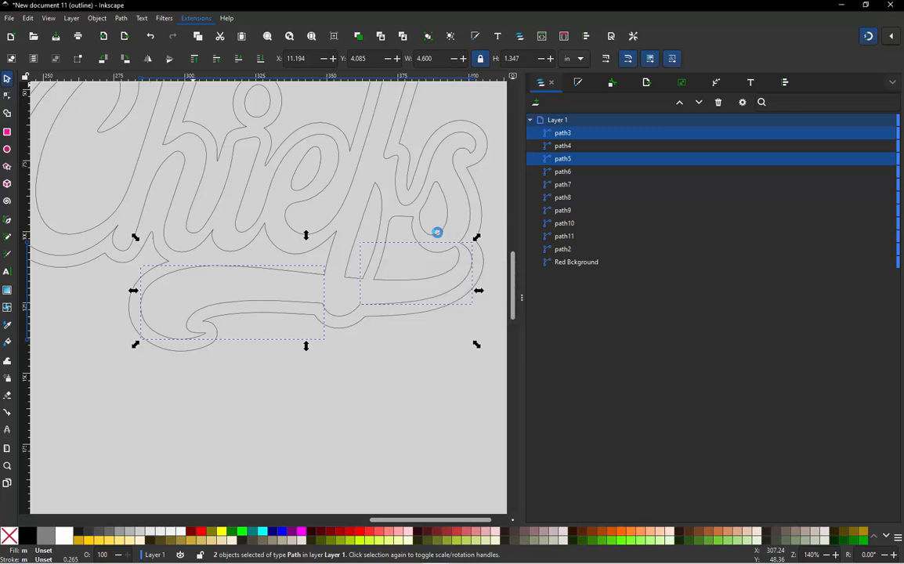
Switch the canvas from outline to normal display, clear the selection, and hide the Red Bckground path.
key(ctrl+5)
click(332, 399)
scroll(329, 386, down, 2)
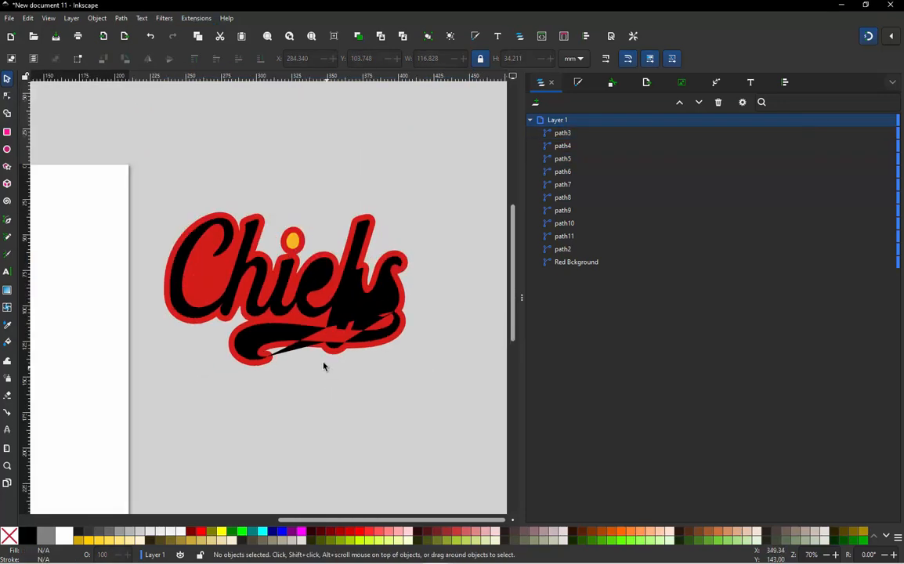
scroll(235, 320, up, 2)
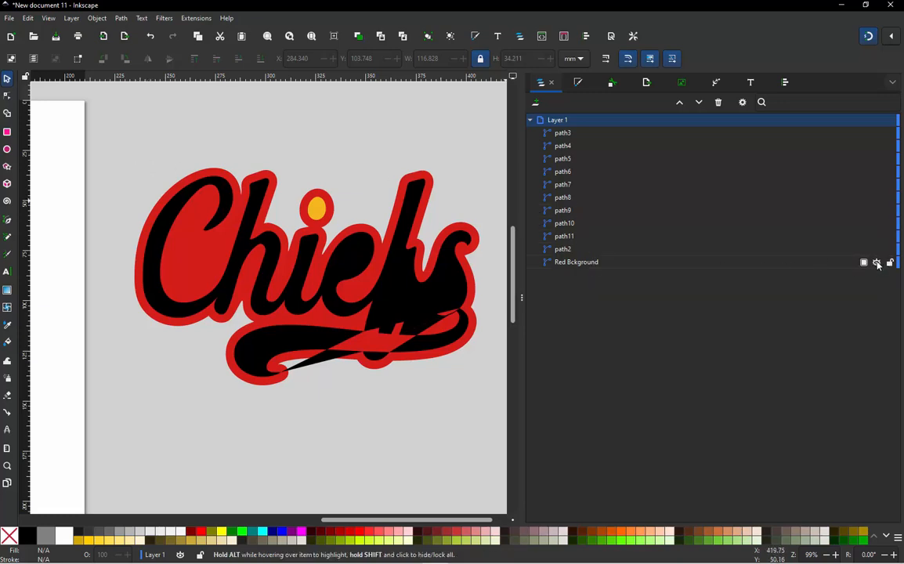
click(878, 264)
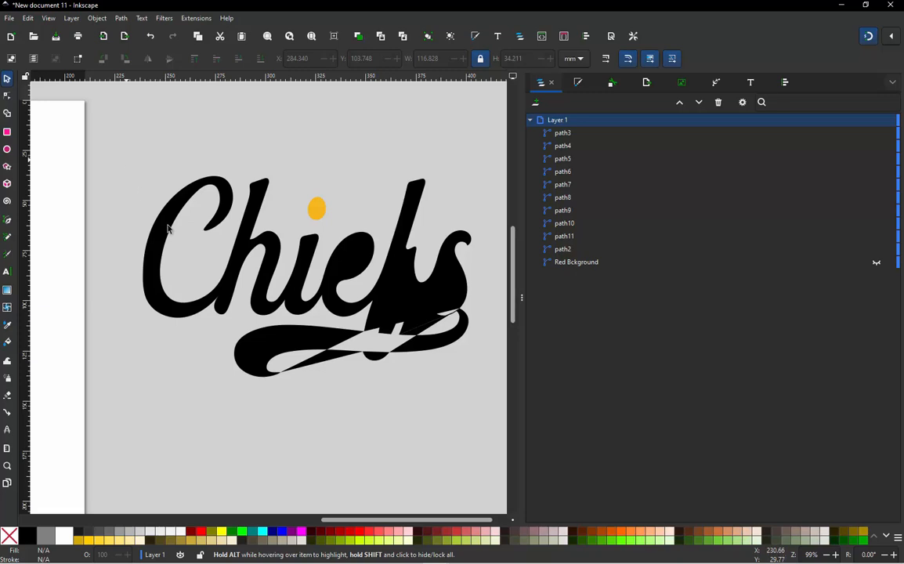
Remove the fill from all visible lettering and swoosh paths and give them a yellow stroke 0.5 mm wide.
drag(126, 159, 497, 413)
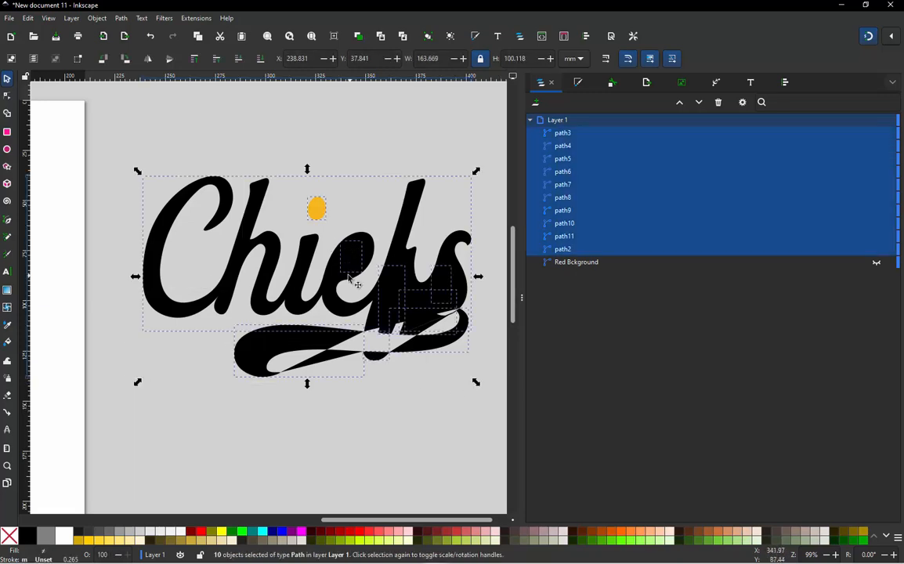
click(14, 540)
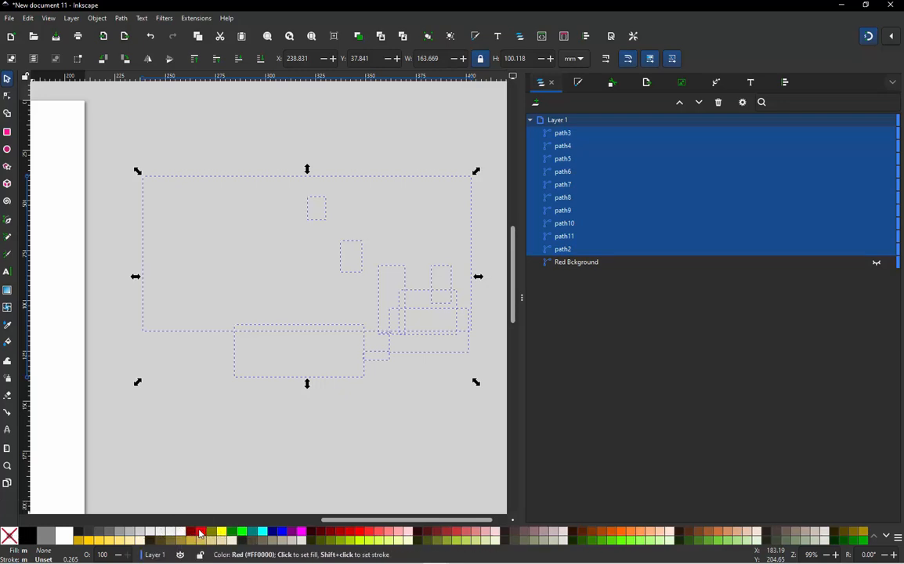
shift+click(102, 542)
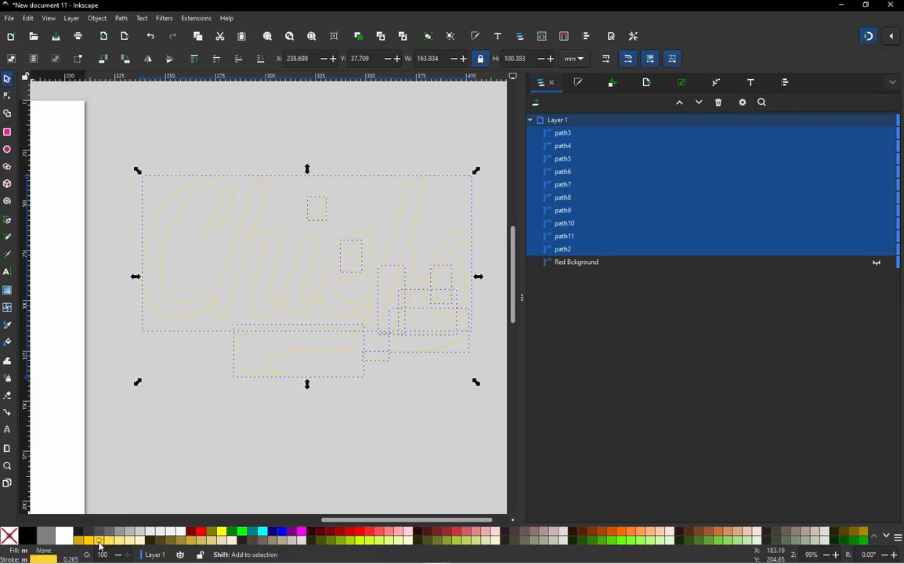
click(579, 83)
click(648, 101)
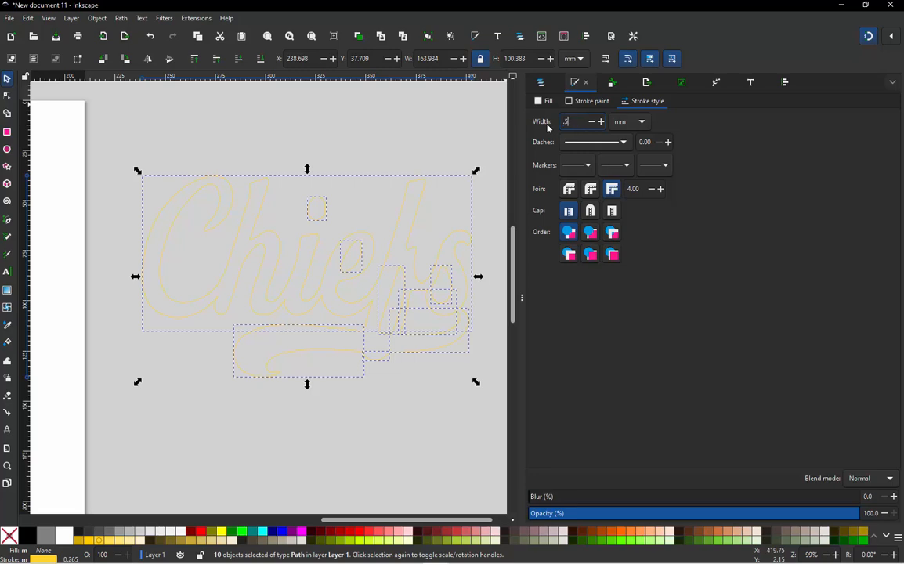
text(.5)
key(Return)
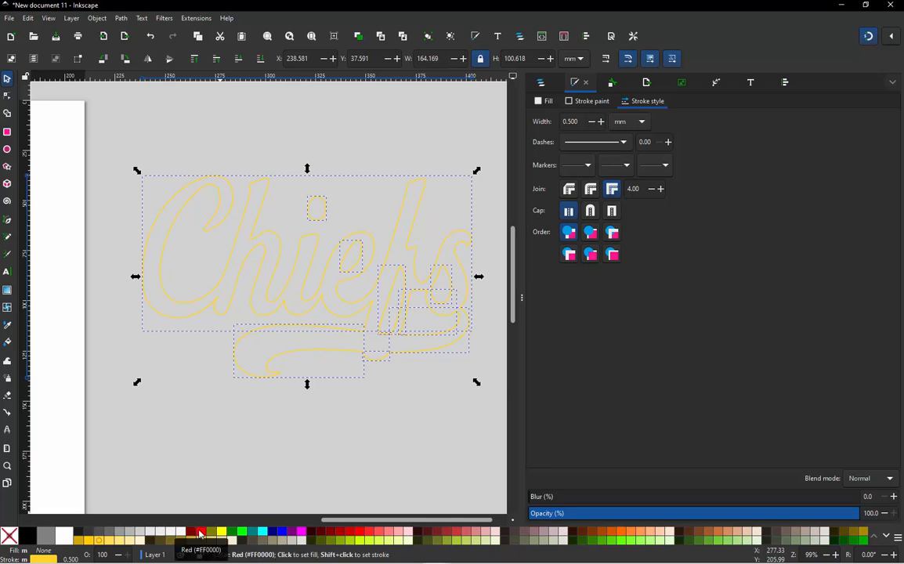
Recolour the strokes of the selected paths red (#FF0000), set their width to 1 mm, and clear the selection.
shift+click(200, 533)
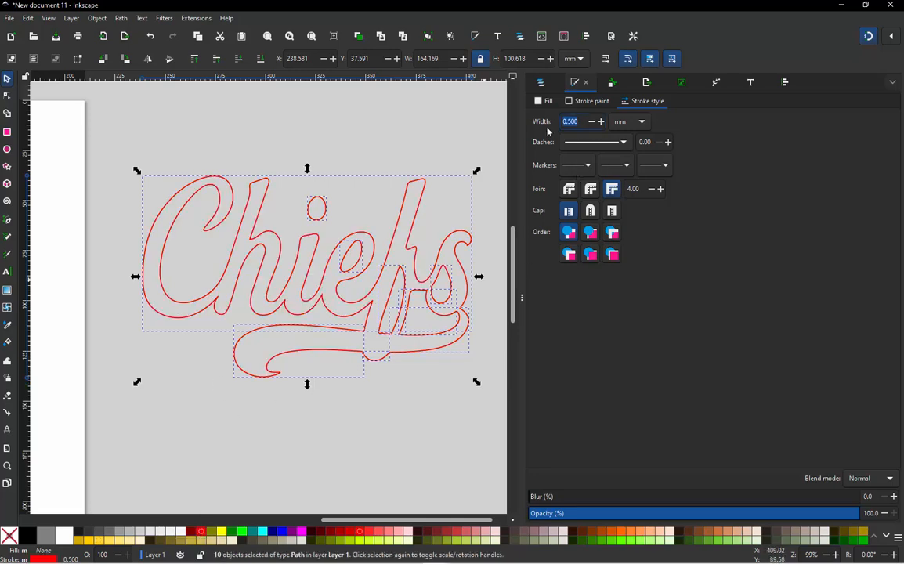
text(1)
key(Return)
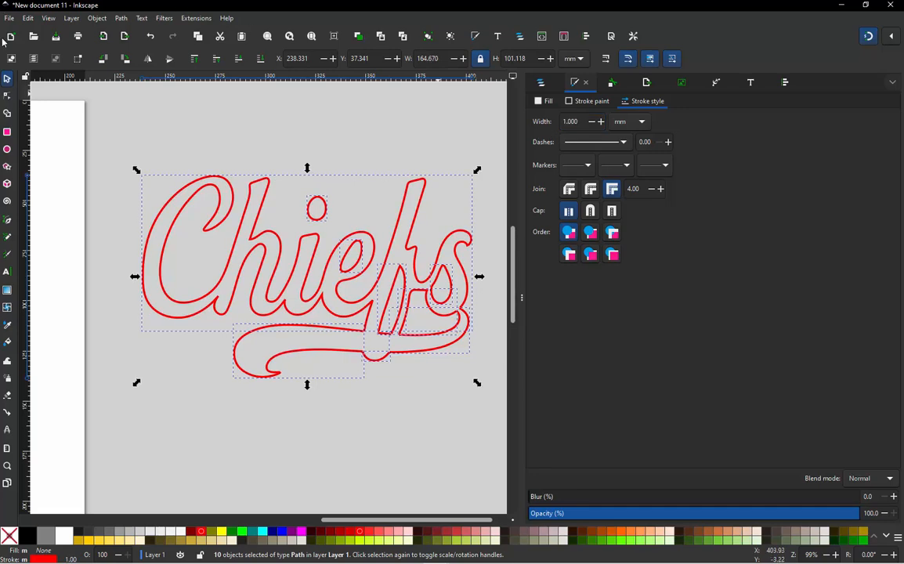
click(179, 134)
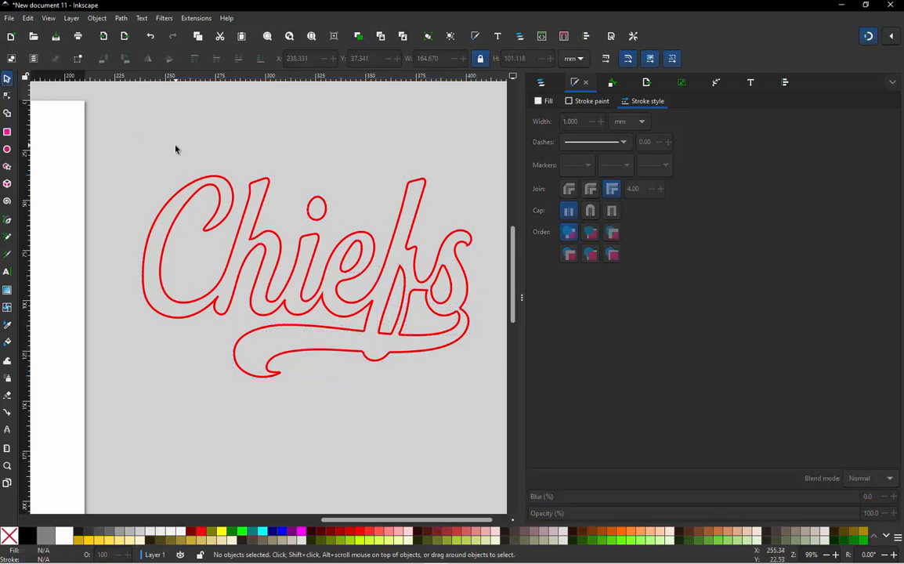
scroll(208, 262, down, 1)
scroll(295, 316, up, 1)
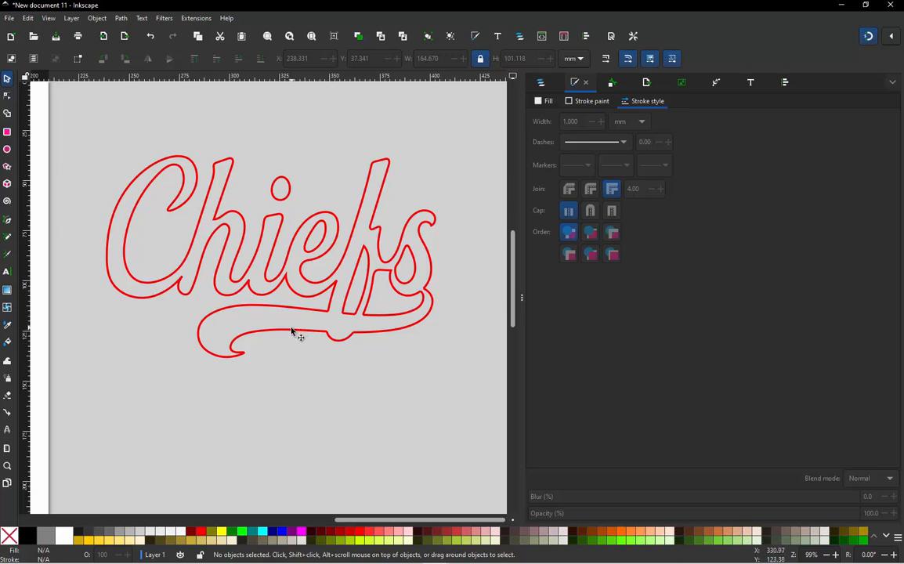
Turn off running stitch along paths for both swoosh pieces in the Ink/Stitch params so they stitch as satin, and apply the settings.
click(295, 331)
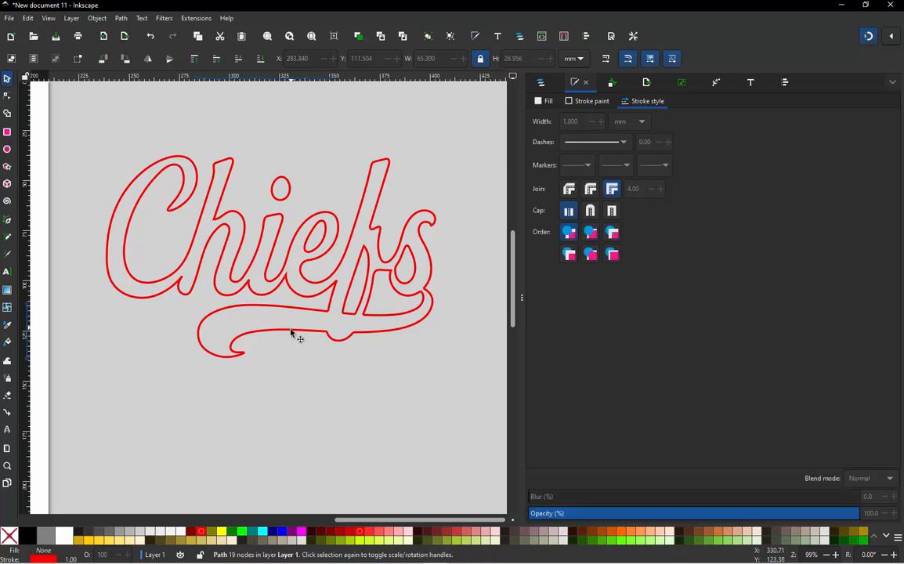
shift+click(379, 334)
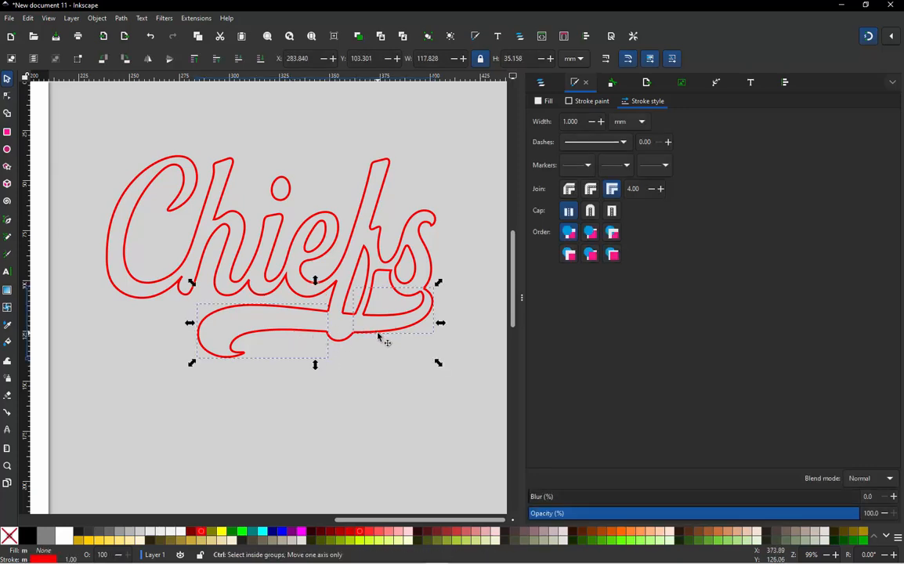
key(ctrl)
key(ctrl+alt+j)
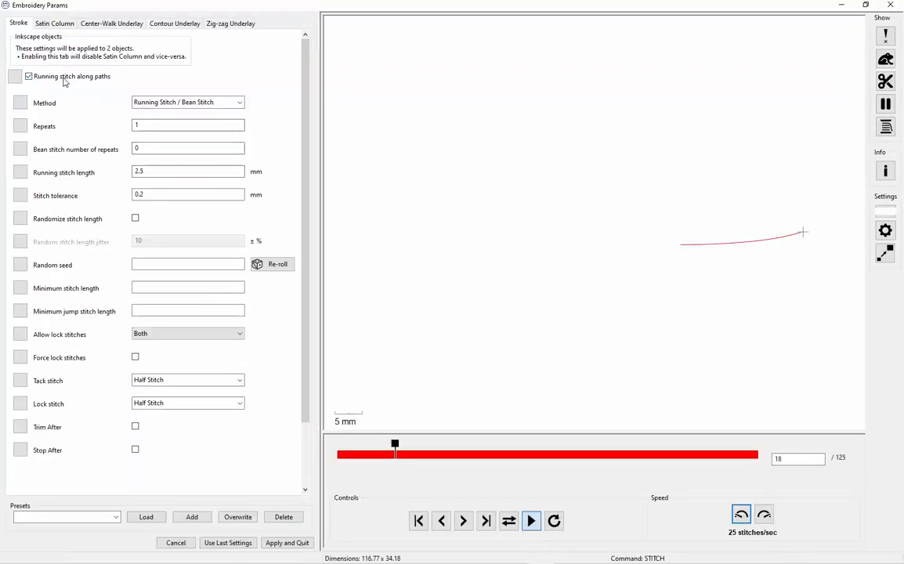
click(63, 83)
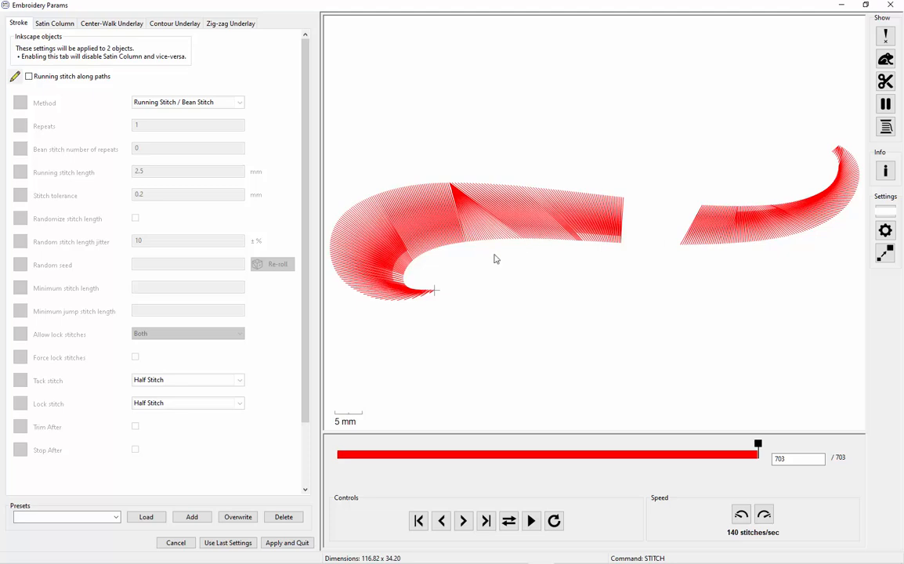
click(302, 542)
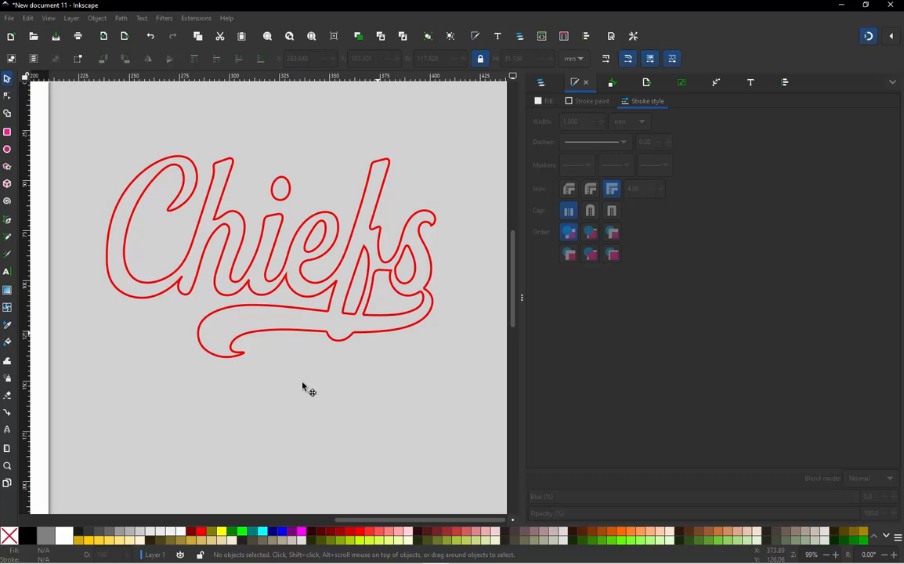
On the right swoosh piece, delete the extra node beside the outer curve's upper end and the corner node just below the inner curve's upper end.
scroll(303, 384, up, 1)
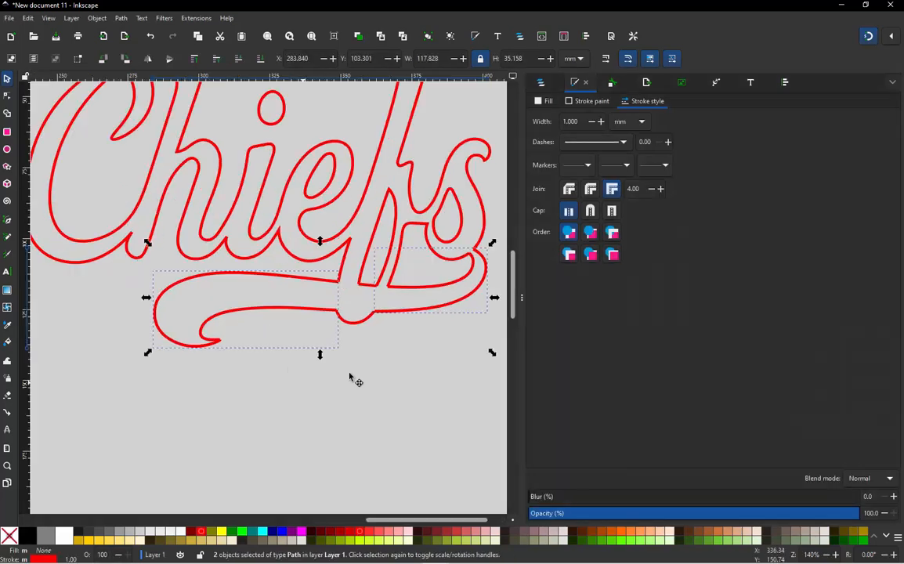
double_click(453, 305)
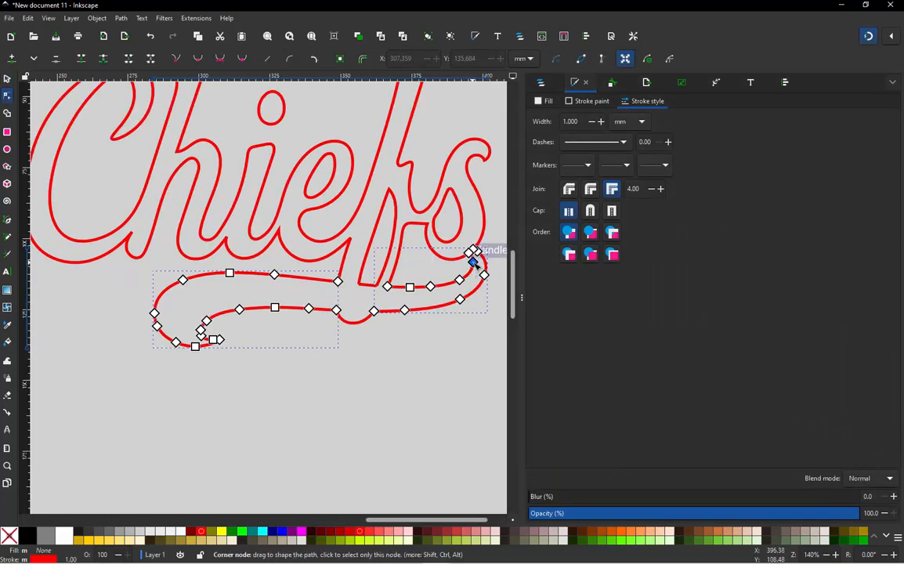
click(377, 359)
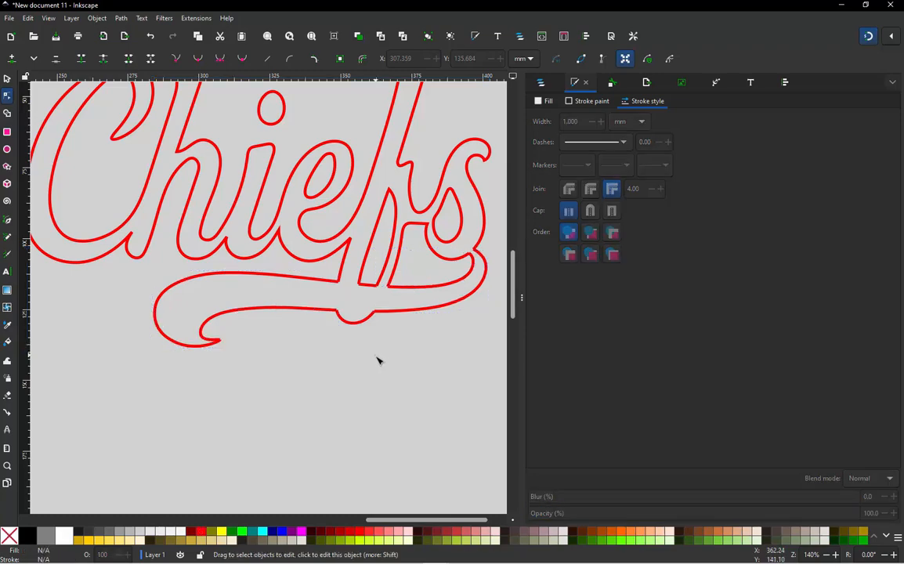
scroll(456, 323, down, 1)
scroll(452, 294, up, 3)
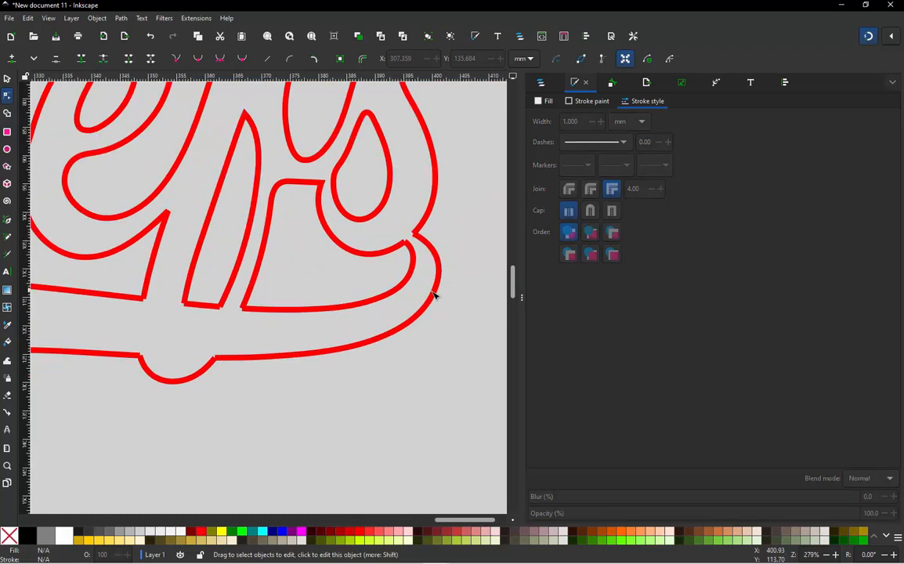
click(437, 288)
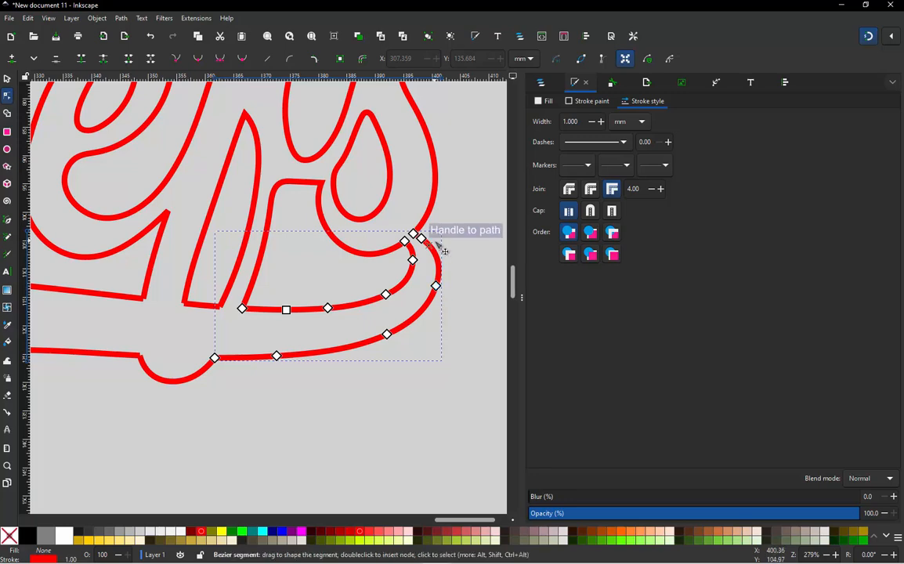
scroll(444, 253, up, 1)
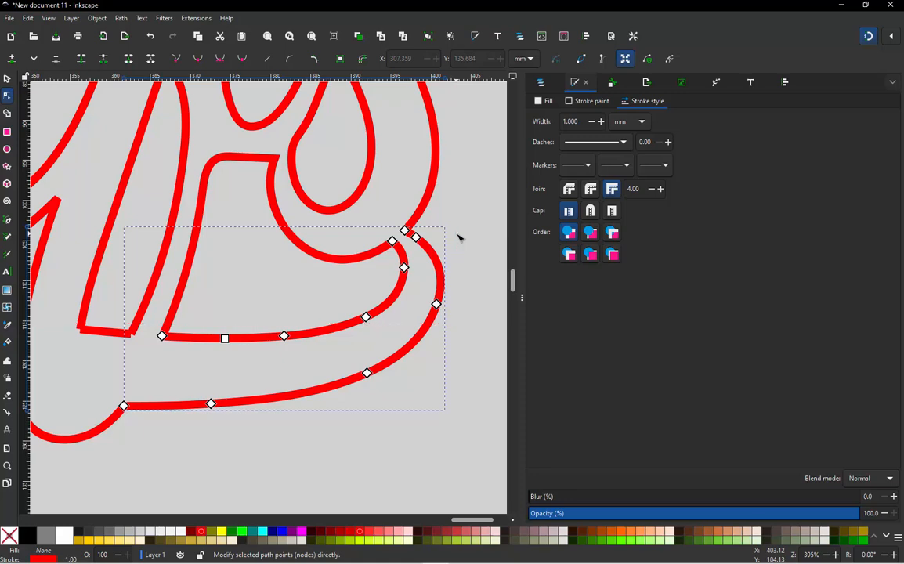
click(405, 268)
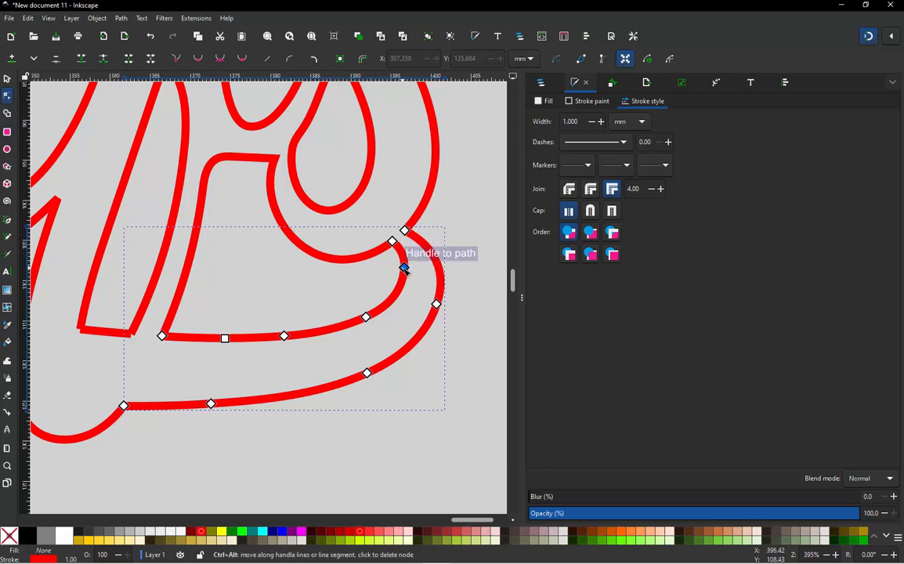
ctrl+alt+click(404, 268)
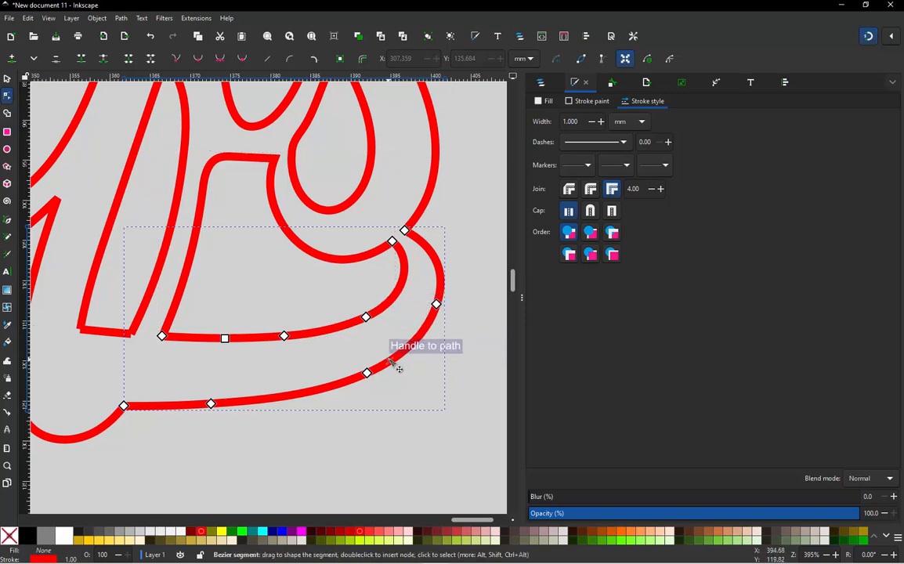
On the right swoosh piece, insert a node on the outer curve's lower bend and delete the node above it on the right extreme.
click(395, 364)
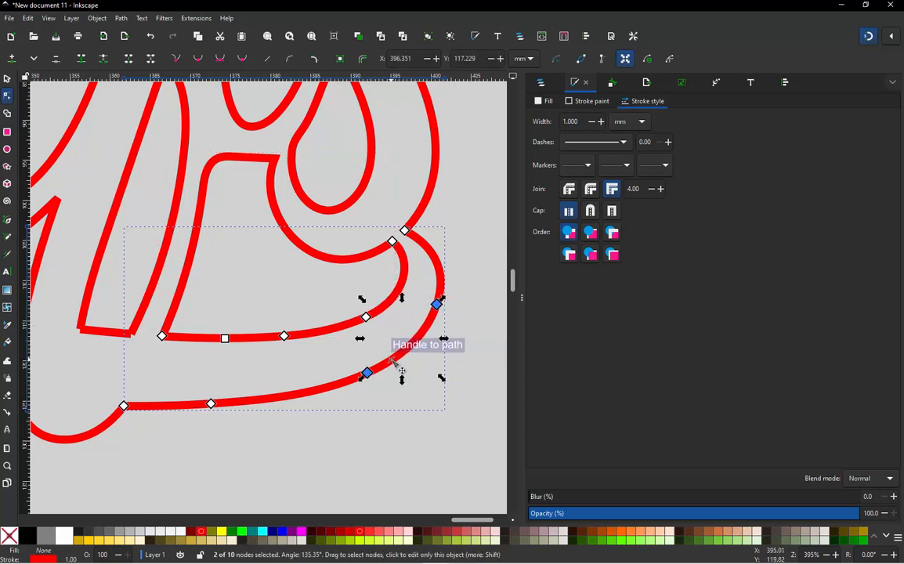
double_click(393, 360)
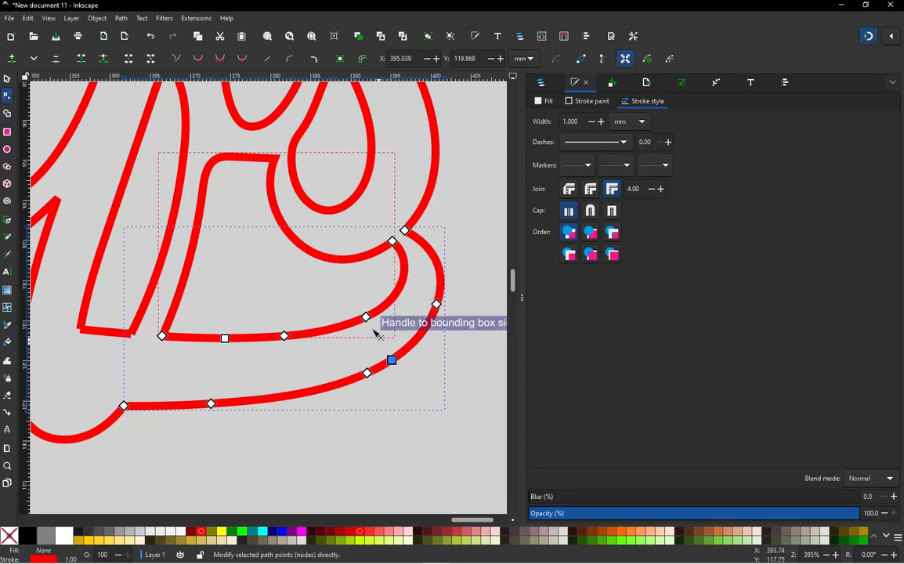
ctrl+alt+click(436, 304)
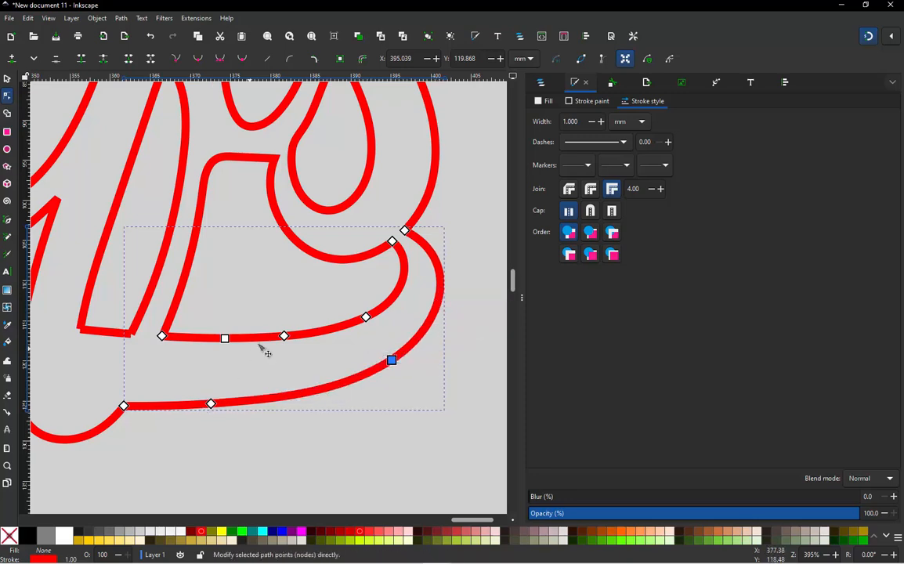
Remove the surplus nodes along the right swoosh's lower inner and outer curves, and insert one pair of facing nodes midway along them.
ctrl+alt+click(211, 404)
ctrl+alt+click(226, 340)
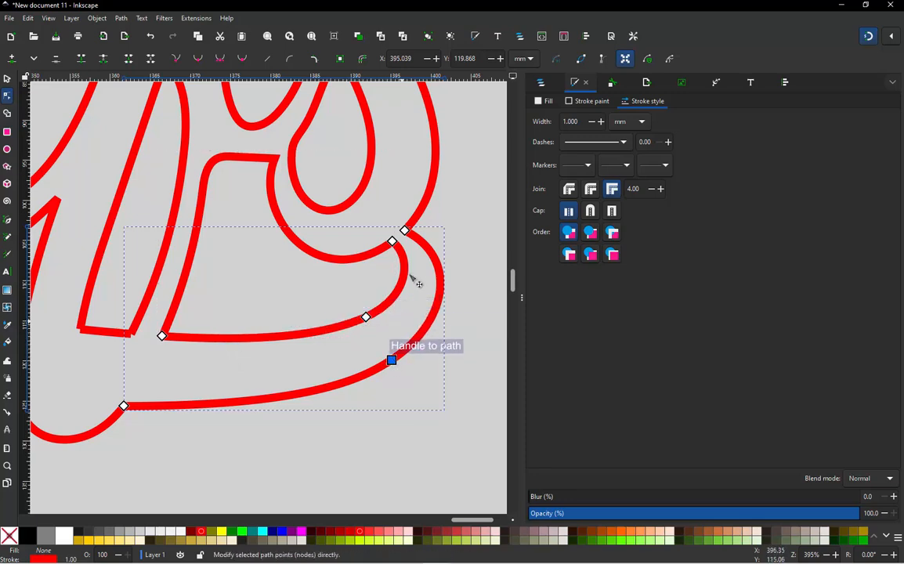
double_click(253, 337)
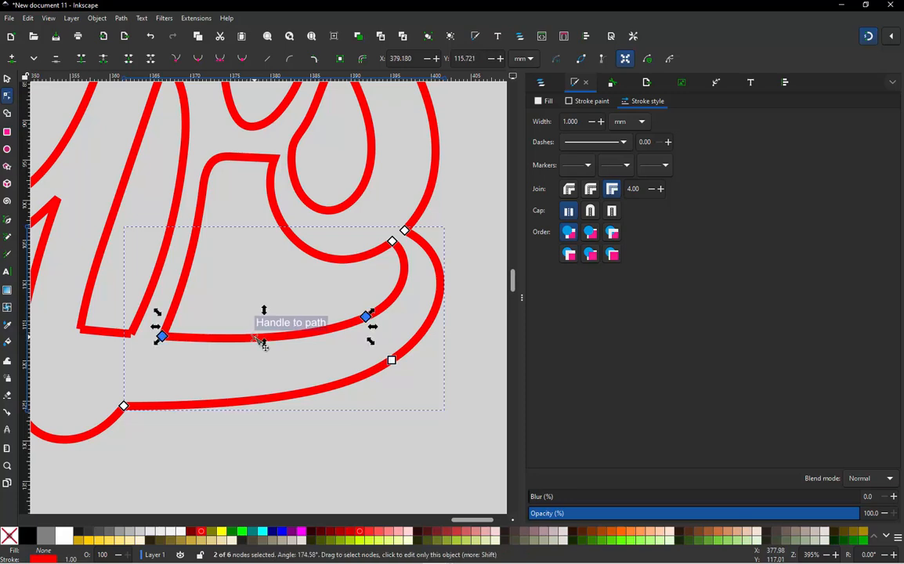
double_click(254, 399)
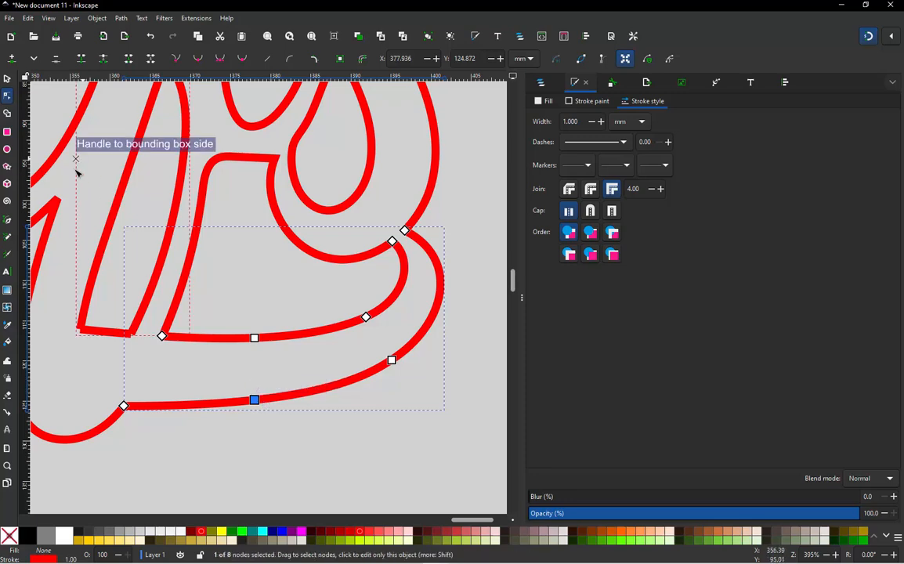
Preview and apply the Ink/Stitch satin column settings for the right swoosh piece, and hide that piece in the layer.
click(8, 80)
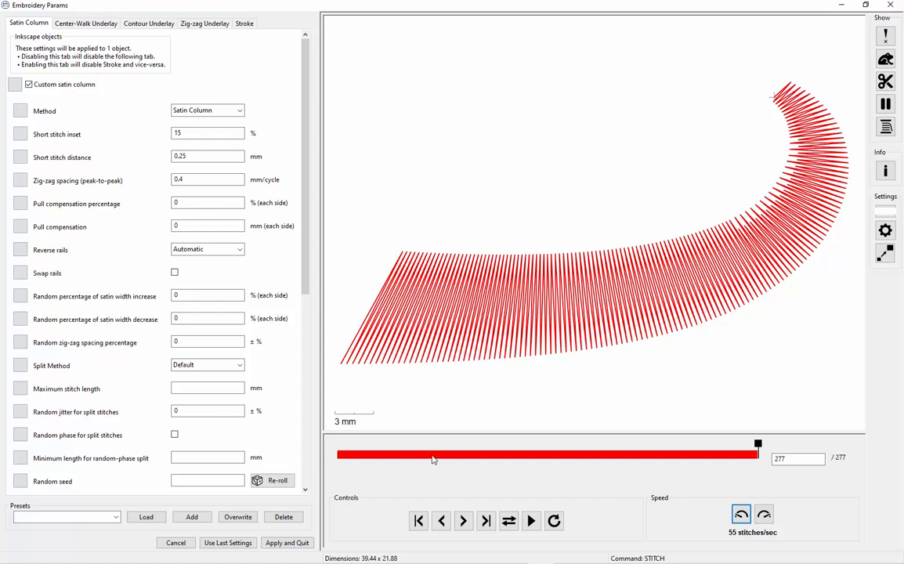
click(300, 541)
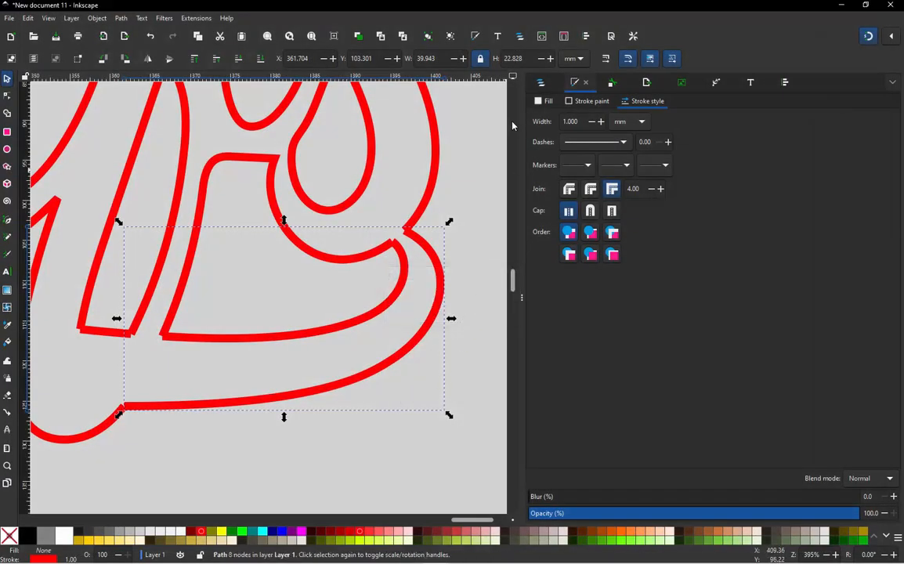
click(540, 83)
click(448, 276)
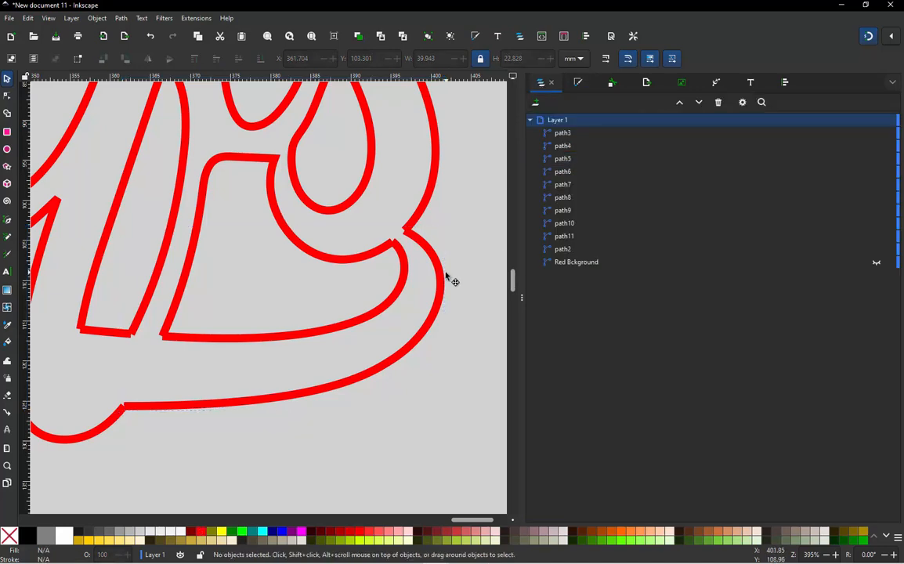
click(443, 281)
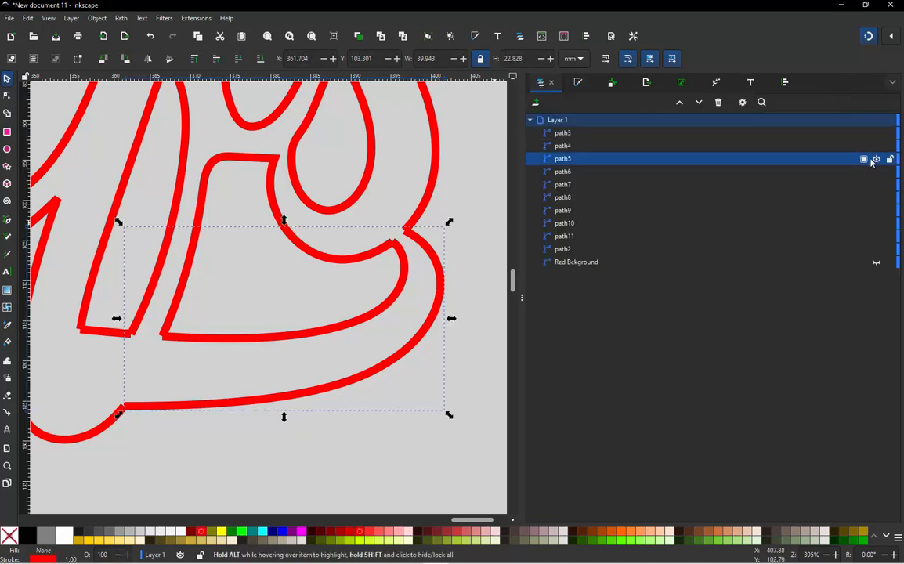
click(877, 159)
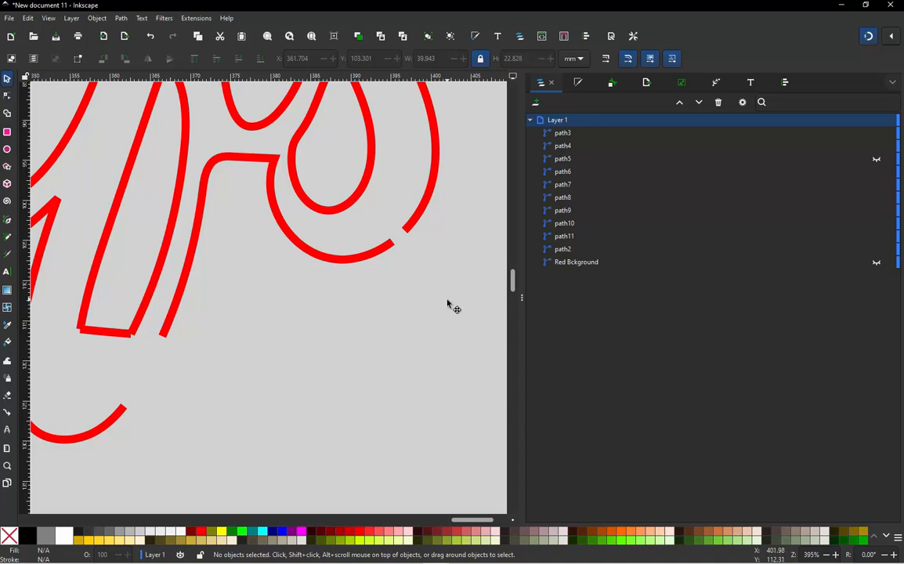
Examine the node layout of the left swoosh piece along both of its rails.
ctrl+scroll(453, 307, down, 5)
ctrl+scroll(347, 337, up, 3)
ctrl+scroll(259, 333, down, 1)
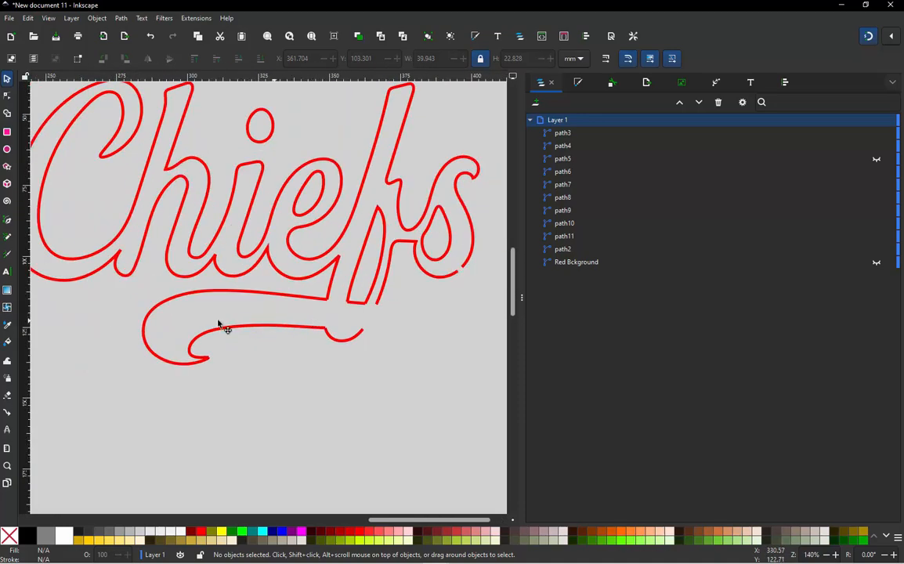
ctrl+scroll(221, 326, up, 1)
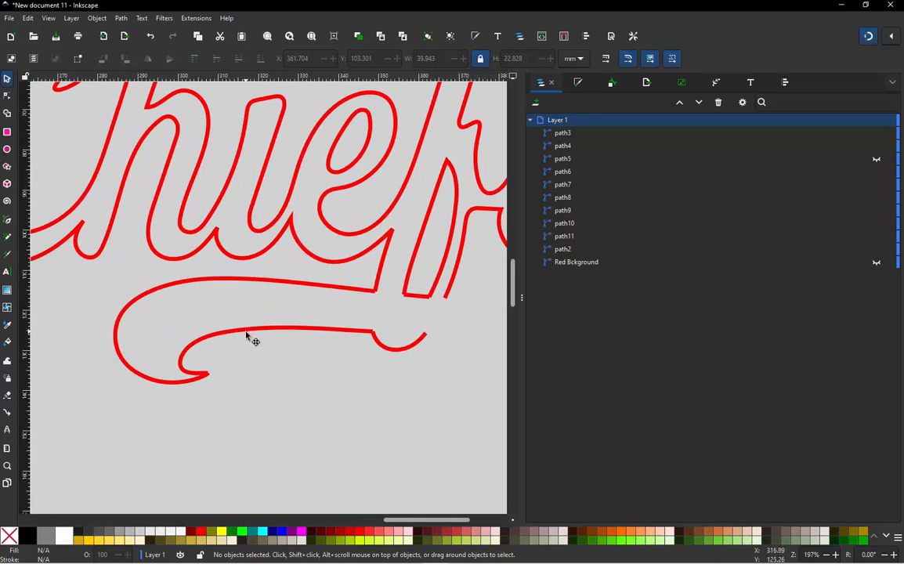
click(252, 333)
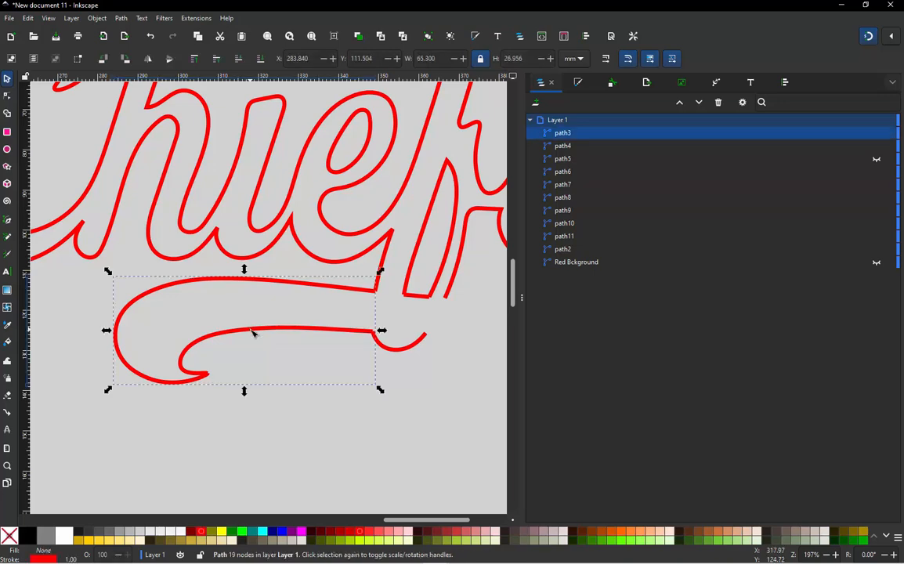
key(n)
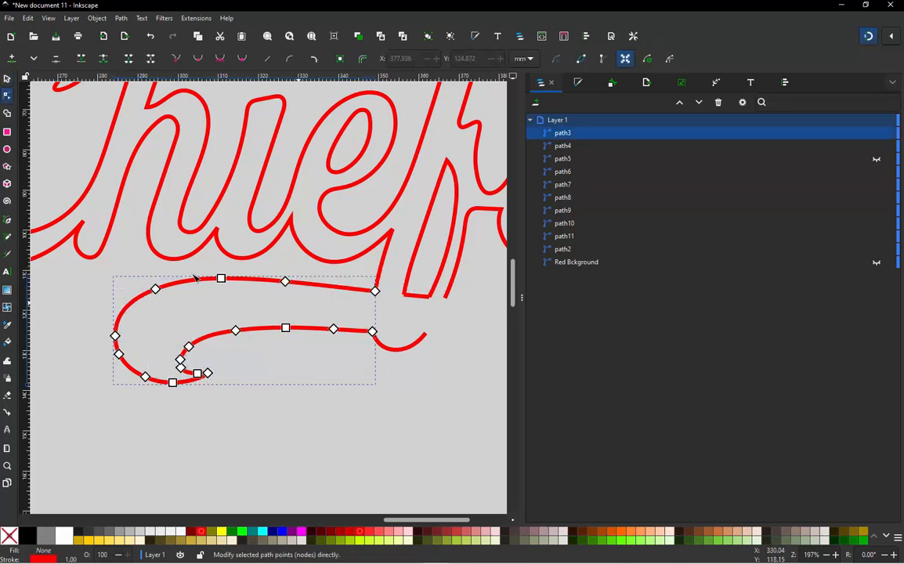
click(7, 78)
click(269, 376)
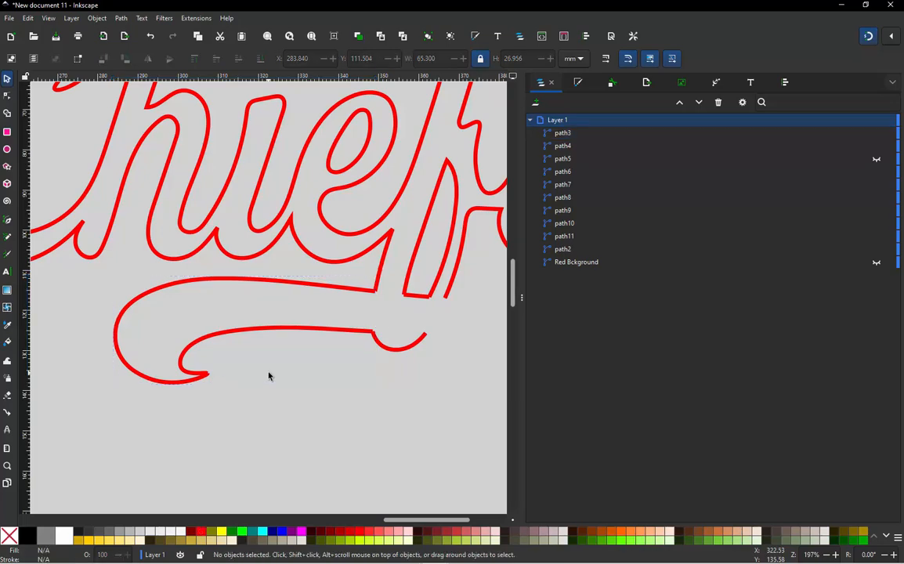
Draw a short, near-vertical straight rung across both rails of the left swoosh piece, just before its pointed tip.
scroll(129, 398, up, 1)
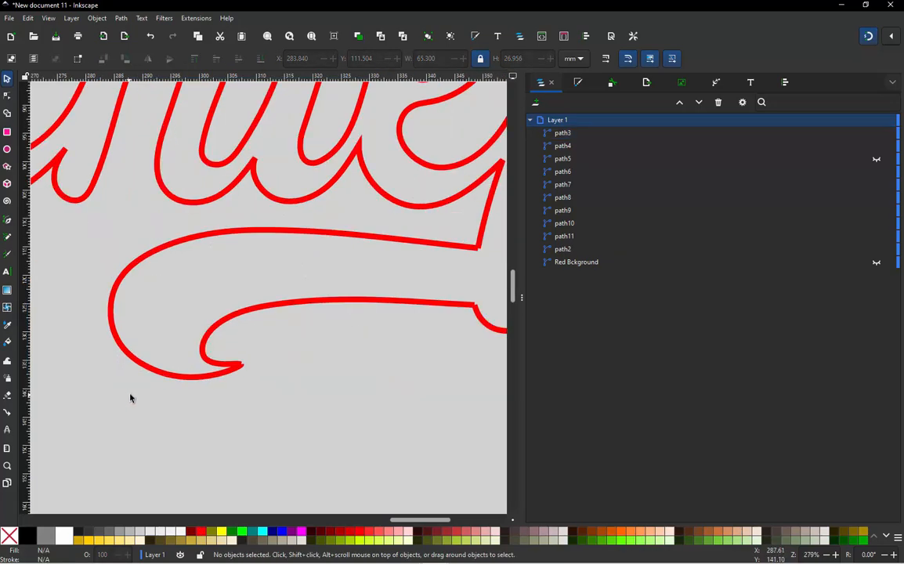
scroll(131, 398, up, 2)
key(b)
click(301, 307)
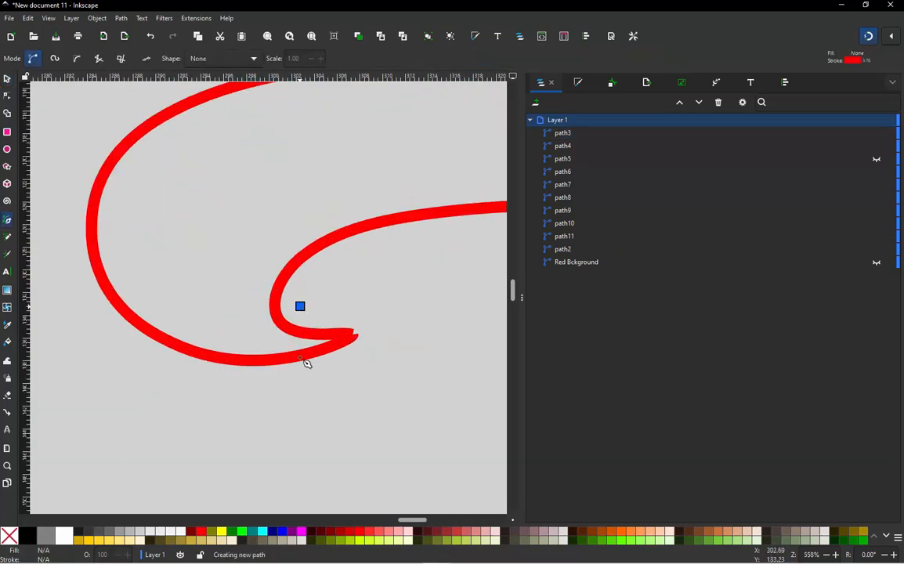
double_click(292, 387)
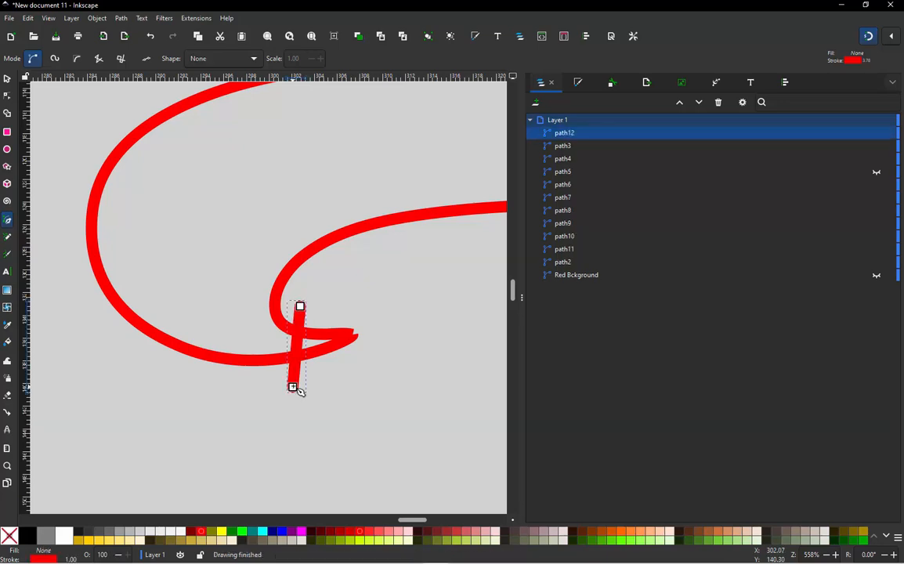
right_click(292, 384)
click(174, 188)
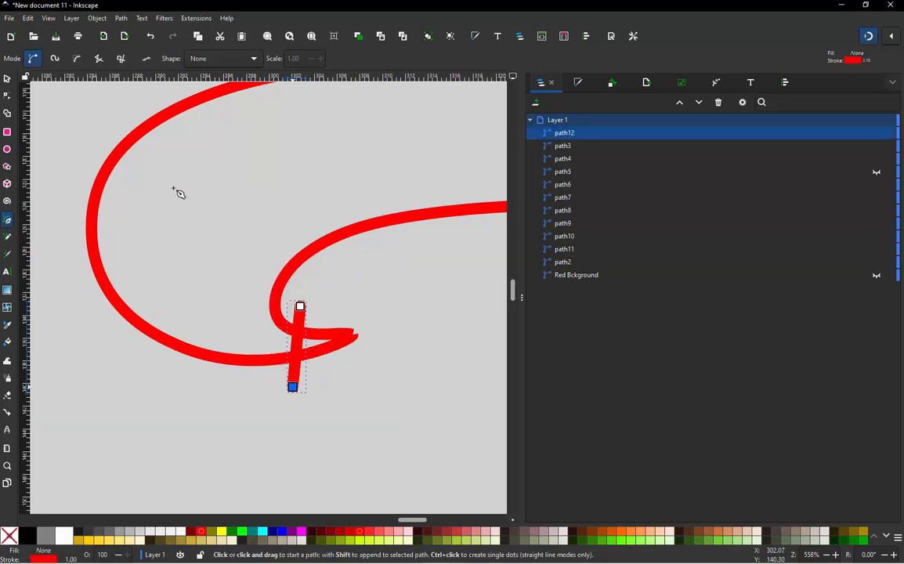
key(Escape)
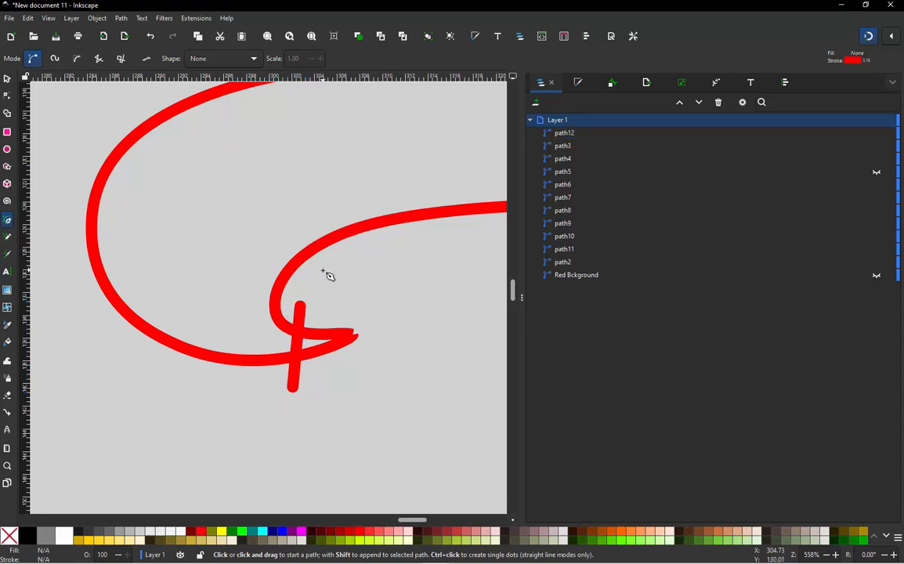
Draw a diagonal rung about 23 mm long from inside the left swoosh's inner curve out past the upper left of its bend.
scroll(319, 325, down, 2)
click(315, 302)
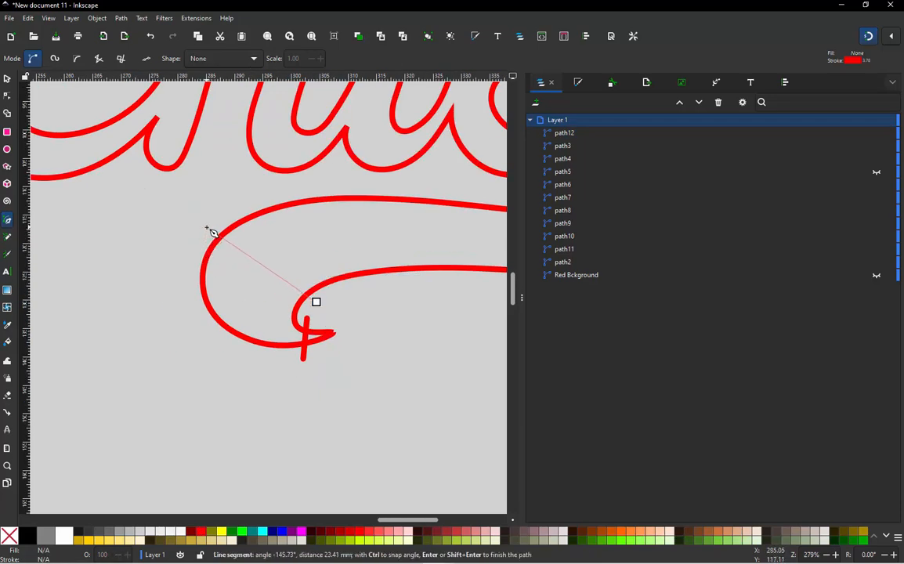
double_click(206, 230)
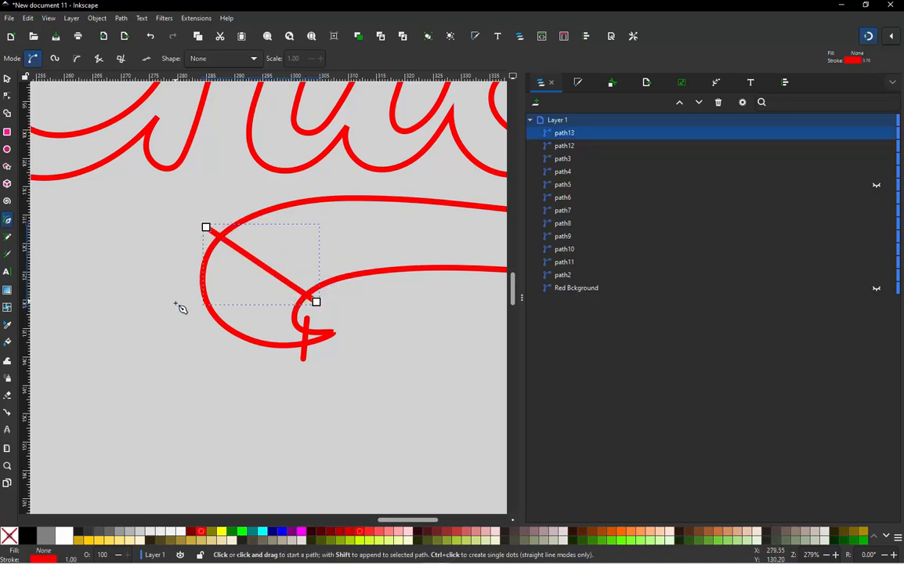
Draw a near-vertical rung about 16 mm long across both rails close to the left swoosh's open right end.
scroll(174, 306, down, 1)
scroll(321, 305, up, 1)
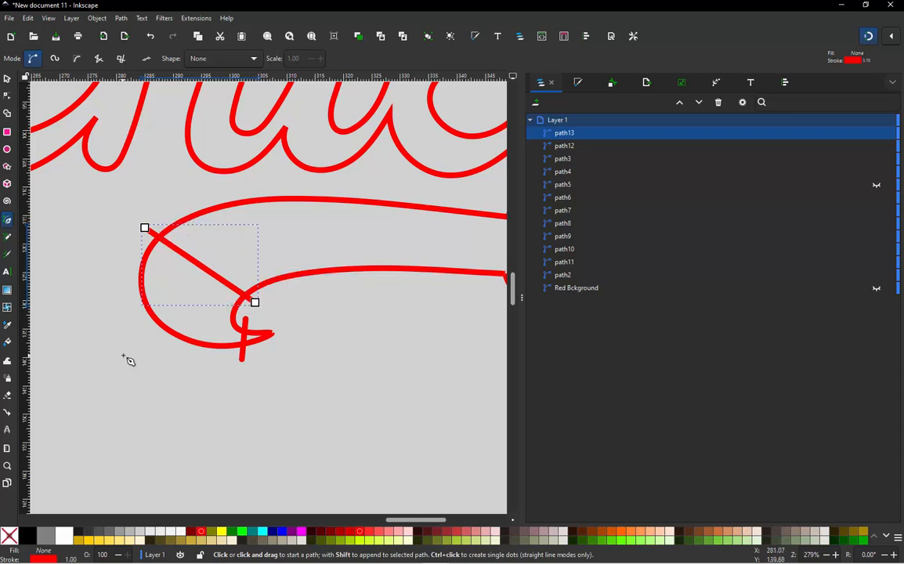
scroll(192, 345, down, 2)
scroll(304, 301, up, 2)
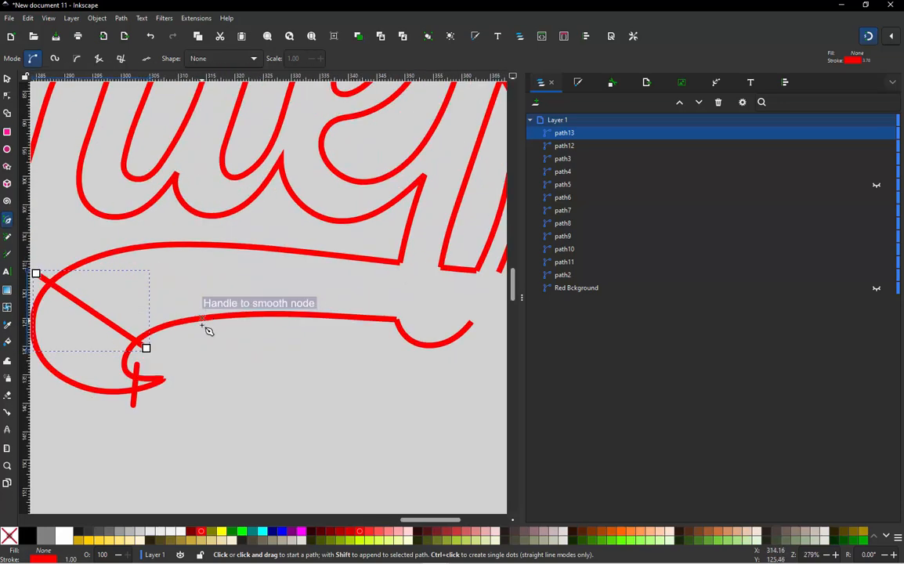
click(379, 245)
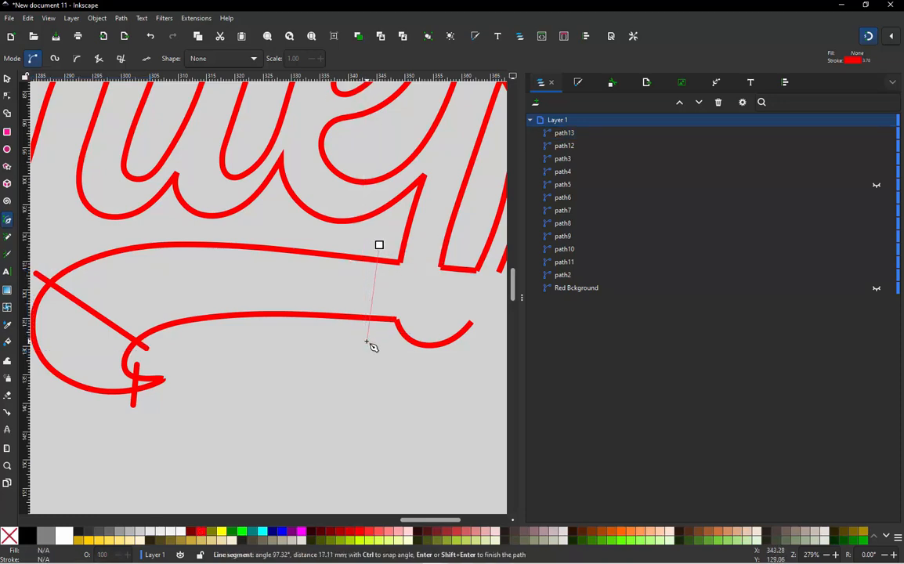
scroll(370, 347, up, 2)
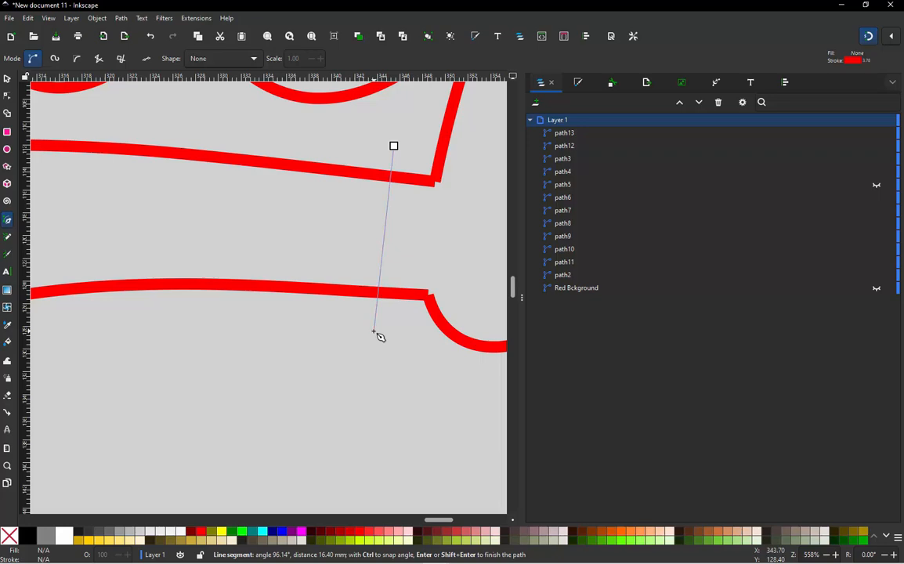
double_click(374, 332)
Draw another near-vertical rung across both rails at the middle of the left swoosh piece, and clear the selection.
scroll(288, 345, down, 4)
scroll(312, 325, up, 2)
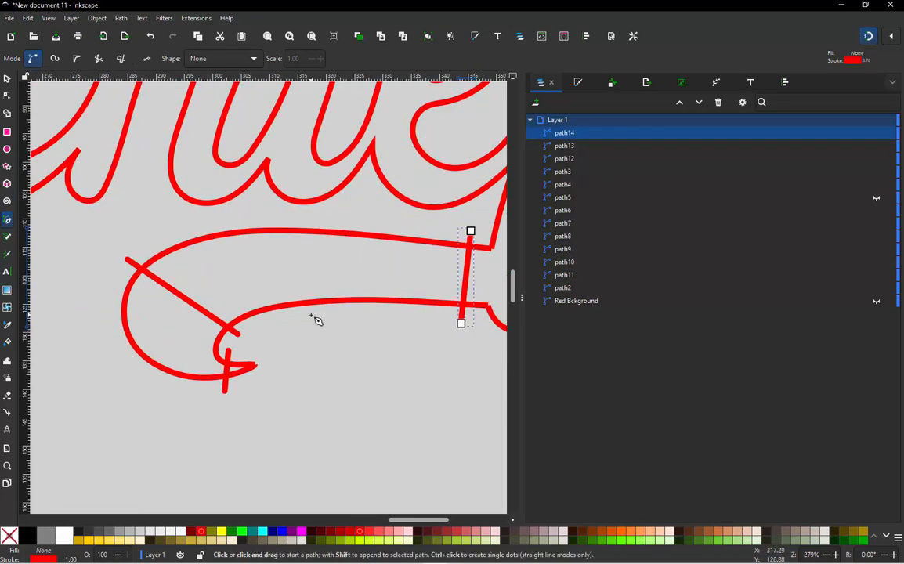
click(307, 319)
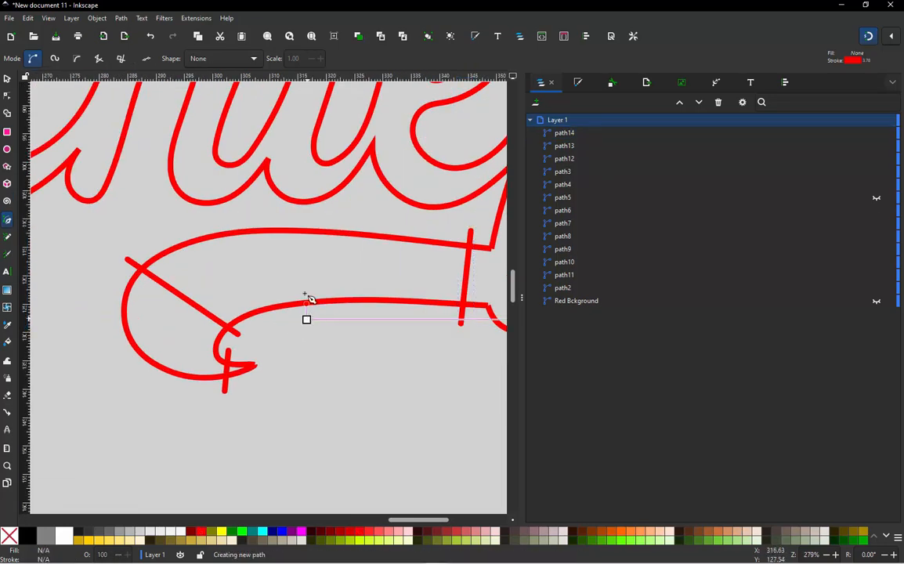
double_click(304, 218)
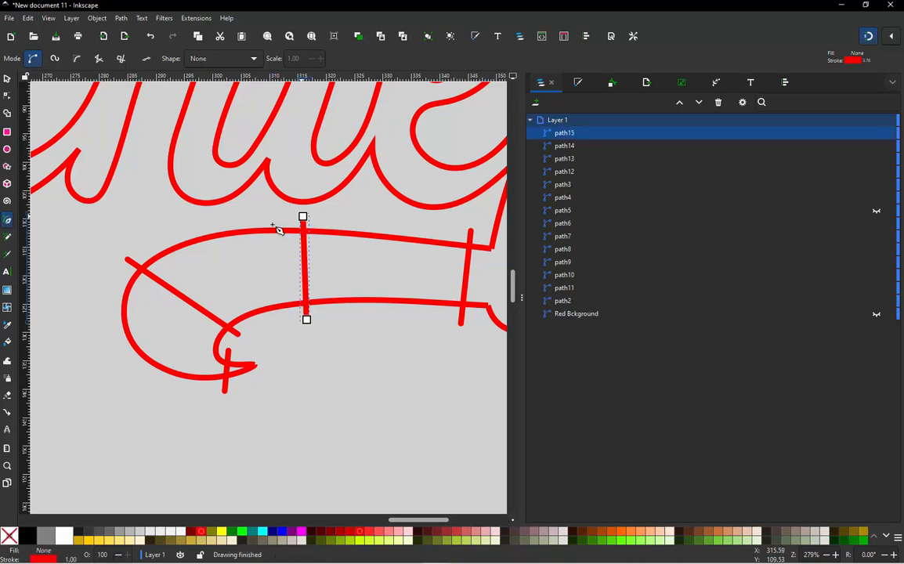
click(7, 78)
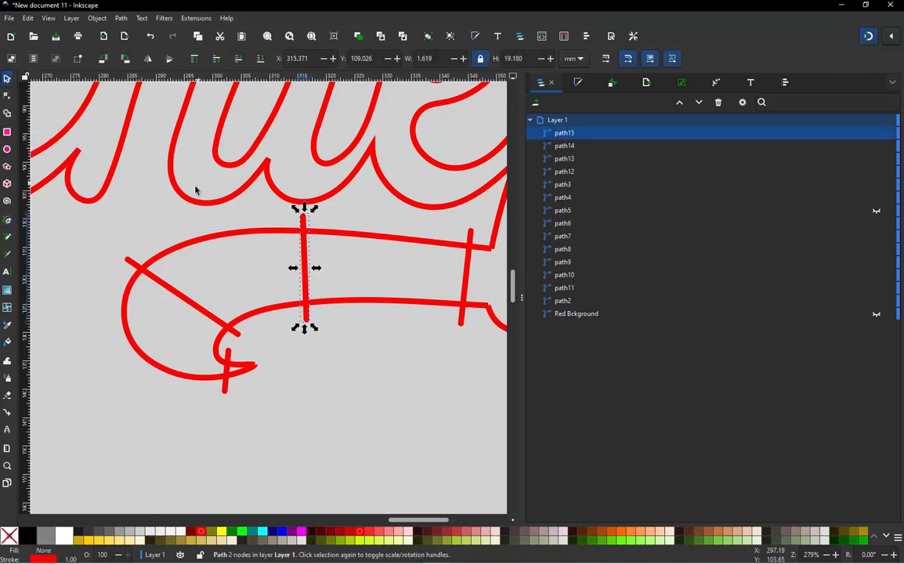
ctrl+scroll(196, 245, down, 1)
click(157, 366)
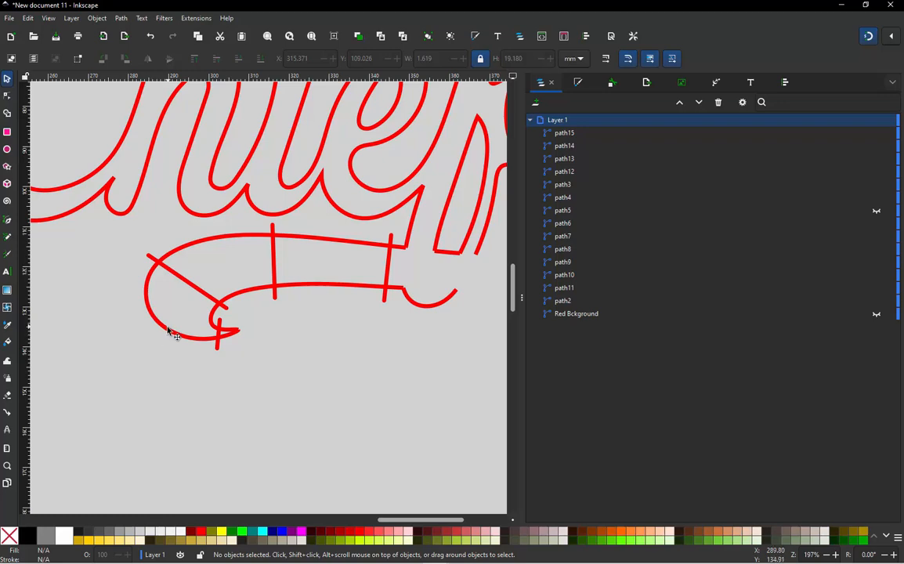
click(147, 296)
drag(142, 345, 122, 356)
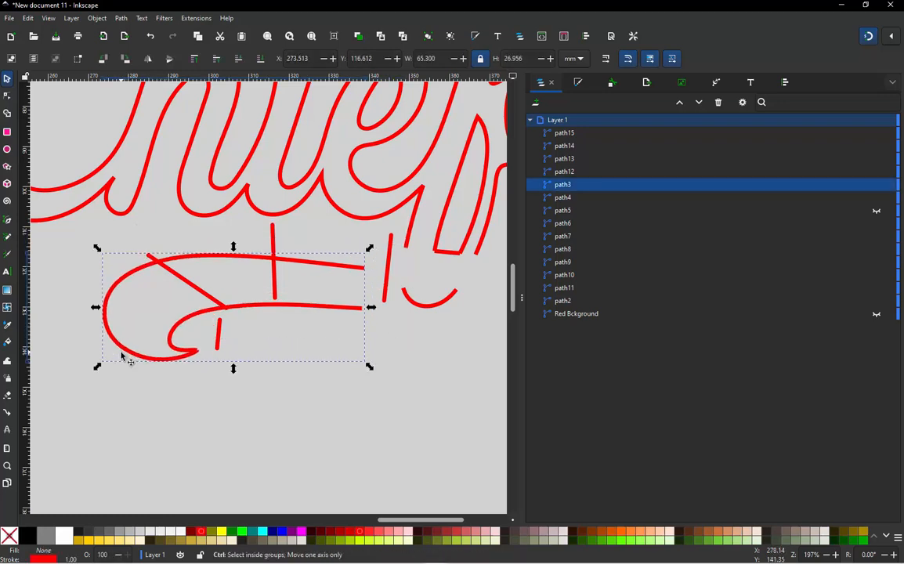
key(ctrl+z)
Select the left swoosh outline together with its four rungs and combine them into a single path.
click(95, 398)
drag(95, 398, 416, 216)
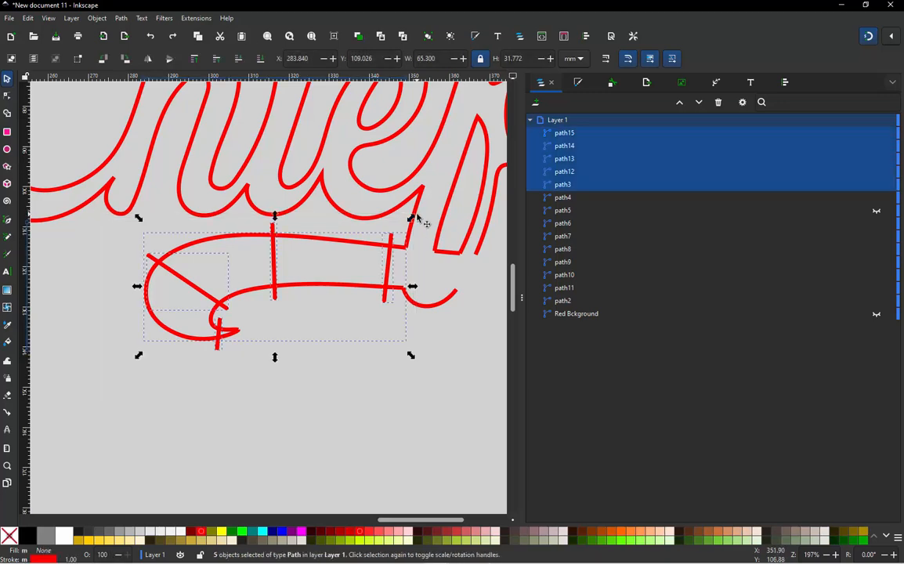
key(ctrl)
key(ctrl+k)
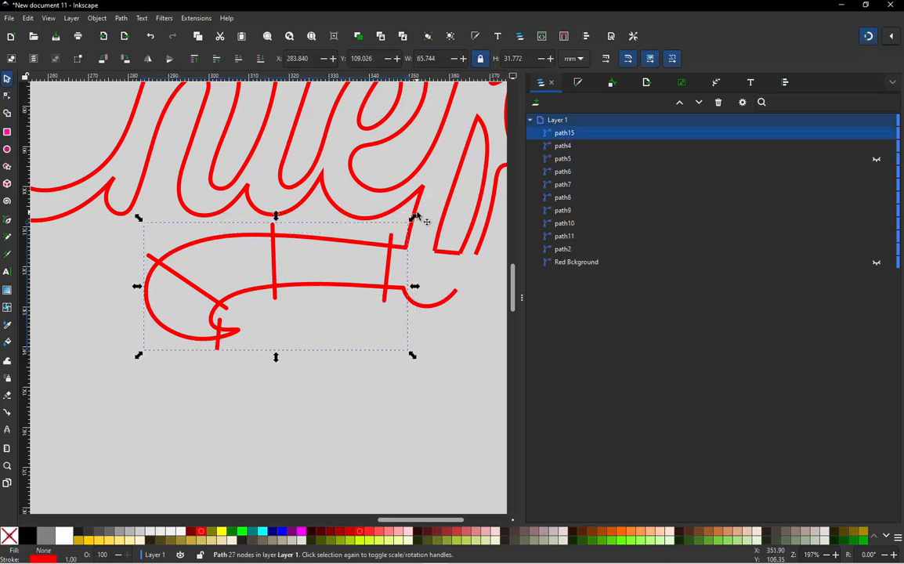
Make the combined left swoosh a custom satin column instead of a running stitch, and display its needle penetration points.
click(123, 18)
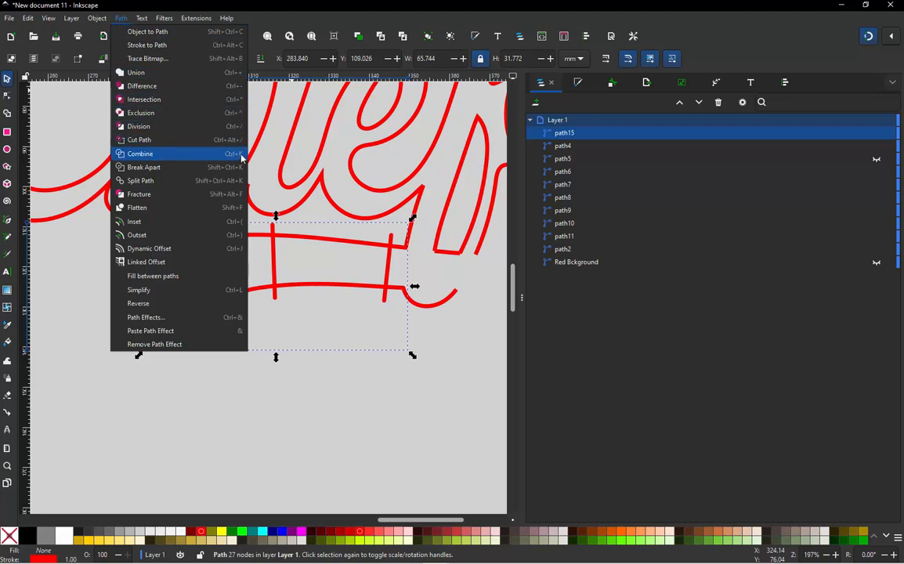
click(321, 370)
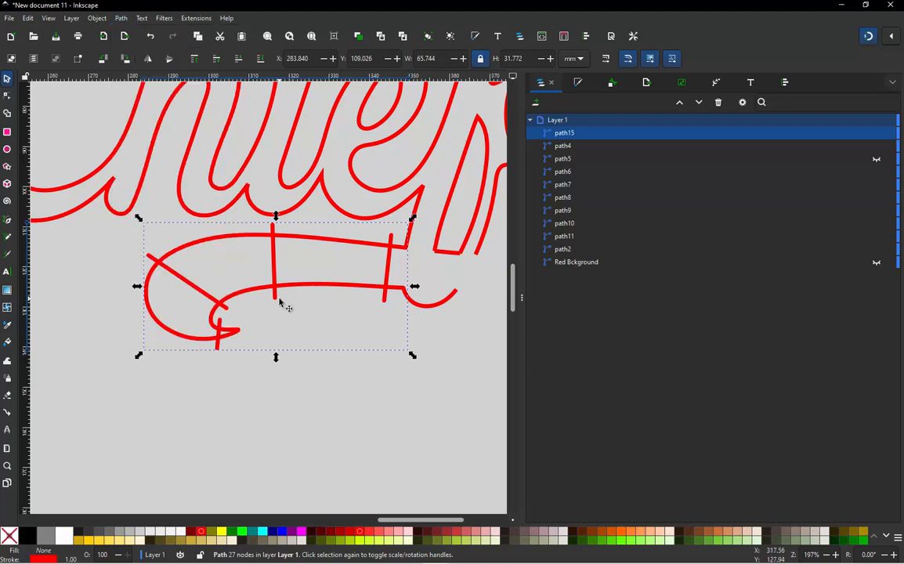
key(ctrl+alt+c)
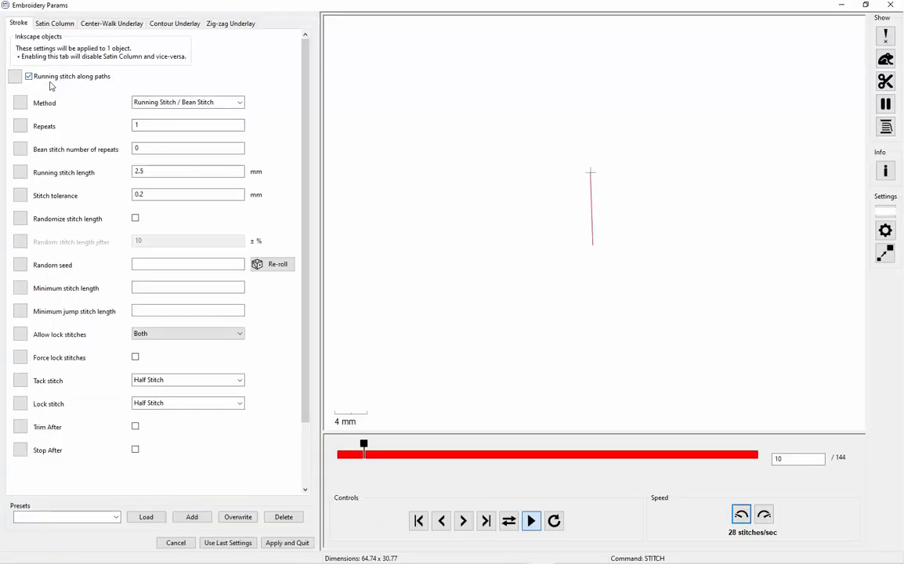
click(54, 77)
click(61, 25)
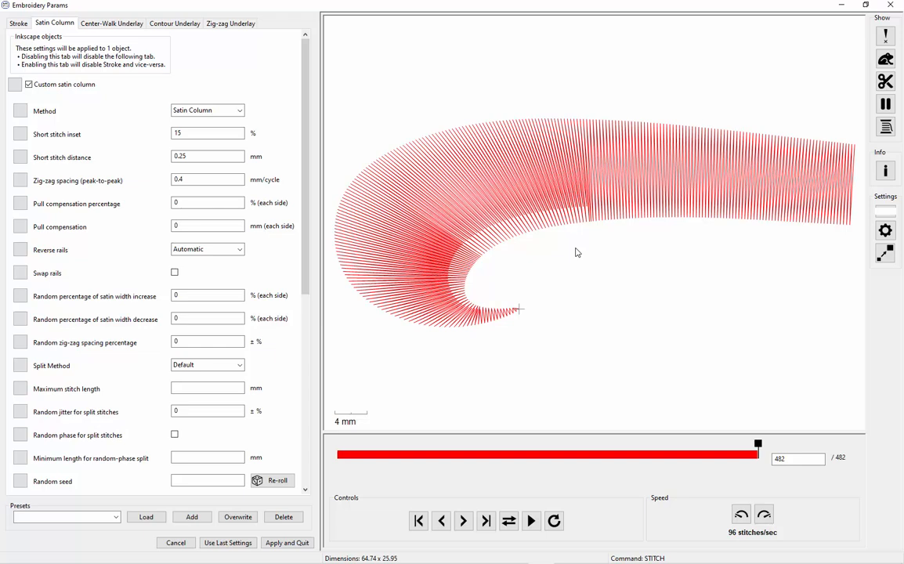
click(885, 38)
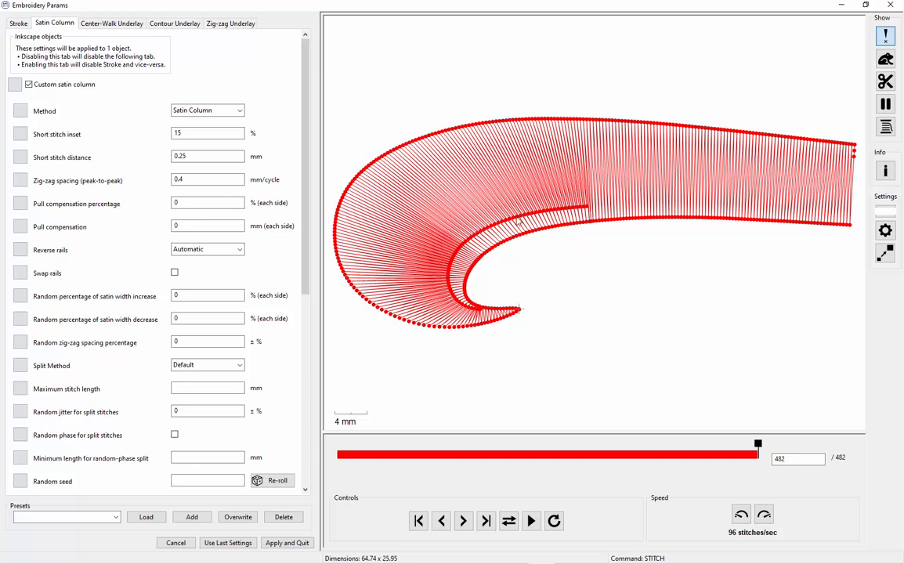
Try a short stitch inset of 5% on the swoosh's satin column, and set it back to 15%.
scroll(472, 253, up, 3)
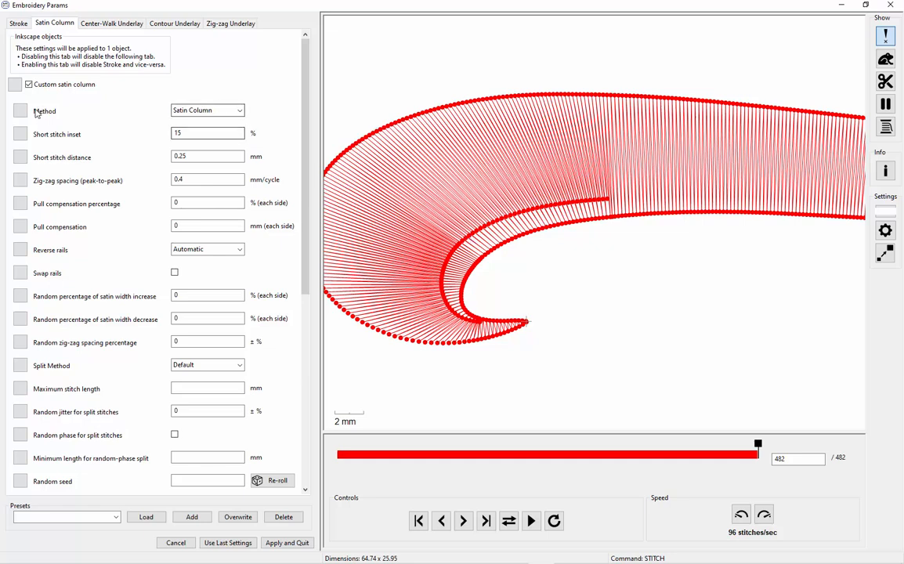
double_click(177, 133)
key(BackSpace)
double_click(180, 133)
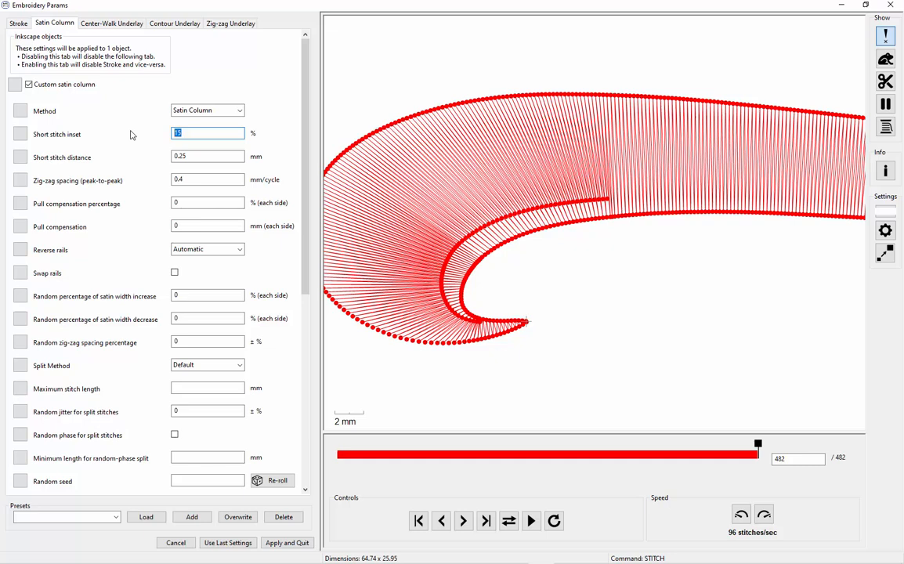
text(5)
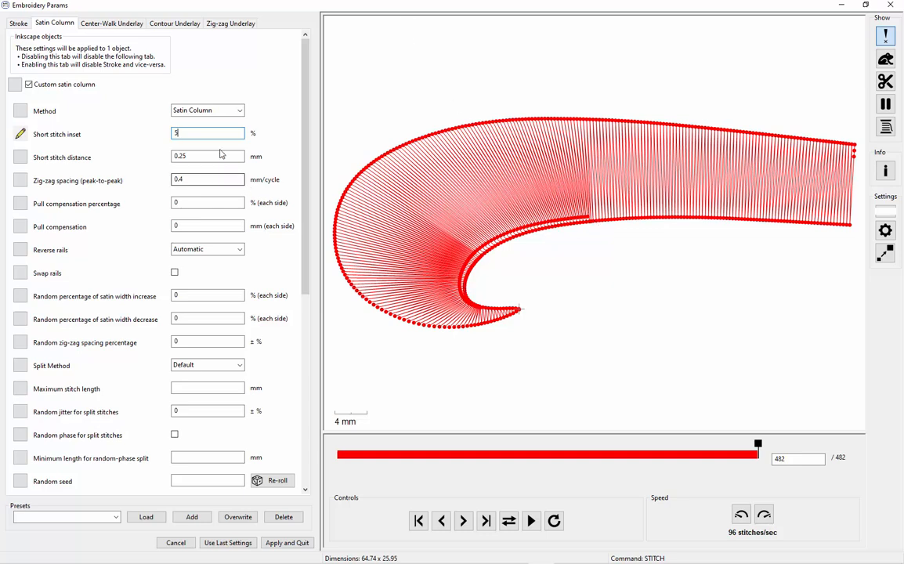
drag(186, 134, 132, 137)
text(15)
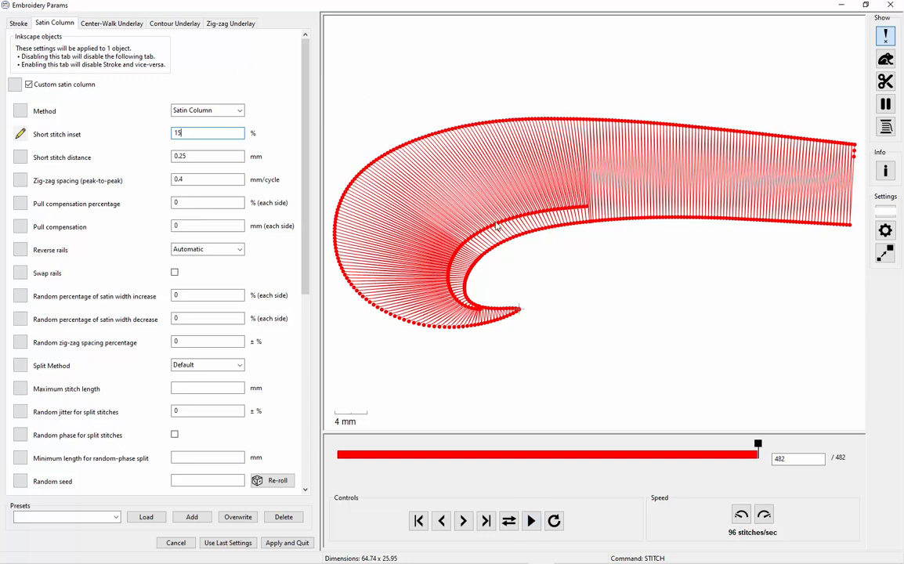
Try a maximum stitch length of 12 mm and of 8 mm on the satin column to compare where stitches split.
drag(306, 162, 326, 219)
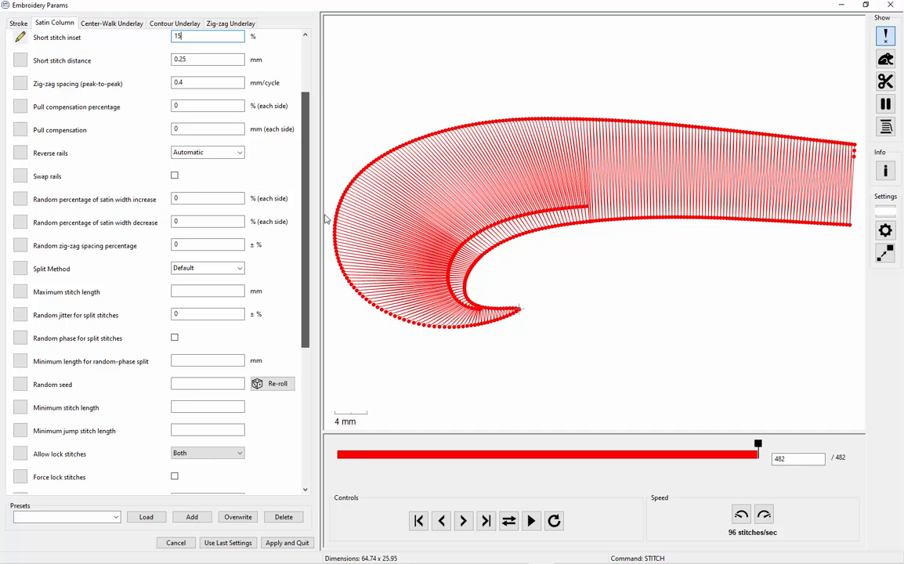
drag(326, 217, 327, 223)
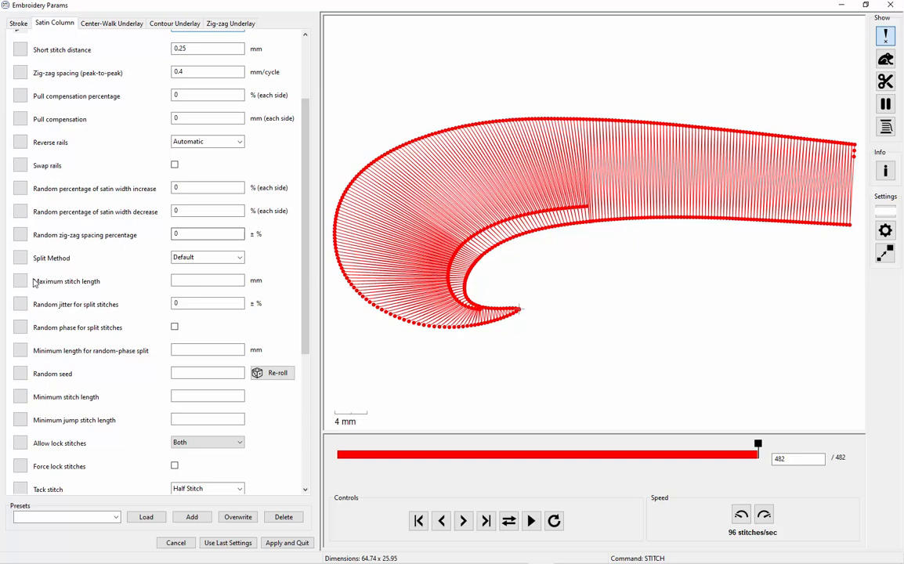
click(188, 280)
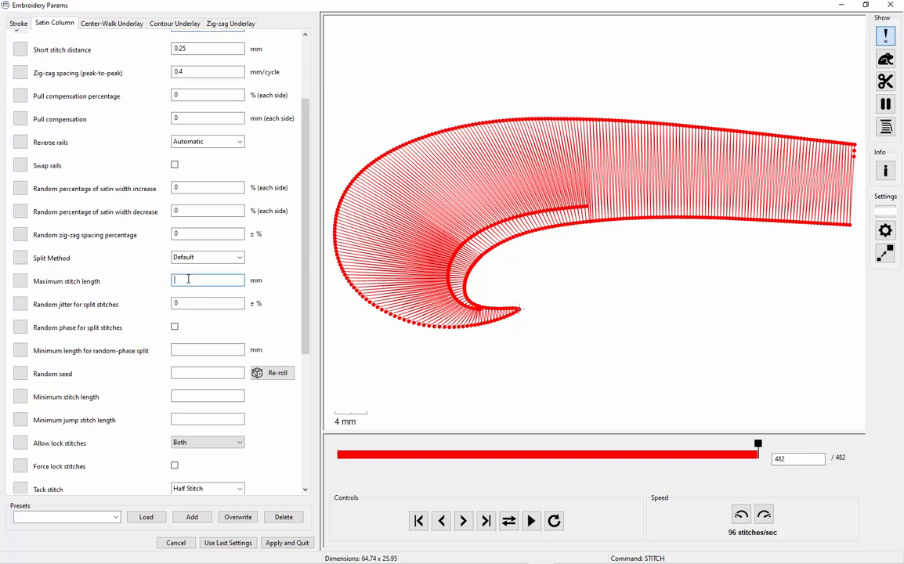
text(12)
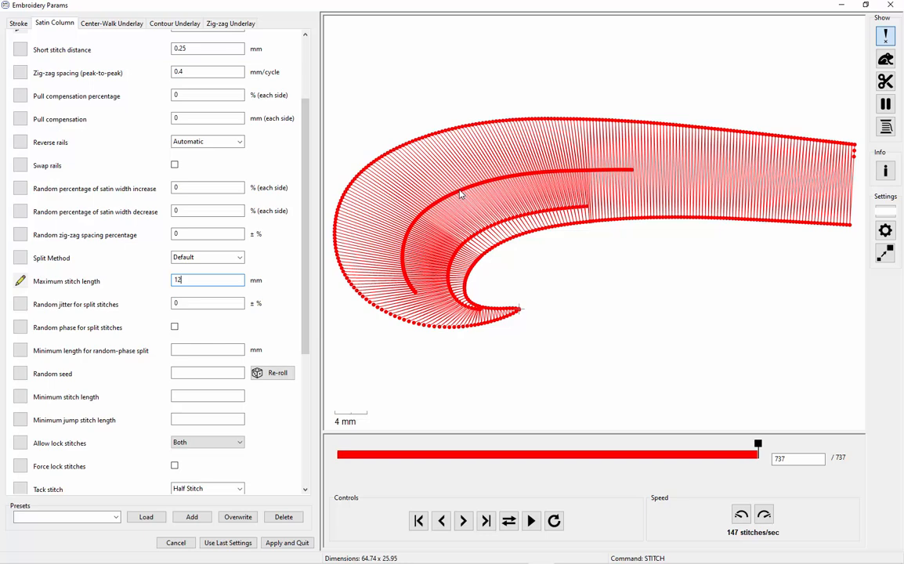
drag(222, 280, 154, 287)
click(179, 281)
text(8)
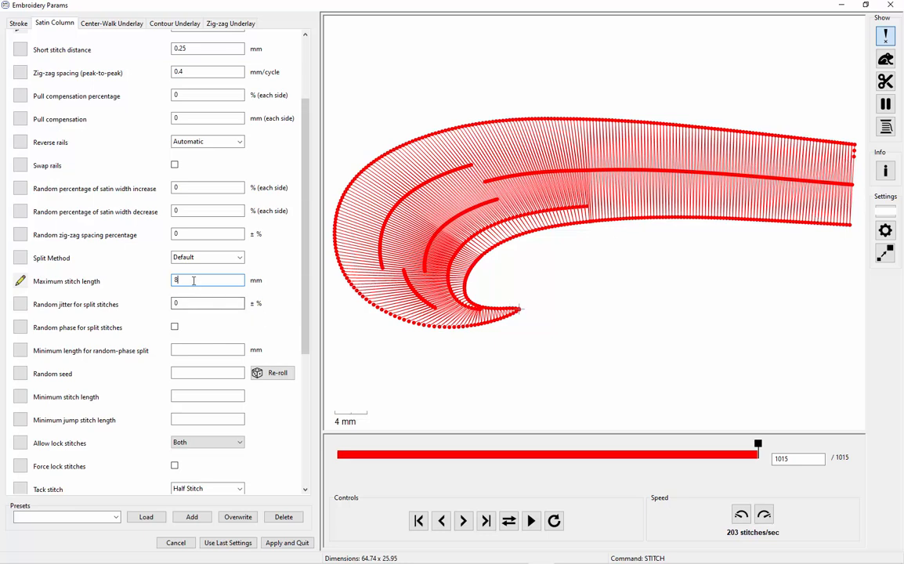
Try a maximum stitch length of 10 mm and of 11 mm on the satin column.
drag(193, 281, 165, 287)
text(10)
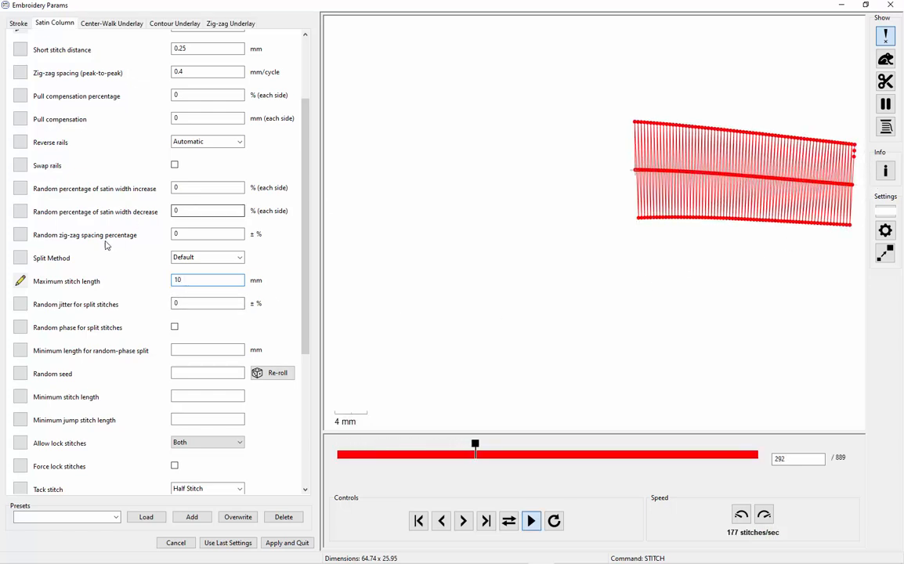
drag(197, 280, 154, 287)
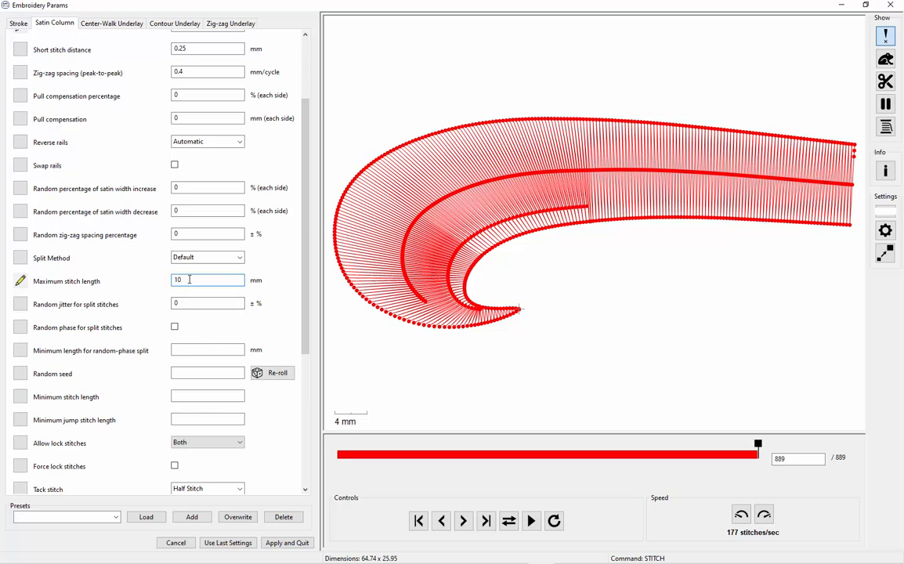
drag(190, 280, 145, 287)
text(11)
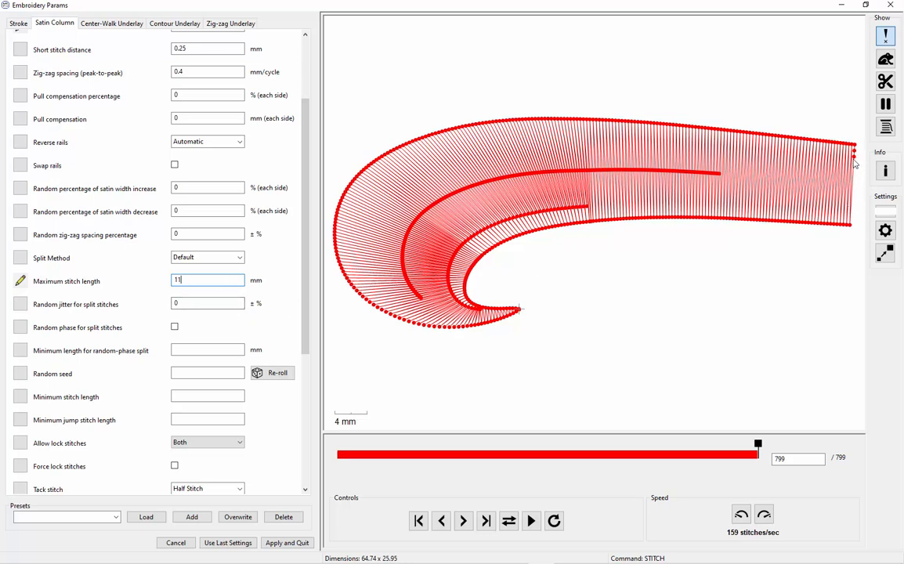
Set the satin column's maximum stitch length to 8 mm and apply the embroidery parameters.
double_click(205, 280)
text(8)
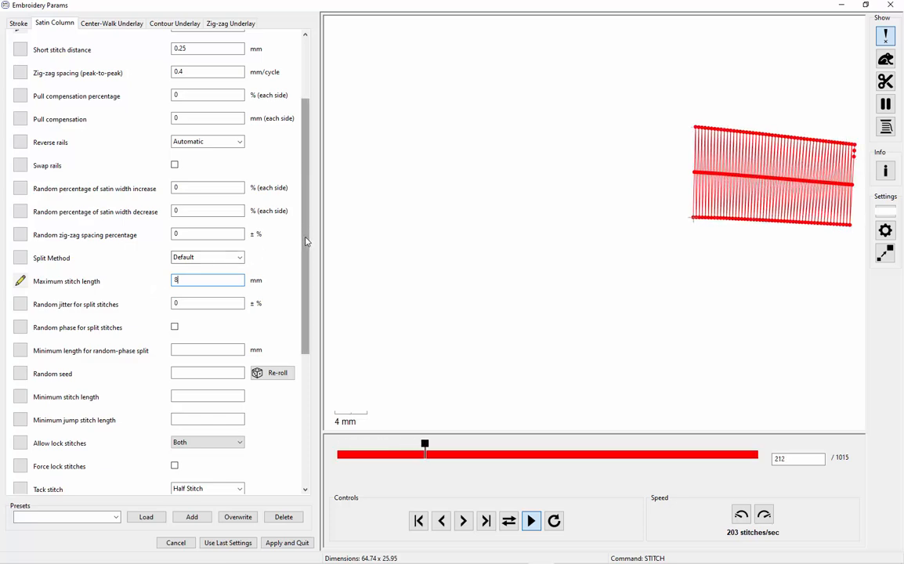
drag(306, 242, 313, 284)
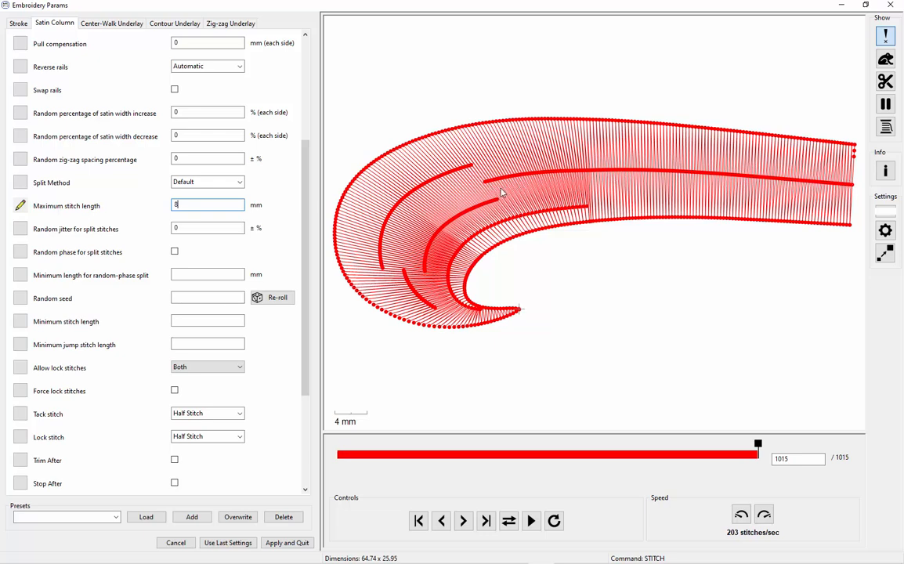
click(287, 543)
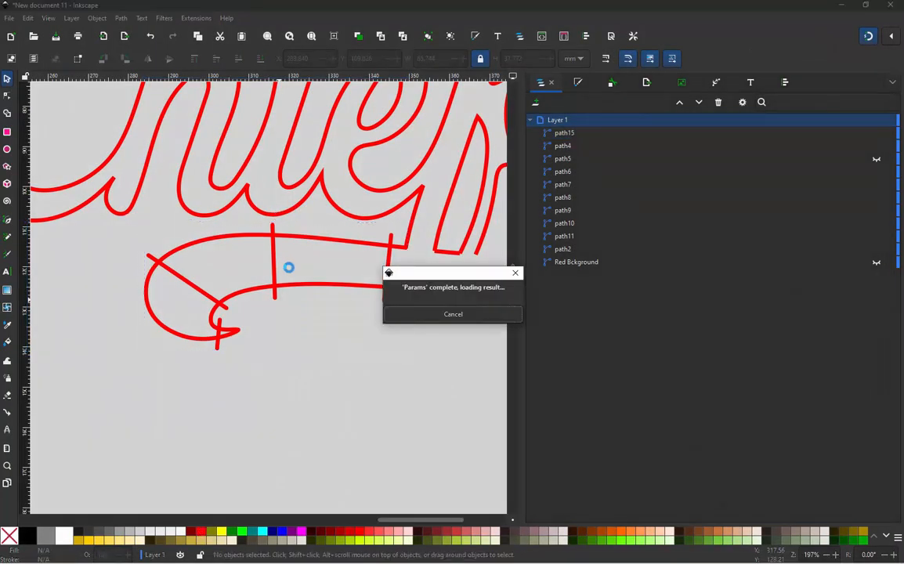
Render a stitch plan preview of the left swoosh in Realistic View, examine the split lines, and delete the preview.
click(288, 285)
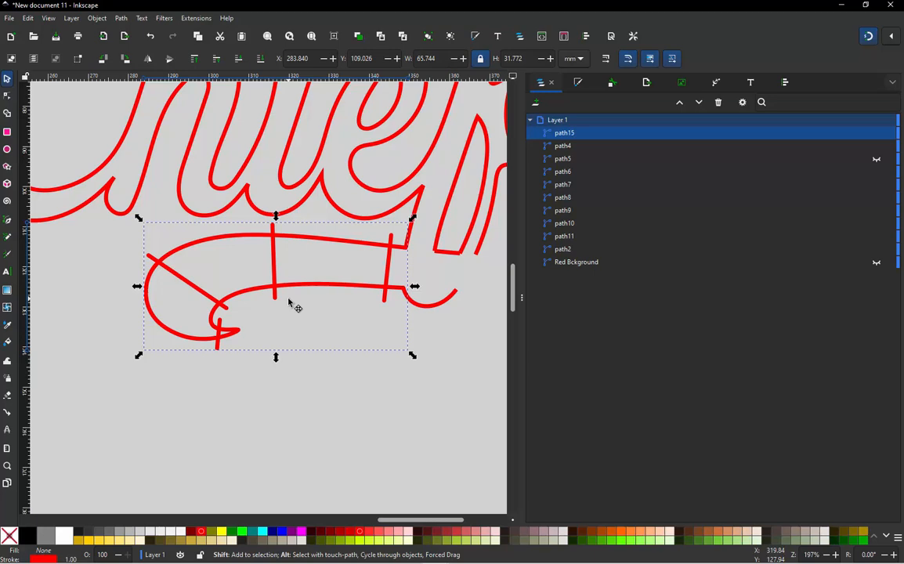
key(alt+shift+q)
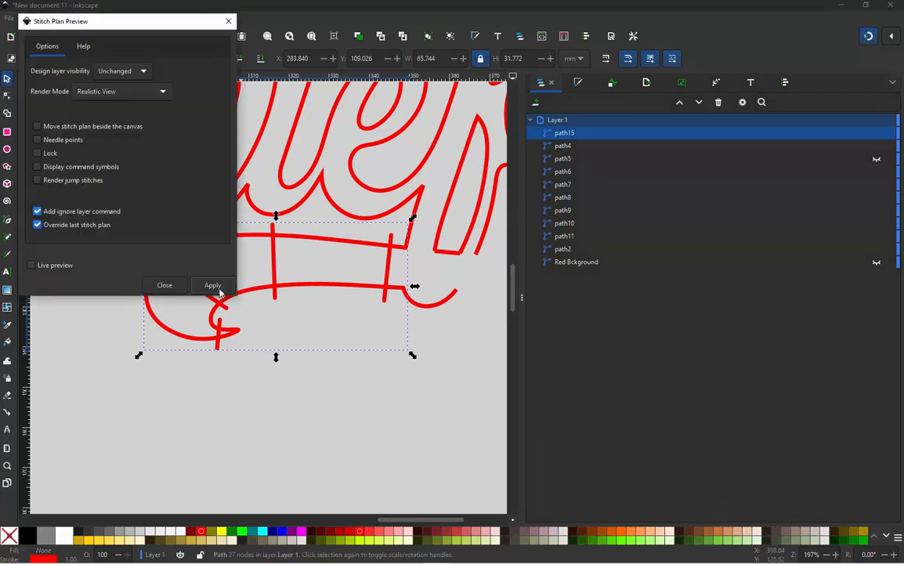
click(217, 288)
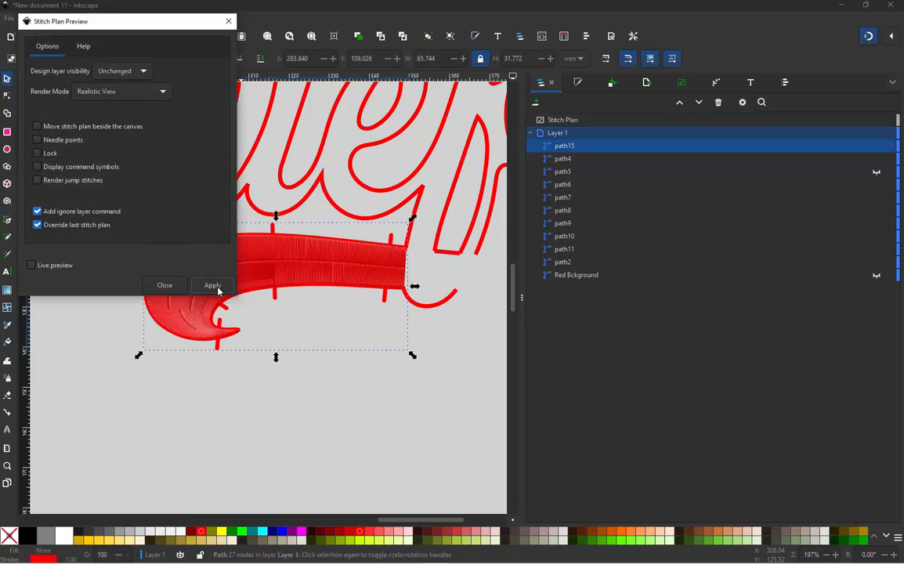
click(169, 288)
scroll(215, 310, up, 1)
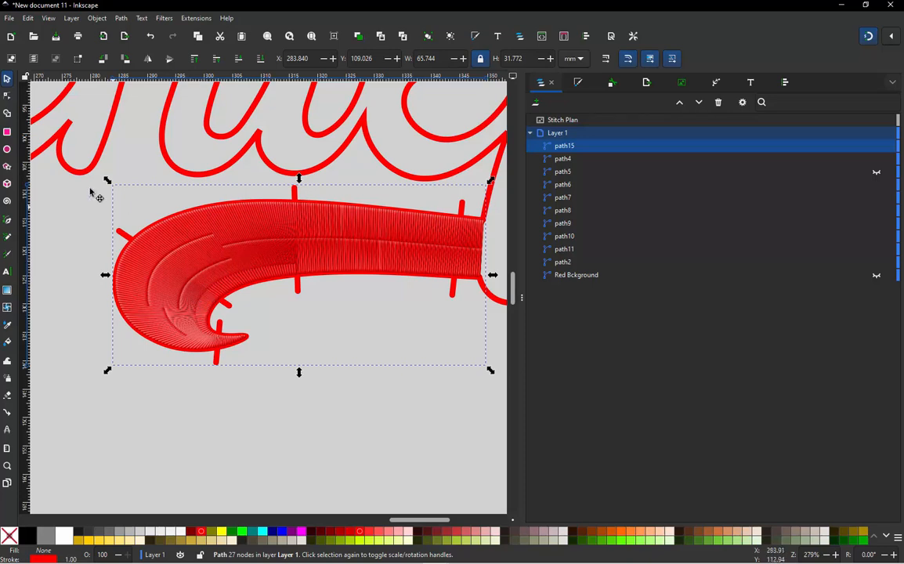
click(65, 345)
click(173, 282)
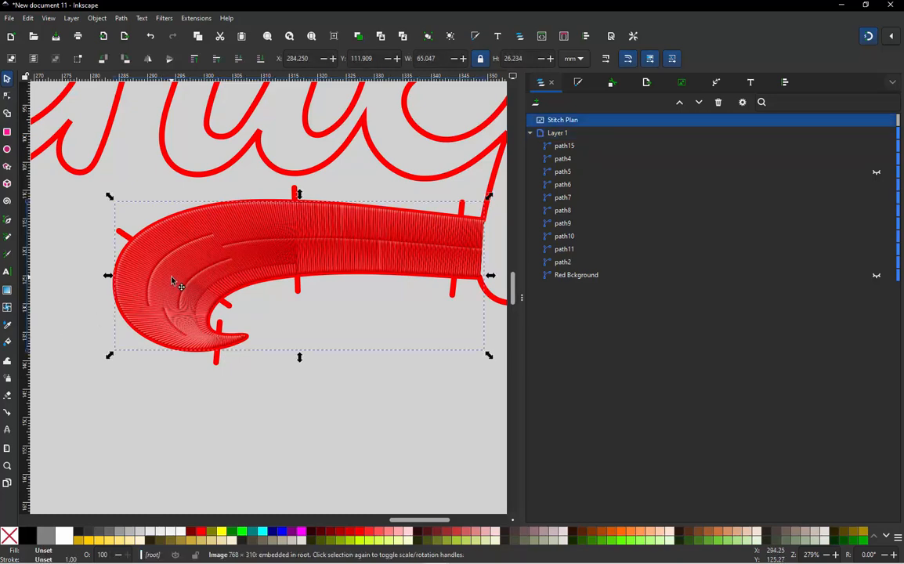
key(Delete)
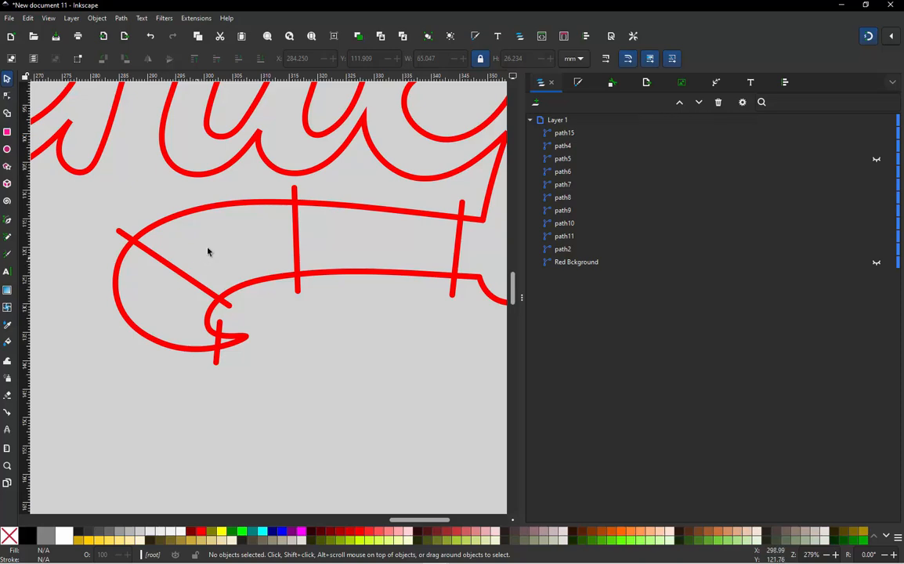
Reopen the left swoosh's embroidery parameters, display the needle penetration points, and enable random phase for split stitches.
click(259, 208)
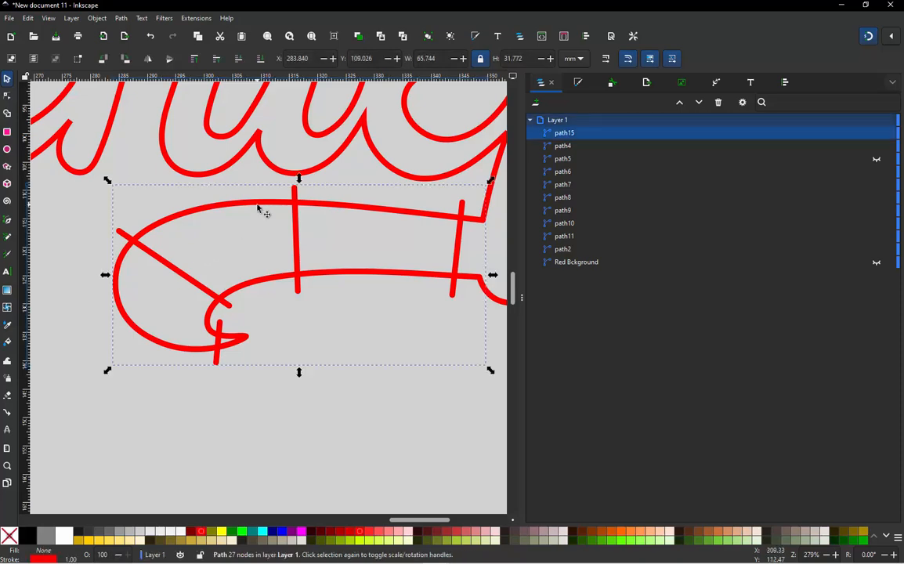
key(ctrl+alt+p)
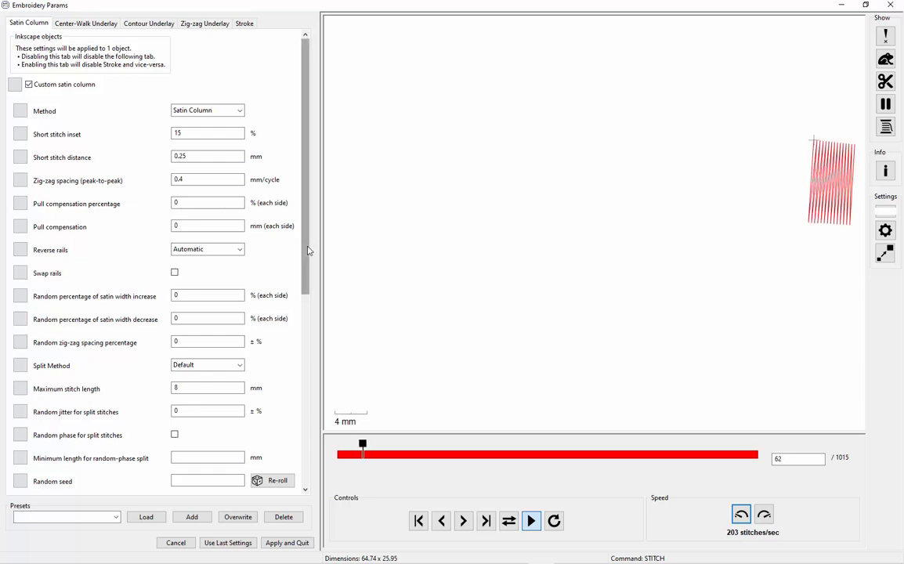
drag(308, 252, 306, 371)
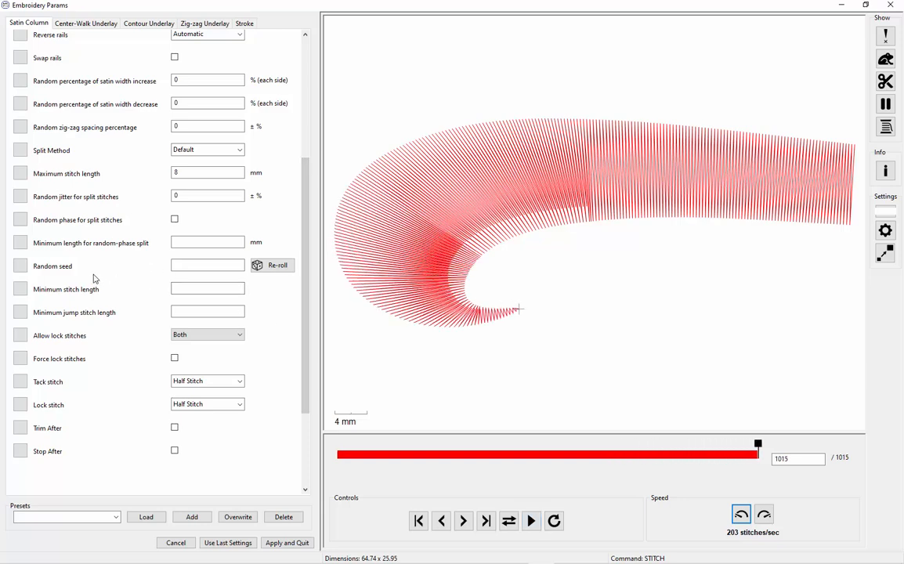
click(178, 174)
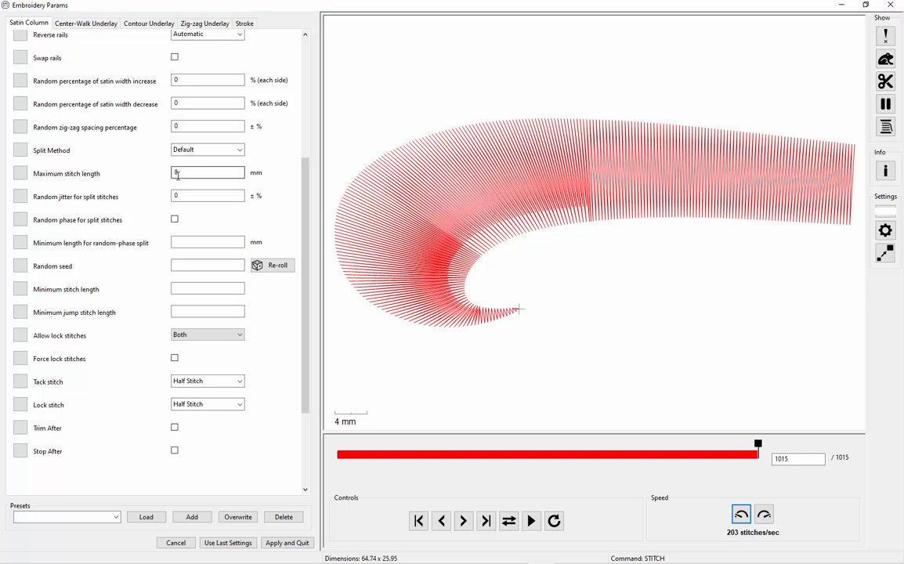
click(886, 35)
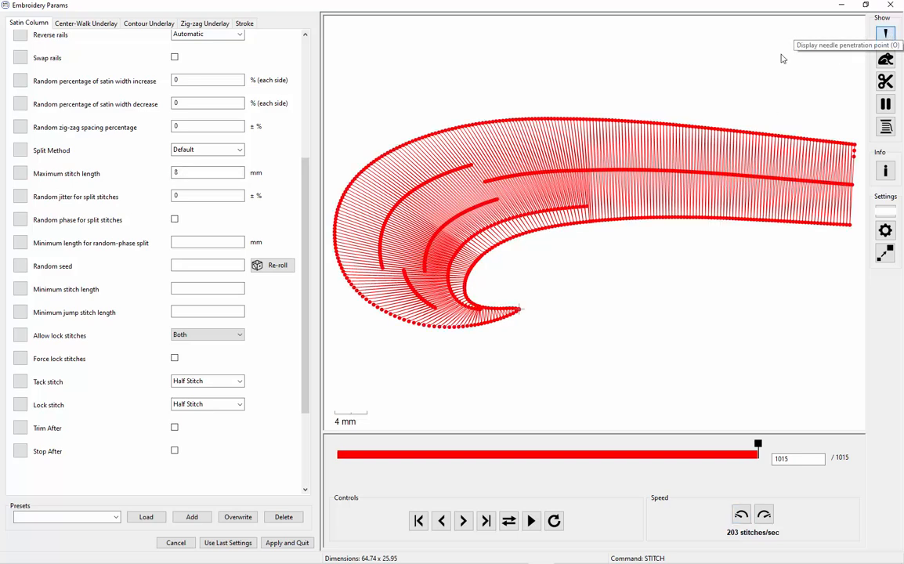
click(182, 174)
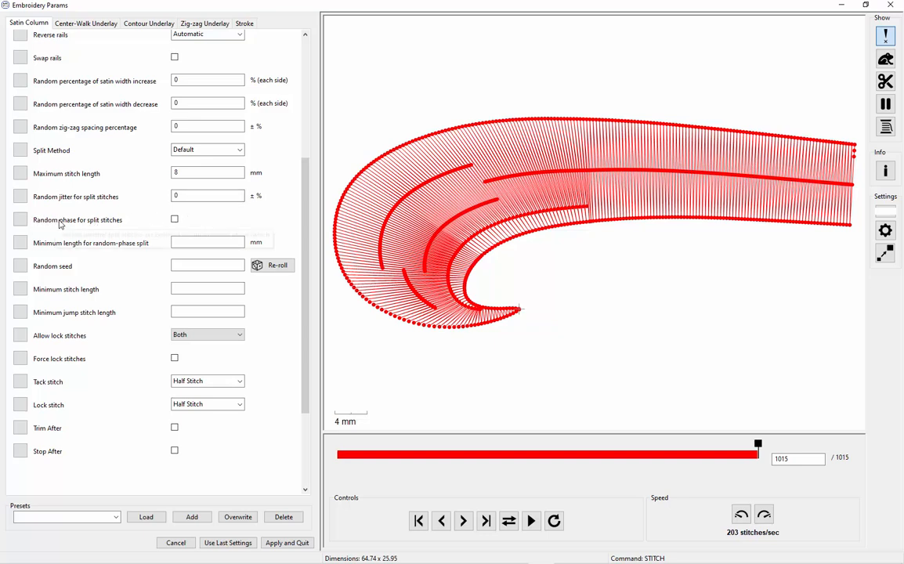
click(175, 220)
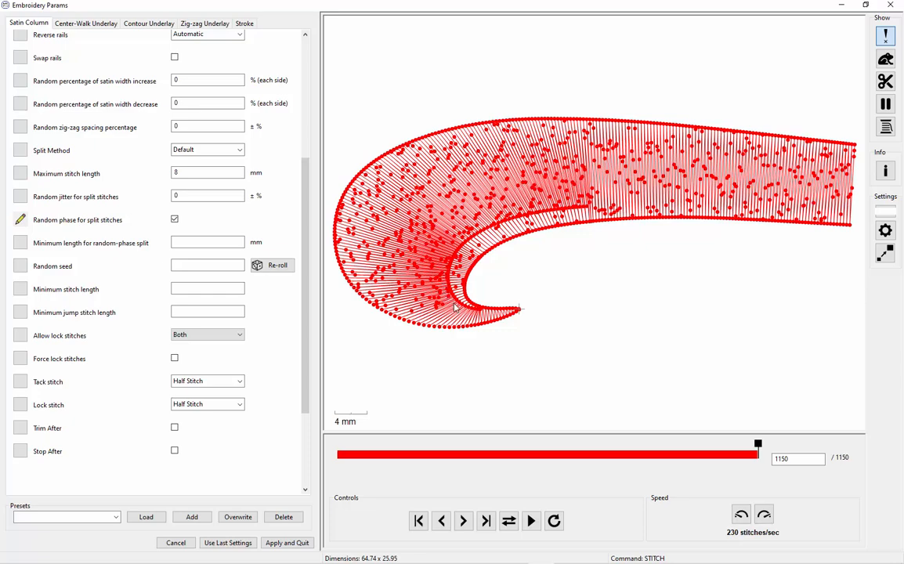
scroll(196, 219, up, 5)
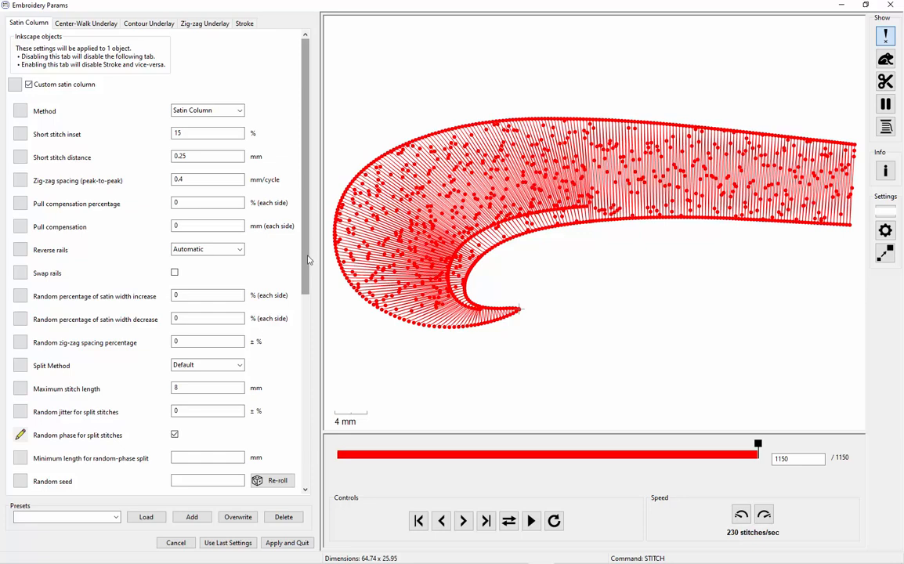
drag(308, 260, 322, 376)
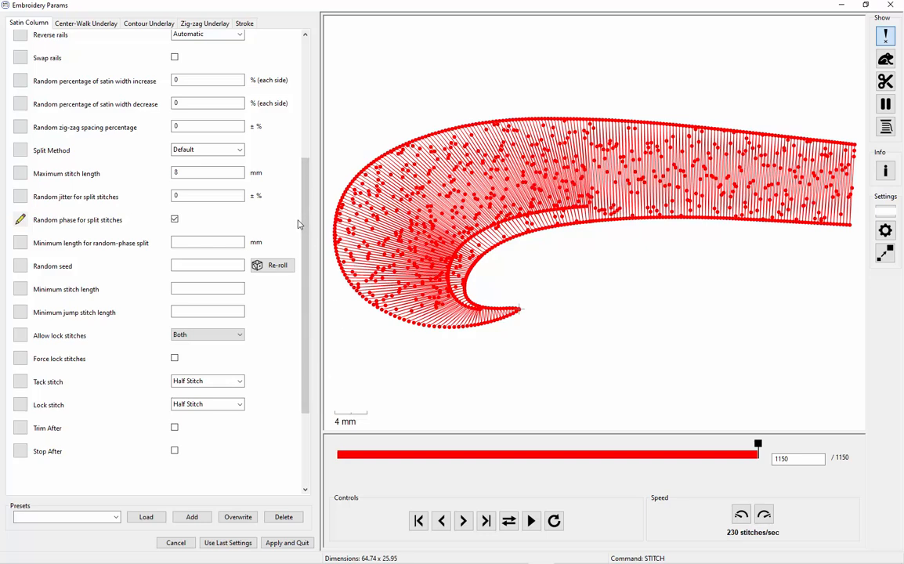
Apply the embroidery parameters with random phase enabled and render a stitch plan preview of the left swoosh in Realistic View.
drag(304, 225, 359, 373)
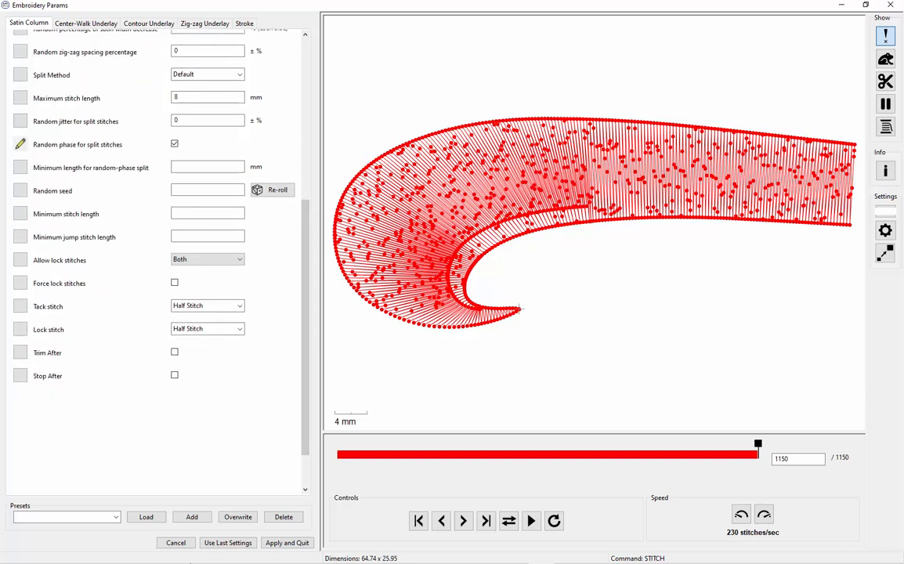
click(286, 543)
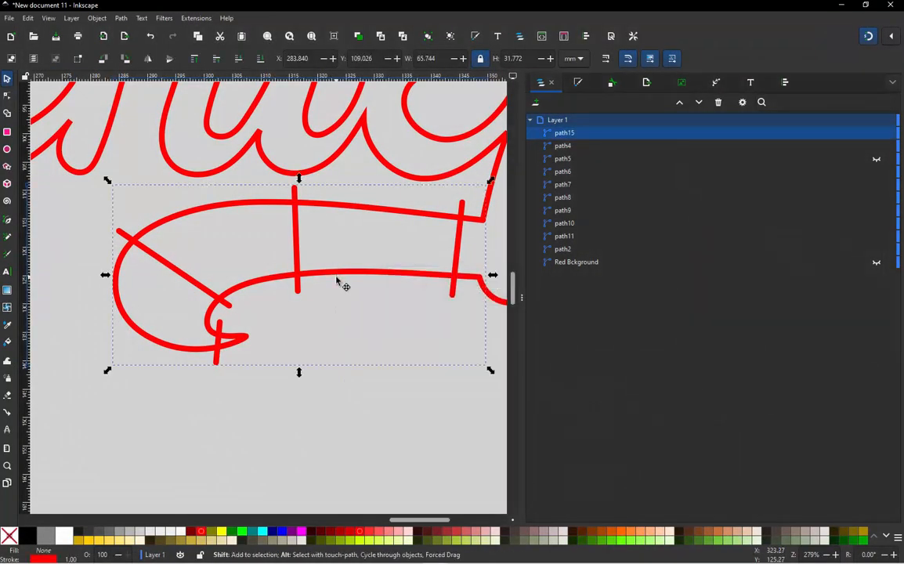
key(alt+shift+p)
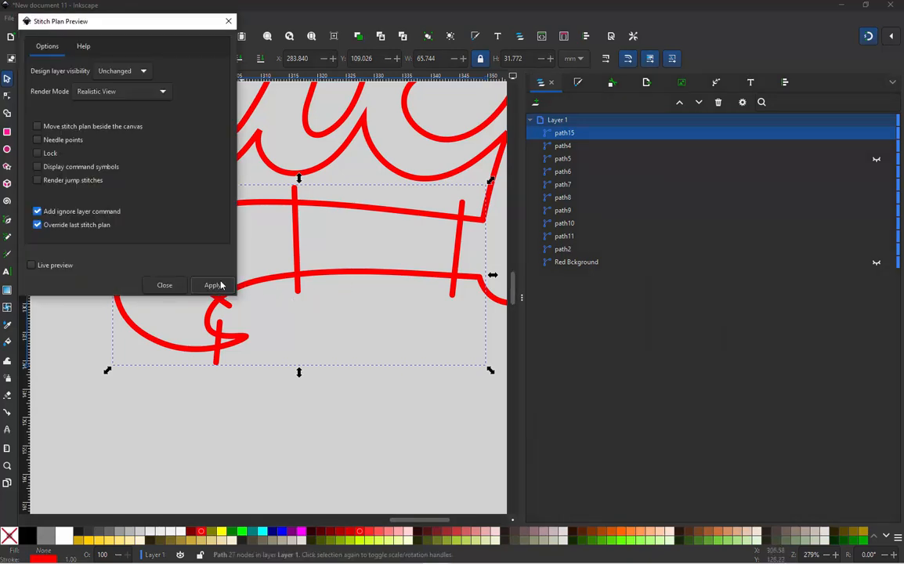
click(212, 285)
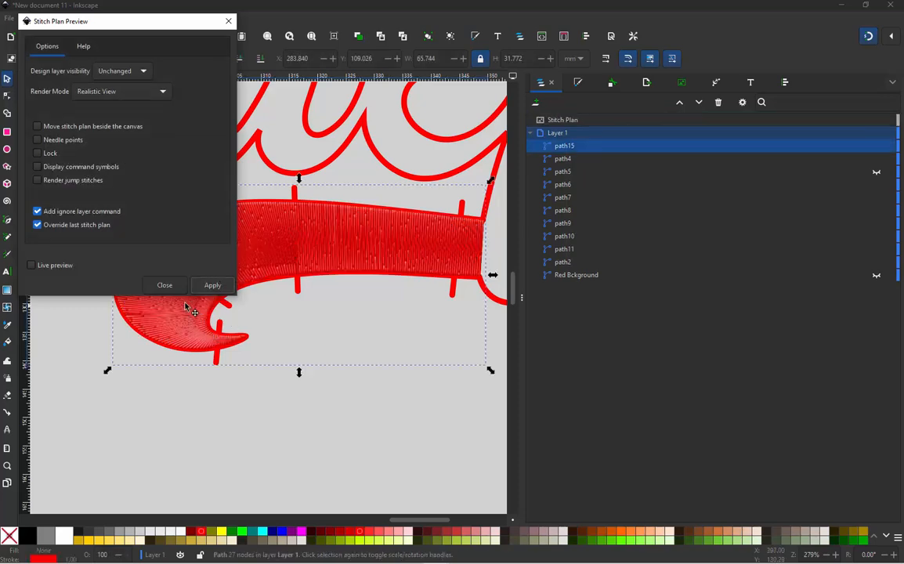
click(164, 285)
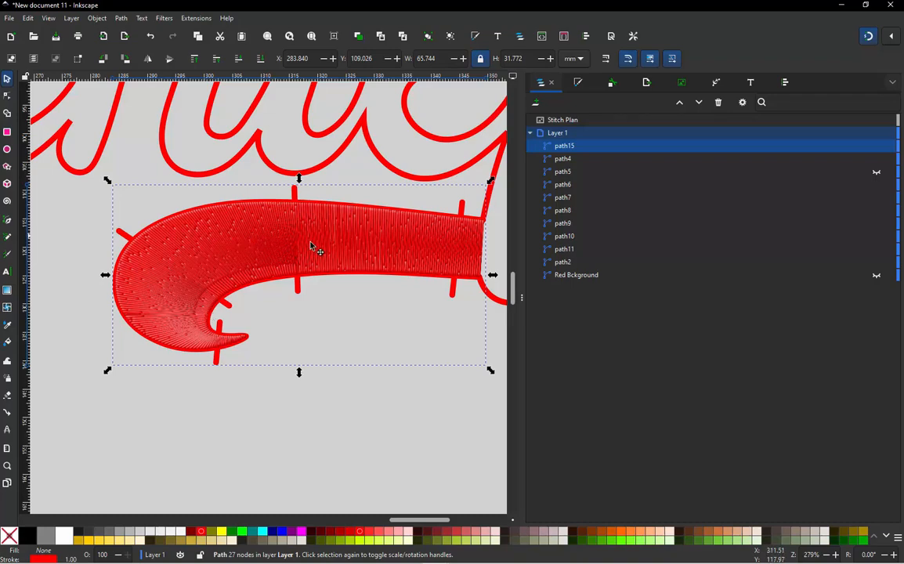
Move the stitch plan preview below the swoosh outline, examine its scattered split stitches up close, and delete the preview.
drag(313, 249, 321, 369)
scroll(195, 425, up, 2)
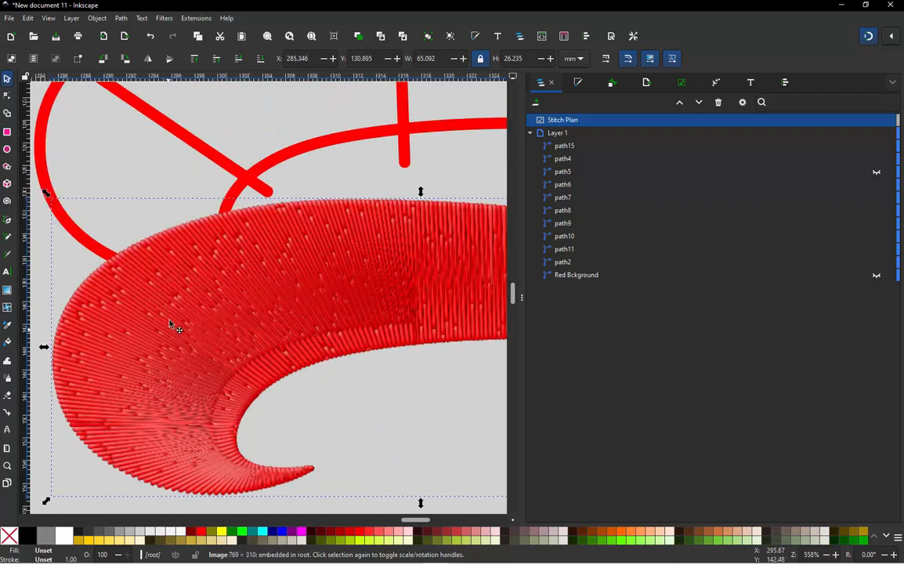
scroll(237, 244, down, 3)
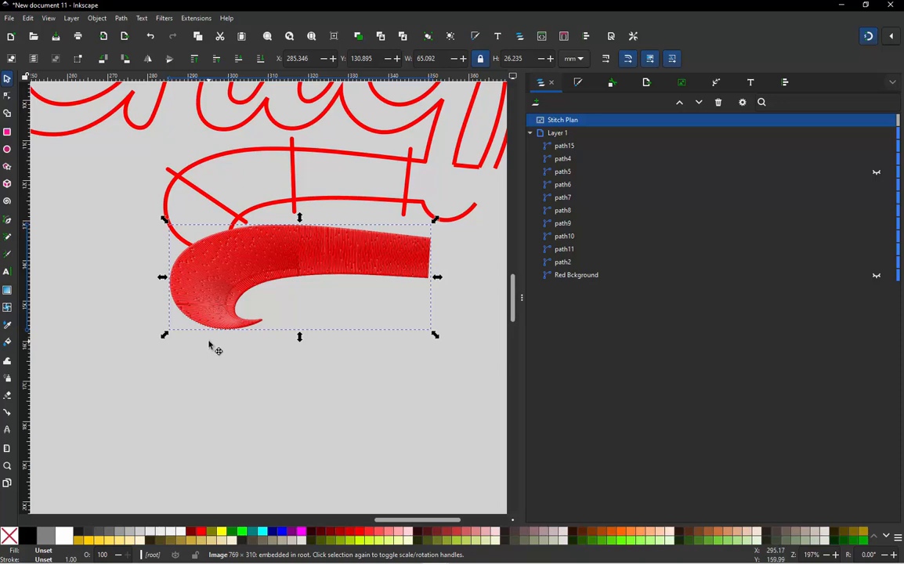
key(Delete)
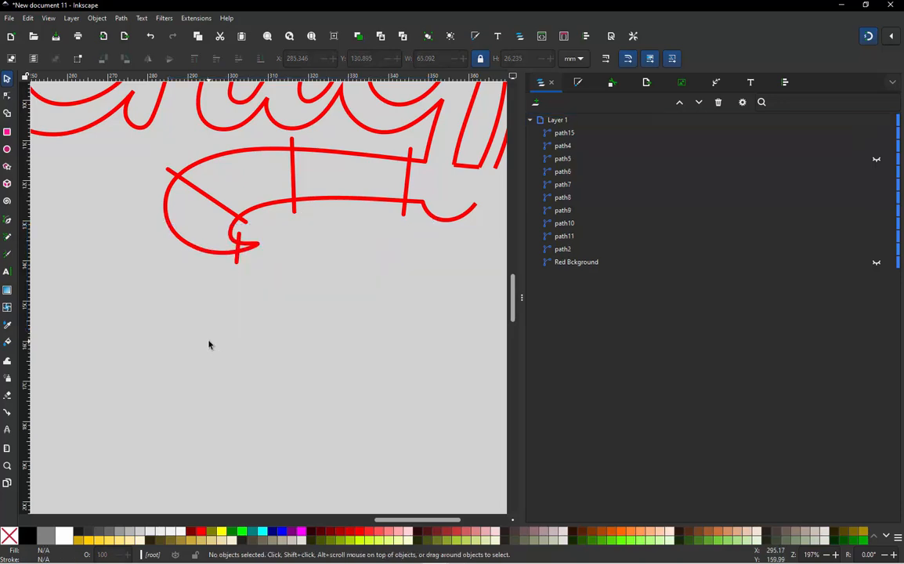
Reopen the left swoosh's embroidery parameters and display the needle penetration points in the simulator.
click(262, 150)
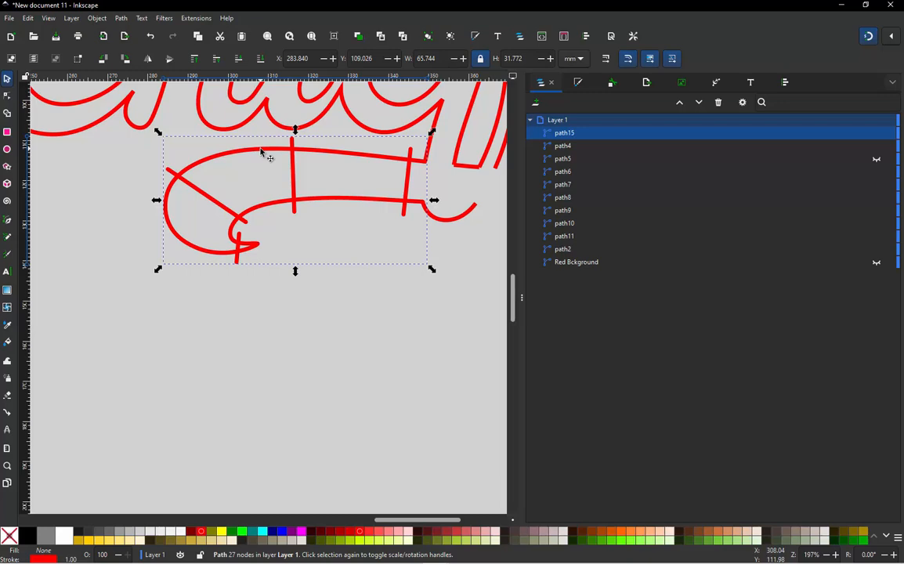
key(ctrl+alt+p)
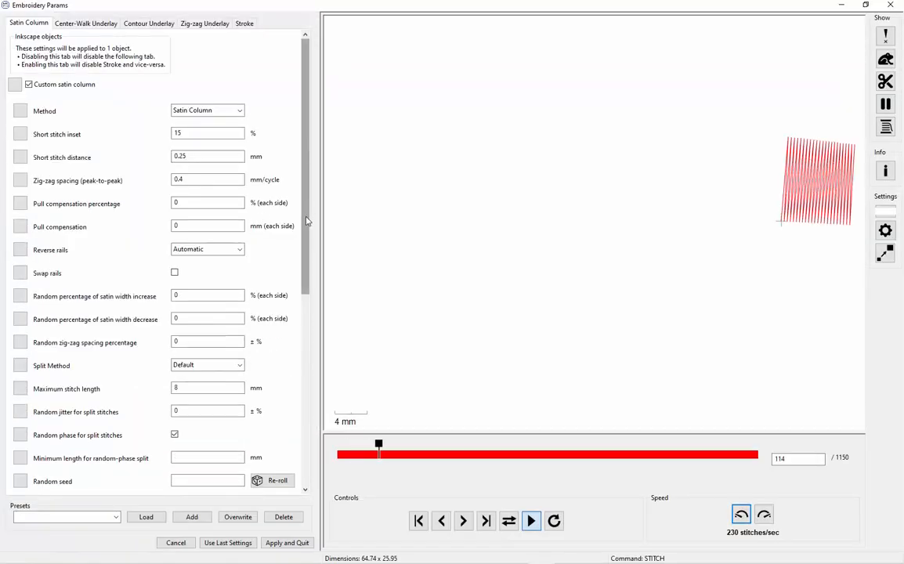
click(886, 34)
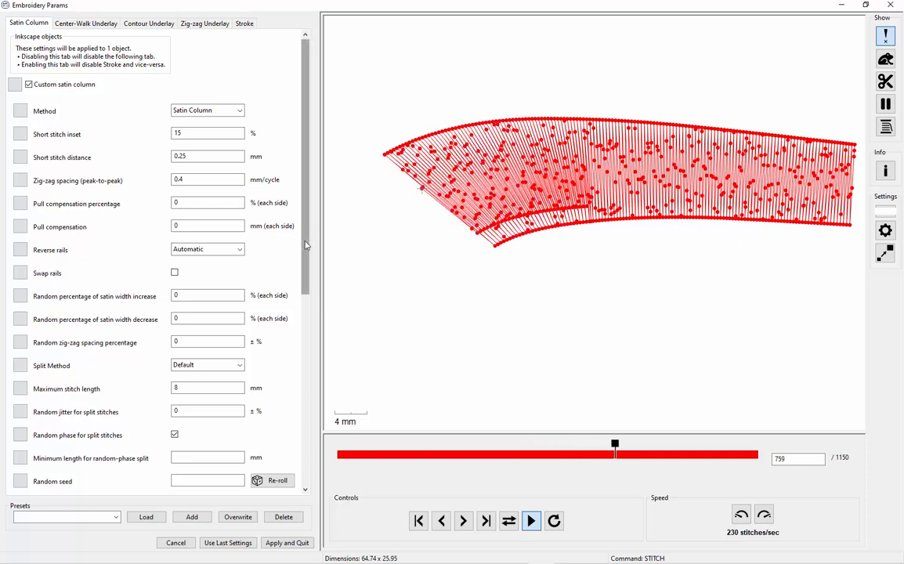
drag(308, 235, 316, 365)
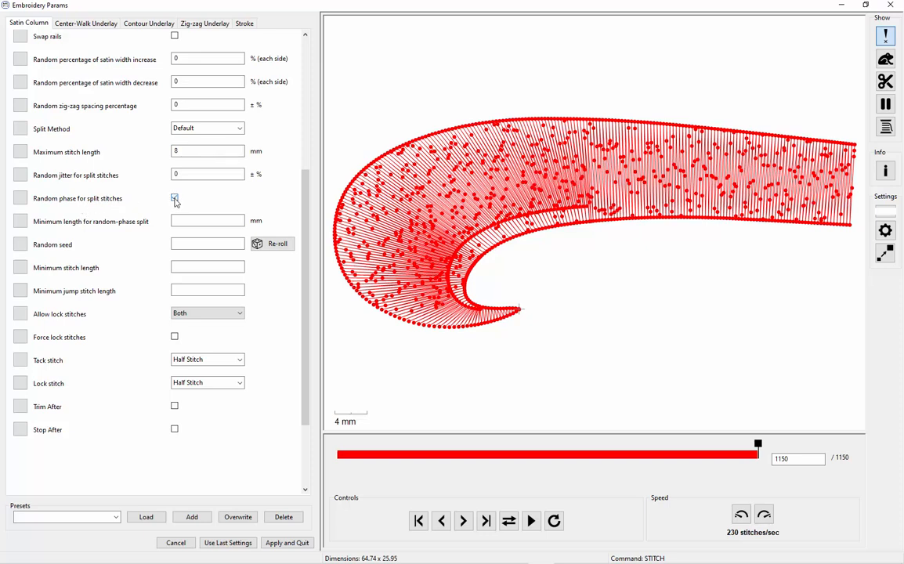
Turn off random phase for split stitches and try a random jitter of 50%.
click(176, 201)
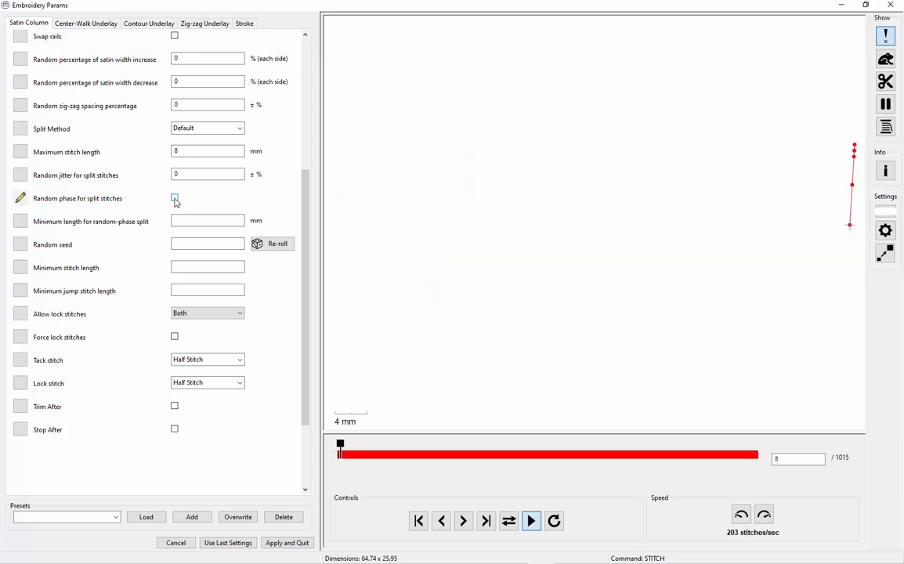
key(shift+Tab)
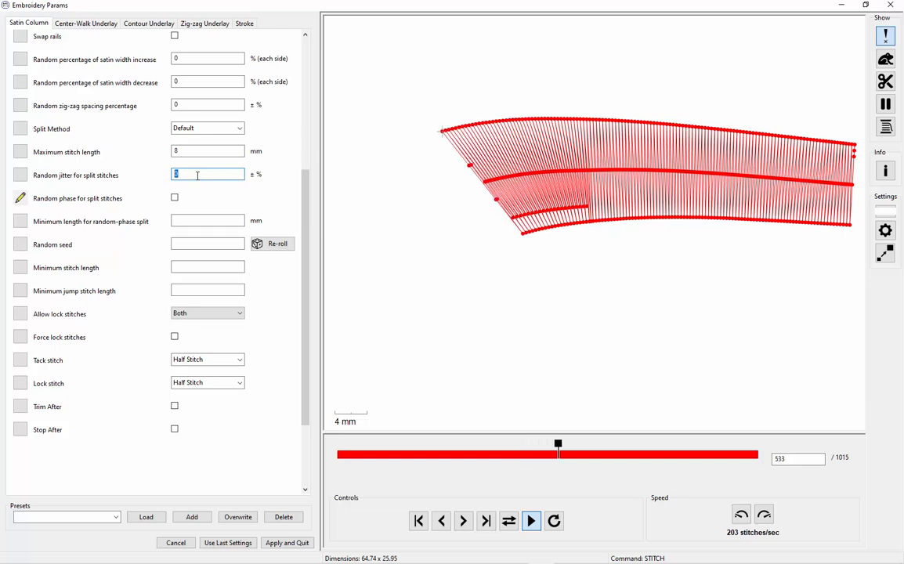
text(50)
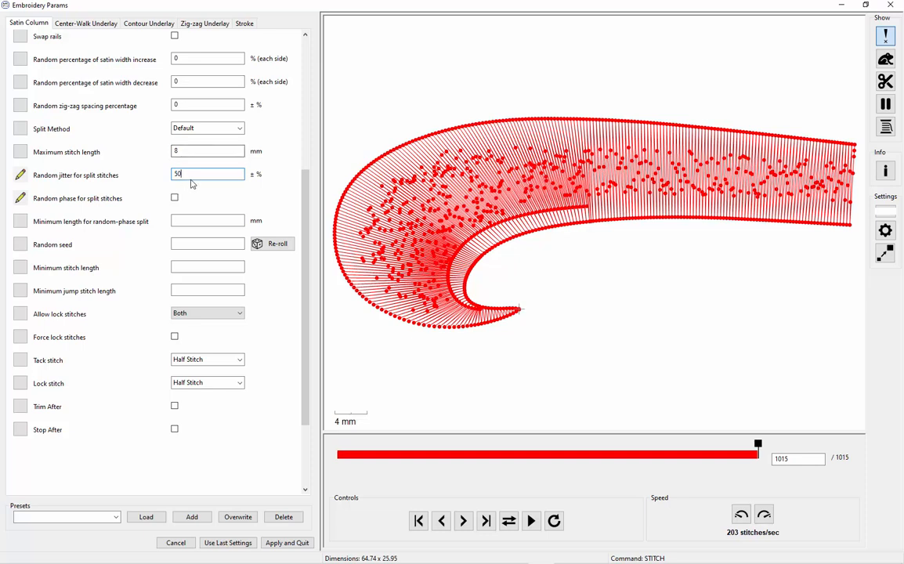
Clear the random jitter value and toggle random phase on and back off to compare the split patterns.
key(BackSpace)
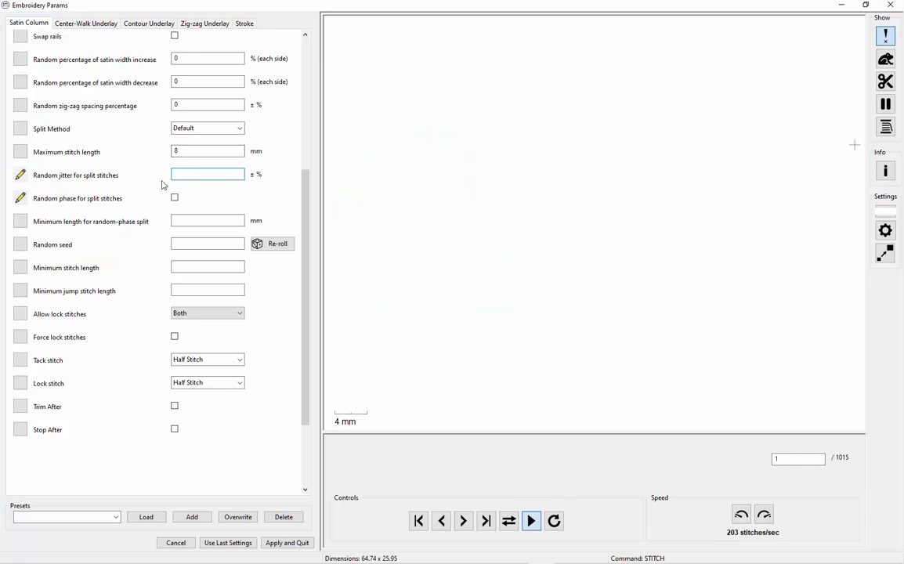
click(174, 199)
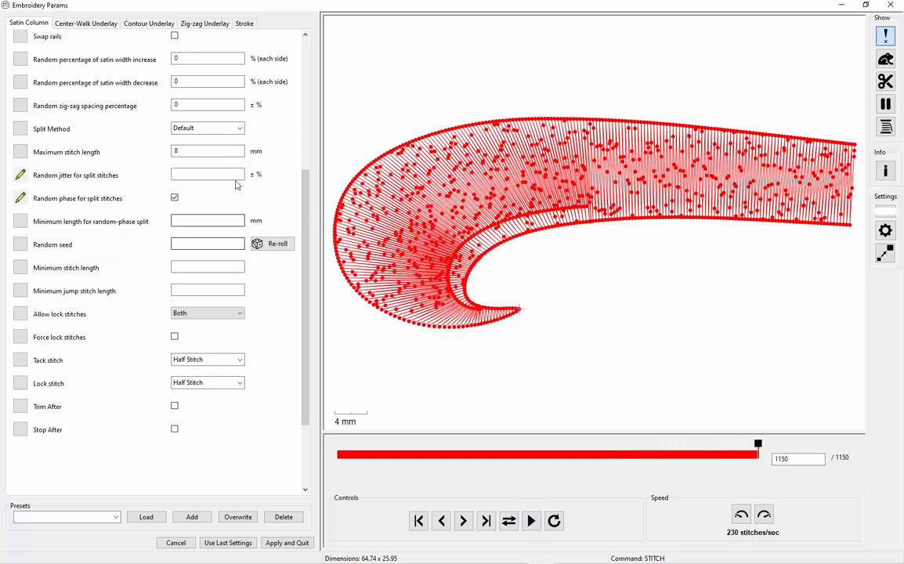
click(175, 198)
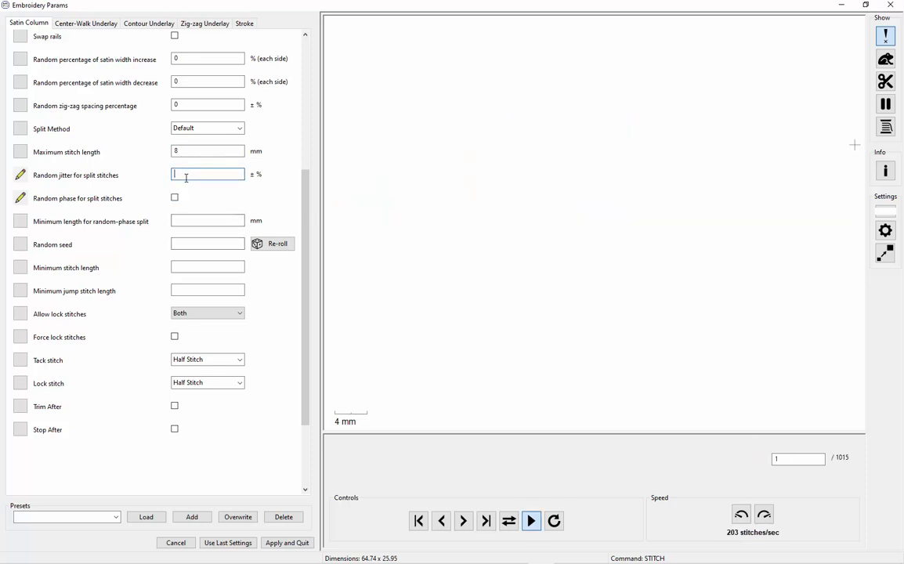
Try random jitter for split stitches at 75%, 100%, 50% and 80% with random phase off.
text(75)
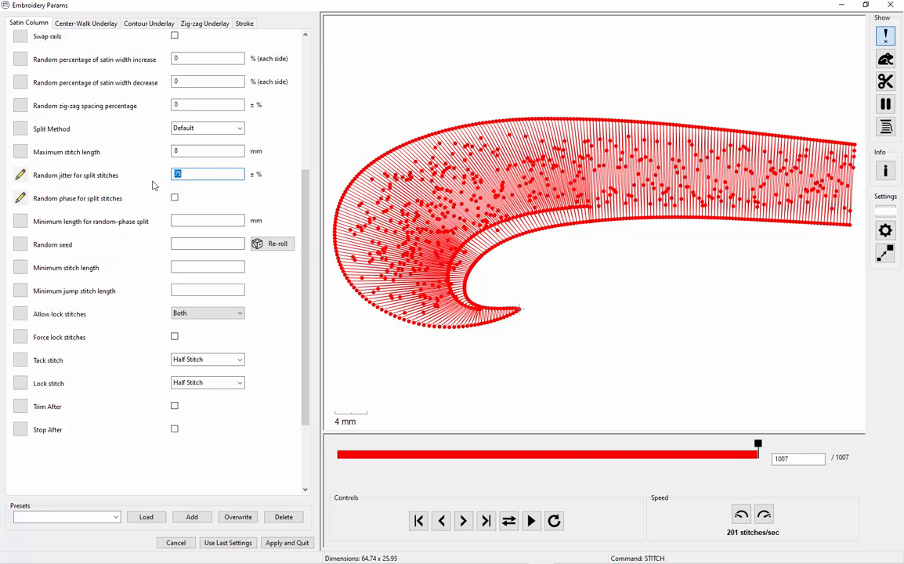
text(100)
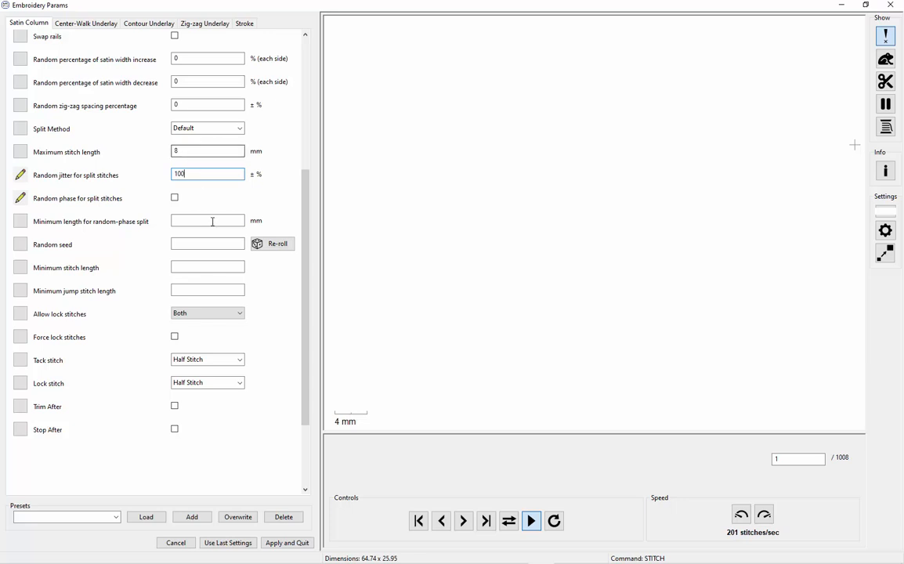
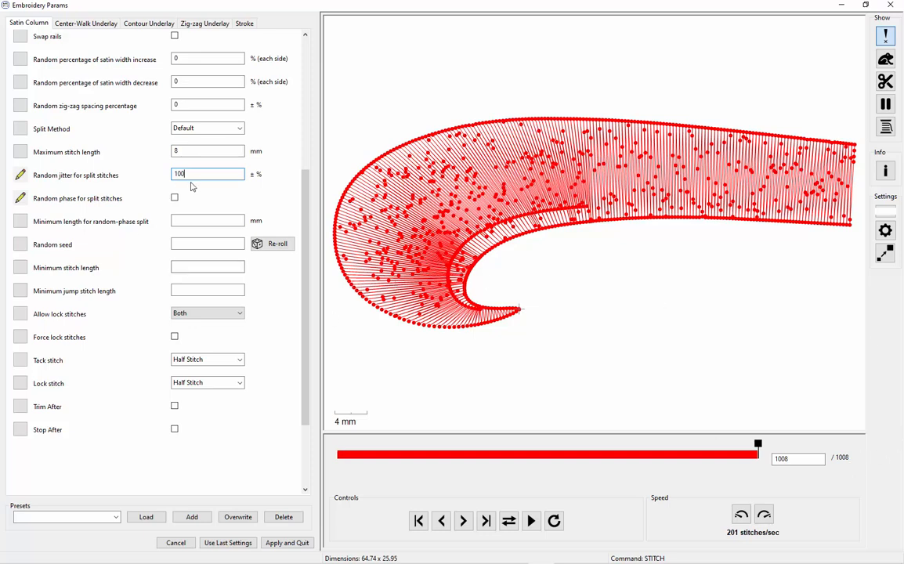
text(50)
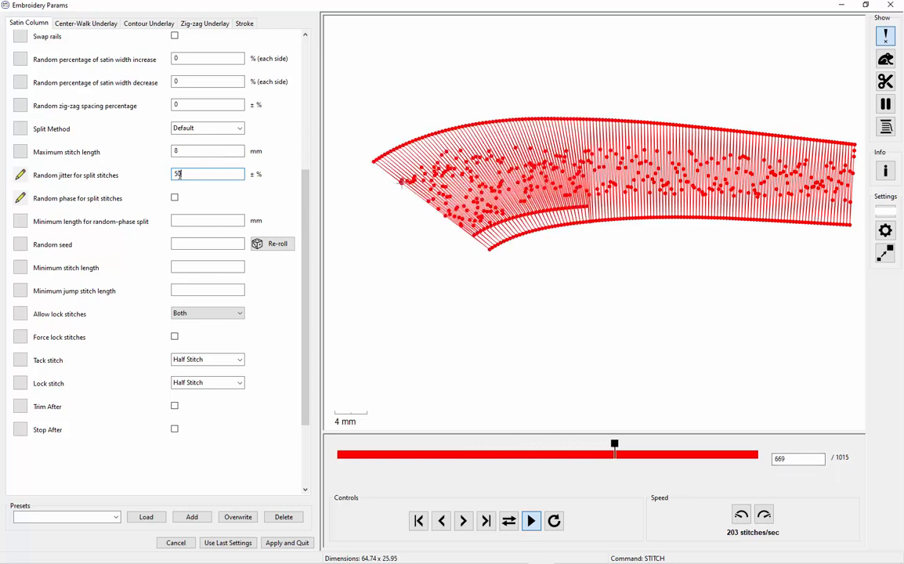
drag(199, 177, 159, 176)
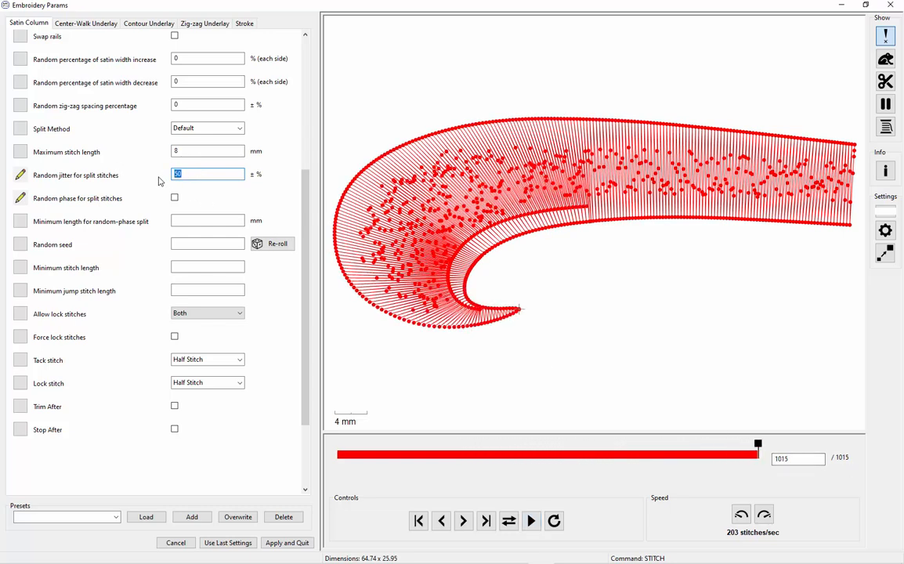
text(80)
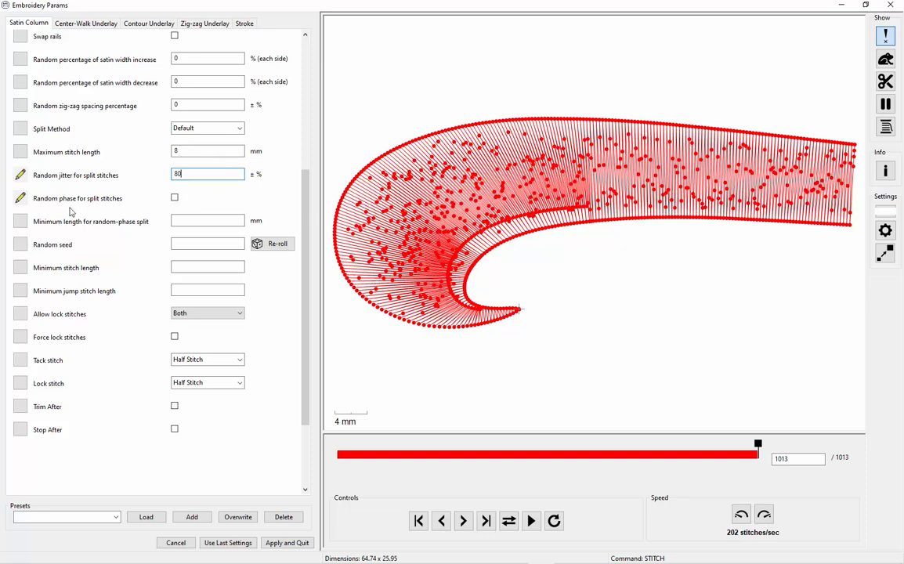
Enable random phase for split stitches, clear the random jitter value, and apply the embroidery parameters.
click(177, 200)
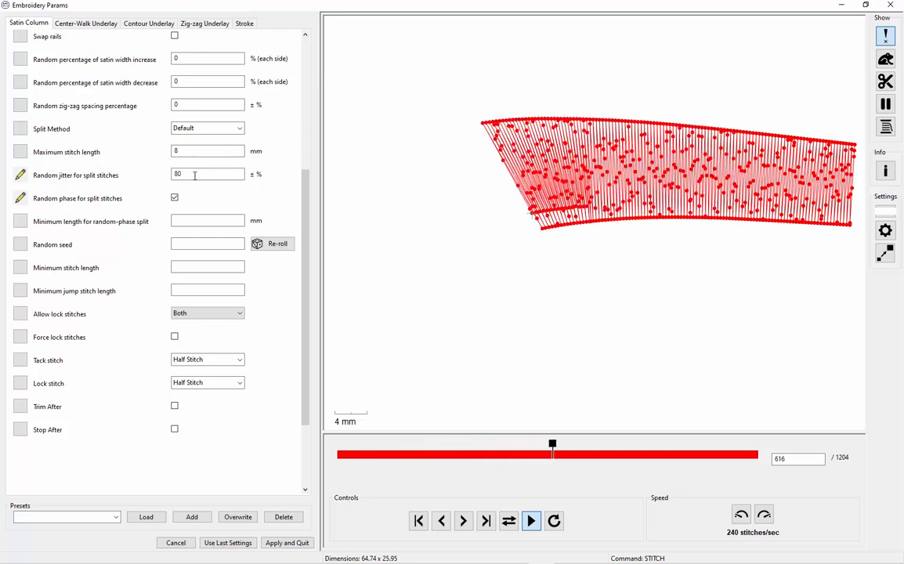
drag(194, 175, 175, 176)
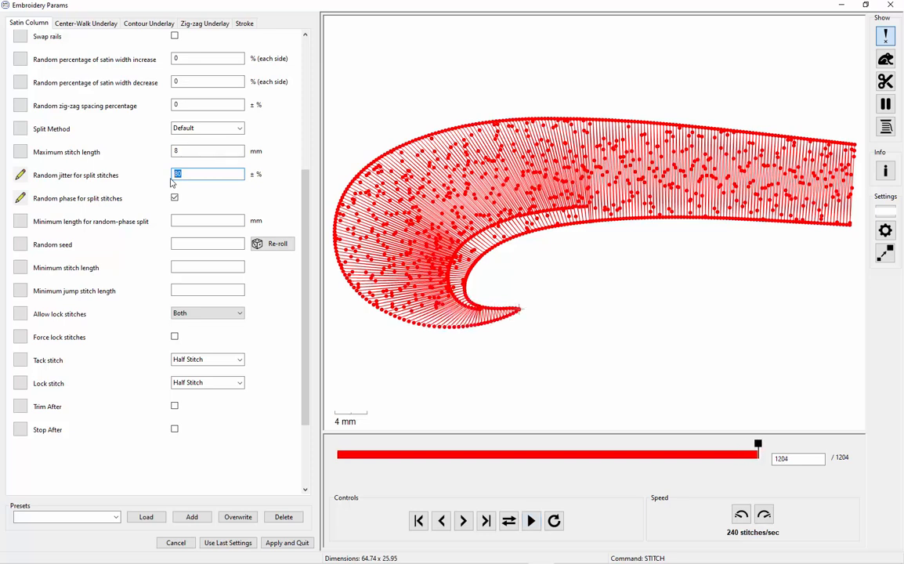
key(BackSpace)
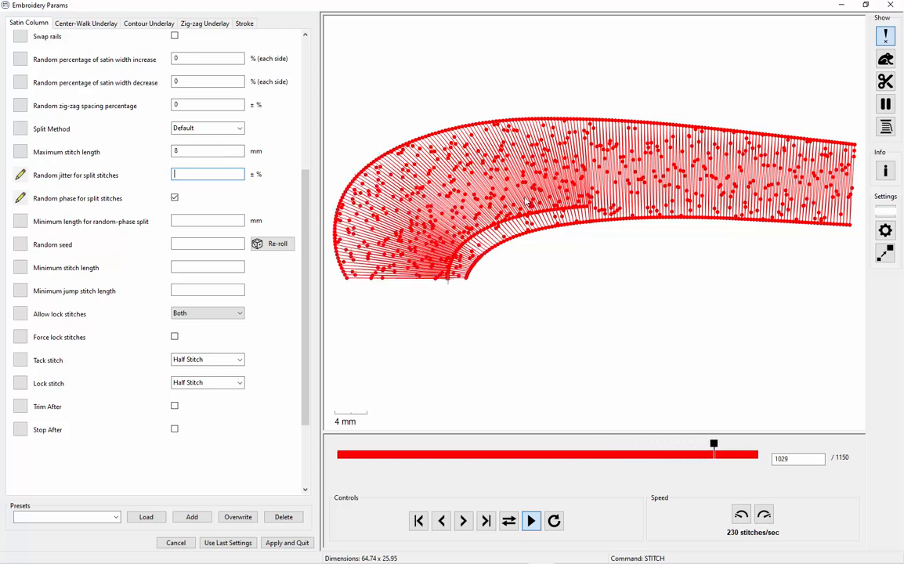
click(298, 545)
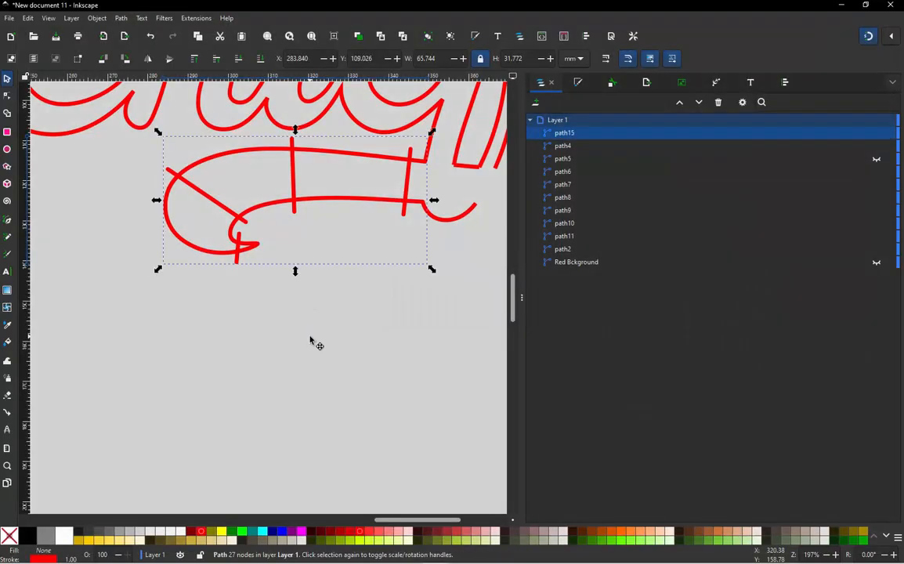
Hide the left swoosh satin column, path15, and clear the selection.
click(310, 338)
scroll(309, 359, down, 3)
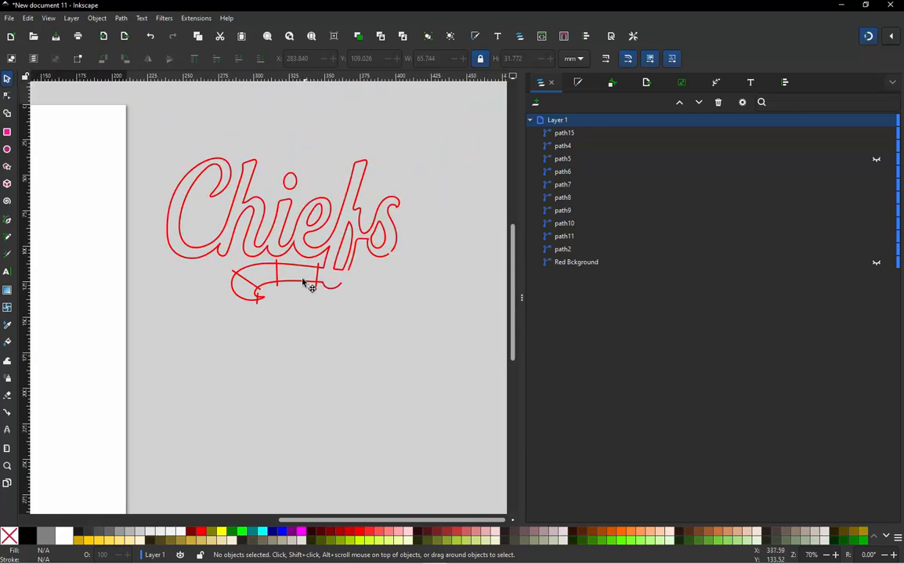
scroll(309, 283, up, 2)
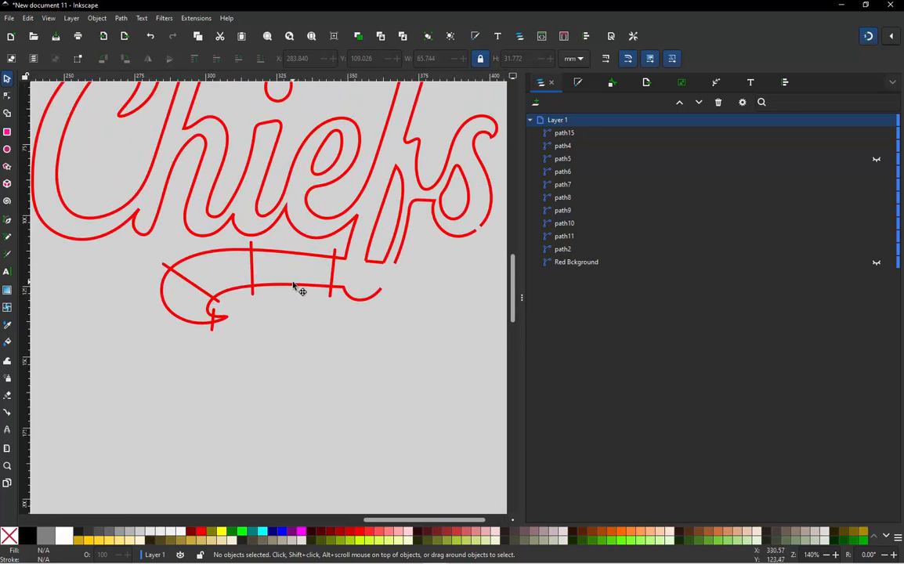
click(290, 289)
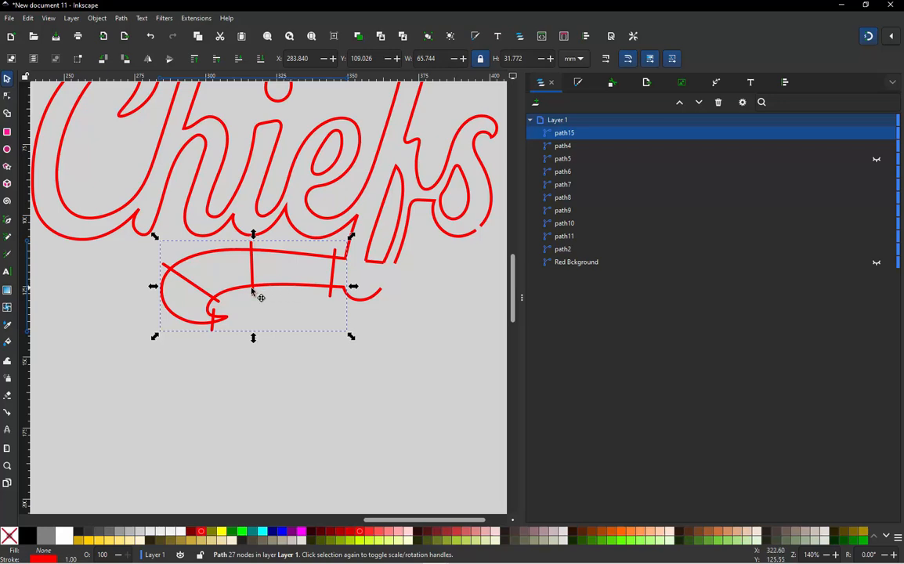
click(877, 134)
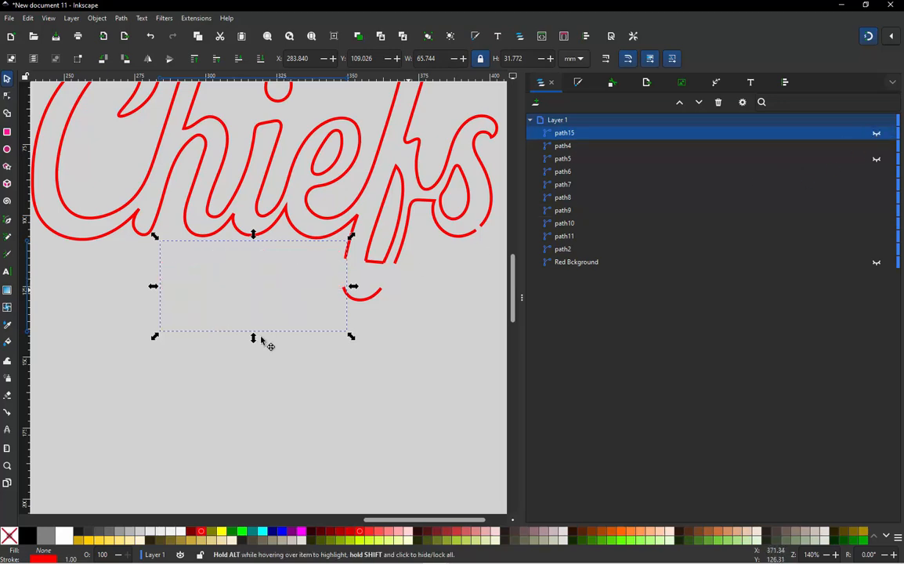
click(216, 392)
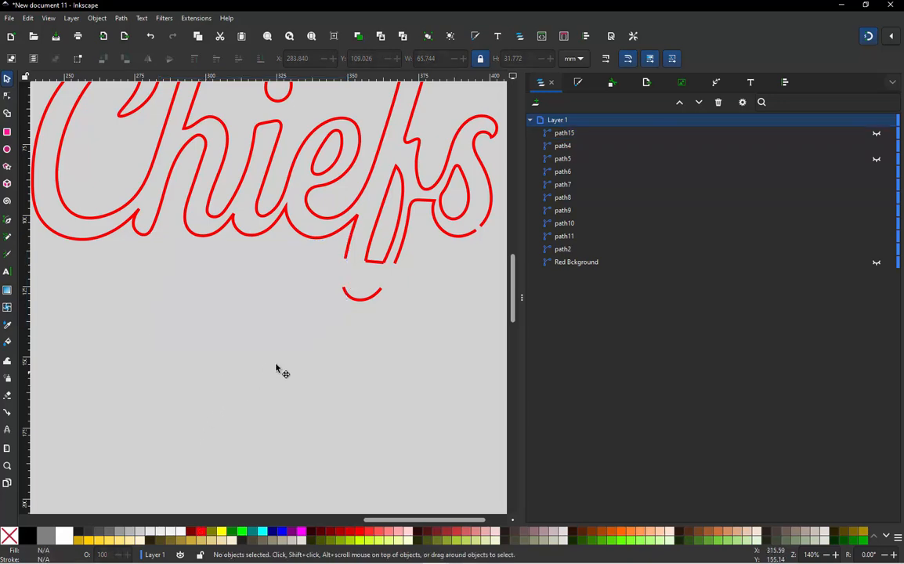
scroll(309, 329, down, 1)
scroll(432, 210, up, 2)
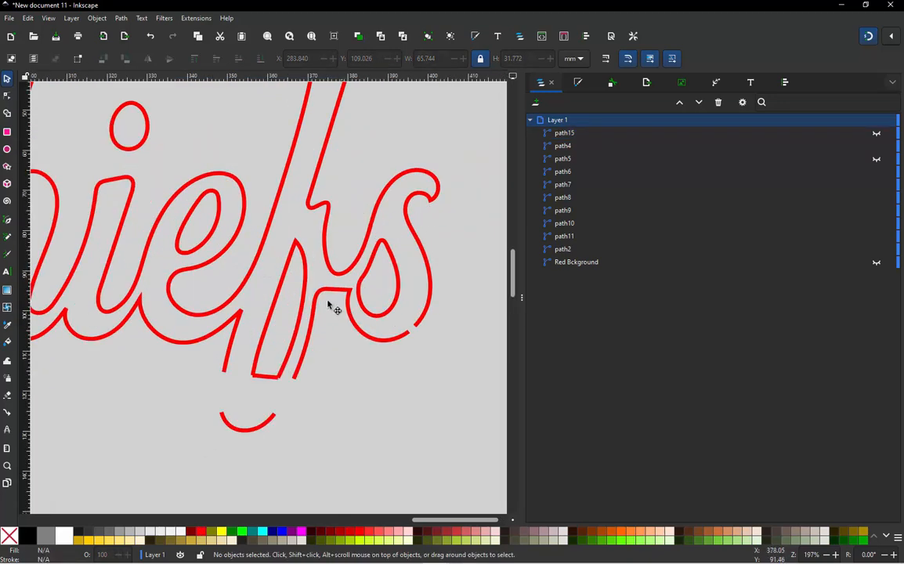
scroll(324, 308, up, 1)
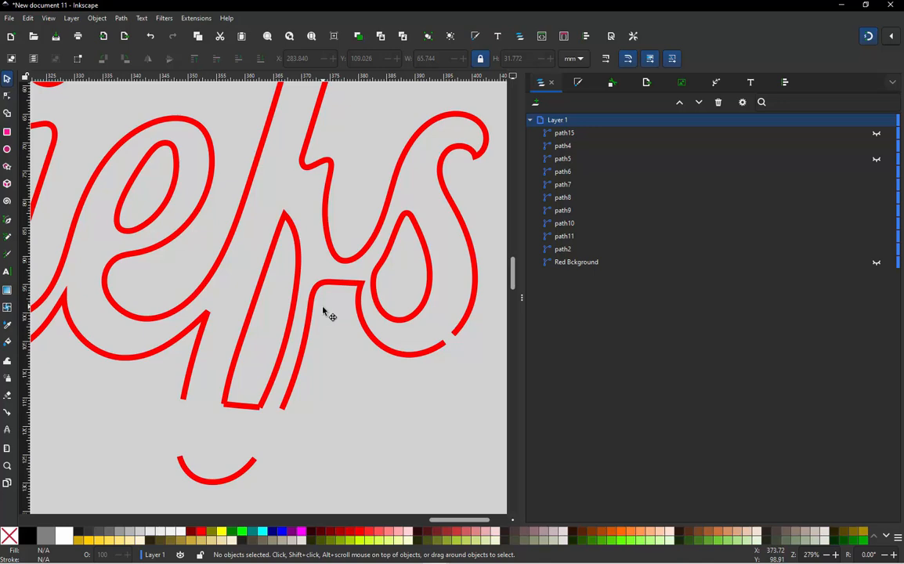
Add a node on path6's inner C curve opposite the C–h notch, and break the path at that node and the notch node.
scroll(324, 310, down, 1)
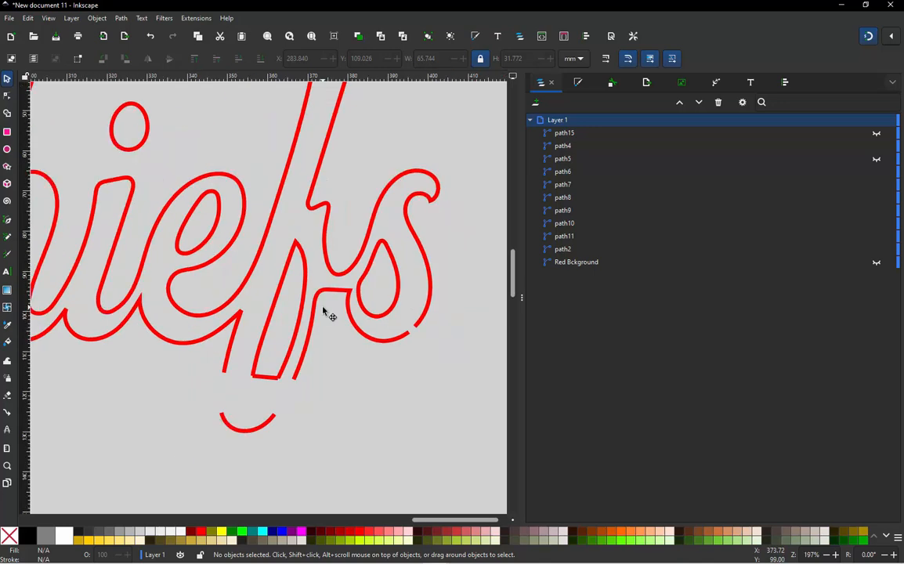
scroll(471, 211, down, 1)
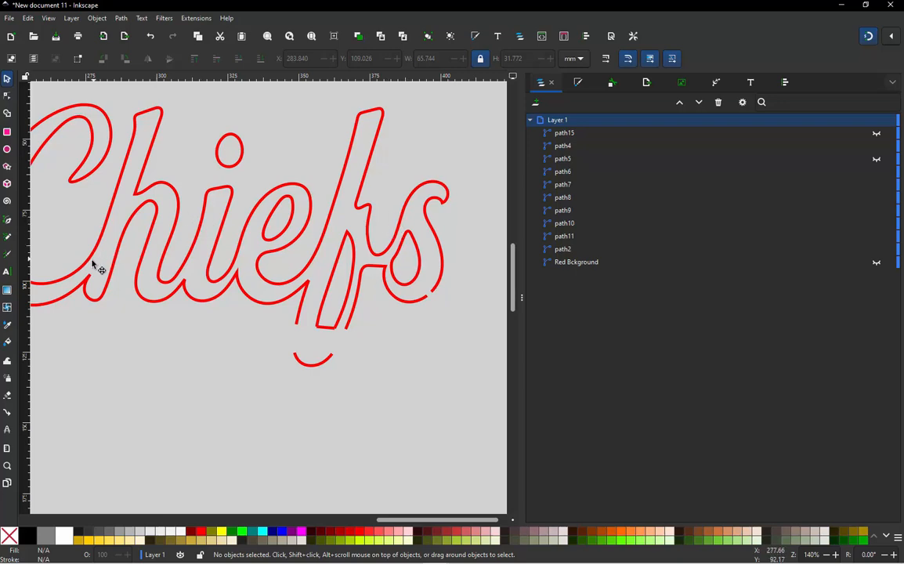
scroll(426, 309, down, 1)
scroll(176, 278, up, 3)
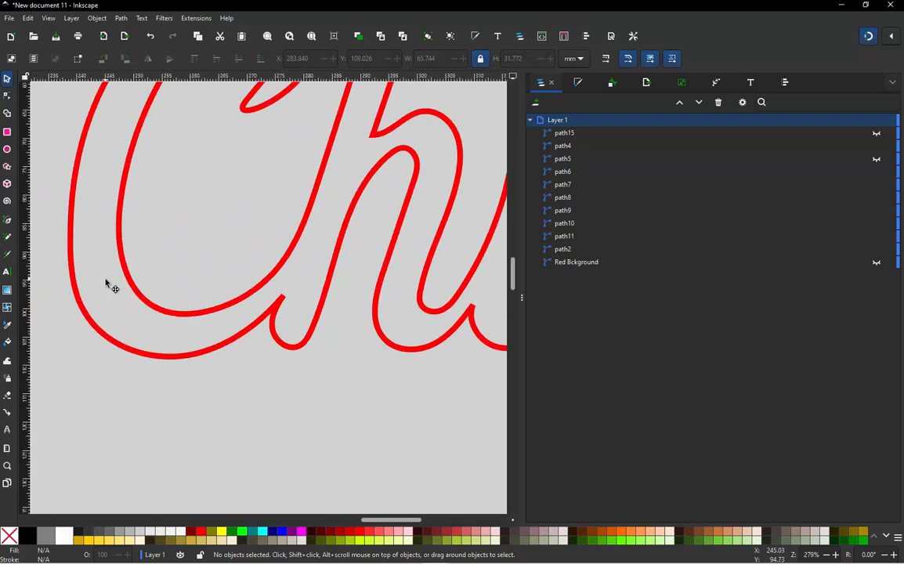
click(263, 298)
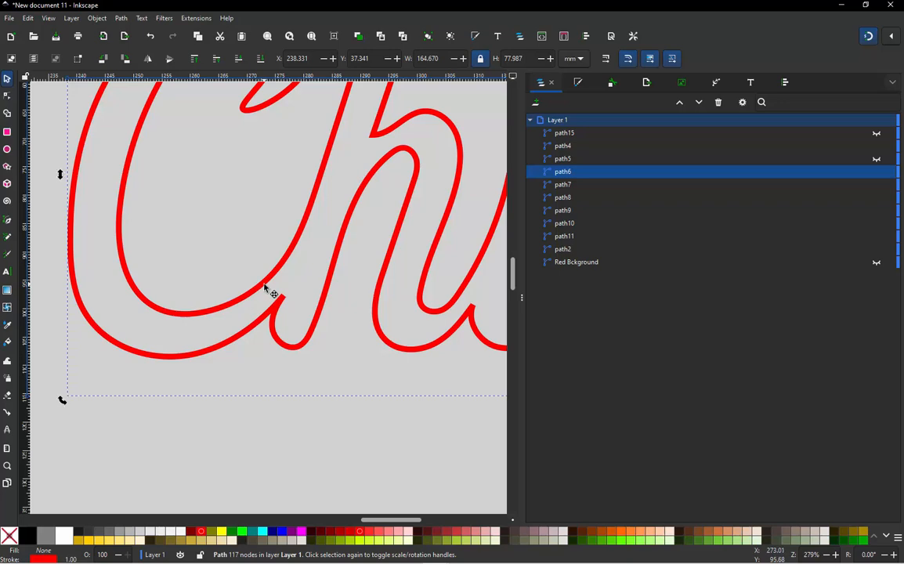
key(n)
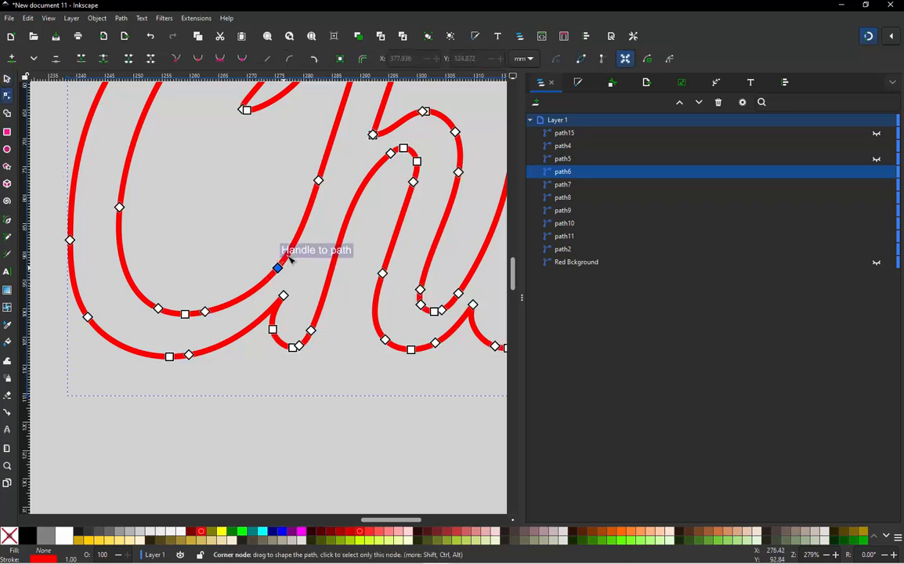
scroll(291, 263, up, 3)
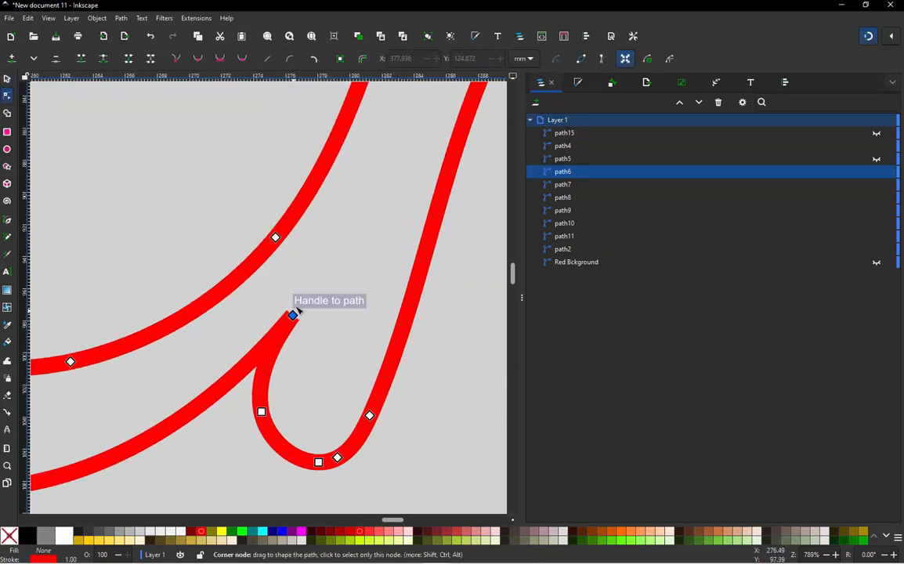
scroll(315, 269, down, 1)
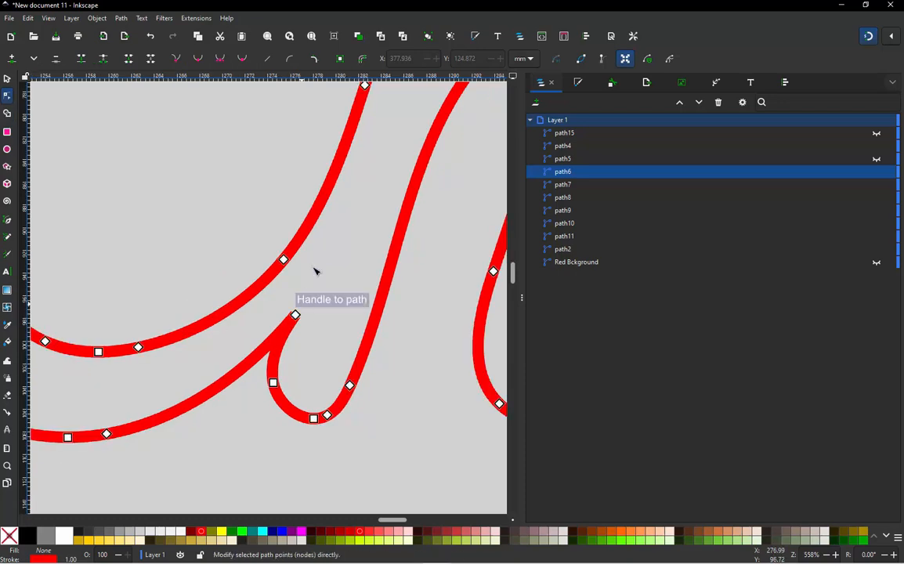
double_click(327, 190)
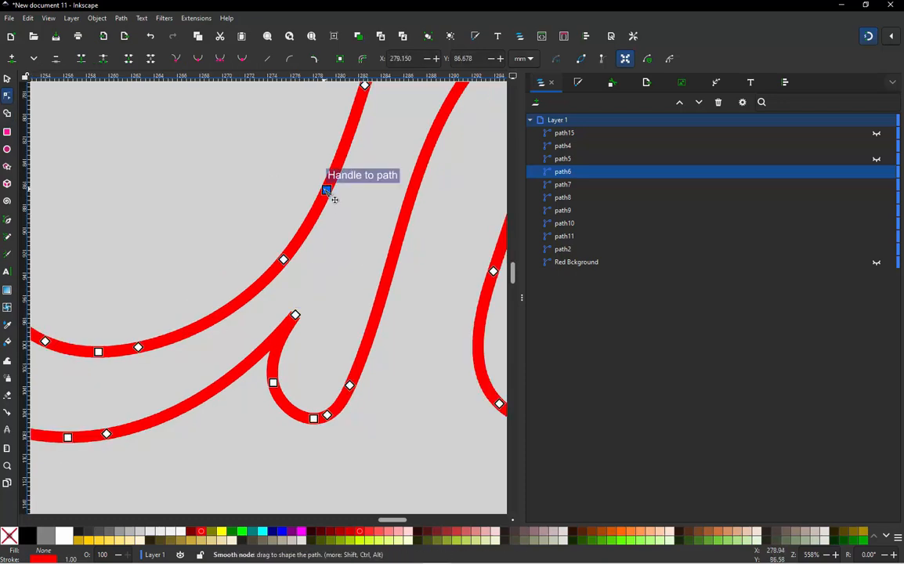
shift+click(295, 316)
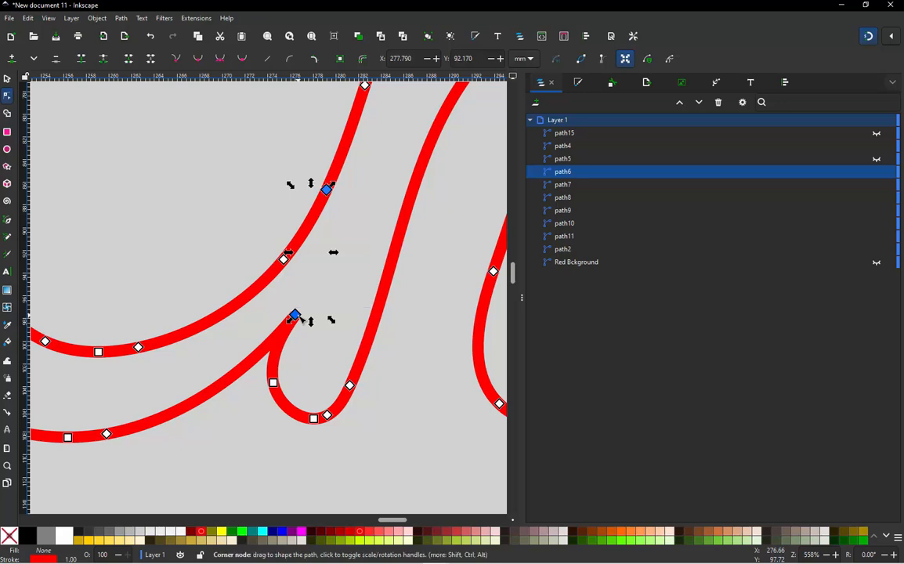
Break the cut lettering outline, path6, apart so the C becomes a separate path.
scroll(318, 355, down, 4)
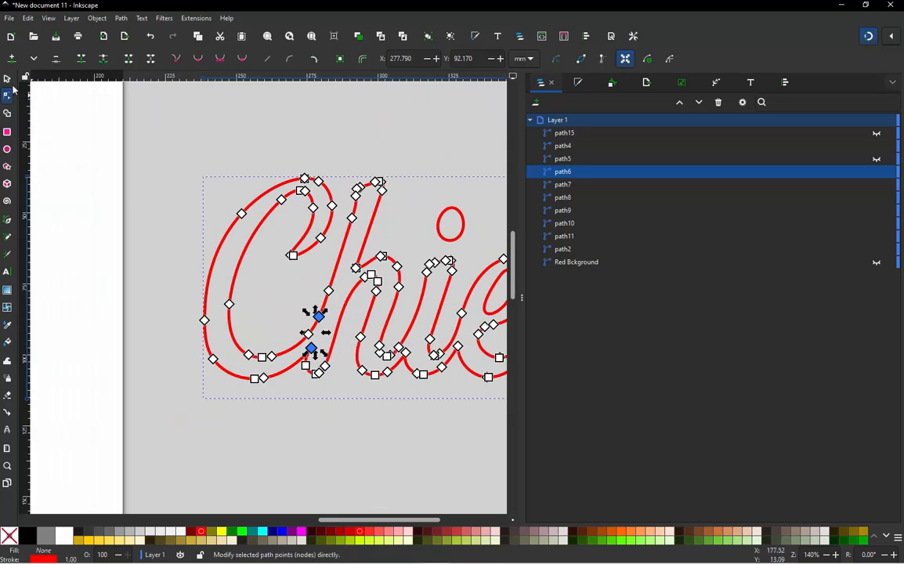
click(7, 79)
click(285, 229)
click(264, 225)
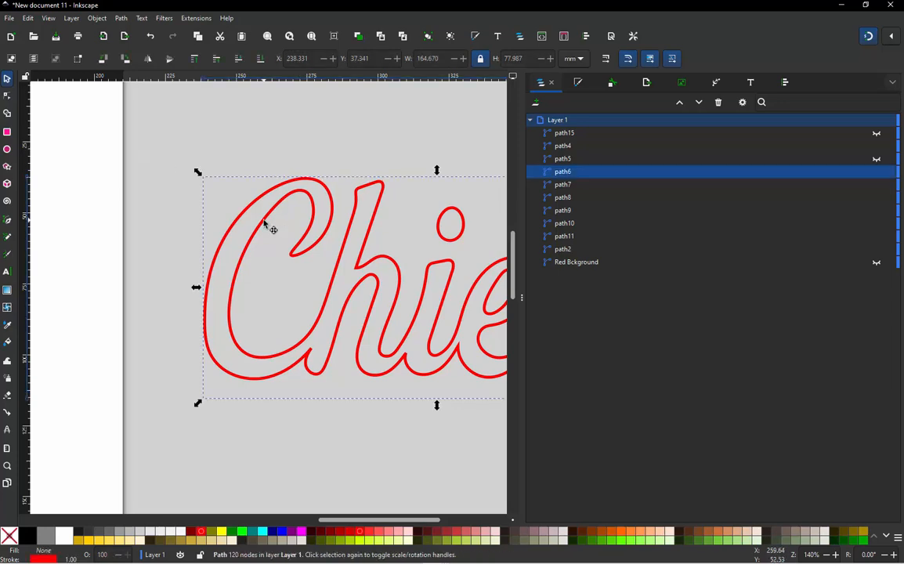
key(ctrl+shift+k)
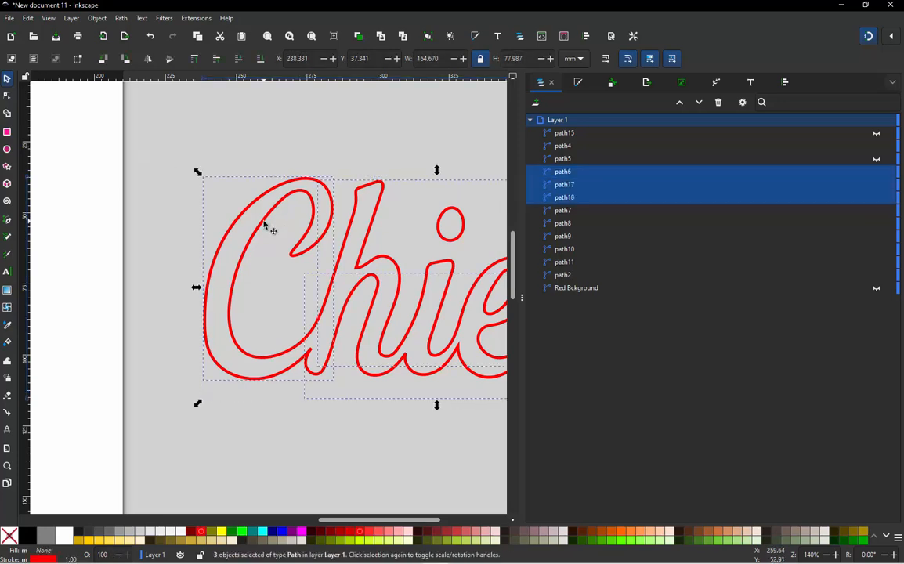
Try moving the separated C outline away from the lettering, undo the move, and clear the selection.
click(294, 196)
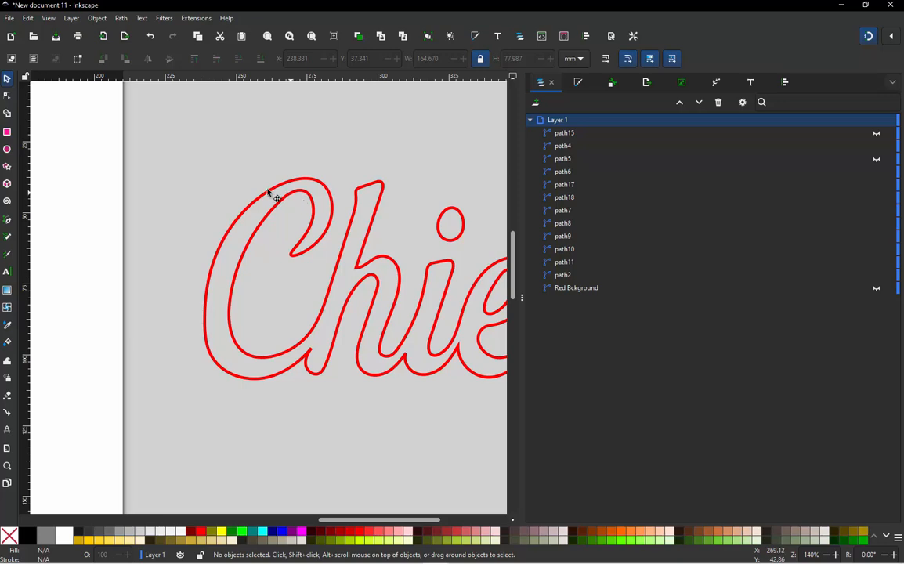
drag(294, 196, 257, 187)
key(ctrl+z)
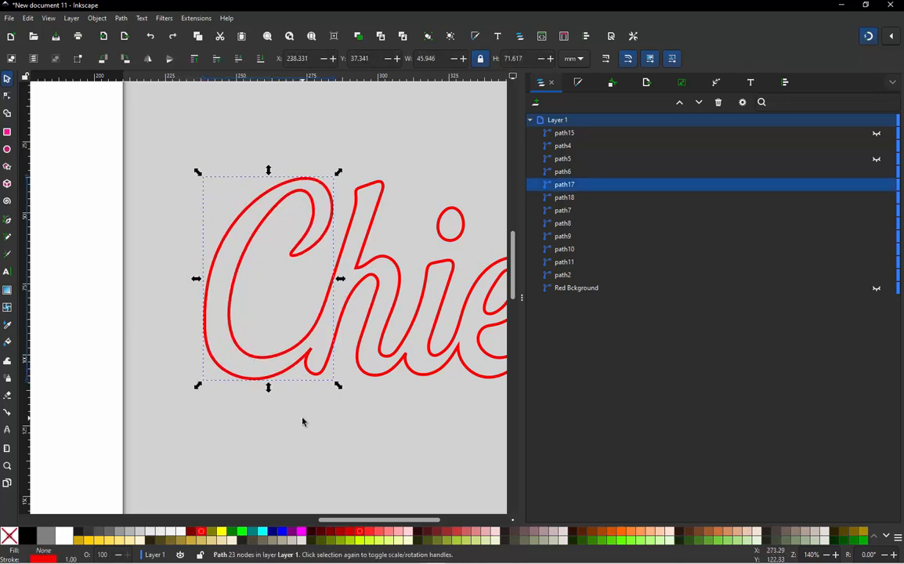
key(Escape)
scroll(275, 350, up, 1)
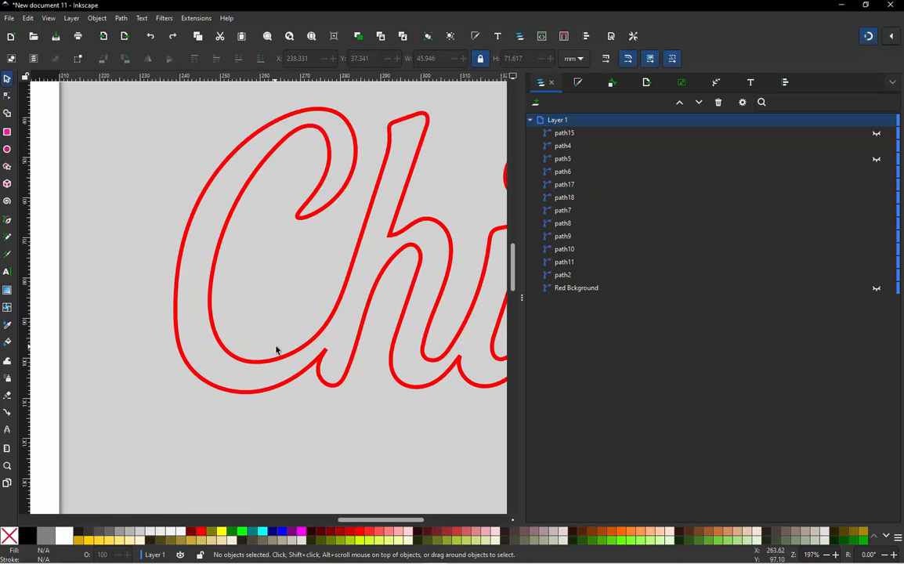
Hide the remaining lettering outlines, path18 and path6, leaving the C outline shown, and clear the selection.
click(354, 359)
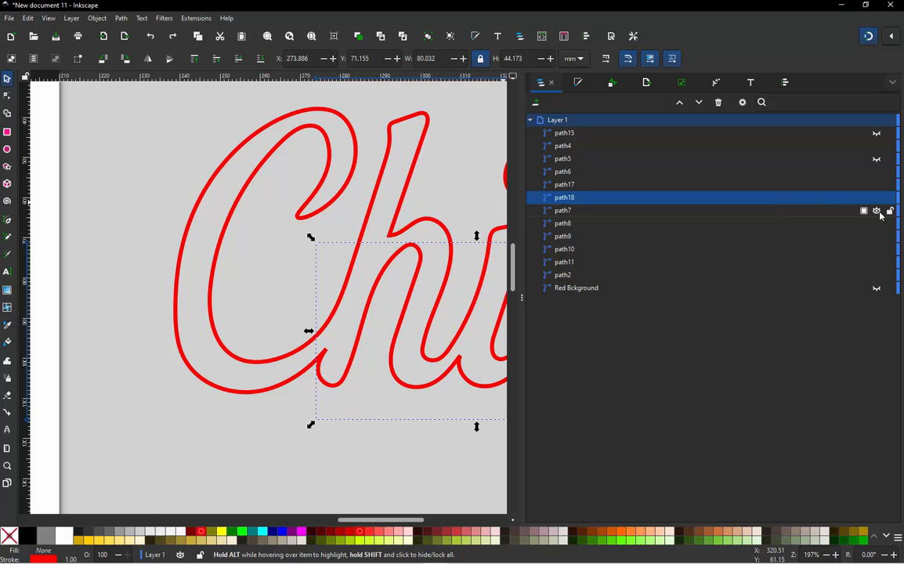
click(877, 211)
click(877, 200)
click(878, 199)
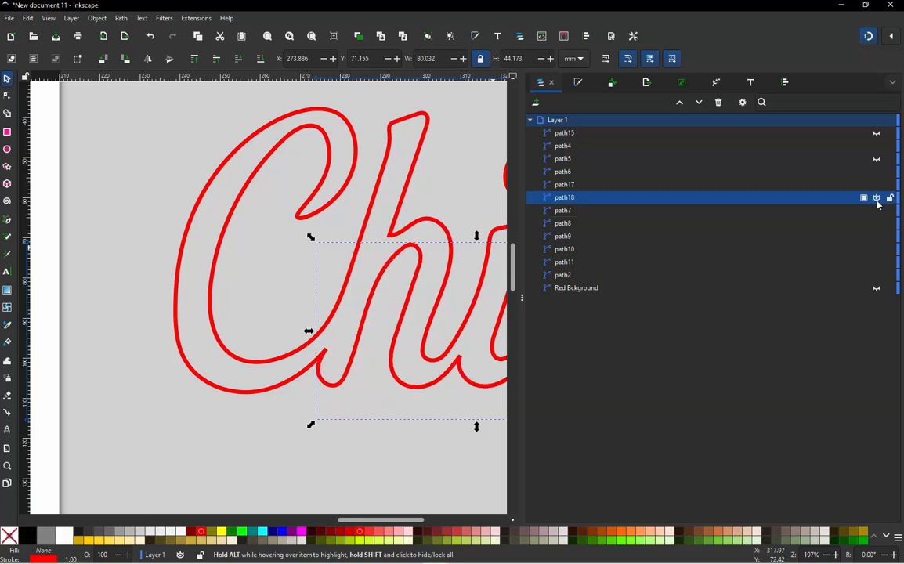
shift+click(366, 232)
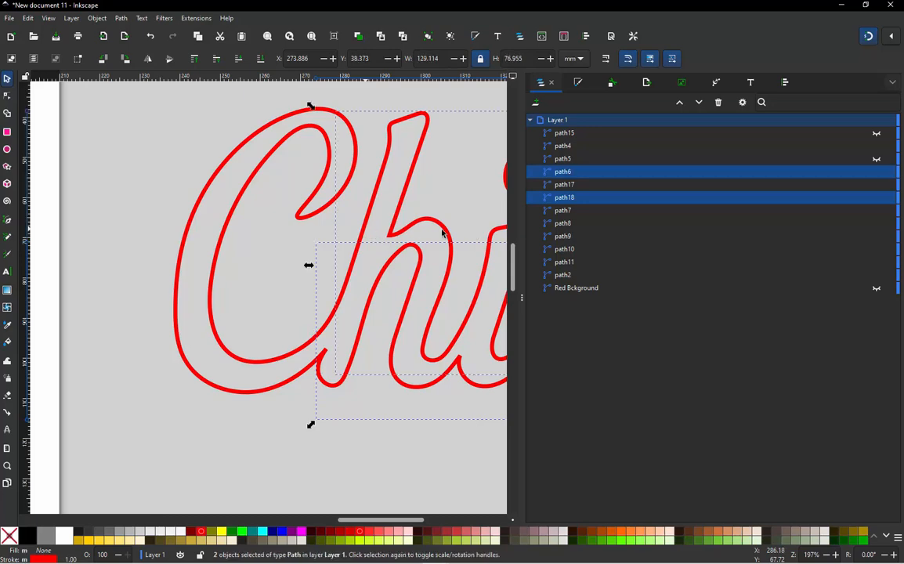
click(877, 172)
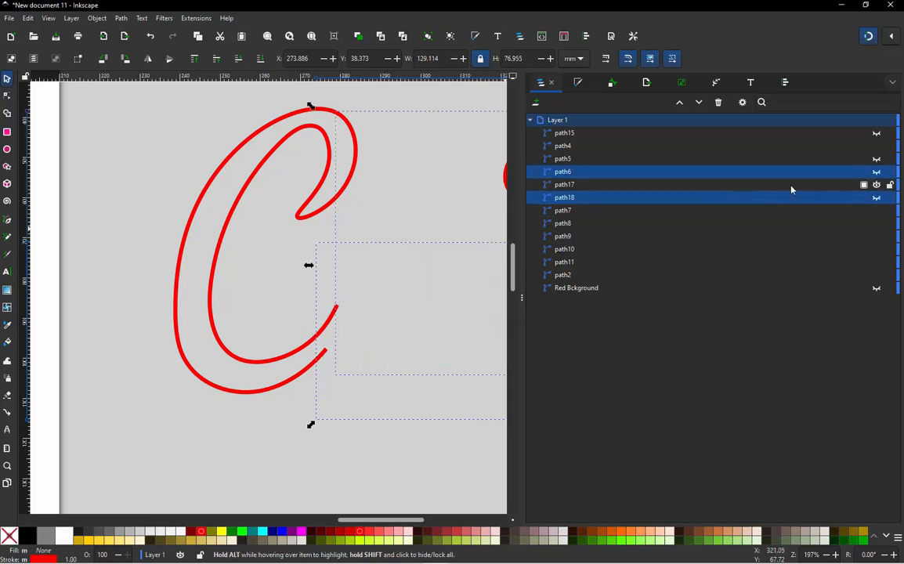
click(239, 262)
Close the open lower end of the C outline, path17, with a straight Bezier segment joining its two end nodes.
scroll(251, 319, down, 4)
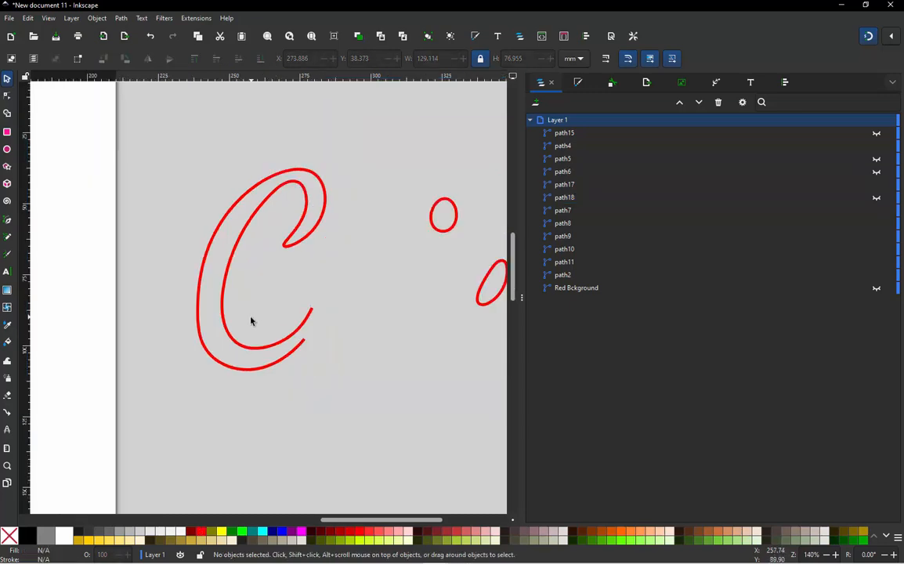
scroll(309, 330, up, 2)
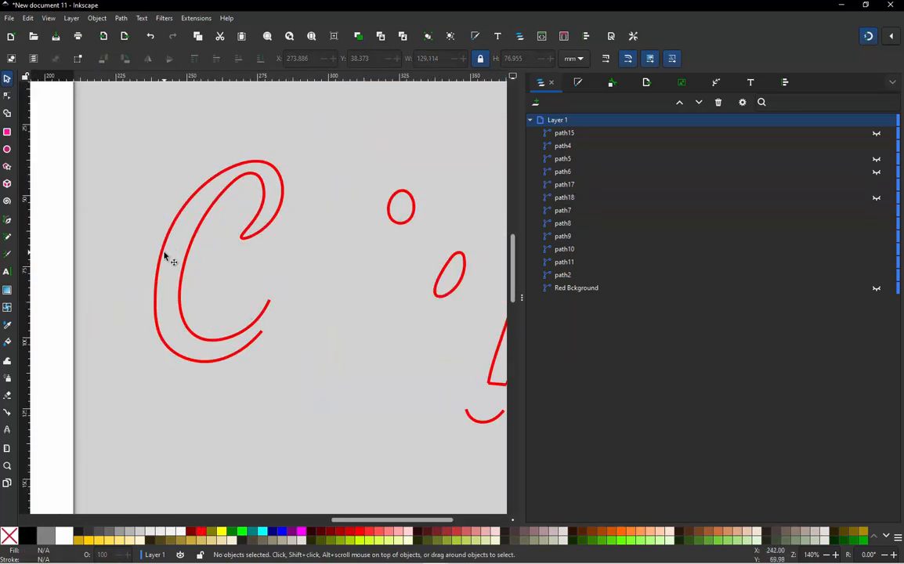
scroll(164, 252, up, 1)
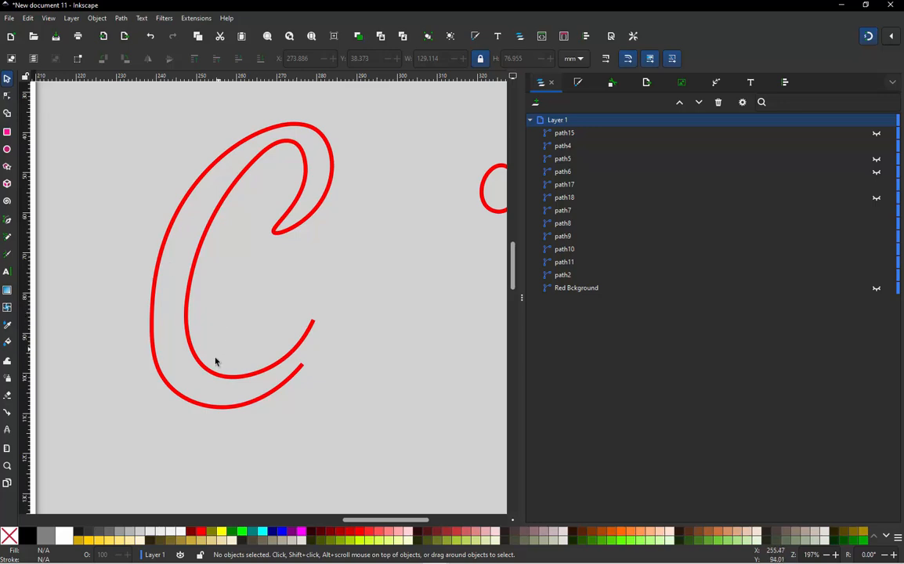
scroll(216, 361, up, 1)
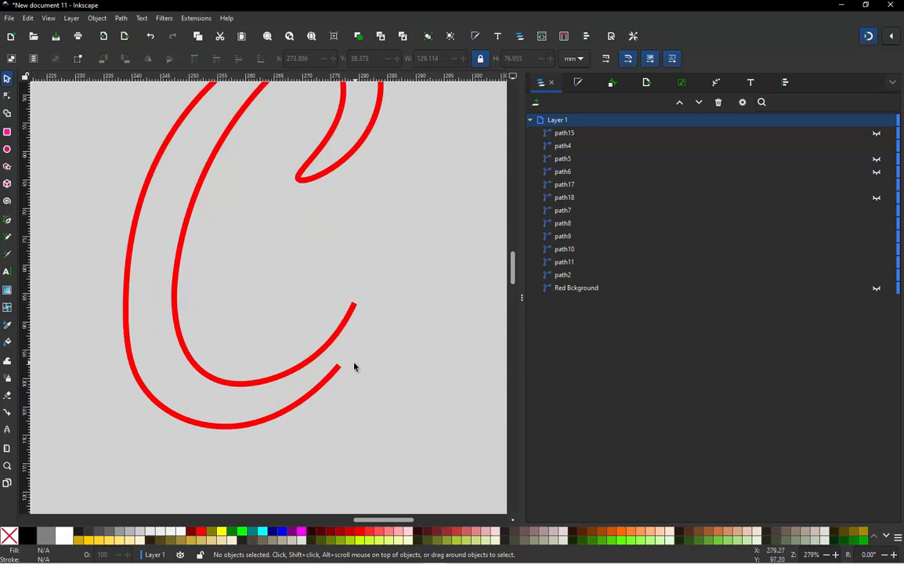
scroll(354, 366, up, 1)
scroll(353, 367, down, 1)
scroll(351, 369, up, 1)
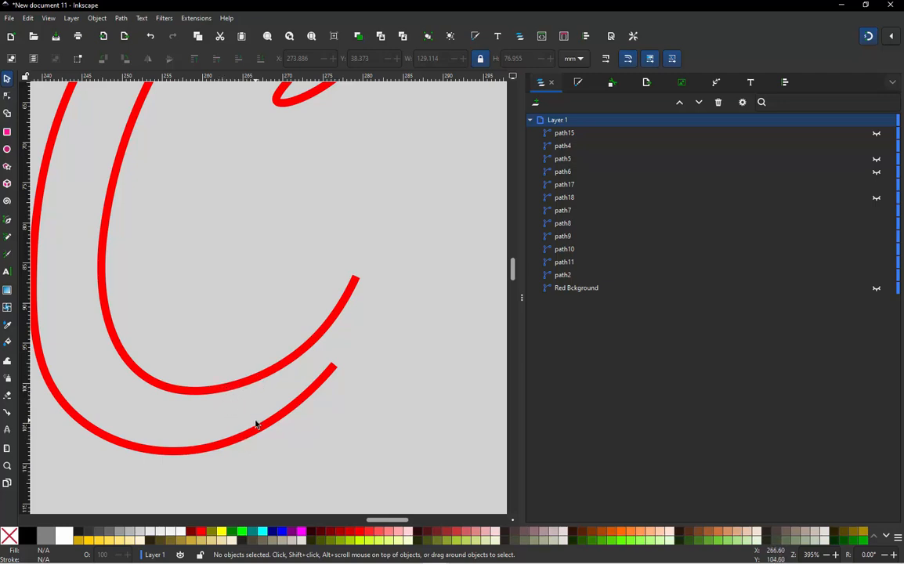
double_click(323, 335)
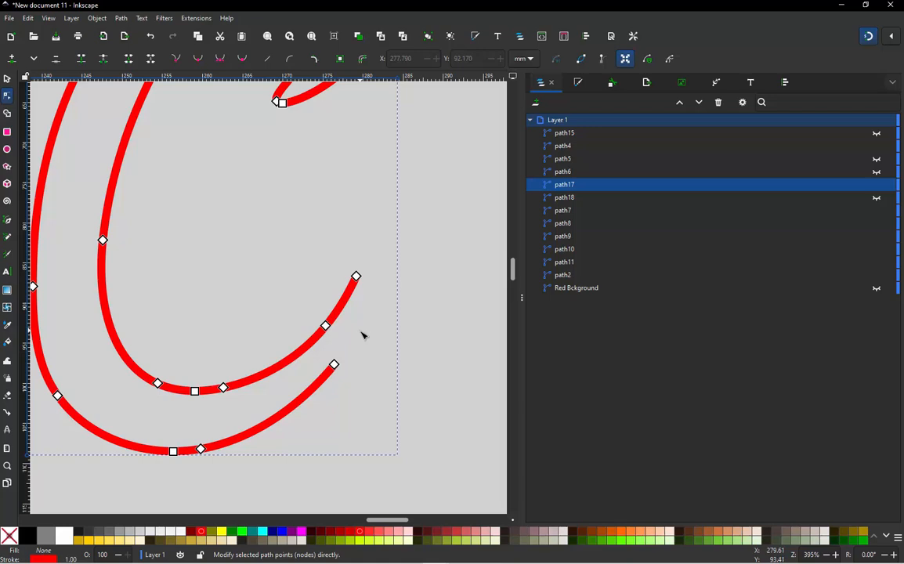
key(b)
drag(356, 277, 334, 365)
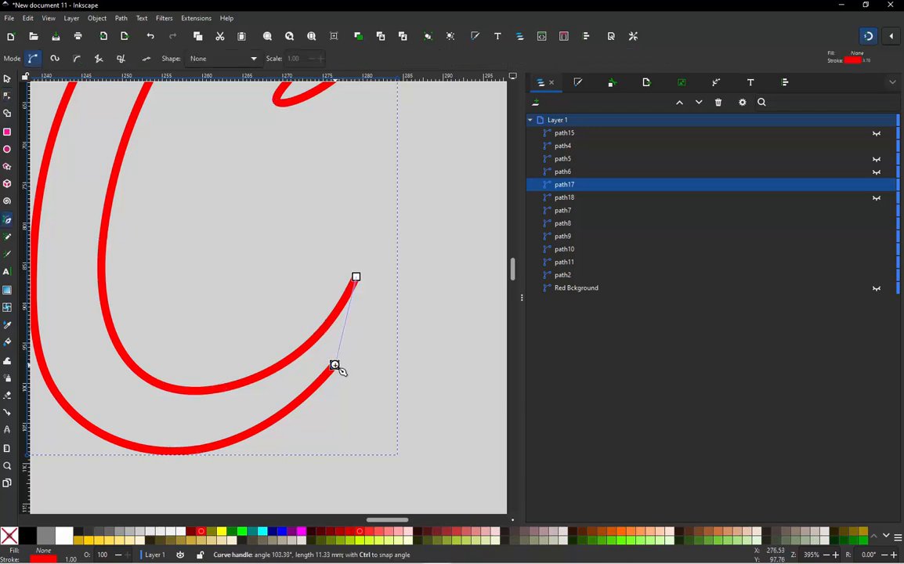
double_click(336, 365)
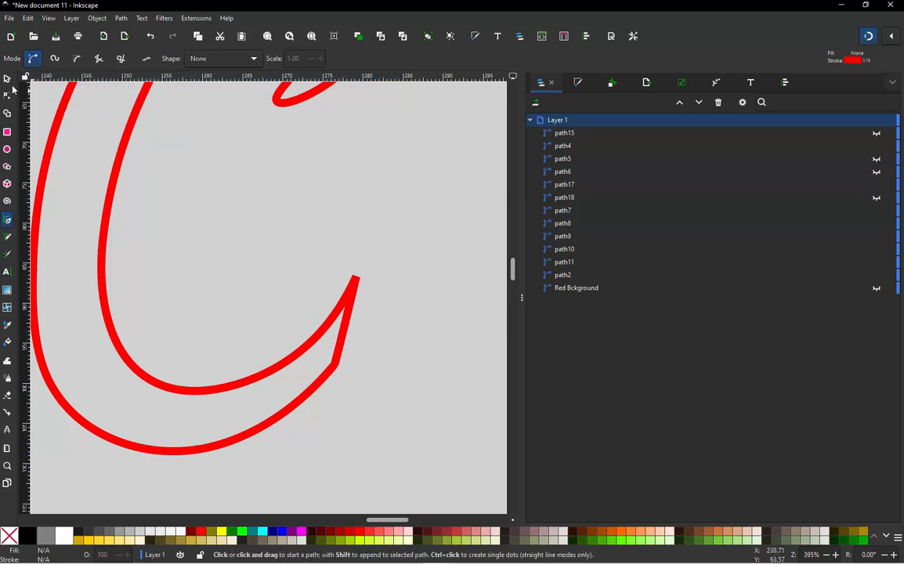
click(6, 79)
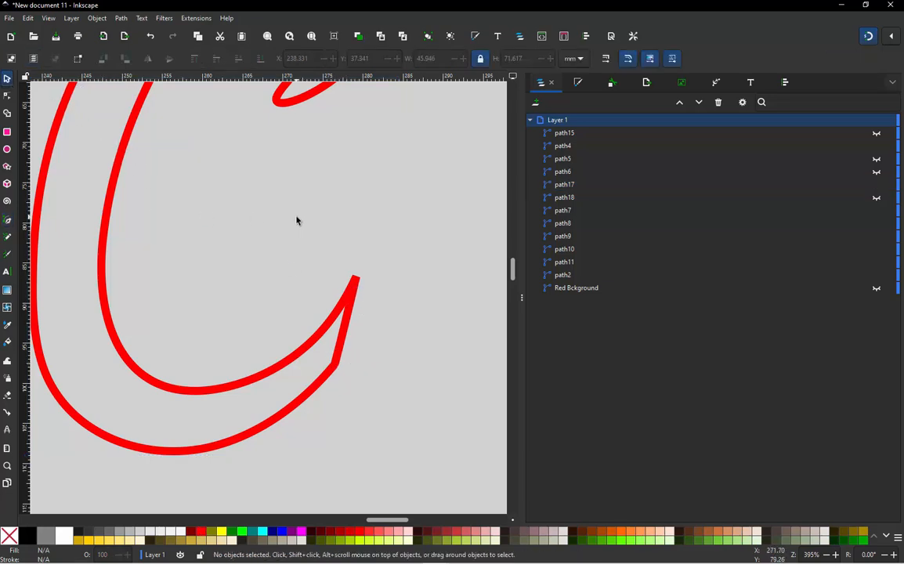
Try moving the two corner nodes of the C's closing edge outward, undoing each move.
double_click(347, 354)
drag(340, 363, 383, 351)
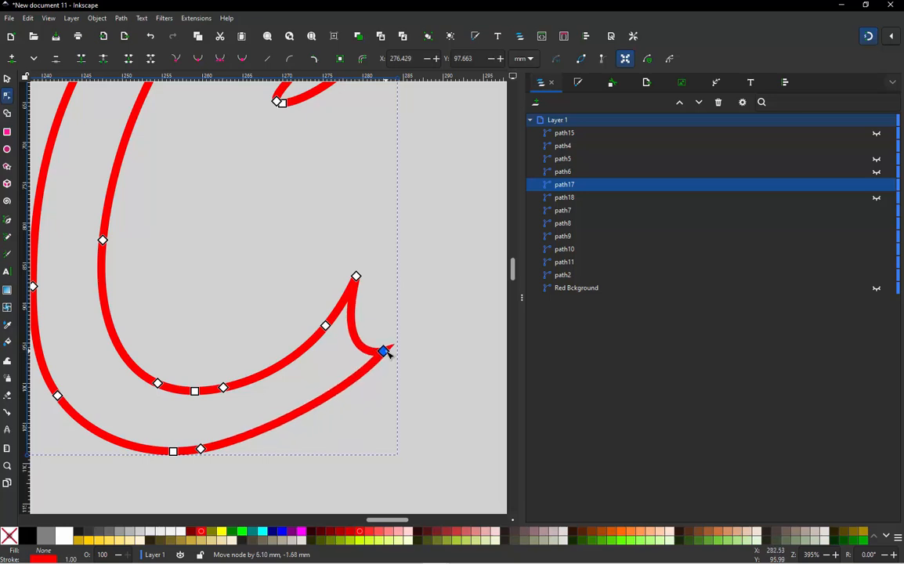
key(ctrl+z)
drag(356, 278, 411, 270)
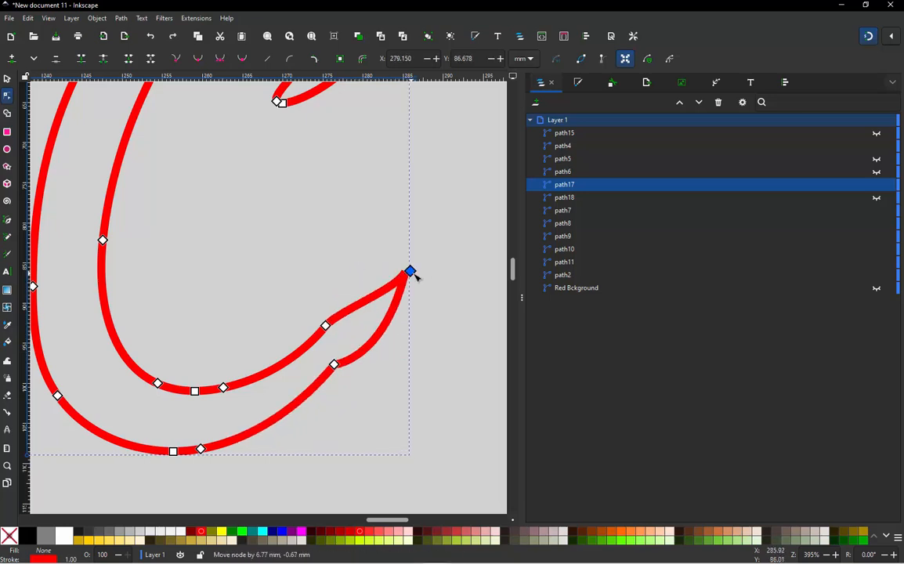
key(ctrl+z)
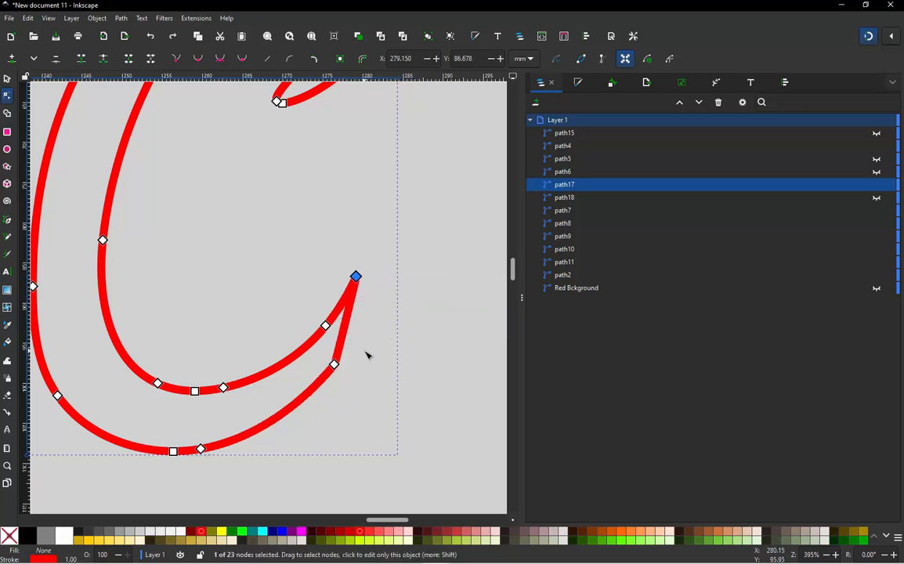
click(362, 278)
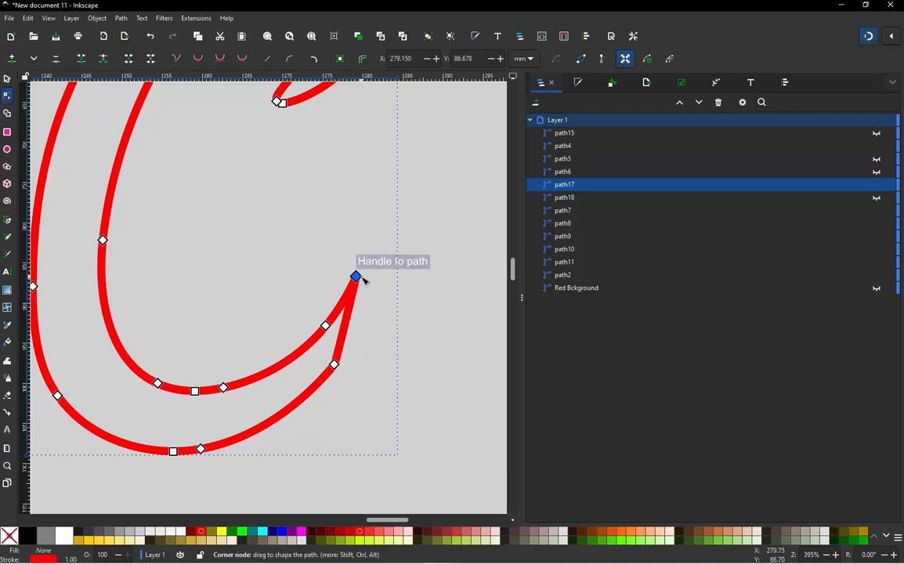
drag(361, 280, 392, 305)
key(ctrl+z)
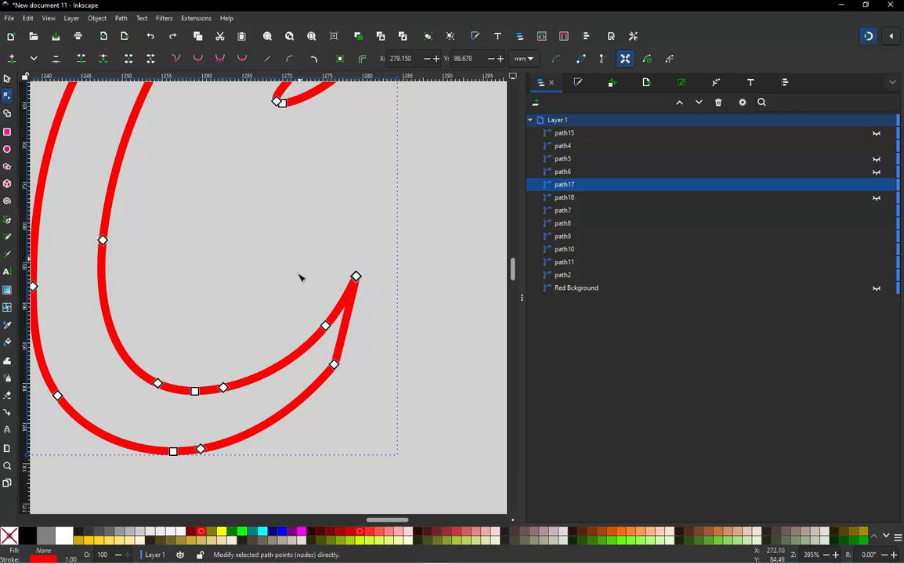
Examine the nodes at the upper tip of the C outline.
scroll(297, 363, down, 2)
scroll(271, 247, up, 2)
scroll(293, 230, up, 2)
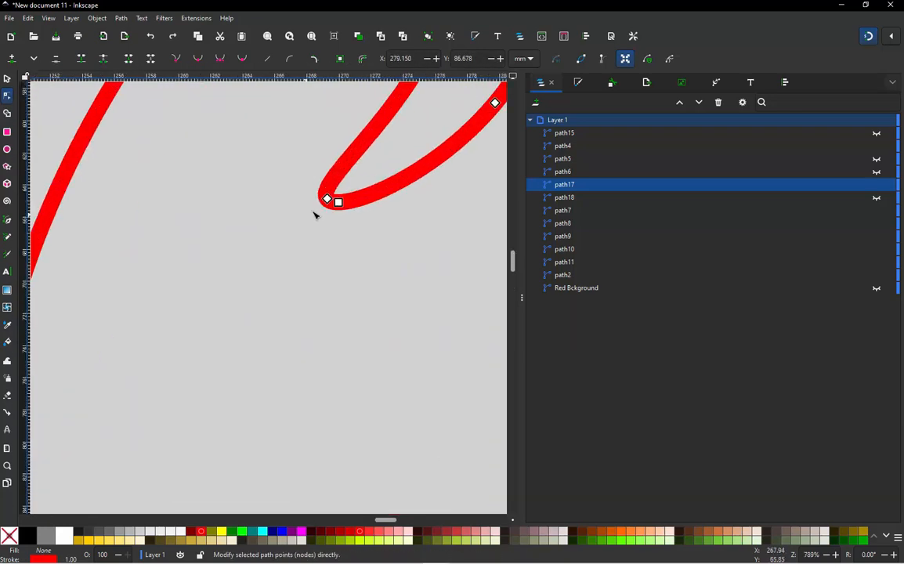
click(327, 200)
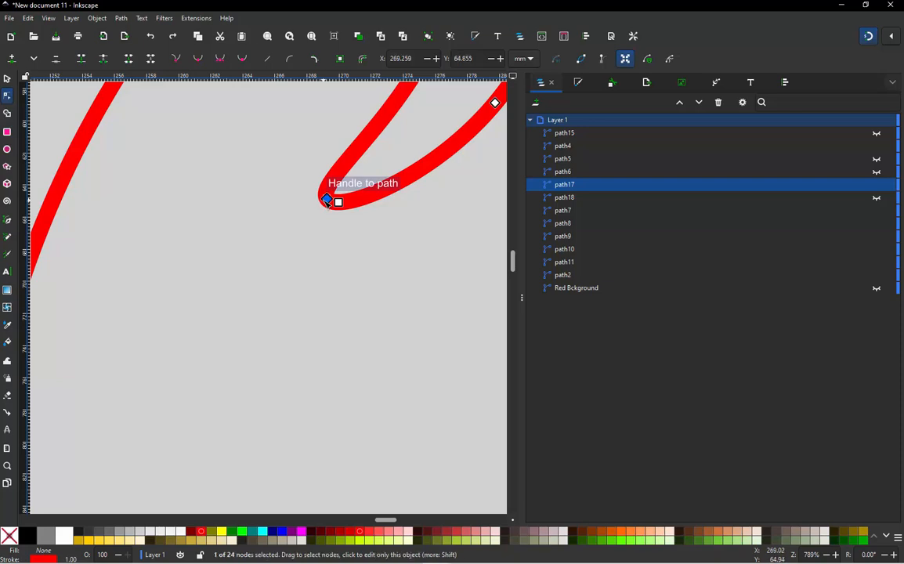
scroll(313, 266, down, 3)
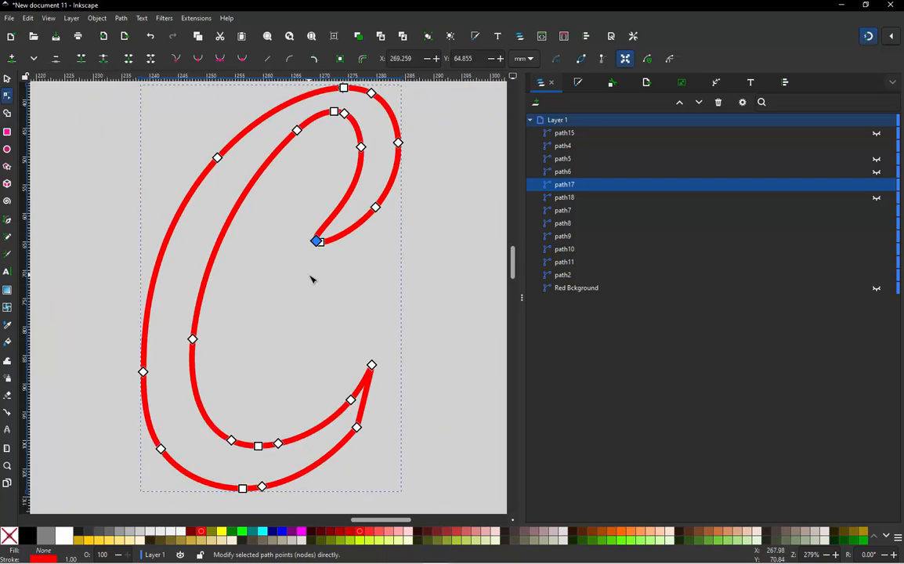
Turn off running stitch along paths for the C outline in the Ink/Stitch Params so it stitches as a satin column, and apply.
click(7, 79)
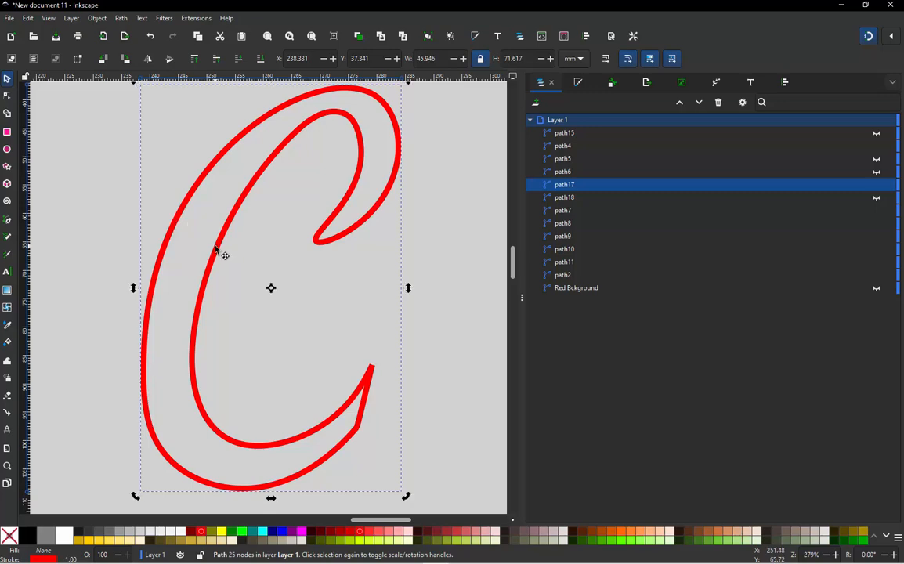
click(155, 247)
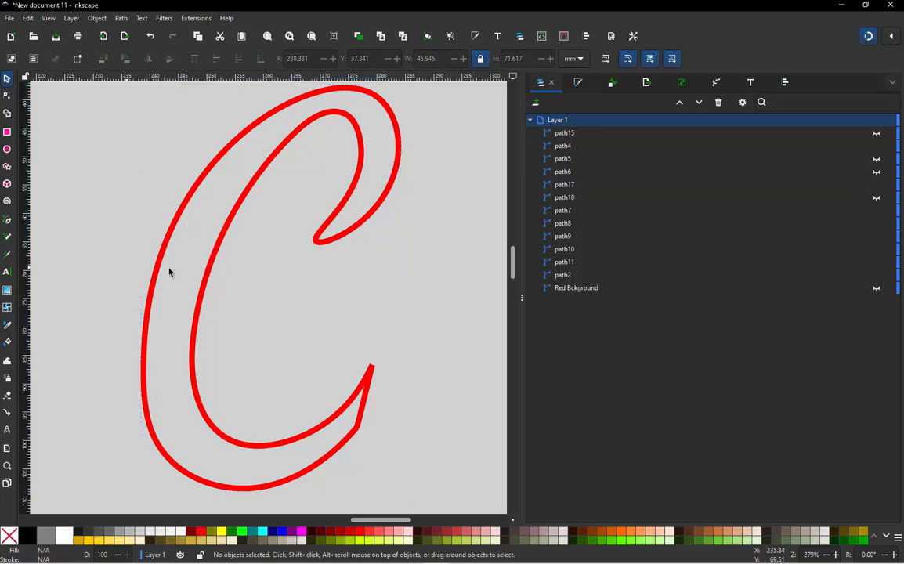
click(207, 281)
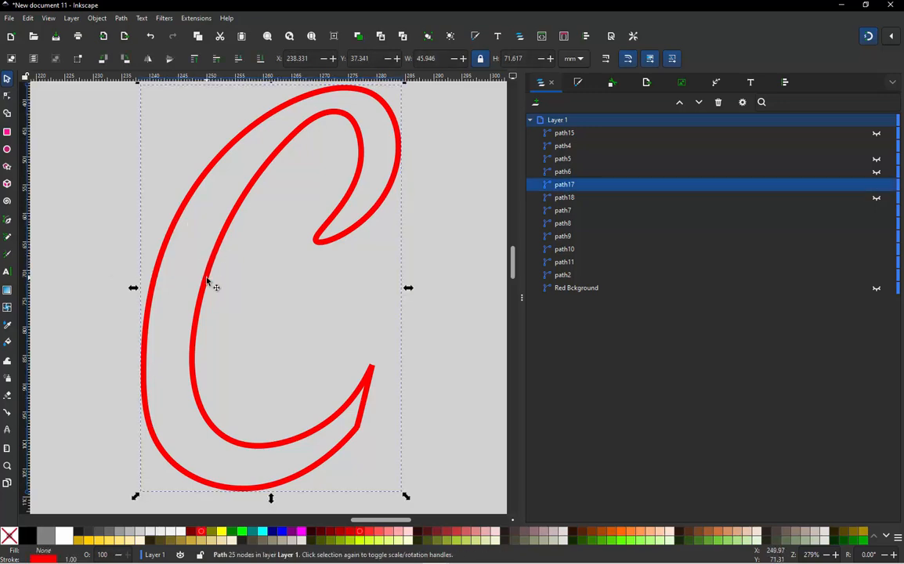
key(ctrl+shift+p)
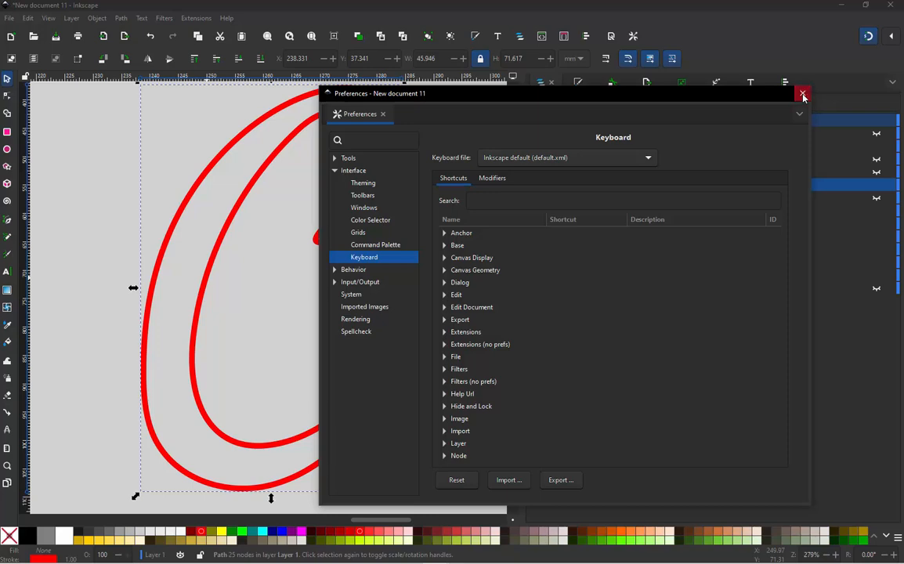
click(801, 94)
key(alt+q)
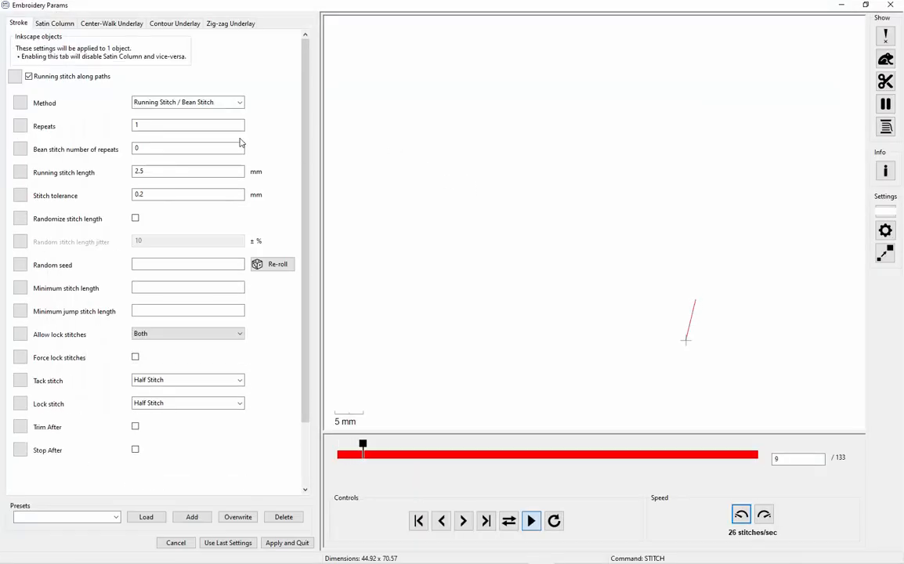
click(83, 78)
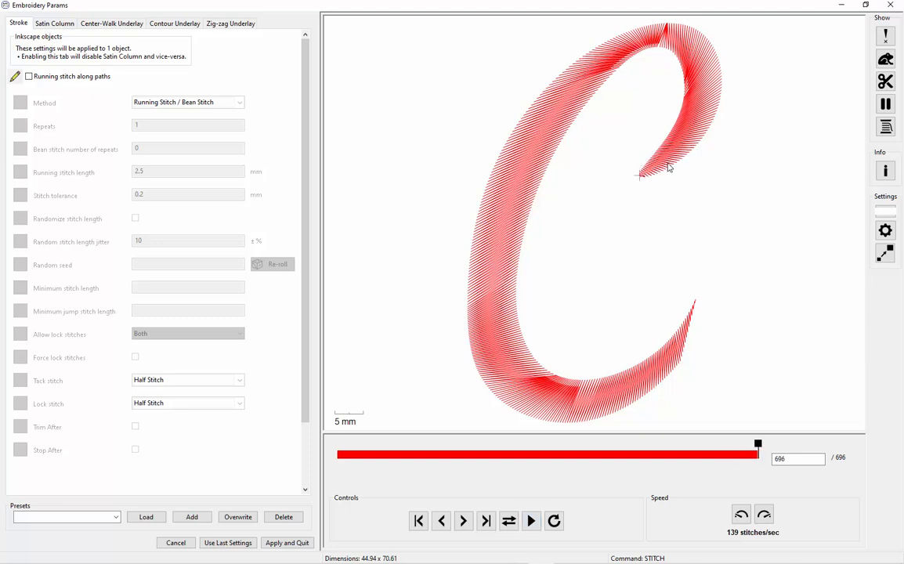
click(289, 544)
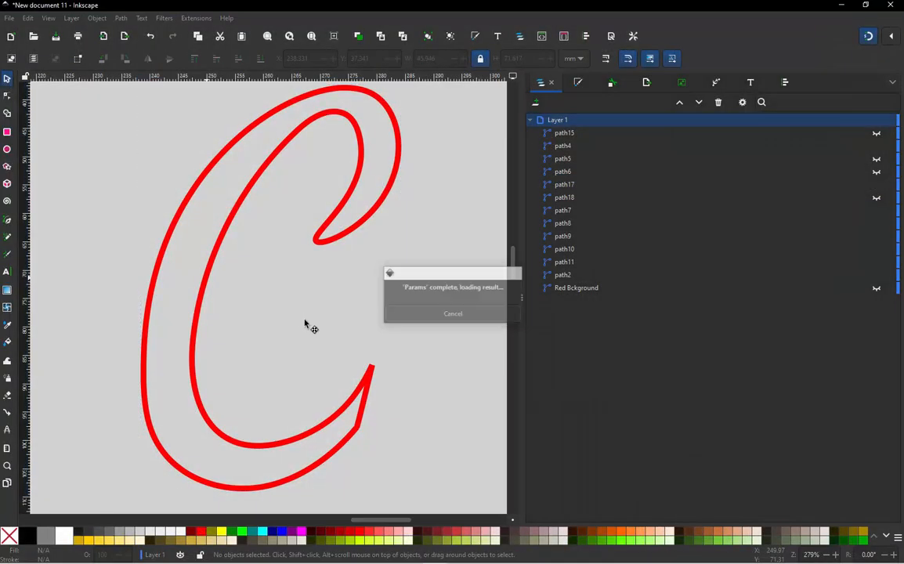
Draw a straight Bezier rung about 8 mm long across both rails near the C's upper tip.
scroll(304, 319, down, 1)
scroll(262, 375, up, 1)
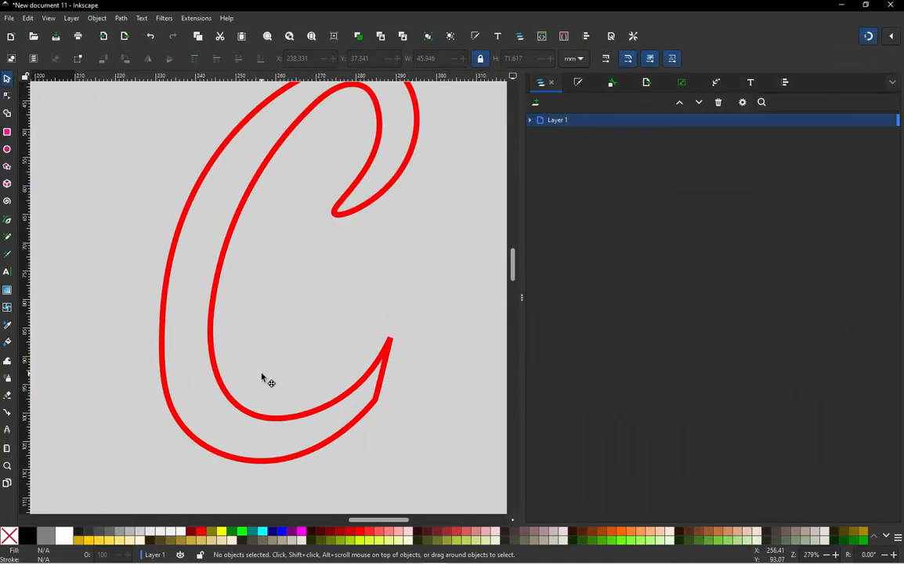
scroll(262, 377, down, 1)
scroll(271, 301, up, 1)
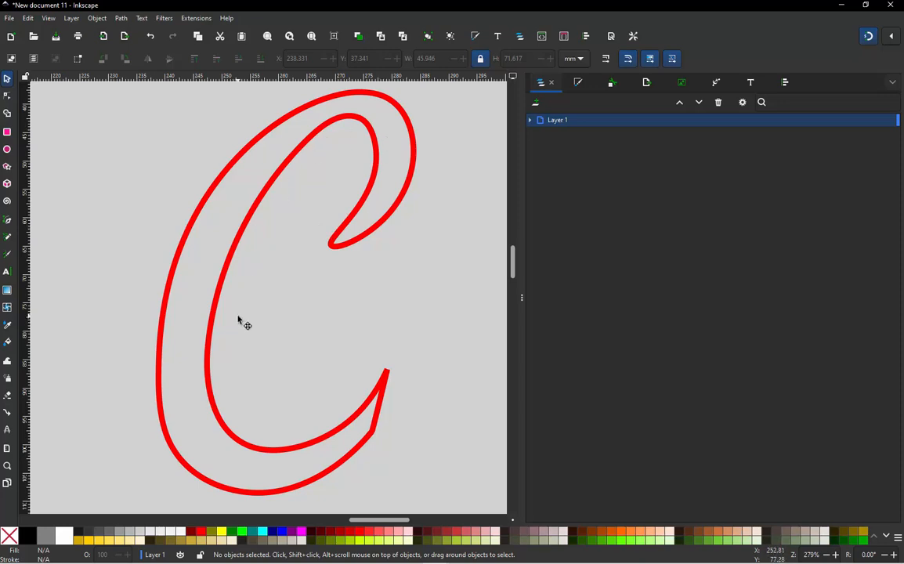
key(b)
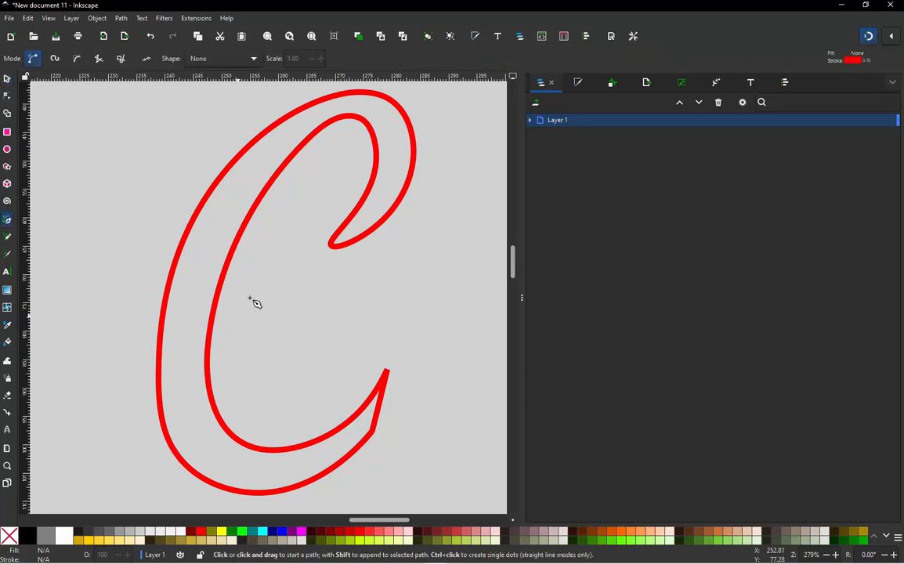
scroll(345, 211, up, 2)
click(343, 212)
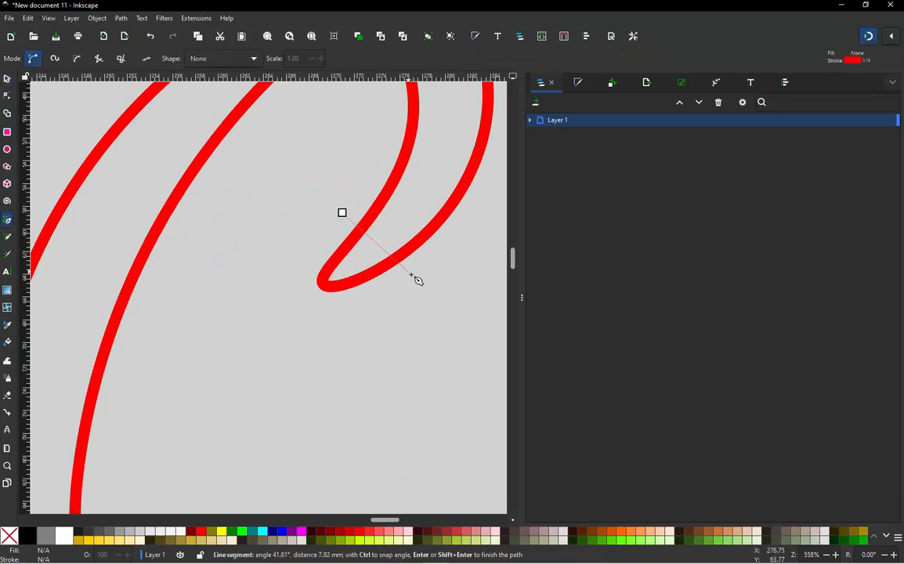
double_click(406, 278)
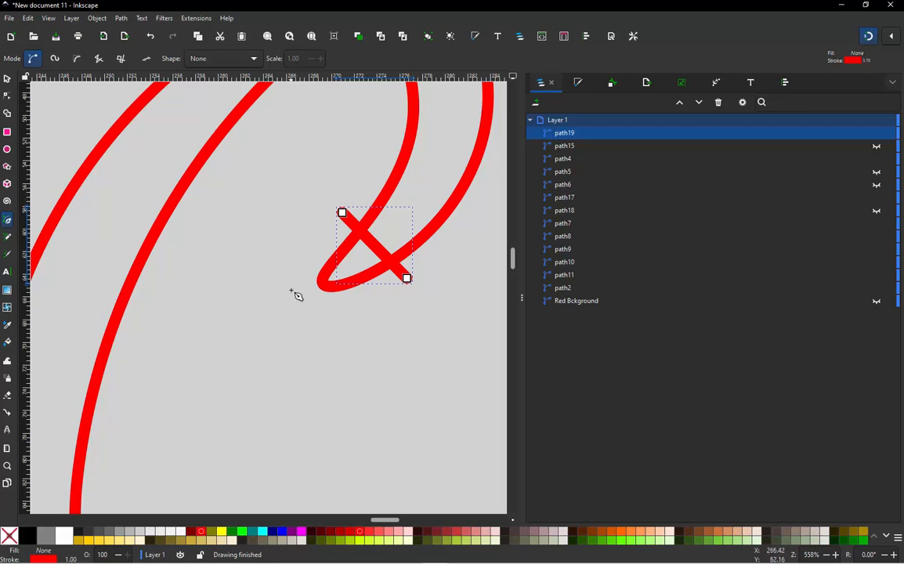
Draw two straight rungs across the C's top curve, one on its outer bend and one about 8 mm long just before the bend.
scroll(294, 294, down, 3)
scroll(364, 185, up, 1)
click(309, 236)
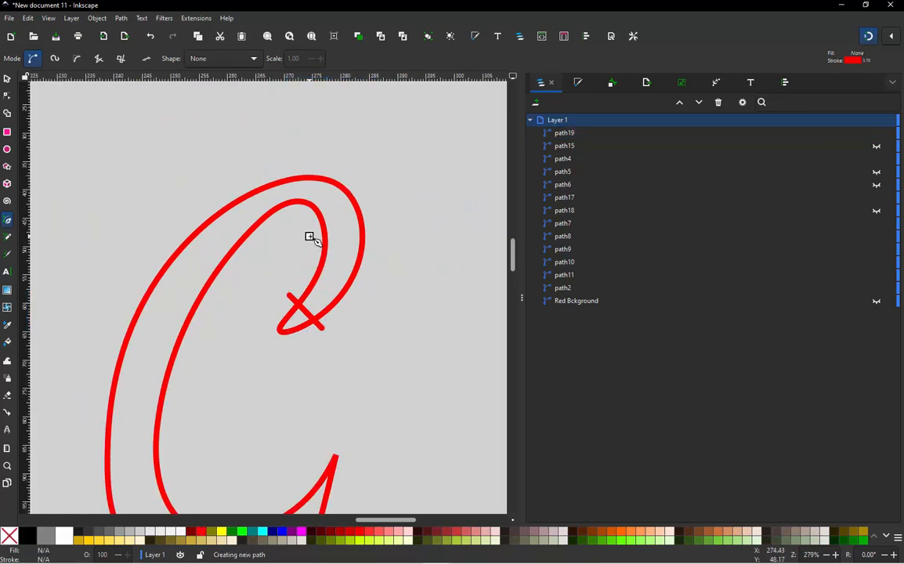
double_click(369, 221)
scroll(289, 203, up, 3)
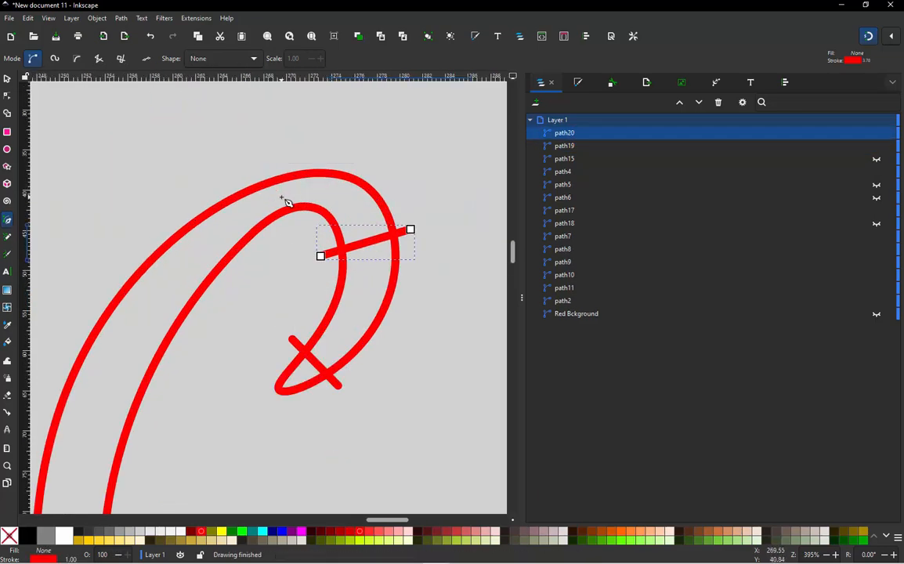
click(295, 473)
click(295, 250)
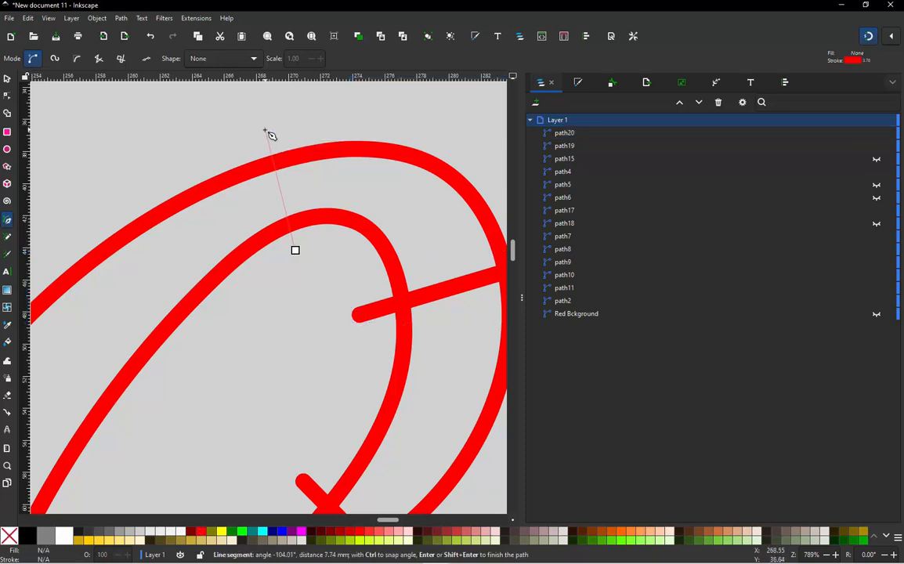
double_click(265, 130)
Draw two rungs across the C's long back: a diagonal one about 14 mm long and a near-horizontal one about 15 mm long below it.
scroll(255, 208, down, 3)
scroll(145, 232, up, 1)
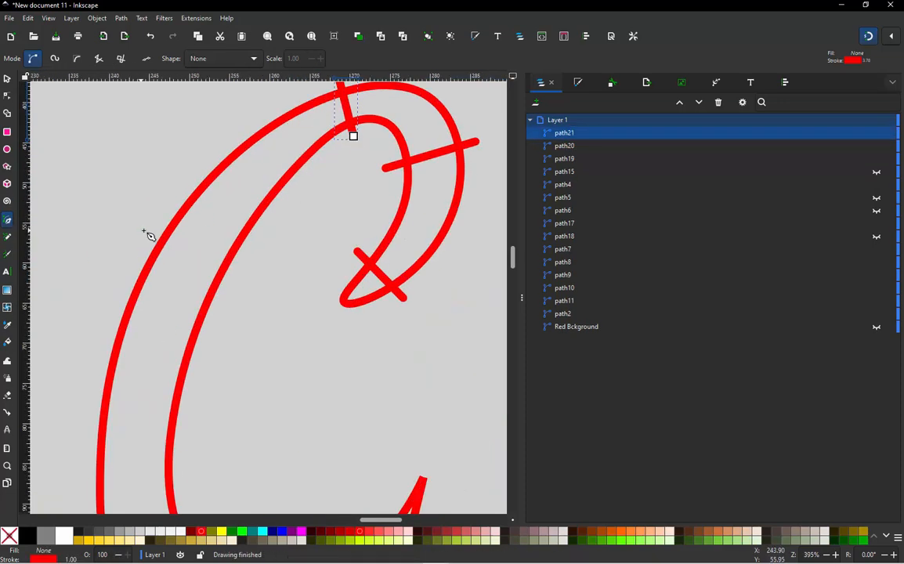
click(179, 177)
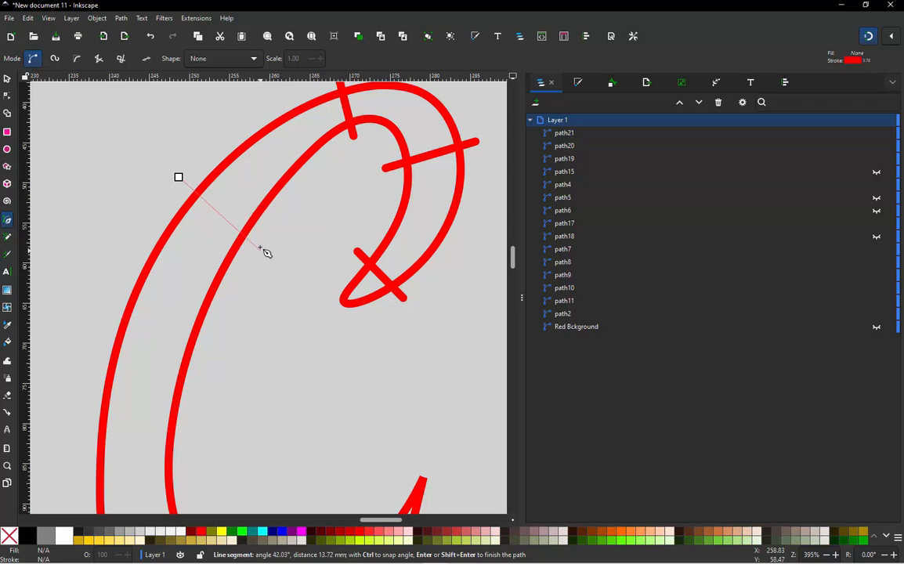
double_click(258, 246)
scroll(258, 196, down, 3)
scroll(192, 263, up, 2)
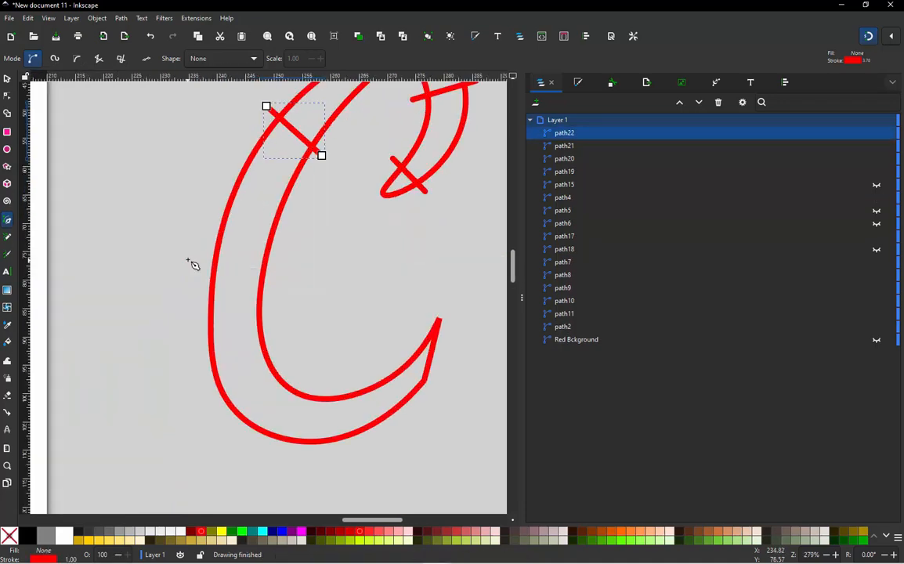
click(198, 248)
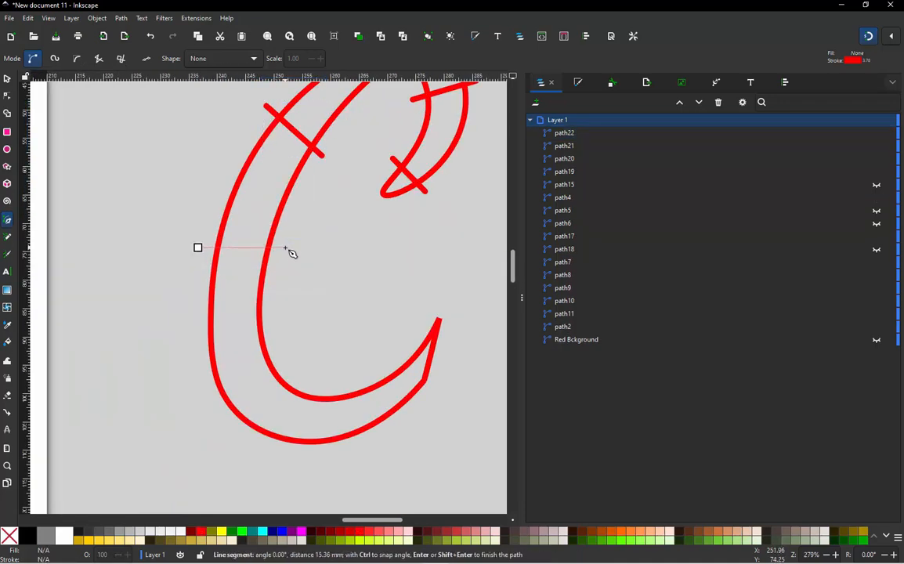
double_click(285, 248)
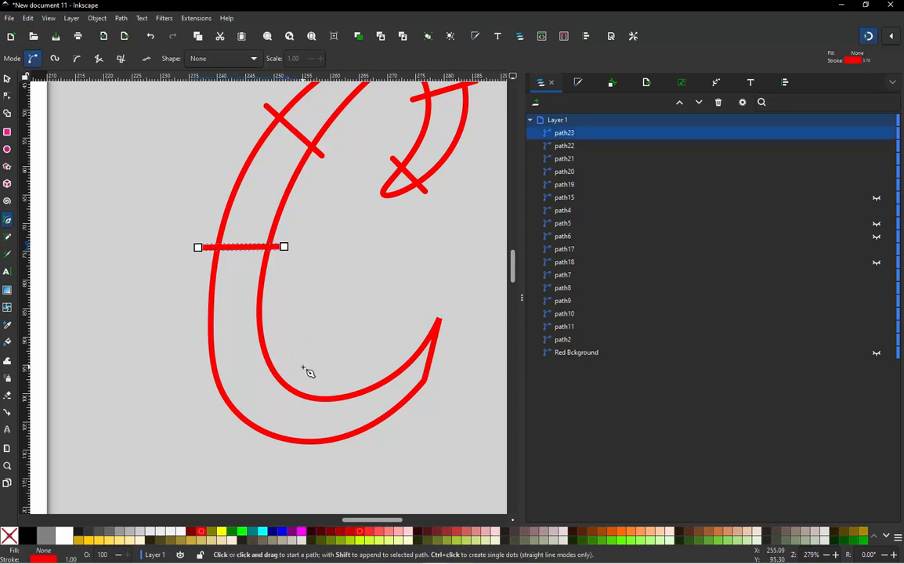
Draw two rungs across the C's lower curve: a diagonal one at the bottom bend and one about 9.5 mm long near the lower tip.
click(303, 366)
double_click(258, 448)
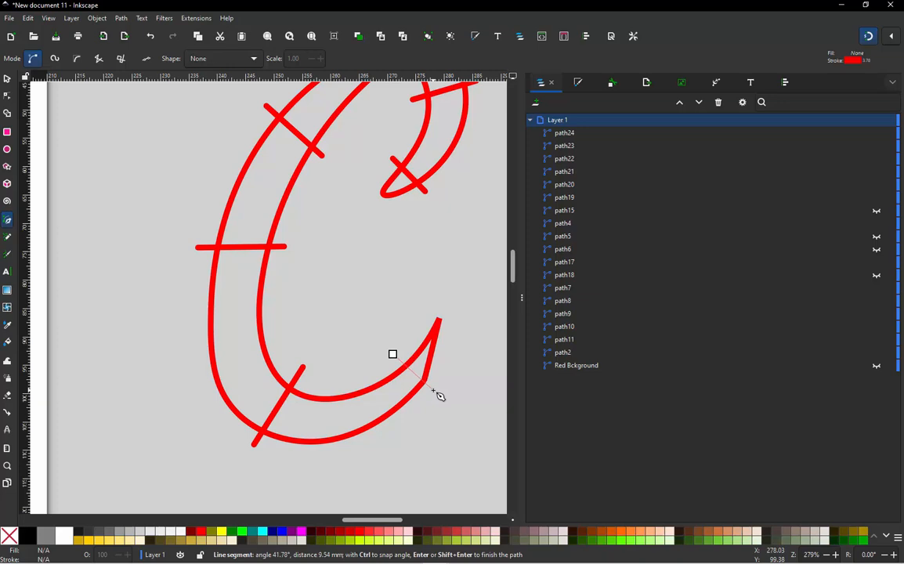
double_click(432, 393)
scroll(339, 407, down, 1)
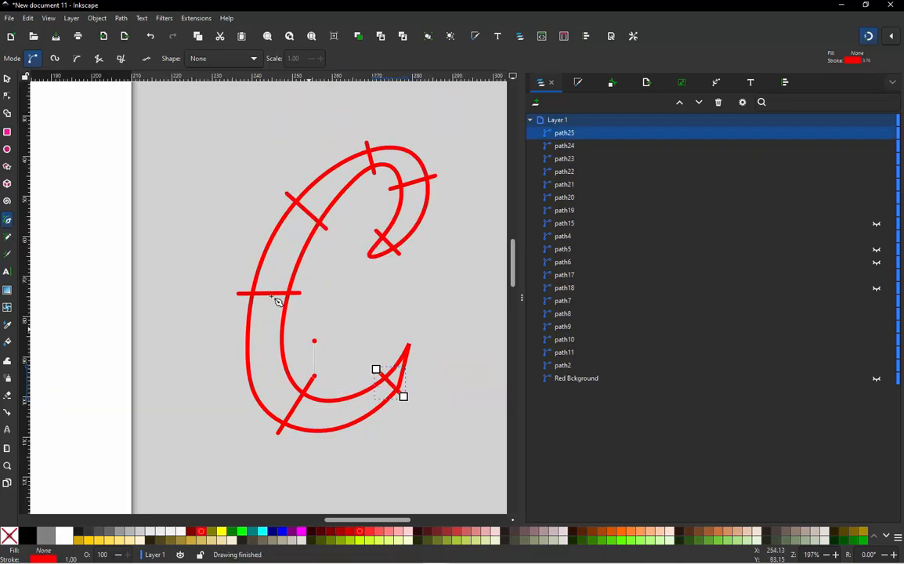
Select the C outline together with its seven rungs and combine them into one path.
click(8, 80)
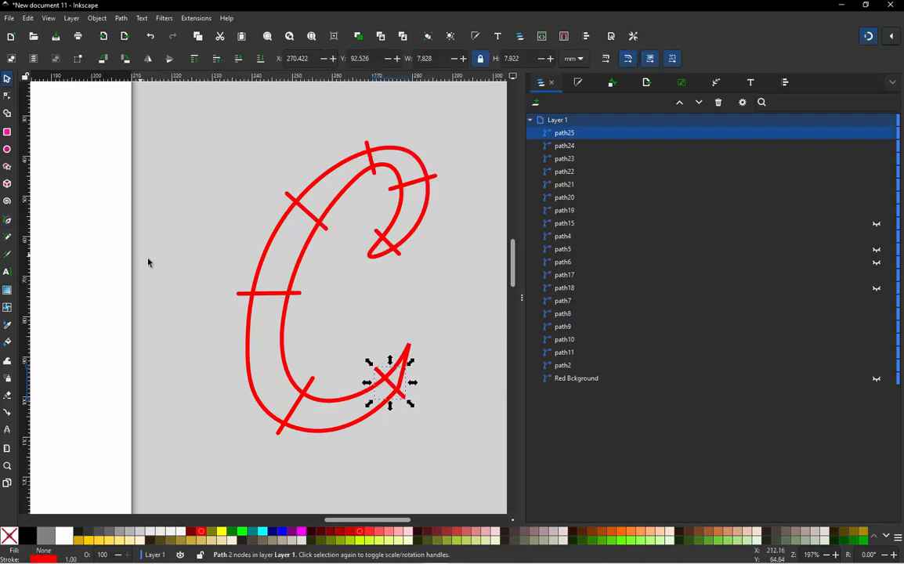
click(205, 283)
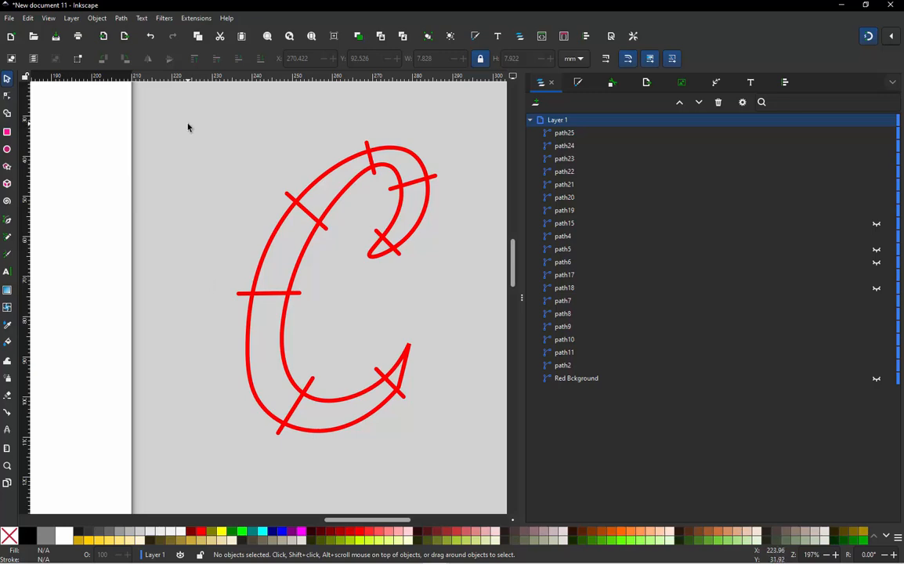
mouse_move(188, 127)
mouse_down()
mouse_move(402, 411)
mouse_move(463, 463)
mouse_up()
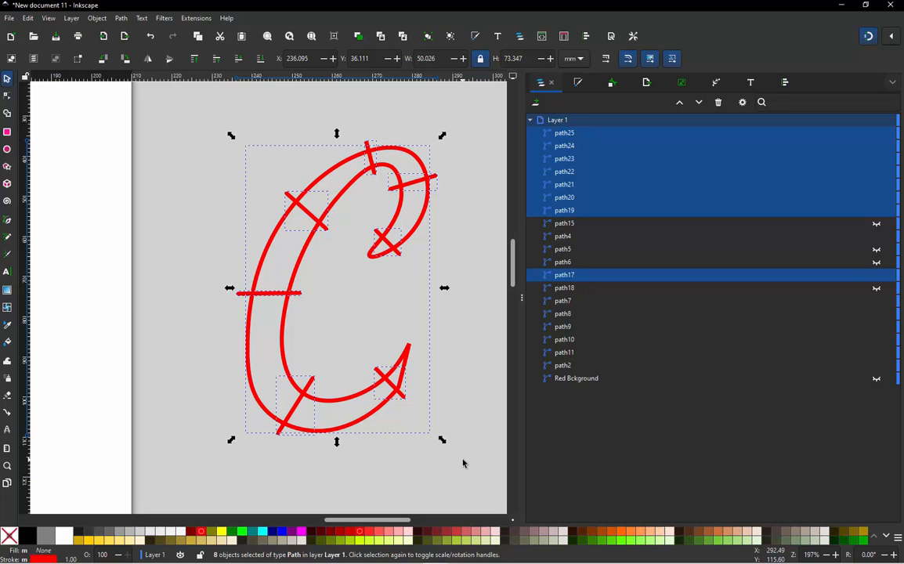
key(ctrl)
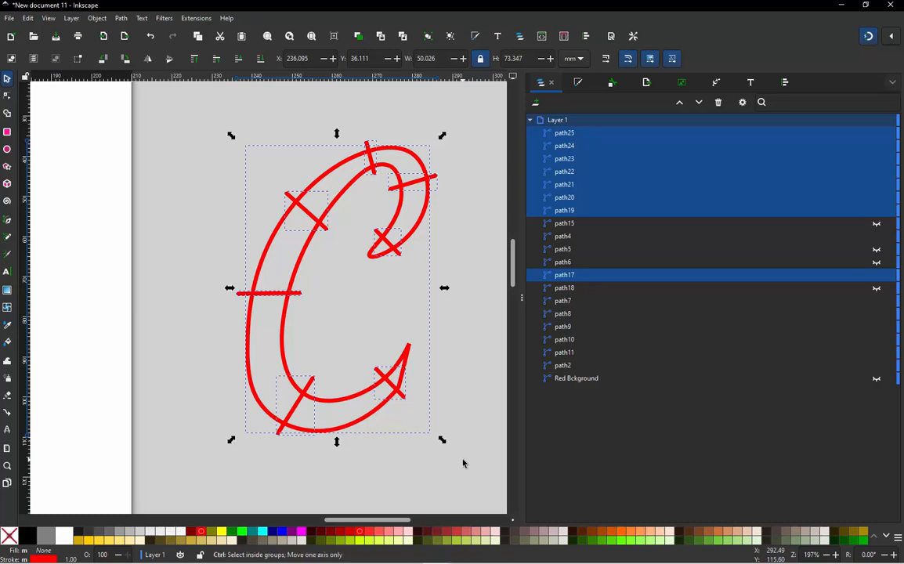
key(ctrl+k)
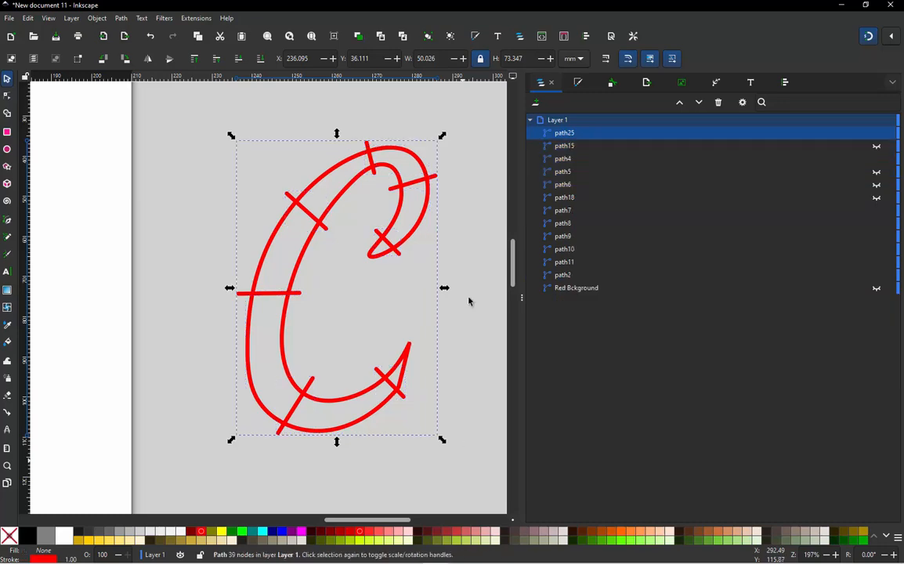
Disable running stitch along paths for the combined C in the Ink/Stitch Params and apply the settings.
key(ctrl+alt+p)
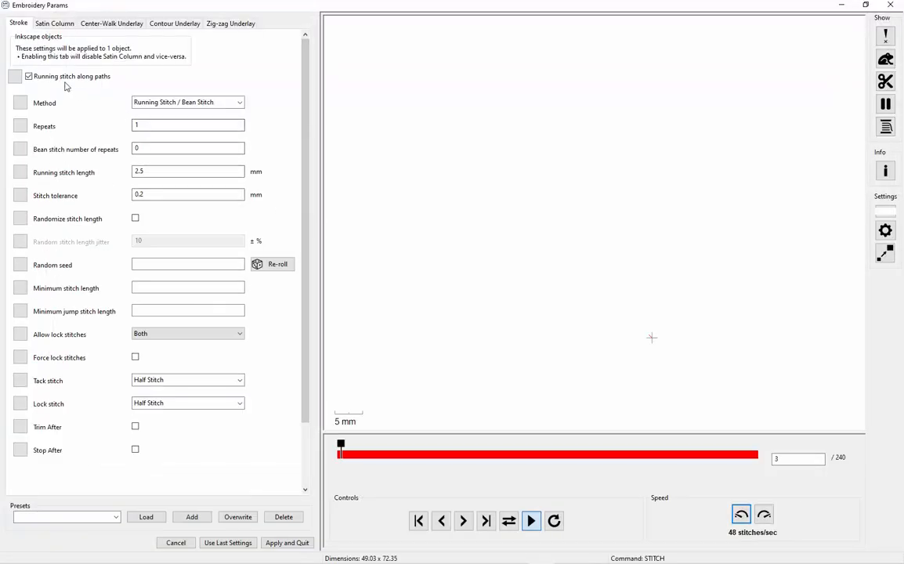
click(63, 76)
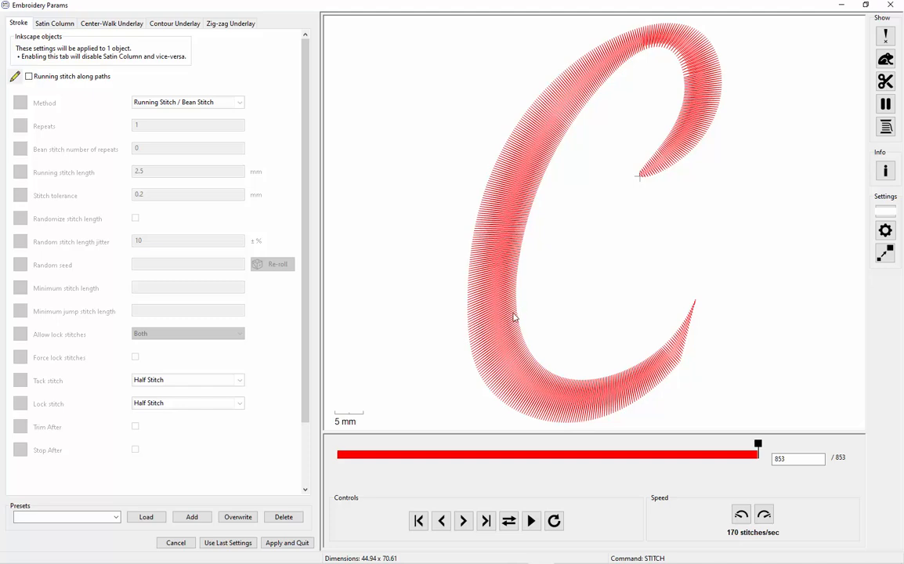
click(310, 542)
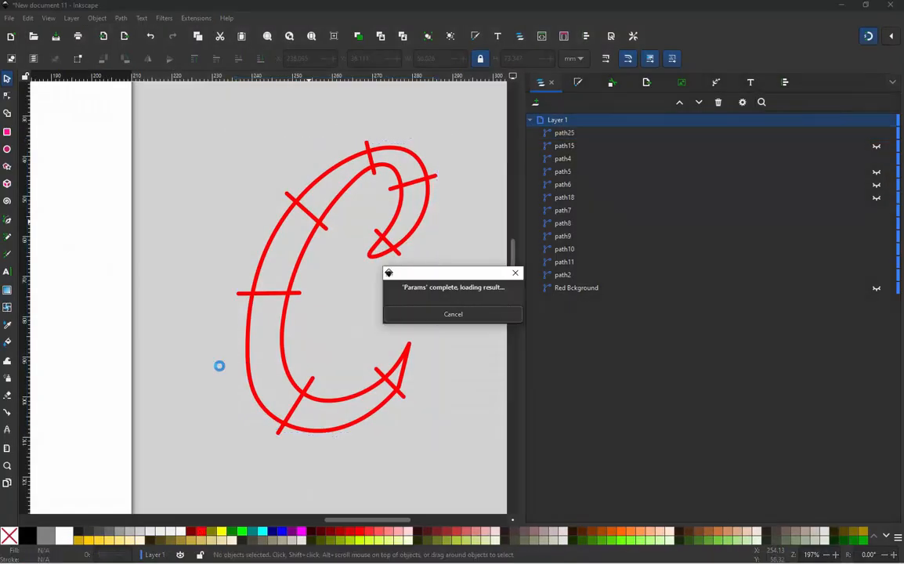
Draw an extra straight rung about 12 mm long from the C's inner rail past its outer rail, below the near-horizontal rung.
key(b)
click(284, 337)
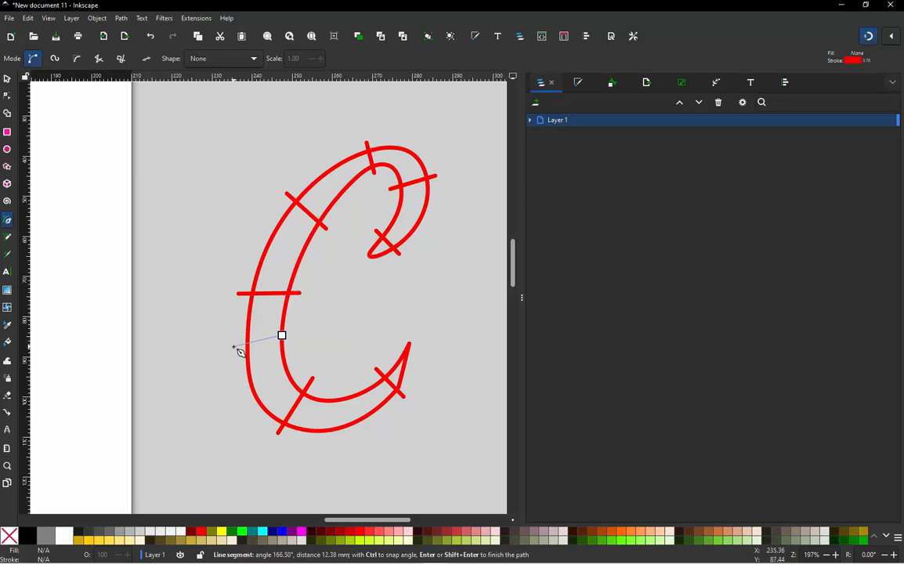
double_click(234, 347)
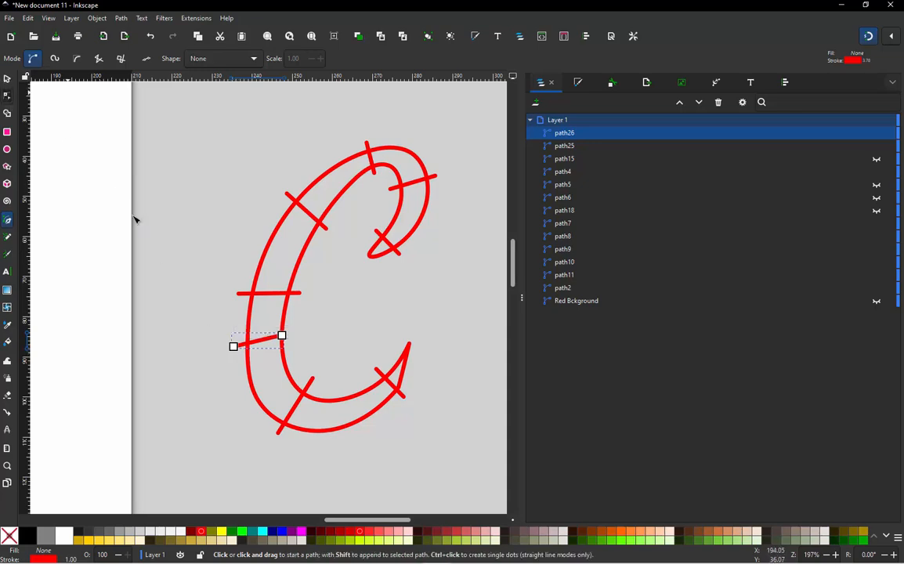
Shift both ends of the extra rung so it crosses both rails of the C, and combine it with the C path.
key(n)
mouse_move(282, 337)
mouse_down()
mouse_move(306, 352)
mouse_move(296, 345)
mouse_up()
drag(232, 350, 236, 355)
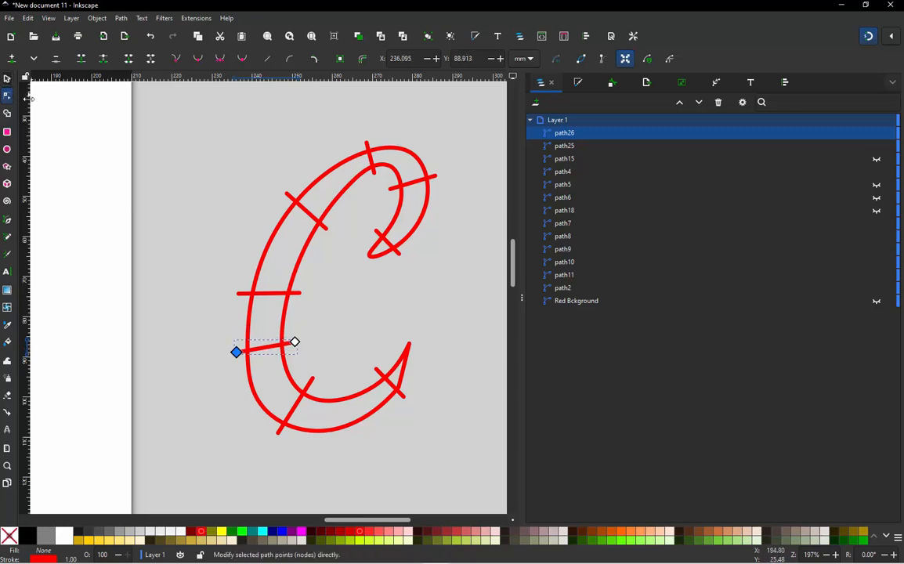
click(7, 79)
mouse_move(162, 111)
mouse_down()
mouse_move(447, 443)
mouse_move(482, 469)
mouse_up()
key(ctrl+k)
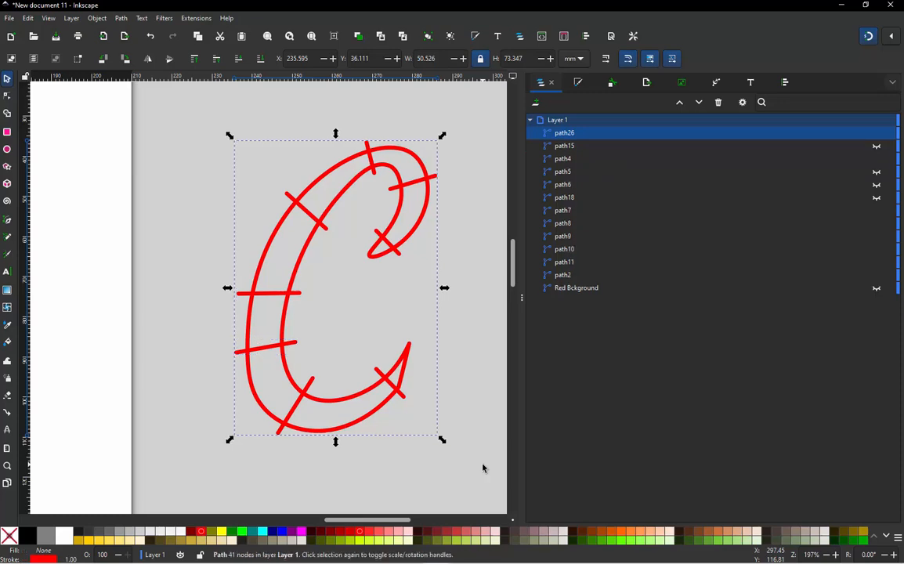
Turn off running stitch along paths for the recombined C in the Ink/Stitch Params and apply the settings.
key(ctrl+shift+p)
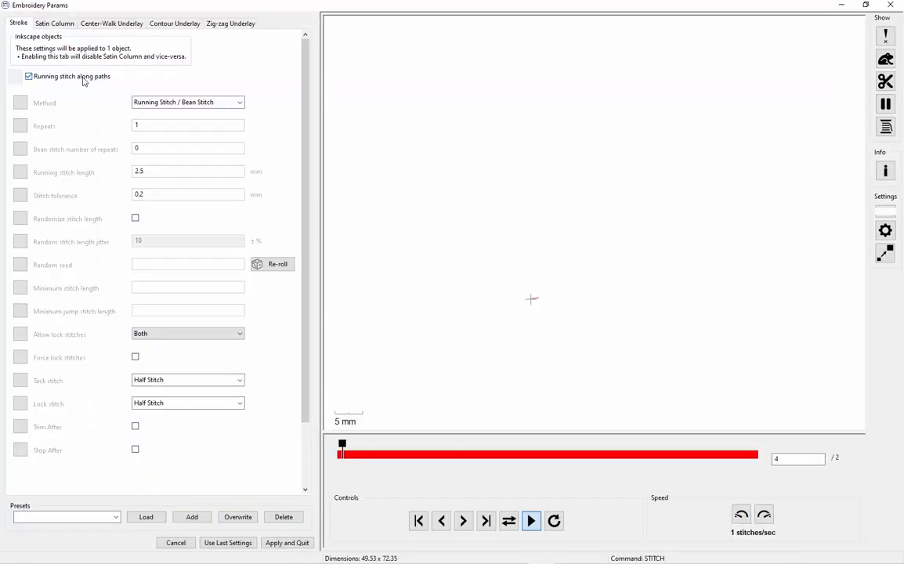
click(81, 79)
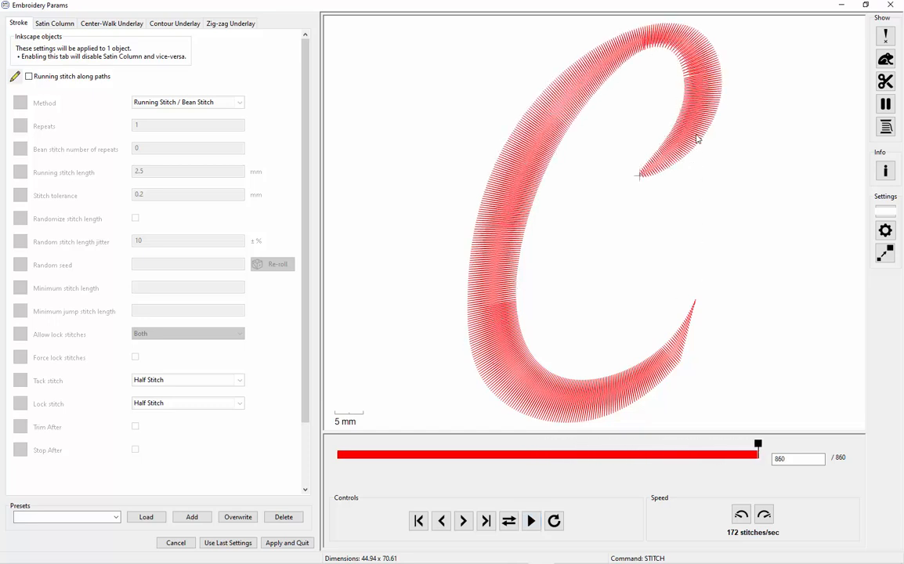
click(298, 542)
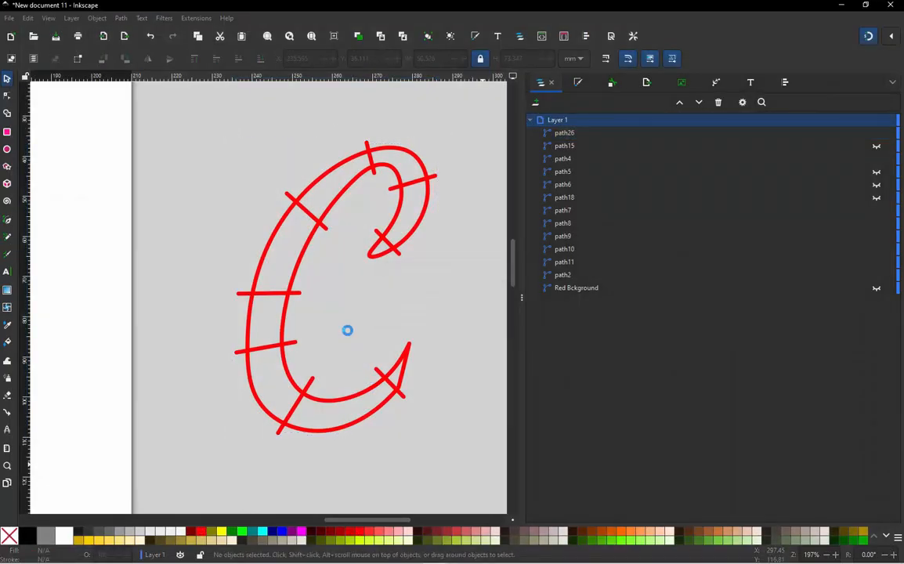
Hide the finished C path and make path5, path6 and path18 visible again.
click(877, 134)
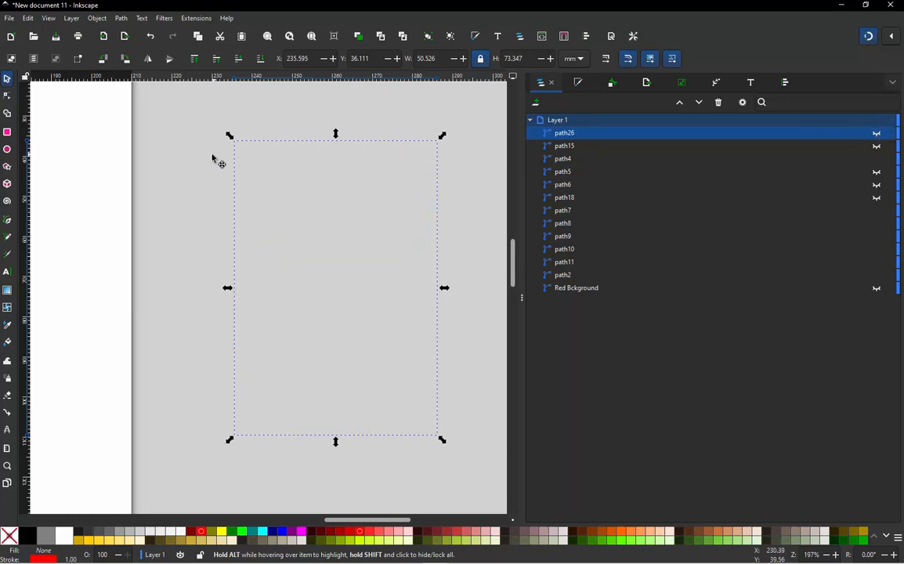
click(222, 194)
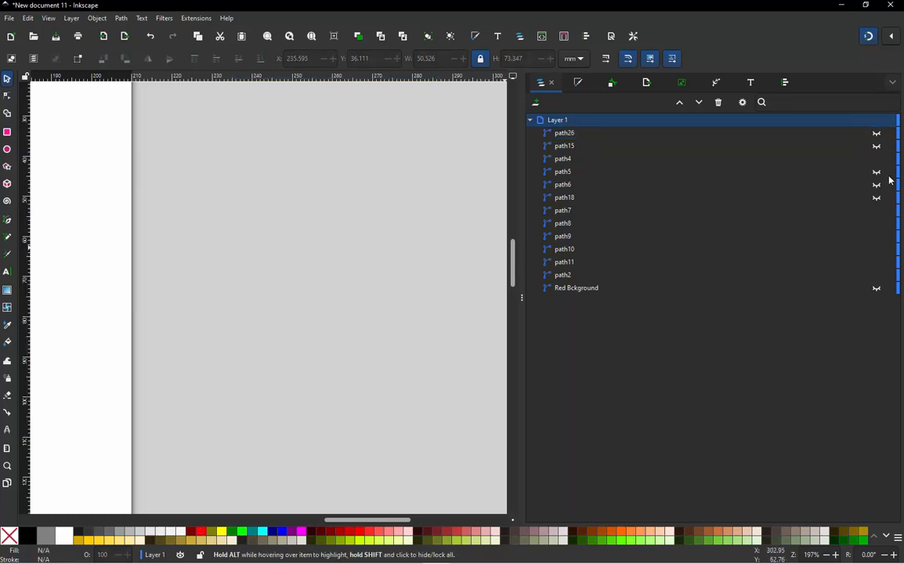
click(877, 197)
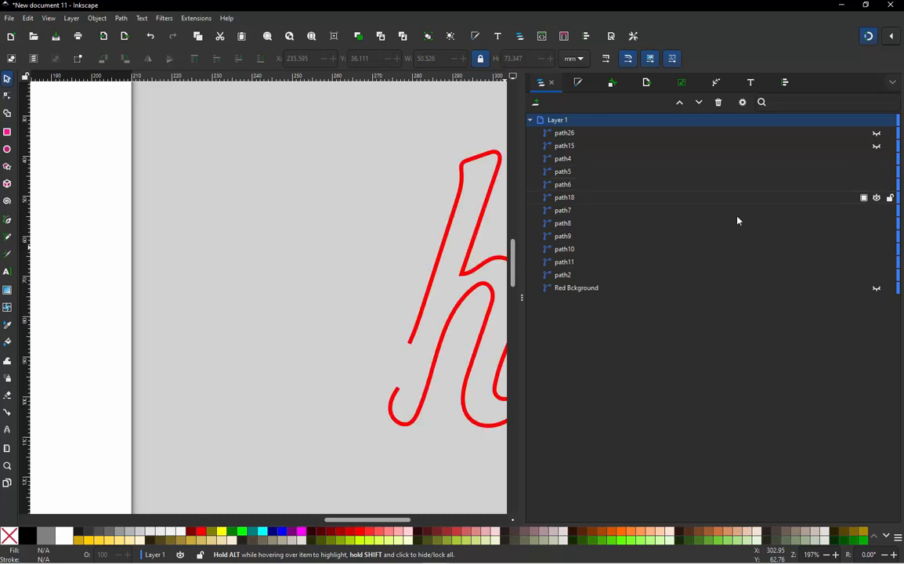
Select the swash outline beneath the f and s and hide it.
scroll(226, 270, down, 3)
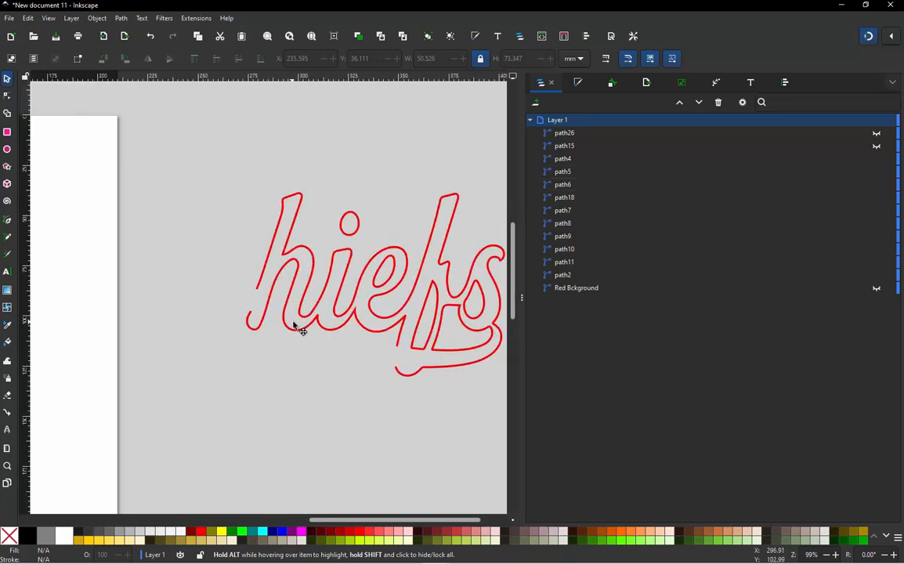
scroll(295, 324, down, 1)
scroll(395, 317, up, 1)
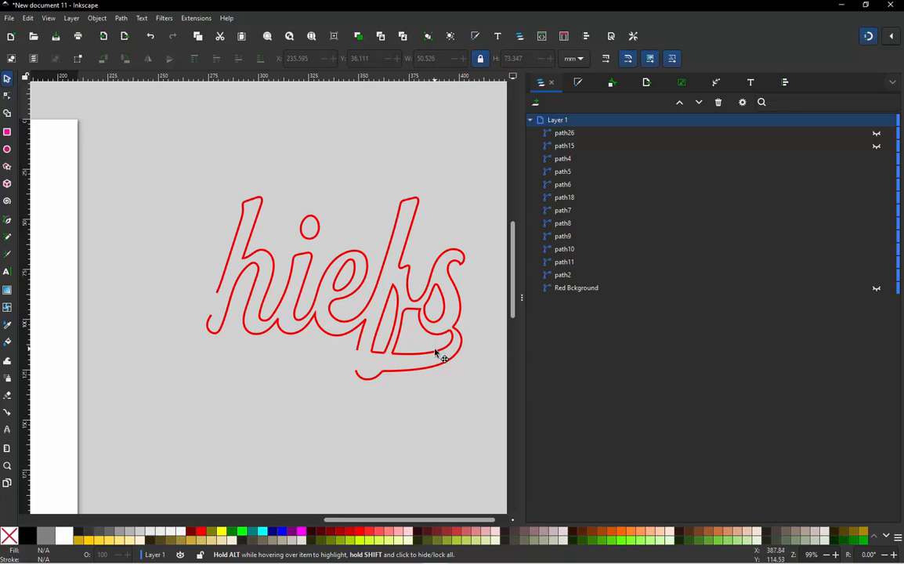
click(437, 355)
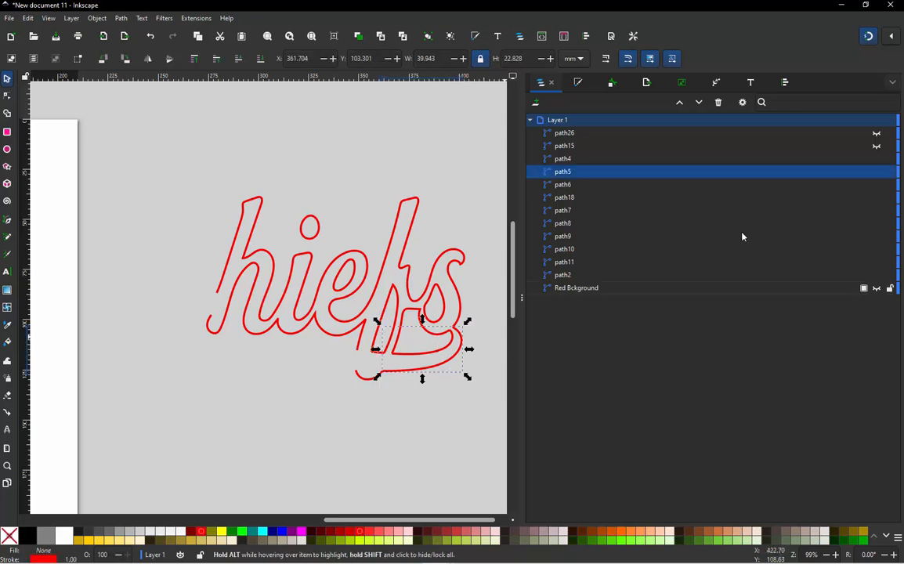
click(878, 173)
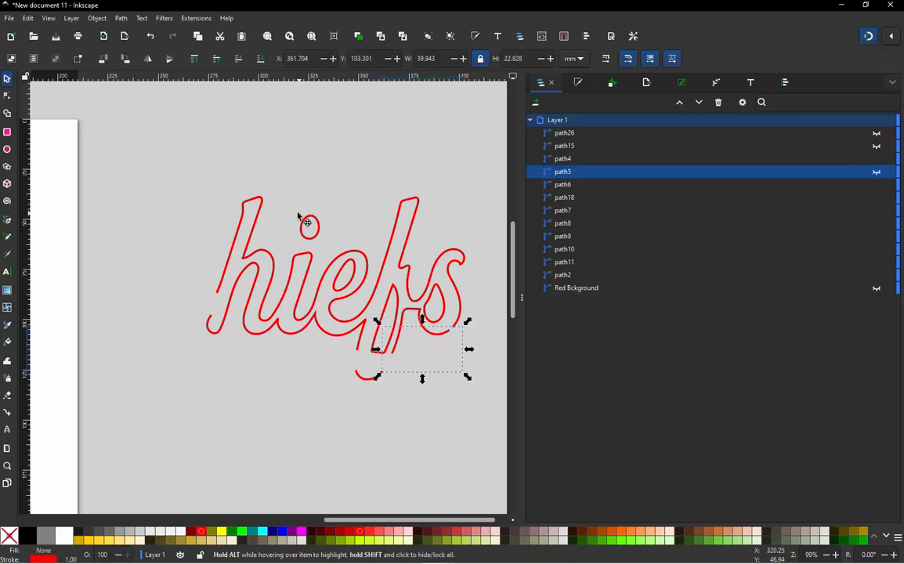
Add a node to the upper lettering outline on the stroke joining the h to the i, and break the path there.
click(254, 206)
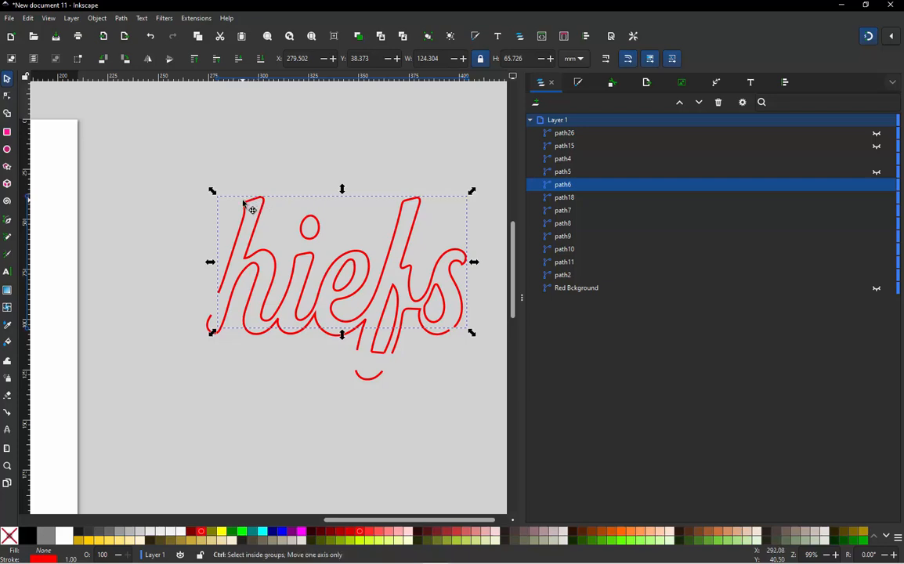
click(155, 252)
ctrl+scroll(261, 313, up, 3)
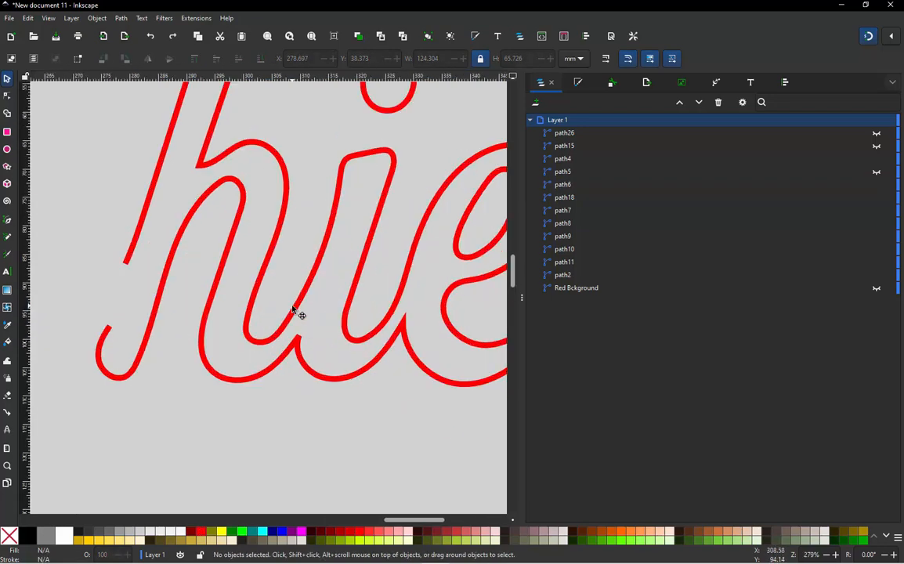
double_click(322, 260)
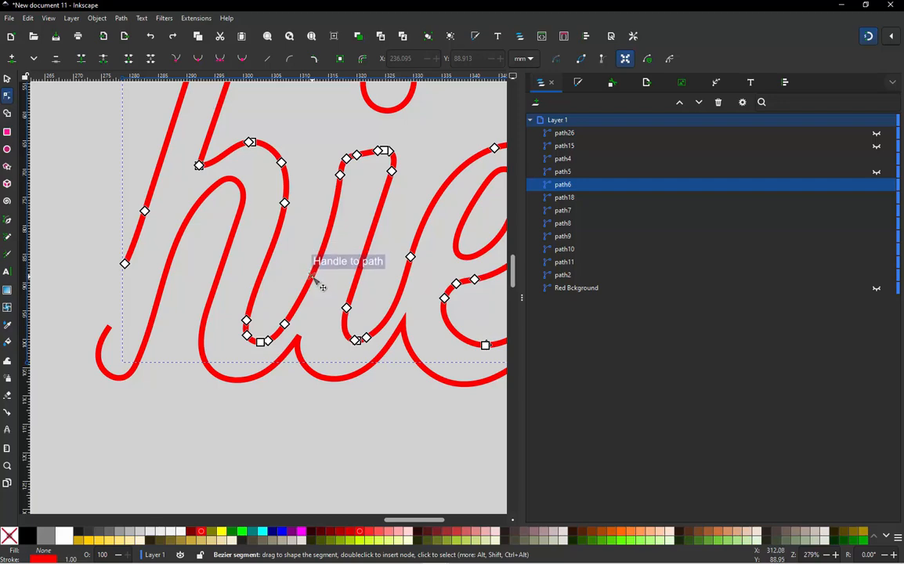
double_click(312, 276)
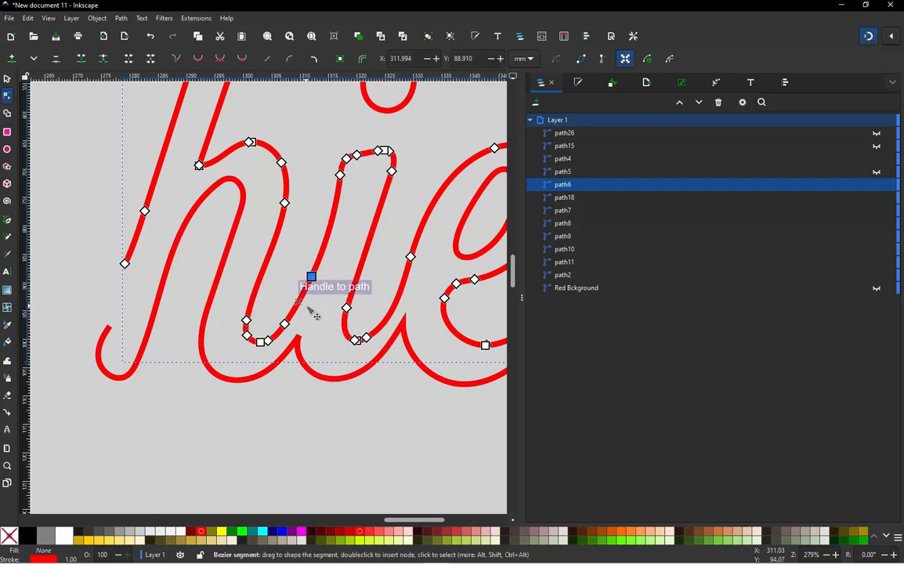
key(shift+c)
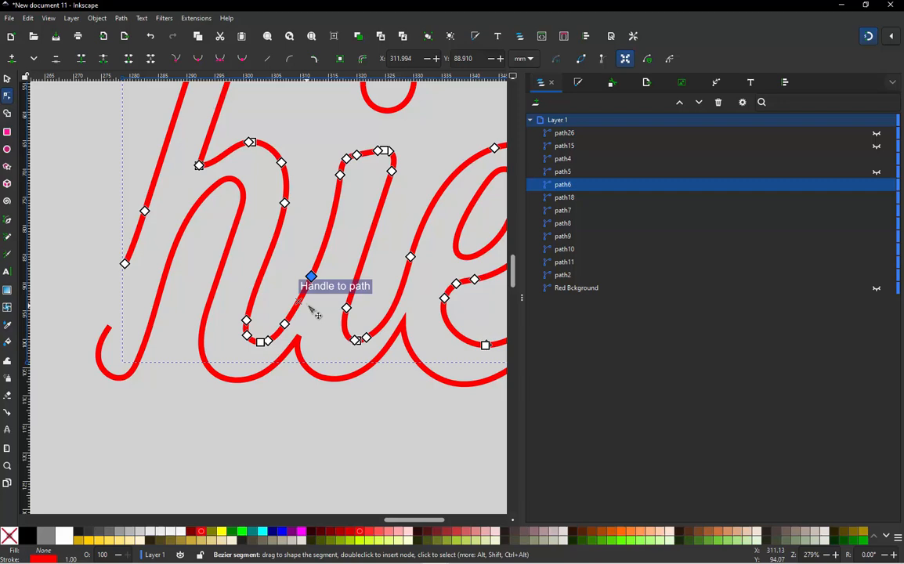
Examine the node at the notch between the h and the i on the lower lettering outline.
click(7, 80)
click(288, 388)
double_click(298, 339)
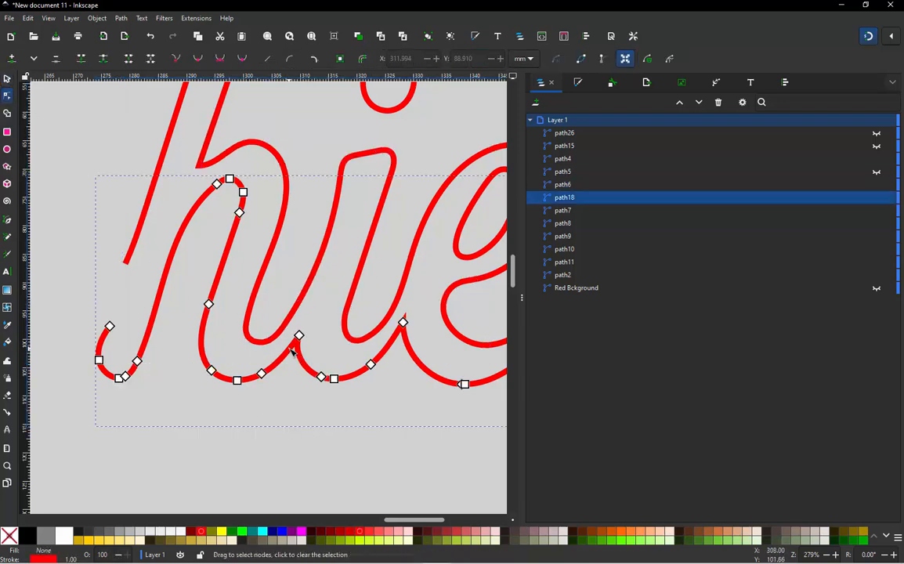
click(299, 336)
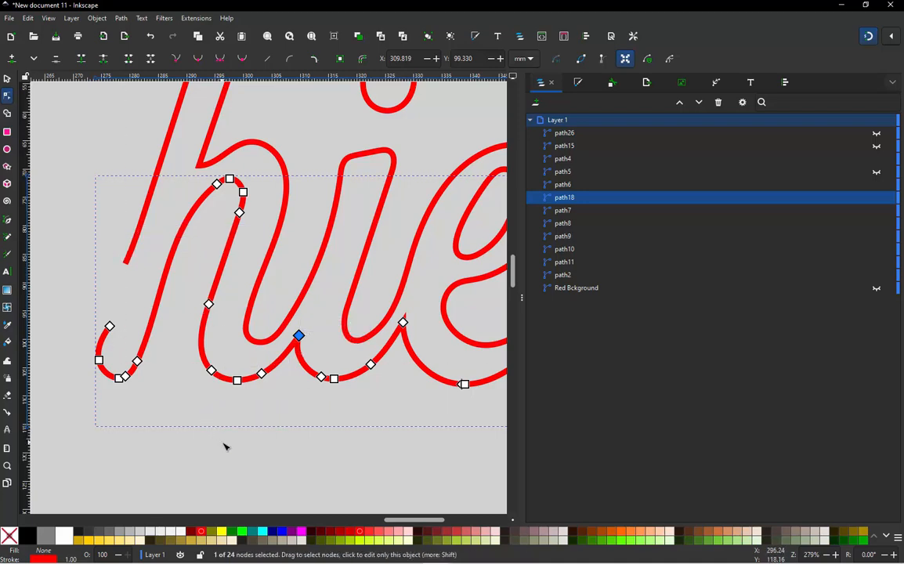
key(Escape)
click(299, 337)
click(6, 84)
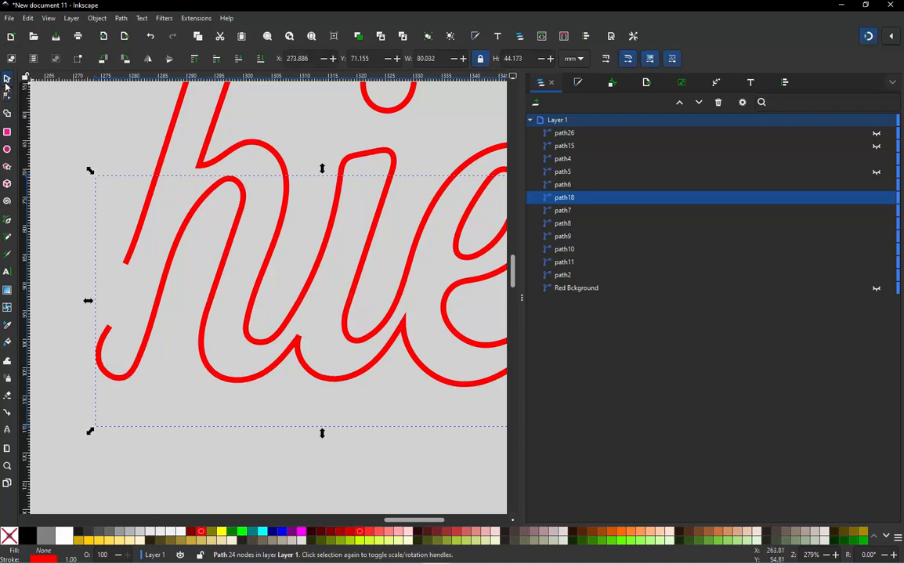
Break the upper lettering outline apart into separate paths at the split between the h and the i.
click(95, 137)
click(287, 190)
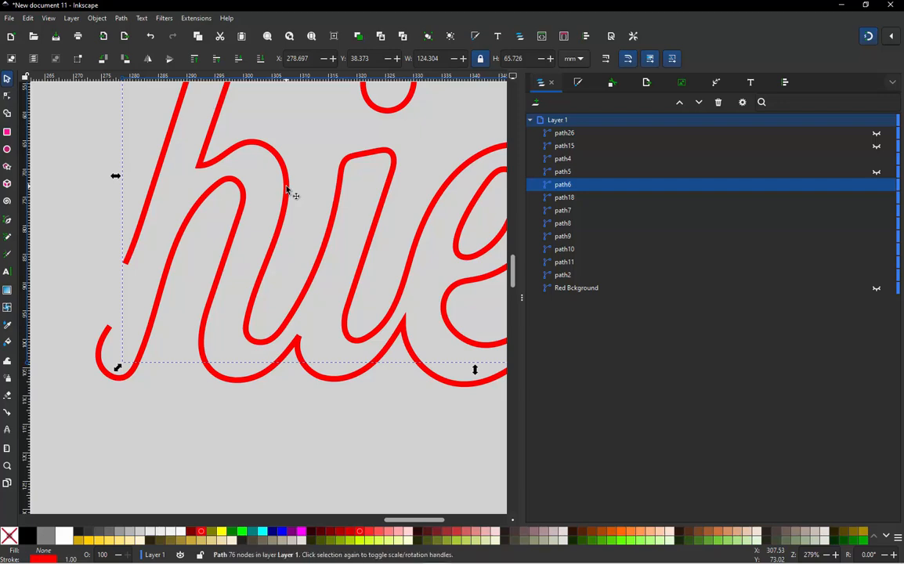
key(ctrl+shift+k)
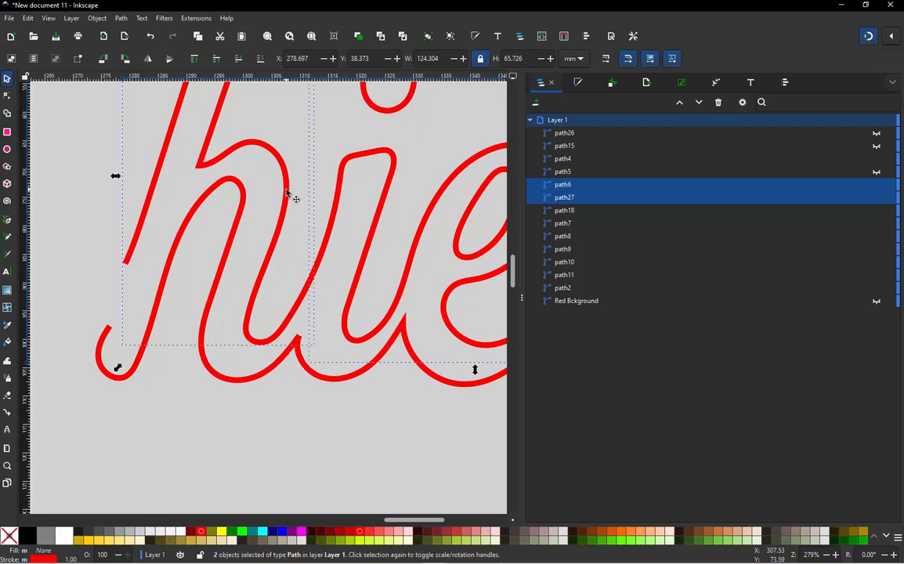
Test whether the h's upper outline moves separately from the neighbouring lettering, and undo the move.
click(224, 415)
click(253, 308)
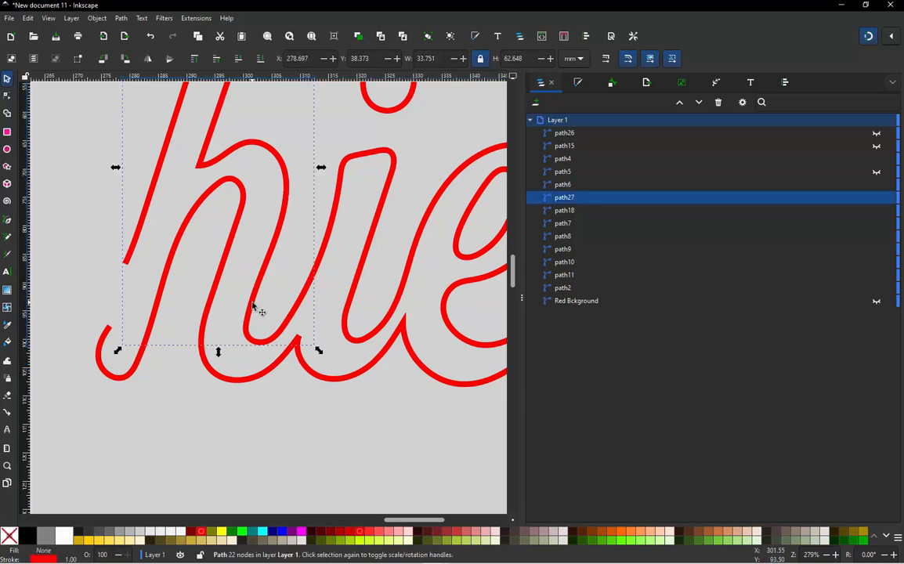
drag(253, 308, 197, 293)
key(ctrl+z)
Break apart the long lower outline path beneath the h and i into separate paths.
click(253, 384)
mouse_move(254, 384)
mouse_down()
mouse_move(194, 384)
mouse_move(264, 377)
mouse_move(292, 349)
mouse_up()
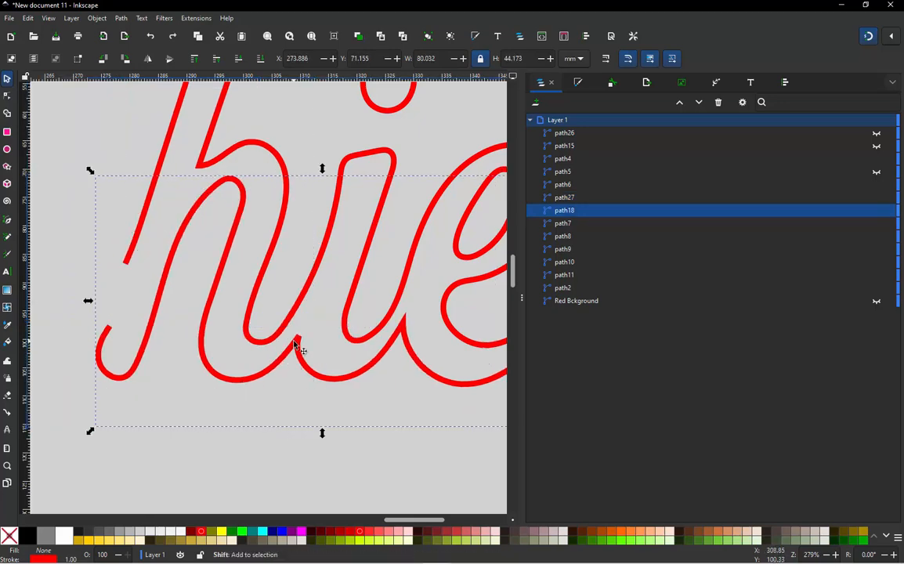
key(ctrl+shift+k)
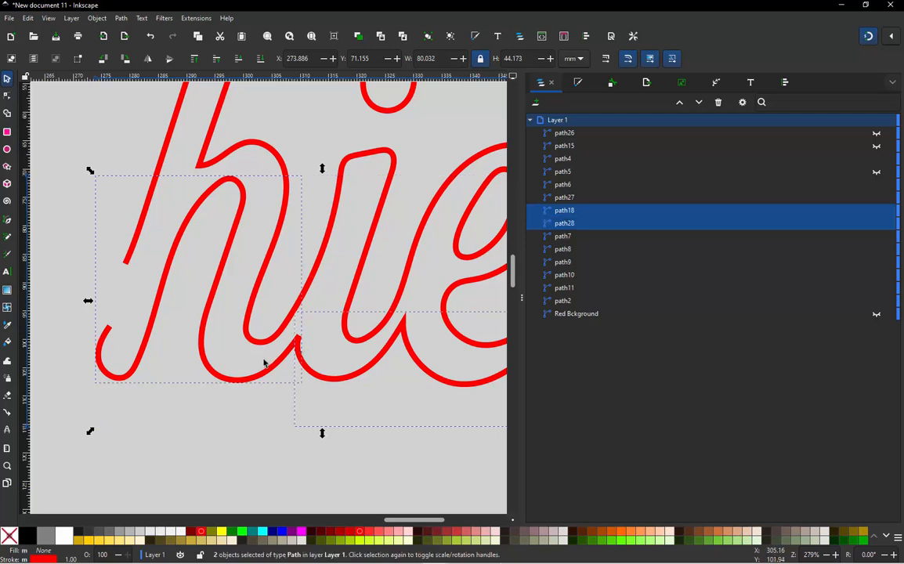
Combine the h's lower outline piece with its upper outline into one path, undoing the test moves.
click(228, 404)
click(244, 385)
drag(245, 384, 180, 382)
key(ctrl+z)
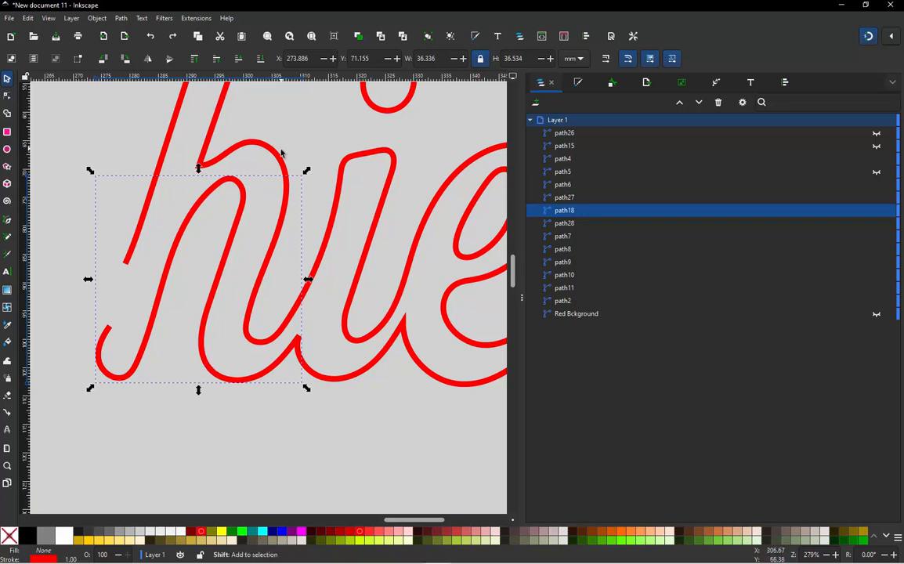
shift+click(278, 159)
key(ctrl)
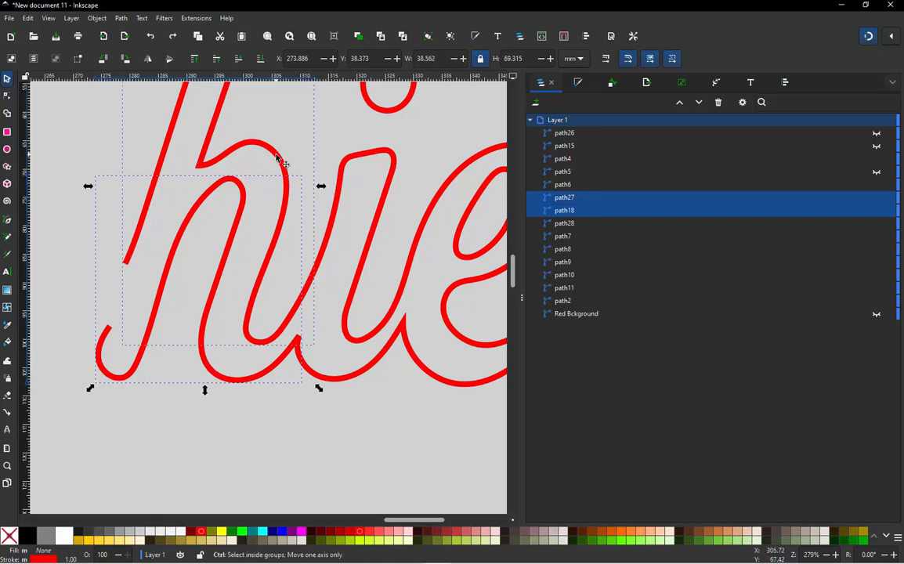
key(ctrl+k)
drag(278, 159, 210, 171)
key(ctrl+z)
Break the h path at its inner notch node and at a new node added on the inner arch's rising curve.
scroll(198, 399, down, 2)
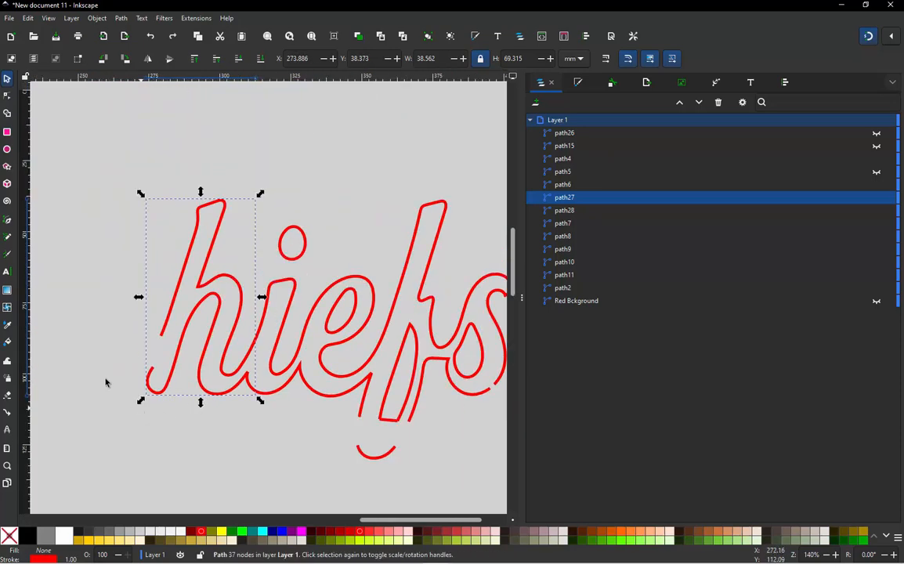
scroll(105, 379, up, 2)
click(333, 264)
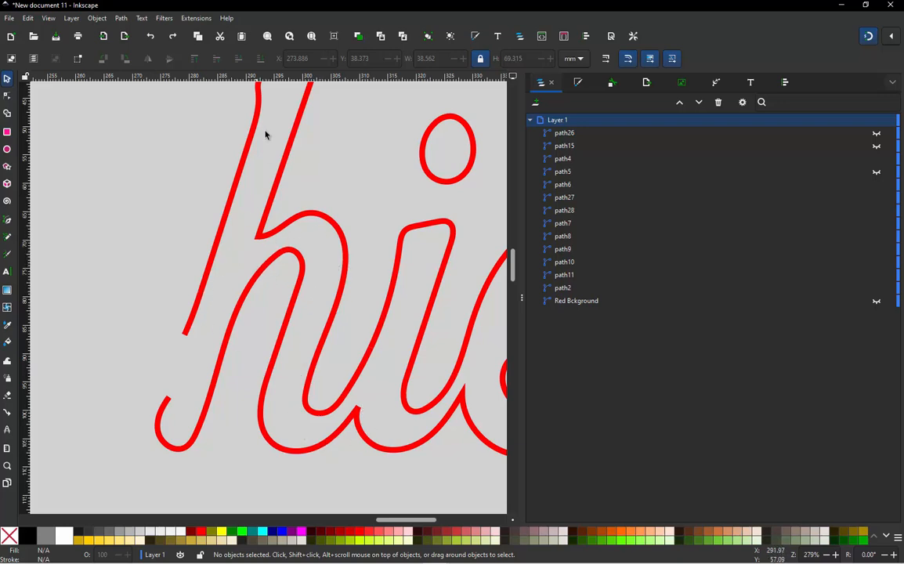
scroll(257, 230, down, 1)
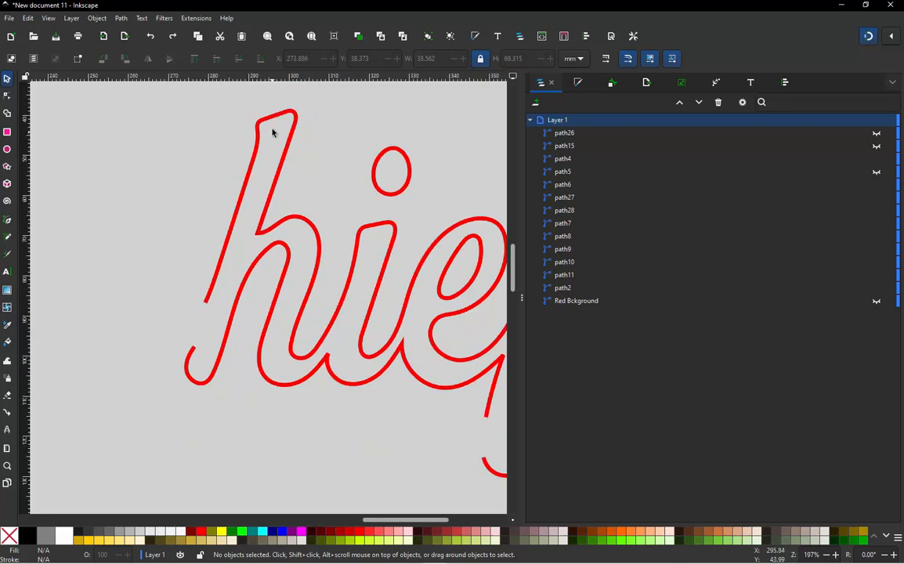
scroll(247, 255, up, 3)
double_click(257, 237)
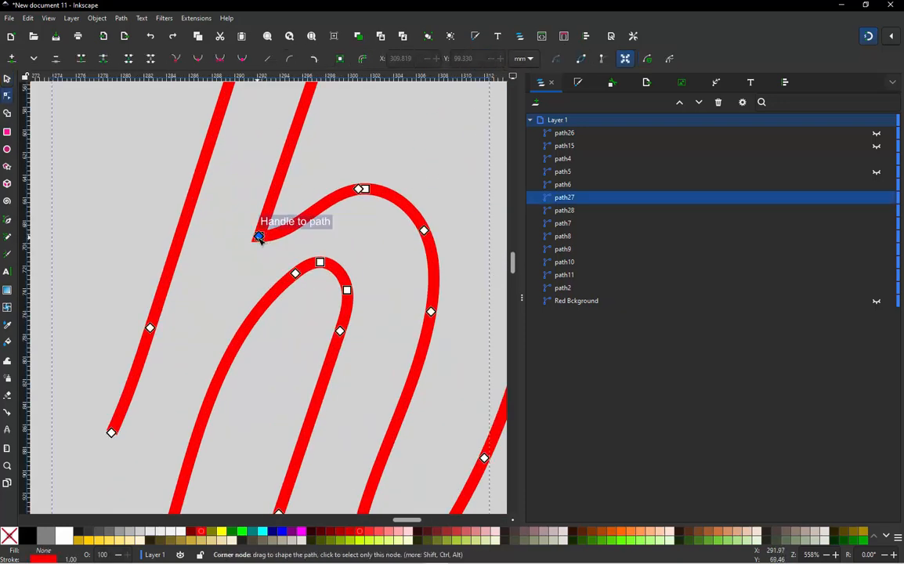
click(259, 238)
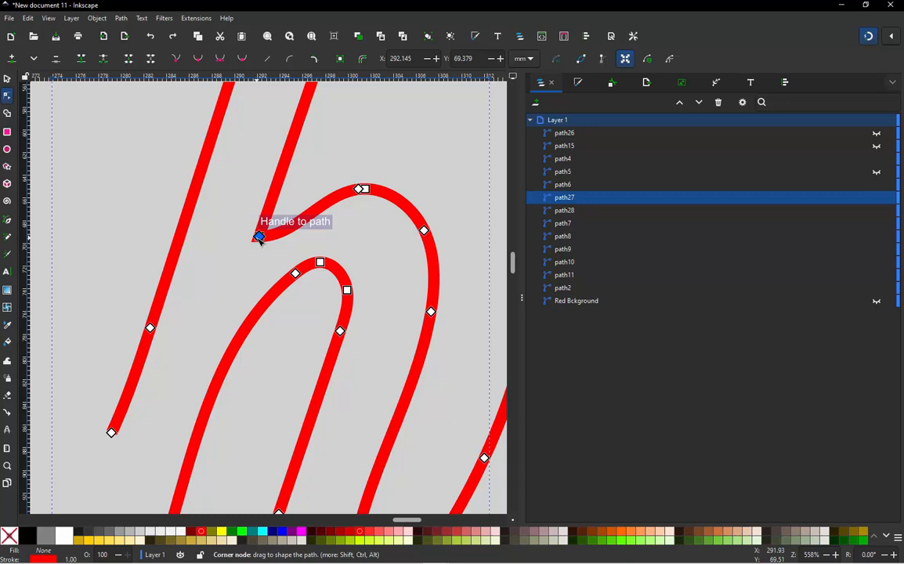
double_click(225, 370)
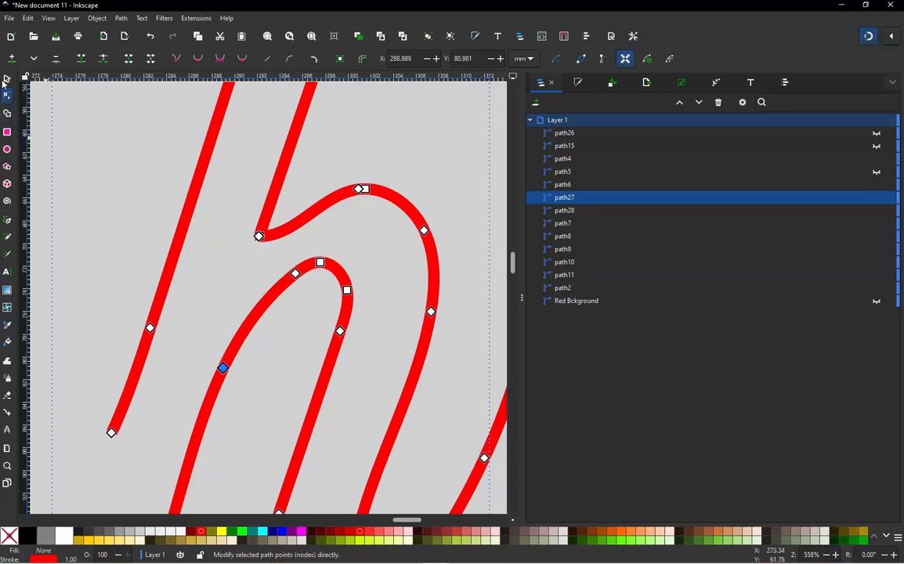
Test the breaks at the inner arch node and the notch node by moving each one, undoing both moves.
click(7, 79)
double_click(234, 357)
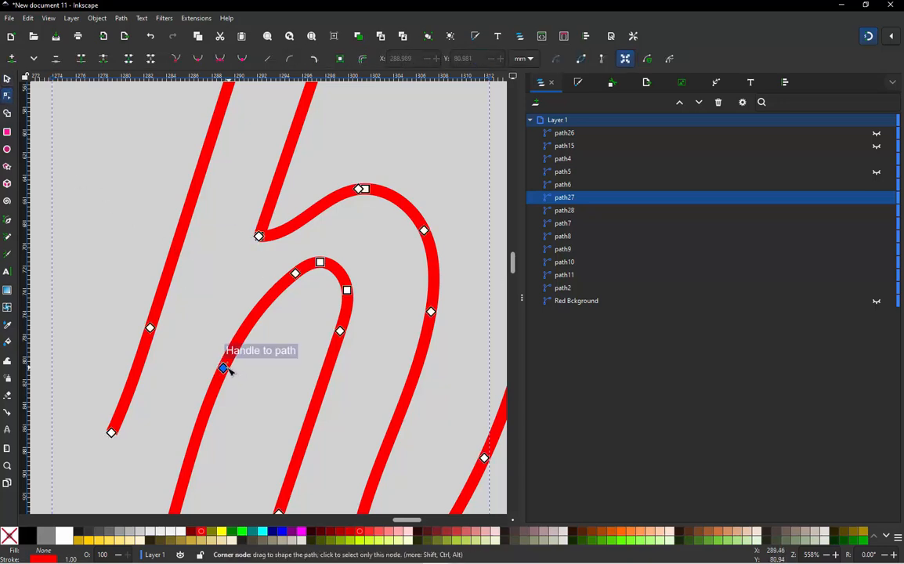
drag(225, 367, 238, 289)
key(ctrl+z)
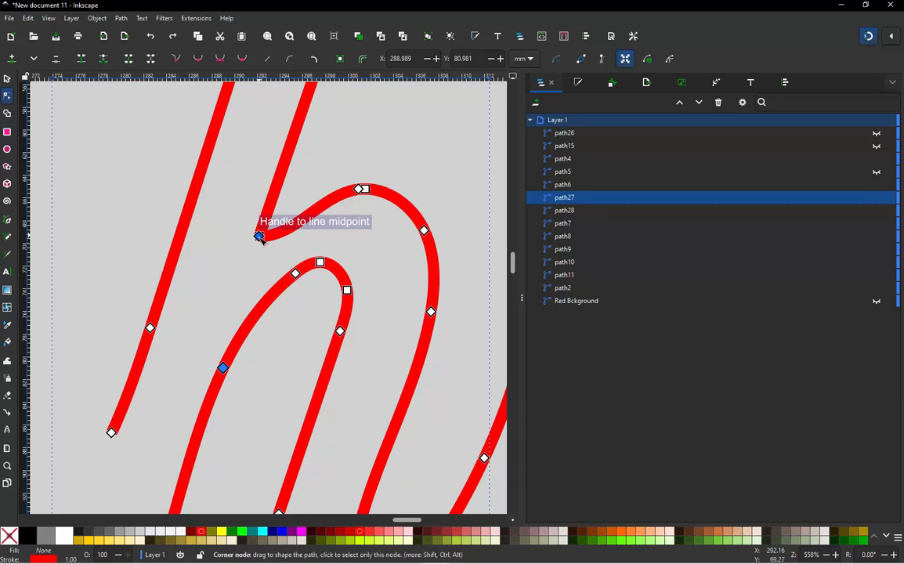
drag(260, 237, 227, 230)
key(ctrl+z)
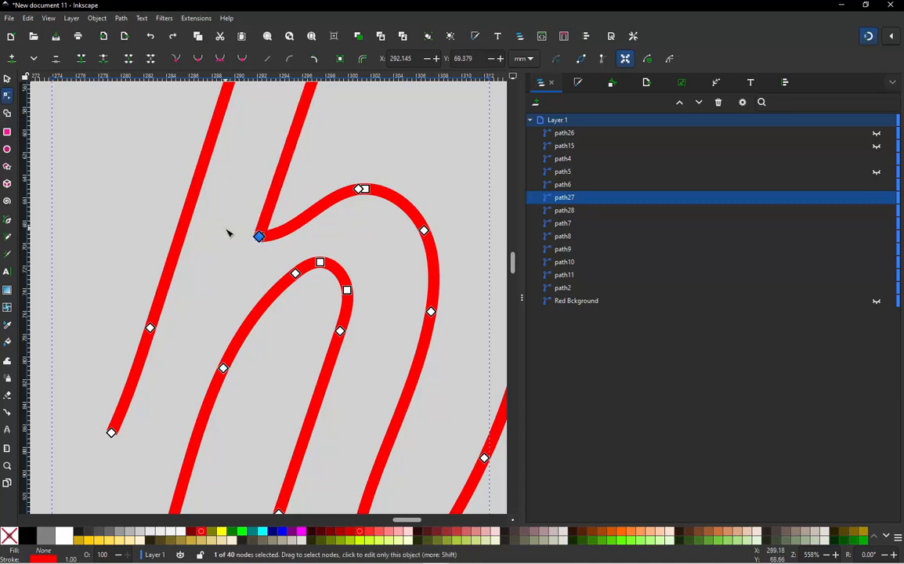
Break apart the h path into its separate pieces.
scroll(228, 232, down, 1)
key(s)
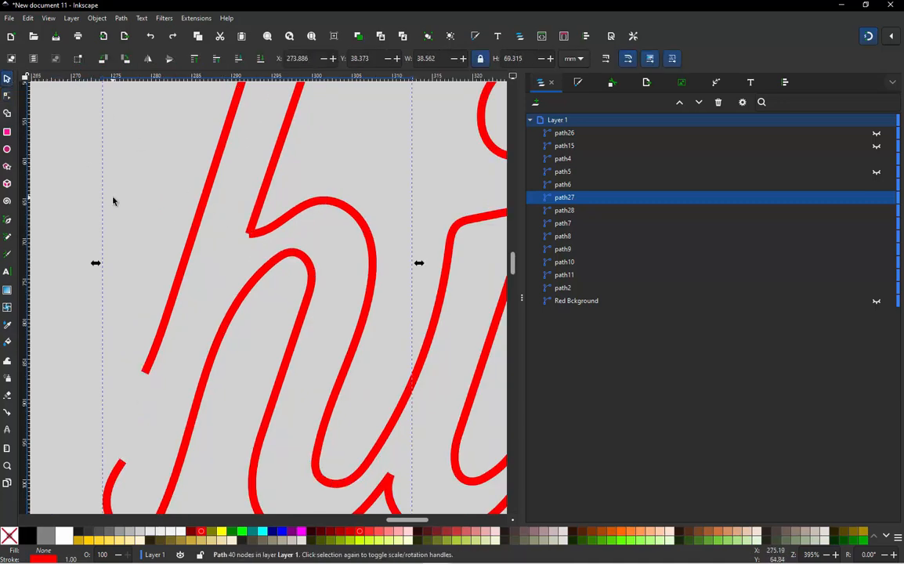
key(ctrl+shift+k)
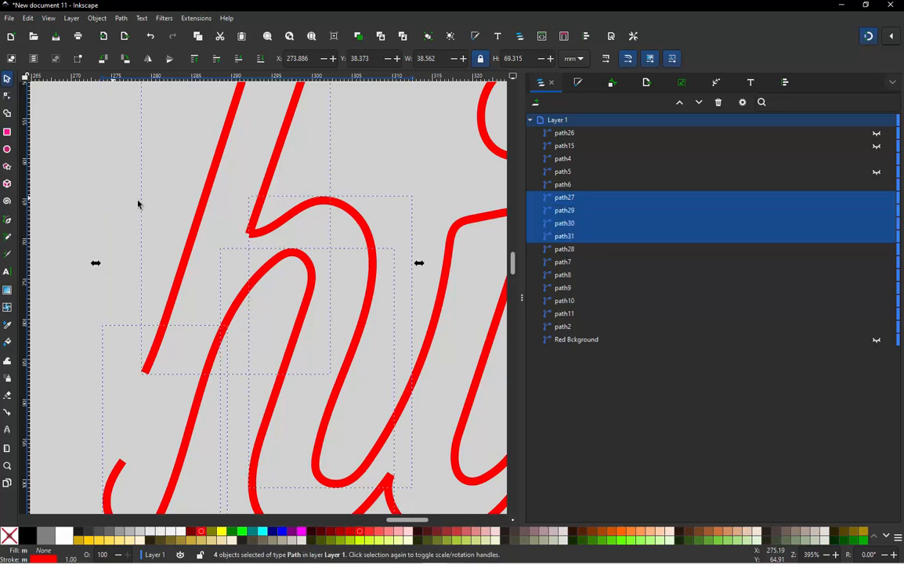
Test whether the h's inner arch piece moves on its own, and undo the move.
click(341, 191)
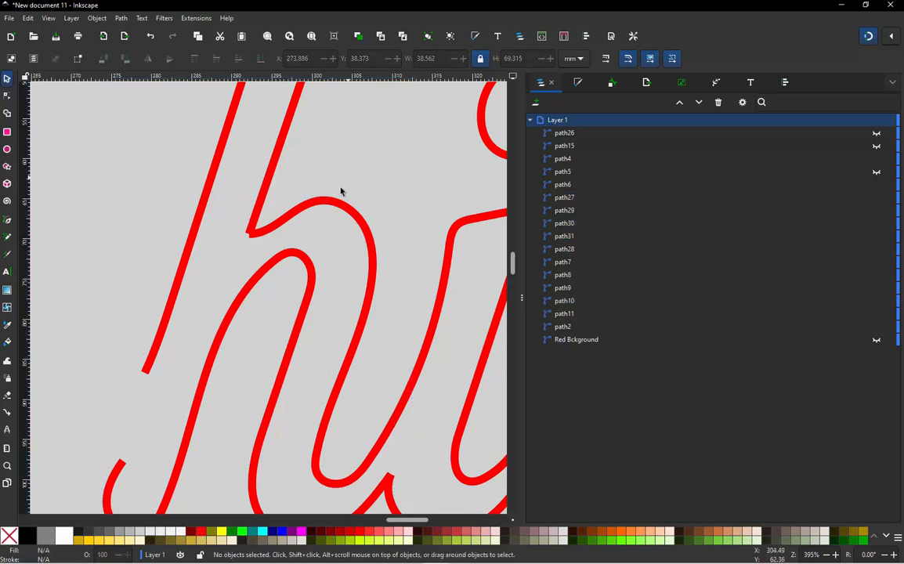
click(292, 257)
drag(293, 257, 315, 288)
key(ctrl+z)
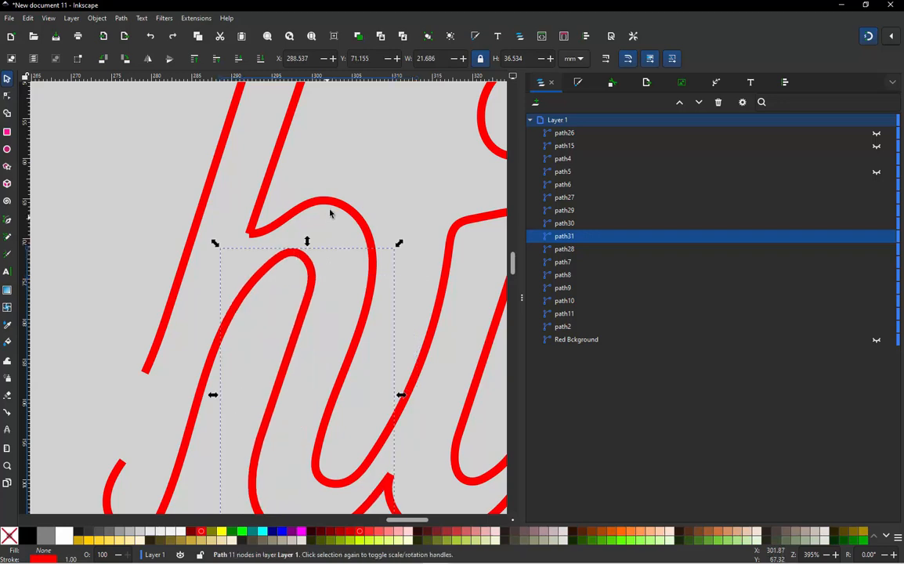
Combine the h's outer arch and inner arch pieces into one path, undoing the test moves.
click(331, 200)
drag(332, 198, 341, 167)
key(ctrl+z)
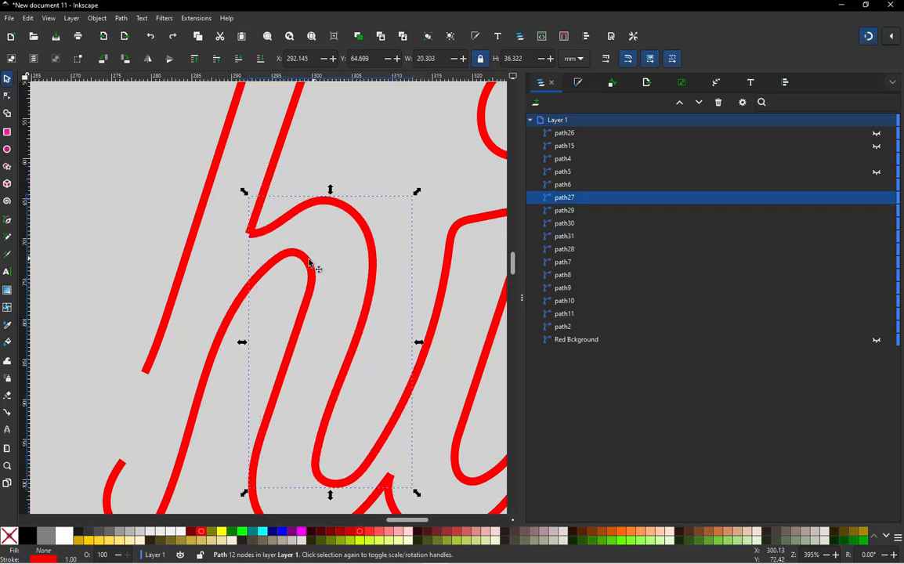
shift+click(306, 264)
key(ctrl+k)
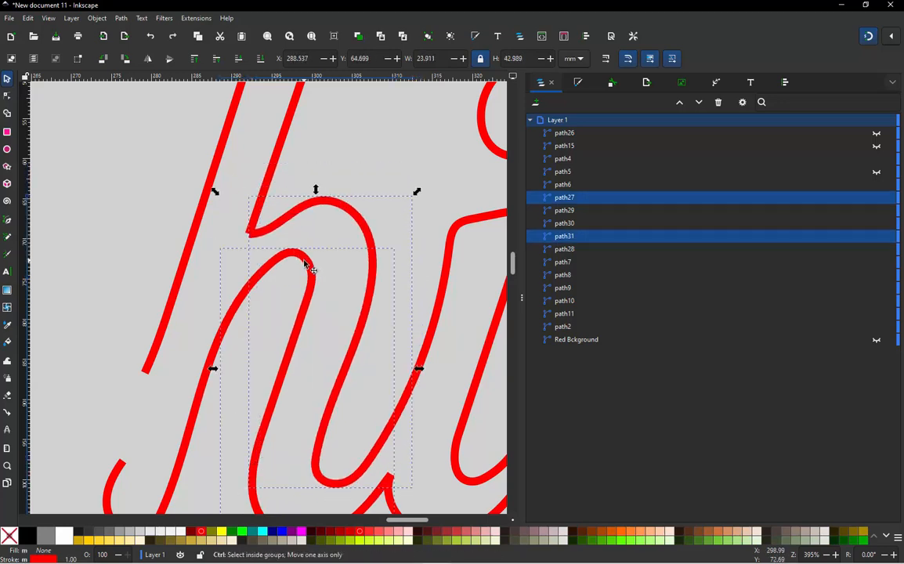
drag(304, 264, 338, 275)
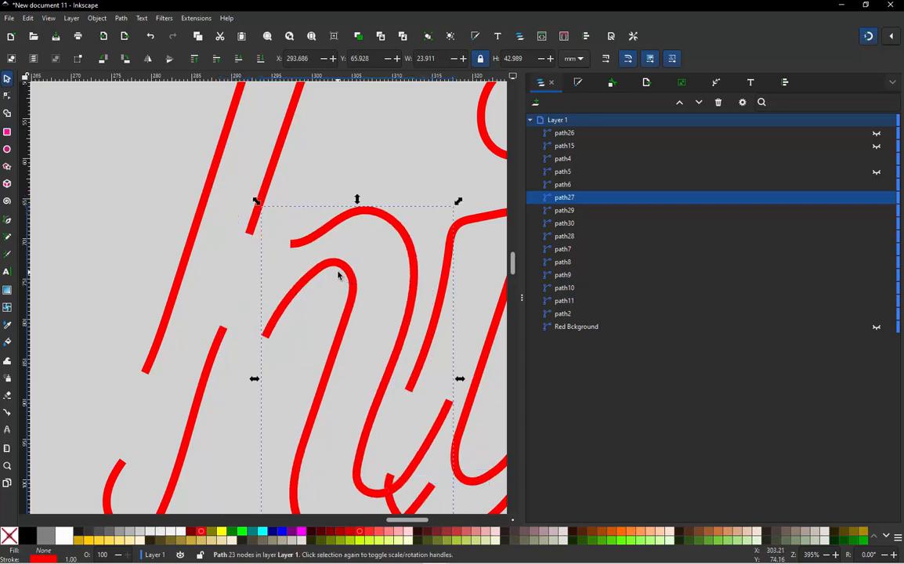
key(ctrl+z)
click(306, 175)
scroll(210, 297, down, 3)
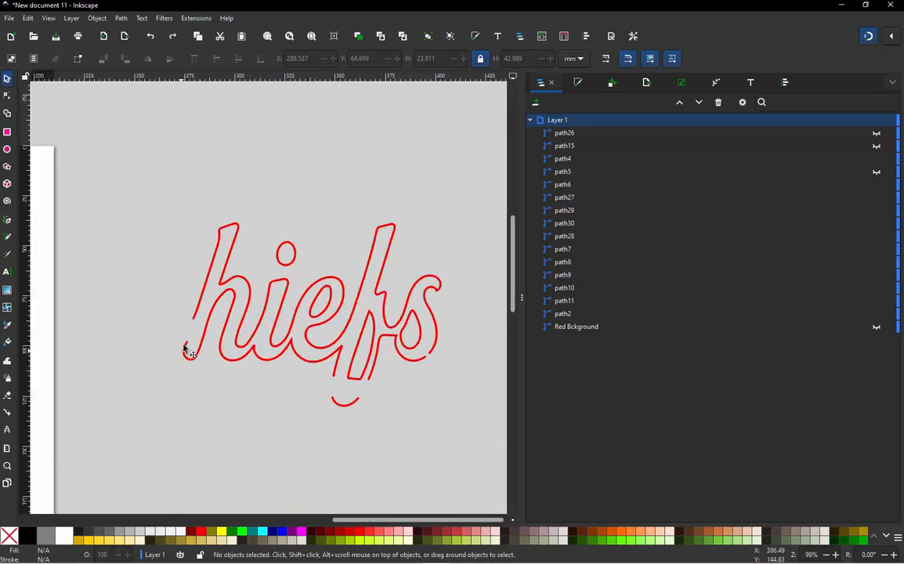
scroll(186, 345, up, 2)
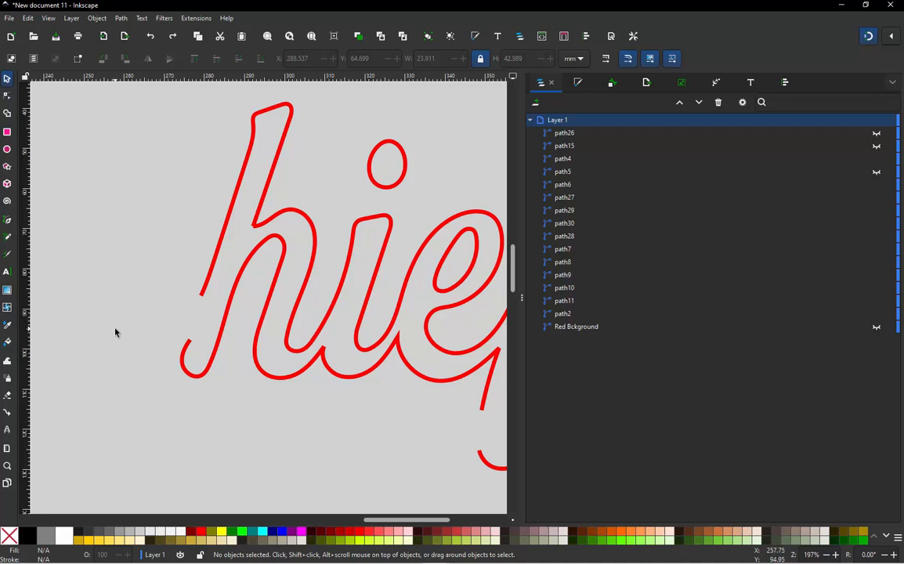
scroll(120, 327, up, 1)
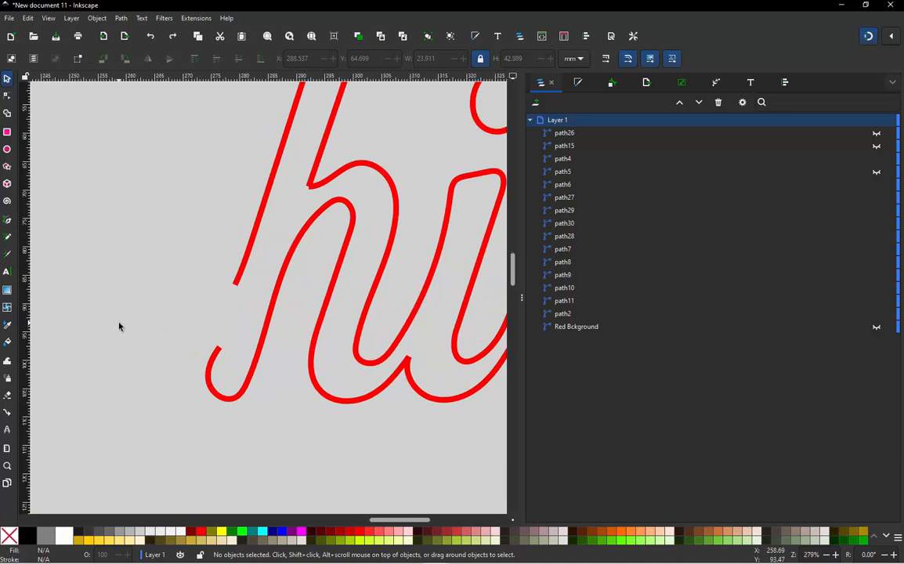
scroll(119, 327, up, 1)
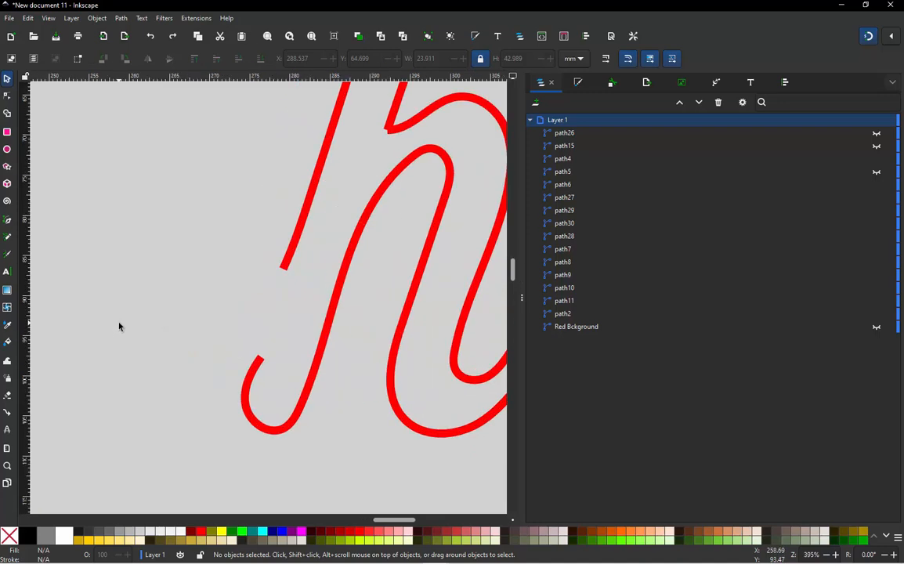
scroll(130, 337, down, 4)
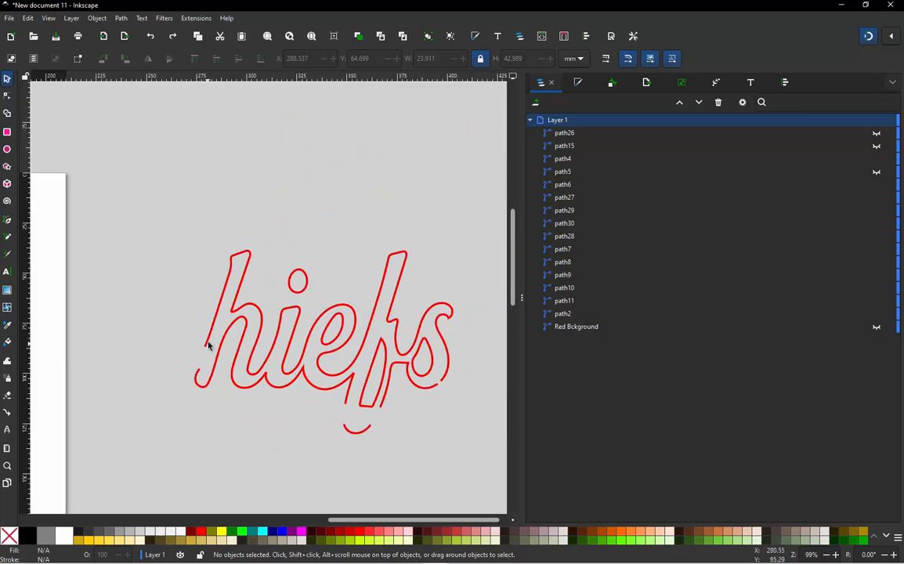
Select the combined arch path and delete the extra overlapping node at the h's notch.
scroll(227, 333, up, 2)
scroll(250, 330, up, 2)
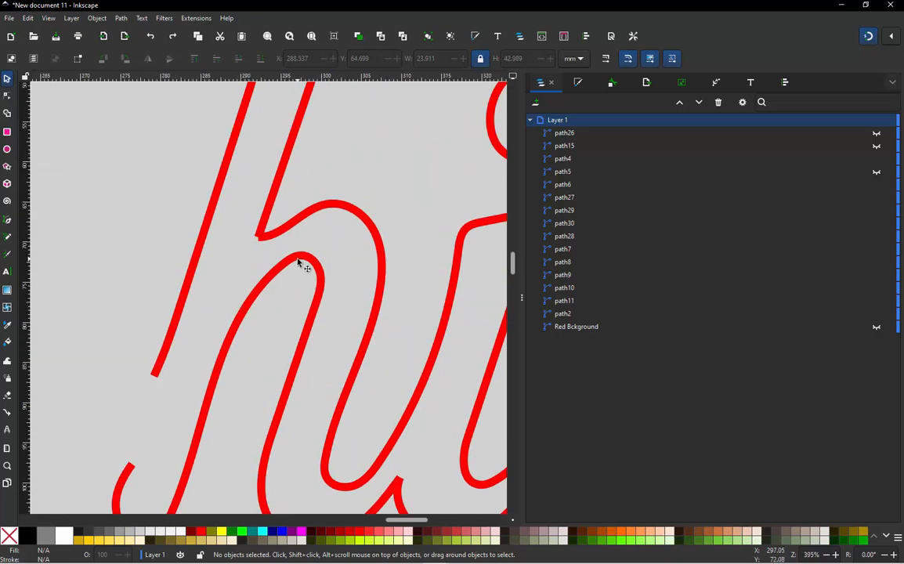
click(299, 264)
key(n)
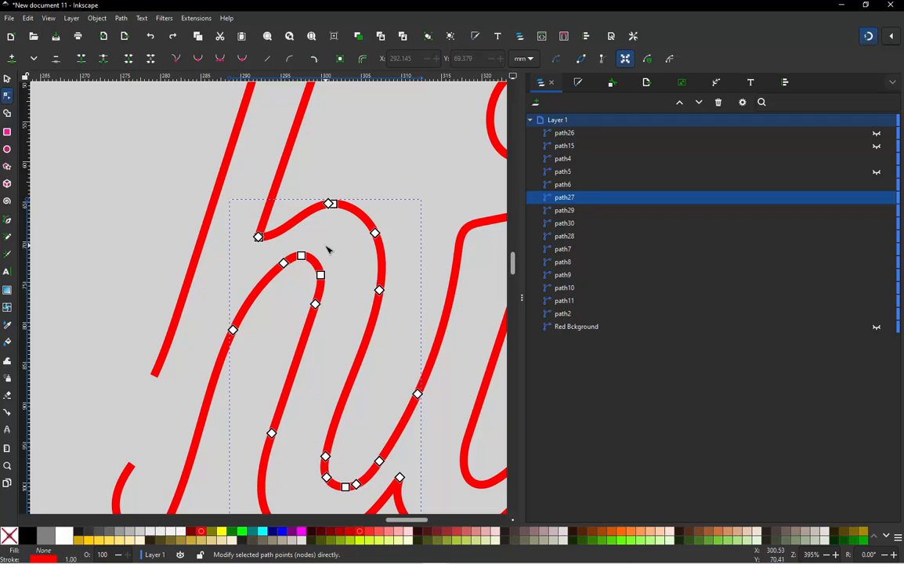
click(259, 238)
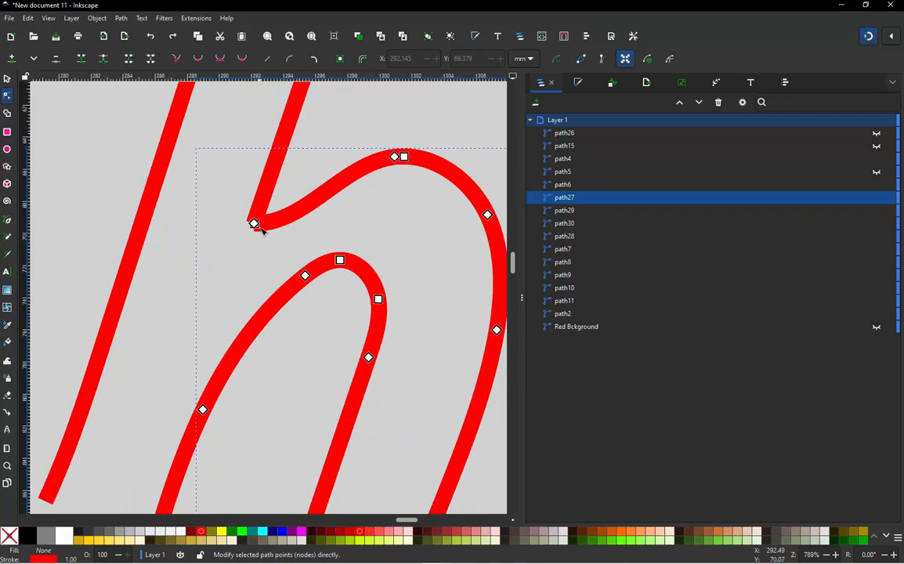
scroll(257, 227, up, 2)
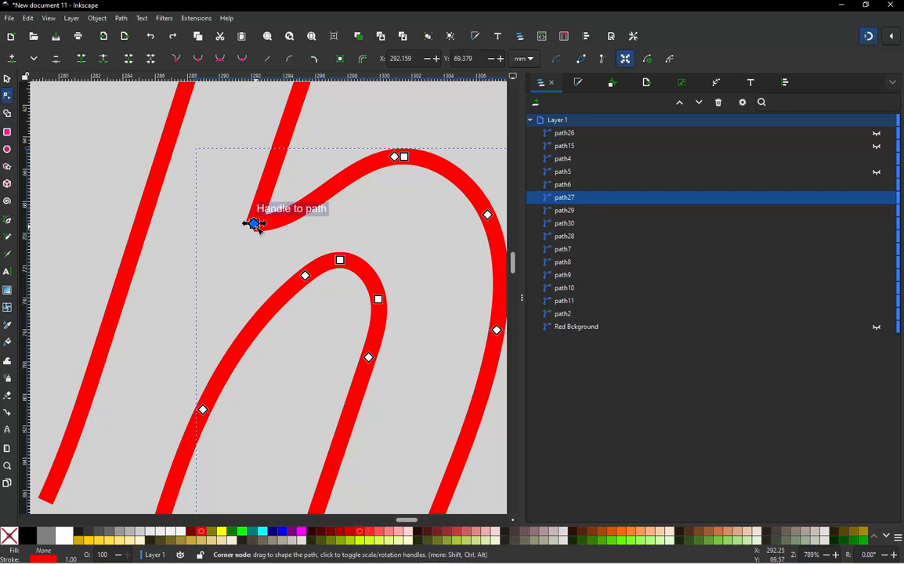
ctrl+alt+click(257, 227)
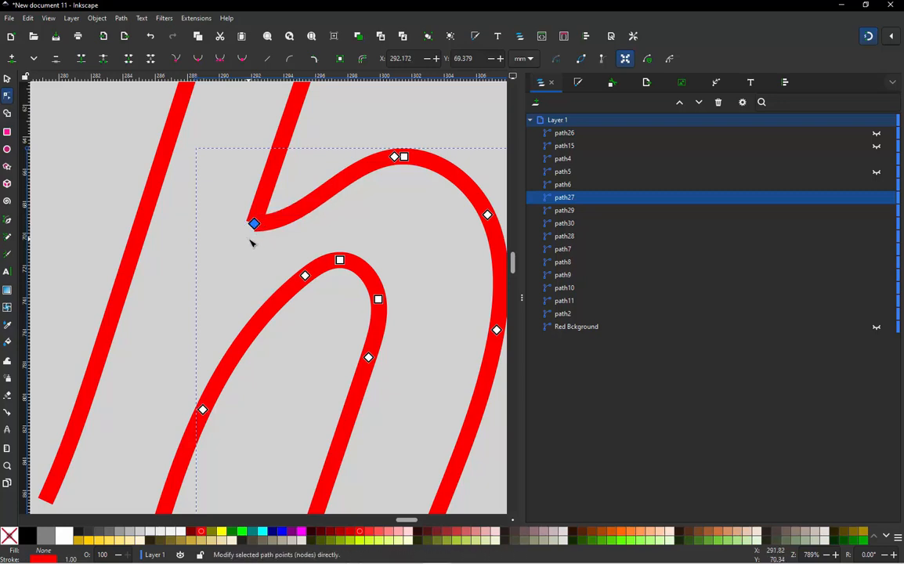
Draw a straight Pen segment from the h's notch node to the open end of its inner arch.
key(b)
mouse_move(254, 225)
mouse_down()
mouse_move(255, 256)
mouse_move(217, 390)
mouse_move(202, 406)
mouse_up()
click(202, 406)
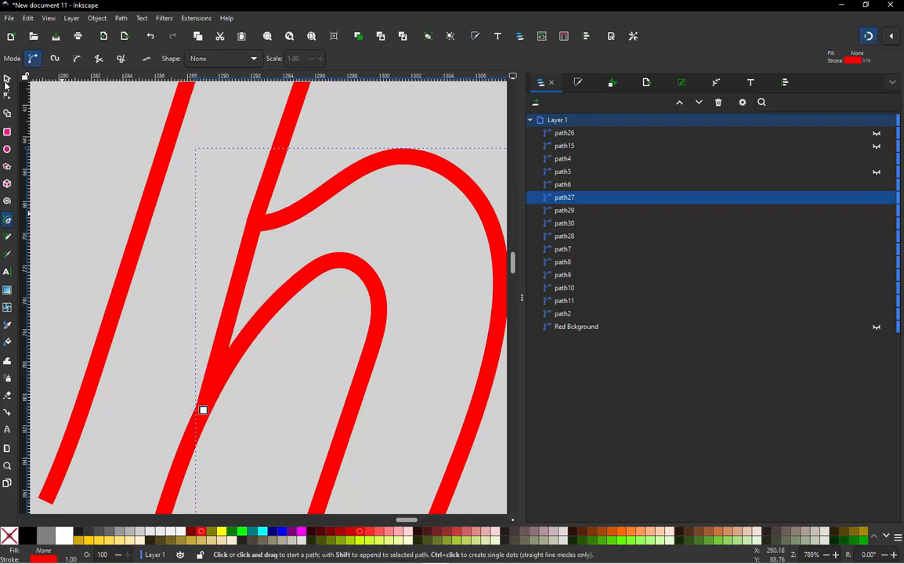
click(7, 79)
click(281, 332)
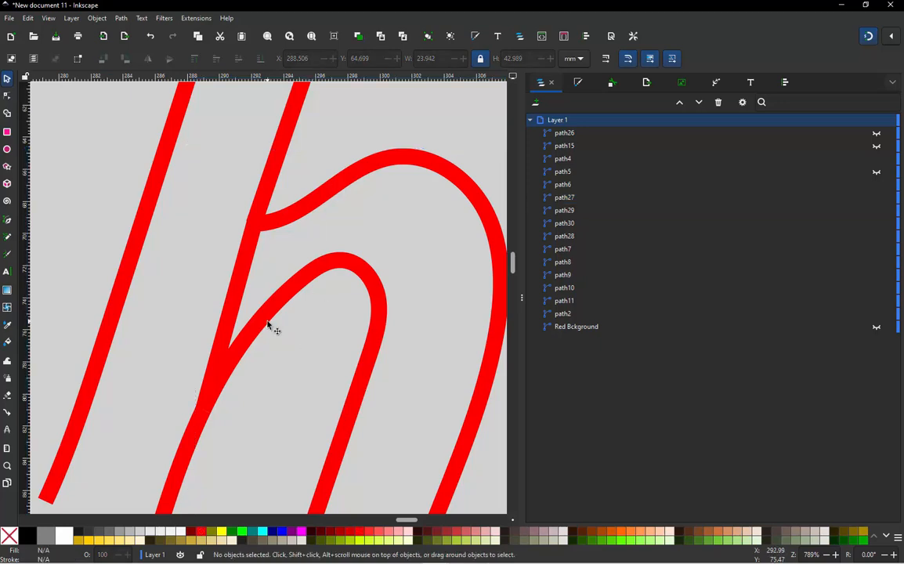
Test the new segment's joins by moving the nodes at its lower and upper ends, undoing both moves.
double_click(266, 322)
drag(203, 409, 158, 349)
key(ctrl+z)
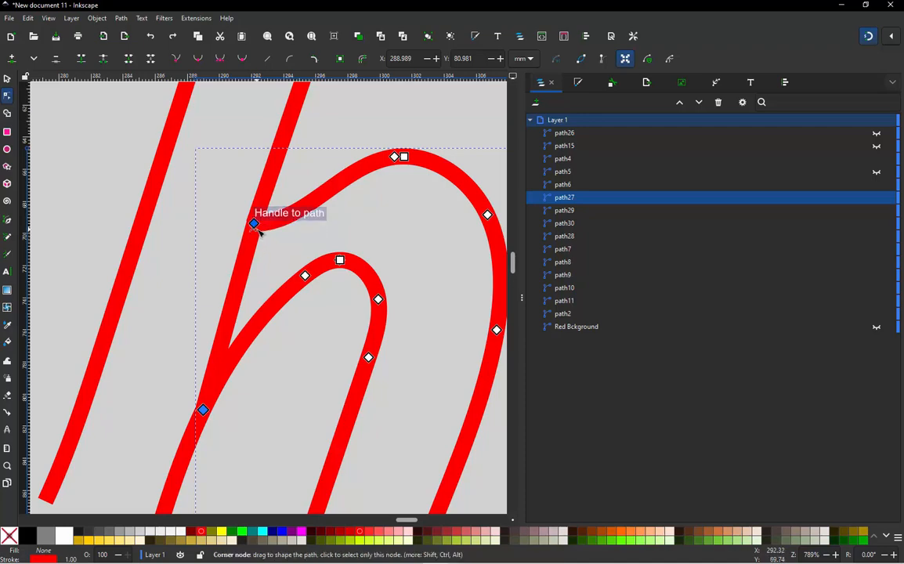
drag(255, 225, 200, 227)
key(ctrl+z)
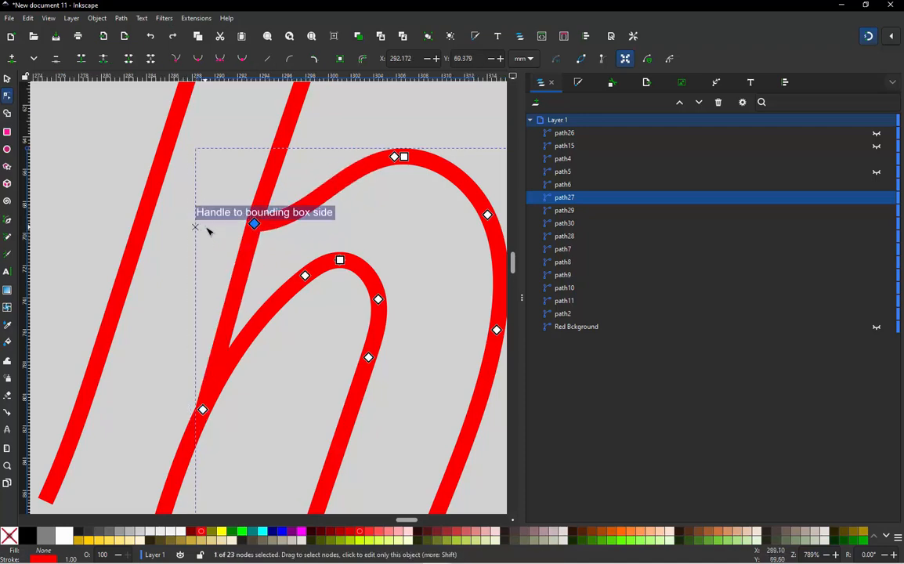
Draw a straight Pen segment joining the open end of the h's lower tail to the open end of its outer curve.
scroll(208, 230, down, 2)
scroll(174, 223, down, 1)
scroll(323, 393, up, 1)
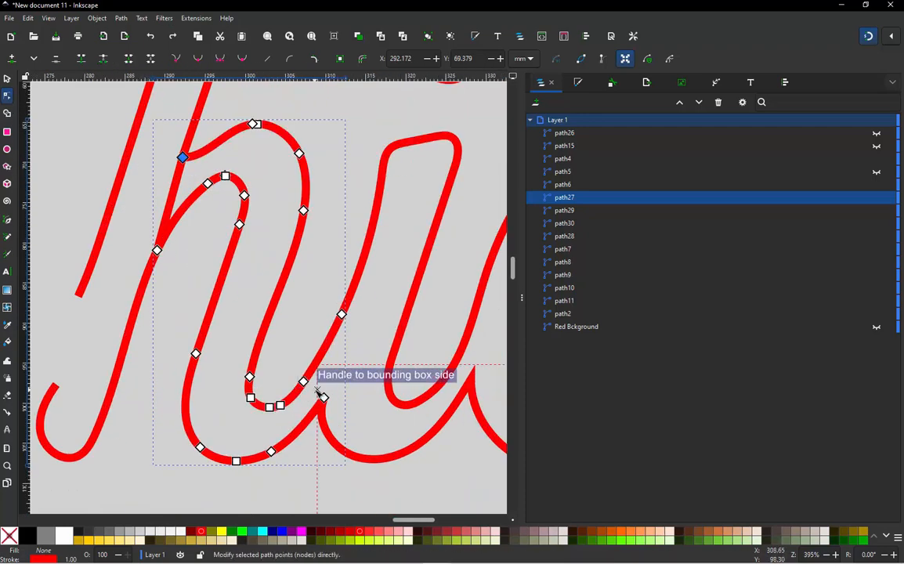
scroll(340, 323, up, 1)
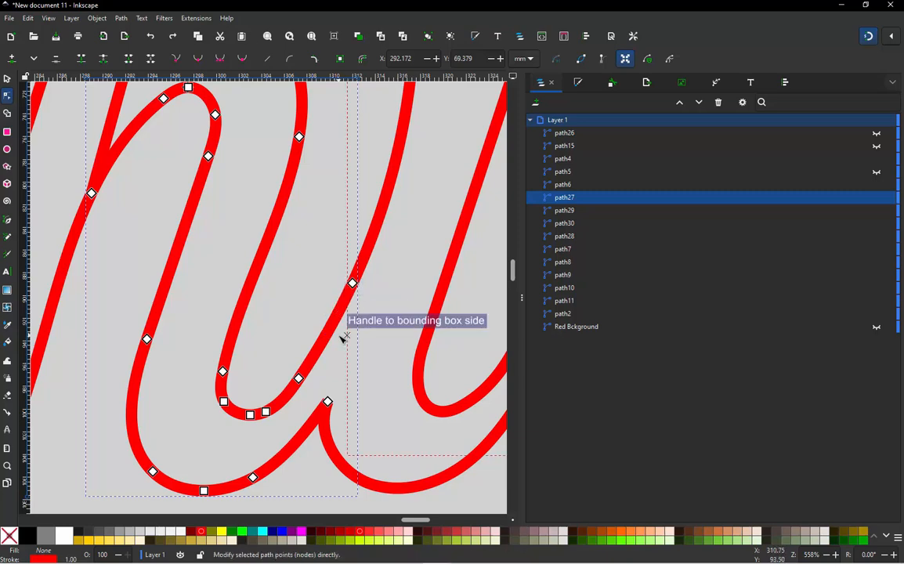
key(b)
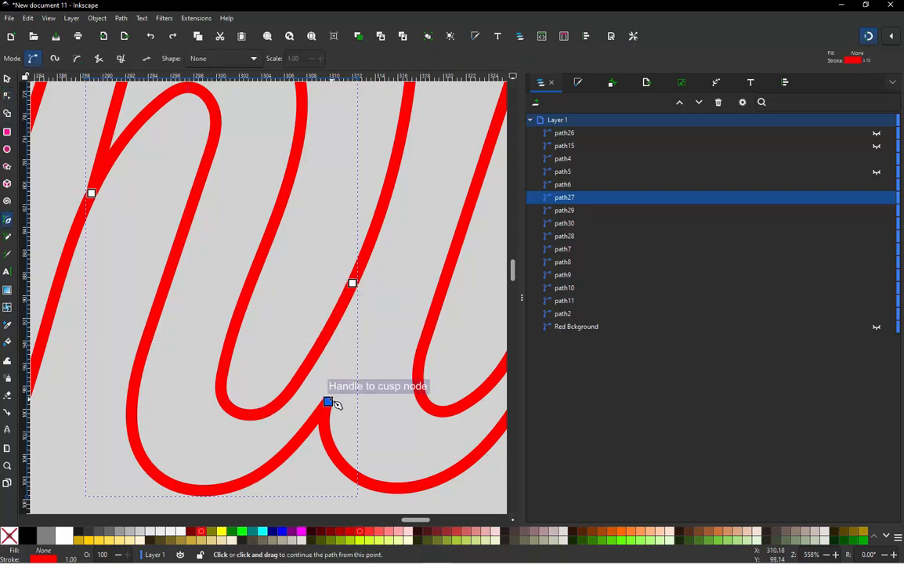
mouse_move(331, 404)
mouse_down()
mouse_move(359, 303)
mouse_move(353, 285)
mouse_move(354, 292)
mouse_up()
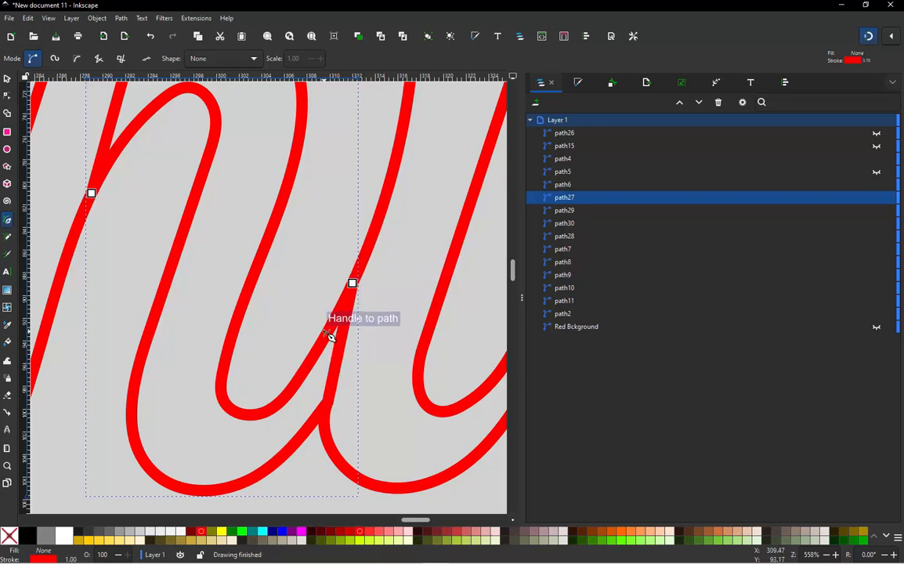
key(n)
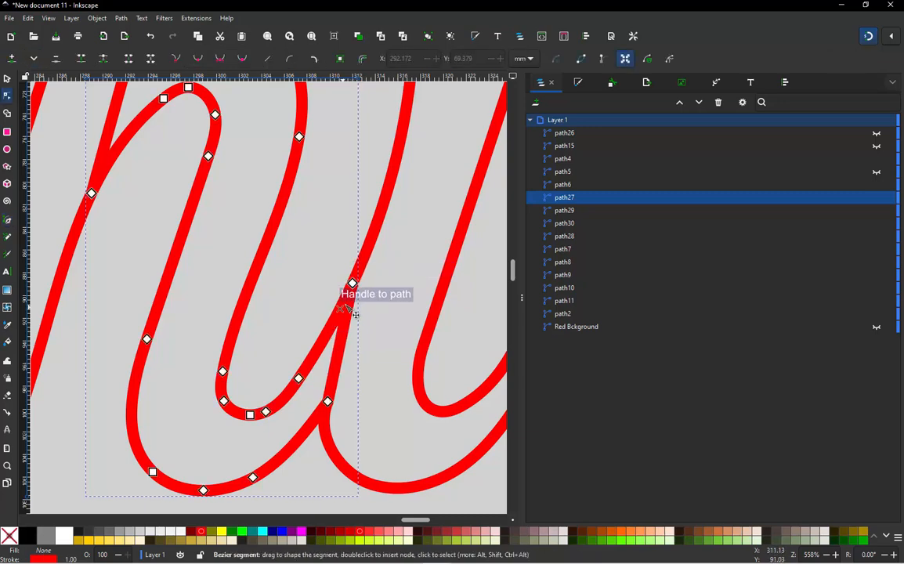
mouse_move(354, 285)
mouse_down()
mouse_move(383, 313)
mouse_move(353, 286)
mouse_up()
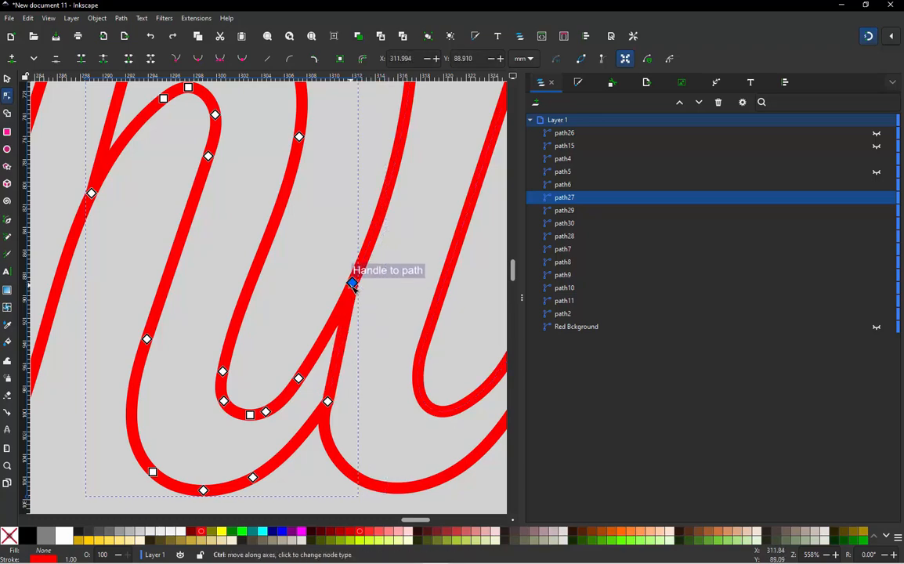
scroll(348, 407, down, 2)
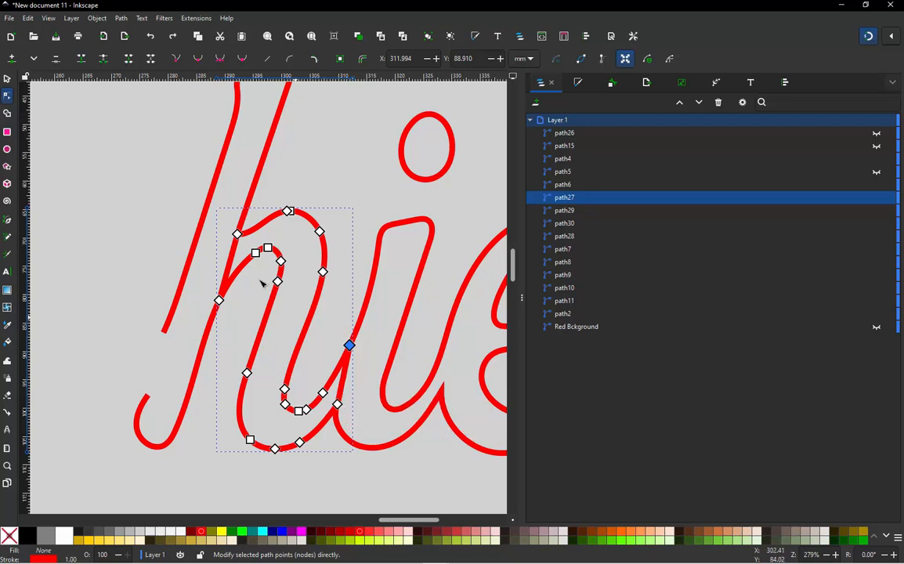
click(6, 80)
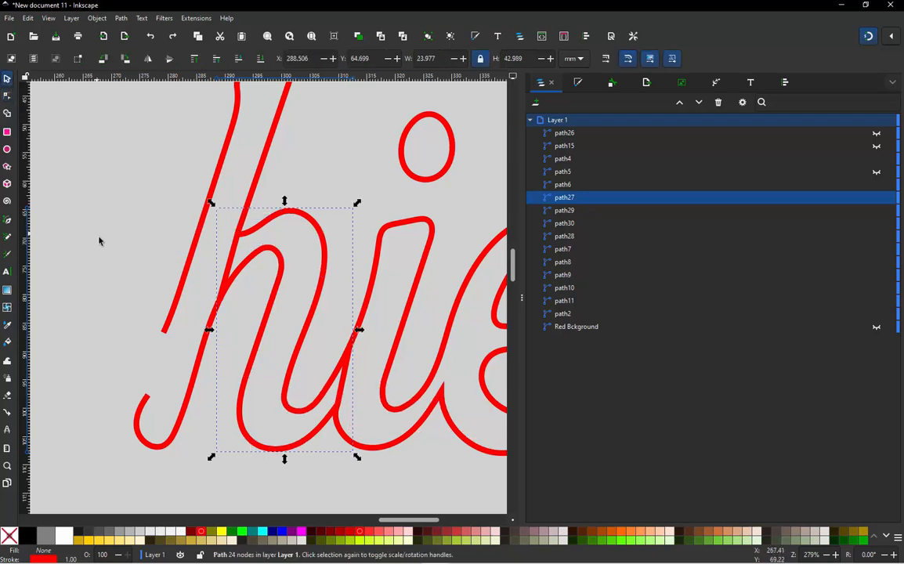
click(105, 243)
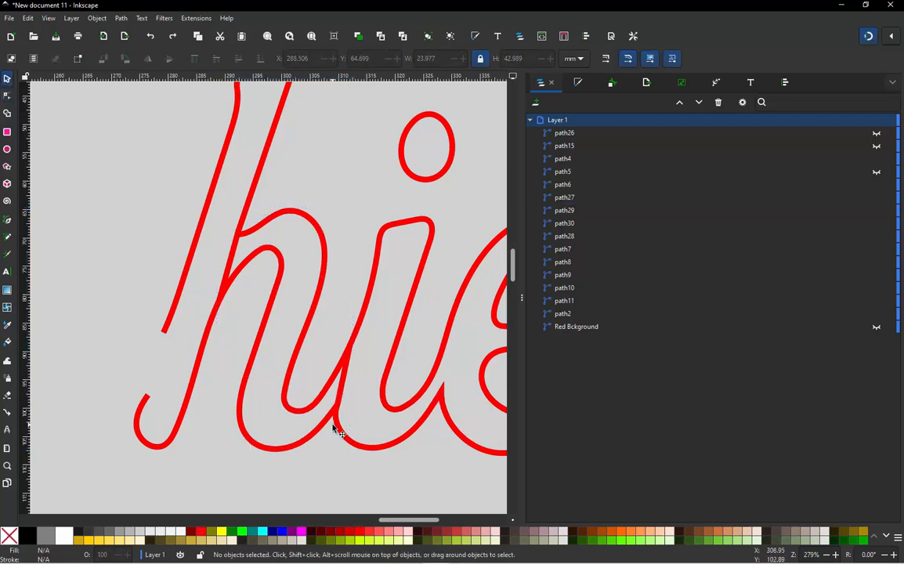
Draw two straight rung lines across the h's lower curve, one through the exit stroke and one through the bottom of the bowl.
scroll(333, 428, up, 2)
key(b)
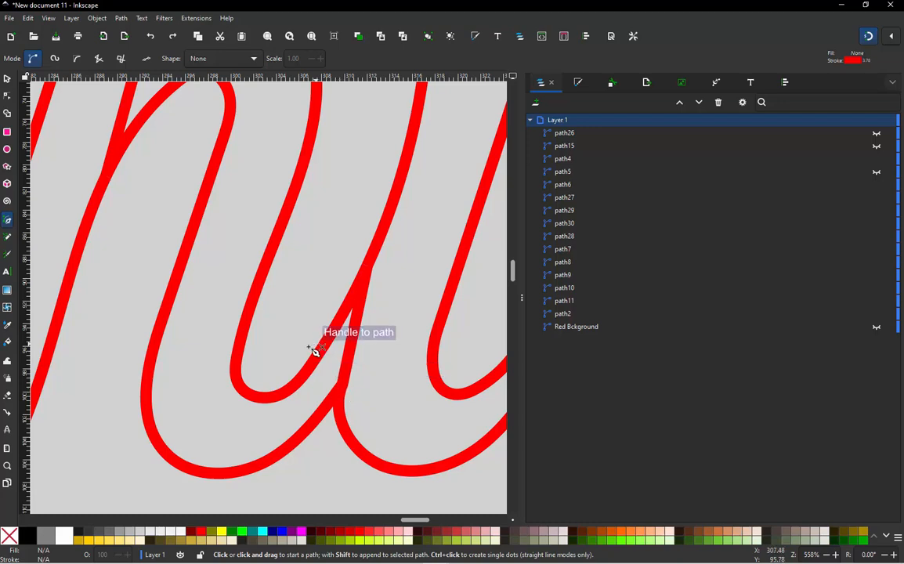
drag(302, 337, 350, 395)
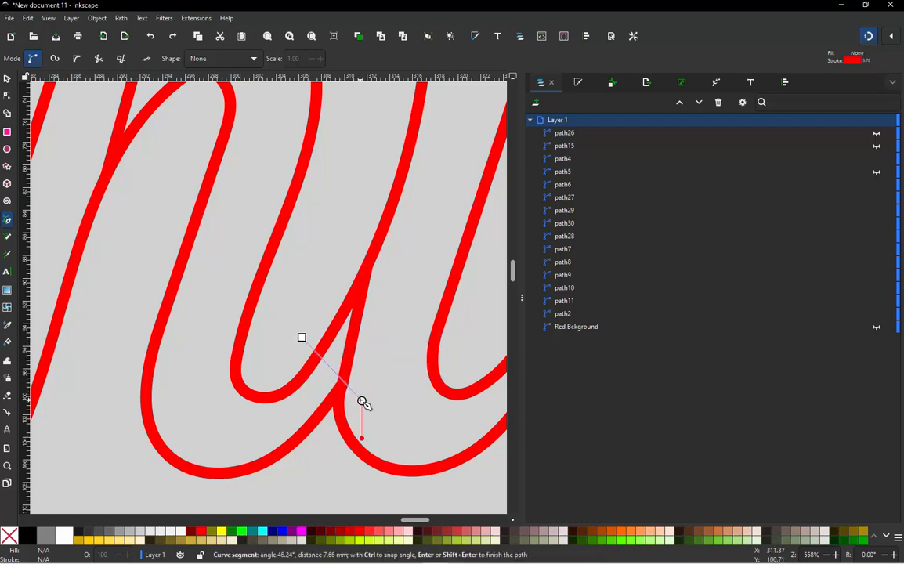
double_click(362, 402)
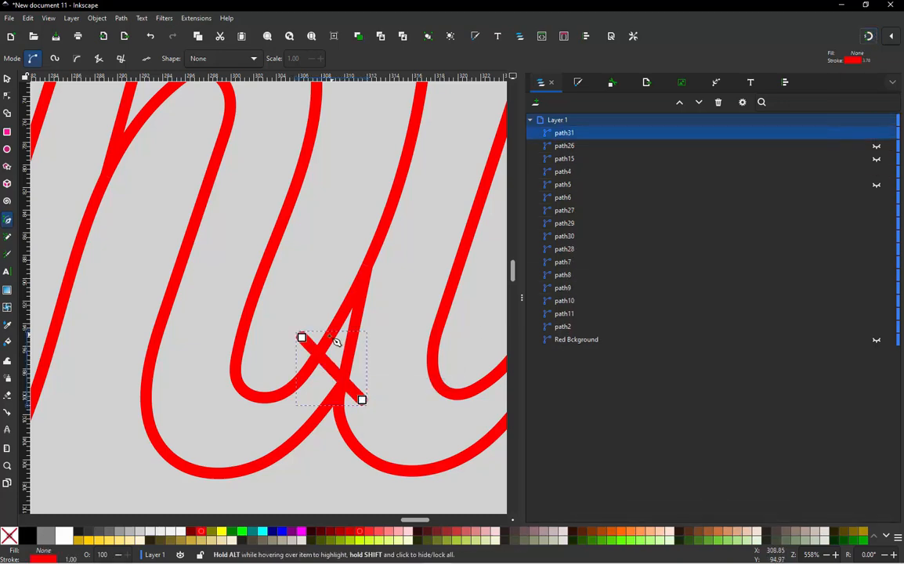
ctrl+scroll(317, 337, down, 2)
ctrl+scroll(307, 371, up, 2)
click(300, 346)
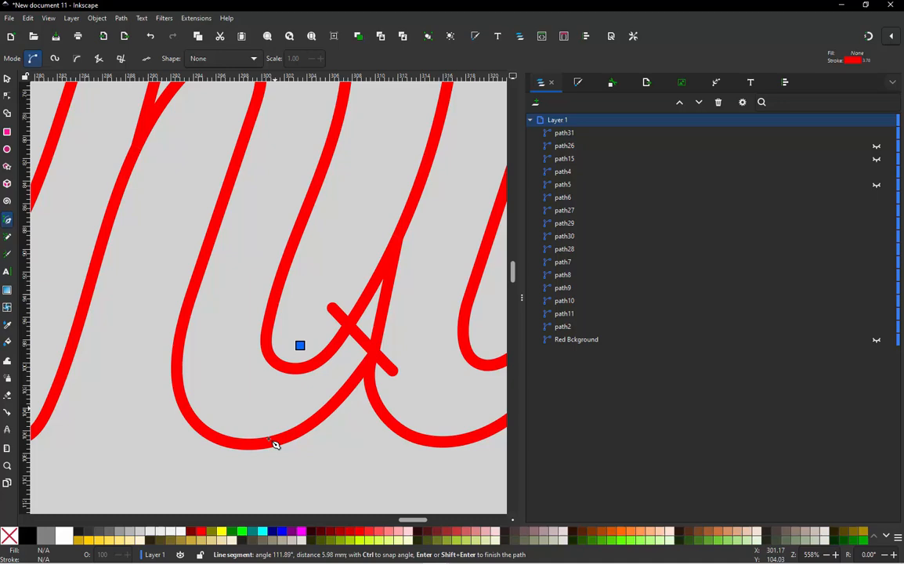
double_click(316, 445)
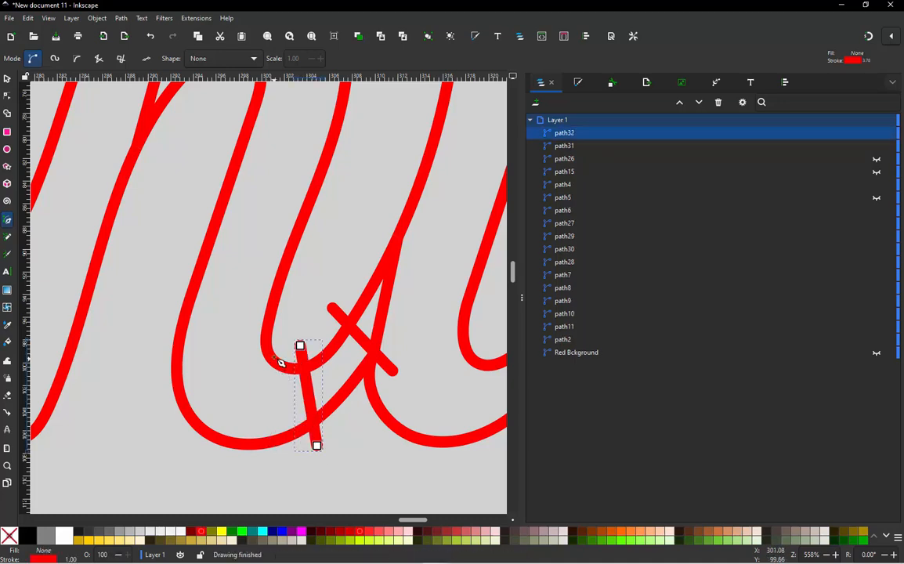
Draw two more straight rungs across the h's lower curve, one diagonal at the lower-left bend and one just above it.
click(281, 344)
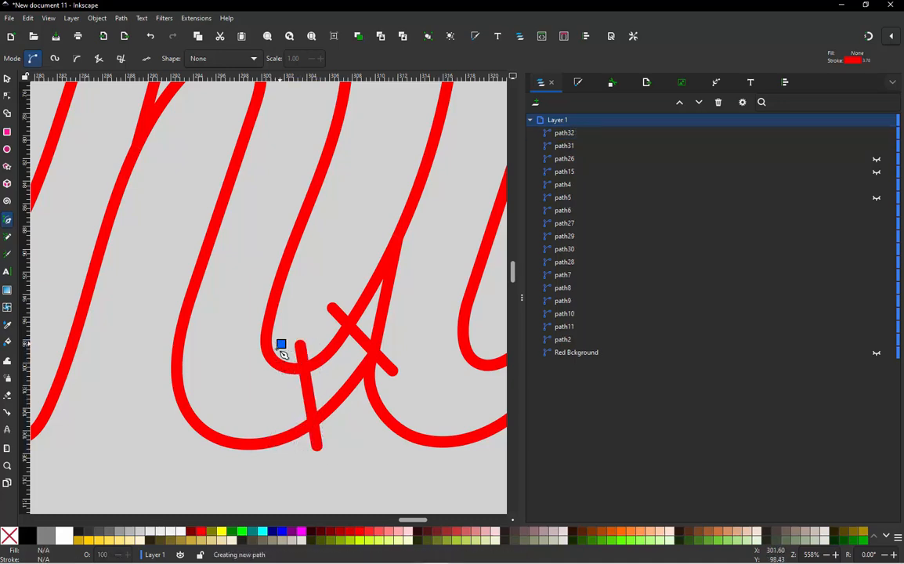
double_click(174, 438)
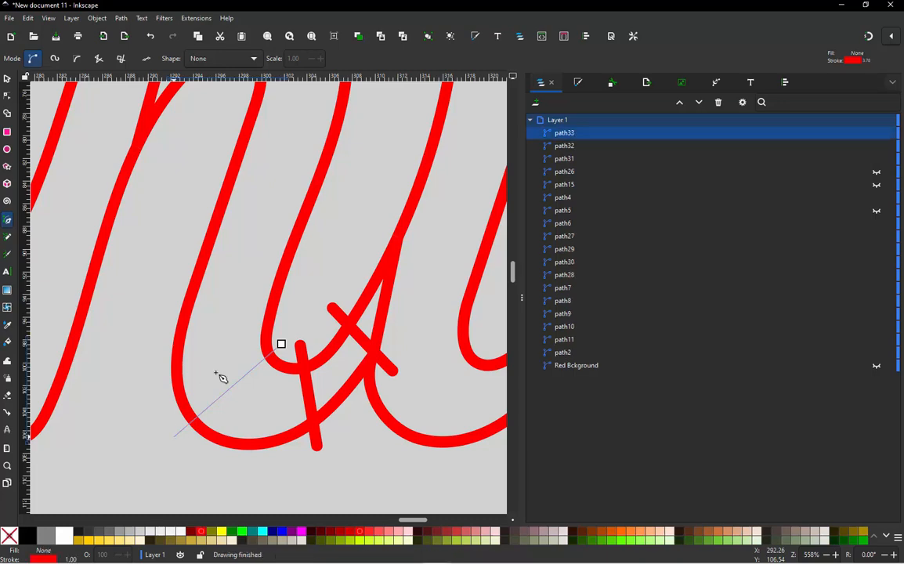
click(281, 319)
double_click(162, 302)
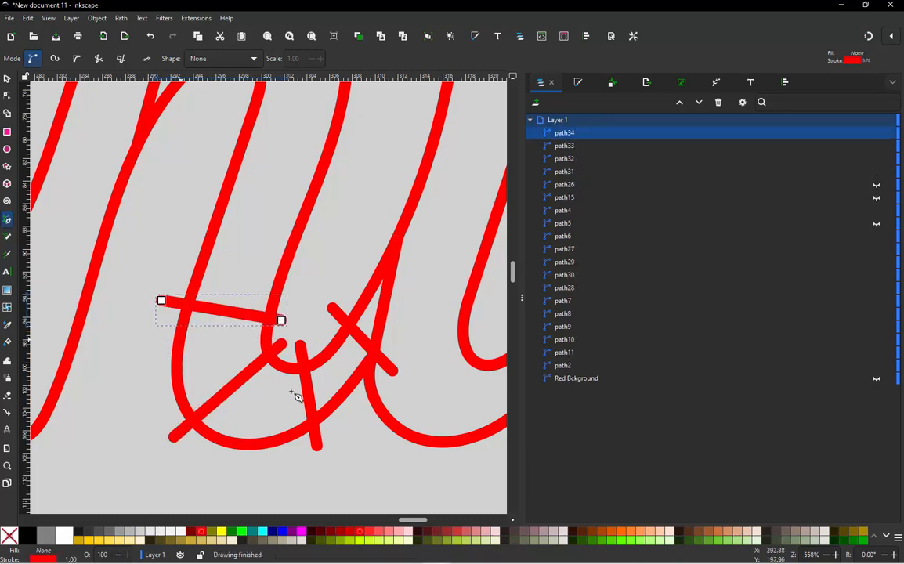
Draw two straight rungs across the h's upper arch, one diagonal over the shoulder and one nearly horizontal below it.
scroll(298, 389, down, 2)
scroll(285, 219, up, 1)
click(265, 222)
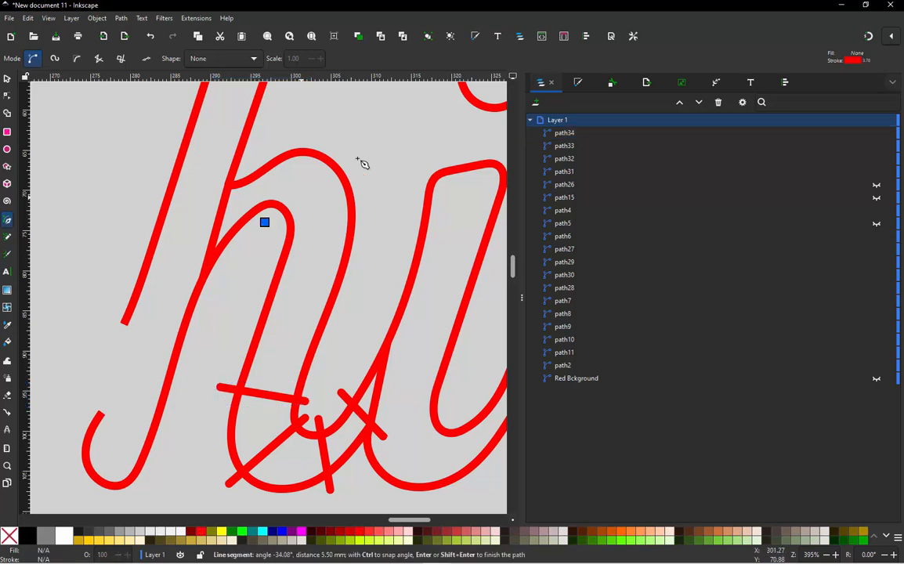
double_click(347, 150)
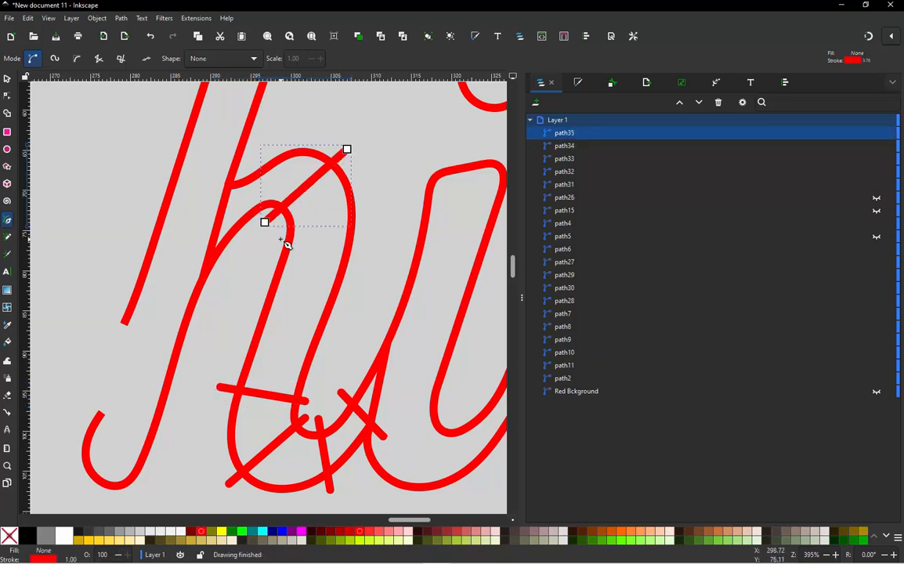
click(277, 235)
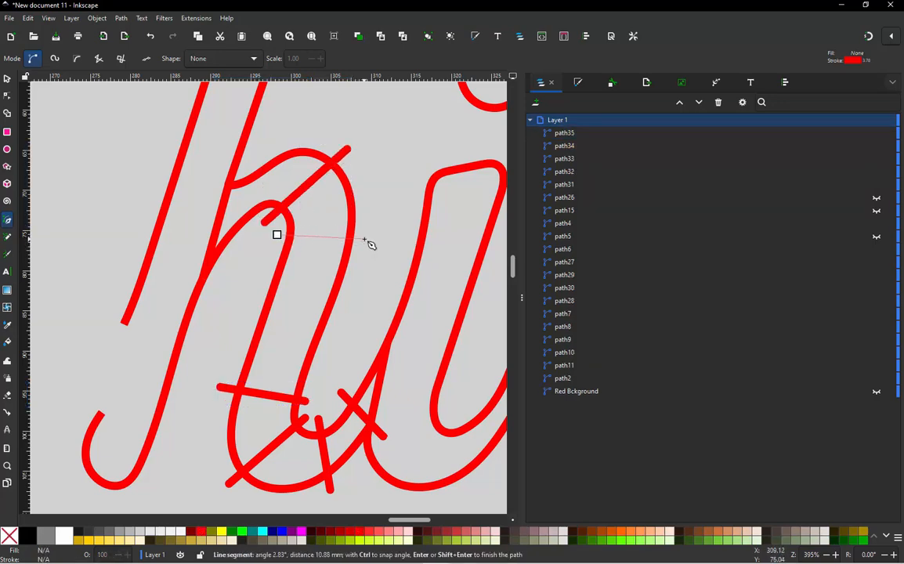
double_click(362, 239)
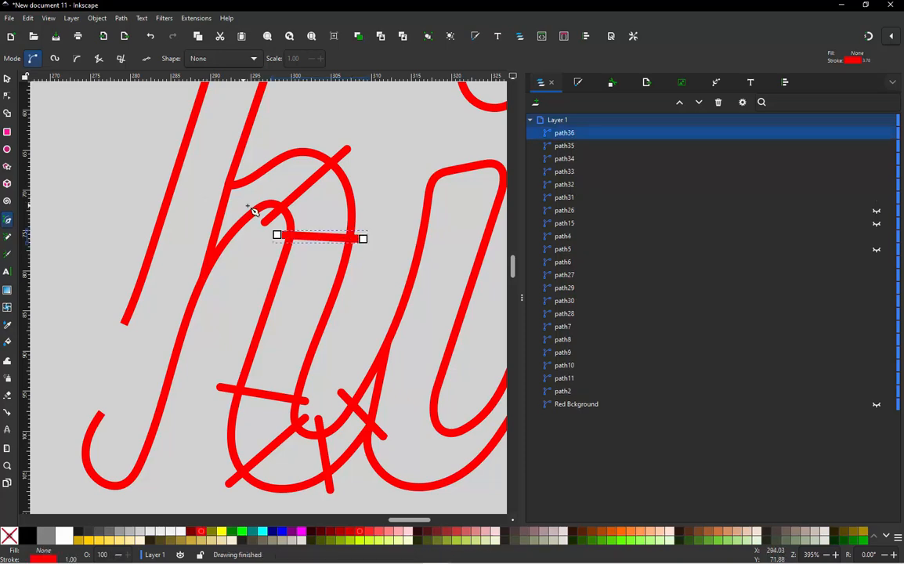
Draw a short straight rung across the start of the h's arch, just beside the stem.
scroll(250, 207, up, 1)
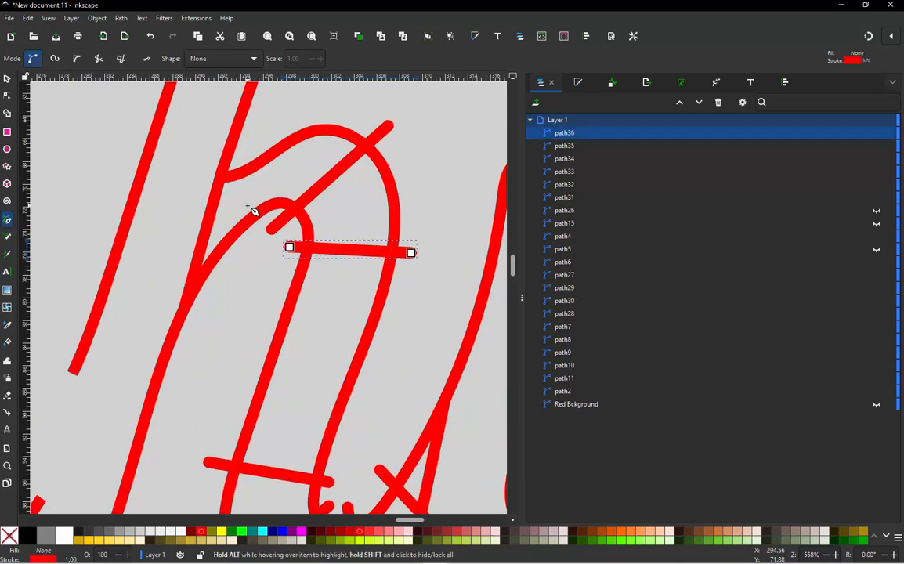
click(241, 155)
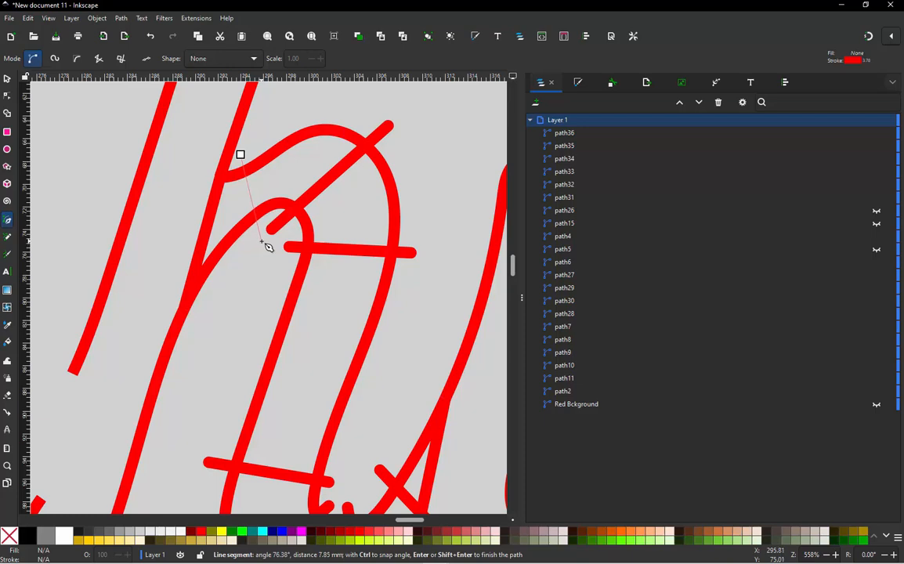
double_click(261, 240)
Select the h's arch outline together with all of its rungs and combine them into one path.
scroll(261, 240, down, 4)
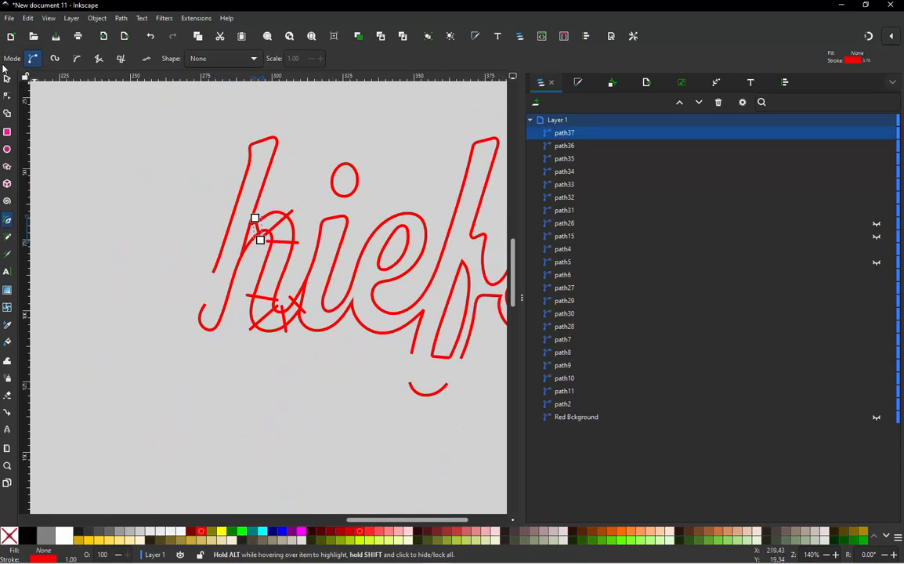
click(6, 80)
click(203, 398)
drag(204, 394, 325, 199)
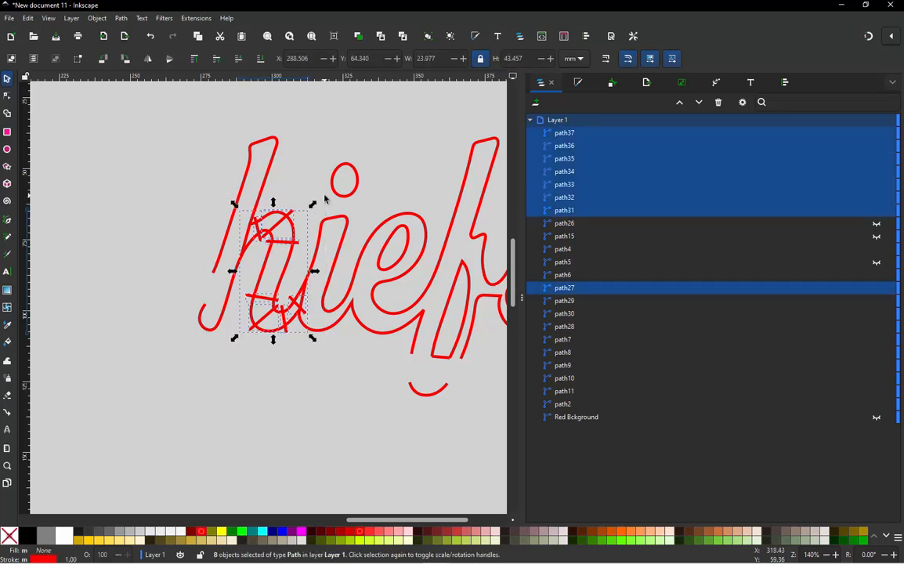
key(ctrl)
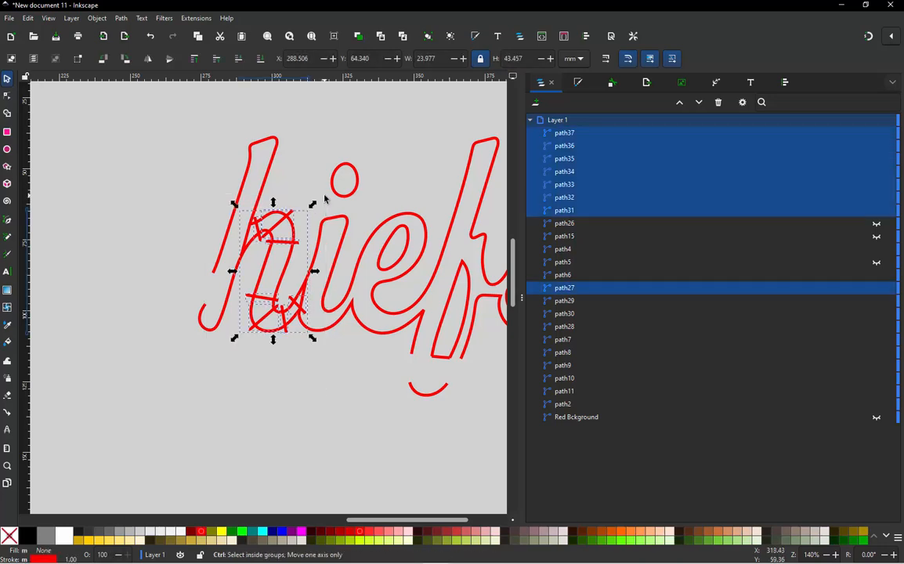
key(ctrl+k)
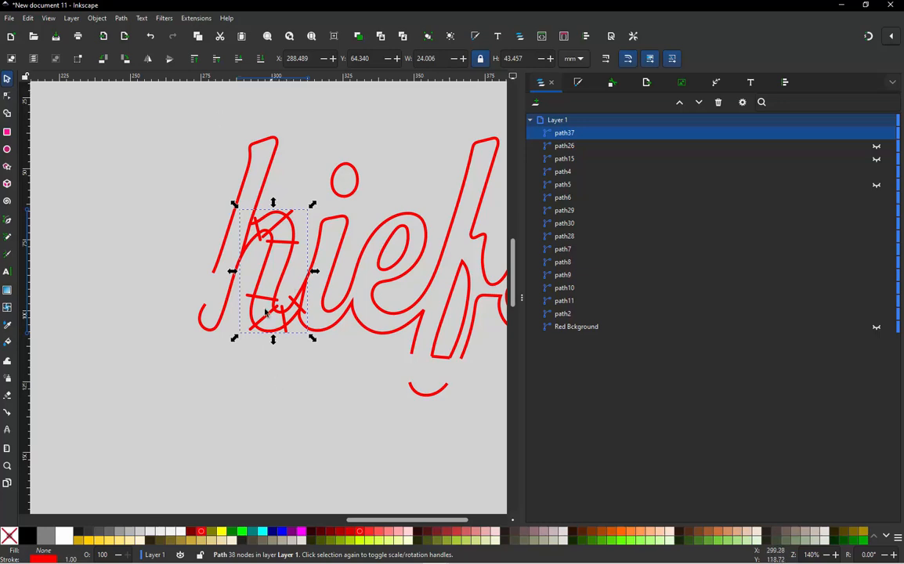
Disable running stitch along paths in the combined path's embroidery parameters so it stitches as a satin column, and apply.
ctrl+scroll(252, 368, down, 1)
ctrl+scroll(377, 306, up, 1)
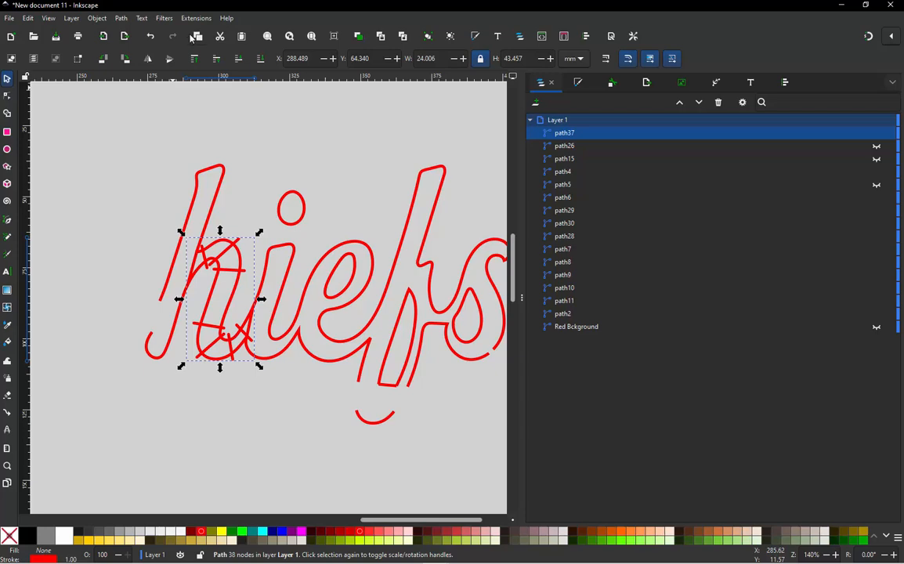
key(ctrl+alt+q)
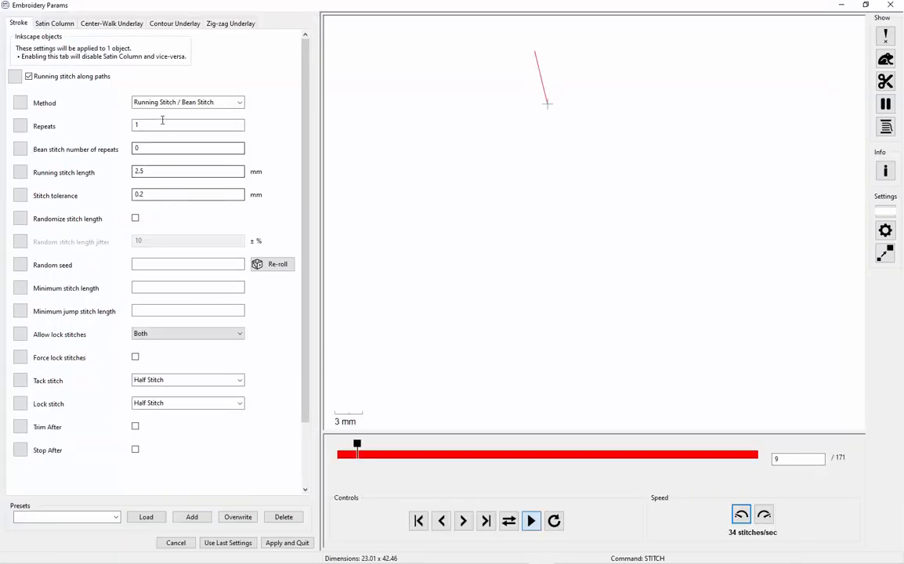
click(57, 78)
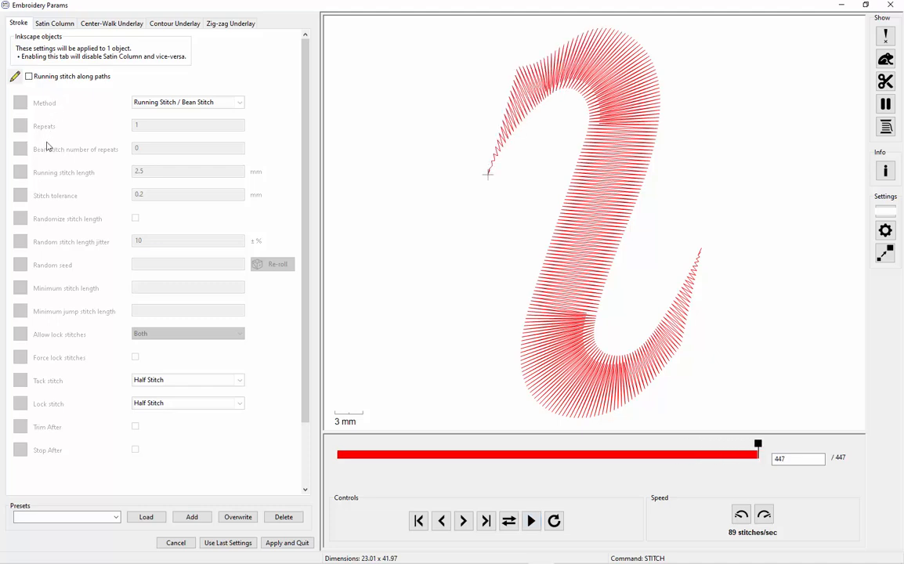
click(287, 542)
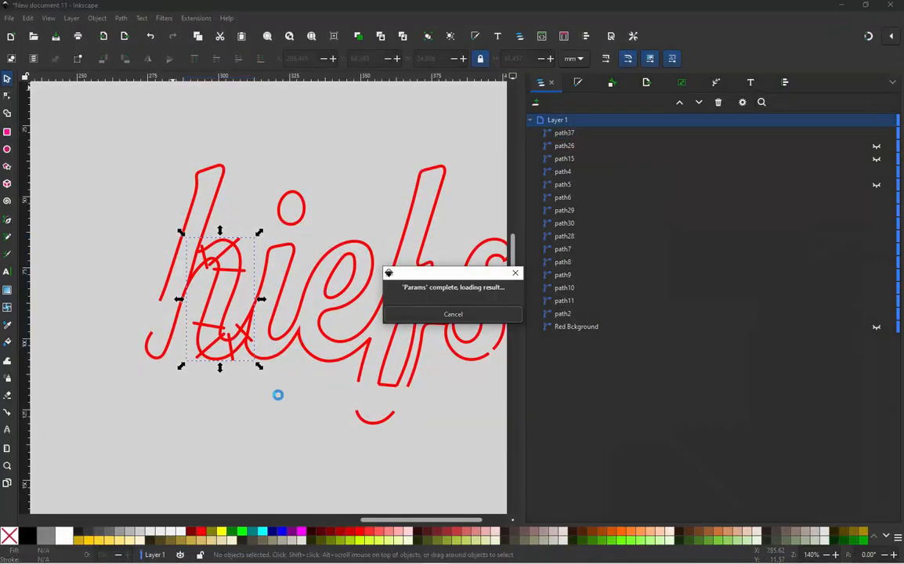
Hide the h's combined arch path and its rungs so the separated stem pieces can be worked on.
scroll(122, 344, up, 2)
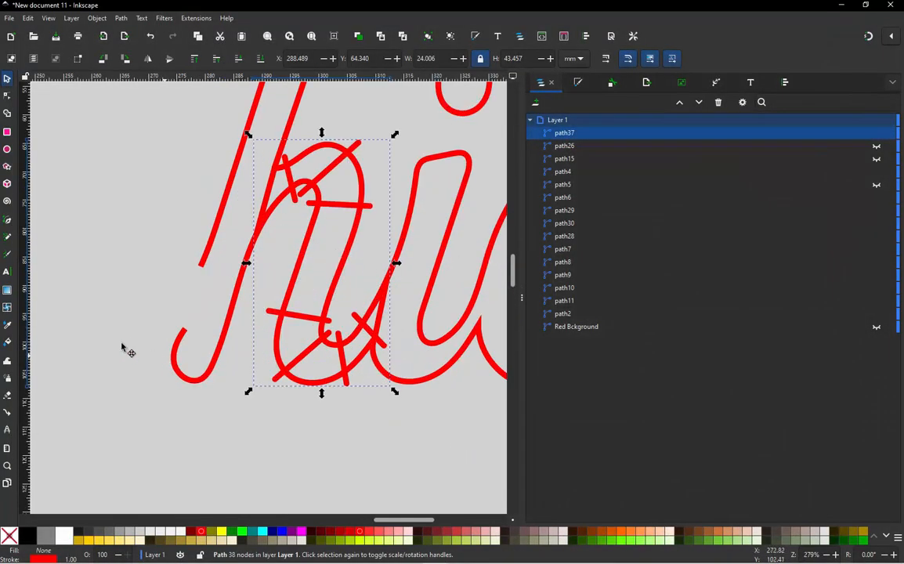
click(112, 344)
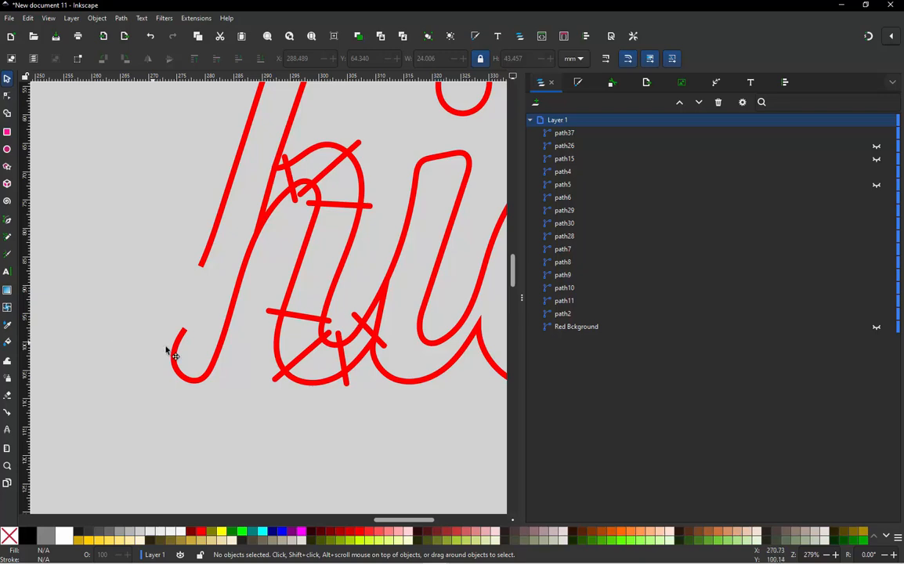
scroll(198, 381, down, 1)
scroll(198, 382, up, 1)
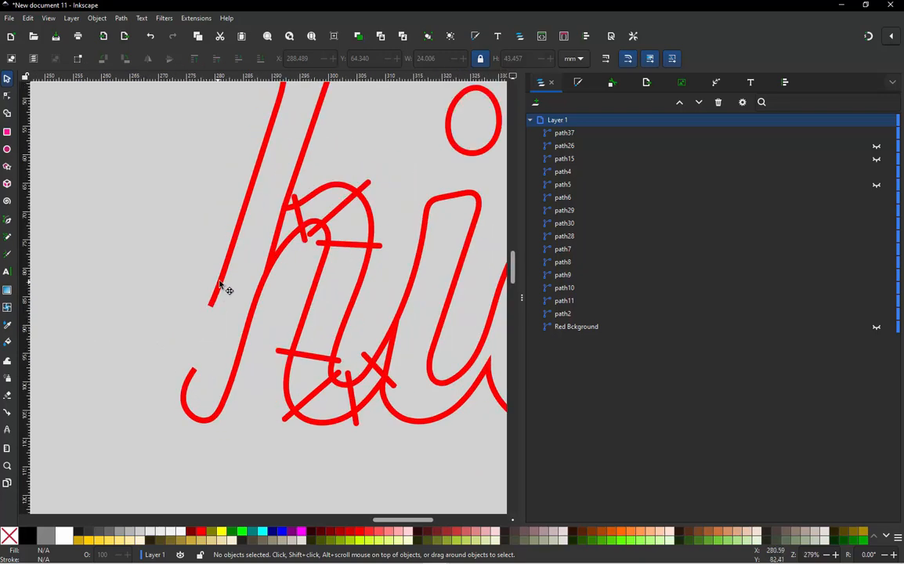
click(376, 226)
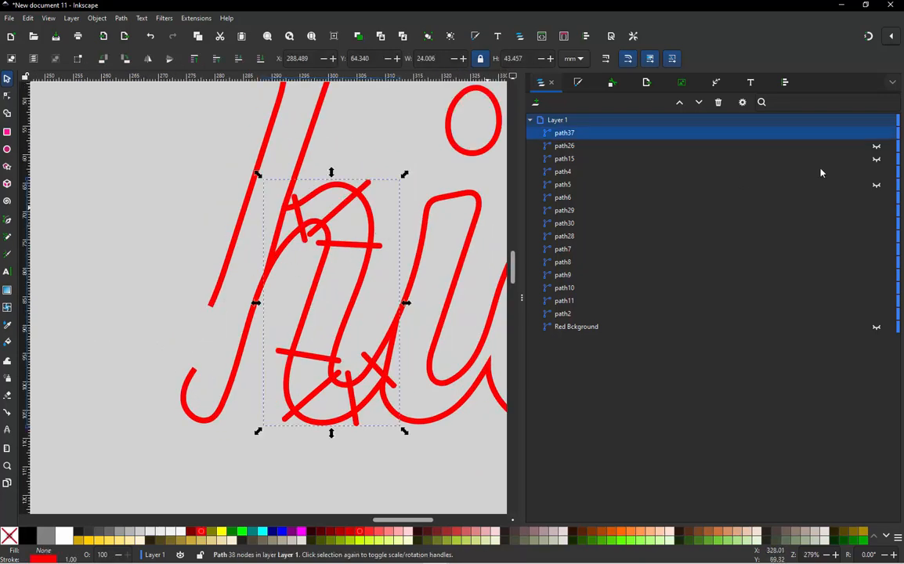
click(877, 133)
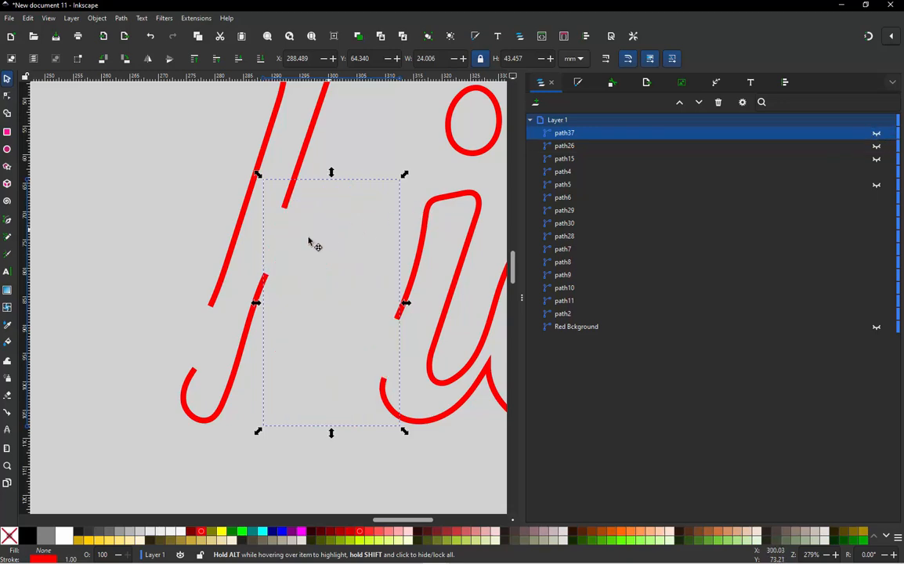
click(313, 242)
Select the h stem's lower hook piece together with its upper outline and combine them into one path.
click(258, 296)
key(n)
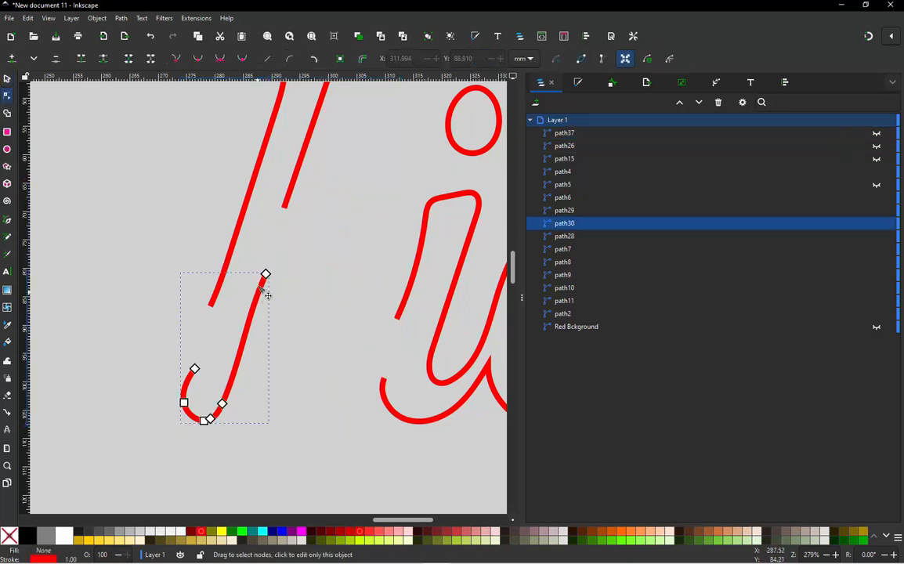
click(6, 79)
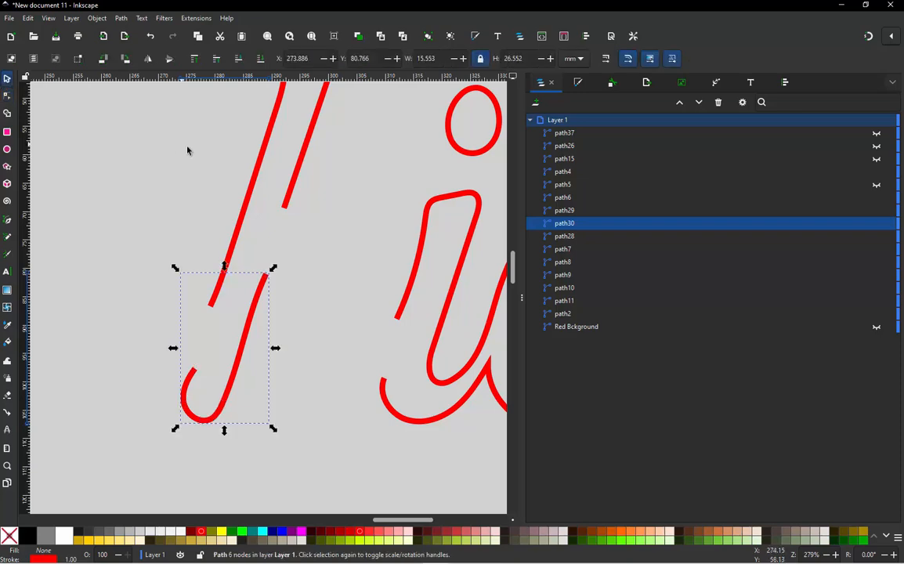
shift+click(289, 197)
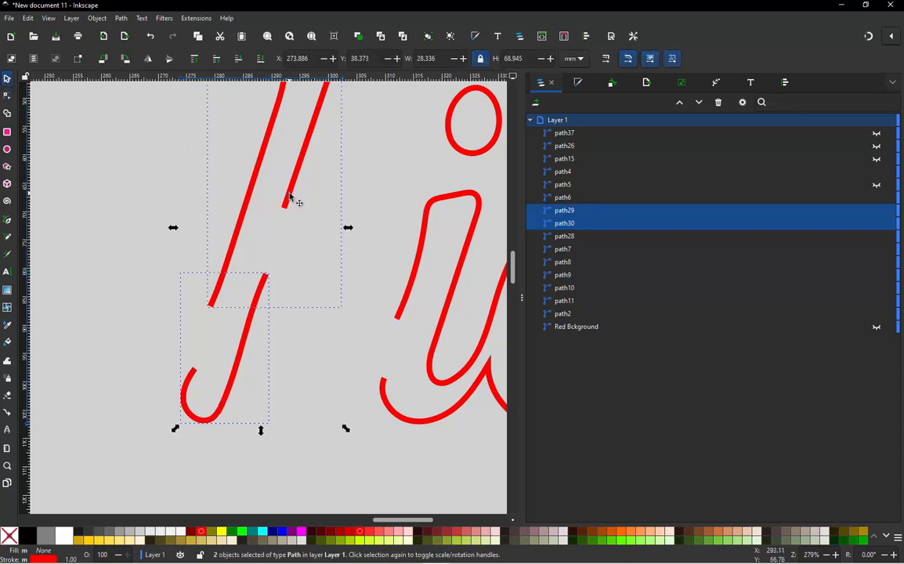
key(ctrl)
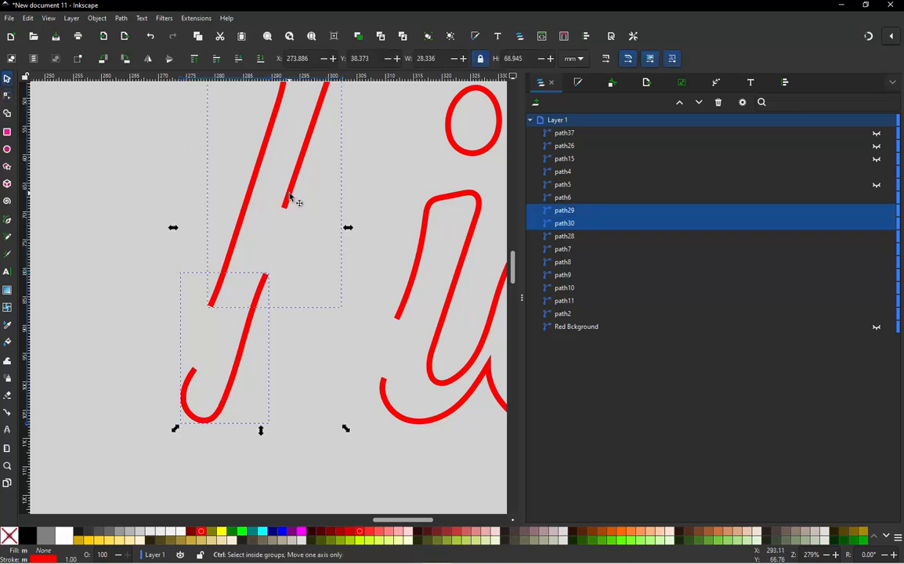
key(ctrl+k)
click(269, 255)
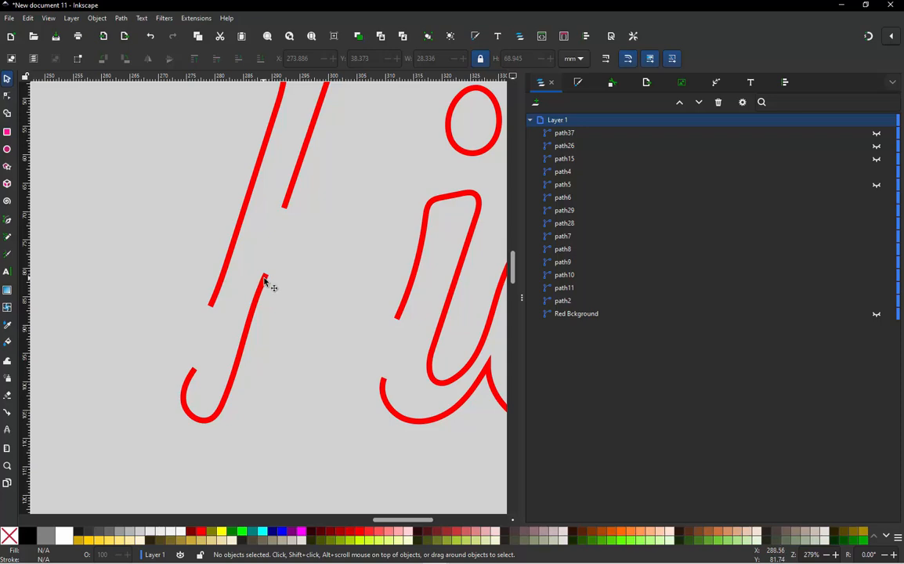
Join the two open end nodes on the right side of the h's stem with a new segment.
double_click(265, 280)
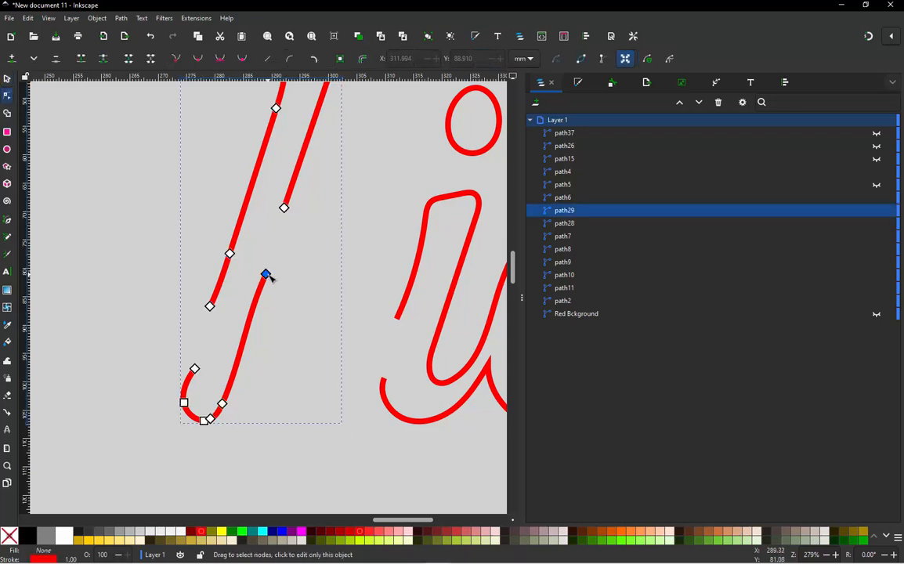
click(284, 208)
shift+click(265, 274)
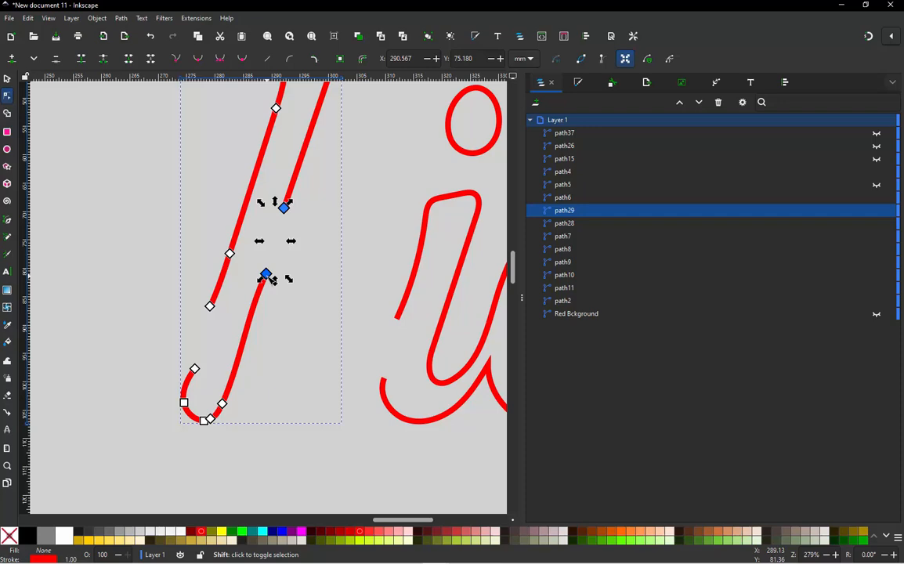
key(alt+j)
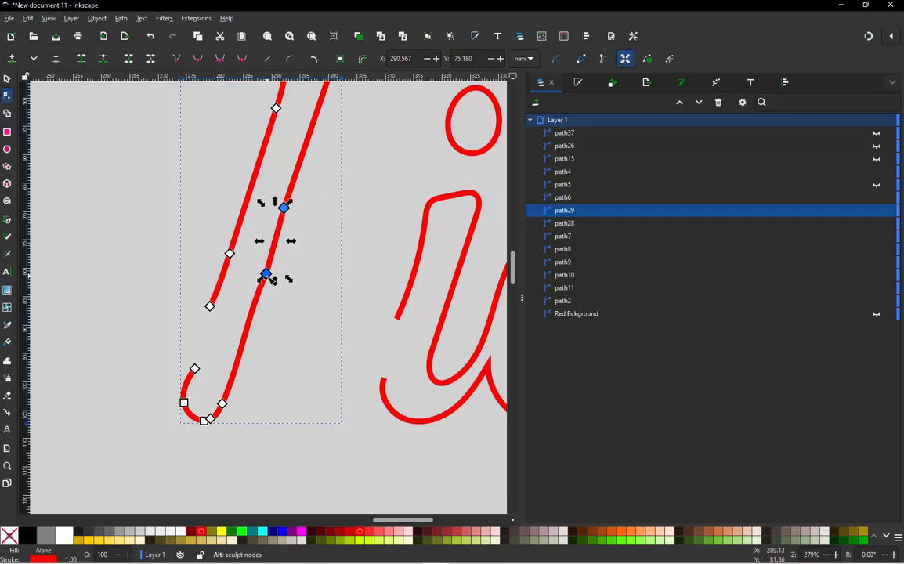
Join the two open end nodes on the left side of the h's stem with a new segment, closing its outline.
click(210, 306)
shift+click(200, 371)
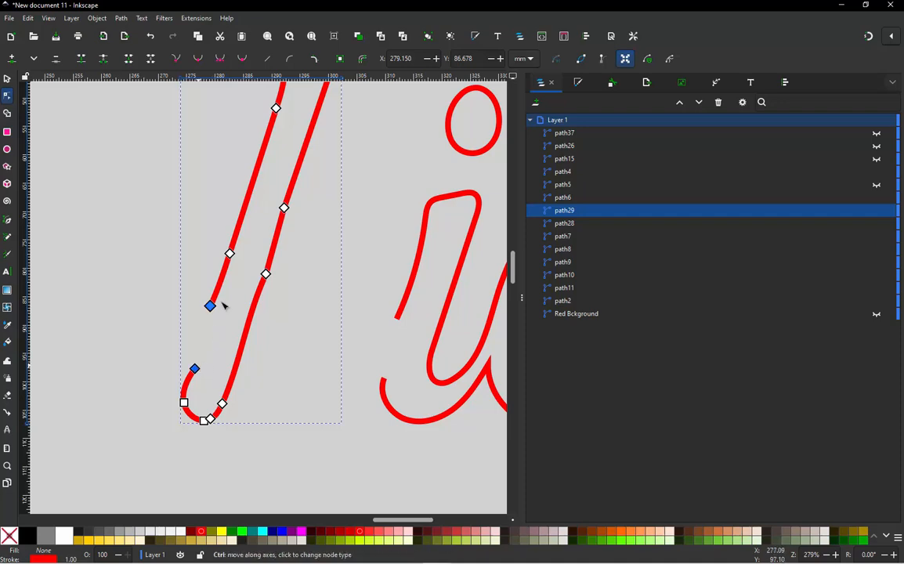
click(195, 369)
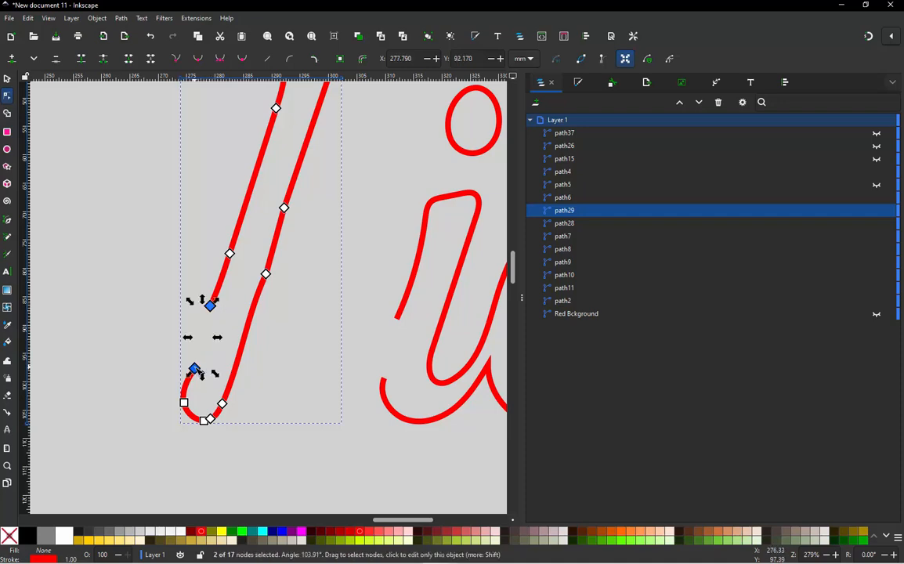
click(129, 61)
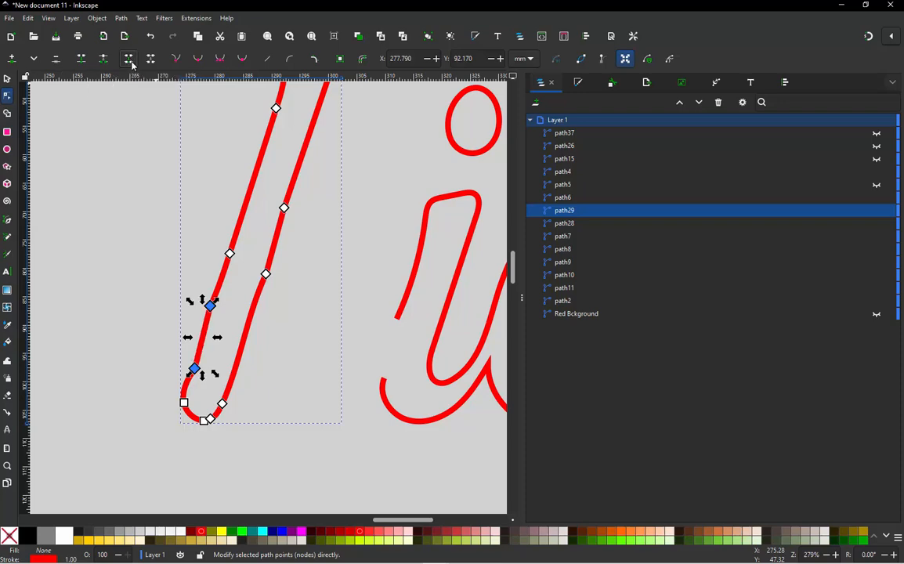
click(138, 337)
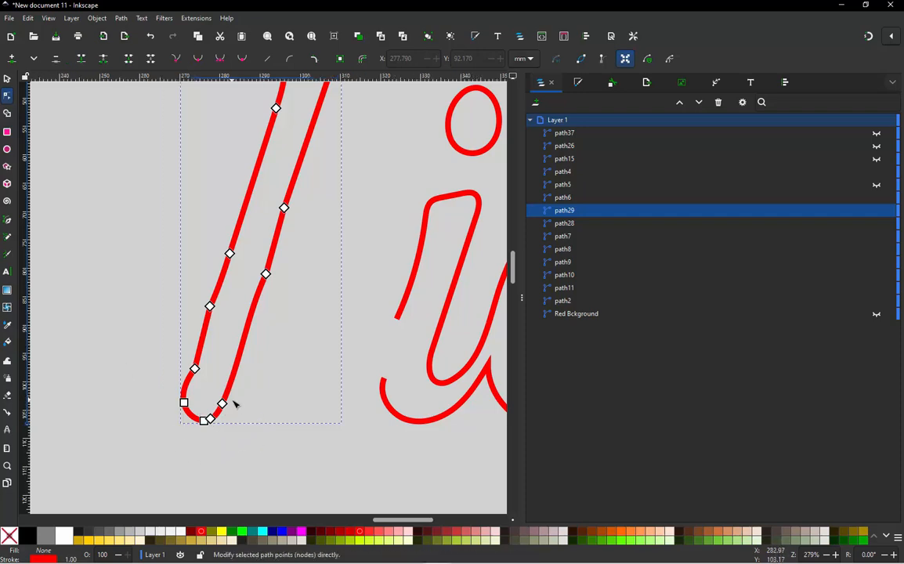
Delete the three extra nodes along the left side of the h's stem and make that side one straight line.
scroll(236, 404, down, 1)
scroll(231, 264, up, 1)
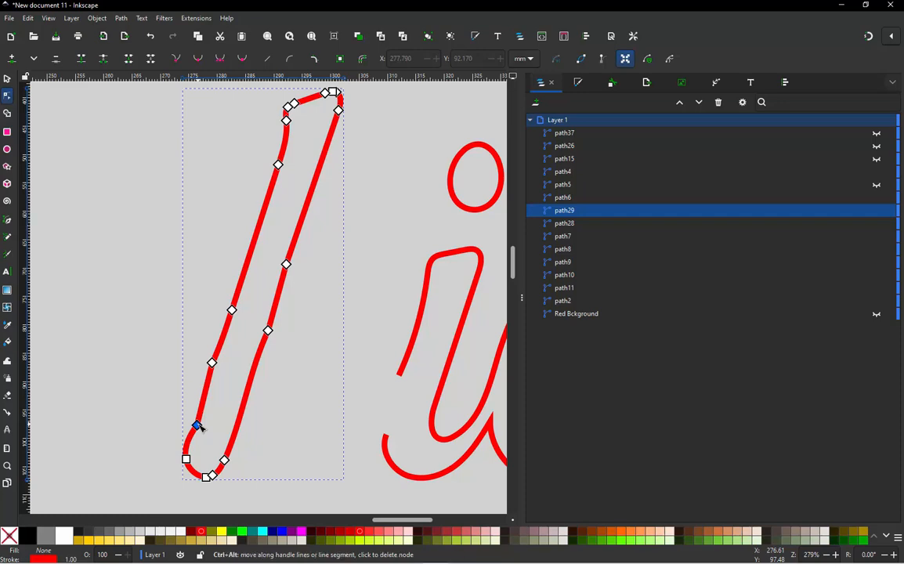
key(Delete)
click(212, 363)
key(Delete)
click(232, 311)
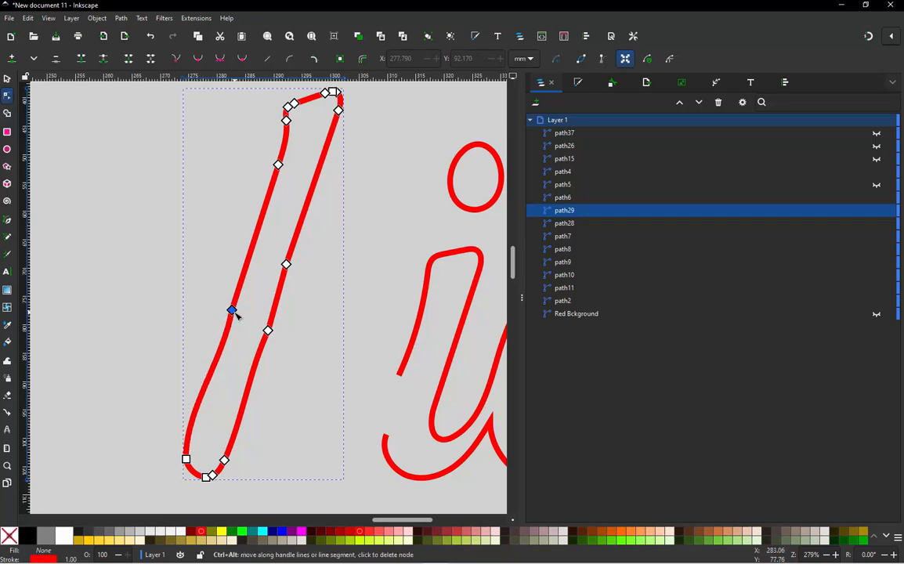
key(Delete)
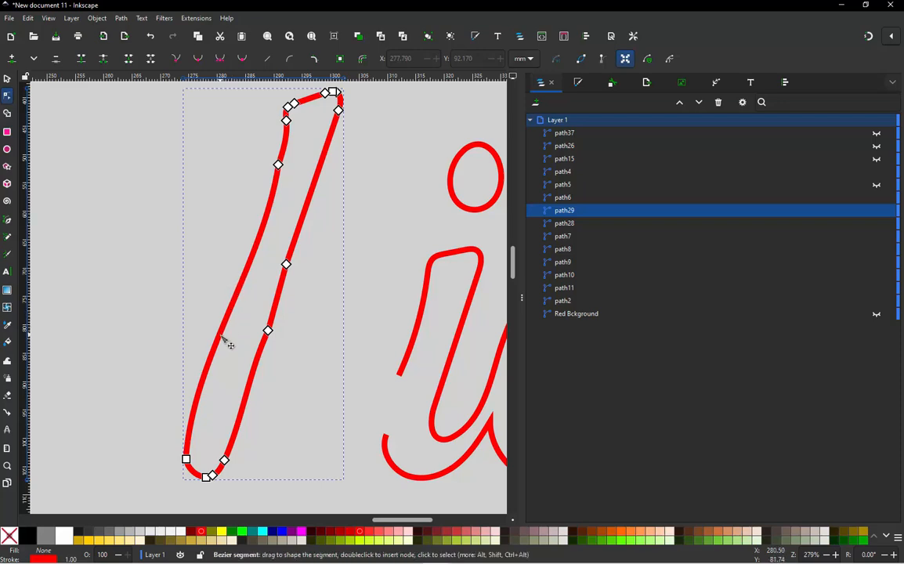
click(223, 338)
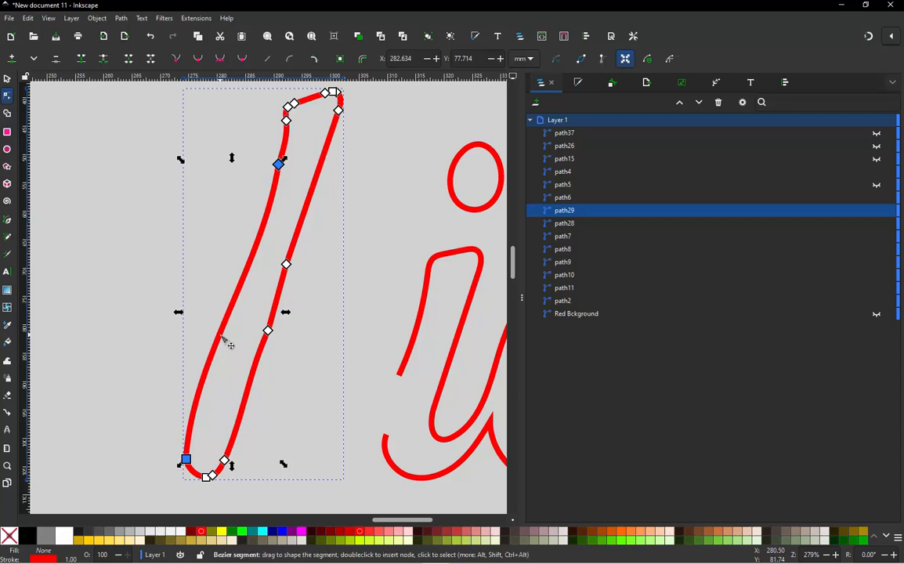
key(shift+l)
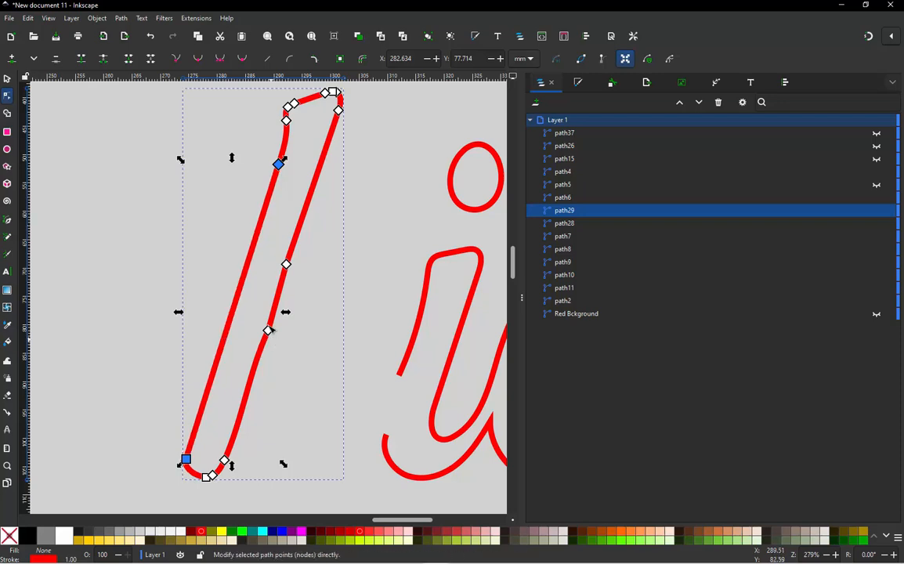
click(147, 370)
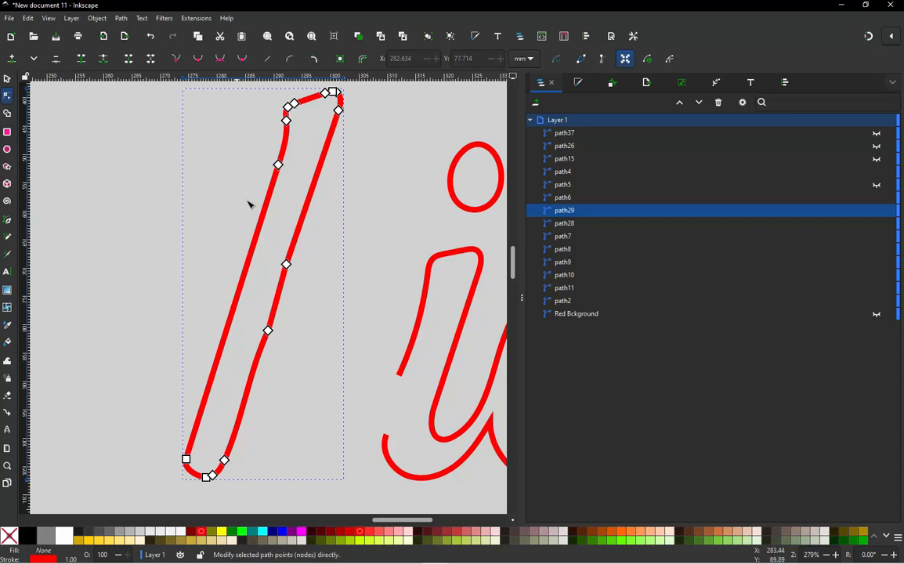
Delete the two extra nodes along the right side of the h's stem so it runs straight between its ends.
click(268, 331)
ctrl+alt+click(268, 330)
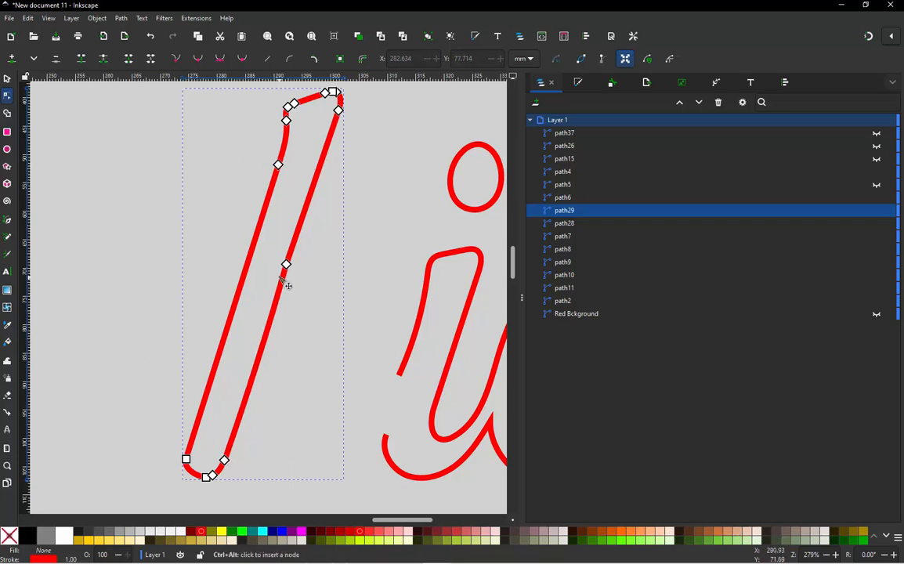
ctrl+alt+click(286, 264)
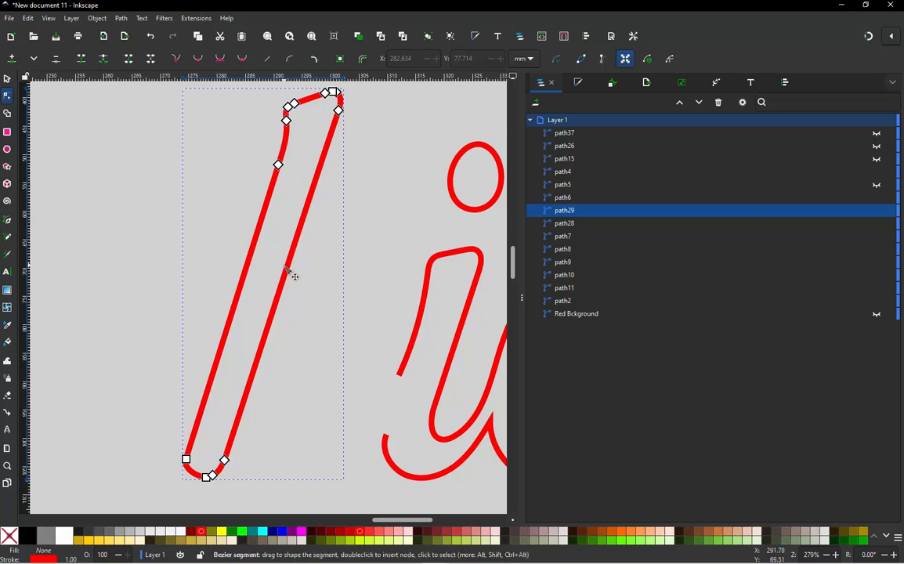
click(287, 269)
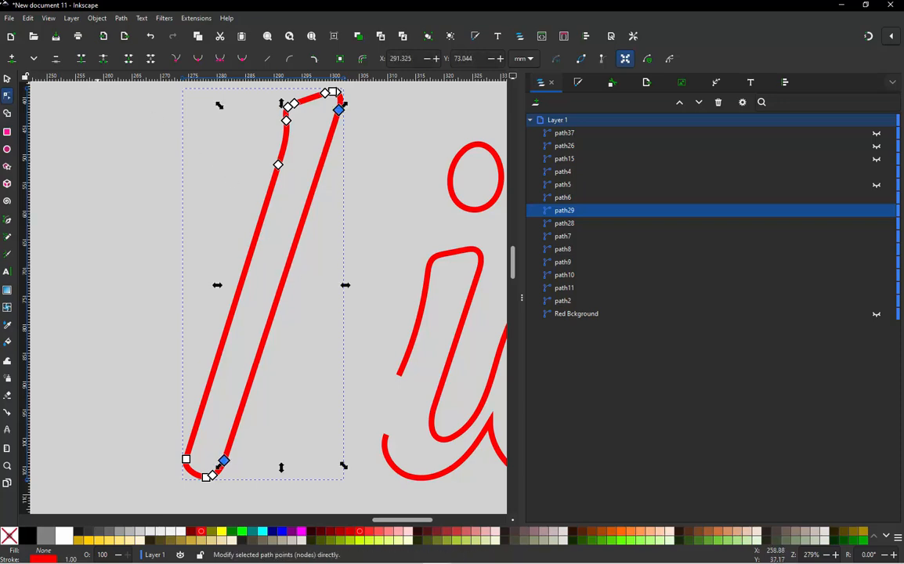
click(7, 80)
click(199, 253)
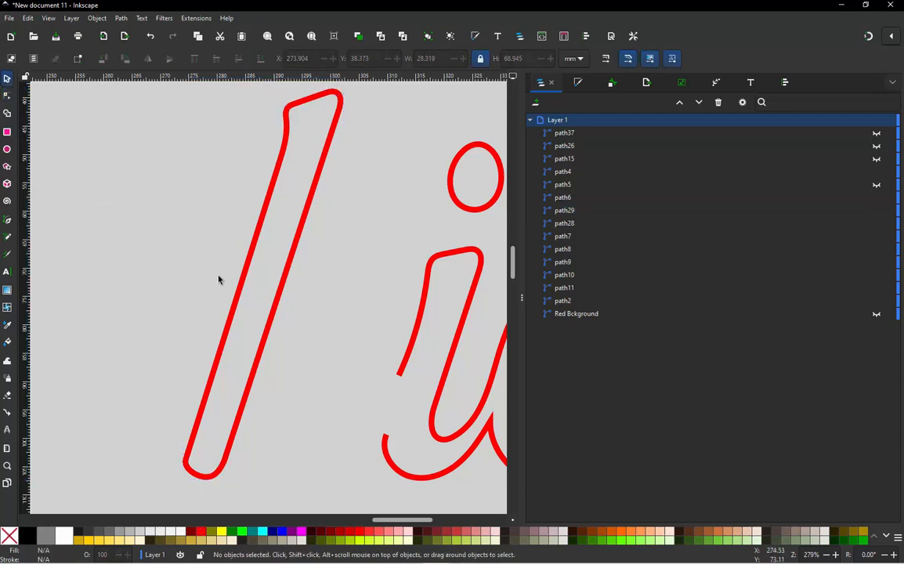
Insert a node in the curve at the bottom end of the h's stem and break the path there.
double_click(225, 468)
scroll(206, 480, up, 2)
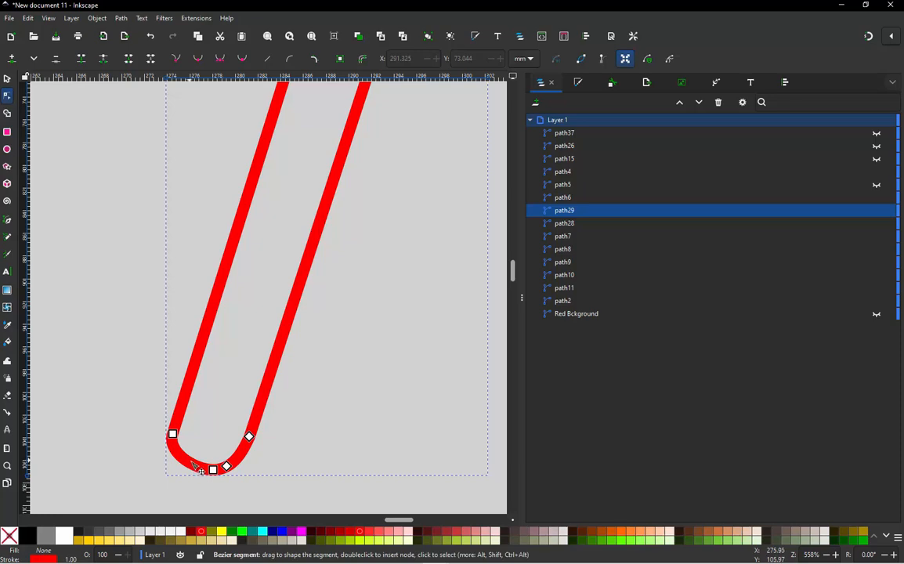
double_click(199, 469)
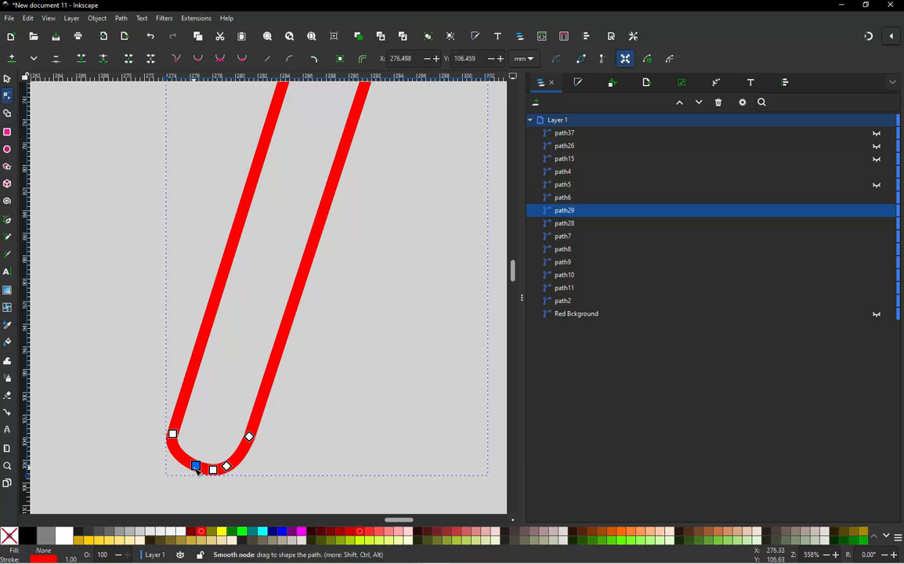
key(Escape)
scroll(193, 451, down, 5)
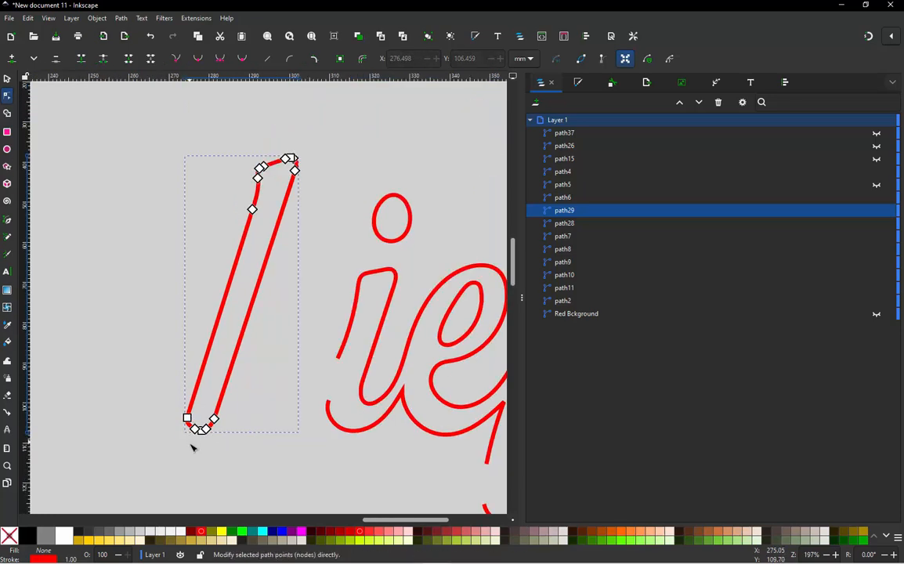
Break the h's stem path at the cusp node on the rounded right corner of its top end.
scroll(251, 309, up, 6)
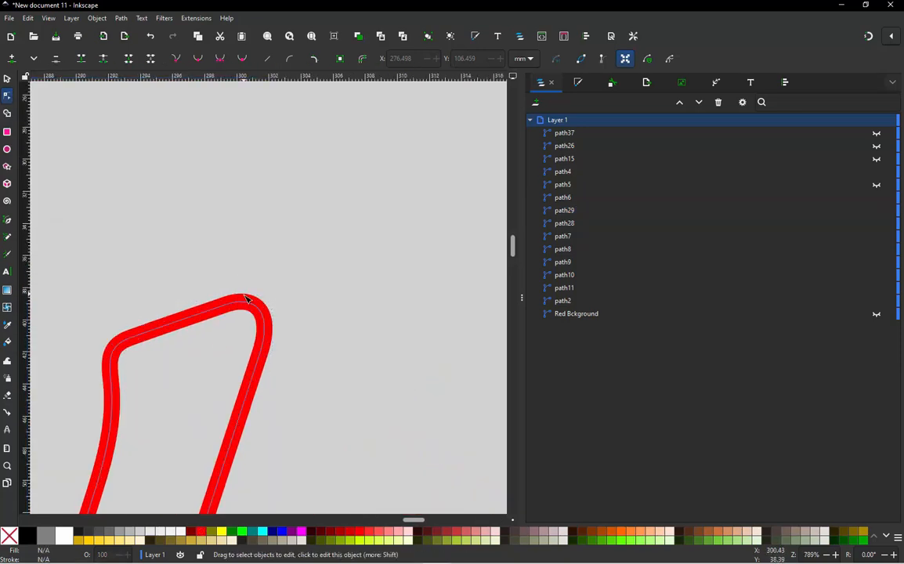
click(249, 307)
shift+click(252, 305)
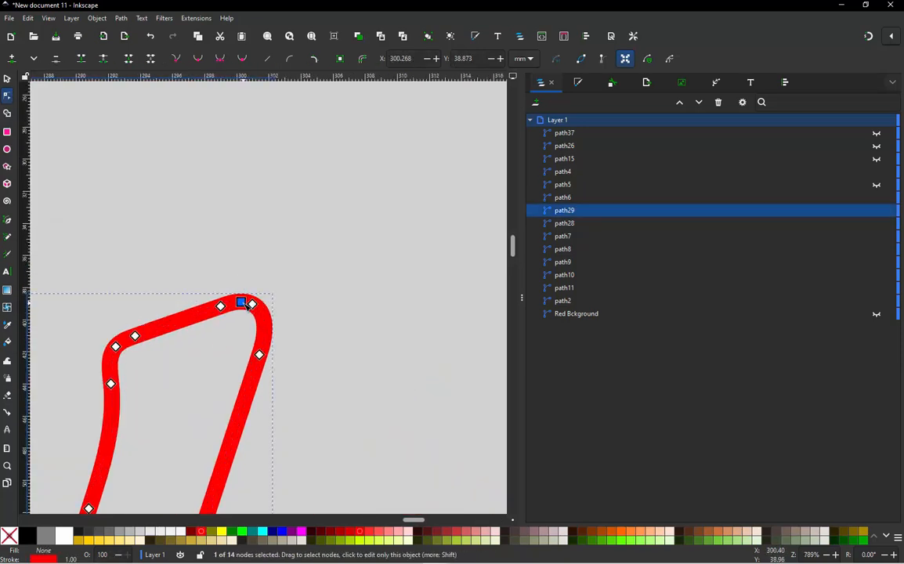
click(253, 306)
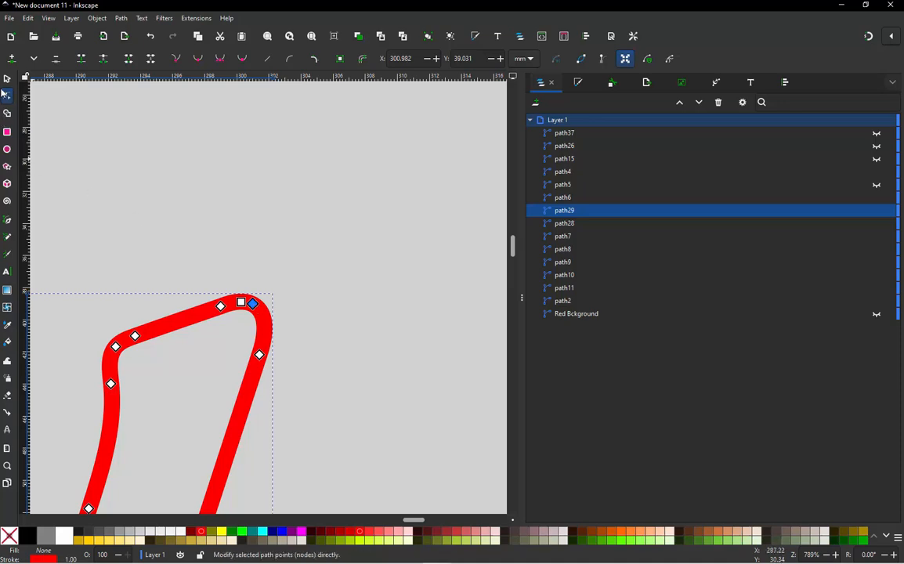
click(7, 78)
click(263, 184)
scroll(301, 256, down, 6)
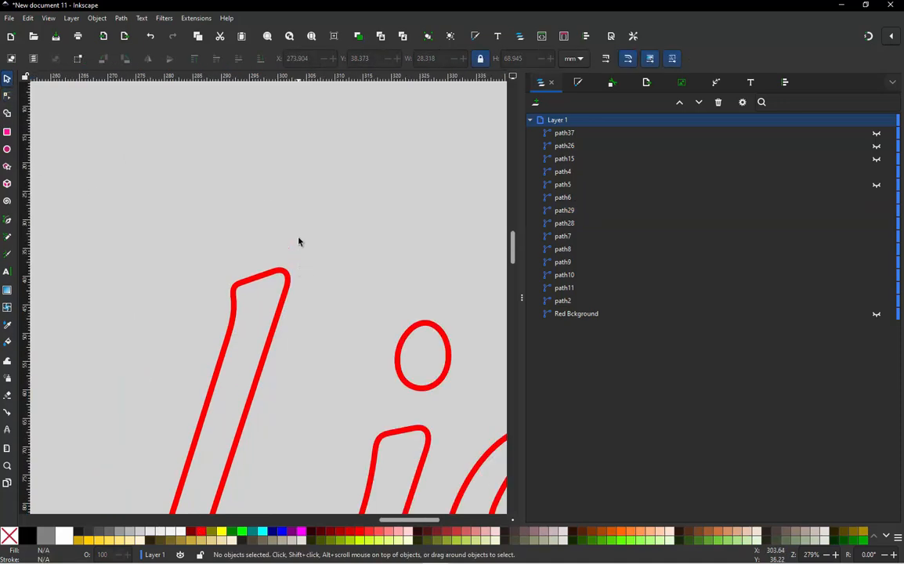
scroll(287, 268, up, 3)
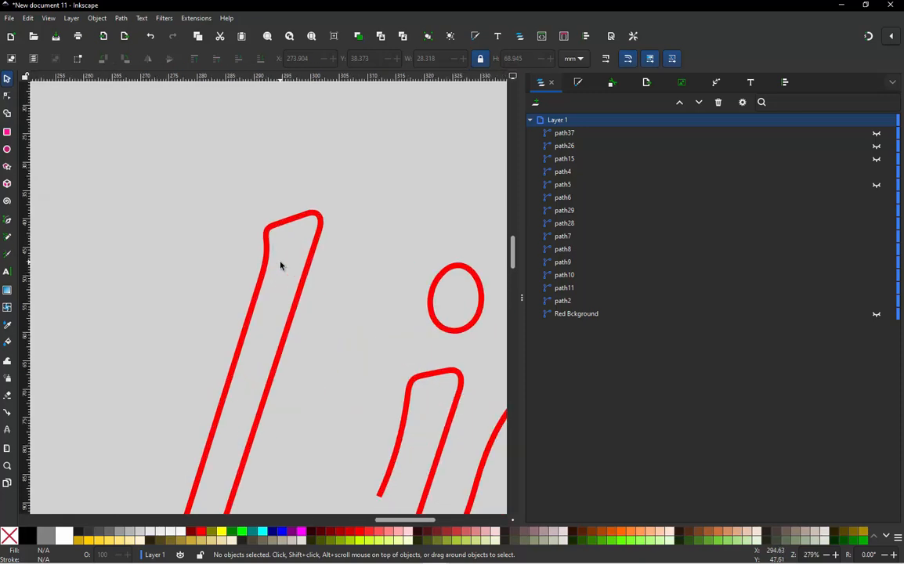
Draw two straight Pen rungs across the h's stem, one just below its top end and one just above its rounded bottom.
key(b)
click(245, 253)
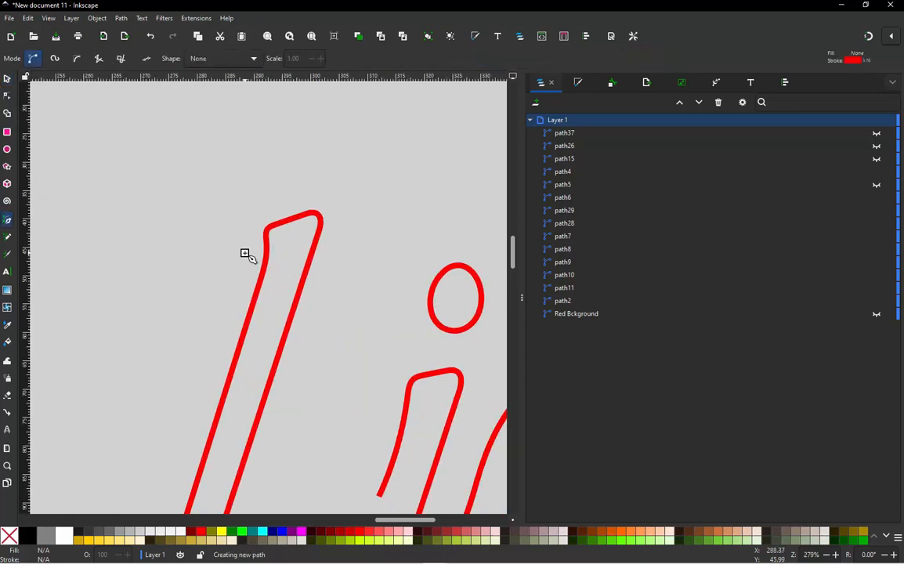
double_click(323, 255)
scroll(314, 235, down, 3)
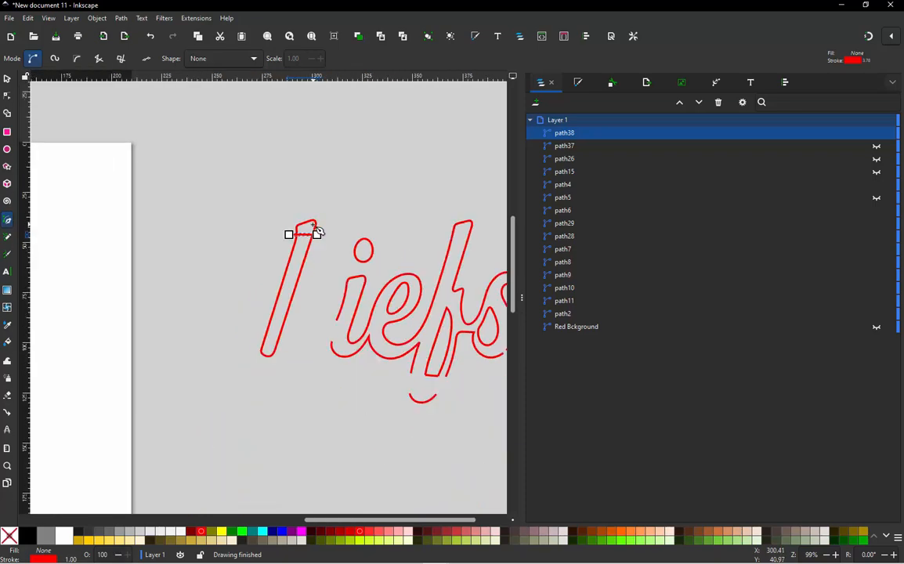
scroll(273, 340, up, 2)
click(247, 325)
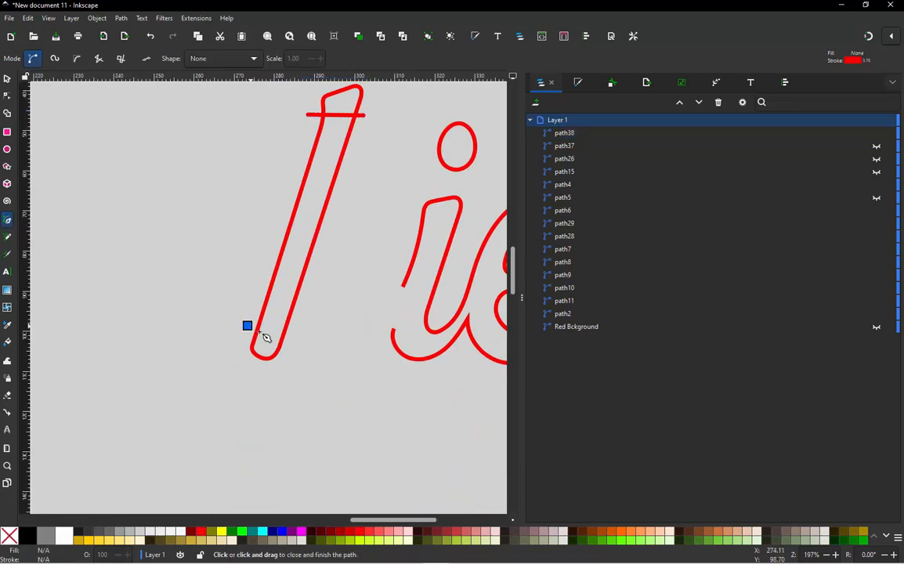
double_click(290, 345)
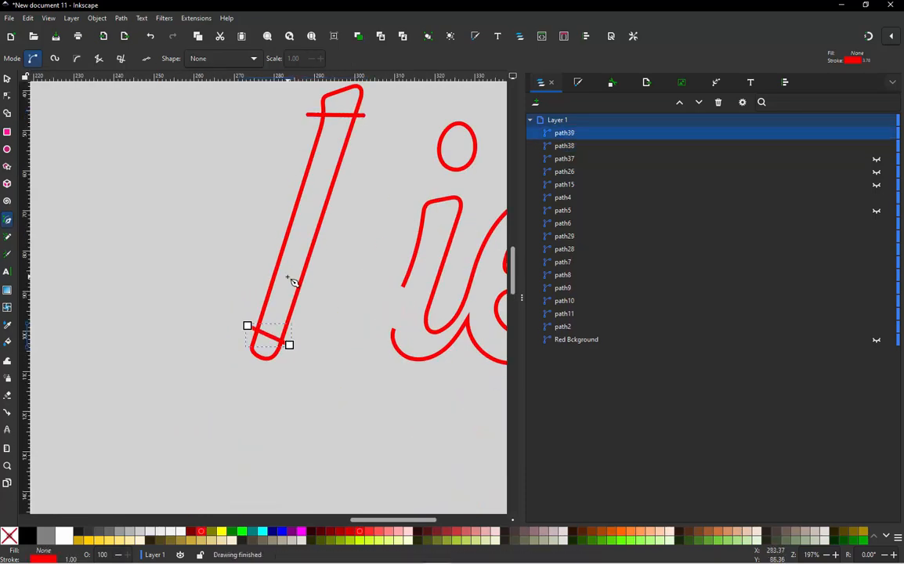
Select the h's stem outline together with its two rungs and combine them into one path.
click(6, 79)
scroll(94, 317, down, 1)
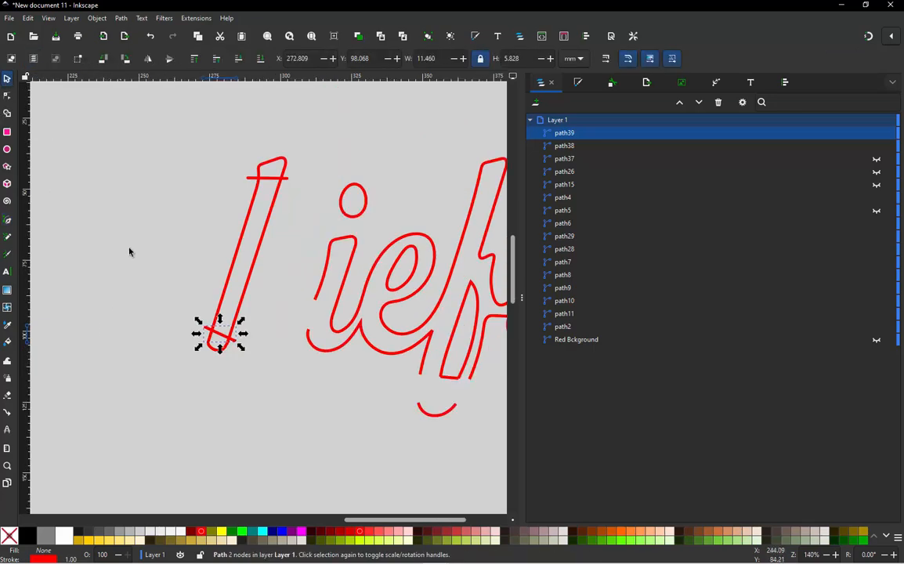
click(162, 151)
drag(275, 345, 306, 374)
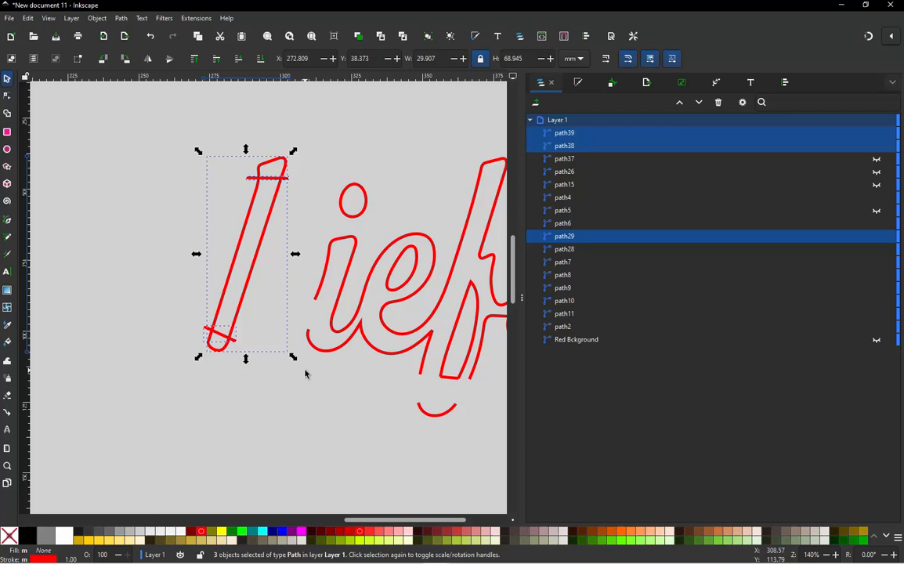
key(ctrl+plus)
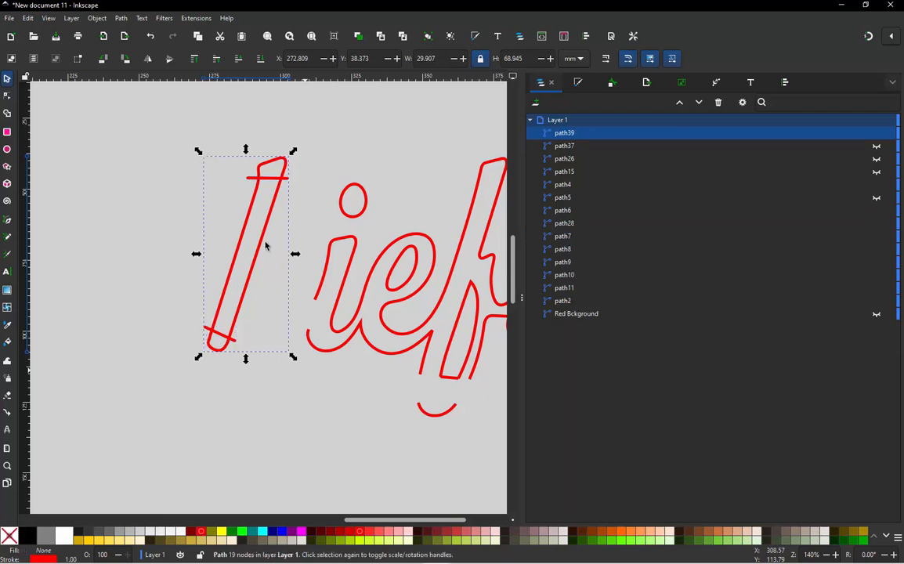
Turn off running stitch along paths in the h stem's embroidery parameters, apply them, and hide the finished stem.
key(ctrl+alt+q)
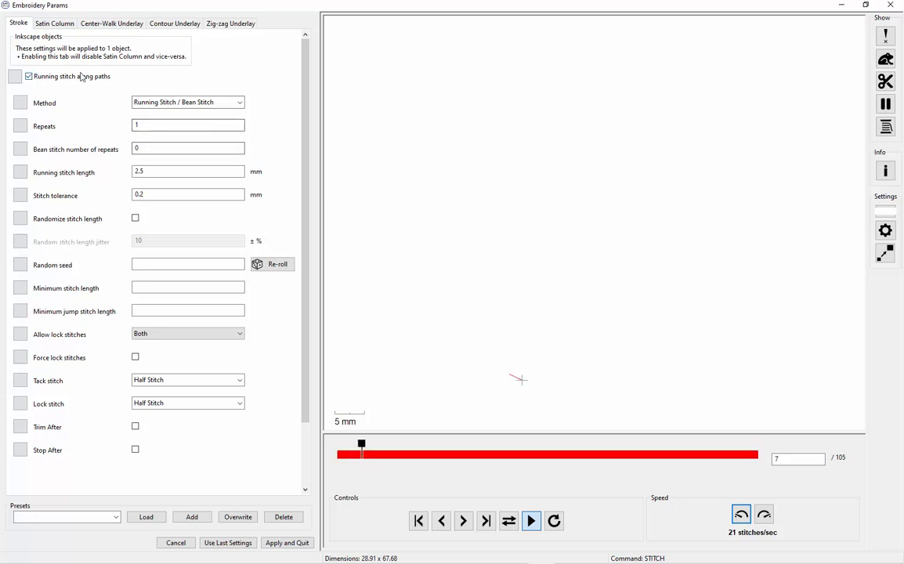
click(77, 77)
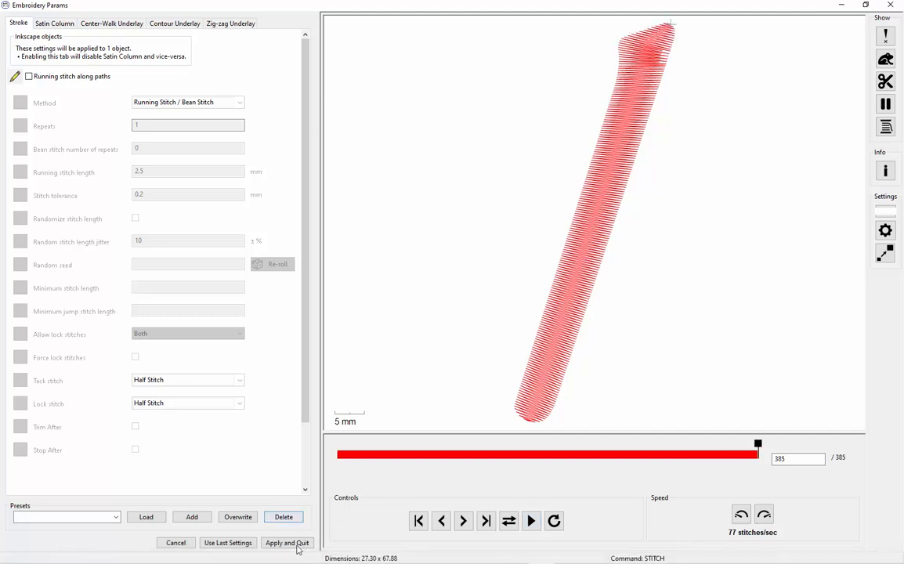
click(299, 543)
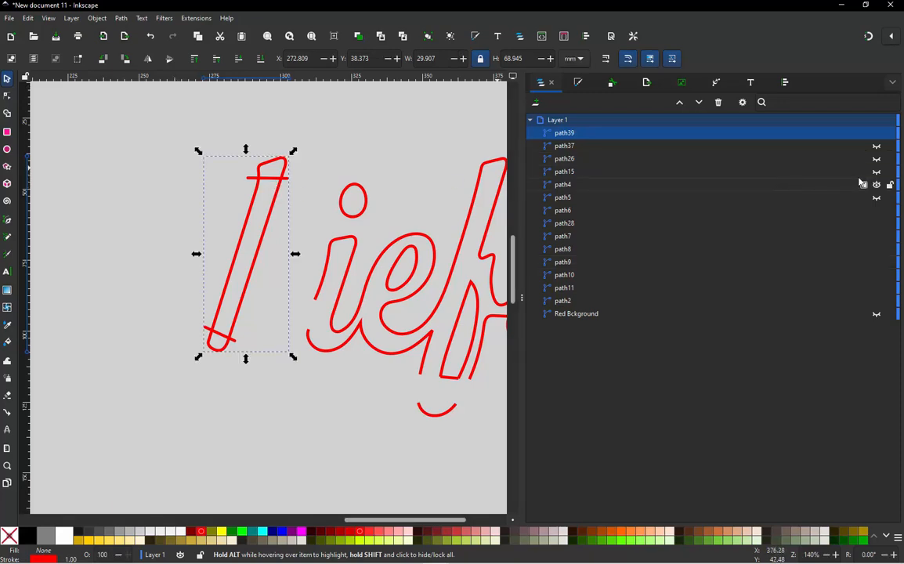
click(877, 134)
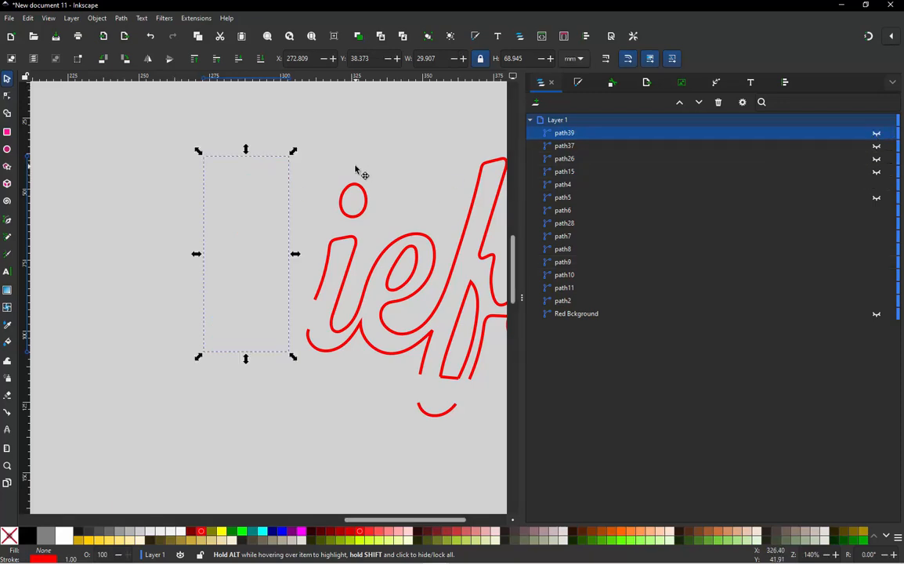
Break the outline of the i's dot at its top and bottom nodes.
click(359, 184)
scroll(363, 197, up, 2)
scroll(363, 197, up, 2)
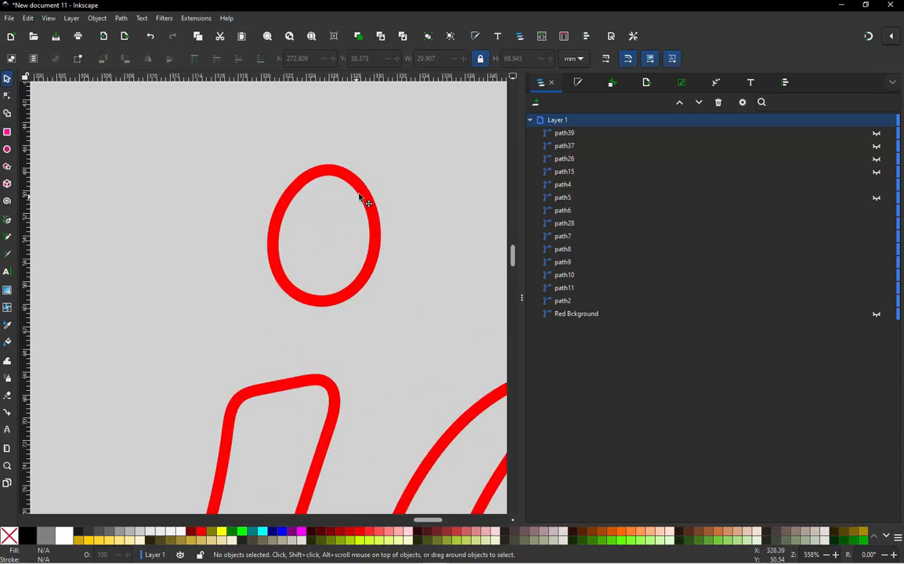
click(361, 194)
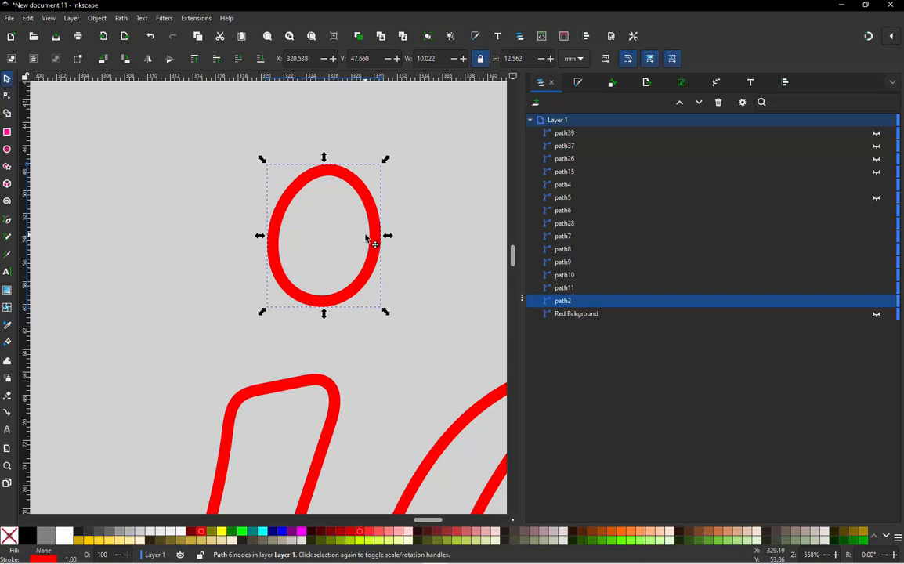
double_click(331, 174)
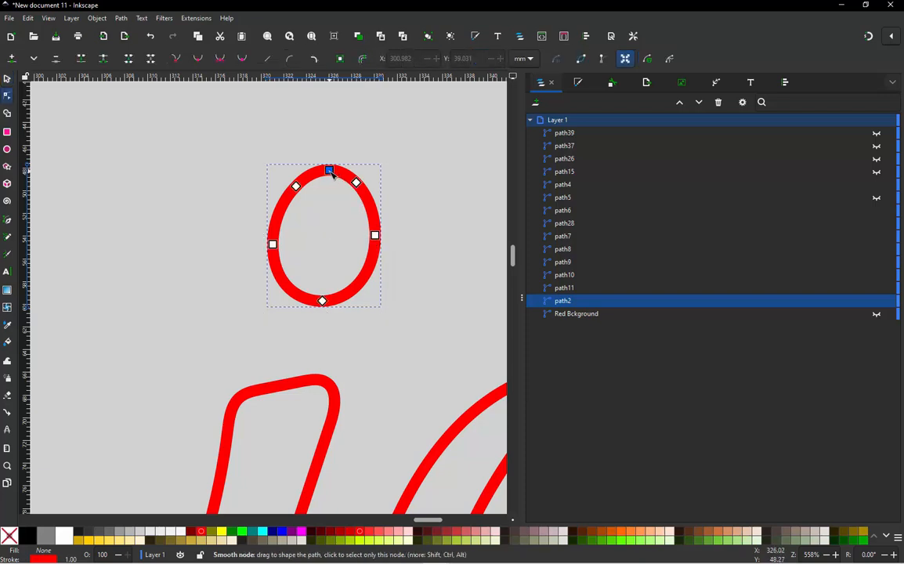
click(322, 301)
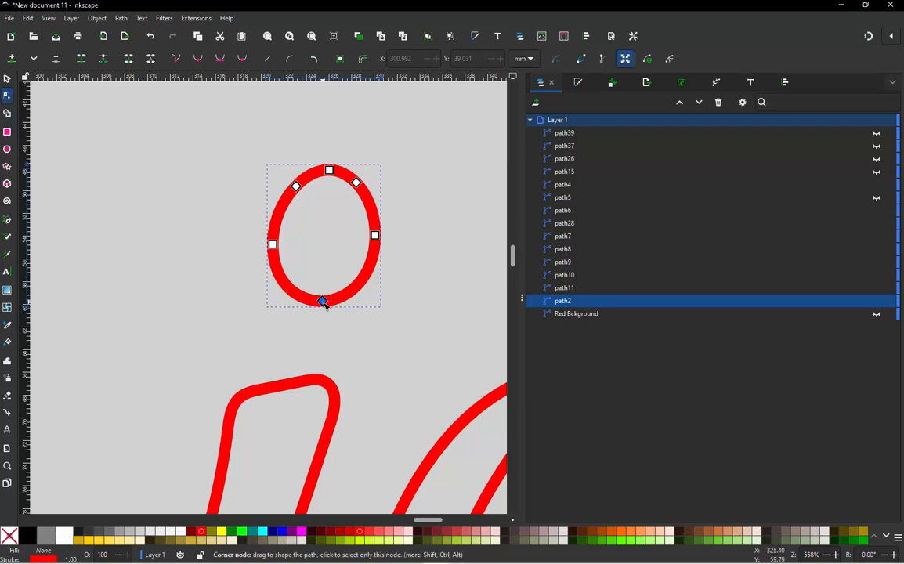
shift+click(329, 169)
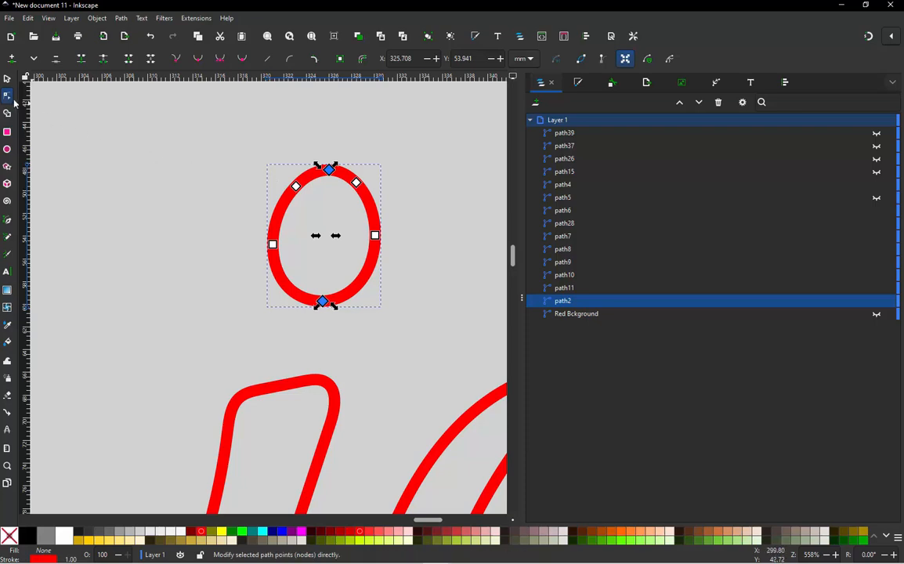
click(7, 79)
Turn off running stitch along paths in the embroidery parameters of the i's dot and apply the settings.
key(ctrl)
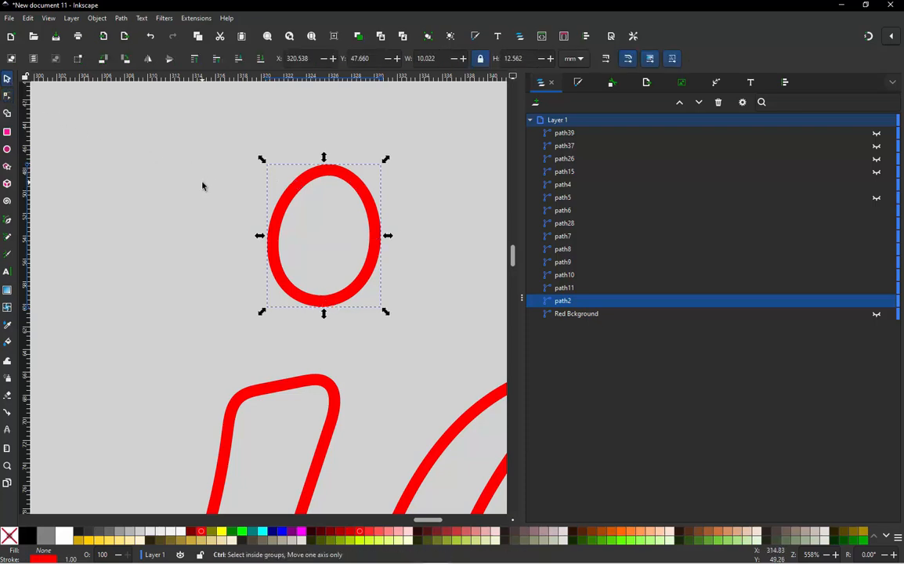
key(ctrl+alt+c)
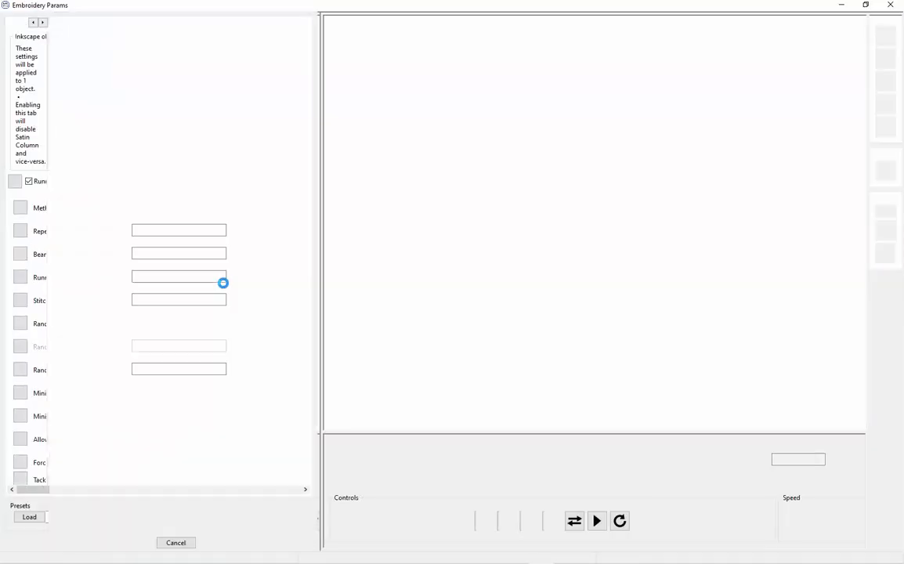
click(57, 77)
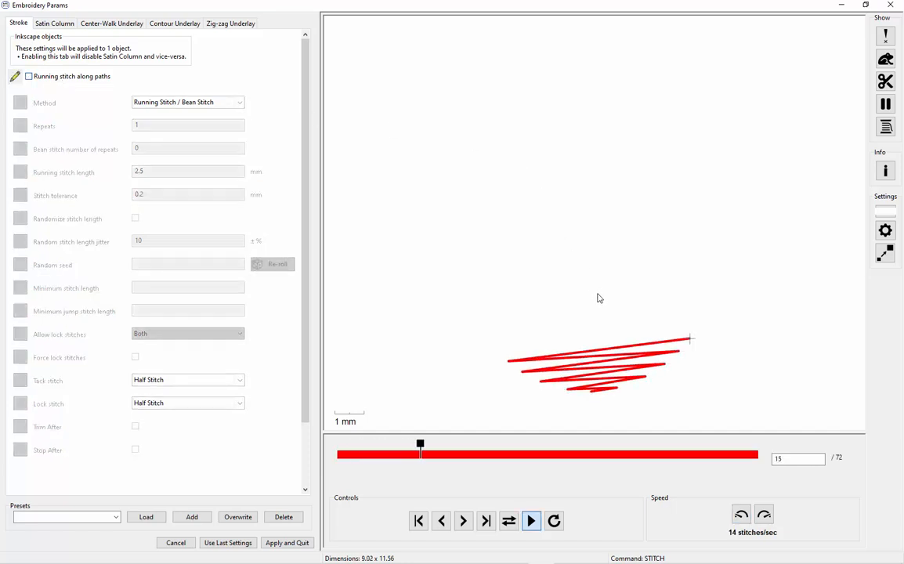
click(296, 545)
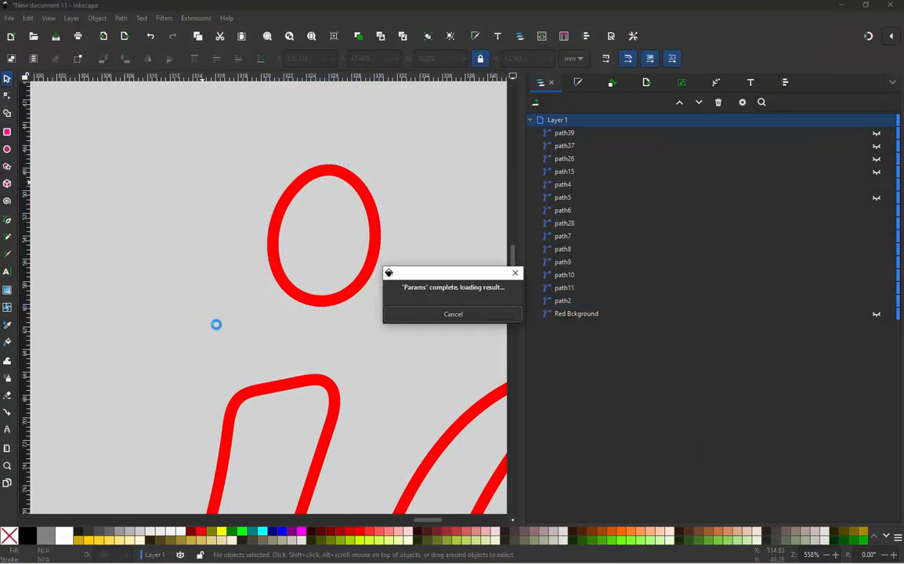
Break the upper outline at the node on the curve joining the i to the e.
ctrl+scroll(259, 246, down, 4)
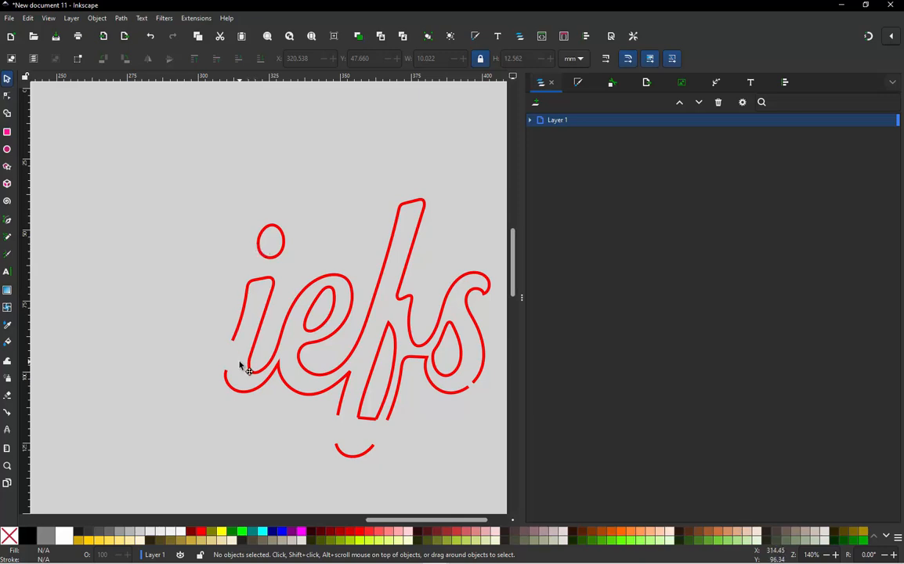
ctrl+scroll(242, 366, up, 3)
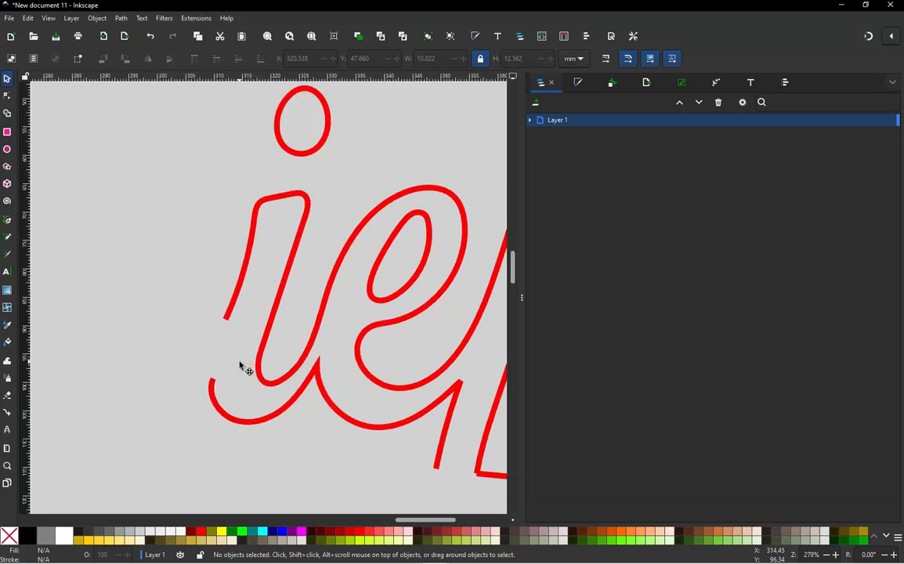
click(291, 266)
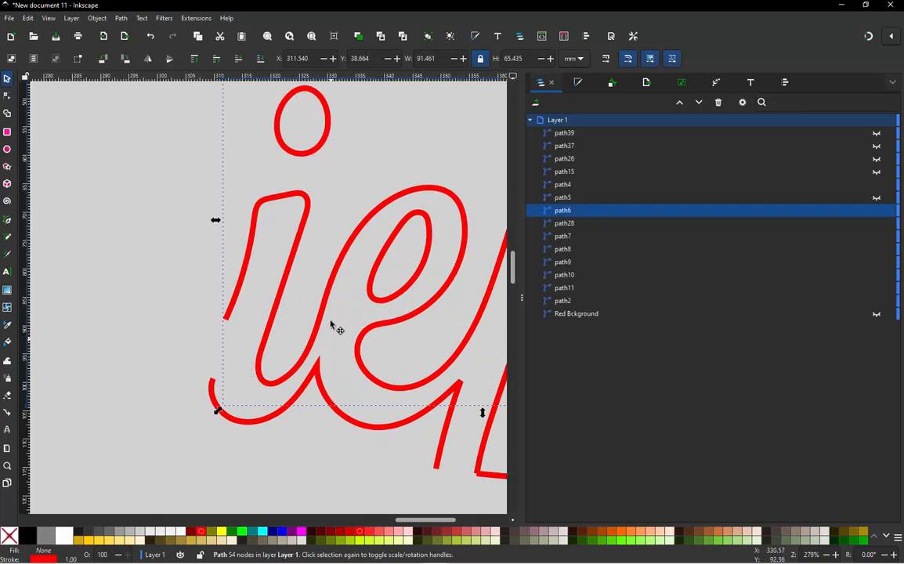
double_click(288, 302)
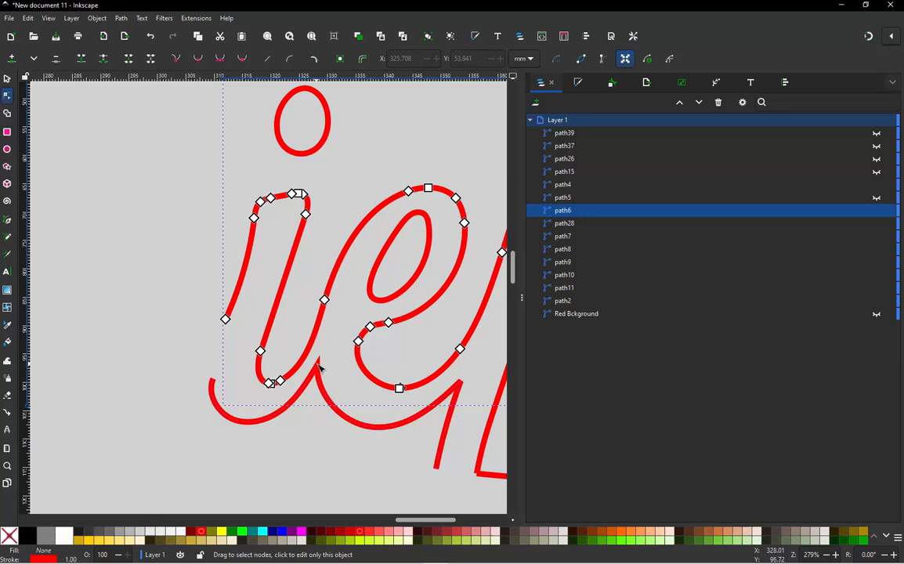
ctrl+scroll(319, 372, up, 2)
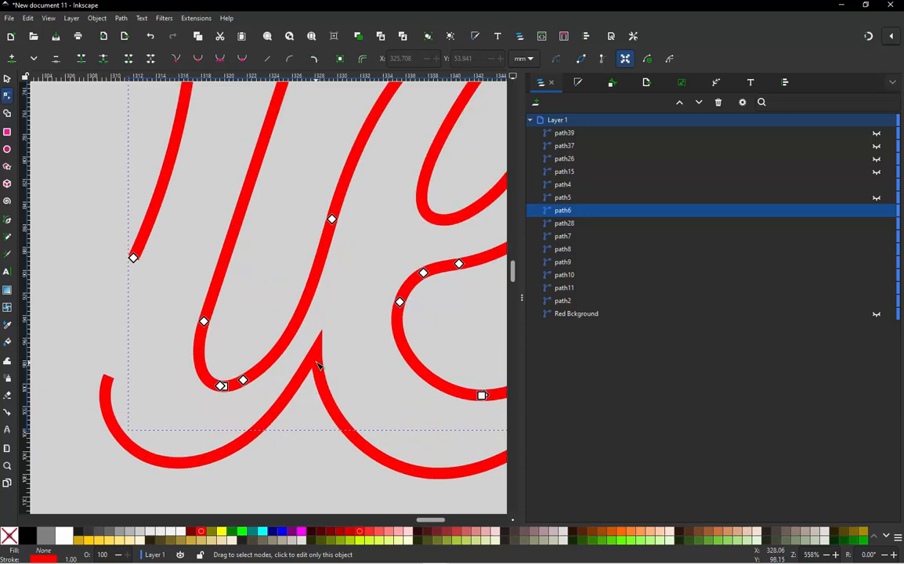
click(332, 219)
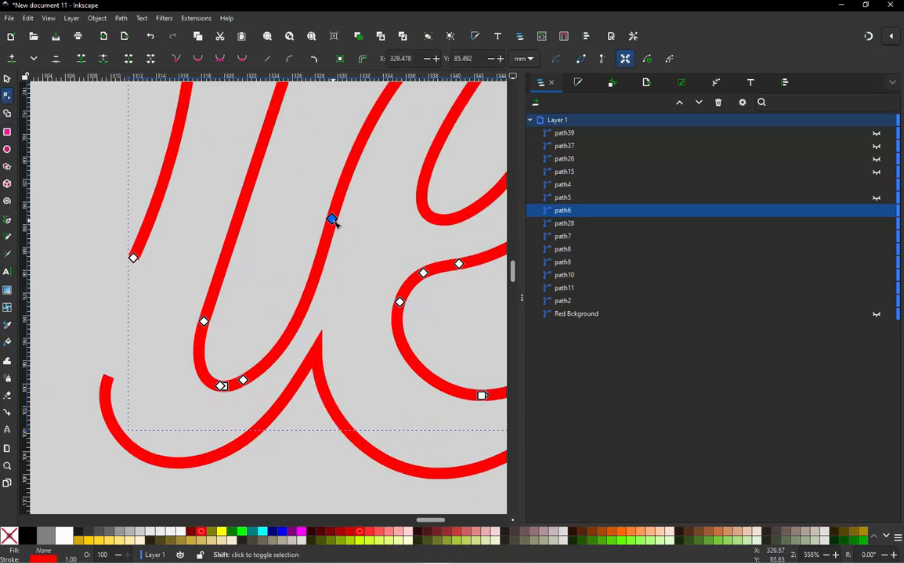
drag(330, 222, 291, 220)
key(ctrl+z)
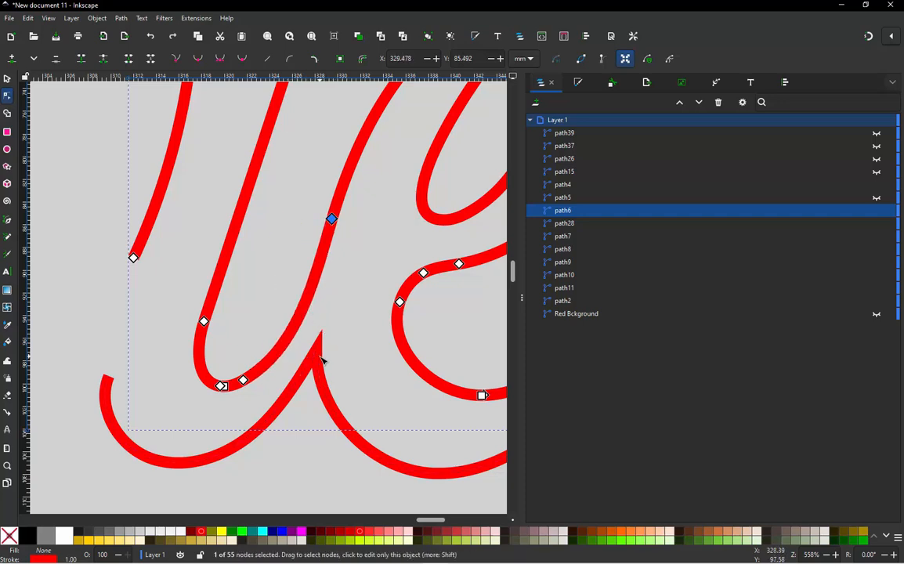
Break the lower outline at the pointed corner node between the i and the e.
click(319, 354)
click(316, 351)
key(shift+b)
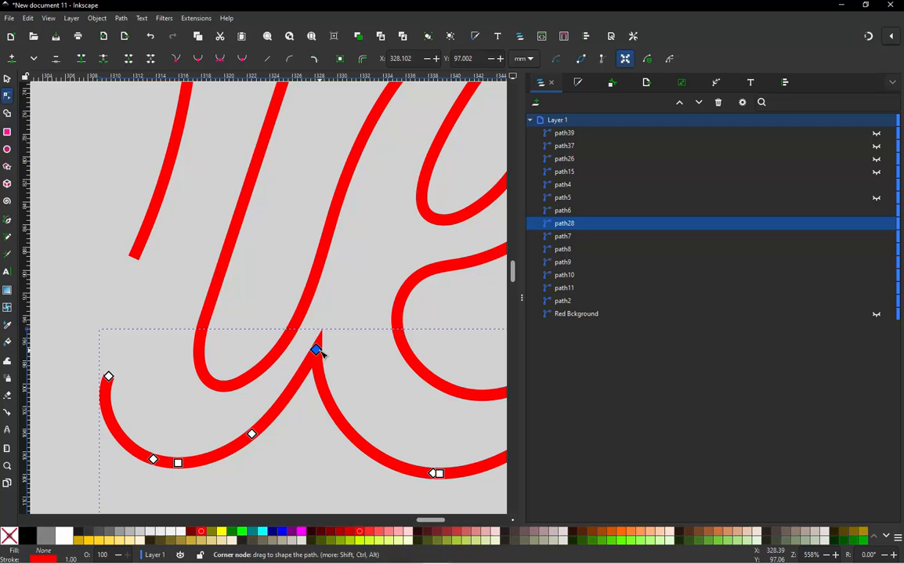
click(7, 80)
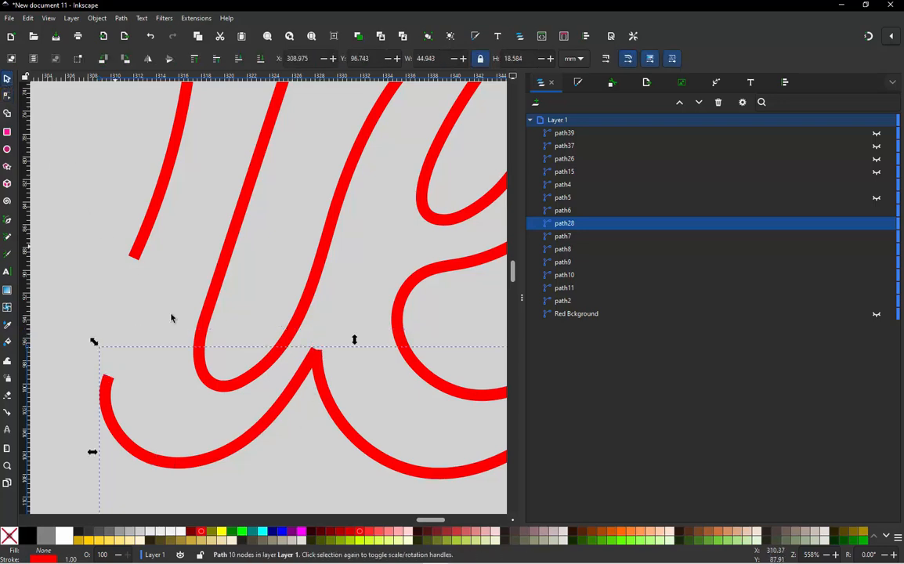
Break apart the lower outline and the upper outline so that the i's pieces become separate paths from the e.
click(266, 444)
click(267, 433)
key(ctrl+shift+k)
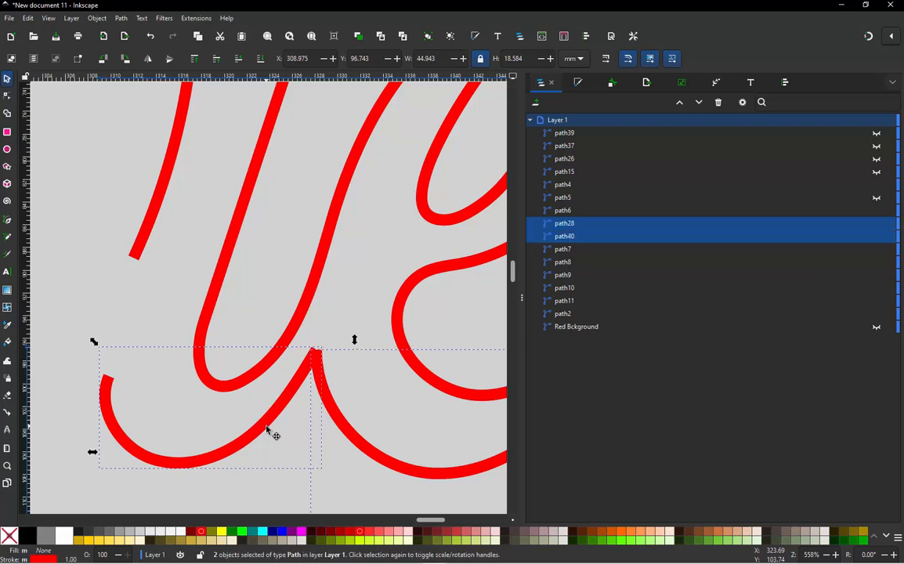
click(215, 297)
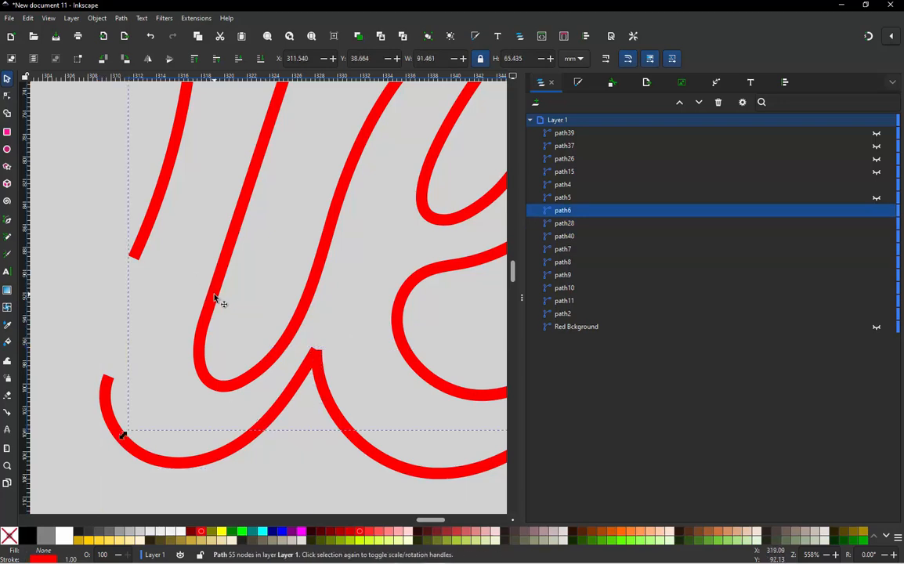
key(ctrl+shift+k)
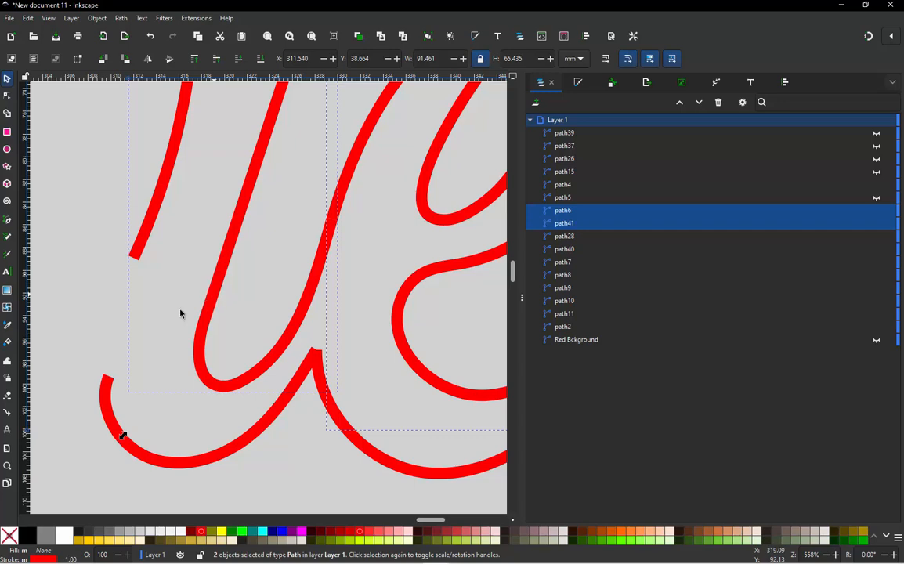
Test whether the i's upper outline piece moves separately from the e, and undo the move.
click(99, 296)
drag(228, 279, 185, 250)
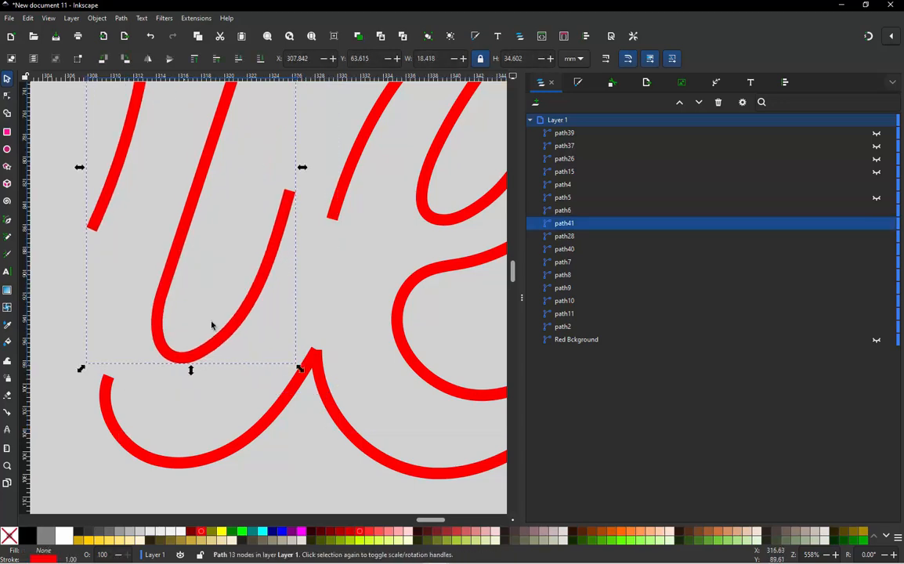
key(ctrl+z)
Test whether the i's lower outline piece moves separately from the e, and undo the move.
click(269, 434)
drag(268, 434, 246, 453)
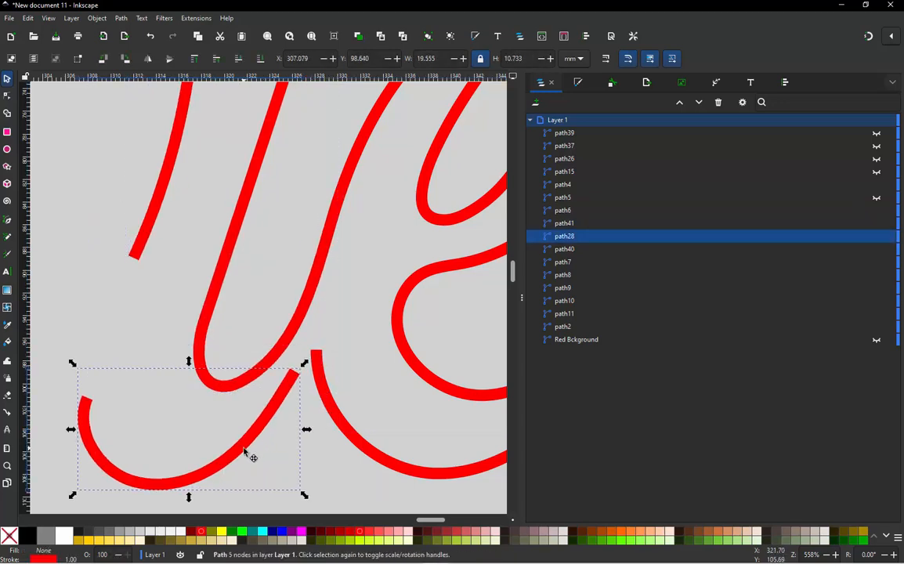
key(ctrl+z)
Combine the i's upper and lower outline pieces into one path, test-move the result and undo the move.
shift+click(222, 383)
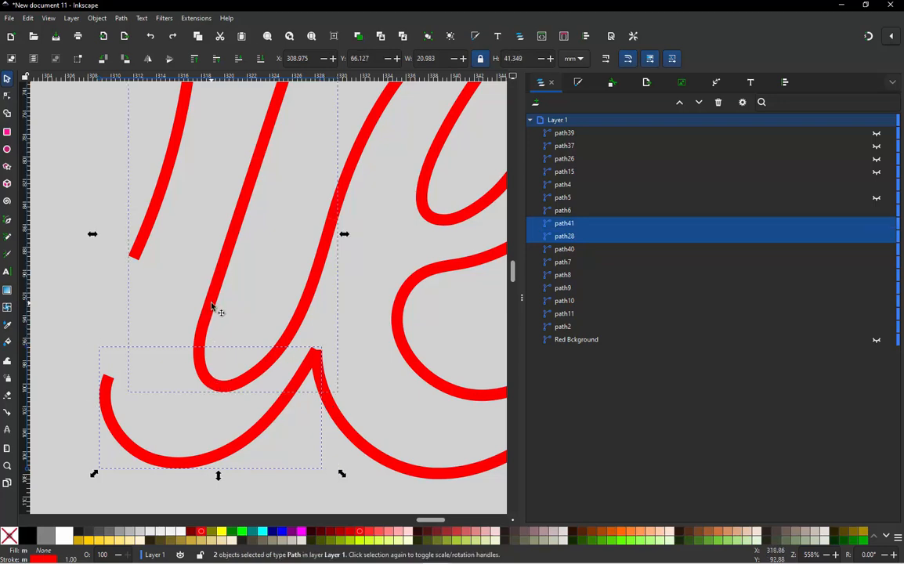
key(ctrl+k)
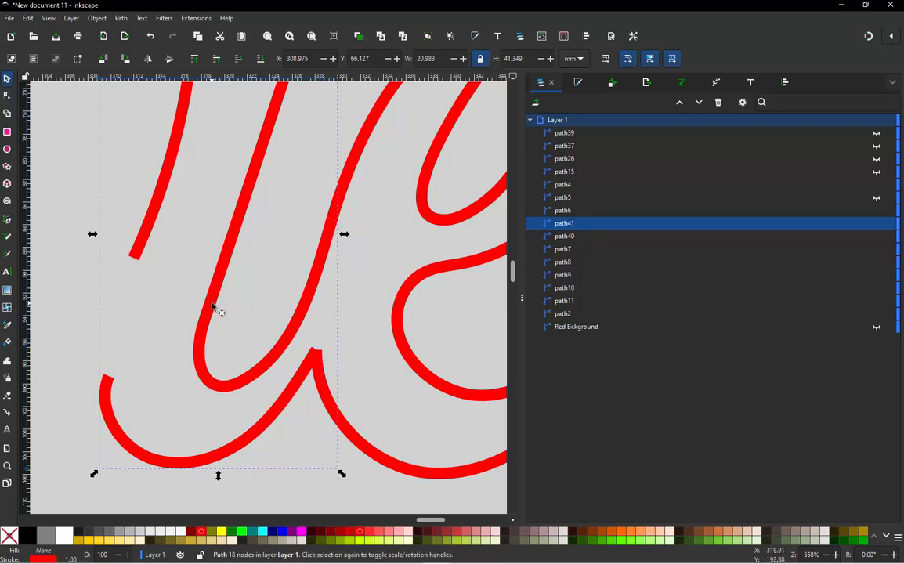
drag(212, 306, 156, 309)
key(ctrl+z)
scroll(303, 316, down, 1)
scroll(291, 295, up, 1)
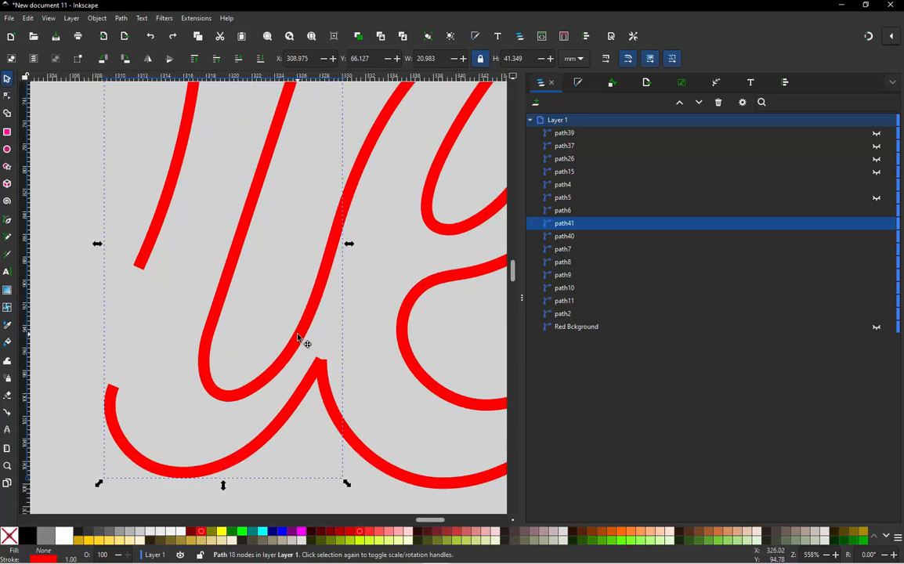
Join the i's two end nodes beside the e with a straight segment.
key(n)
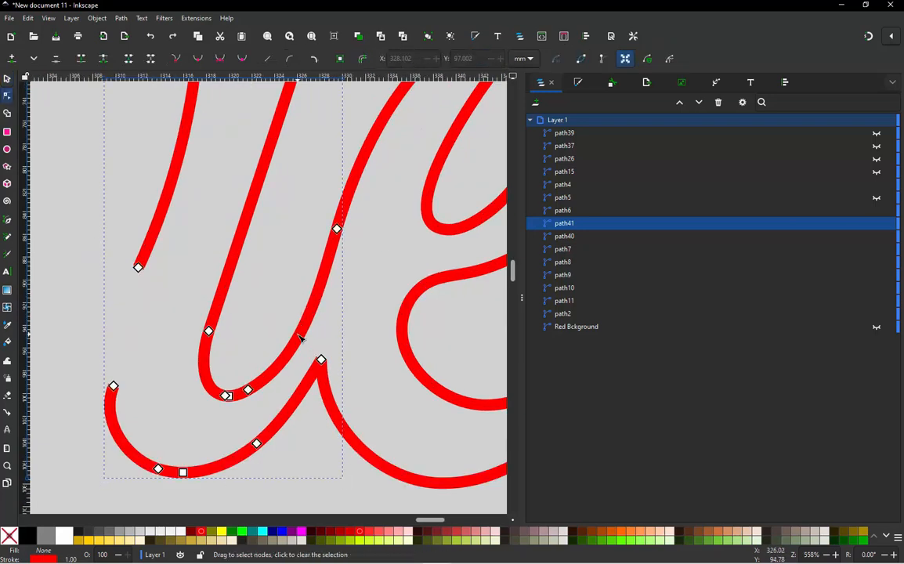
click(337, 229)
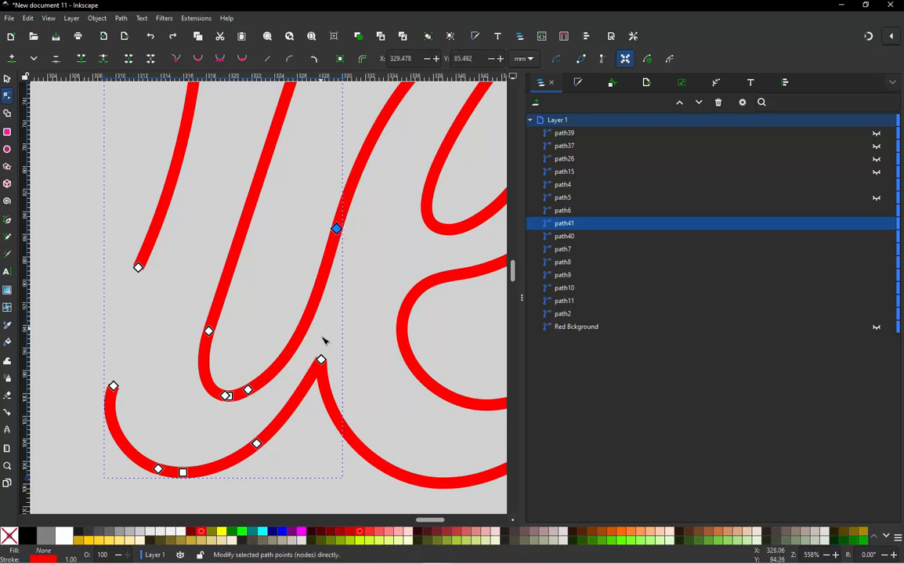
shift+click(322, 361)
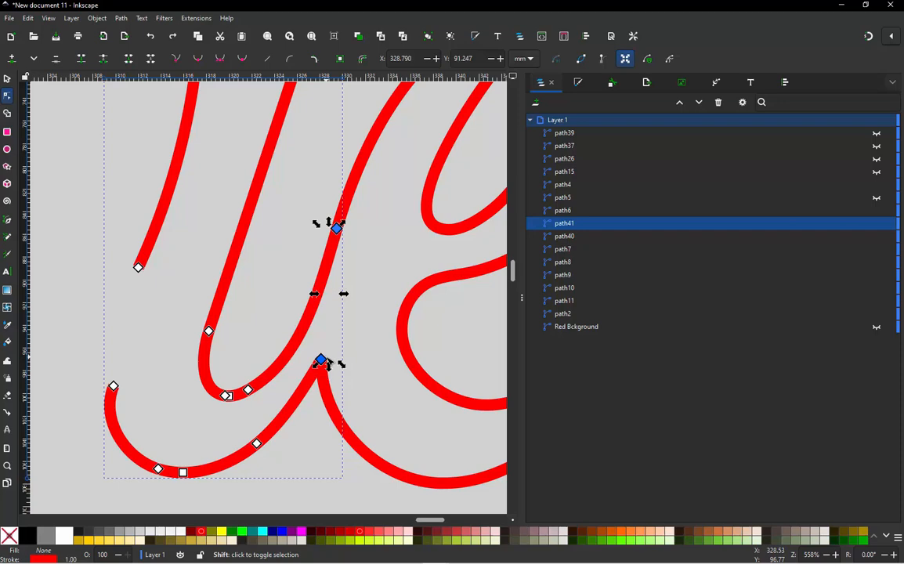
key(shift+l)
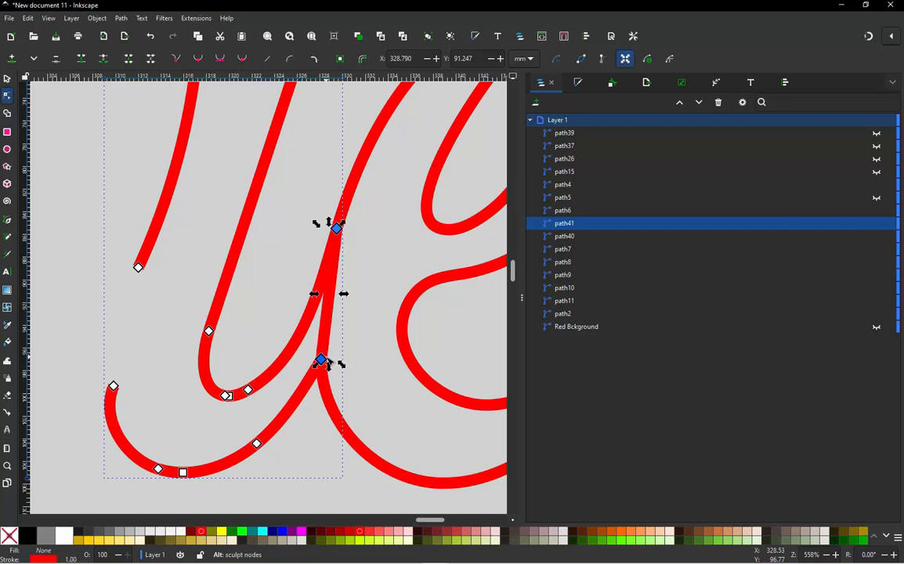
Join the two open end nodes on the outer side of the i's stem with a new segment.
click(138, 267)
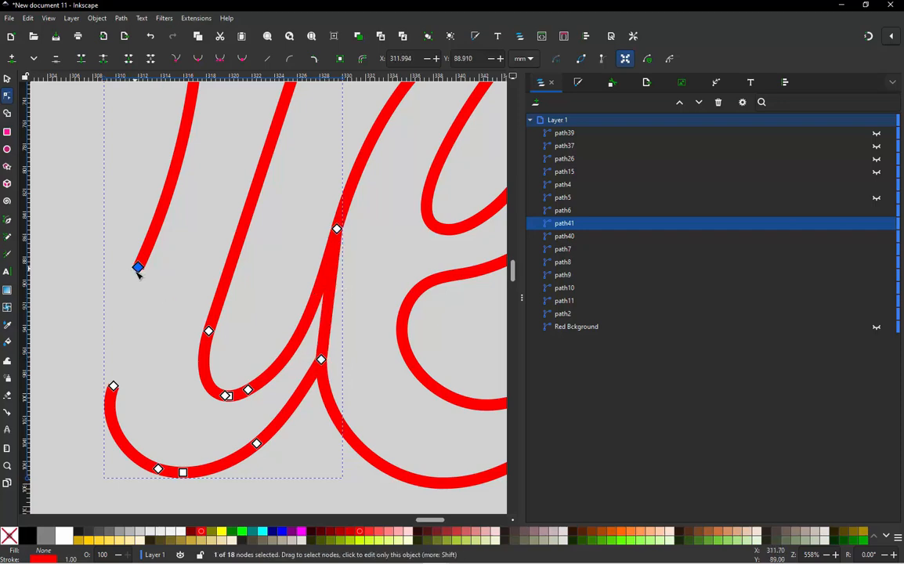
shift+click(115, 386)
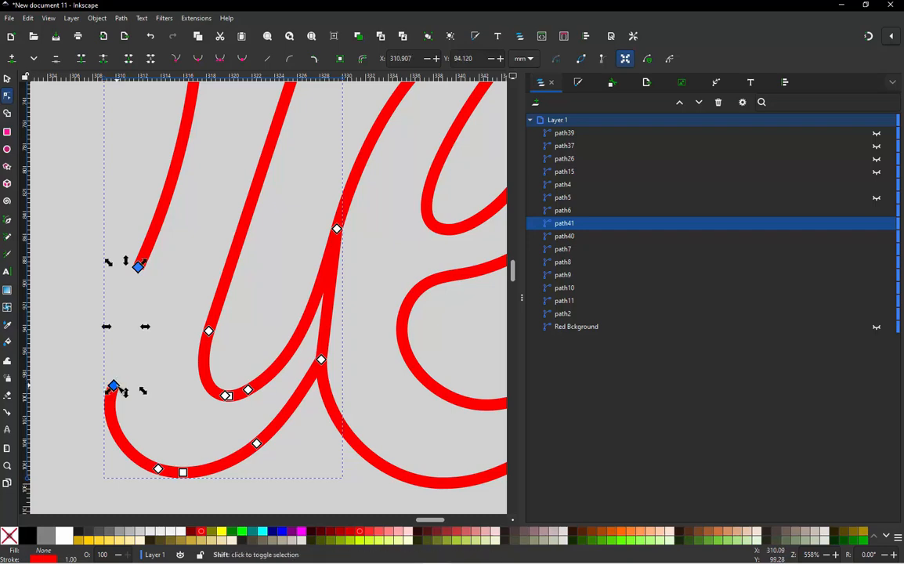
key(alt+j)
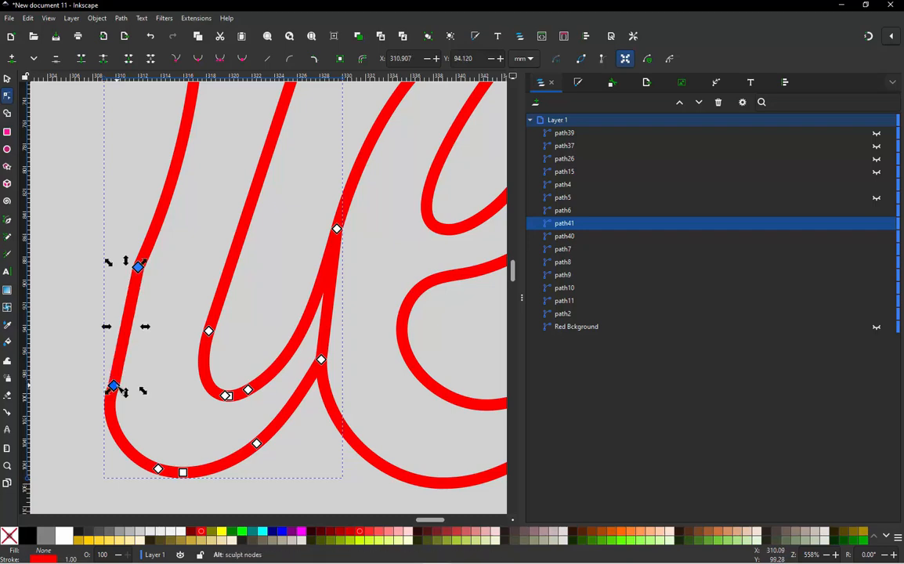
Test-move the nodes where the i meets the e to check the closing segment, and undo each move.
drag(322, 362, 365, 379)
key(ctrl+z)
drag(337, 228, 389, 239)
key(ctrl+z)
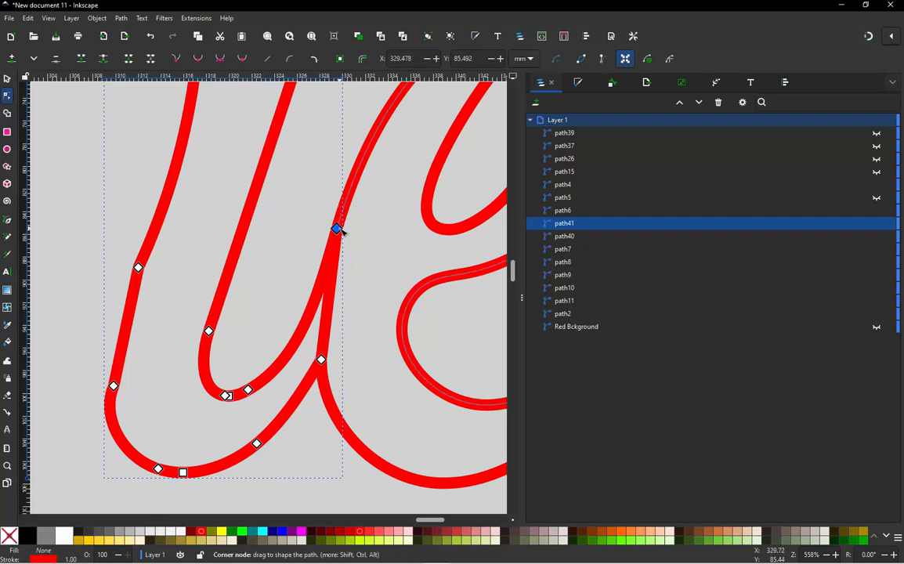
drag(340, 231, 276, 227)
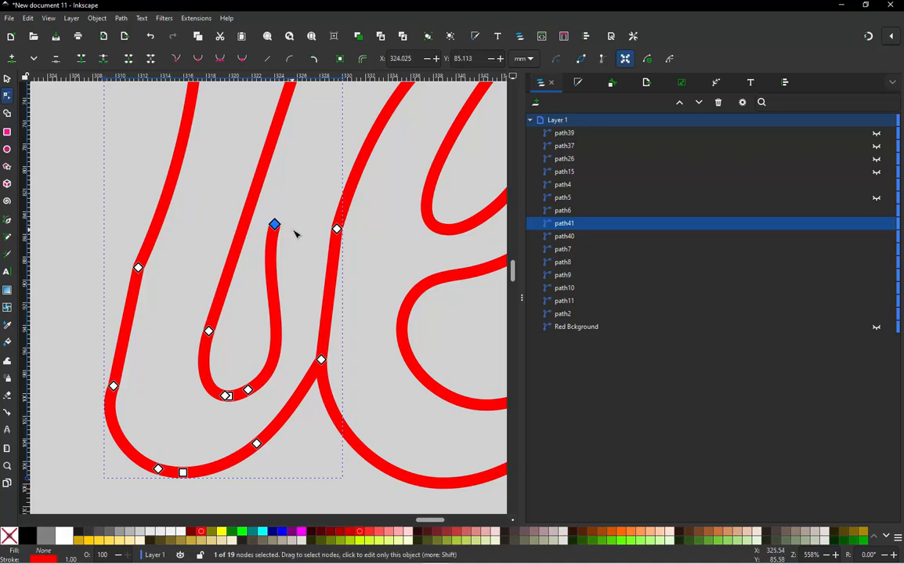
key(ctrl+z)
scroll(219, 399, down, 2)
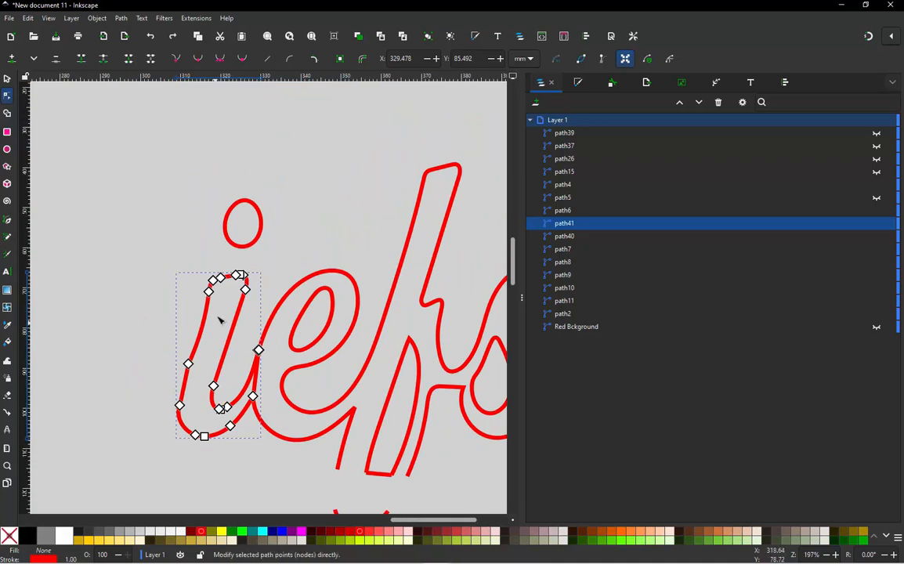
scroll(235, 282, up, 3)
scroll(252, 240, up, 1)
click(300, 206)
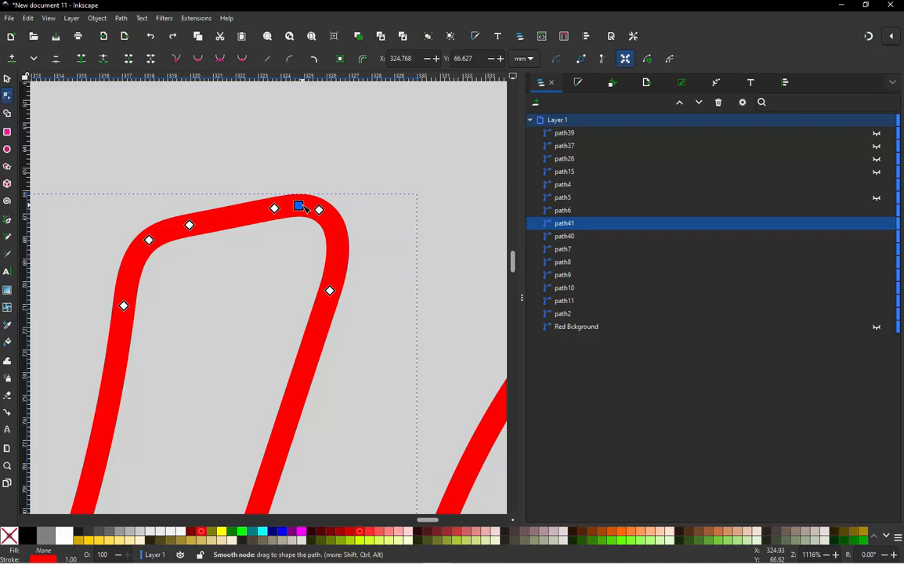
click(322, 175)
scroll(321, 176, down, 3)
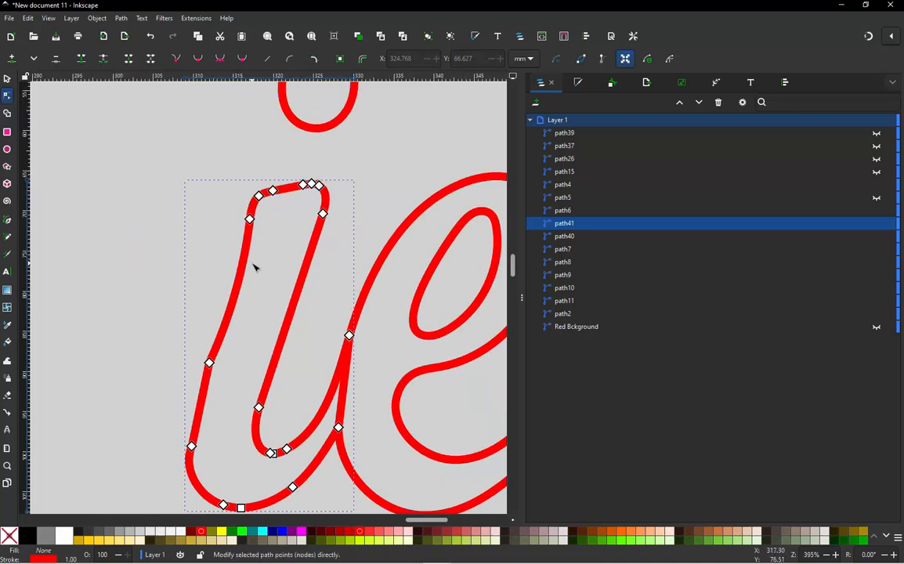
Delete the middle node on the outer side of the i's stem and turn the remaining segment into a straight line.
scroll(254, 268, down, 2)
scroll(254, 268, left, 1)
click(223, 317)
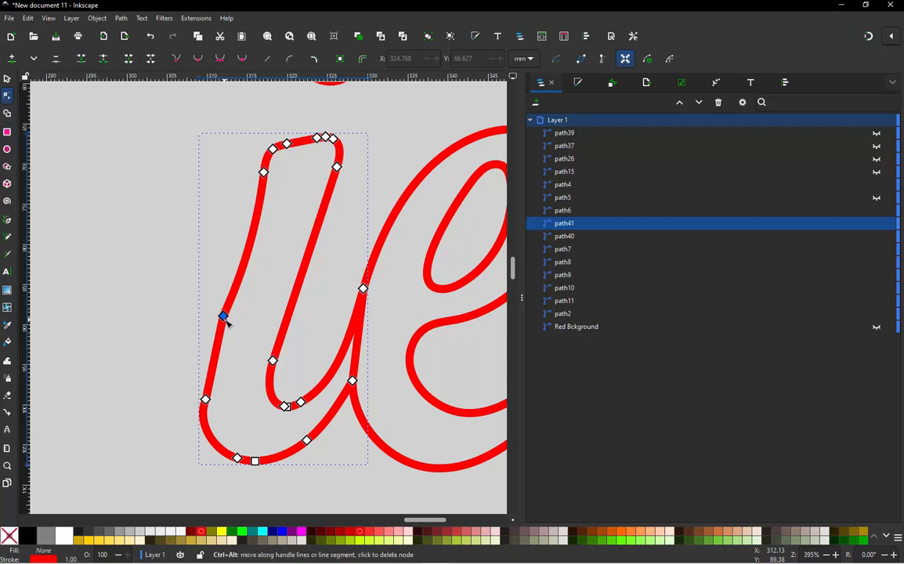
key(Delete)
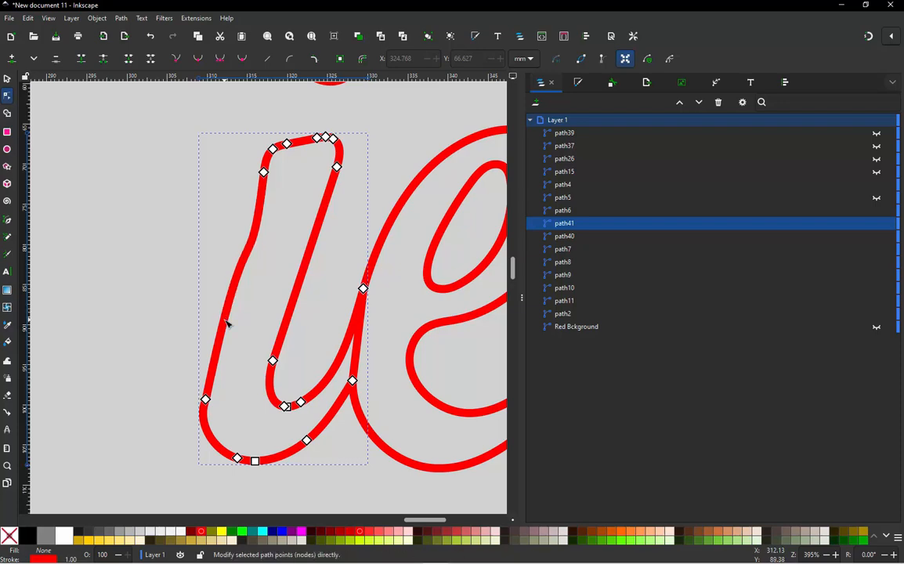
click(243, 267)
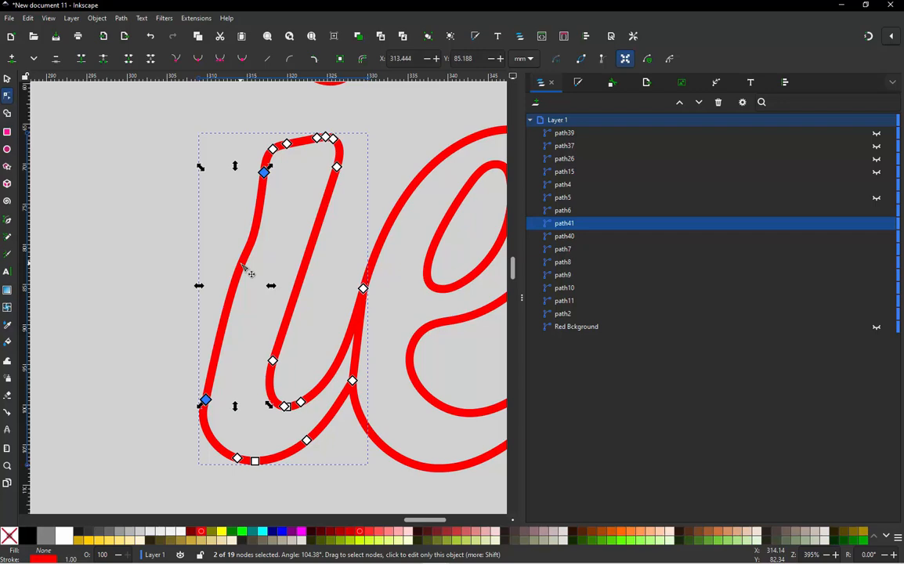
key(shift+l)
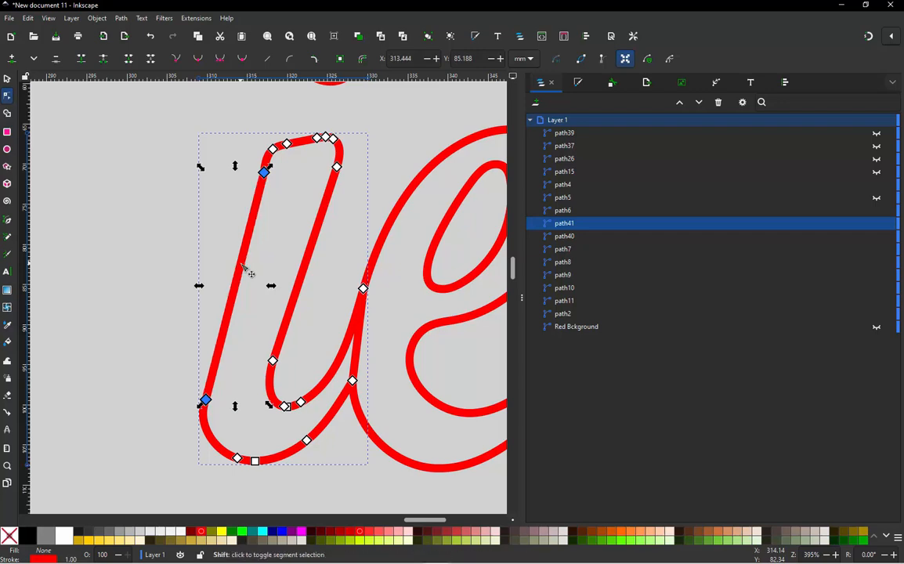
click(9, 79)
click(108, 228)
Draw a straight rung about 6.5 mm long across the i's tail just before it meets the e.
scroll(241, 303, down, 1)
scroll(309, 384, up, 1)
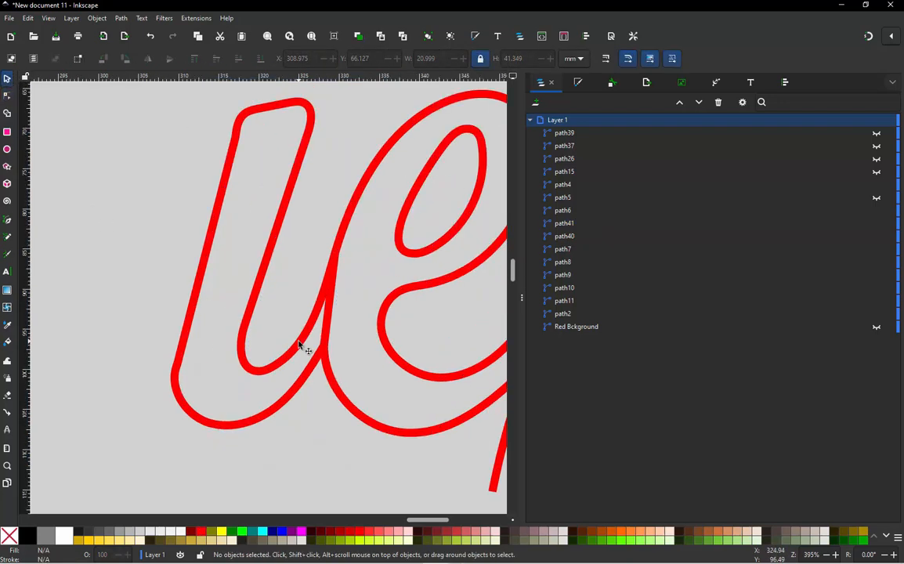
scroll(299, 345, up, 1)
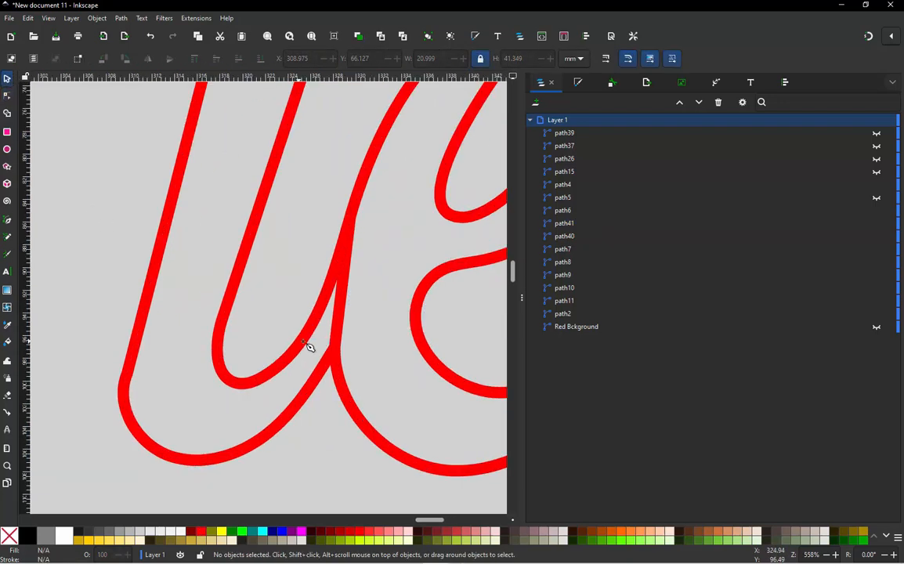
key(b)
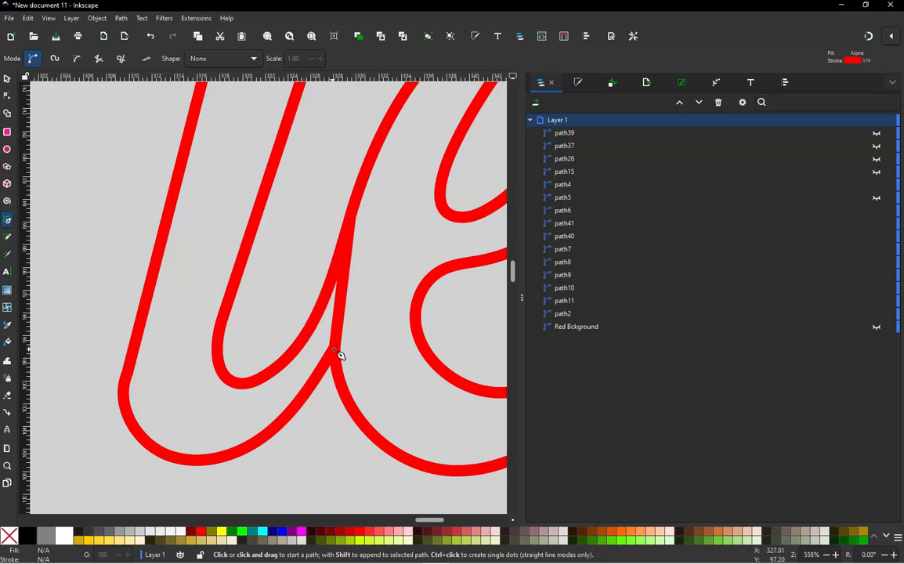
click(290, 307)
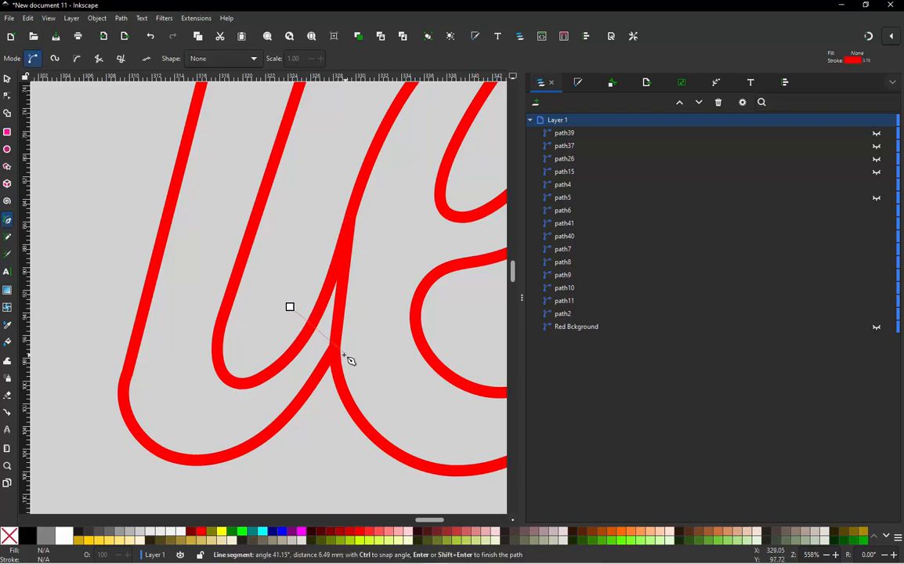
double_click(344, 356)
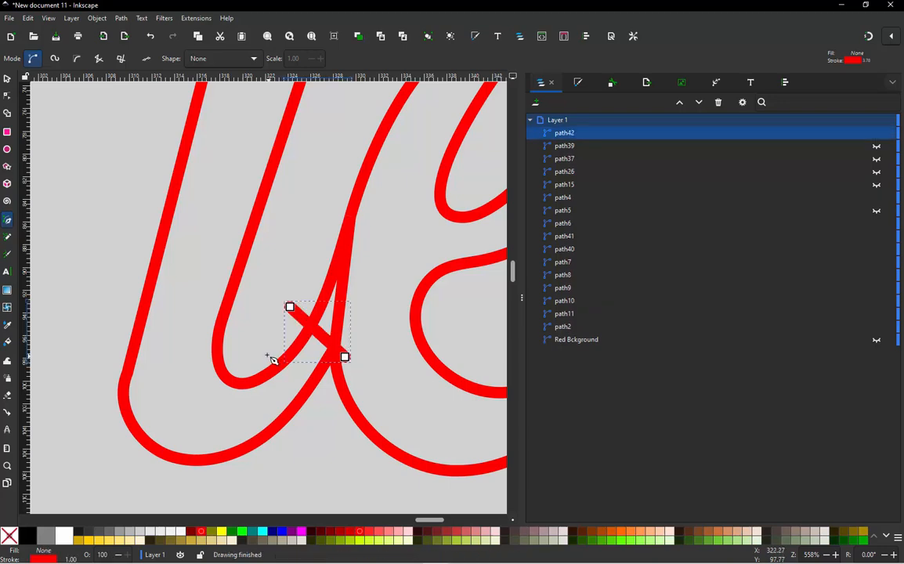
Draw three more rungs around the i's lower bend: one diagonal about 14 mm long, one across the tail's start, one across the lower stem.
click(243, 349)
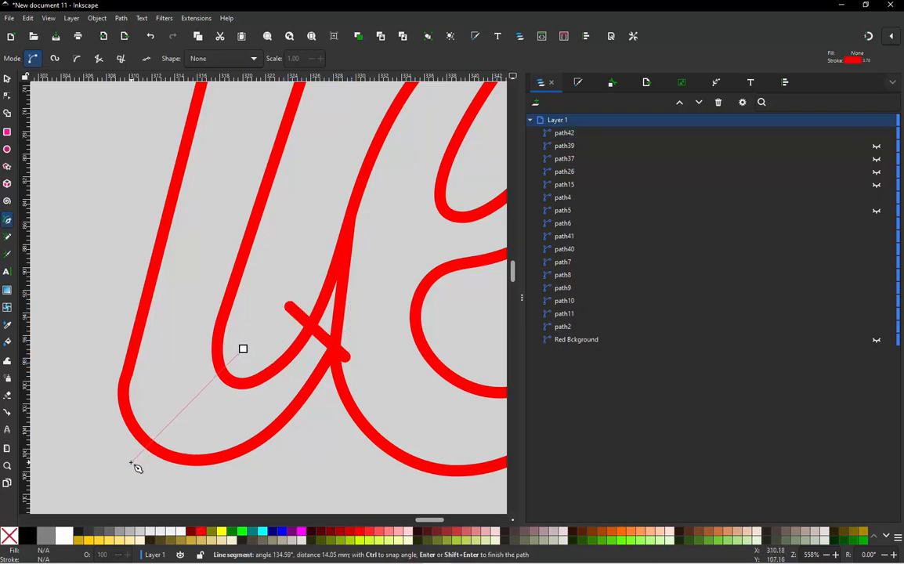
double_click(132, 460)
click(249, 361)
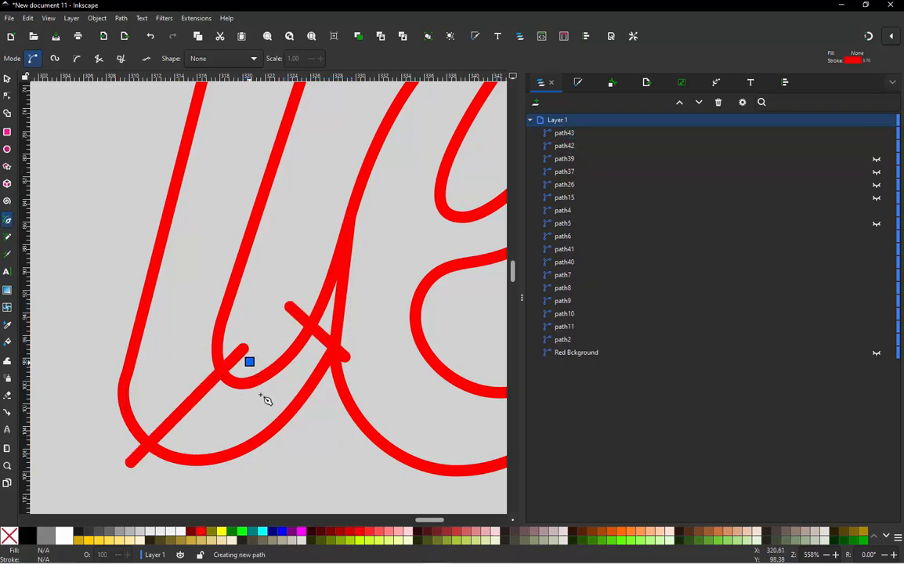
double_click(282, 446)
click(230, 333)
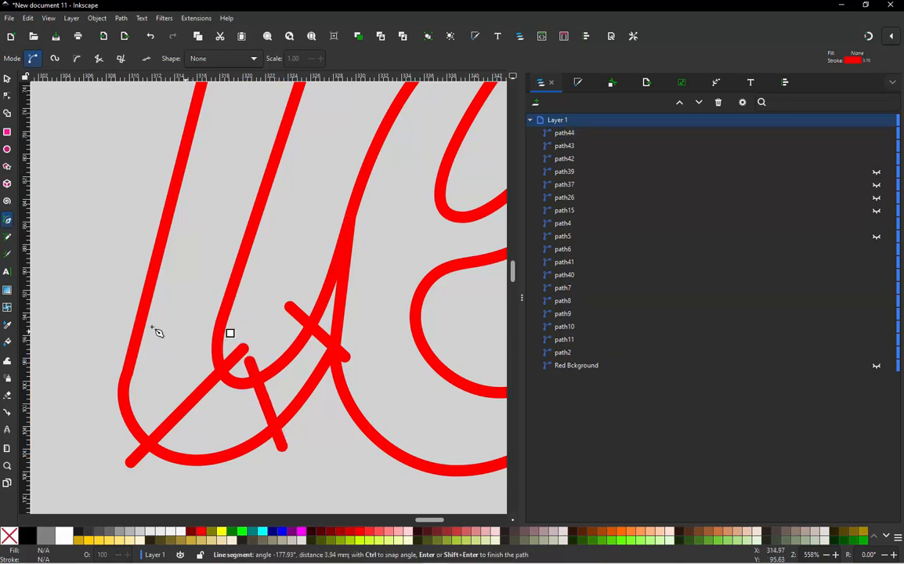
double_click(119, 319)
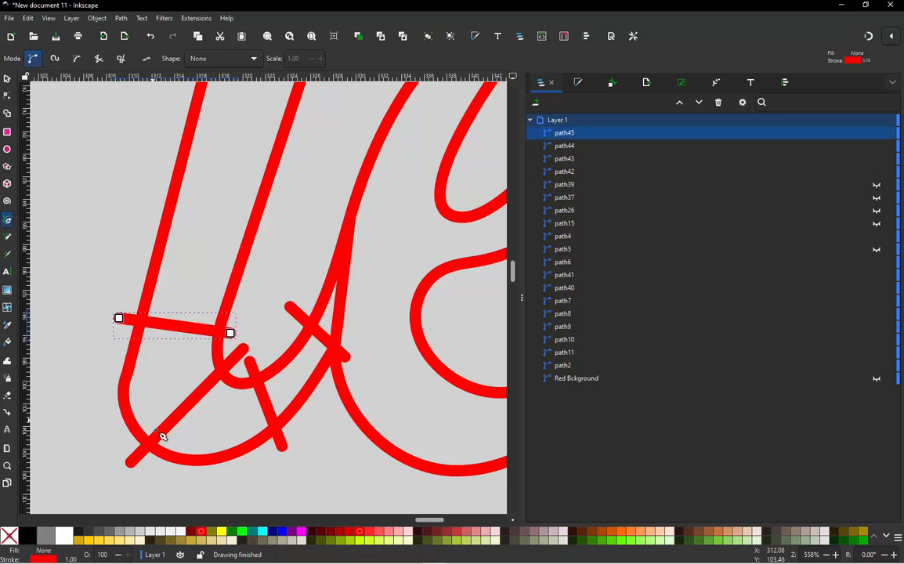
Draw a rung about 12 mm long across the i's stem just below its rounded top.
scroll(155, 430, down, 3)
scroll(167, 259, up, 3)
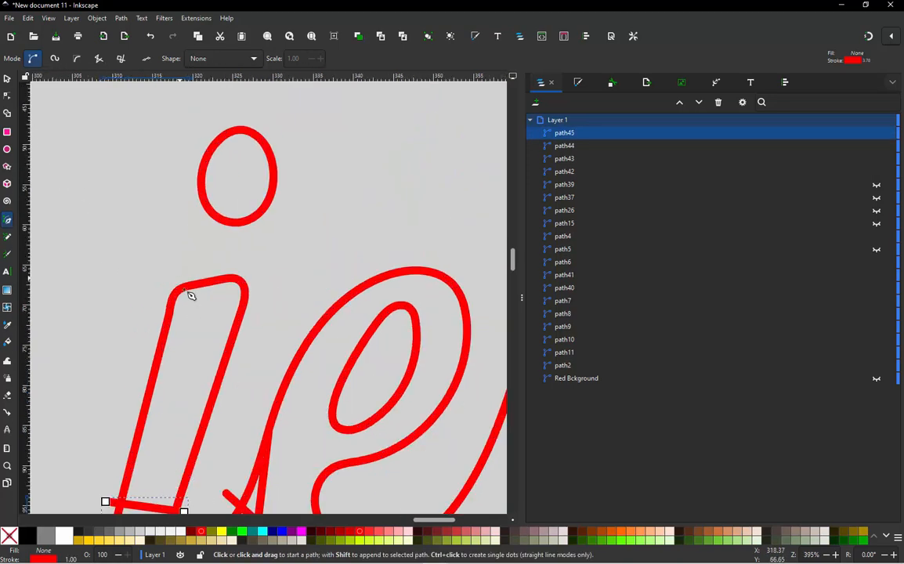
click(144, 311)
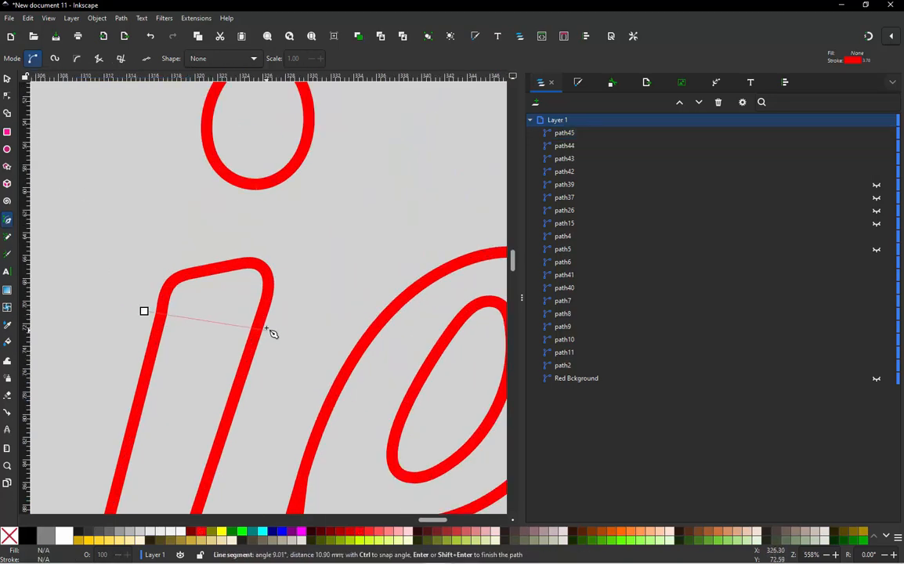
double_click(274, 322)
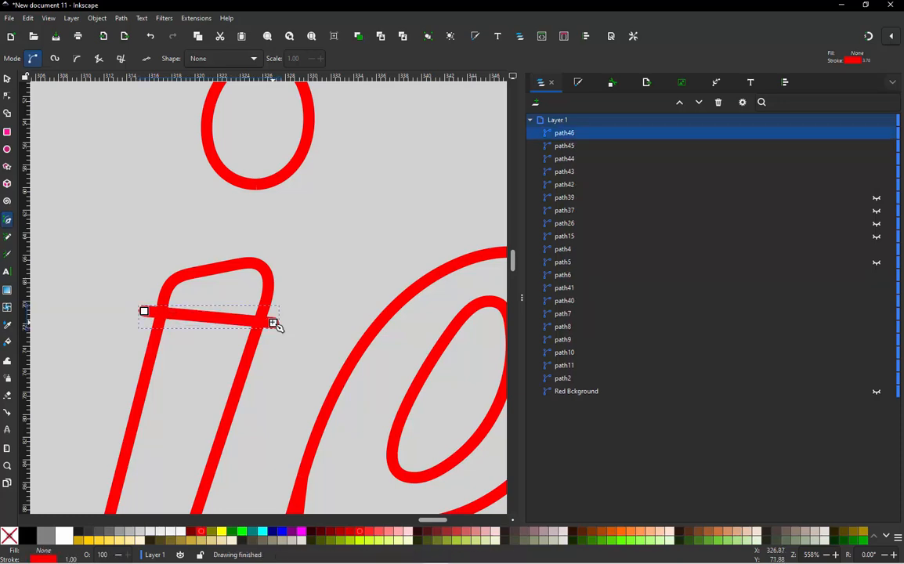
click(7, 78)
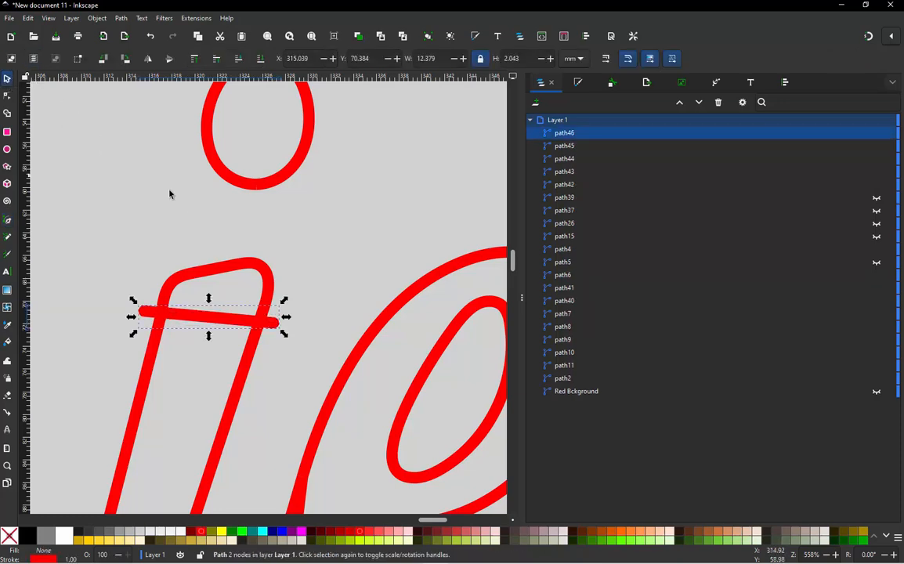
Combine the i's outline and its five rungs into a single path.
scroll(170, 193, down, 3)
click(117, 241)
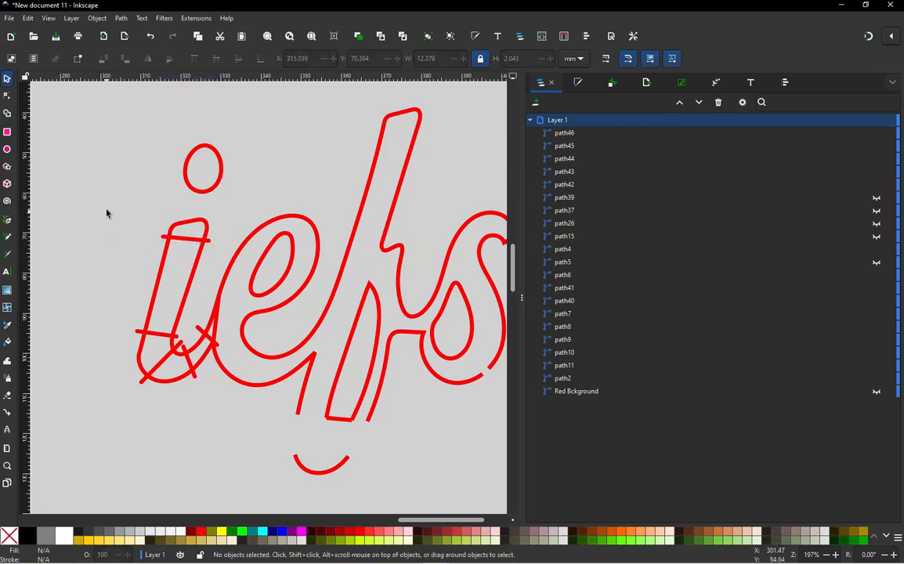
drag(107, 209, 239, 421)
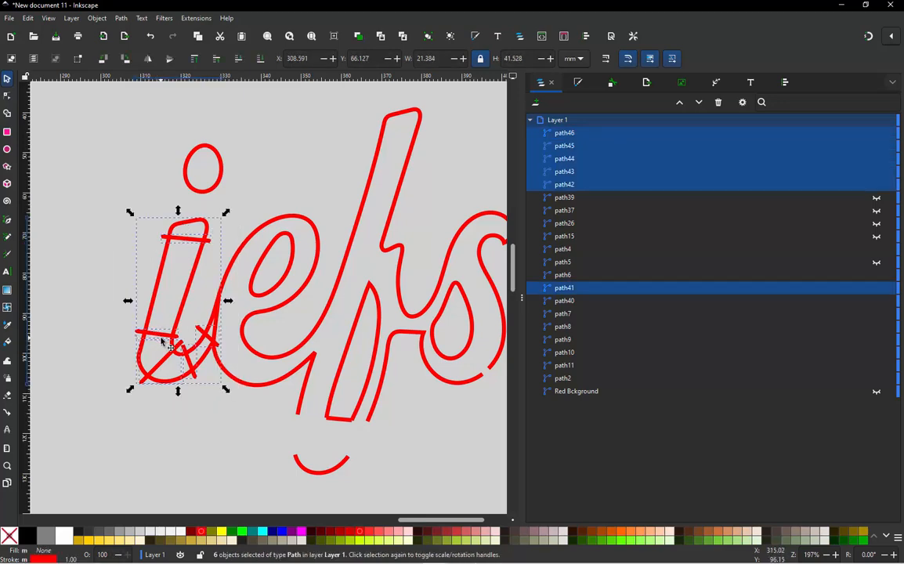
key(ctrl)
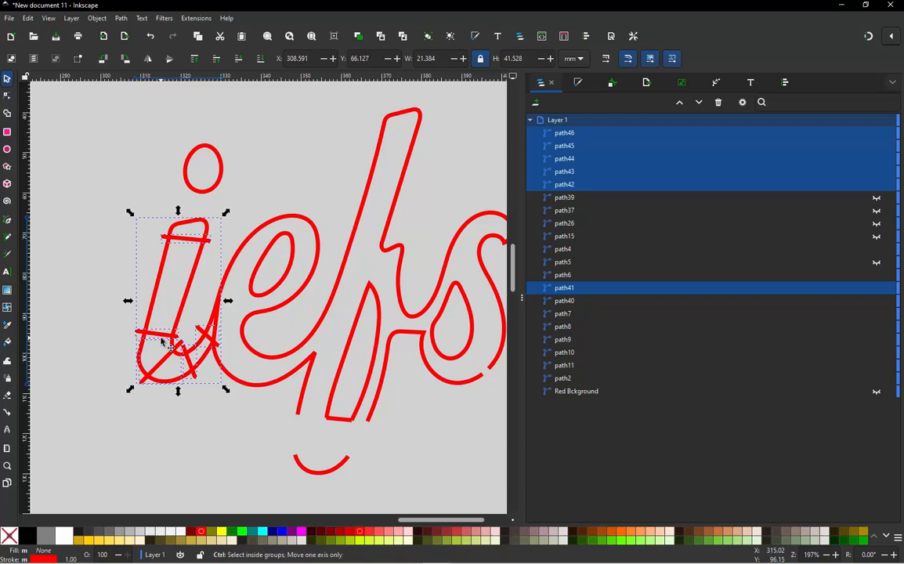
key(ctrl+k)
Turn off running stitch along paths in the combined i's embroidery parameters and apply, making it a satin column.
key(ctrl+alt+k)
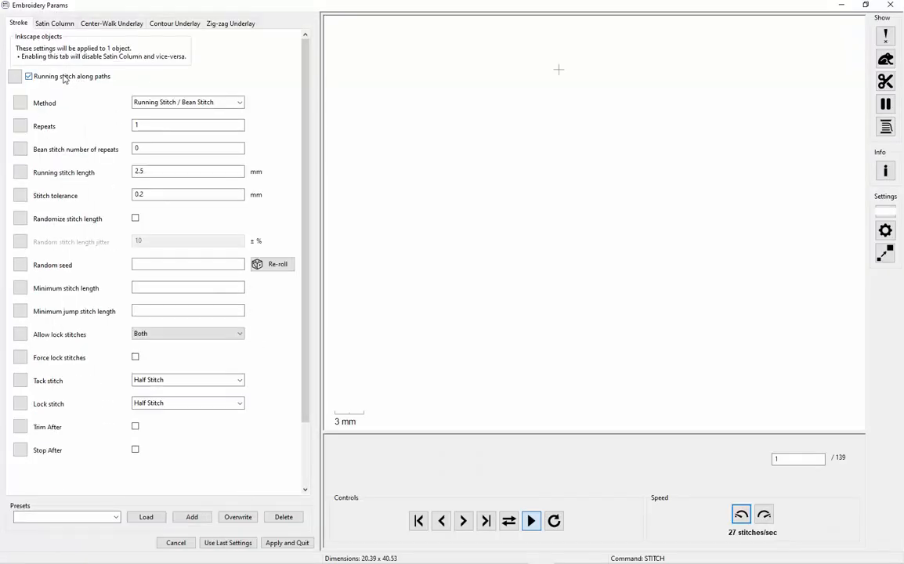
click(65, 78)
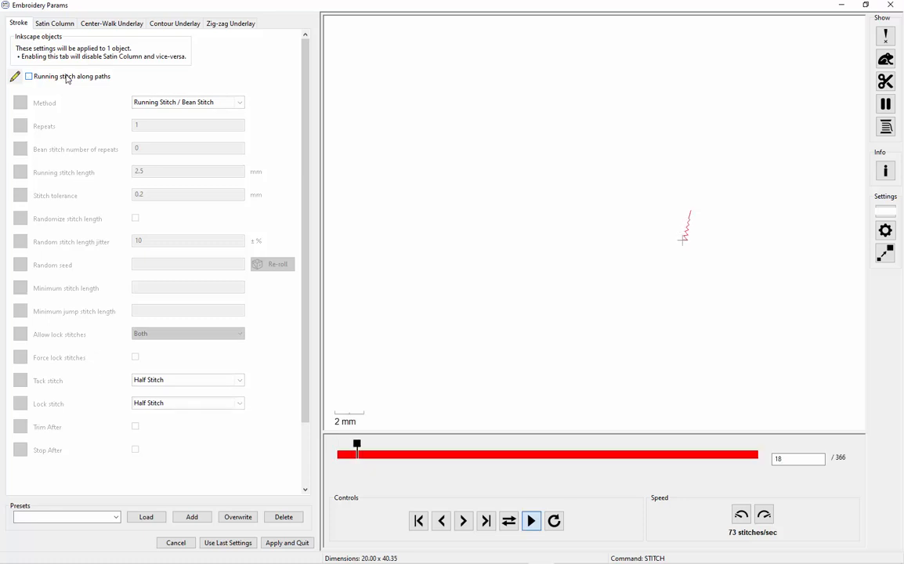
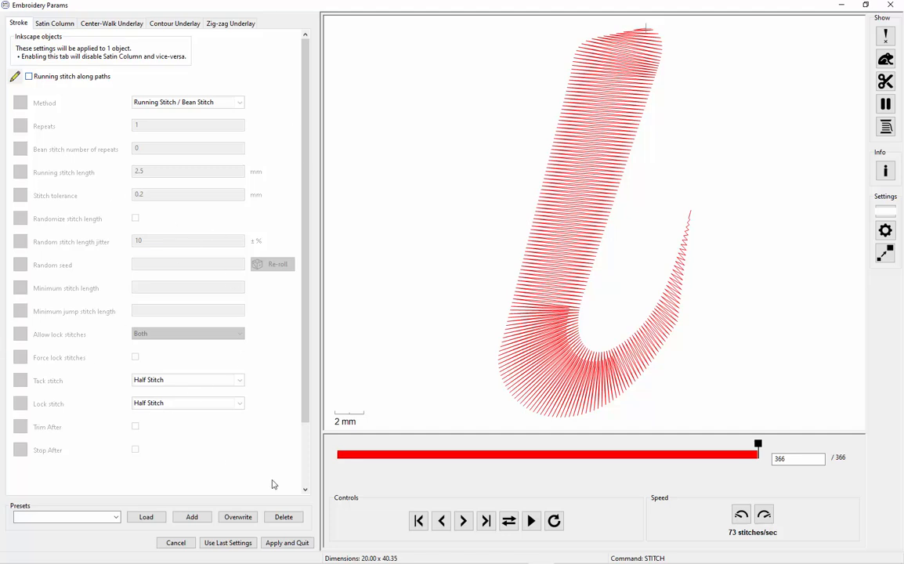
click(304, 543)
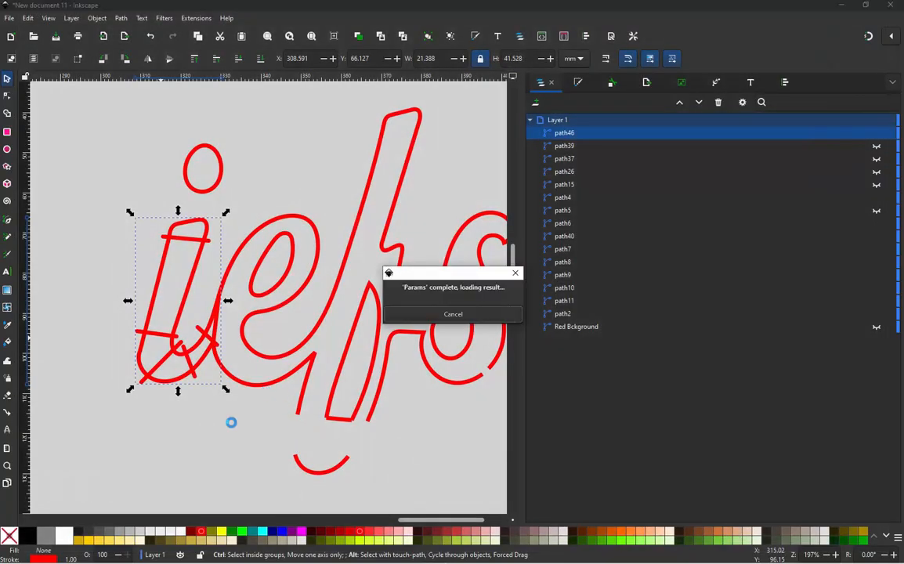
Hide the finished i stem and the separate oval dot above it.
click(883, 134)
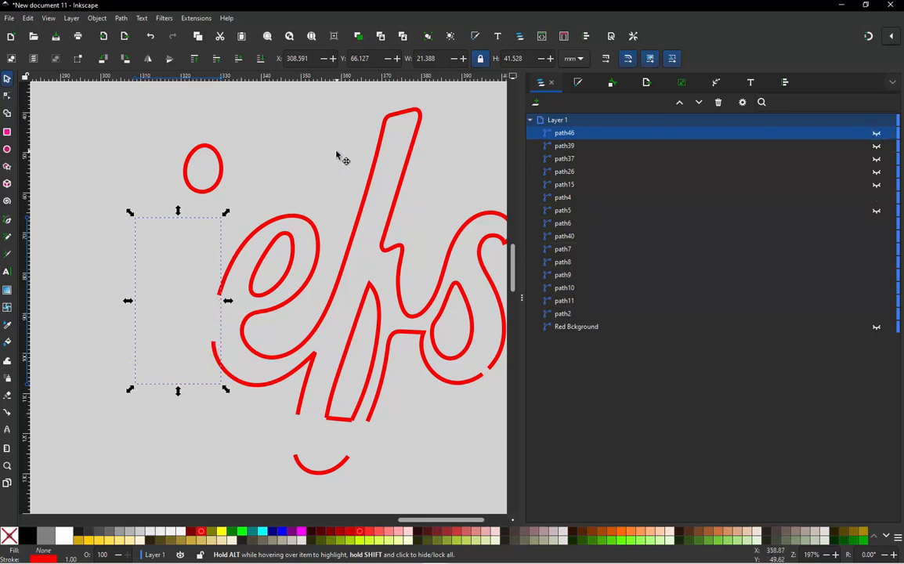
click(270, 156)
click(227, 169)
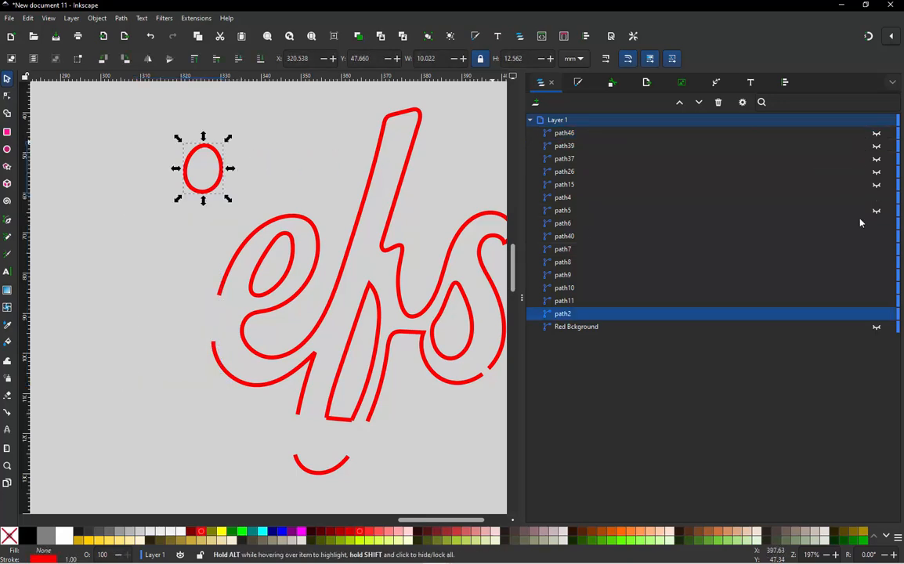
click(878, 315)
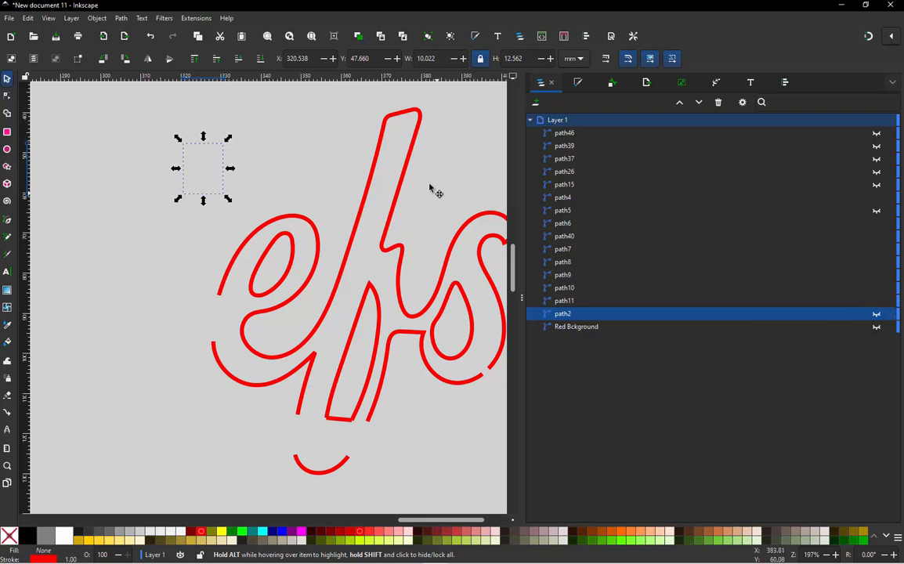
click(268, 160)
scroll(228, 297, down, 1)
scroll(291, 353, up, 1)
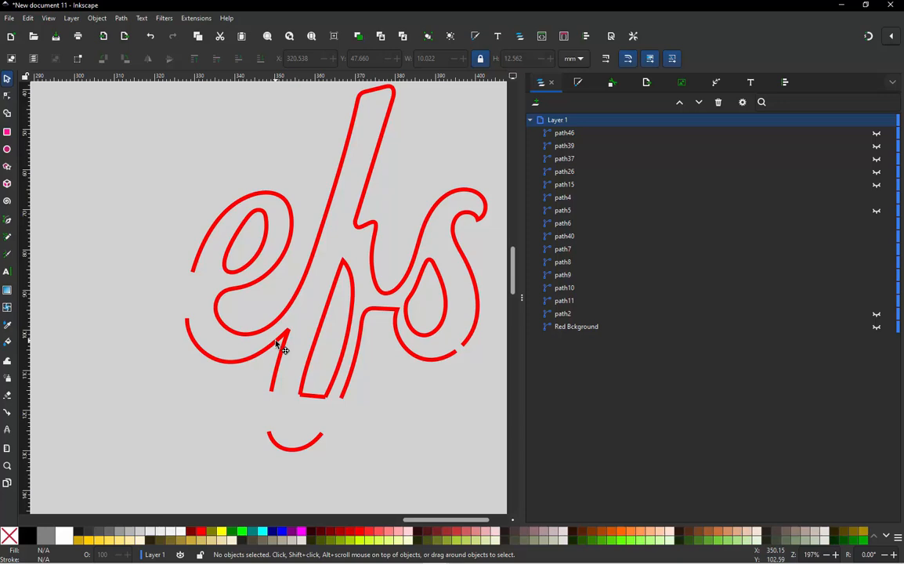
click(276, 343)
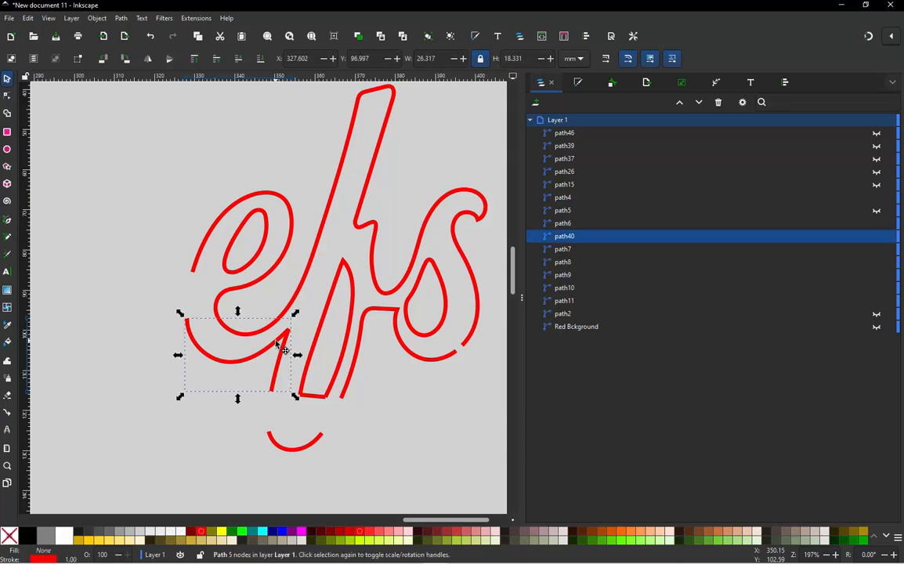
click(264, 295)
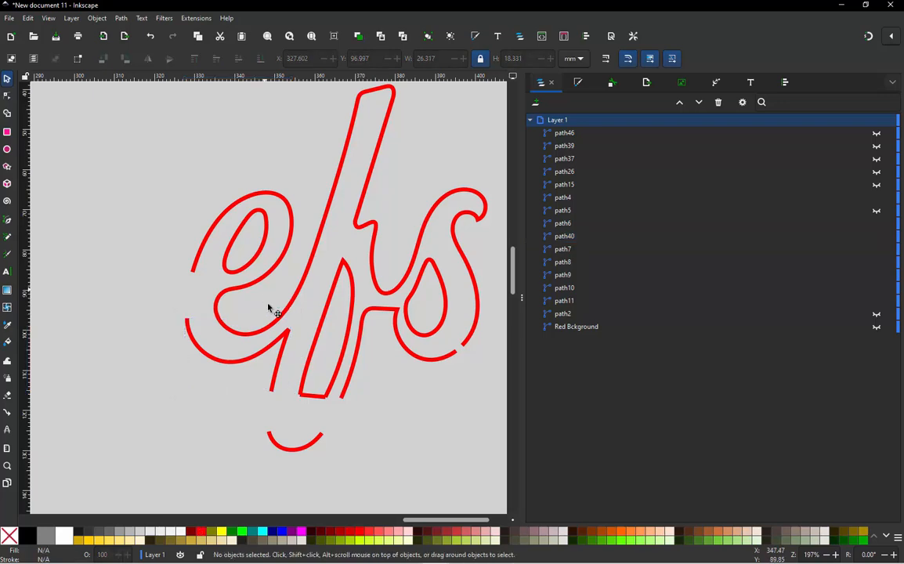
scroll(270, 349, up, 1)
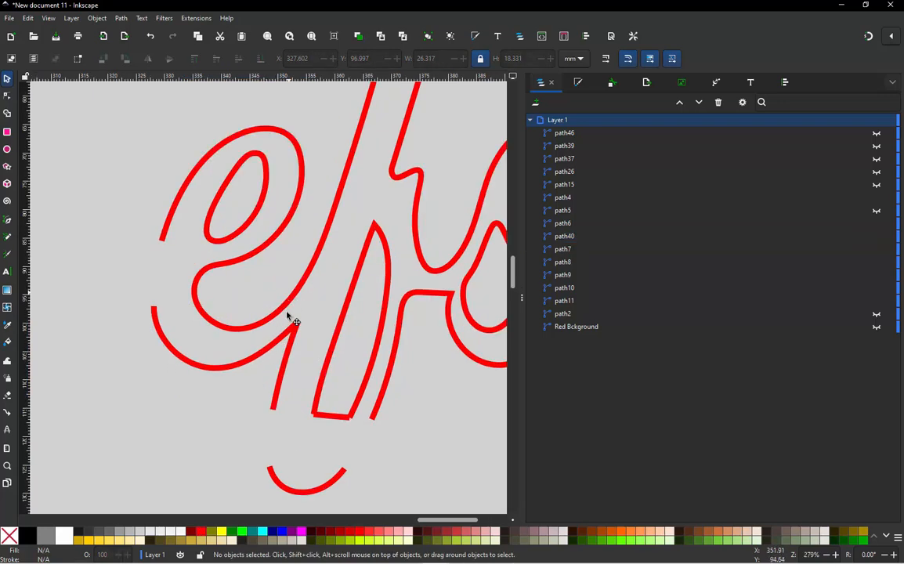
click(278, 343)
drag(282, 343, 217, 347)
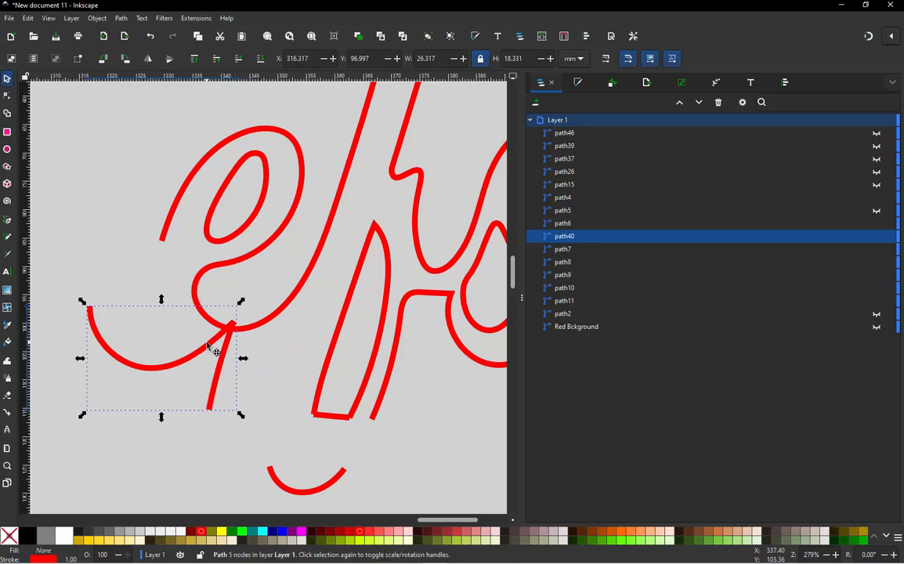
key(ctrl+z)
Break the e's lower outer curve at its sharp corner with the f and split the two pieces into separate paths.
double_click(298, 323)
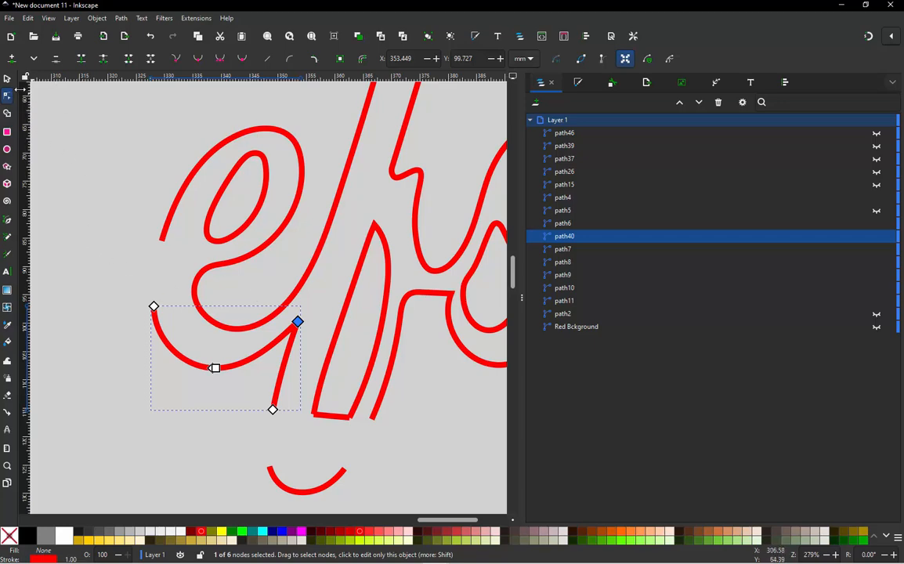
click(7, 80)
key(ctrl)
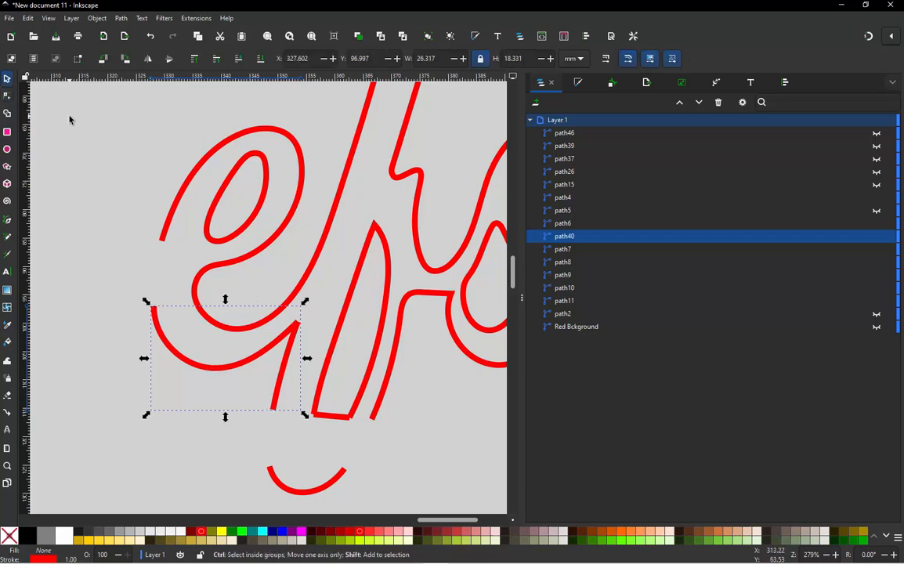
key(ctrl+shift+k)
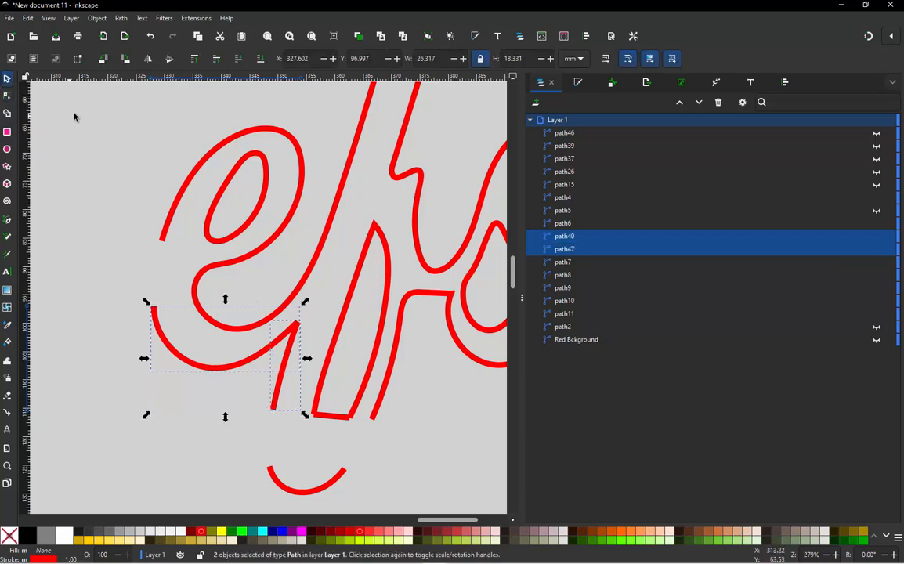
click(165, 403)
drag(246, 361, 204, 372)
key(ctrl+z)
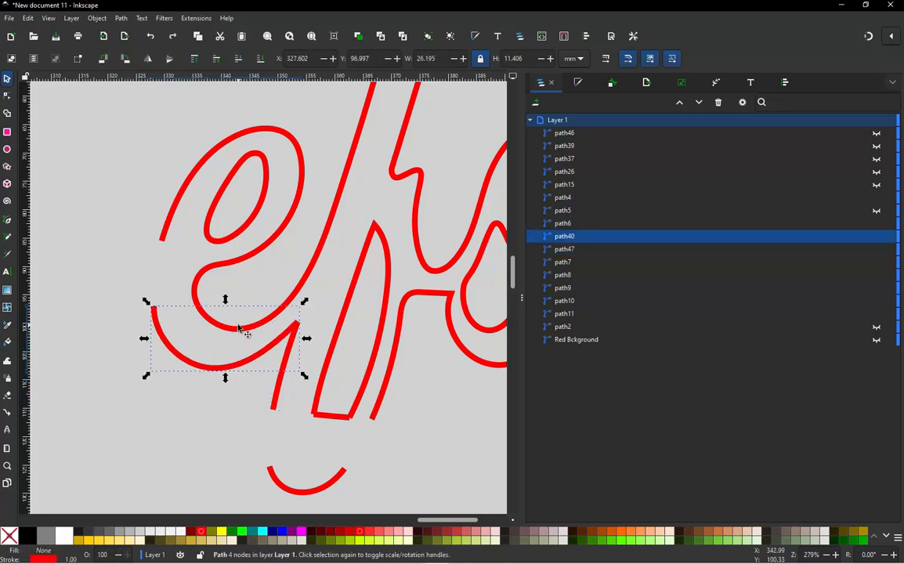
Add a node where the e's inner curve rises into the f, break the outline there, and split it into separate paths.
double_click(239, 329)
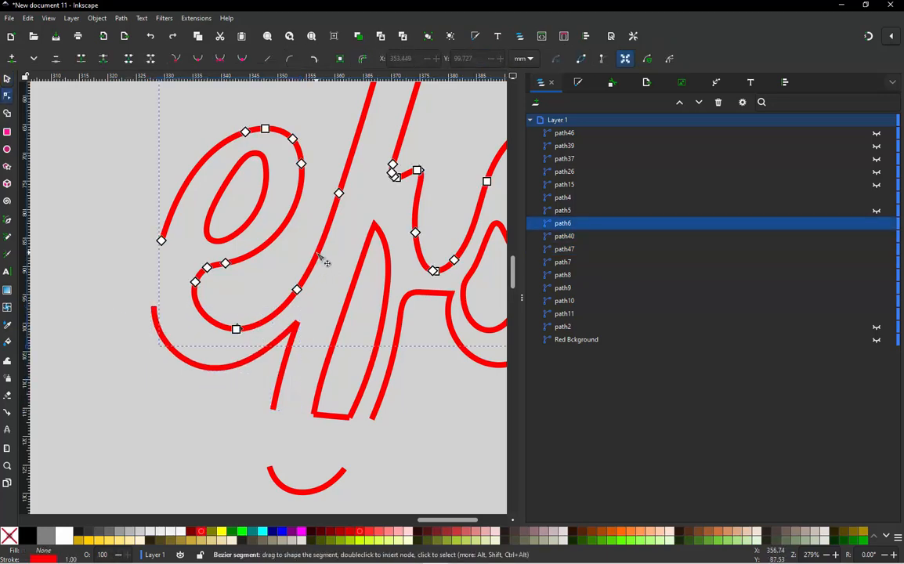
double_click(319, 255)
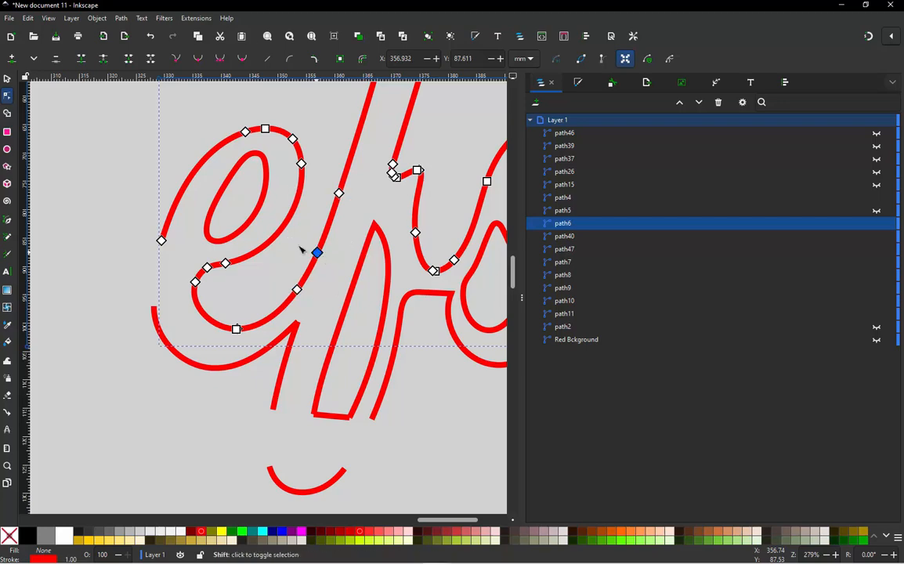
click(7, 79)
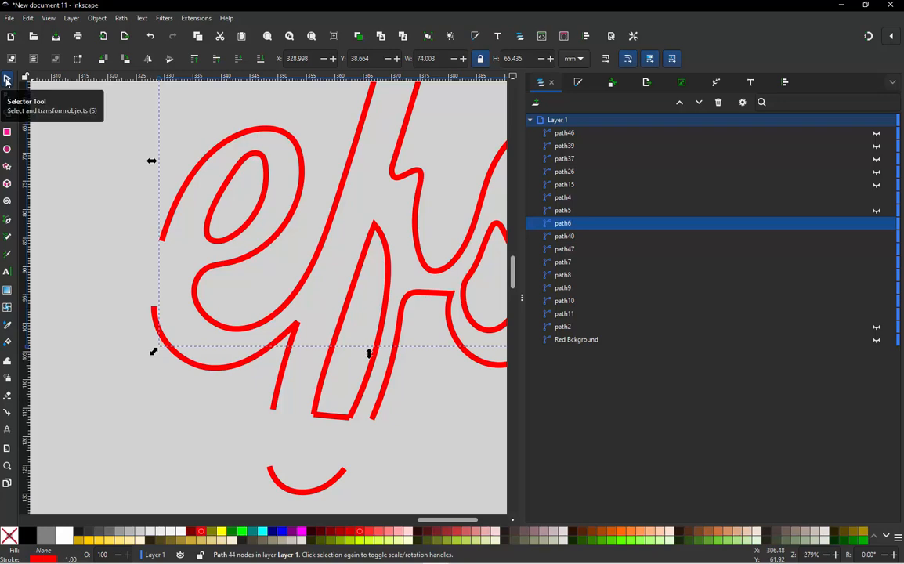
key(ctrl+shift+k)
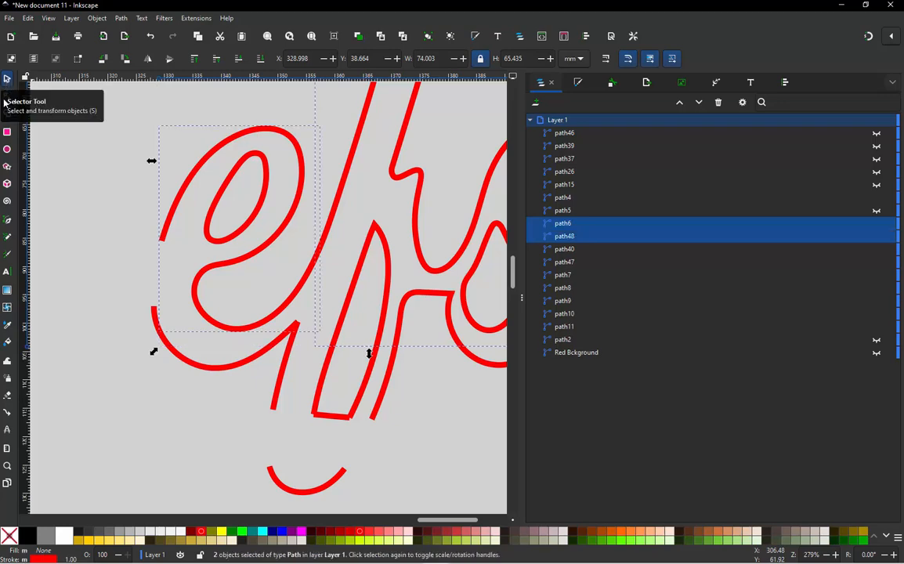
click(120, 213)
click(228, 272)
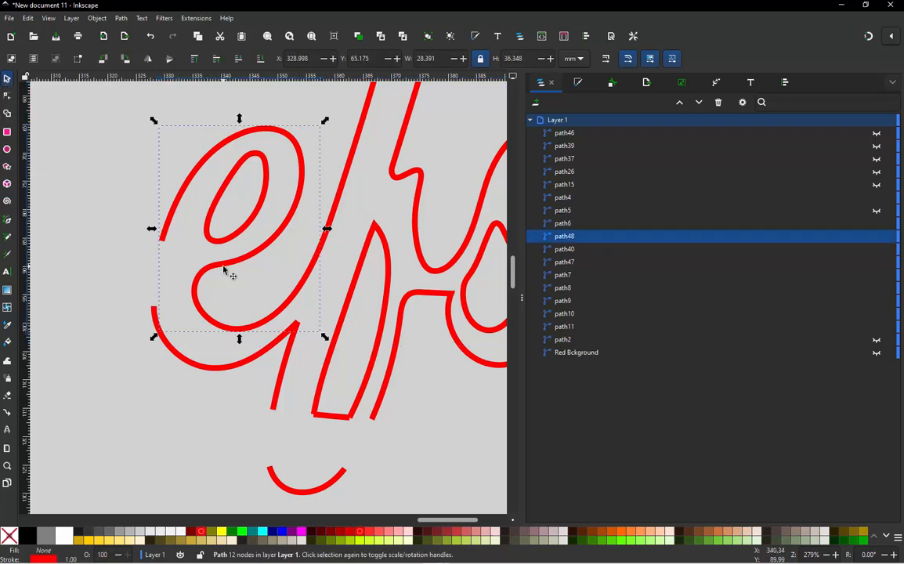
mouse_move(228, 272)
mouse_down()
mouse_move(167, 267)
mouse_move(216, 272)
mouse_up()
click(249, 377)
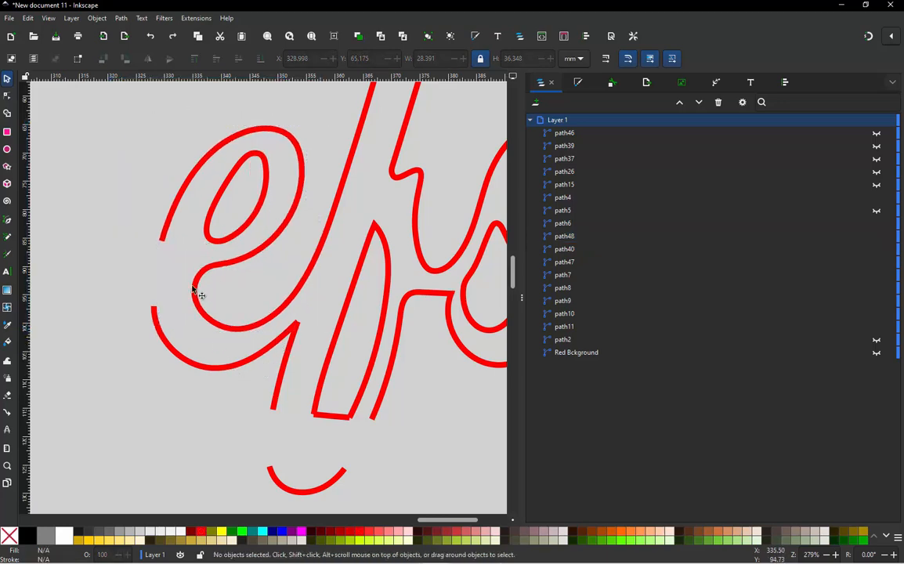
Combine the e's upper outline and its lower outer curve into one path.
scroll(172, 265, up, 1)
click(159, 234)
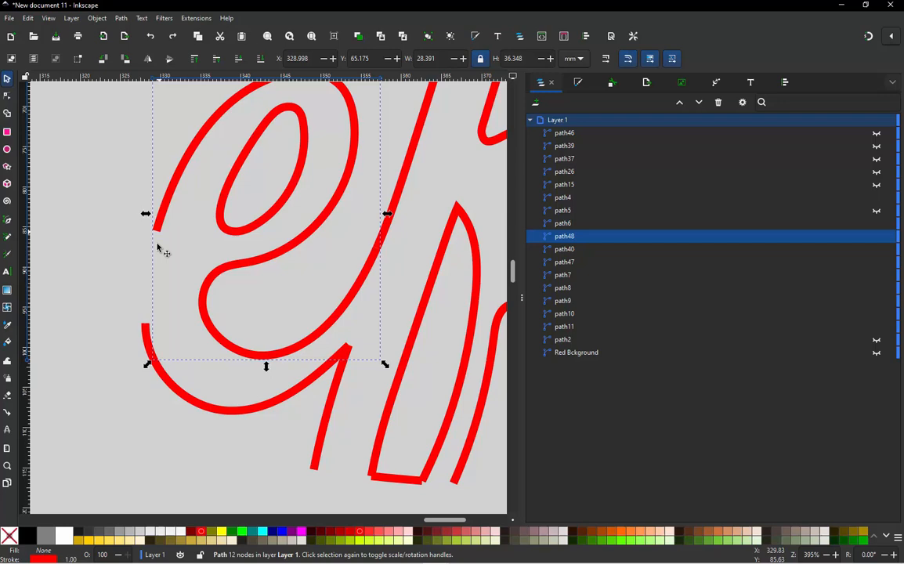
shift+click(167, 378)
key(ctrl)
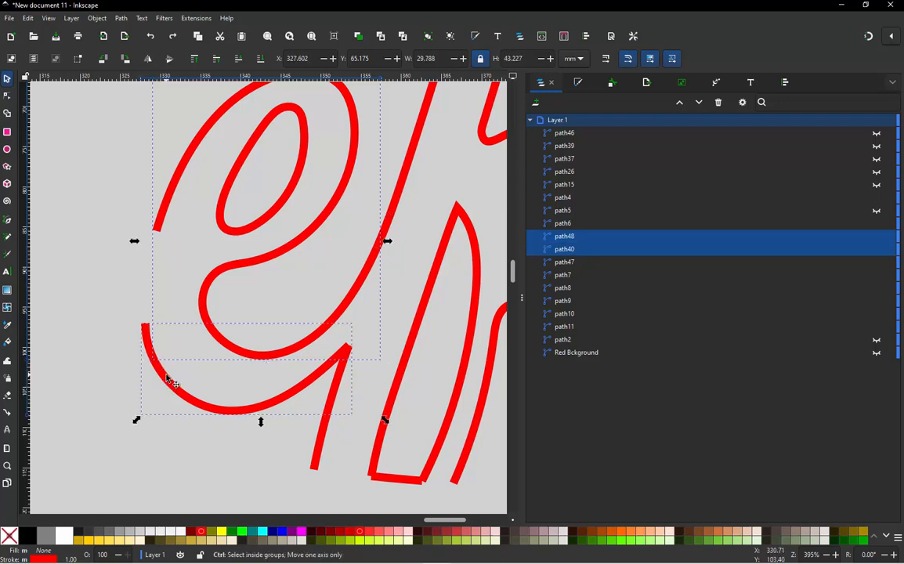
key(ctrl+k)
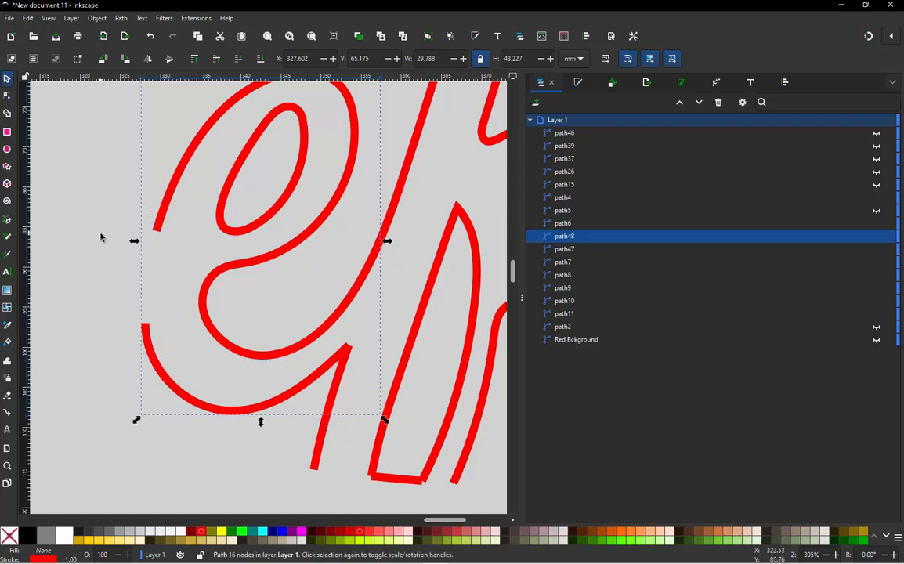
click(101, 238)
Join the two open end nodes on the e's left side with a new segment.
double_click(160, 230)
click(157, 231)
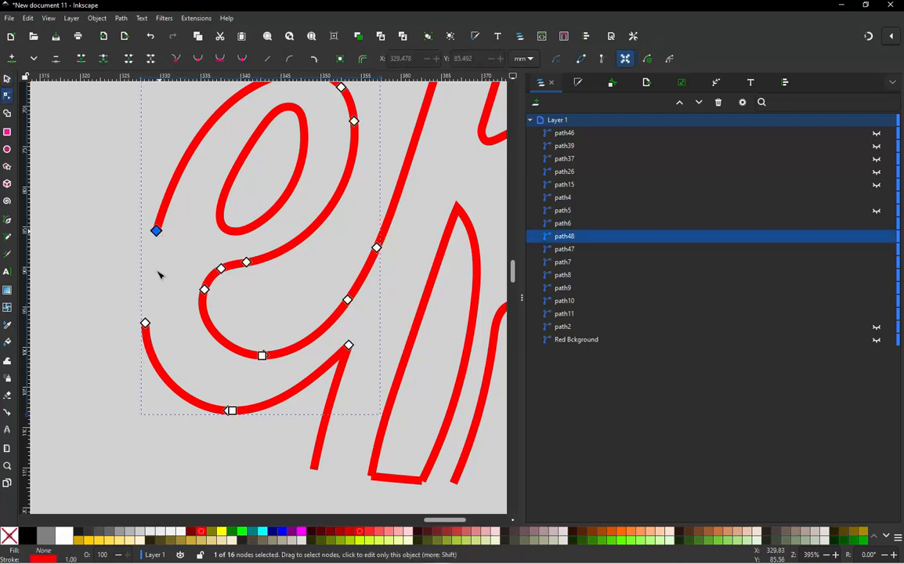
shift+click(145, 324)
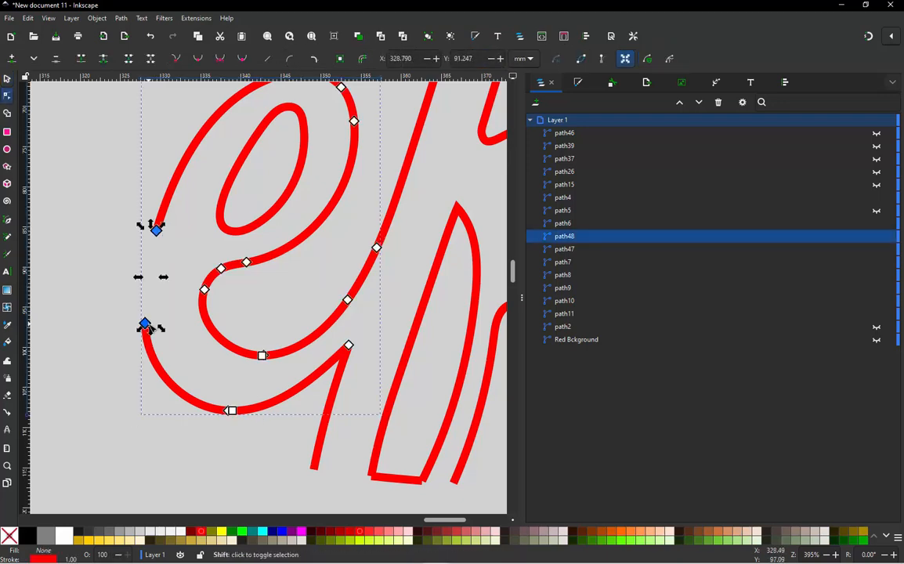
key(alt)
key(alt+j)
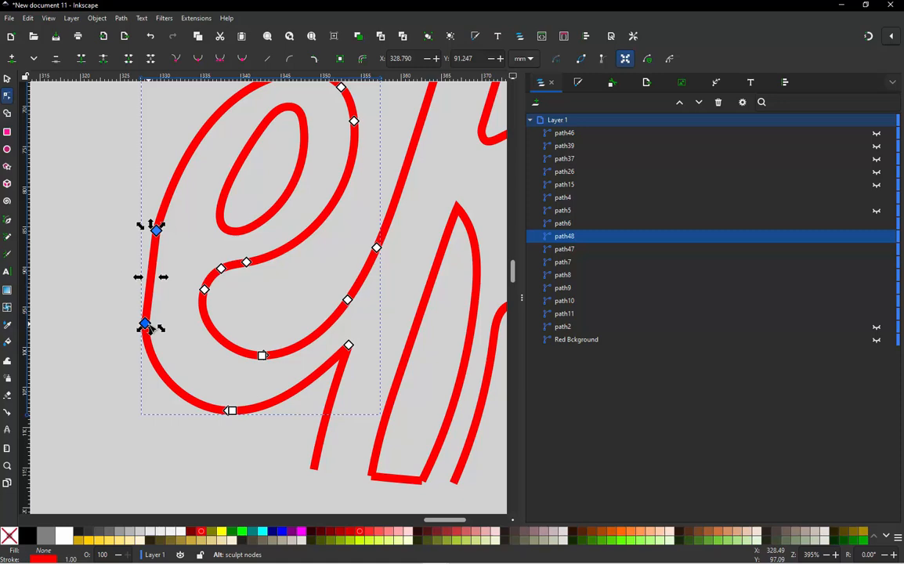
click(116, 268)
Round the e's new left segment by adding a middle node, moving it slightly outward, and deleting it to leave a smooth curve.
scroll(115, 269, up, 2)
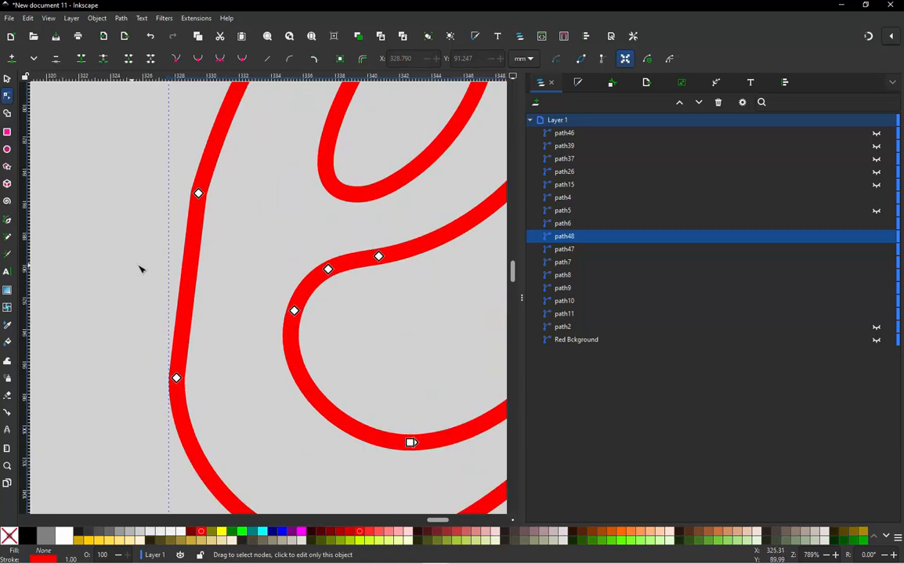
double_click(190, 271)
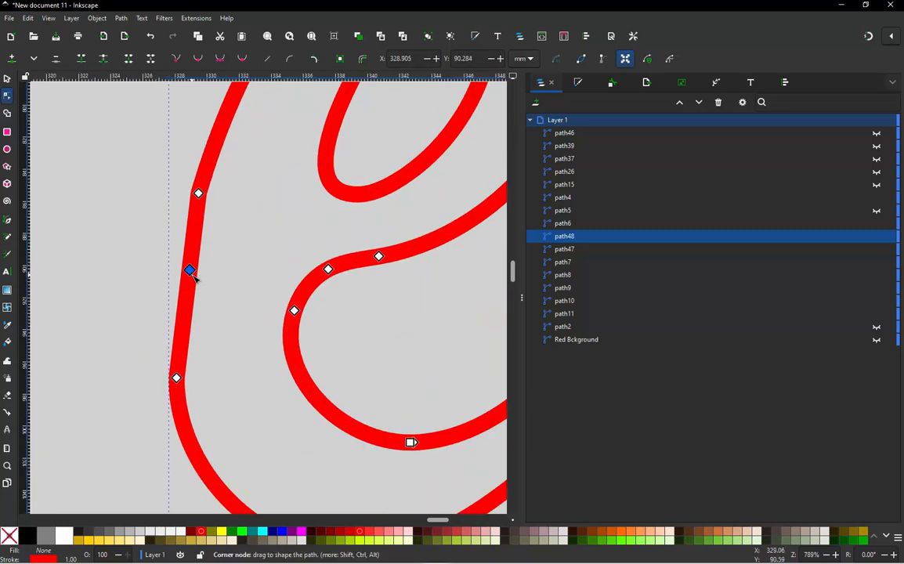
drag(192, 275, 187, 276)
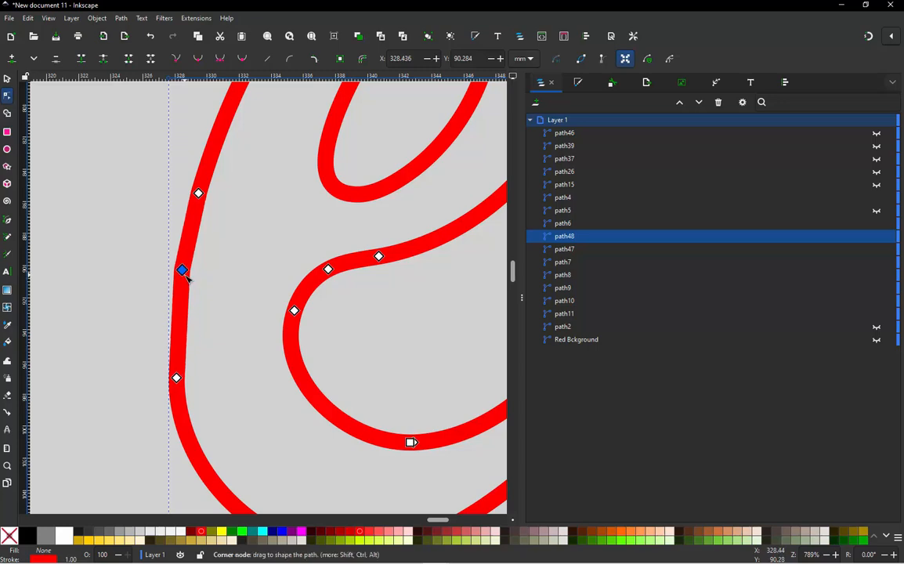
key(Delete)
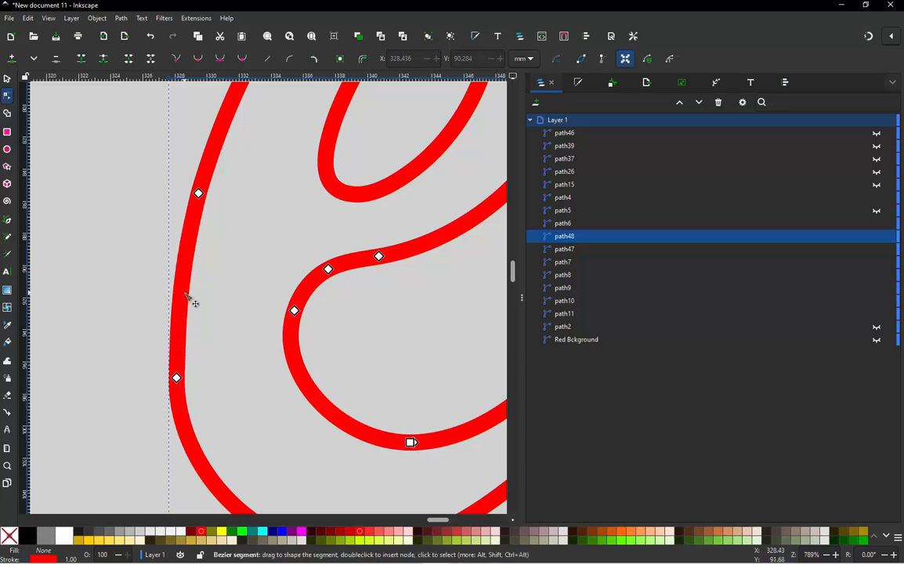
Smooth the e's left side by adding a node above and below the bend and deleting the two nodes between them.
drag(184, 299, 185, 306)
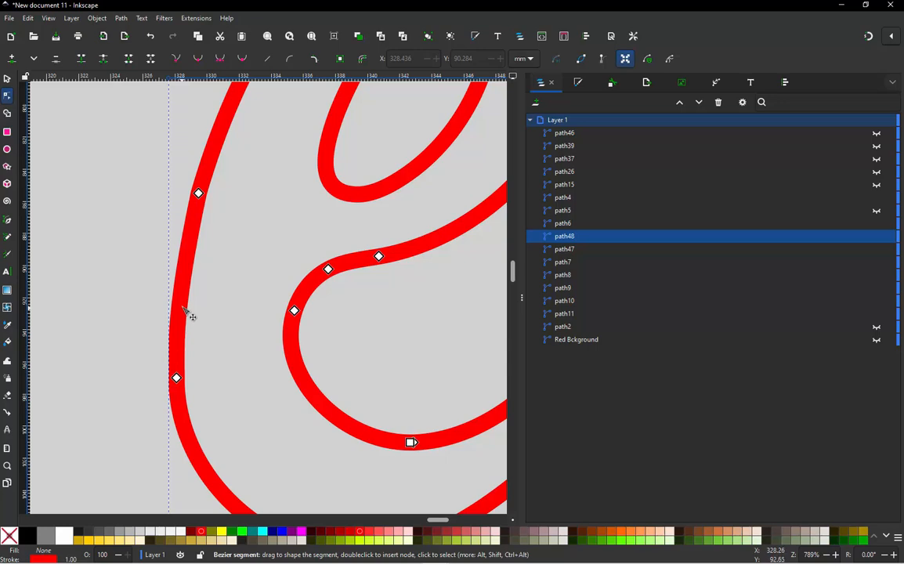
double_click(215, 147)
double_click(188, 429)
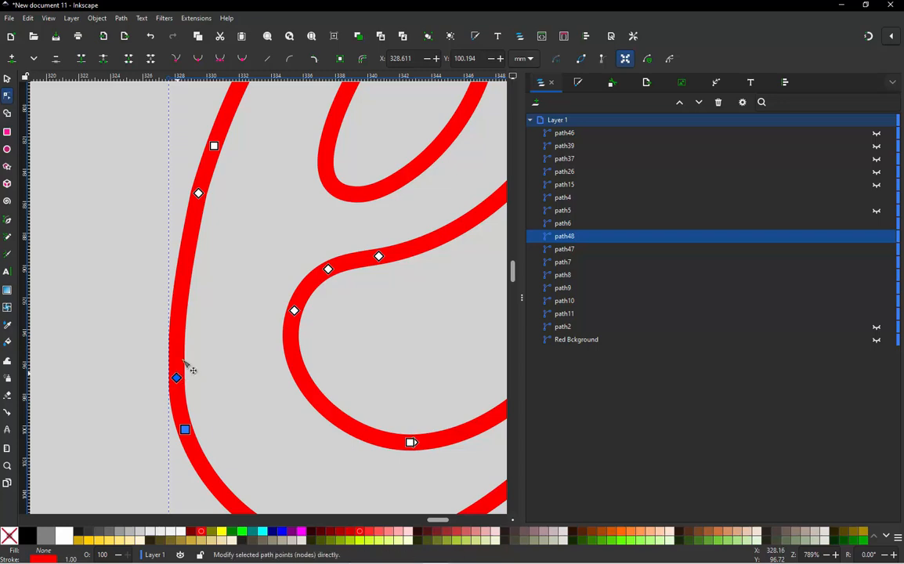
ctrl+alt+click(178, 378)
ctrl+alt+click(199, 194)
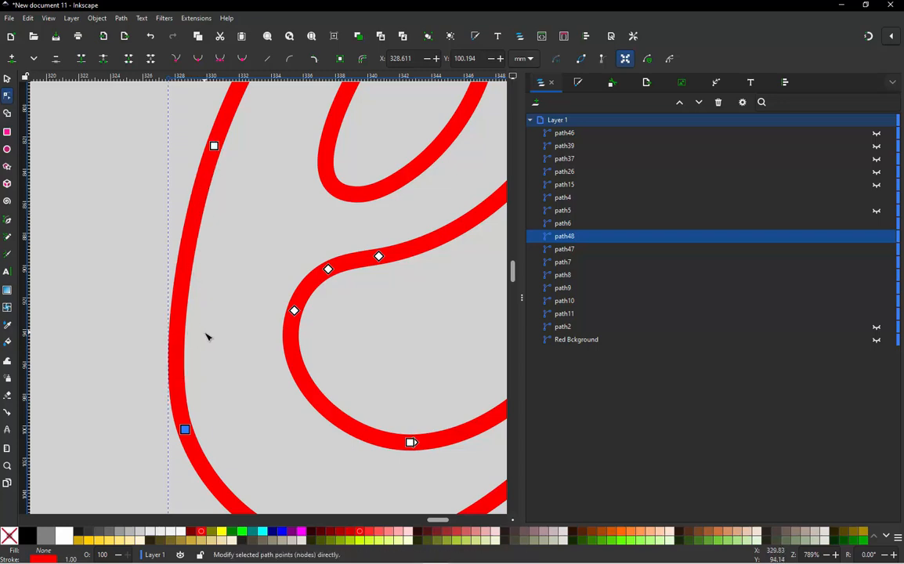
scroll(136, 200, down, 1)
click(7, 79)
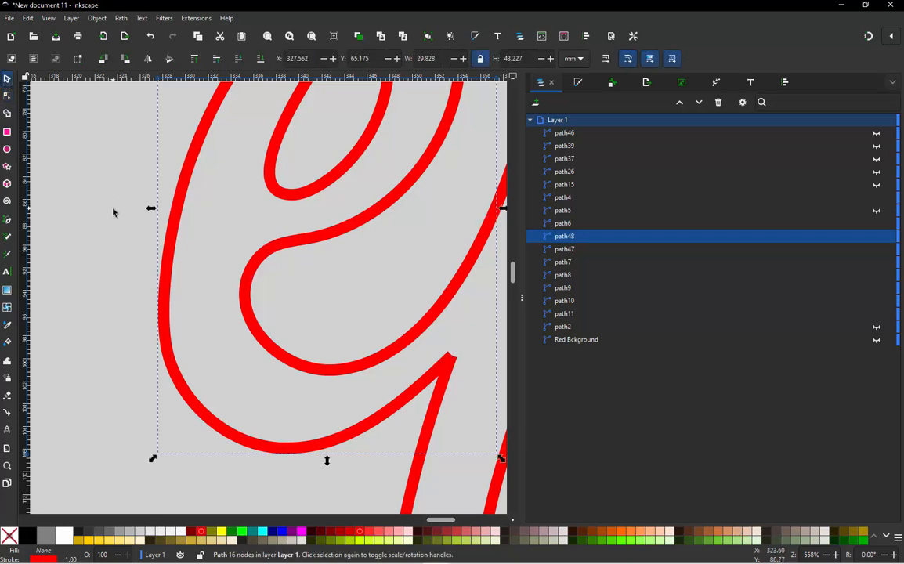
key(Escape)
scroll(168, 304, down, 2)
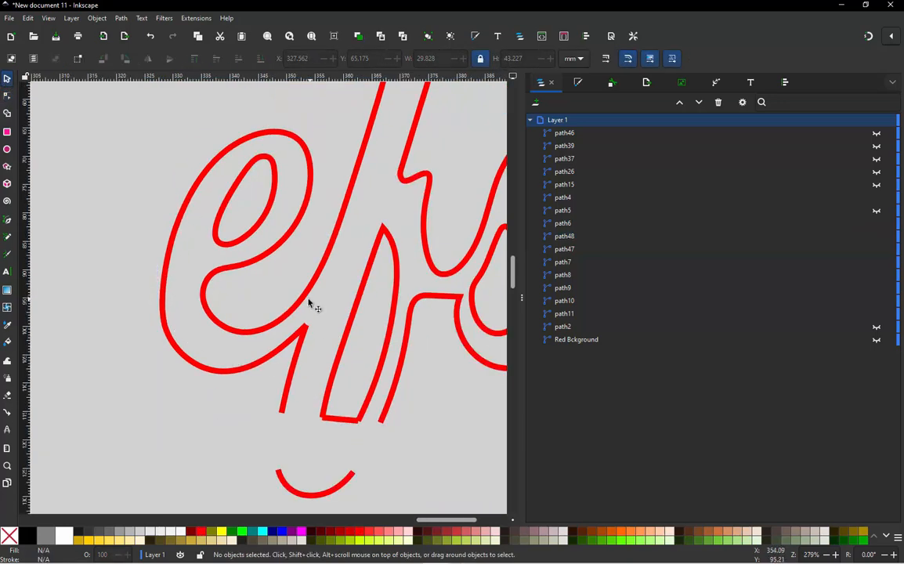
Delete the extra node on the e's inner tail curve, just below the point where it meets the f.
click(310, 305)
double_click(307, 301)
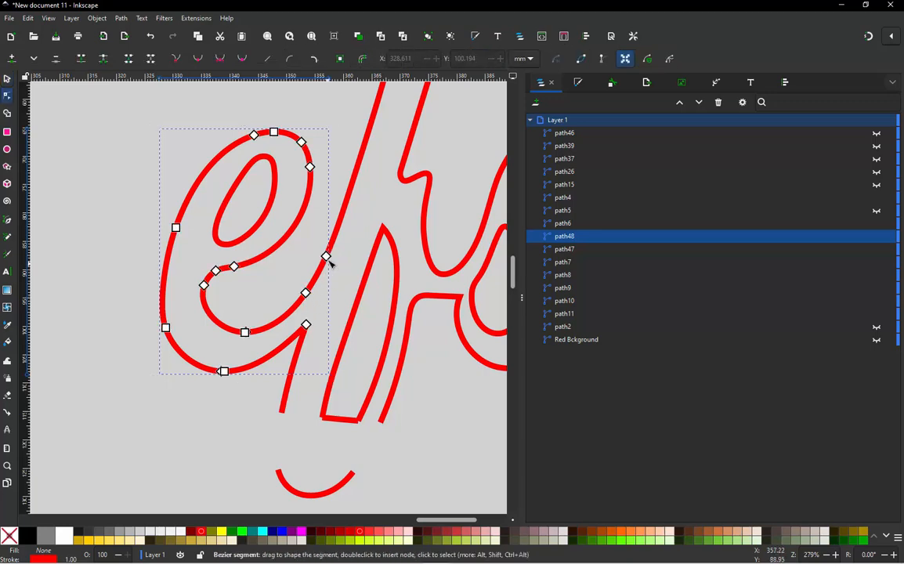
click(306, 293)
key(Delete)
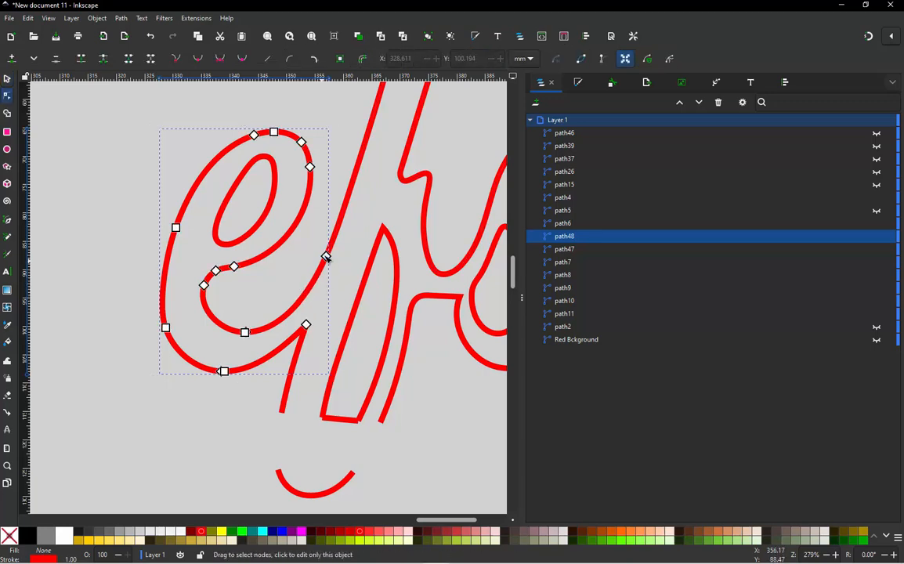
Join the e's two tail end nodes with a new segment to close its outline against the f.
click(326, 256)
shift+click(307, 325)
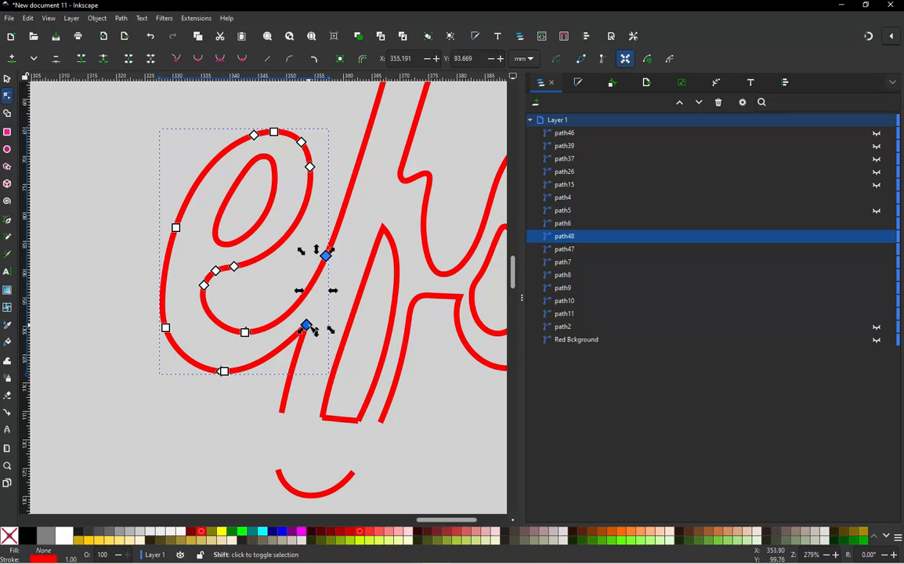
key(alt+j)
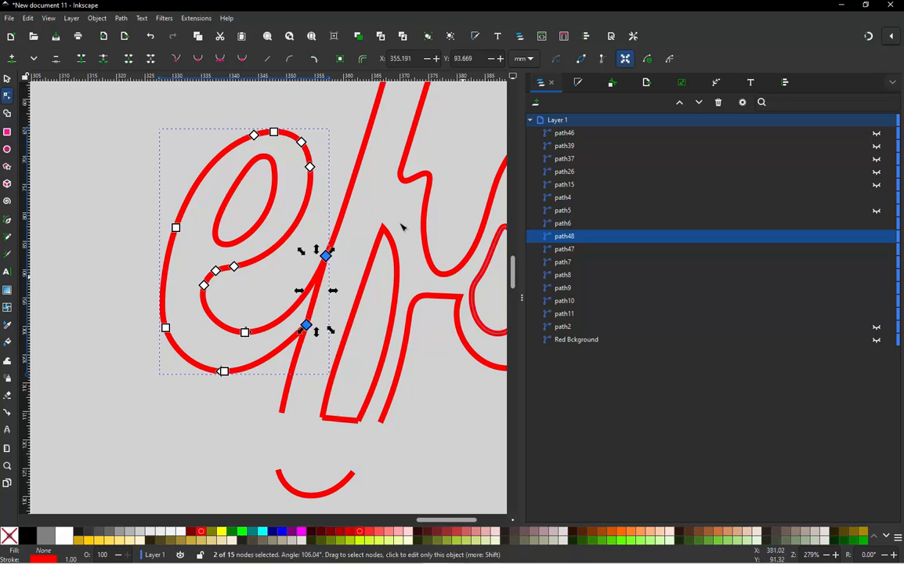
click(7, 80)
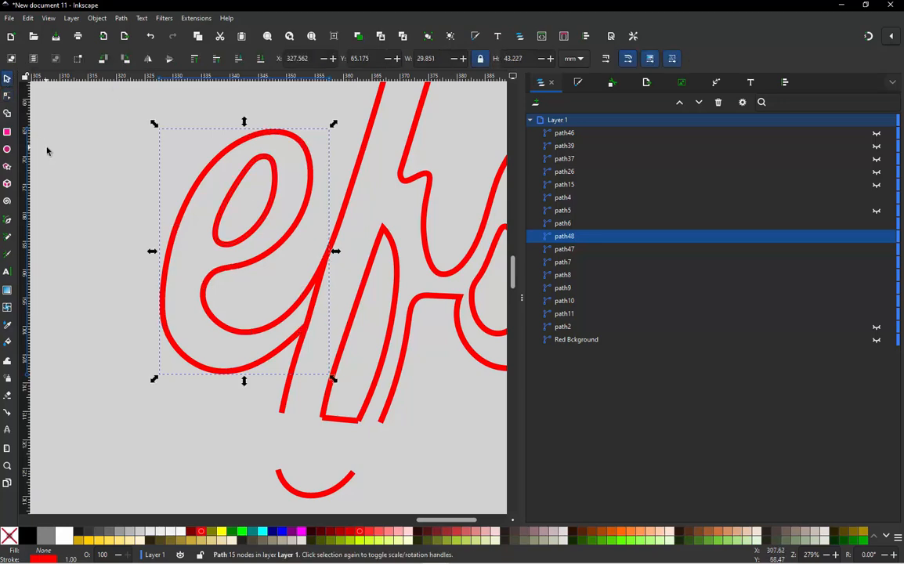
click(48, 150)
Break the e's outline at the upper tail node beside the f, testing the split with a node move and undoing that move.
double_click(306, 300)
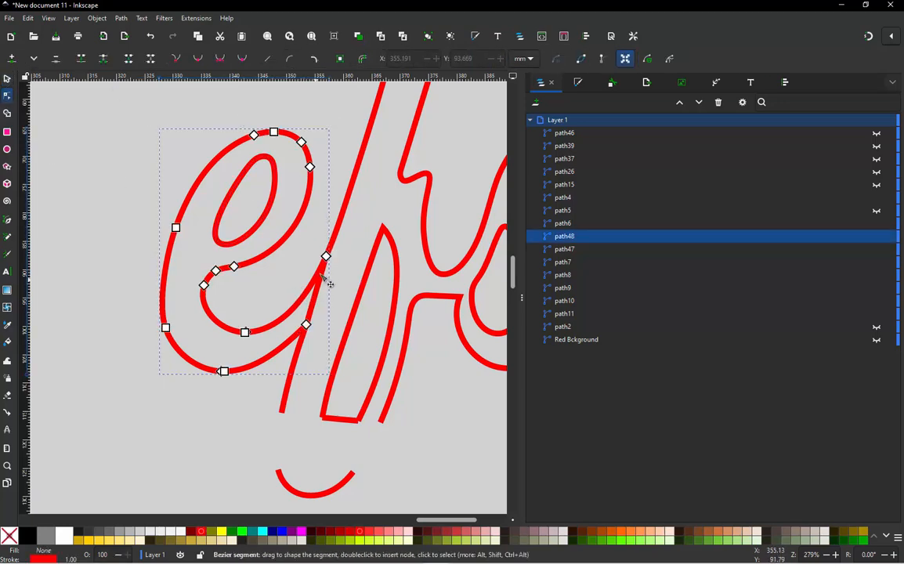
click(326, 257)
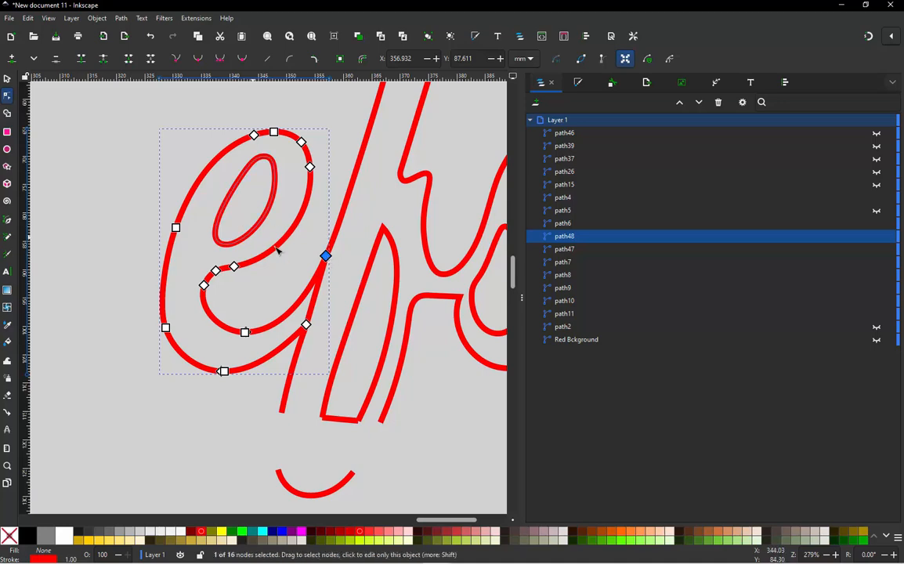
mouse_move(326, 256)
mouse_down()
mouse_move(358, 270)
mouse_move(314, 249)
mouse_up()
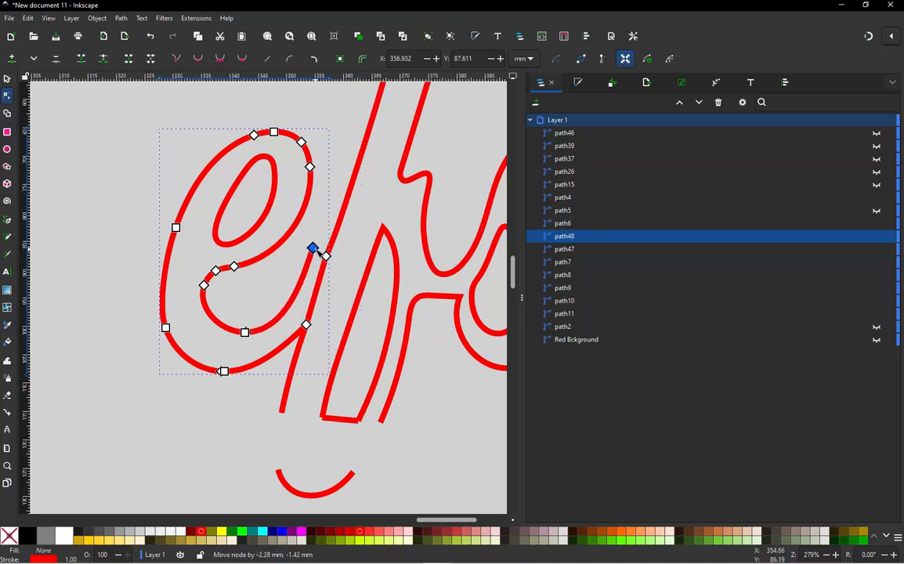
key(ctrl+z)
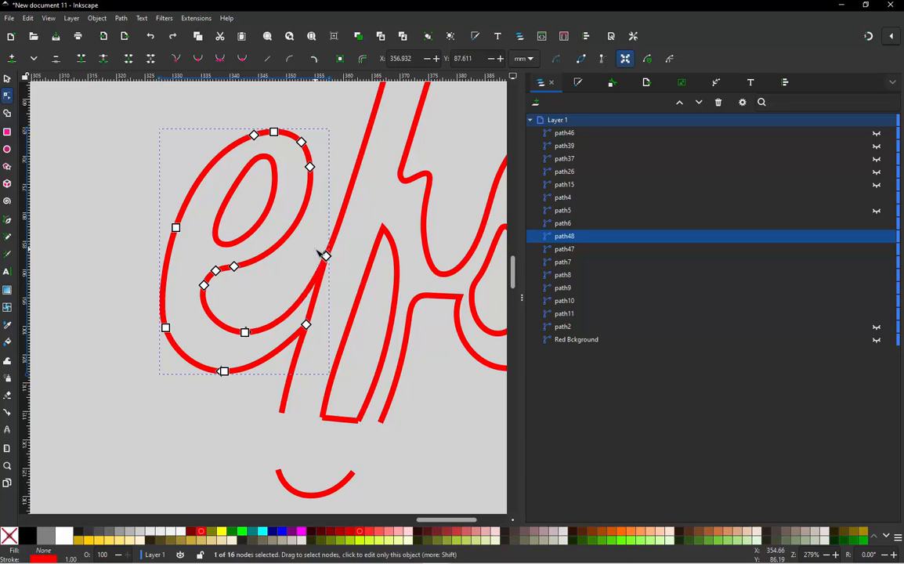
click(8, 79)
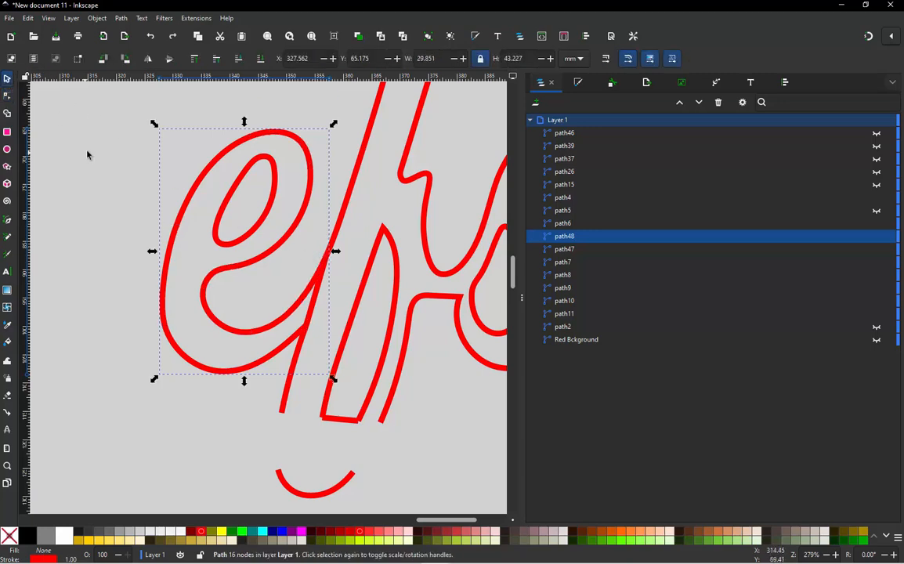
click(87, 152)
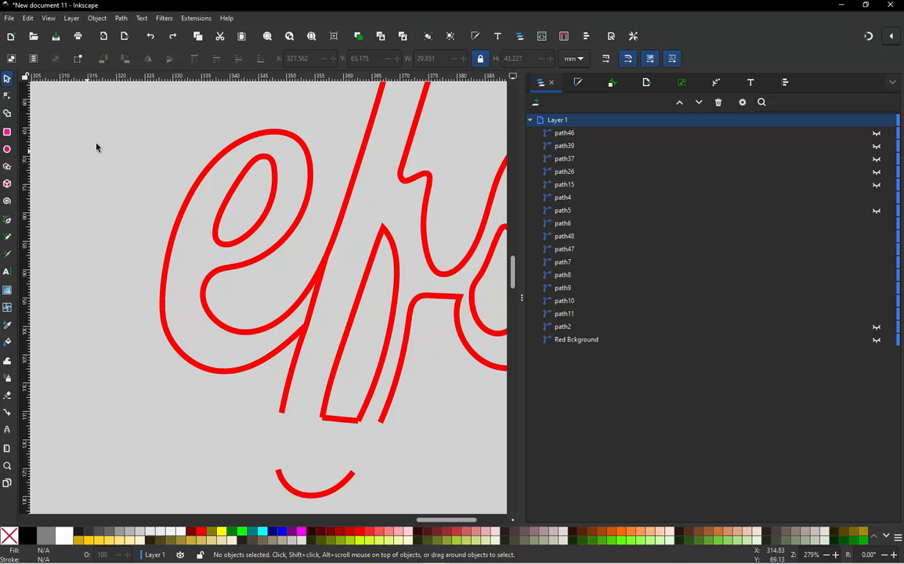
Pull the closing segment's end away from the e's upper tail node to check the break, and undo the move.
scroll(377, 216, down, 1)
scroll(286, 218, up, 1)
scroll(285, 223, up, 1)
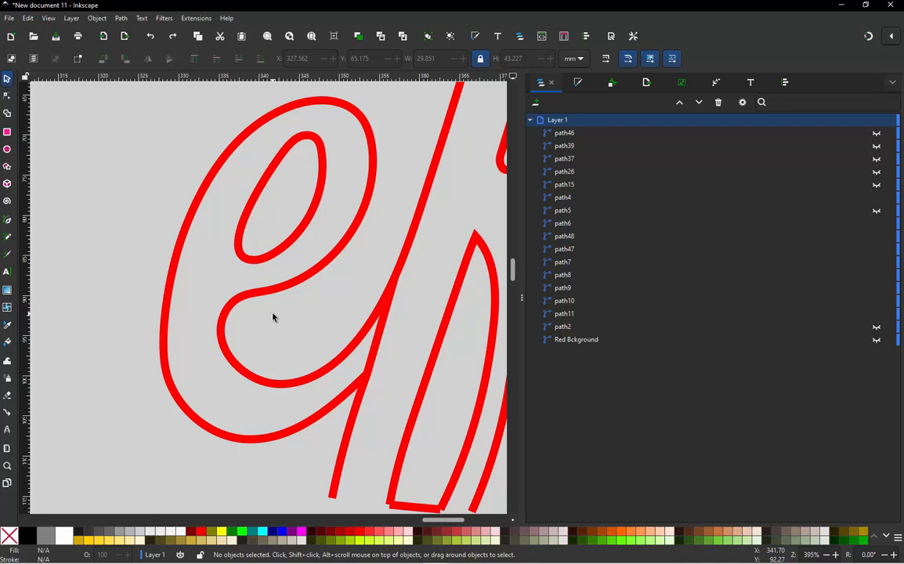
click(384, 323)
key(n)
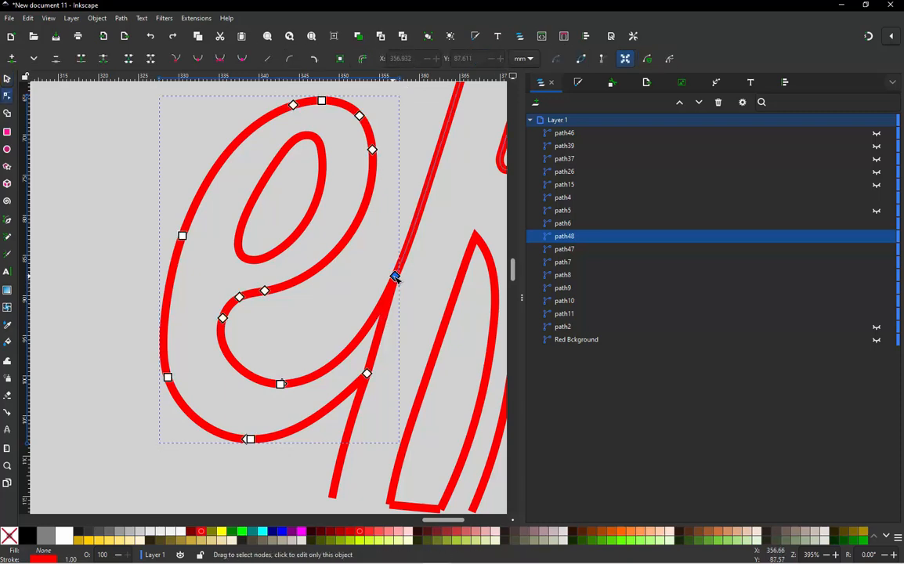
drag(395, 276, 420, 299)
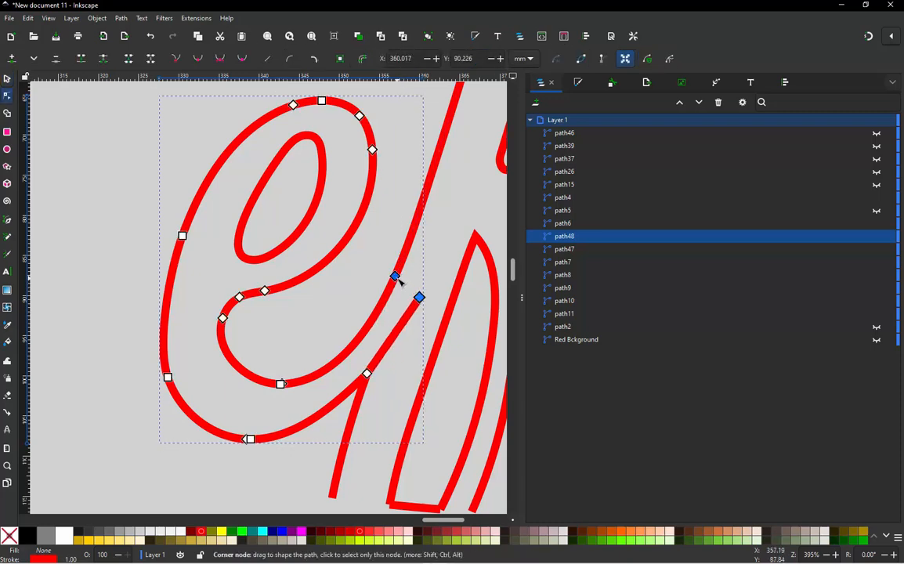
key(ctrl+z)
click(279, 232)
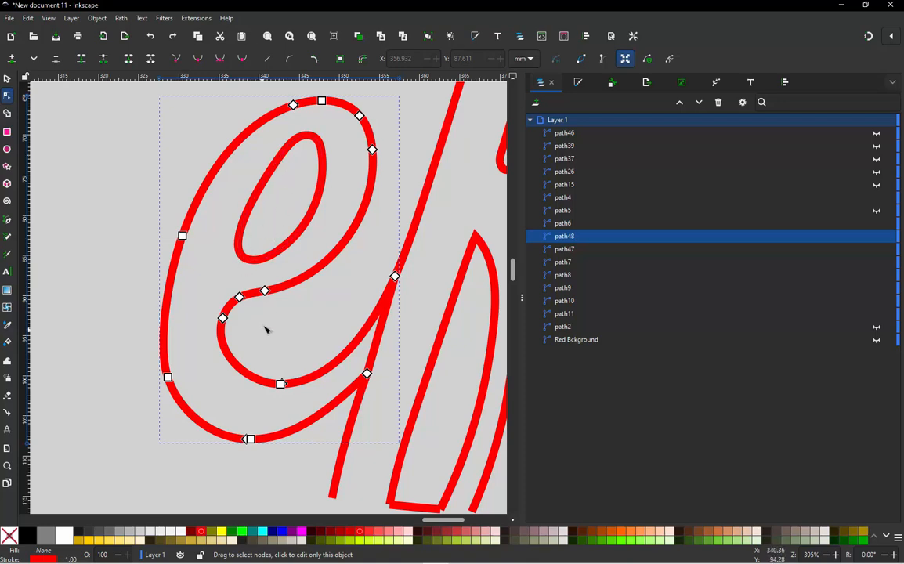
Combine the e's inner counter with its outer outline into one path, undoing the test move of the combined shape.
click(258, 260)
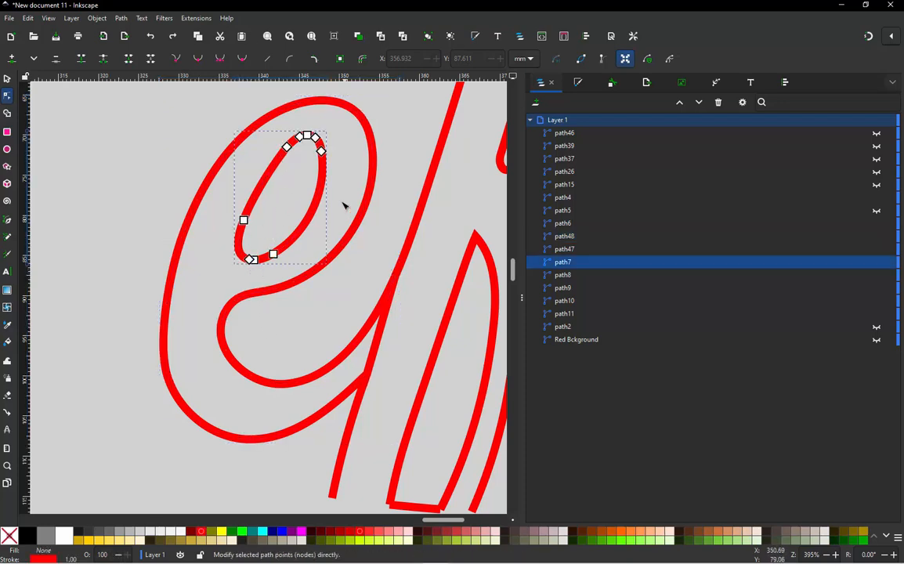
key(Escape)
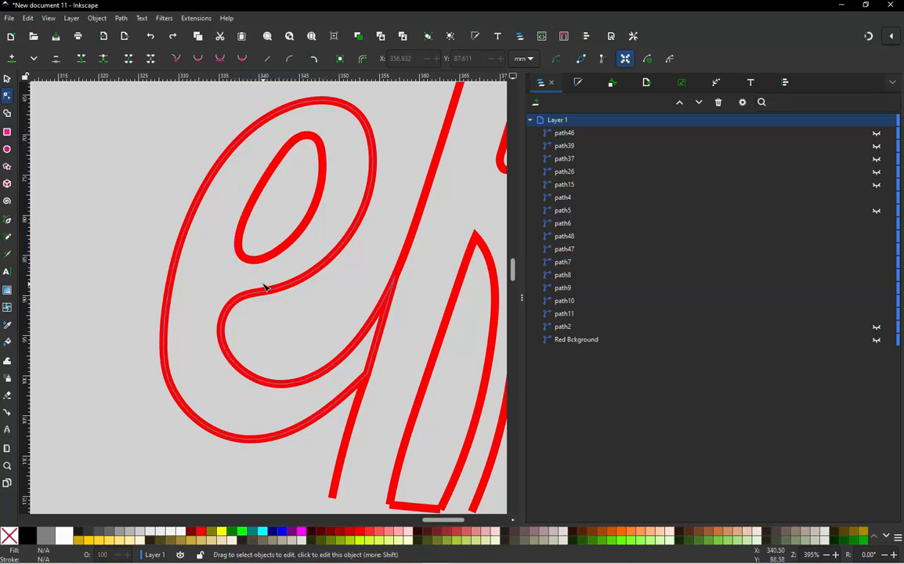
scroll(240, 262, up, 1)
scroll(240, 254, up, 1)
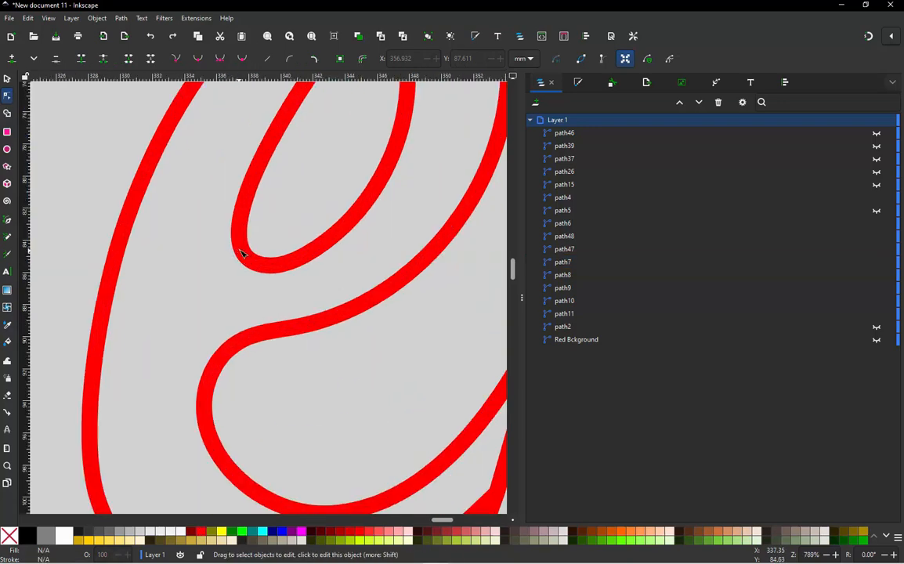
scroll(240, 241, down, 2)
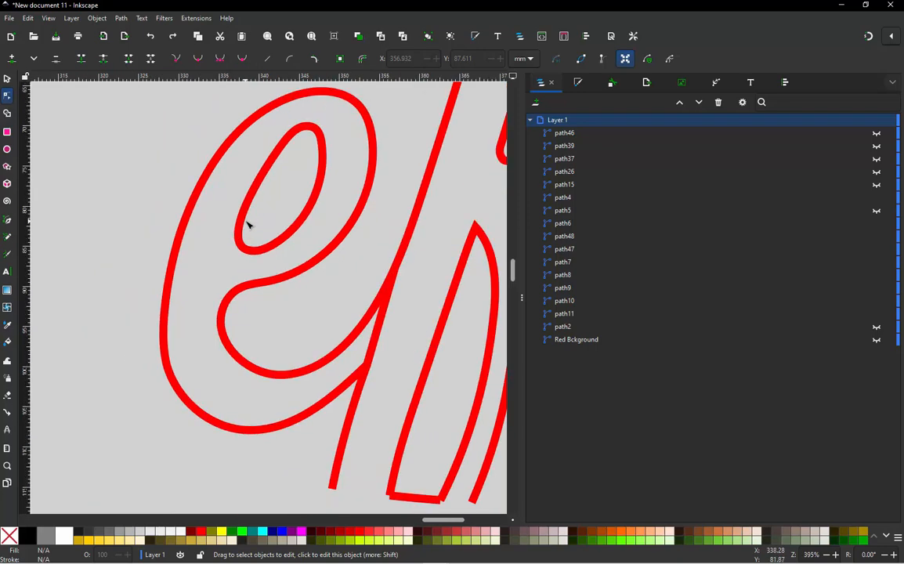
click(245, 215)
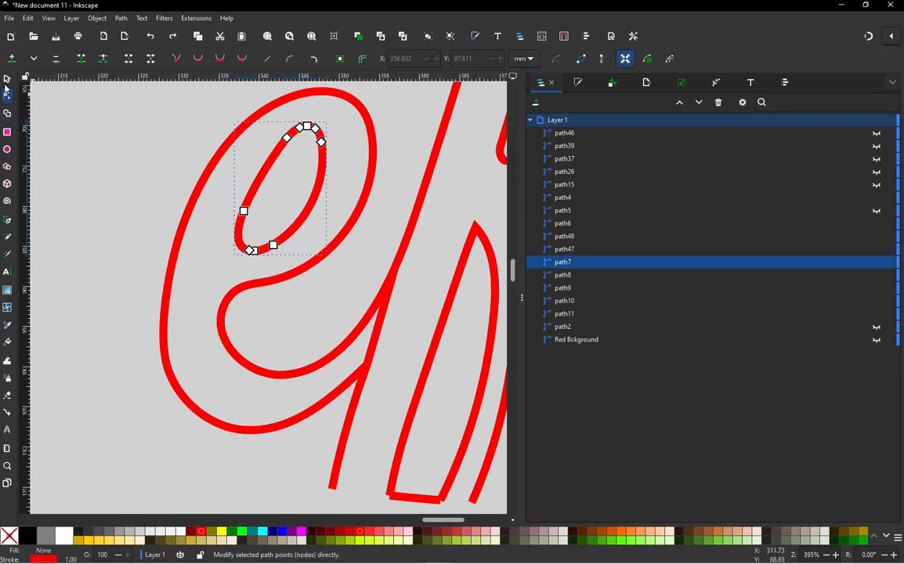
click(7, 79)
shift+click(201, 188)
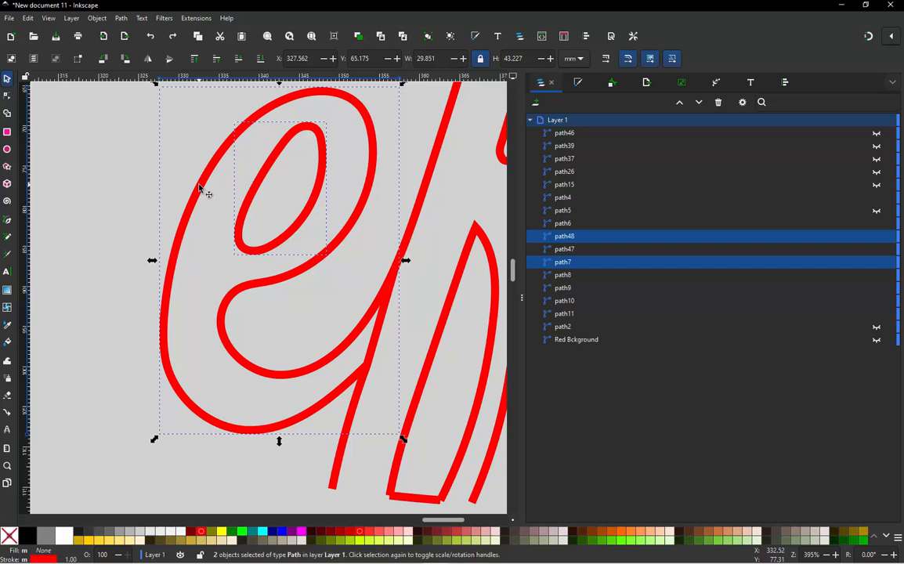
click(202, 190)
drag(201, 189, 102, 185)
key(ctrl+z)
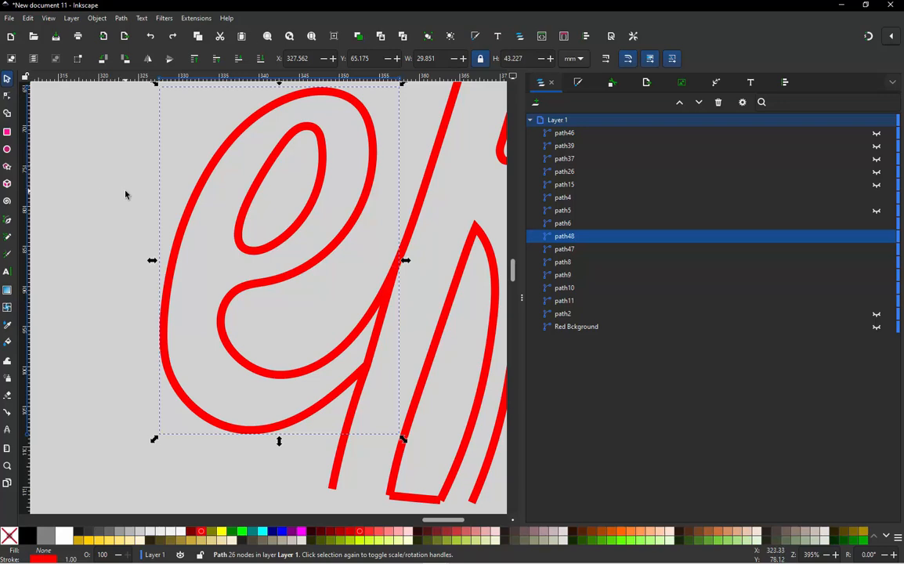
click(212, 259)
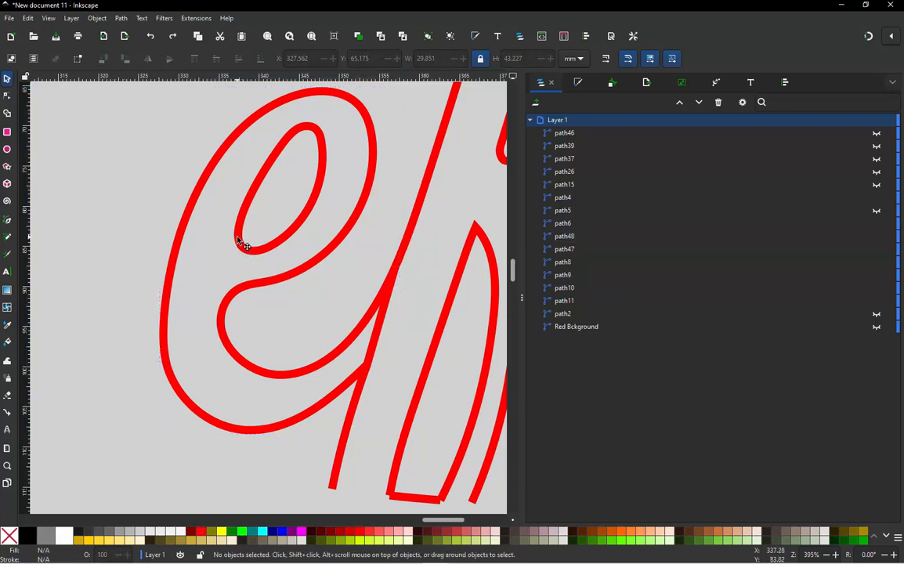
Break the combined e path at the counter's left node and the inner curve's left node below it, undoing the test move.
double_click(239, 240)
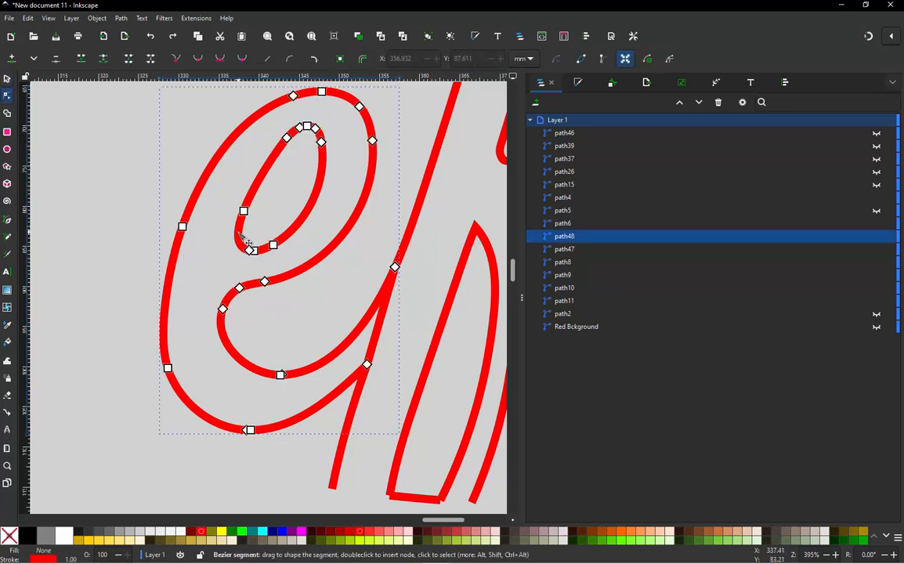
click(239, 237)
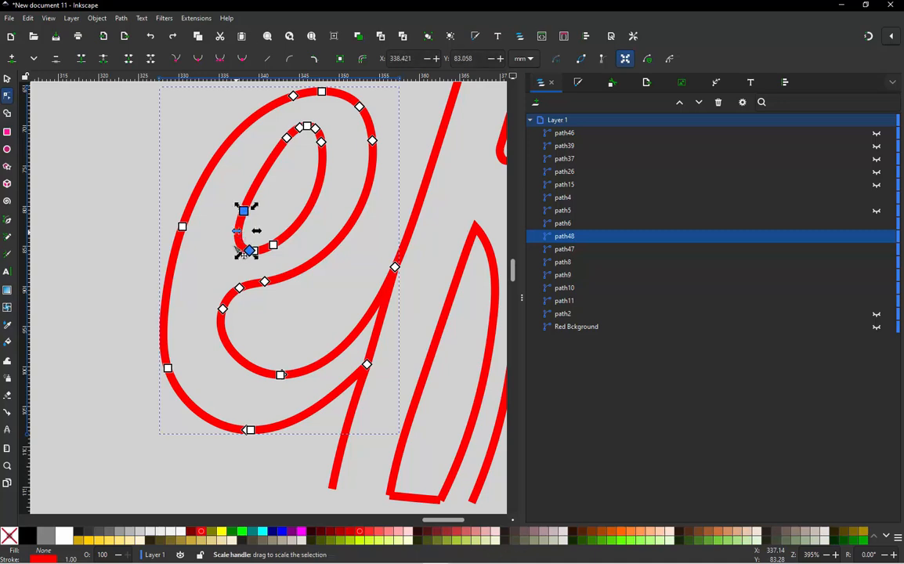
shift+click(223, 309)
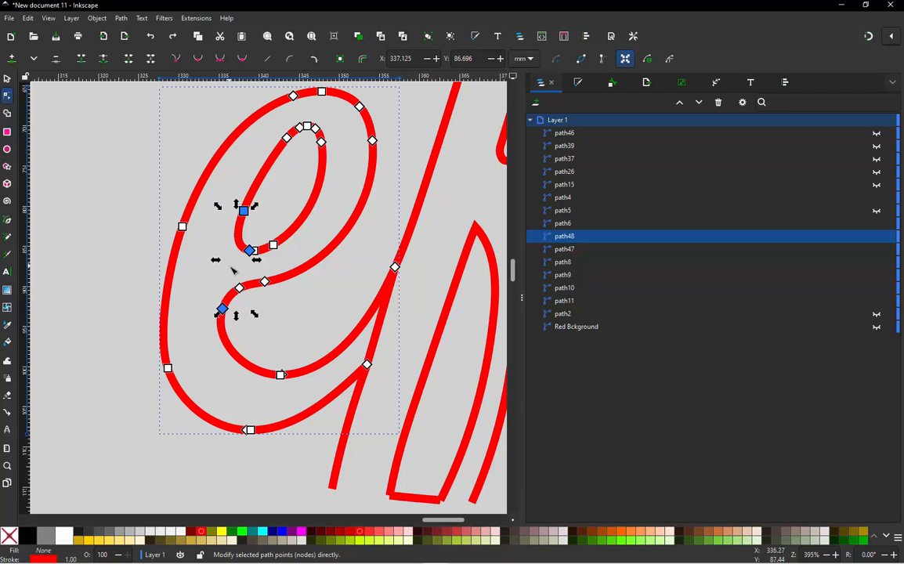
click(244, 211)
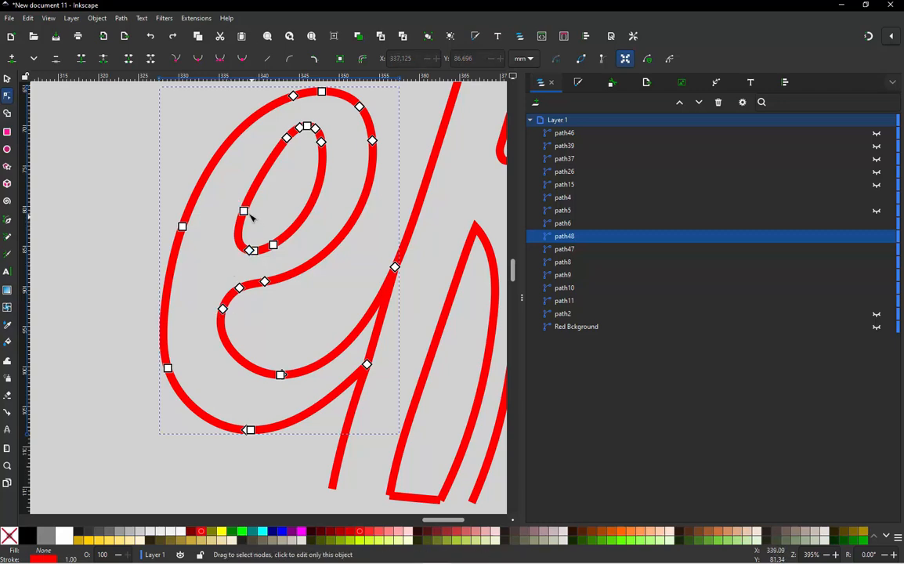
shift+click(222, 308)
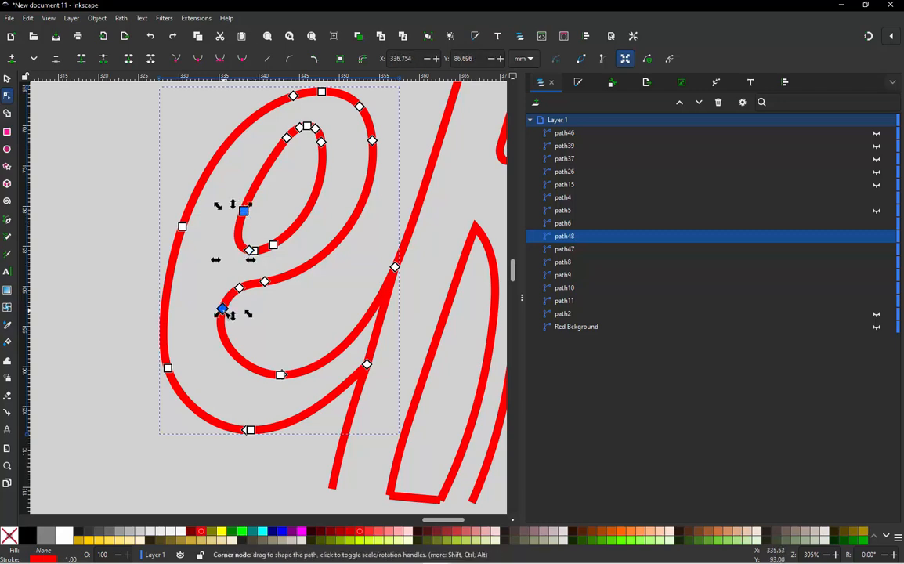
key(shift+s)
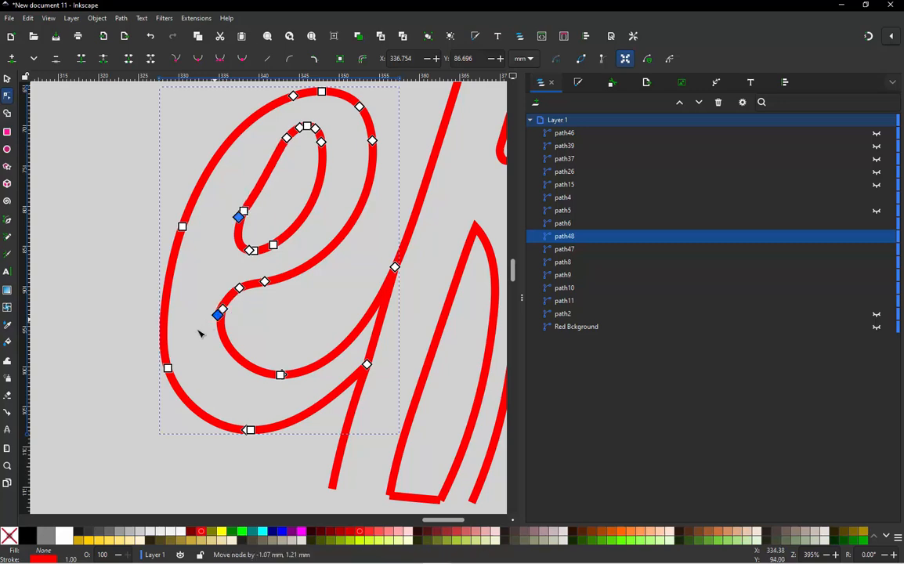
drag(228, 312, 220, 277)
key(ctrl+z)
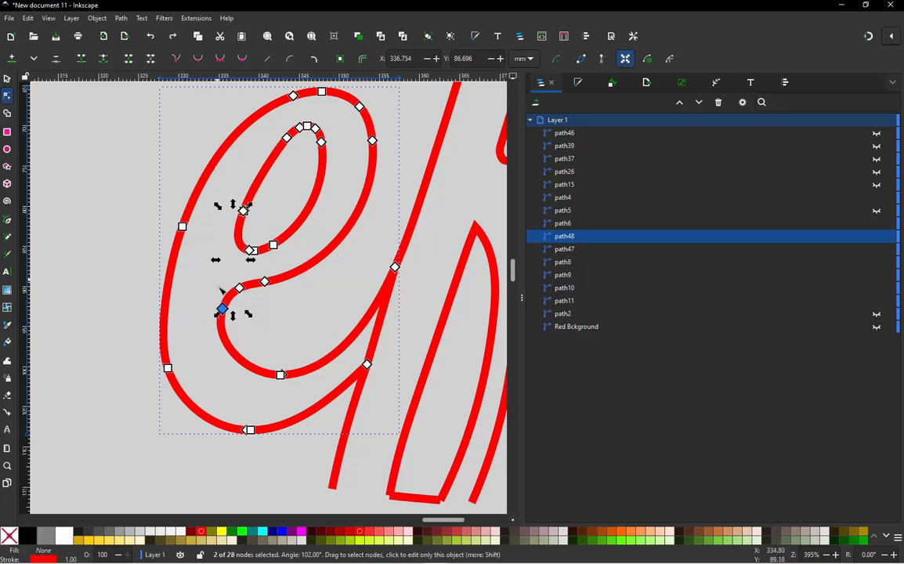
click(6, 80)
click(248, 237)
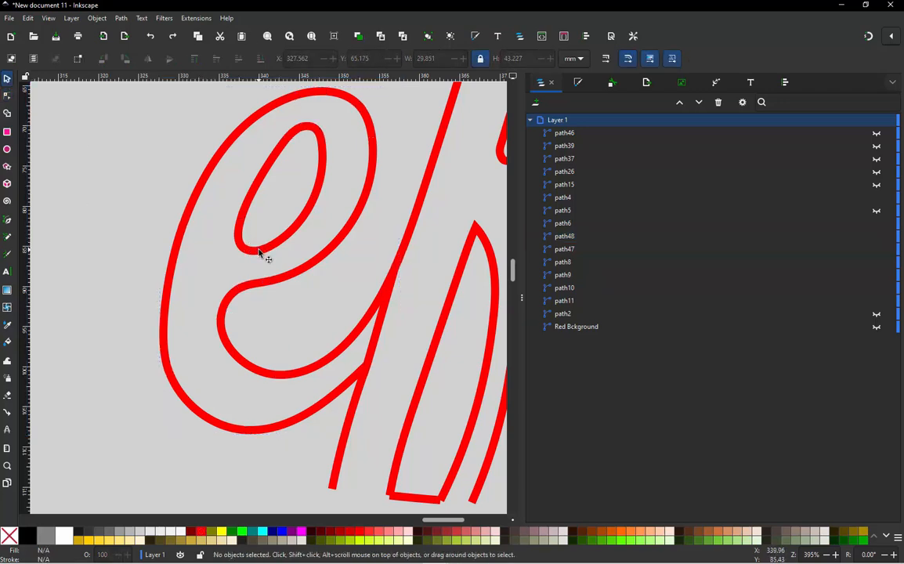
double_click(261, 252)
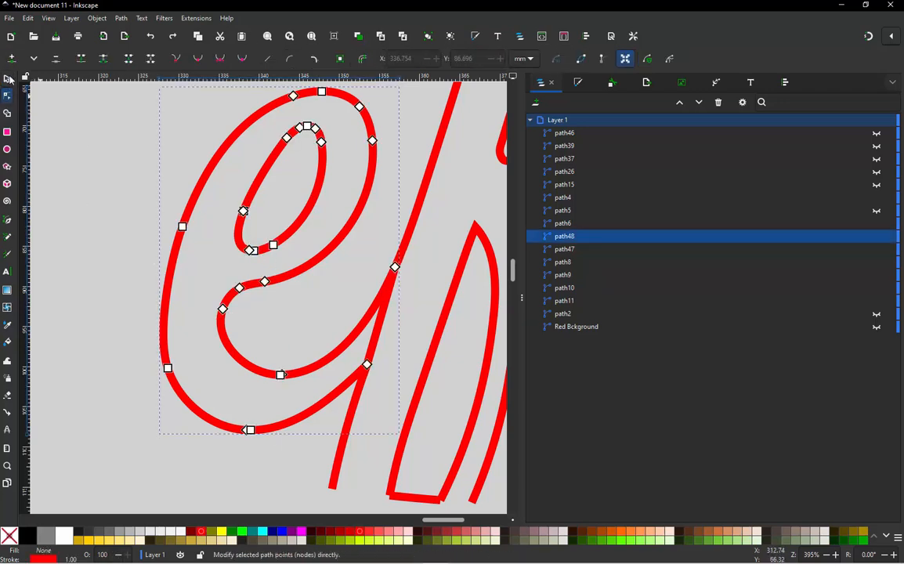
click(8, 79)
click(258, 249)
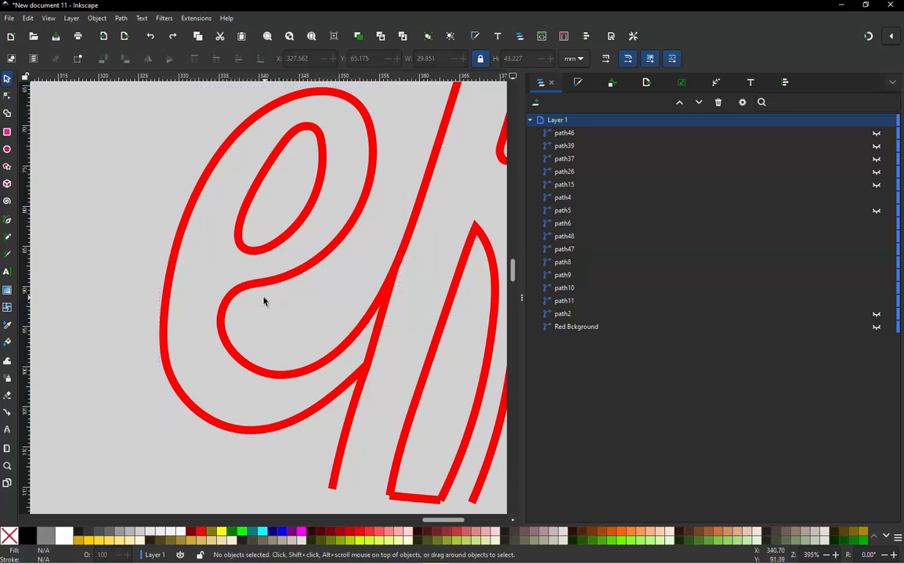
Check the breaks at the e's upper tail node, counter and inner curve with test node moves, undoing each move.
double_click(379, 312)
drag(396, 268, 417, 279)
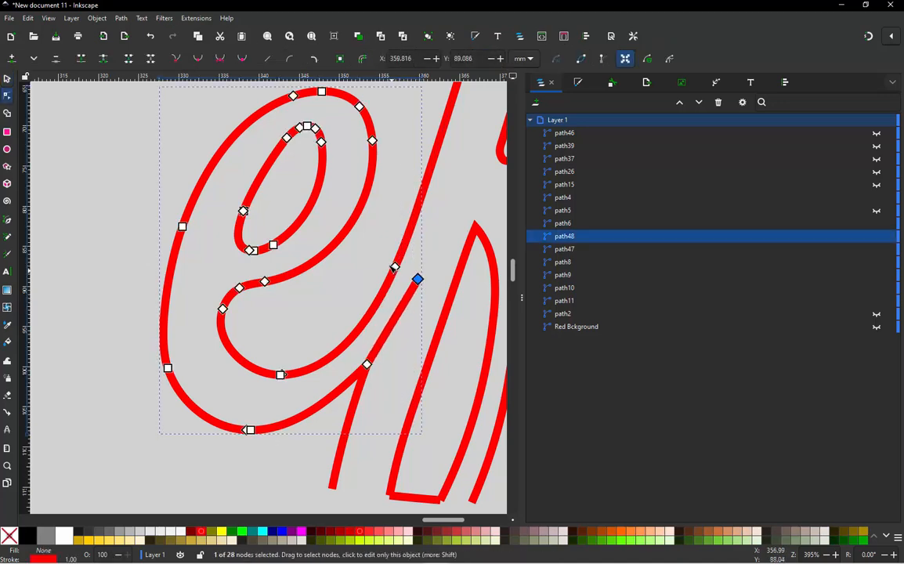
key(ctrl+z)
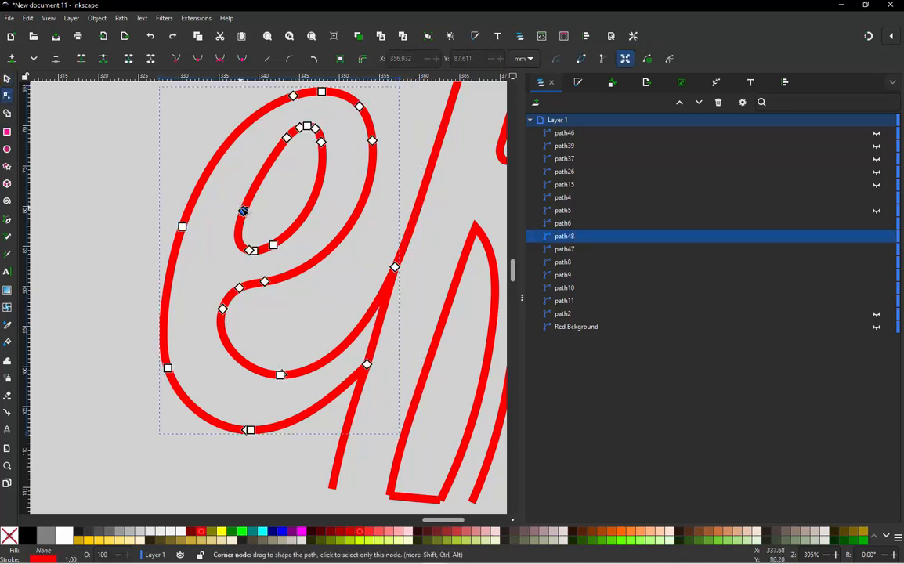
drag(244, 212, 223, 227)
key(ctrl+z)
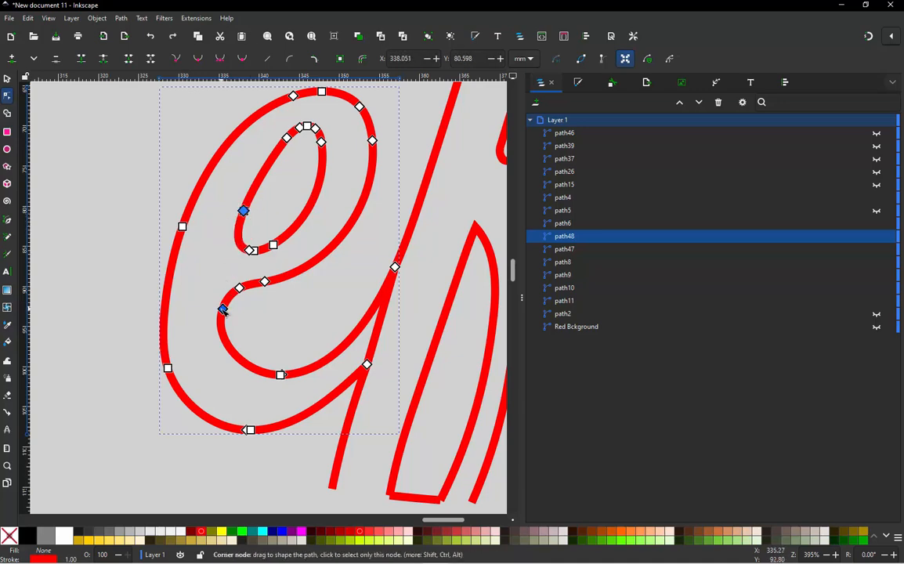
drag(222, 309, 189, 303)
key(ctrl+z)
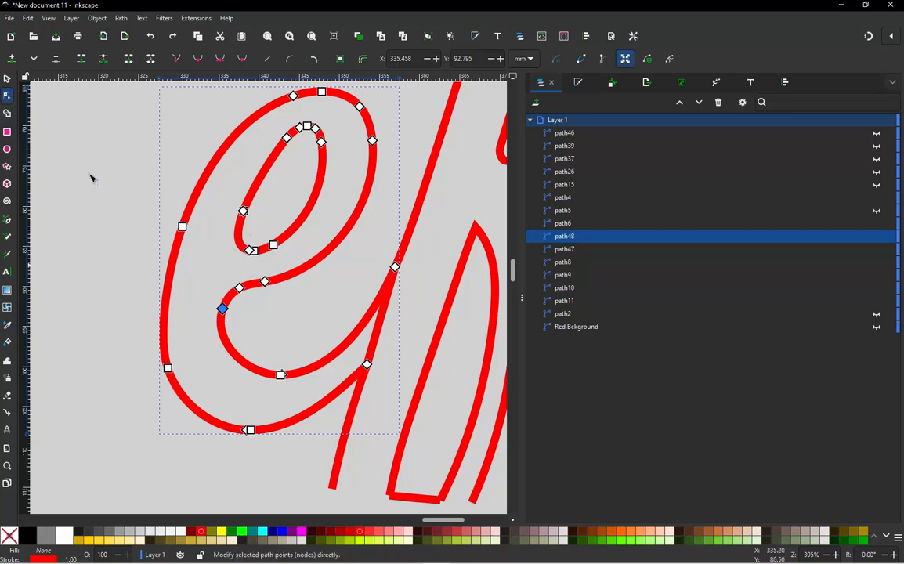
Reopen the e path for node editing, pull the counter's left node outward to test the break, and undo the move.
click(6, 80)
click(161, 239)
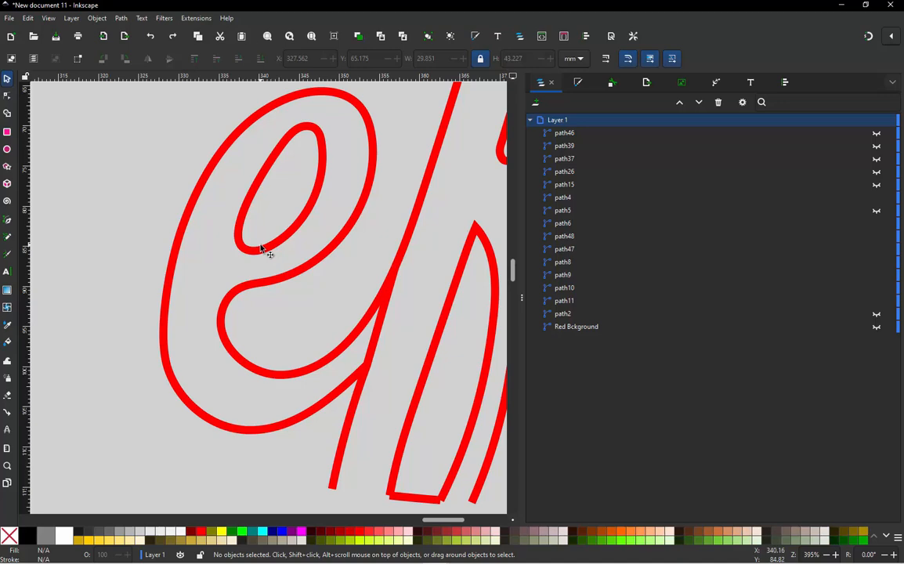
click(268, 179)
double_click(265, 187)
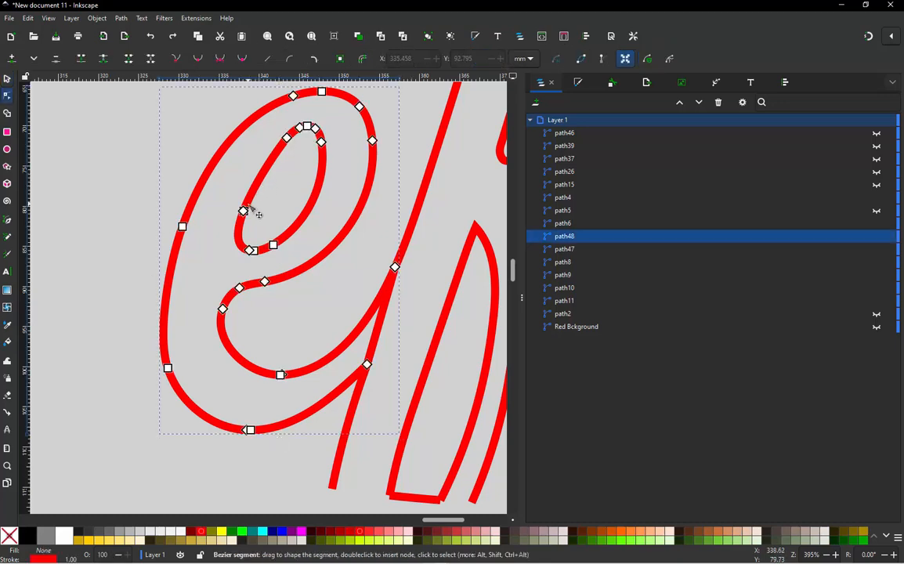
drag(244, 211, 186, 250)
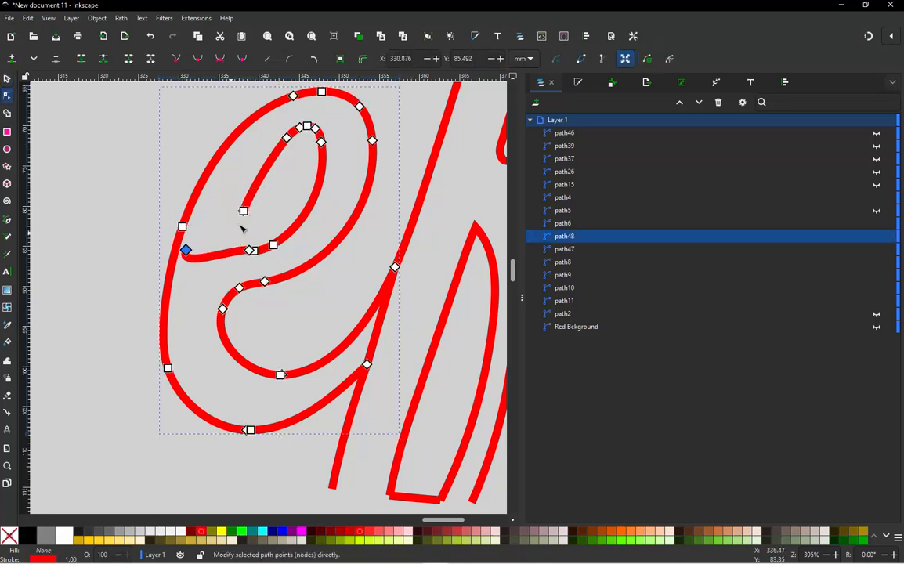
click(243, 211)
key(ctrl+z)
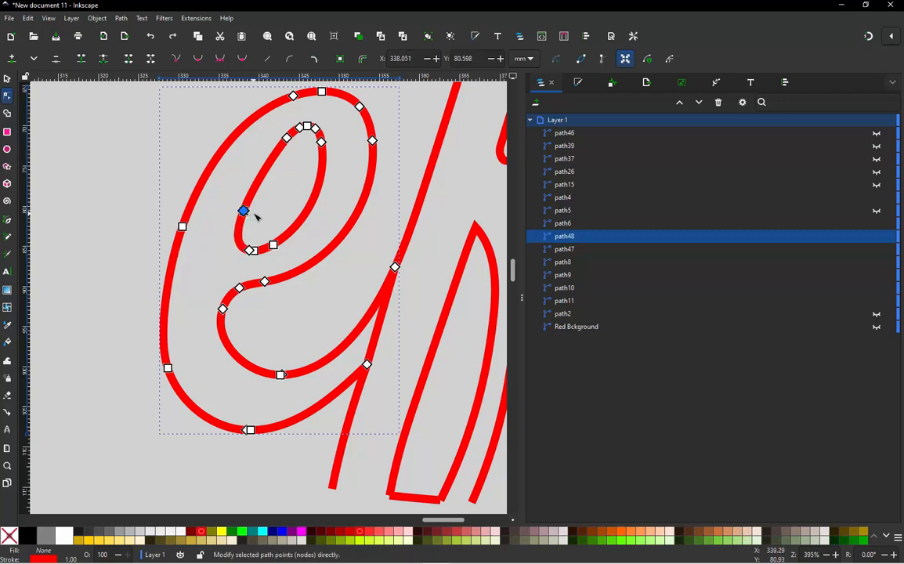
Move the counter's lower loose end to about X 334.7, Y 83.8 mm and the inner curve's upper loose end to about X 334.9, Y 90.4 mm.
drag(243, 211, 216, 237)
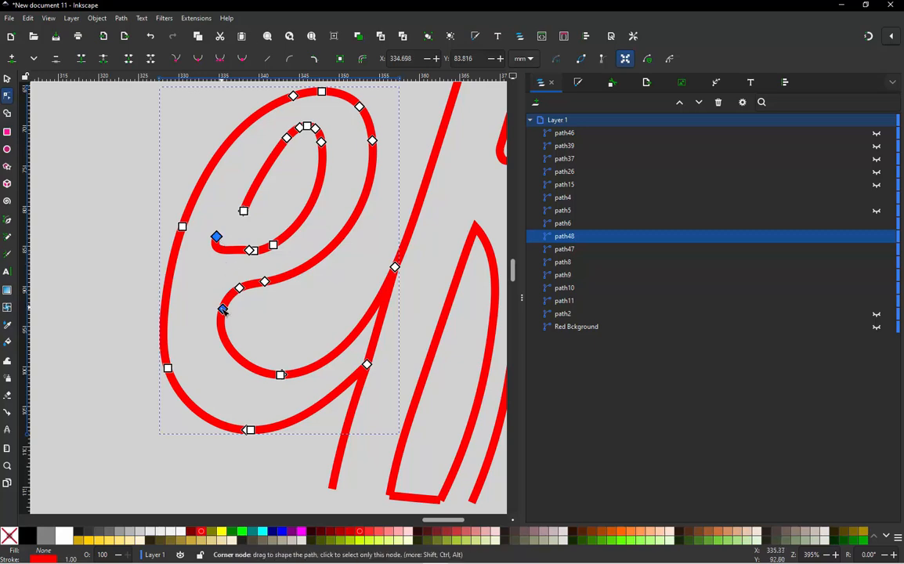
drag(222, 308, 218, 290)
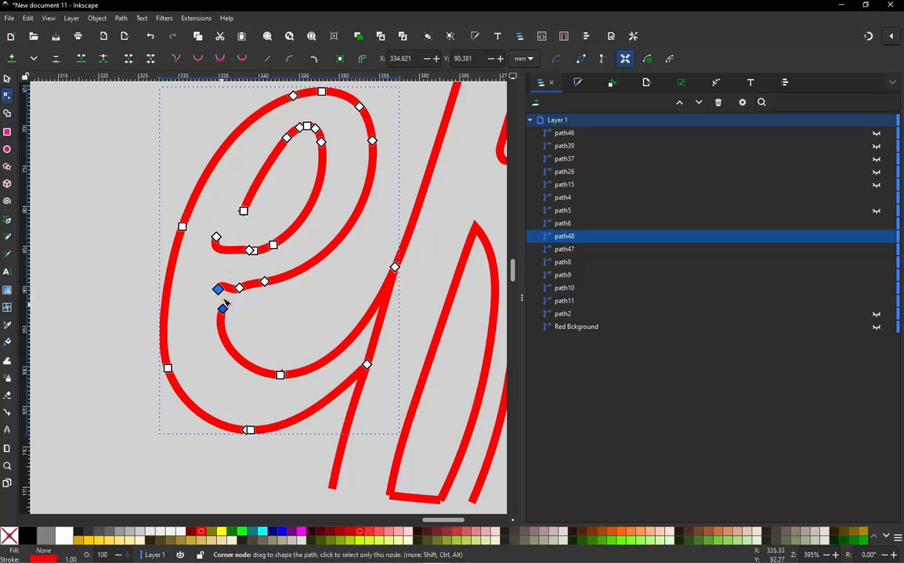
click(244, 211)
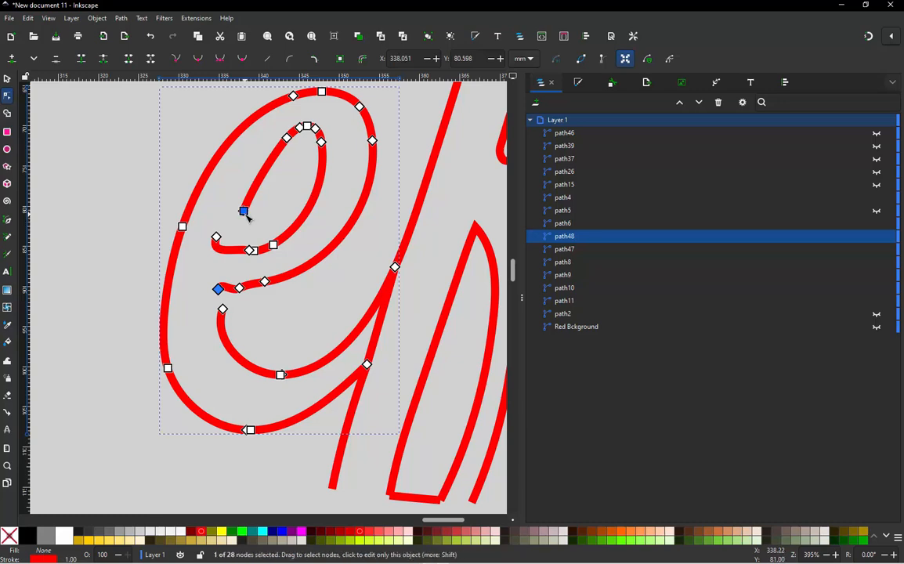
shift+click(223, 309)
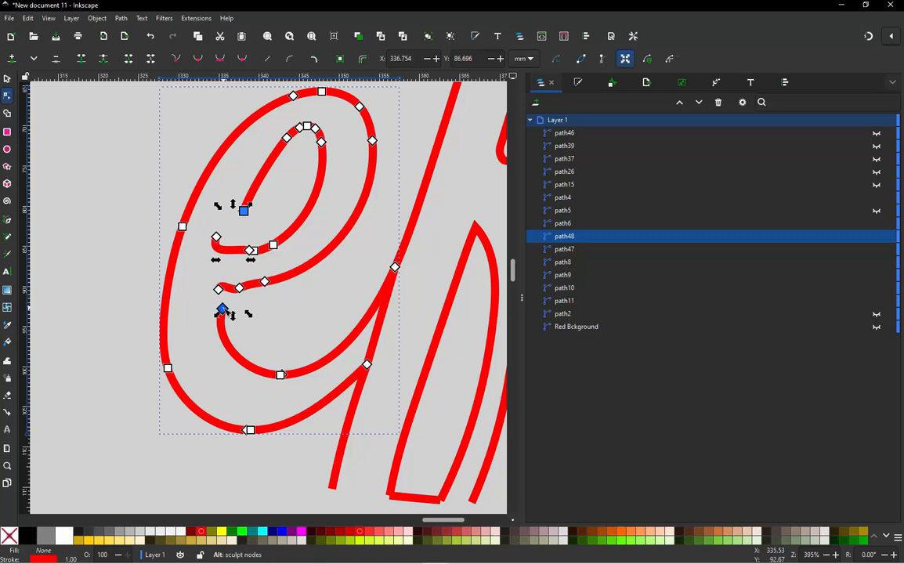
click(6, 79)
click(97, 181)
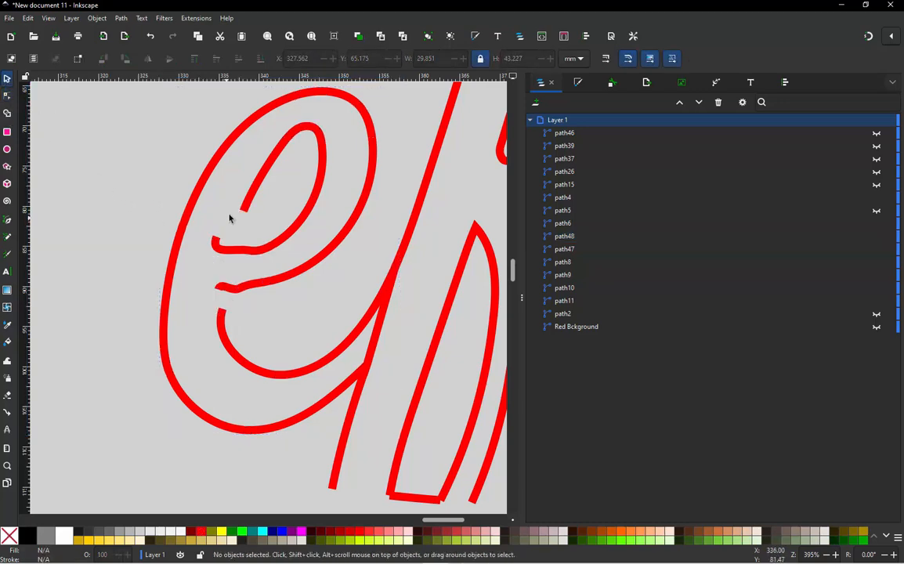
double_click(244, 210)
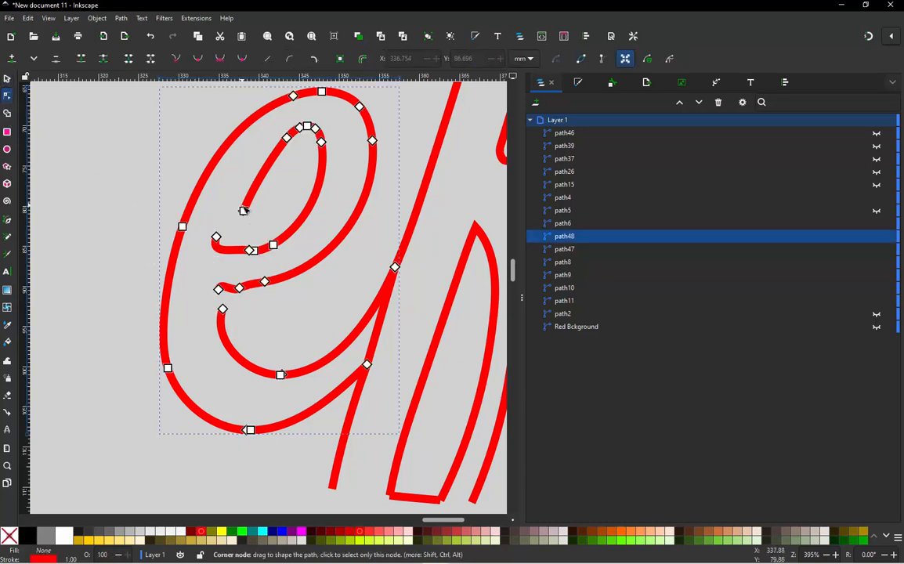
Reduce the doubled node at the counter's upper loose end to a single corner node, undoing a test move first.
click(222, 309)
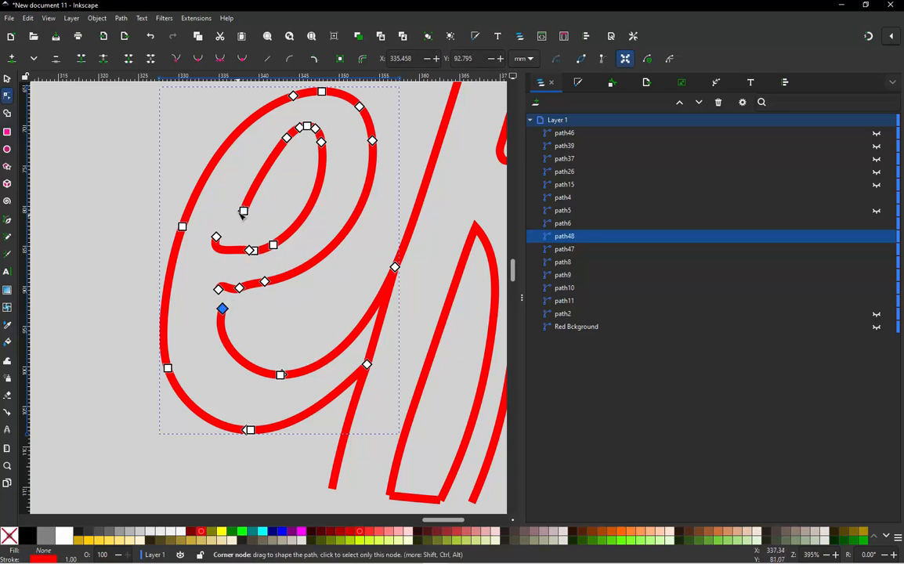
drag(244, 211, 274, 214)
key(ctrl+z)
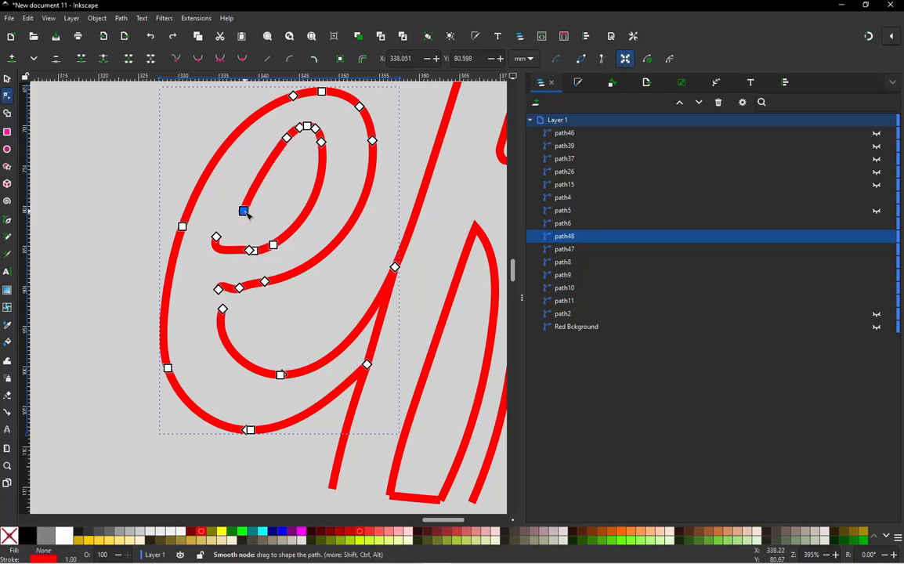
ctrl+click(245, 212)
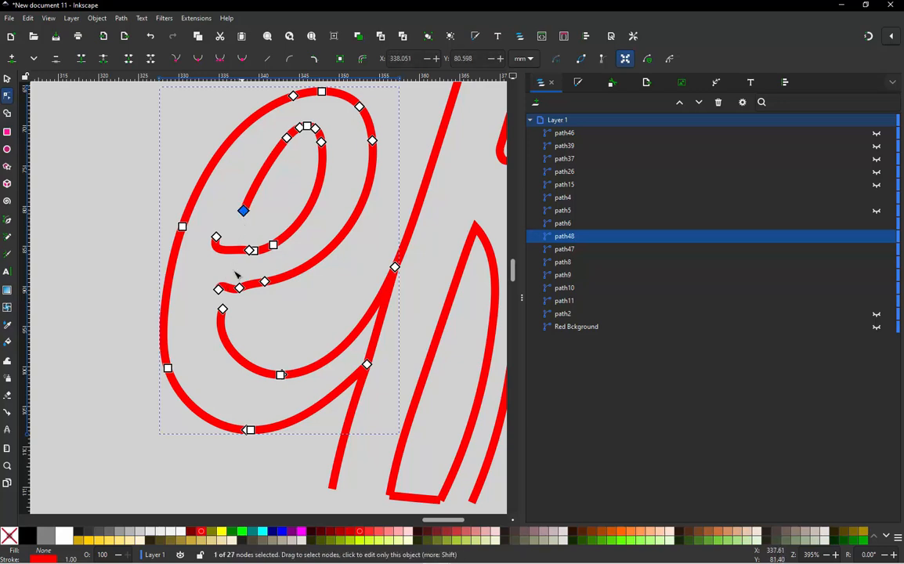
Join the counter's upper loose end to the lower curve's loose end below it with a new segment.
shift+click(222, 309)
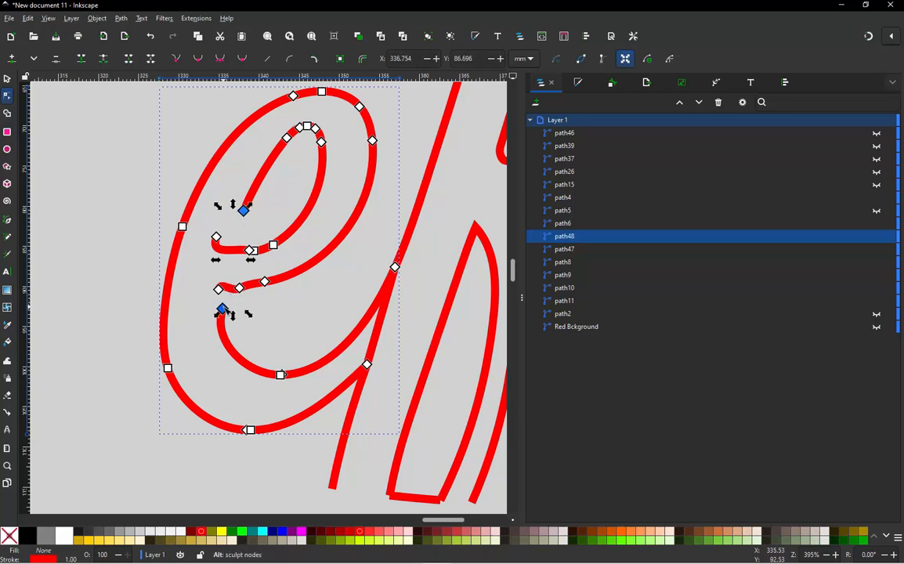
key(alt+j)
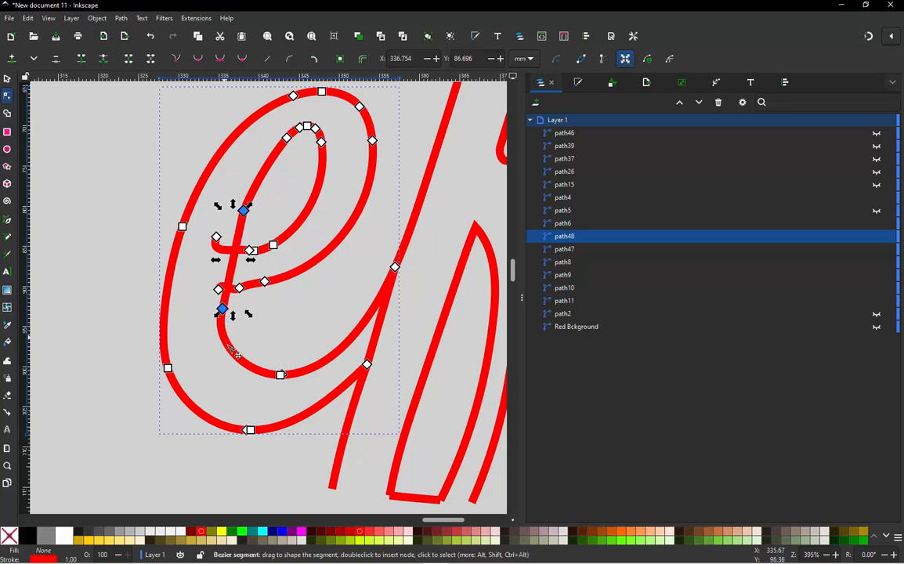
shift+click(219, 290)
click(223, 309)
shift+click(219, 289)
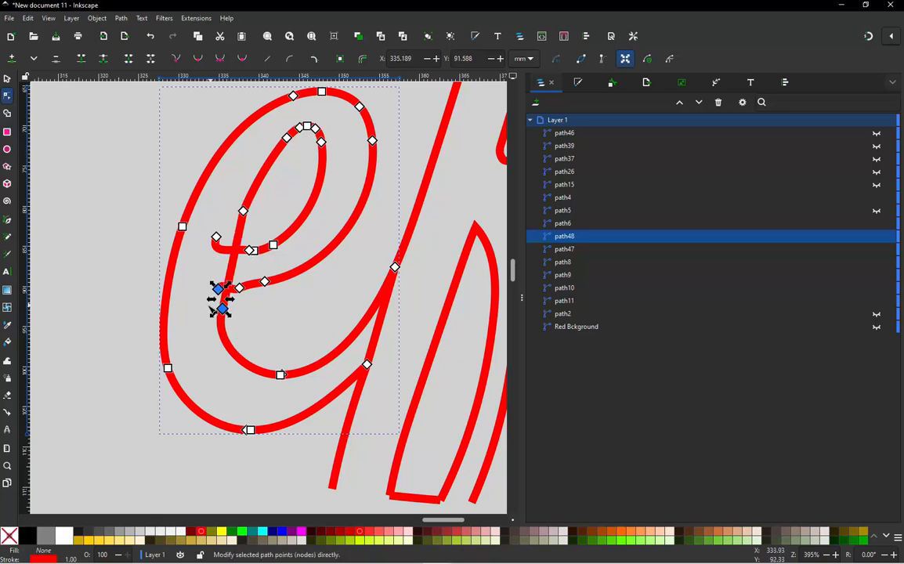
click(118, 249)
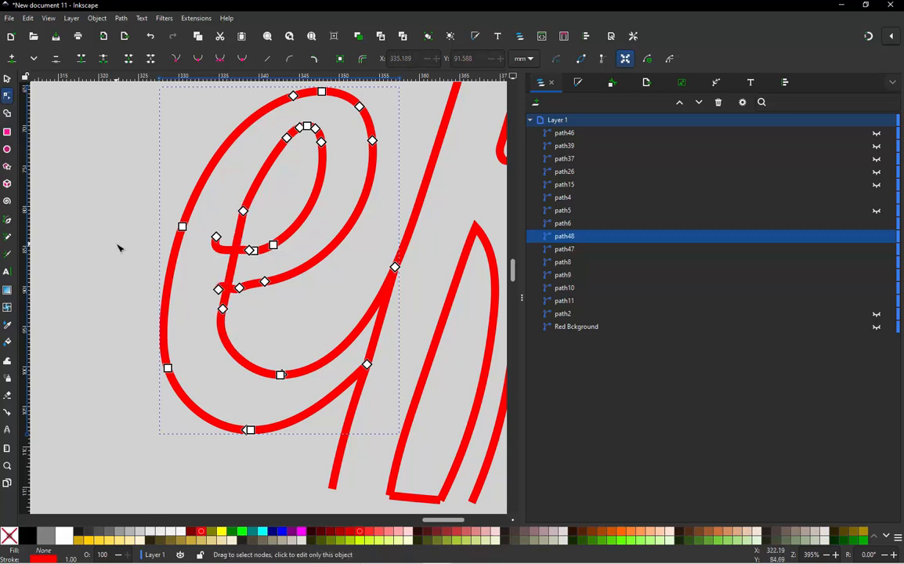
Add nodes at about X 335.4, Y 95.6 mm and X 339.1, Y 78.2 mm, and delete the two junction nodes between them.
double_click(232, 341)
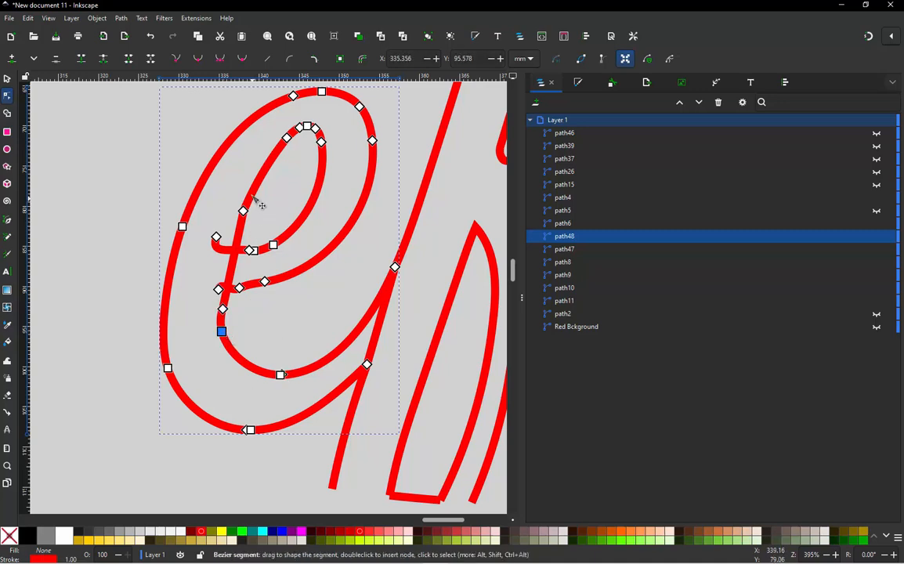
click(244, 210)
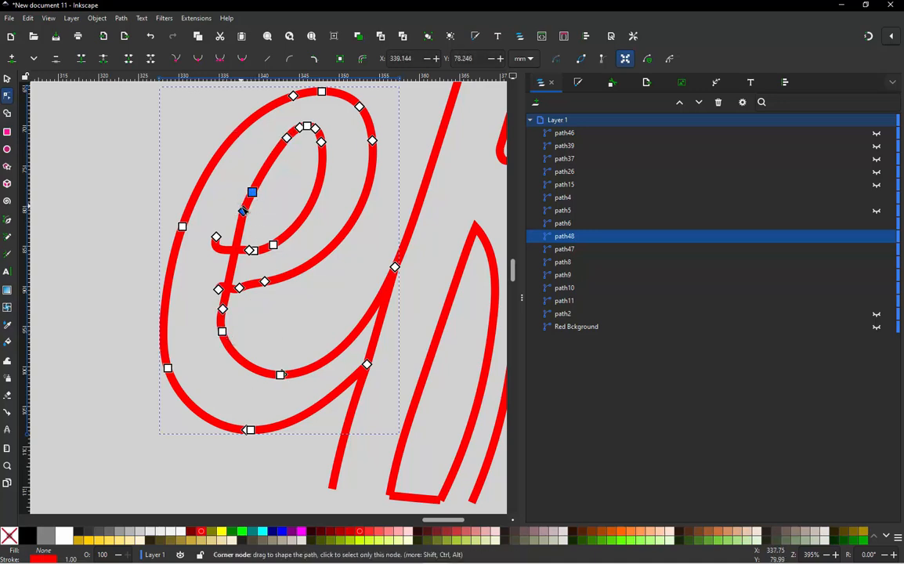
shift+click(223, 309)
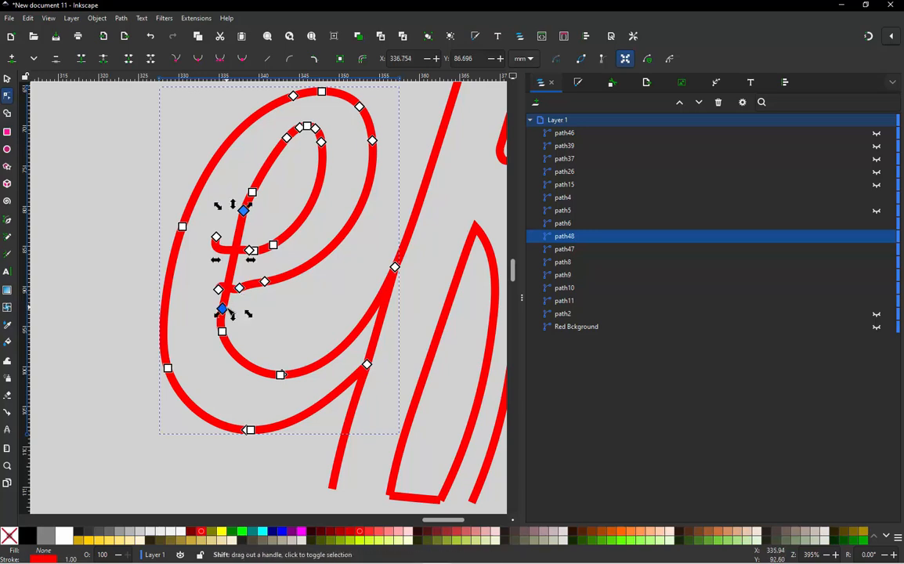
key(Delete)
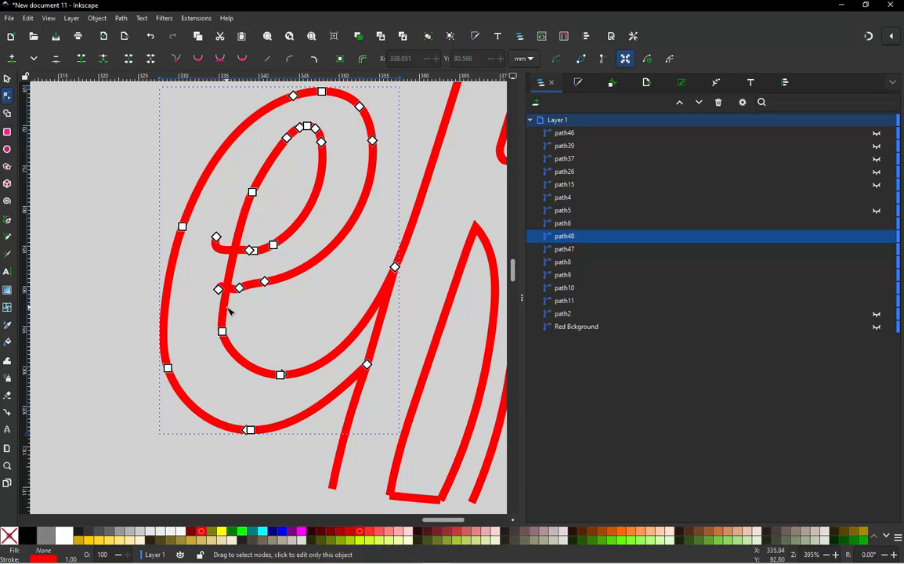
click(7, 79)
click(178, 278)
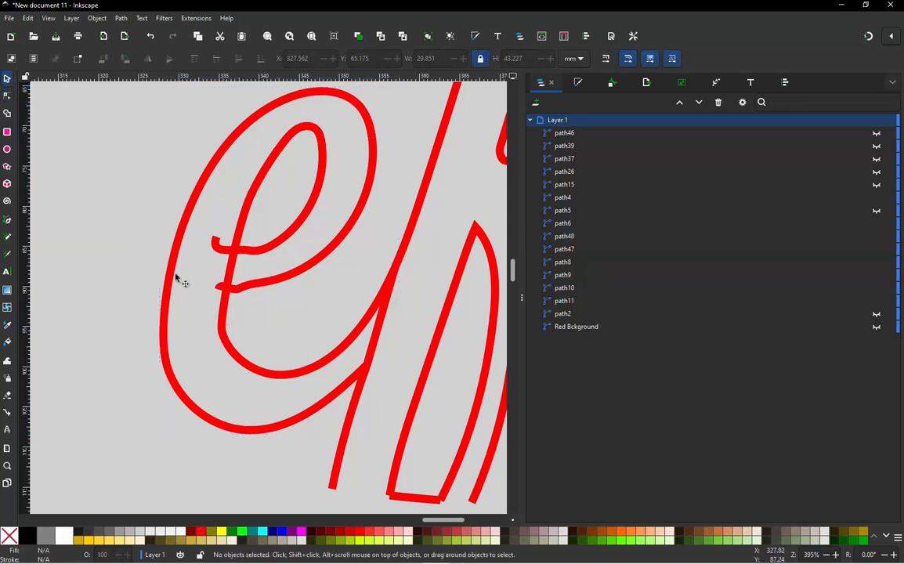
Make the new upper node auto-smooth and lengthen the new lower node's upper handle to round the e's joined inner edge.
double_click(231, 278)
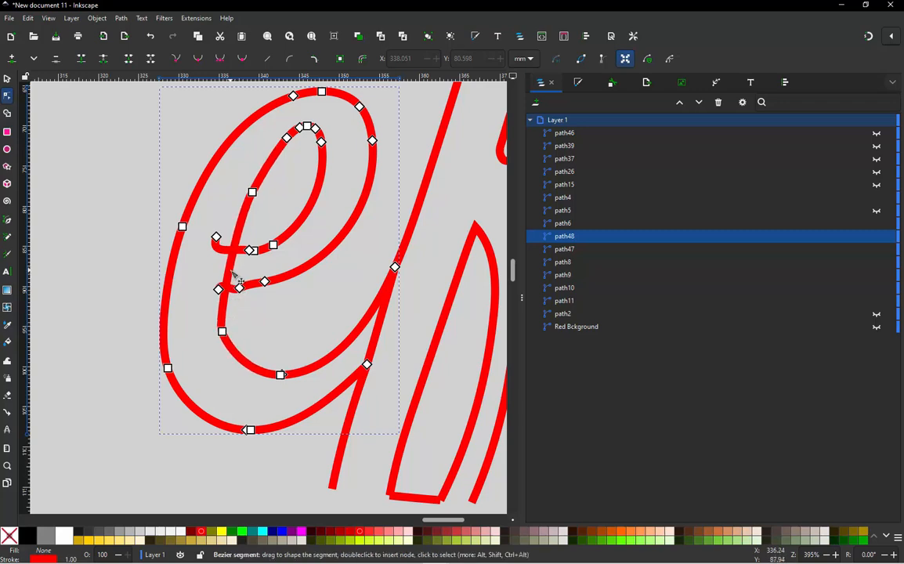
ctrl+click(252, 192)
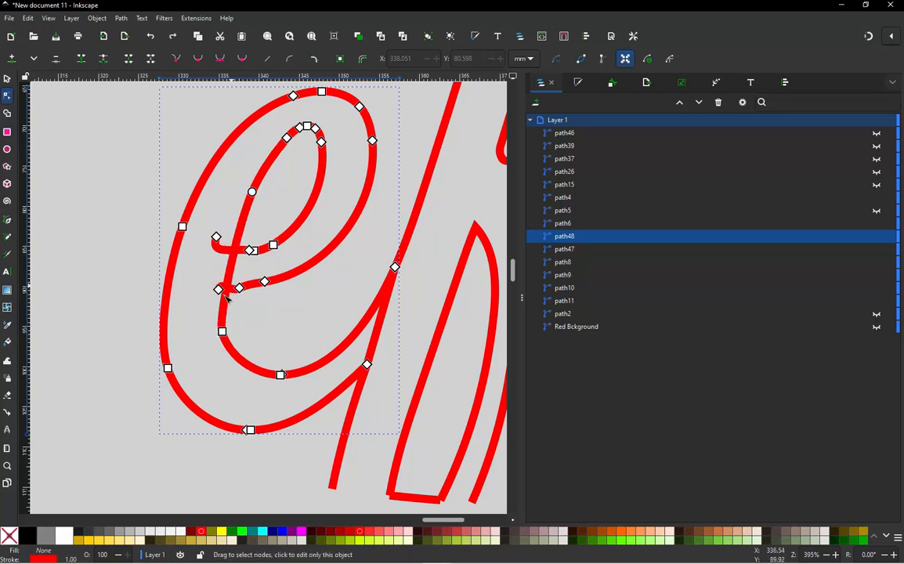
click(222, 331)
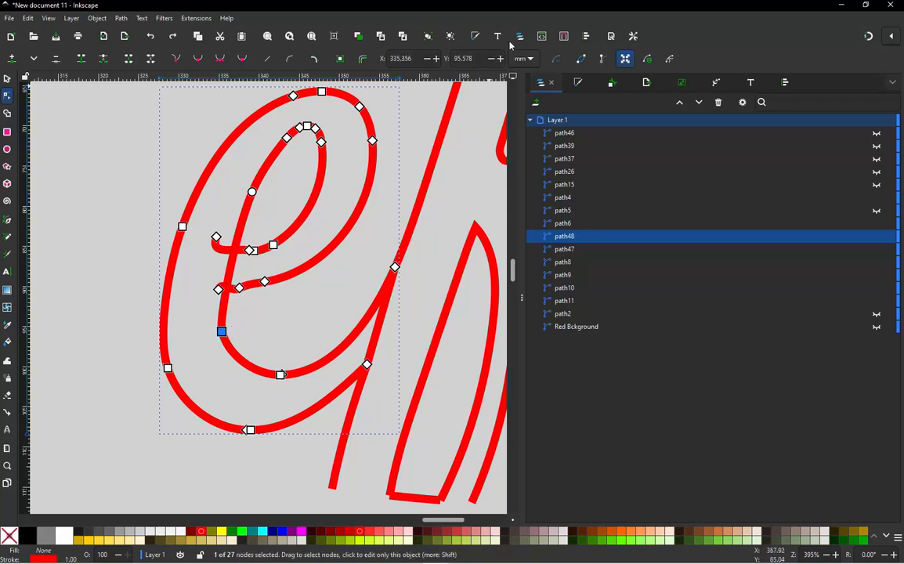
click(603, 60)
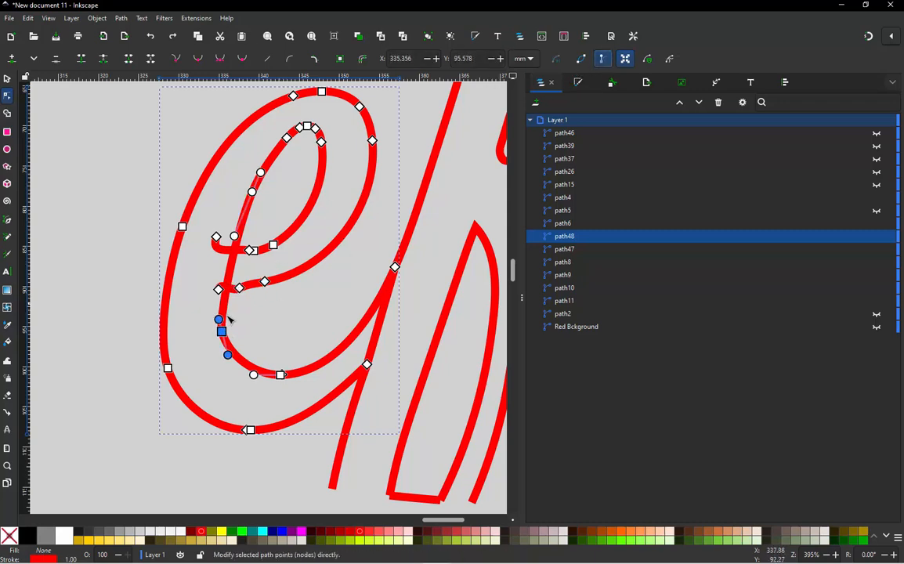
drag(218, 320, 216, 301)
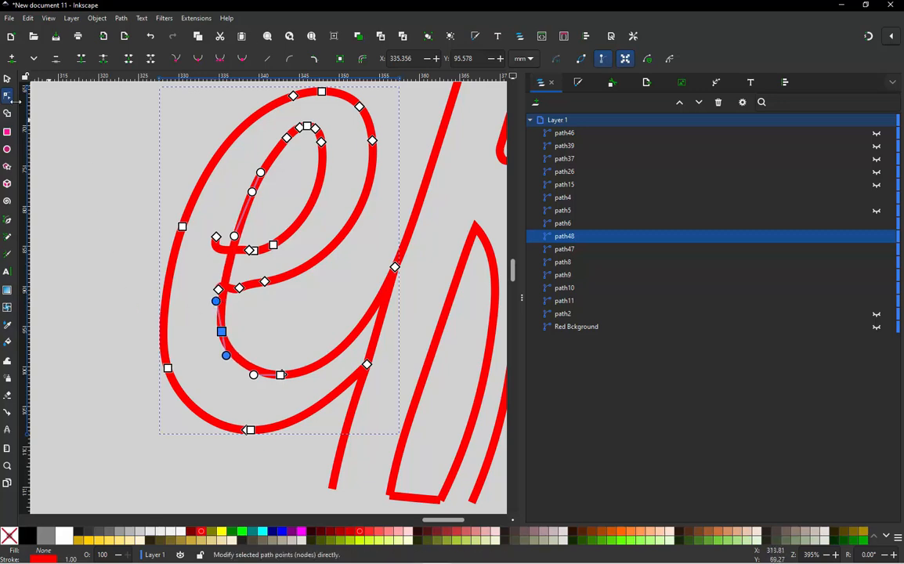
click(6, 80)
click(169, 221)
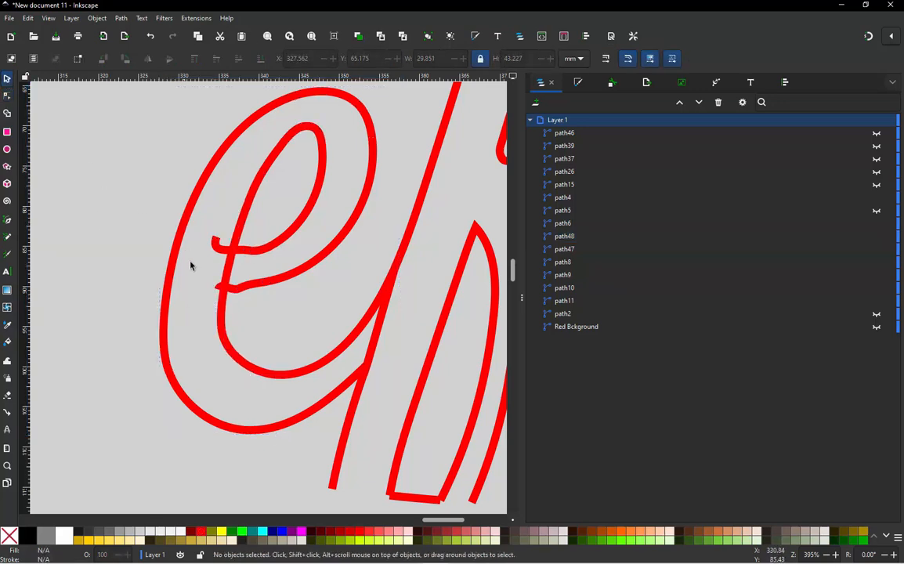
Extend the e crossbar's lower line to about X 333.2, Y 91.5 mm, and replace its two uneven nodes with one at X 343.9, Y 88.5 mm.
double_click(220, 289)
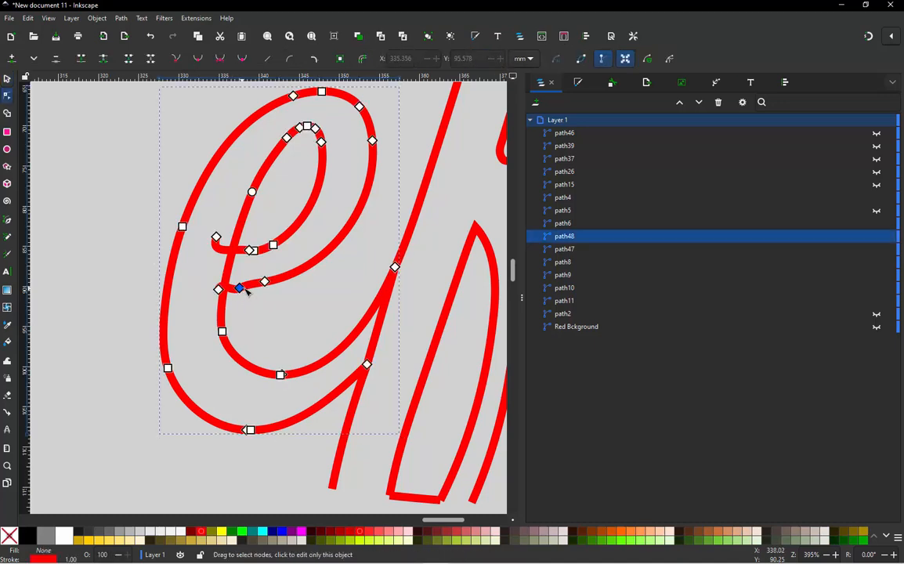
mouse_move(216, 293)
mouse_down()
mouse_move(205, 297)
mouse_move(221, 302)
mouse_up()
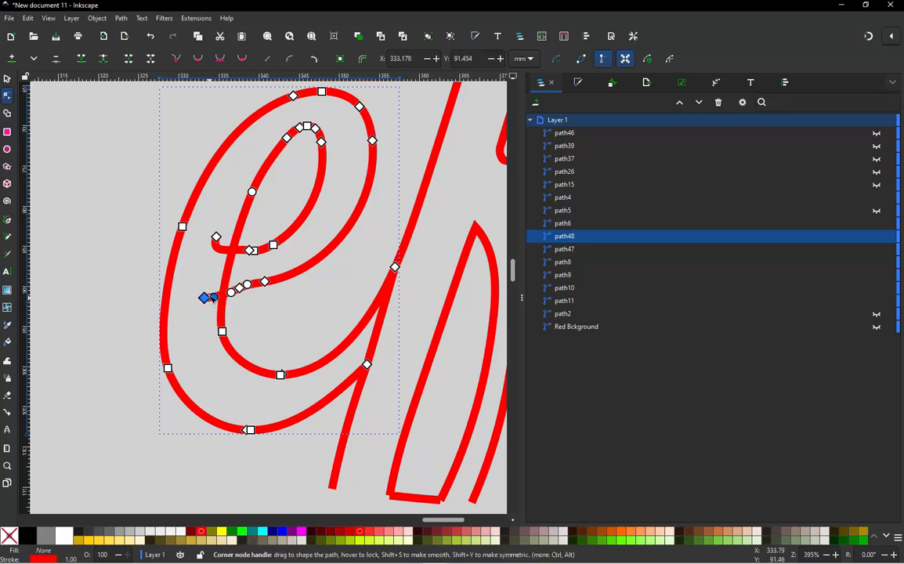
scroll(210, 297, up, 2)
click(267, 304)
scroll(223, 301, up, 2)
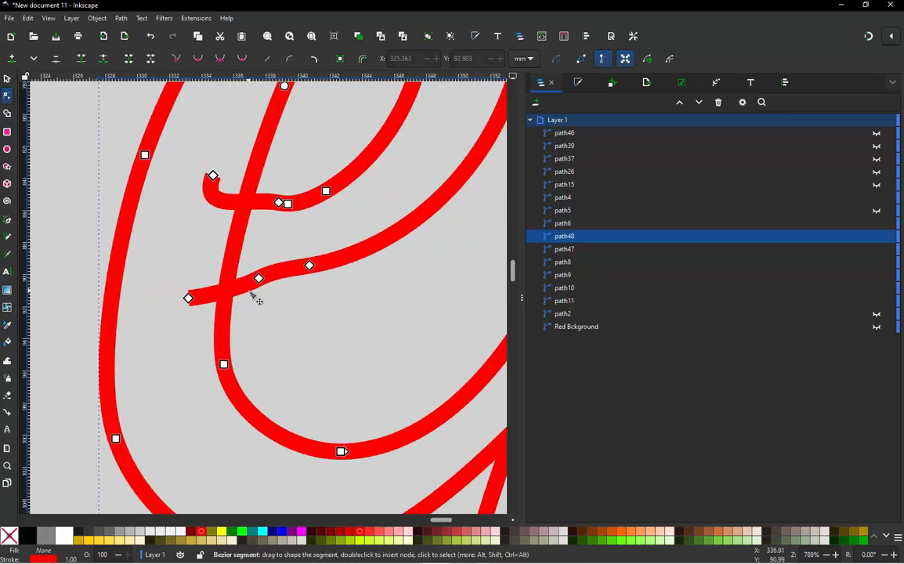
double_click(360, 250)
ctrl+alt+click(310, 266)
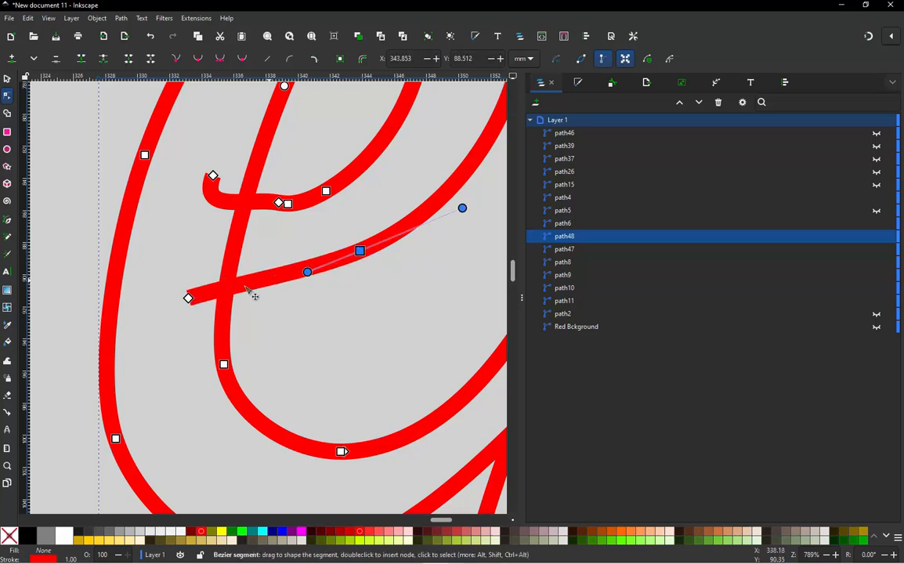
Straighten the crossbar's upper line by lowering its loose end, adding a node at X 343.4, Y 83.5 mm and deleting the three uneven nodes.
click(213, 176)
drag(213, 175, 199, 205)
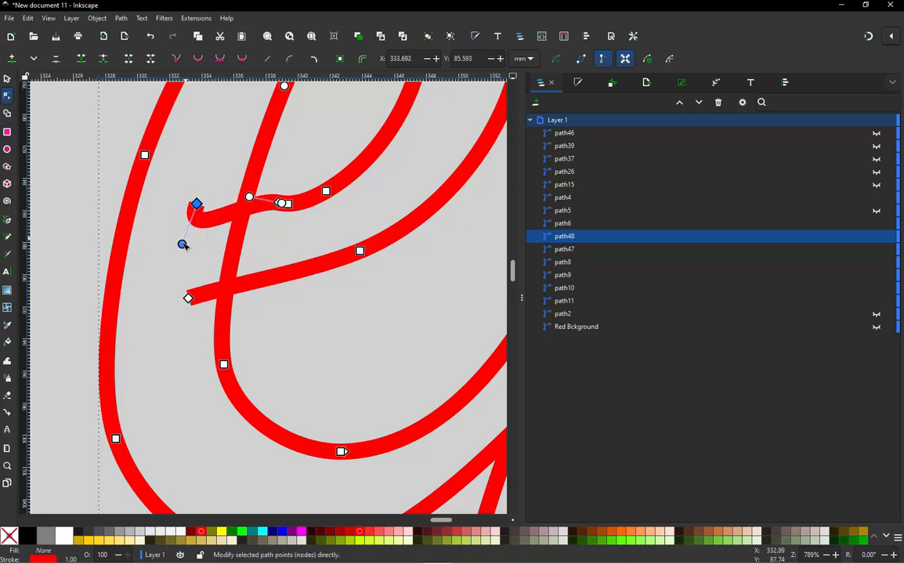
mouse_move(181, 244)
mouse_down()
mouse_move(234, 194)
mouse_move(192, 239)
mouse_up()
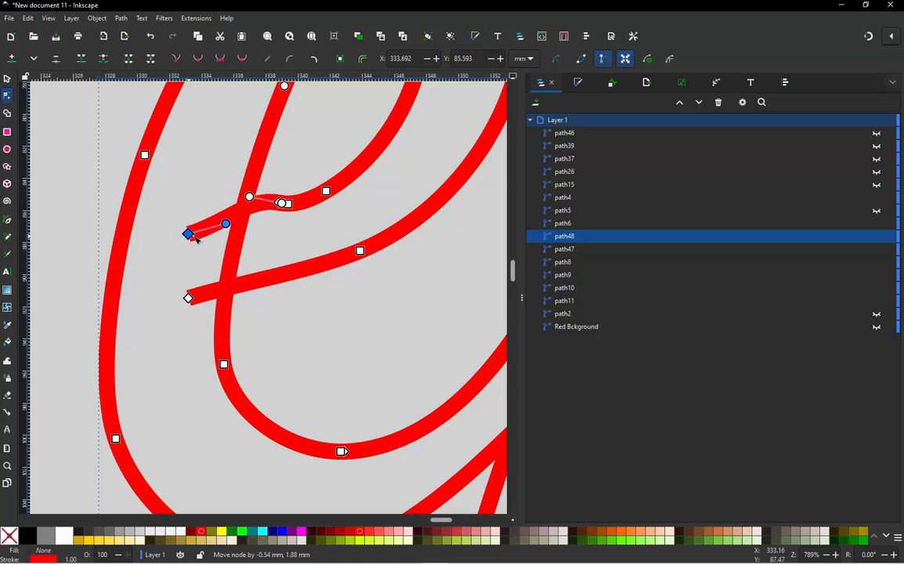
double_click(354, 172)
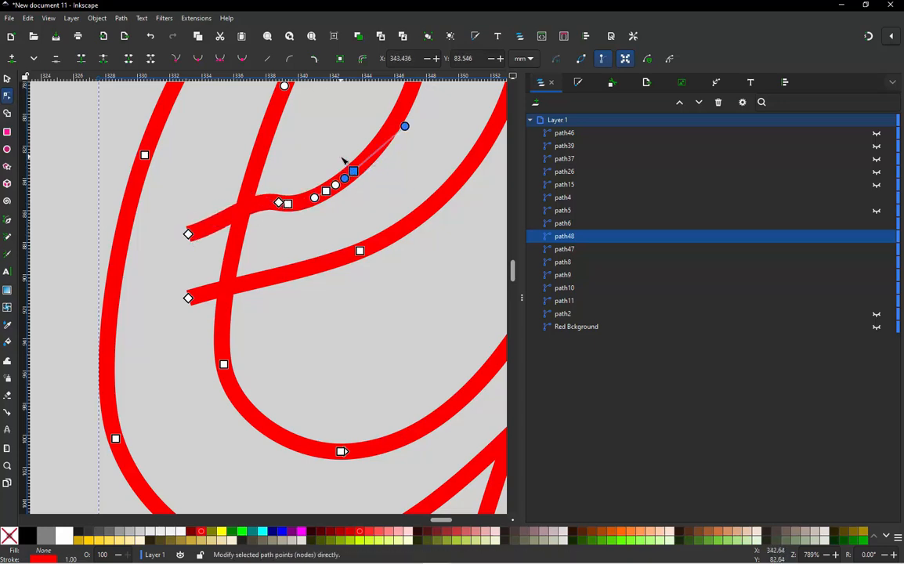
drag(343, 160, 261, 234)
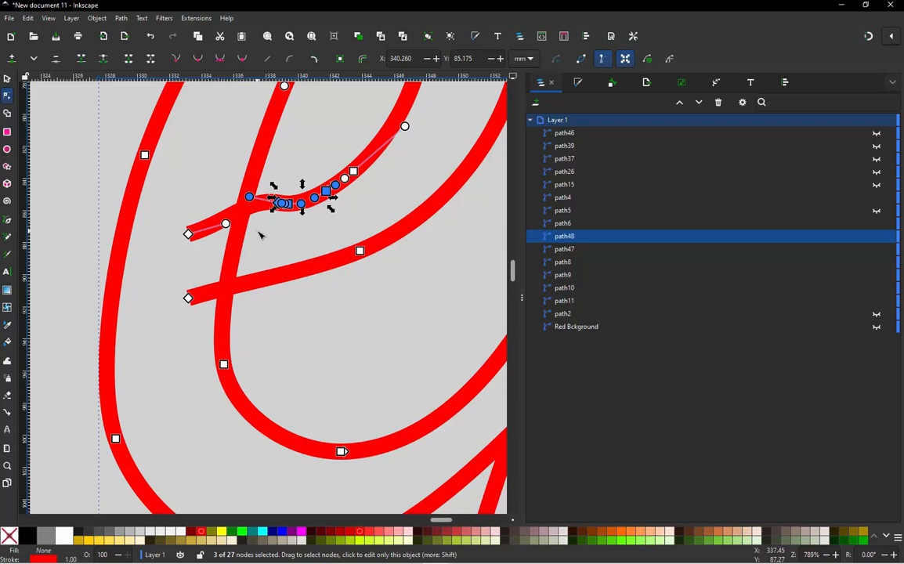
key(Delete)
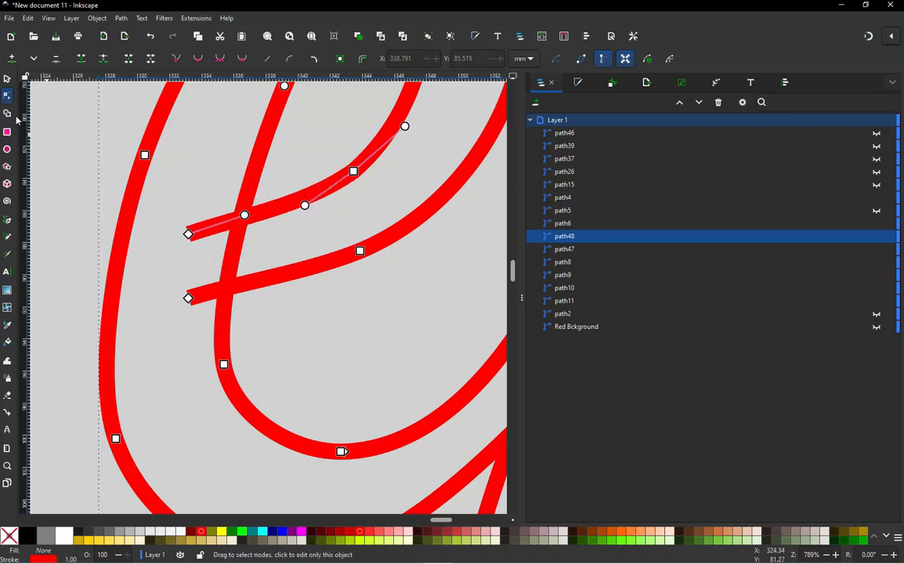
Shorten both crossbar ends to just past the e's stem, at about X 335.3, Y 86.9 mm and X 334.7, Y 91.0 mm.
click(7, 79)
double_click(213, 231)
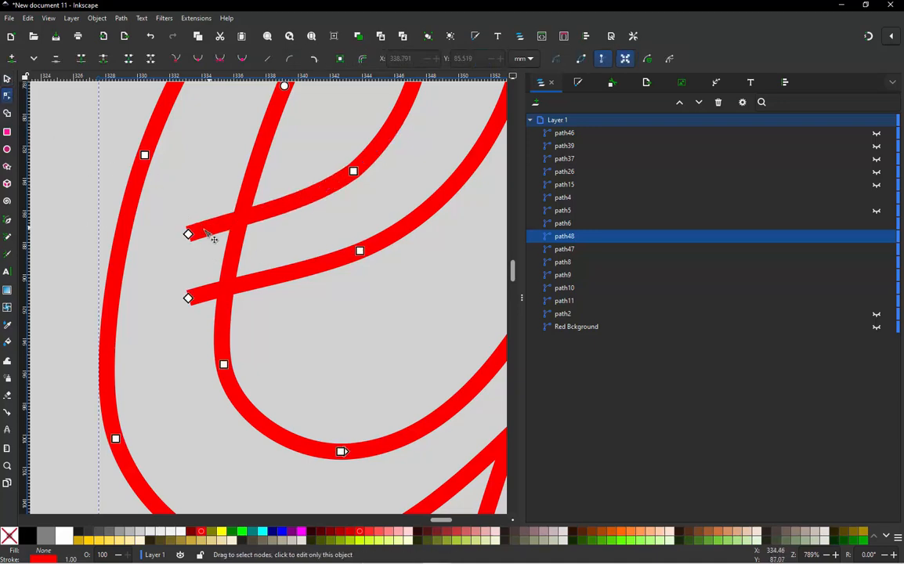
drag(189, 234, 237, 223)
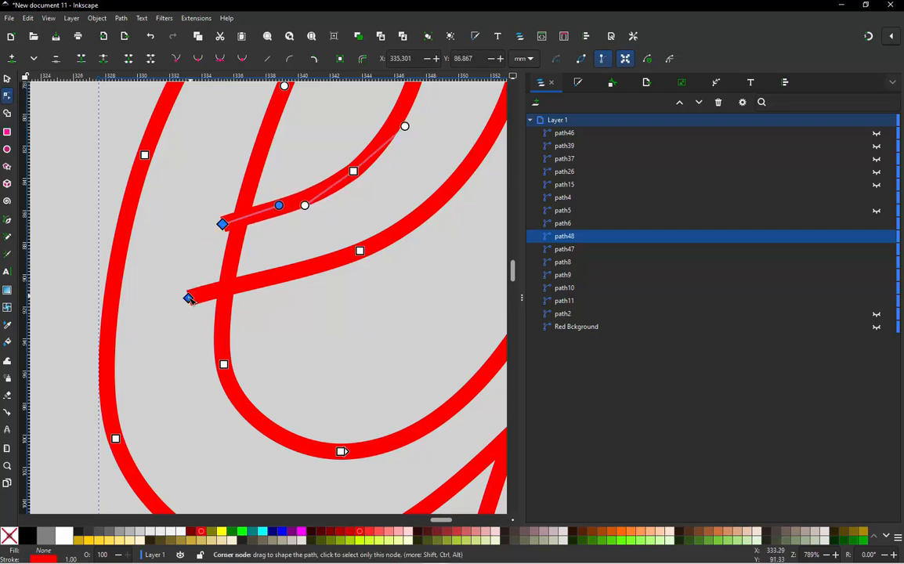
drag(189, 299, 214, 290)
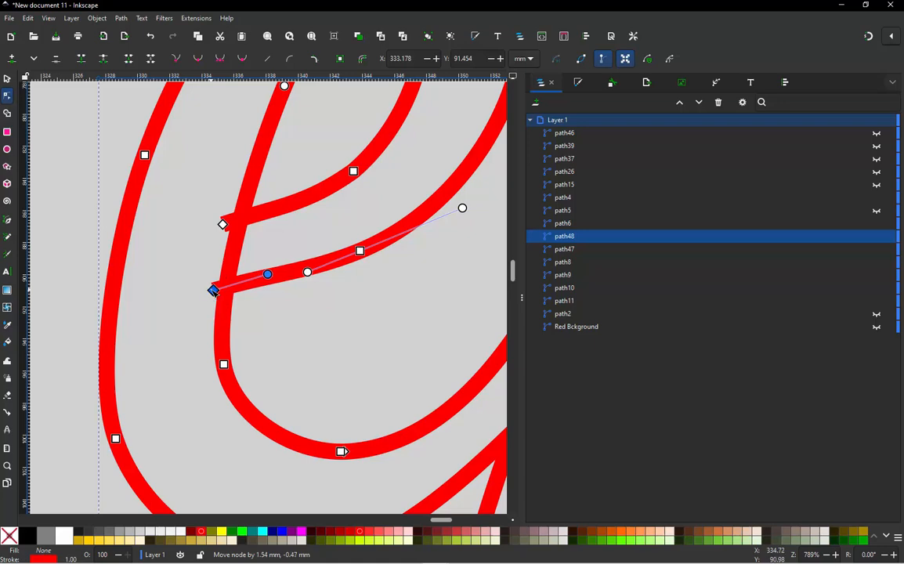
scroll(198, 290, down, 1)
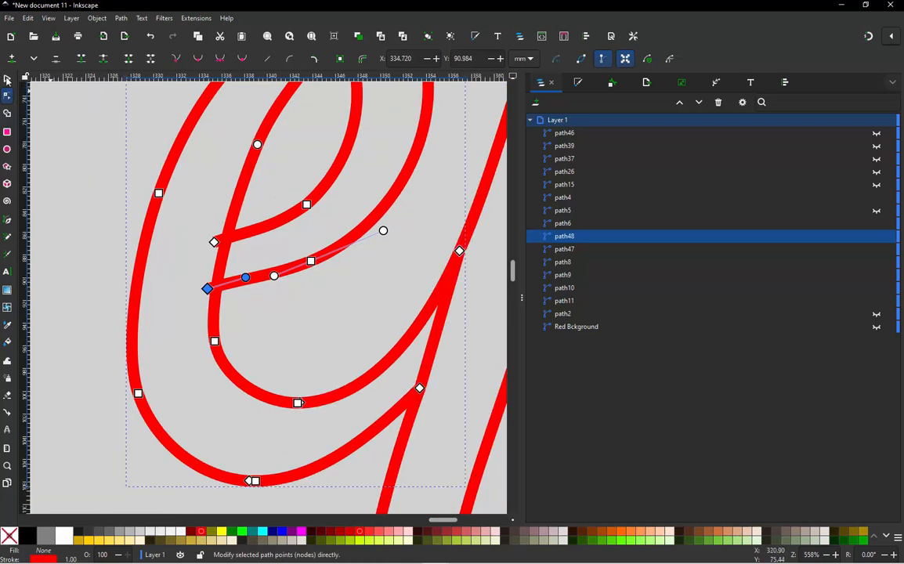
click(7, 79)
scroll(192, 276, down, 1)
click(114, 295)
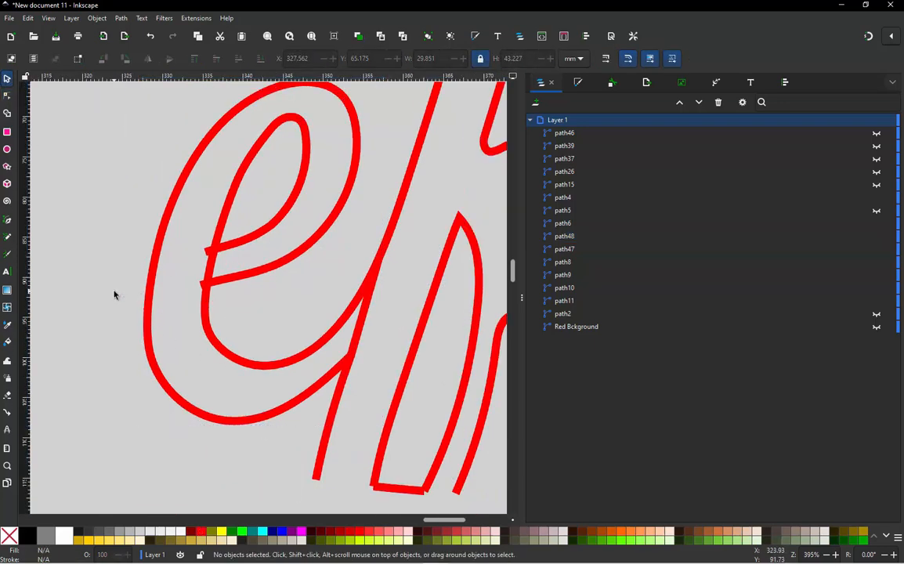
scroll(153, 301, down, 1)
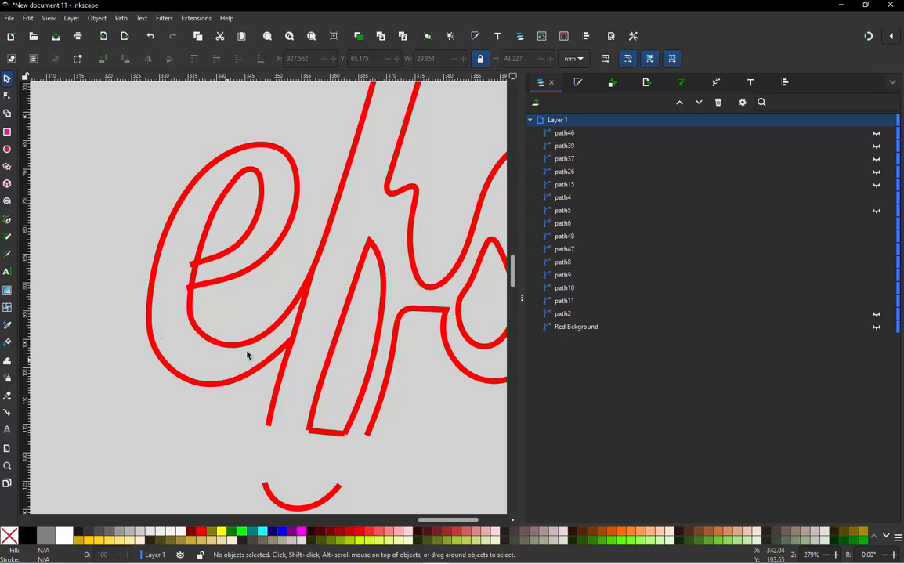
click(270, 256)
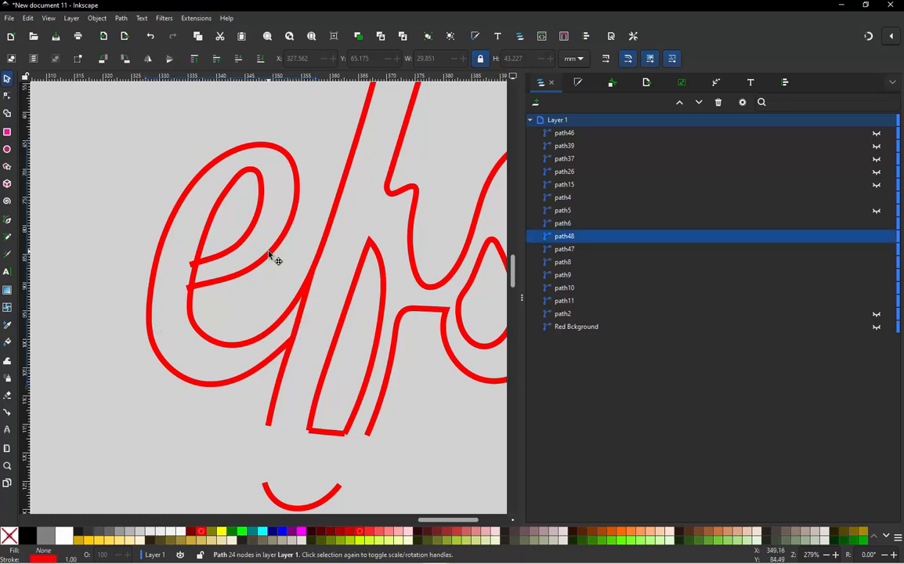
key(Escape)
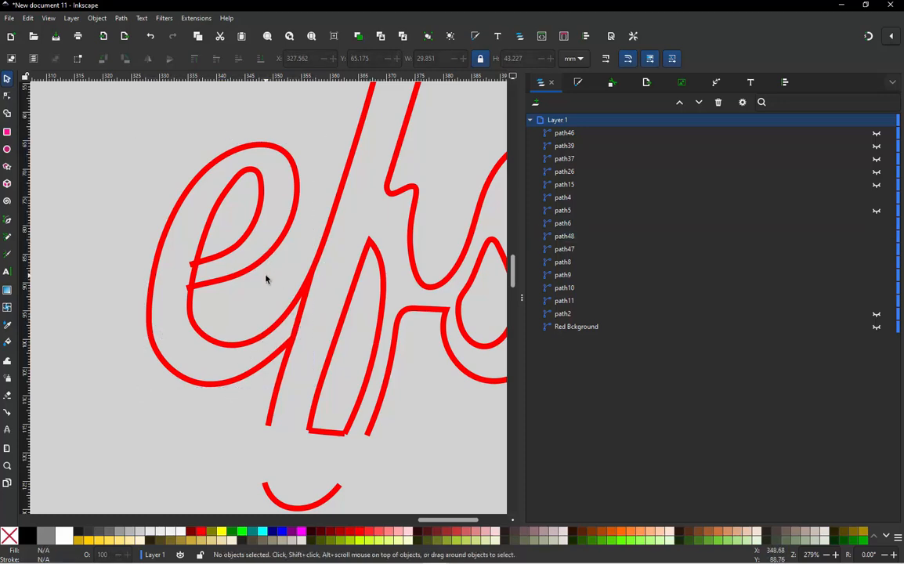
Draw three straight rungs across the e's stroke: over the crossbar, the right side of the loop and the top.
key(b)
click(217, 246)
scroll(218, 250, up, 1)
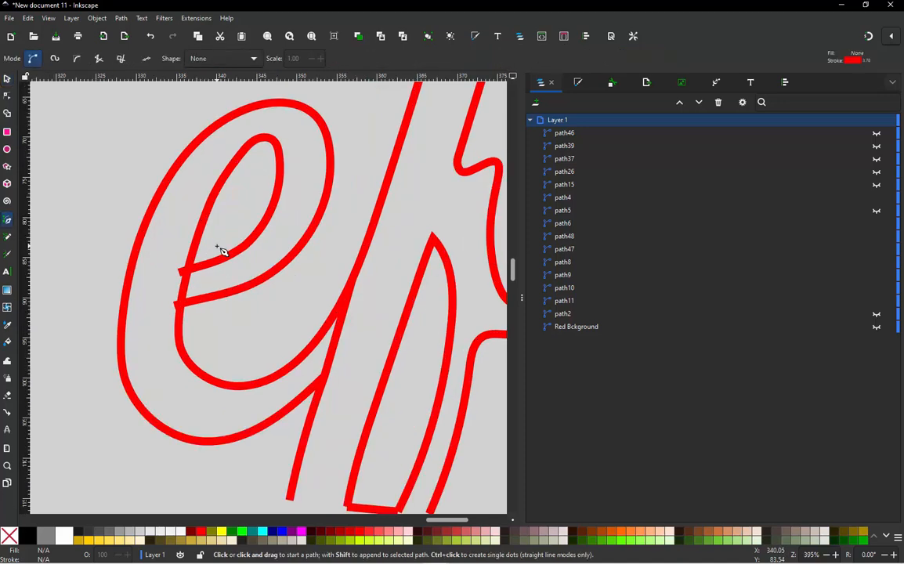
double_click(236, 303)
click(256, 199)
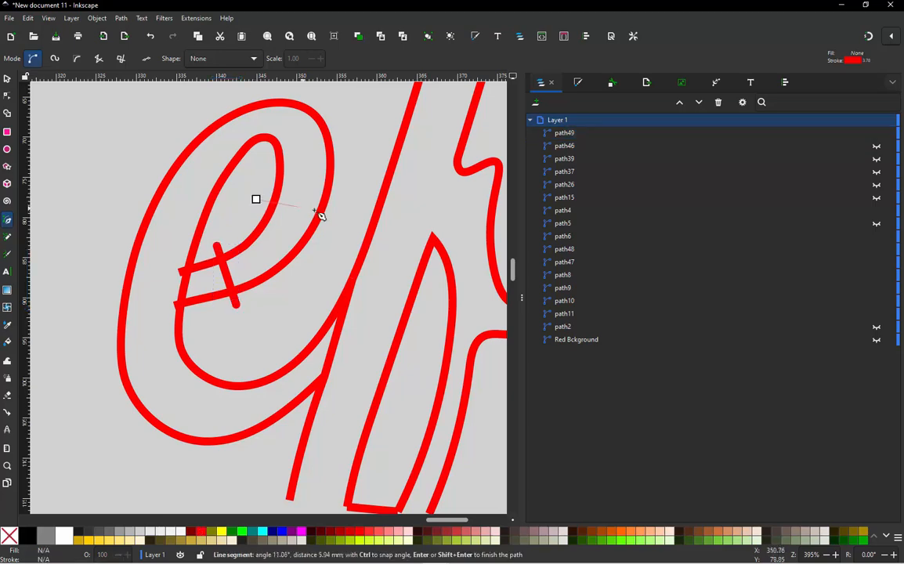
double_click(333, 210)
click(263, 149)
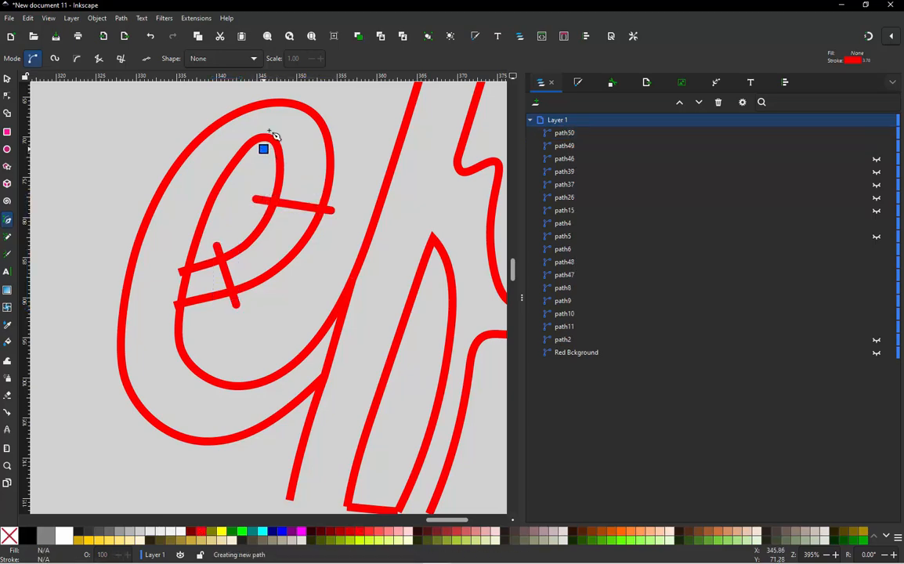
double_click(278, 89)
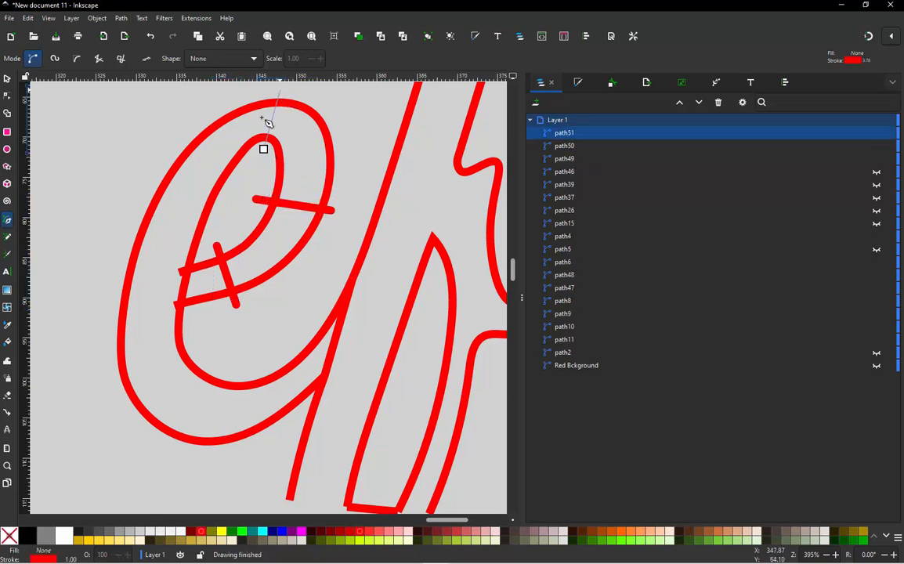
Draw five more rungs across the e's upper-left curve, left side, lower-left side, bottom curve and exit tail.
click(250, 160)
double_click(199, 117)
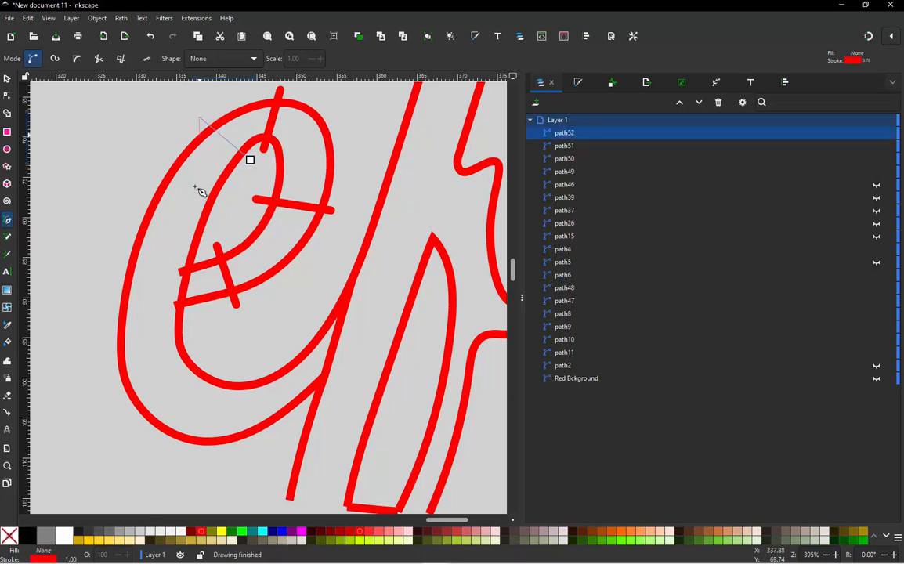
click(203, 246)
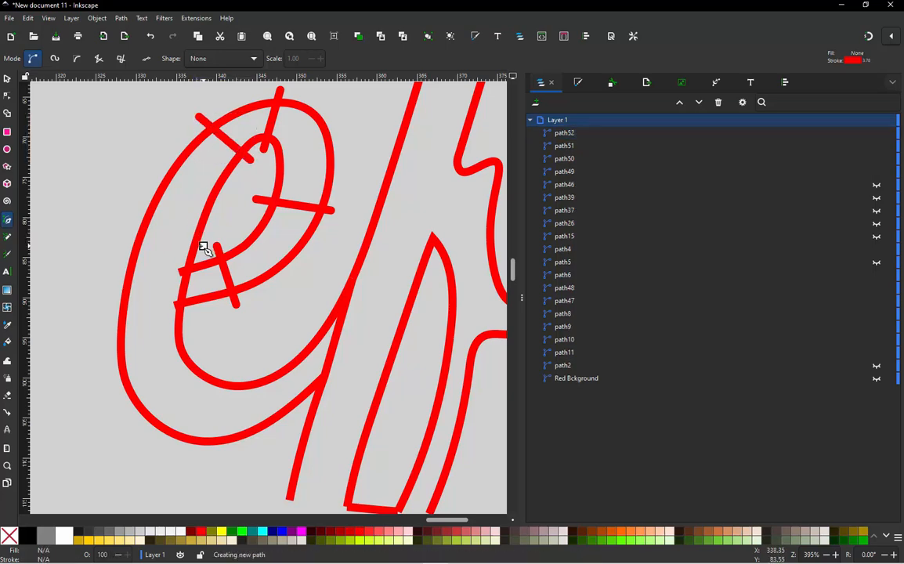
double_click(119, 237)
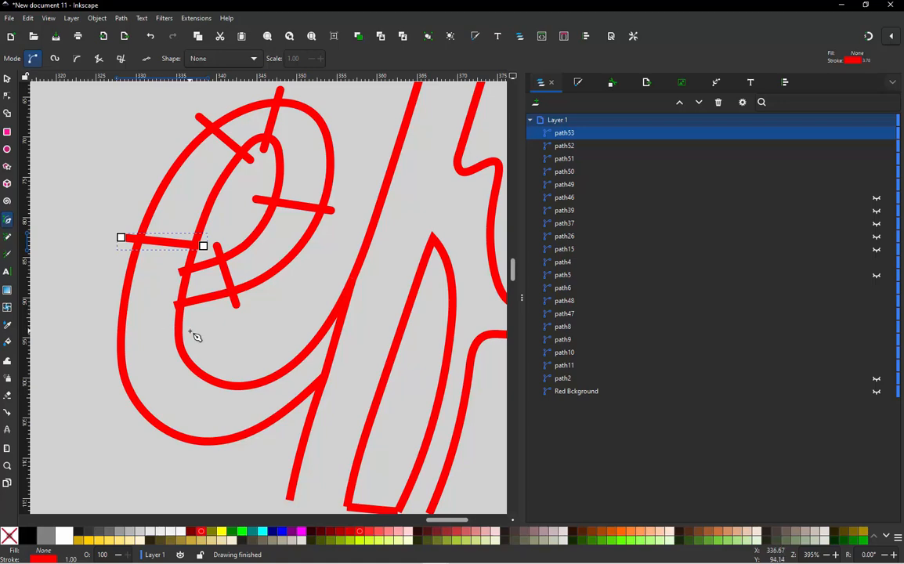
click(190, 331)
double_click(103, 360)
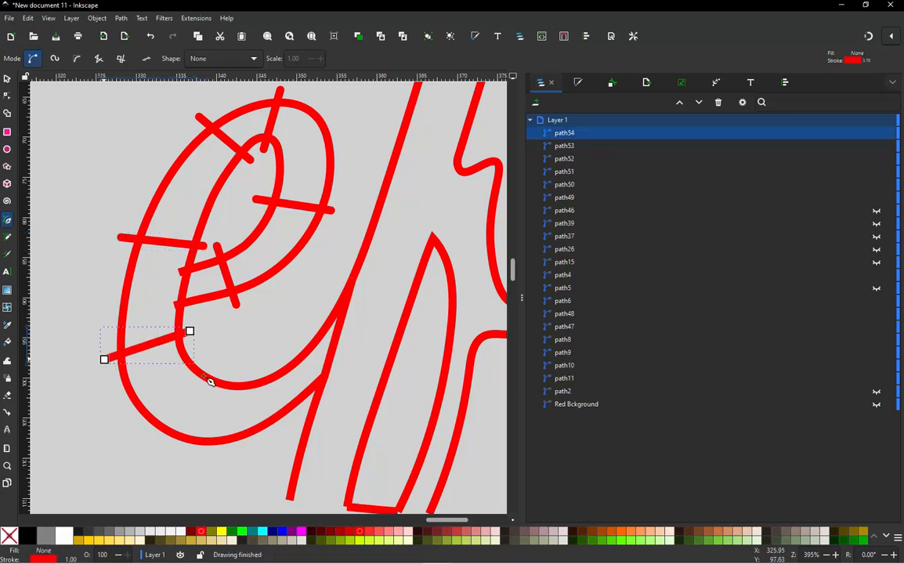
click(219, 368)
double_click(218, 455)
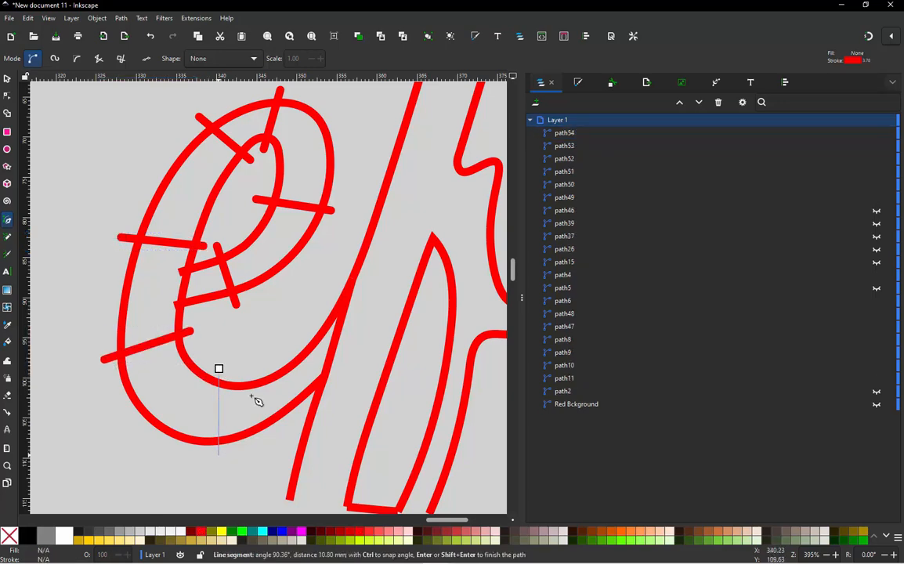
click(293, 343)
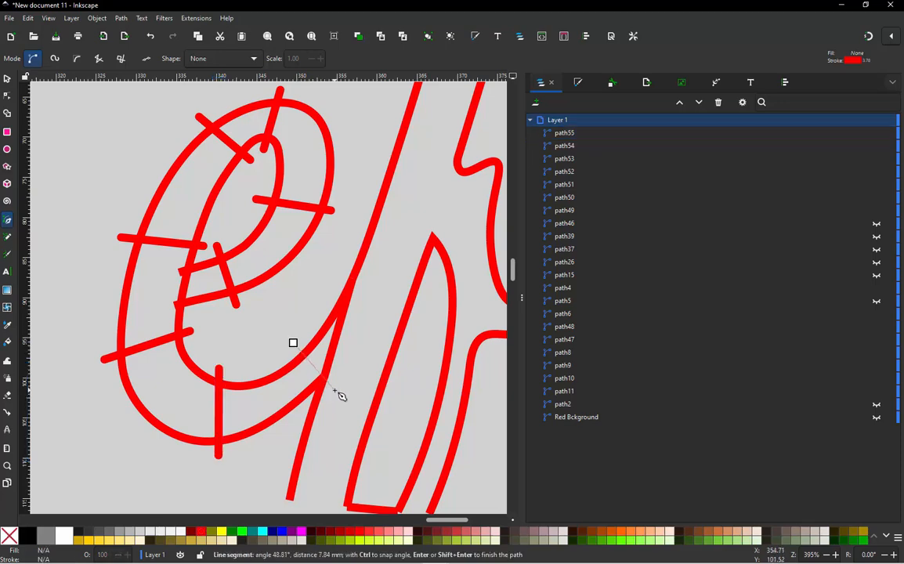
double_click(335, 390)
Combine the e's outline and its eight rungs into a single path.
click(7, 78)
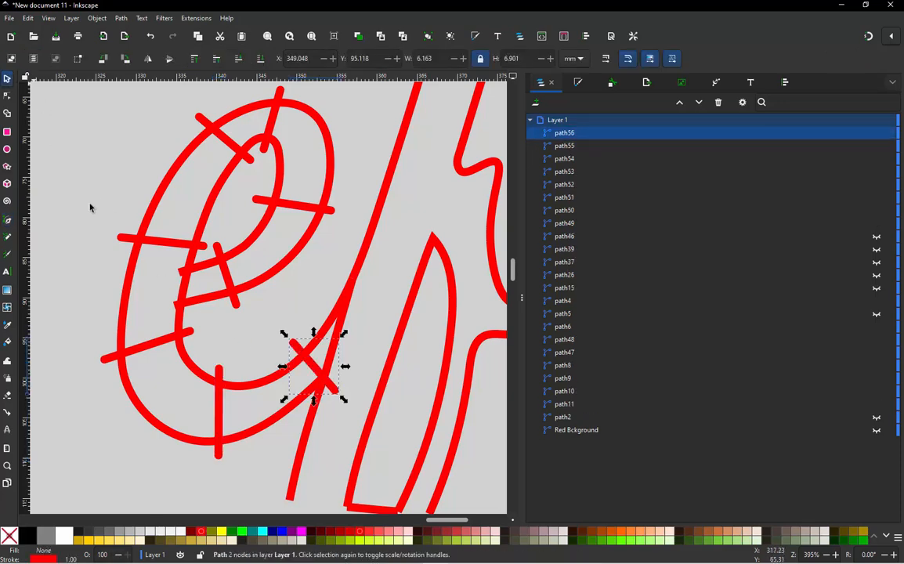
scroll(209, 262, down, 2)
drag(98, 150, 296, 371)
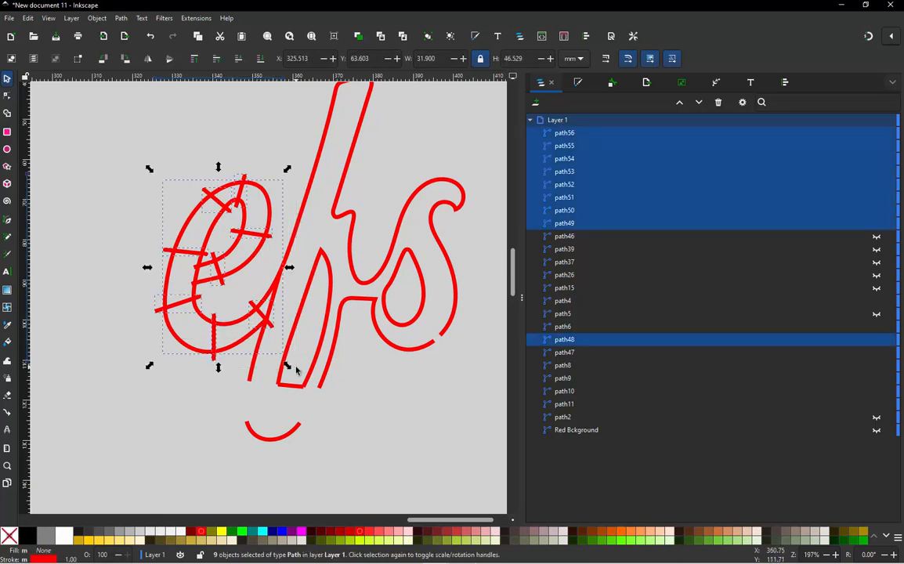
key(ctrl)
key(ctrl+k)
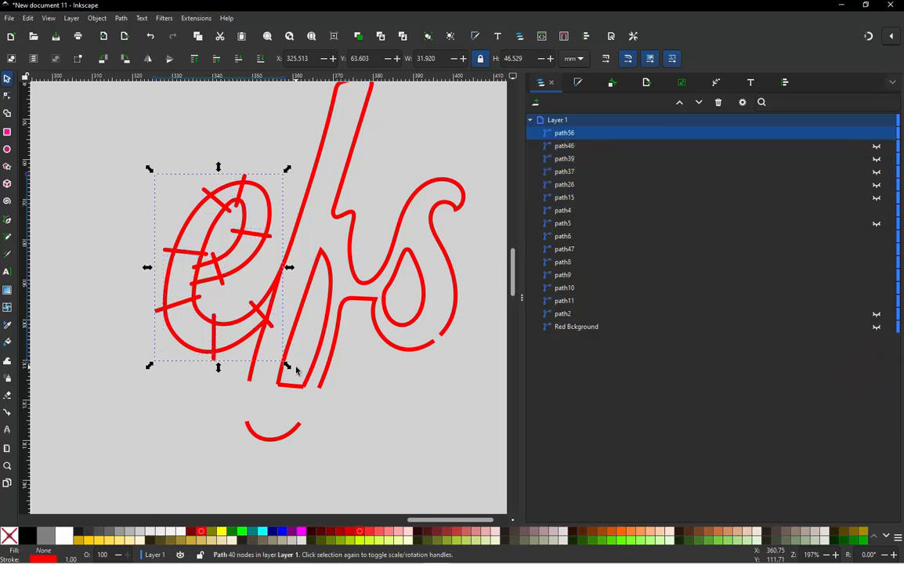
key(ctrl)
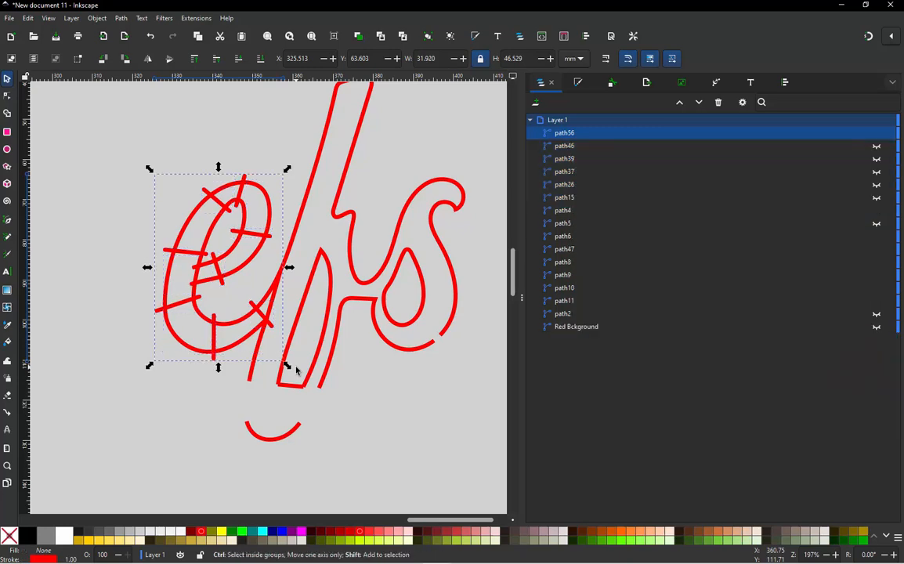
key(ctrl+shift+p)
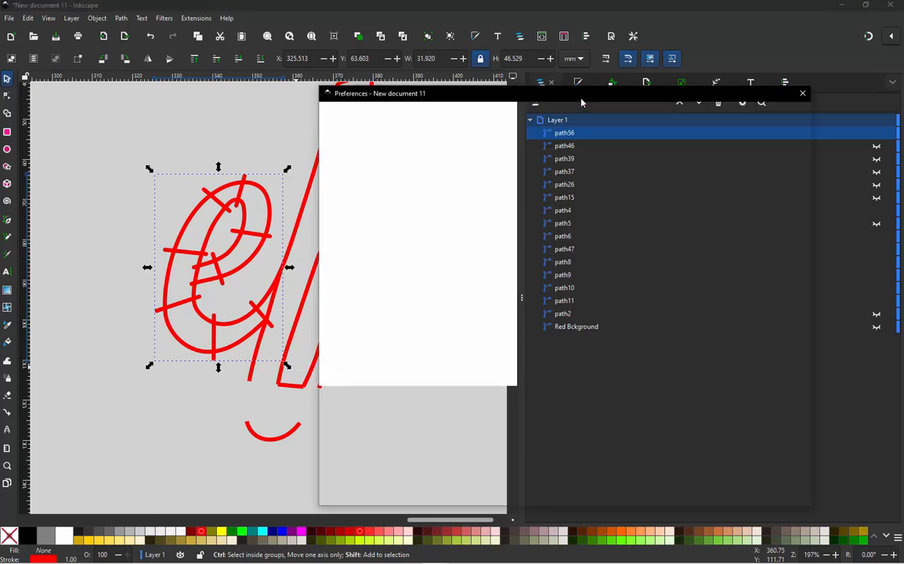
click(801, 93)
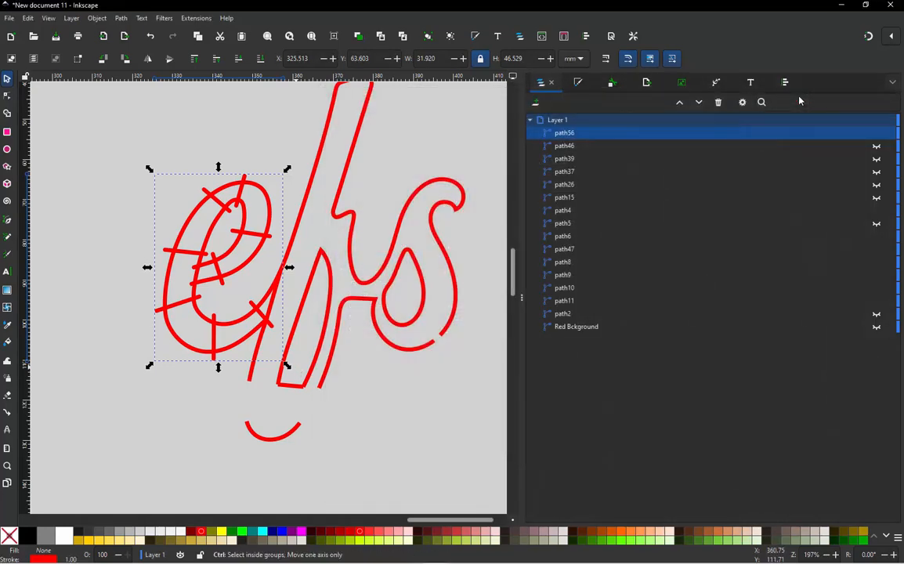
Disable running stitch along paths for the combined e, enable Swap rails for its satin column and apply the embroidery parameters.
key(ctrl+shift+p)
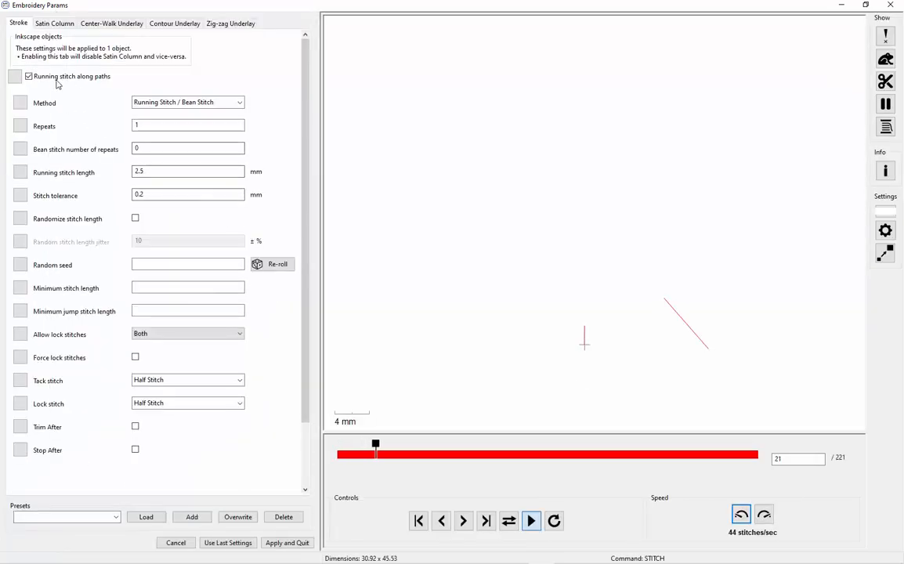
click(29, 76)
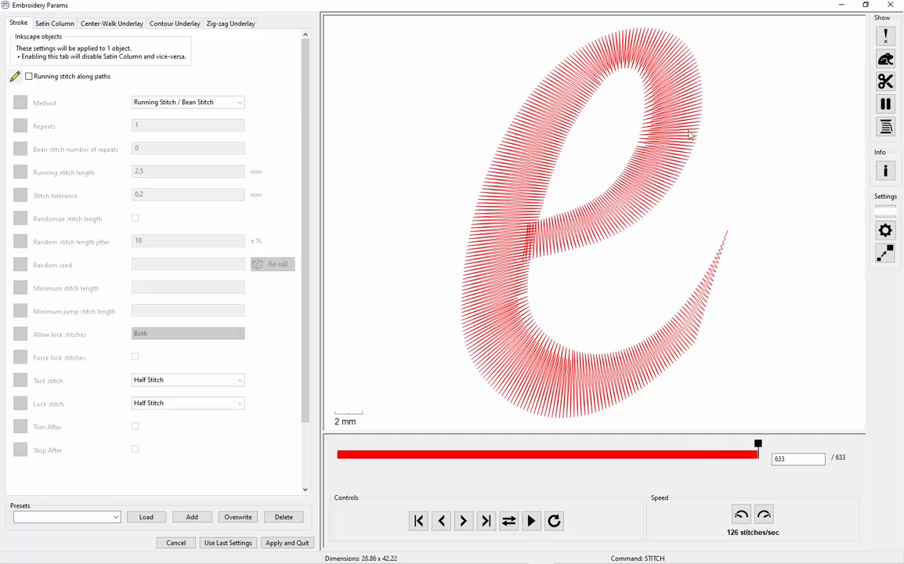
click(54, 24)
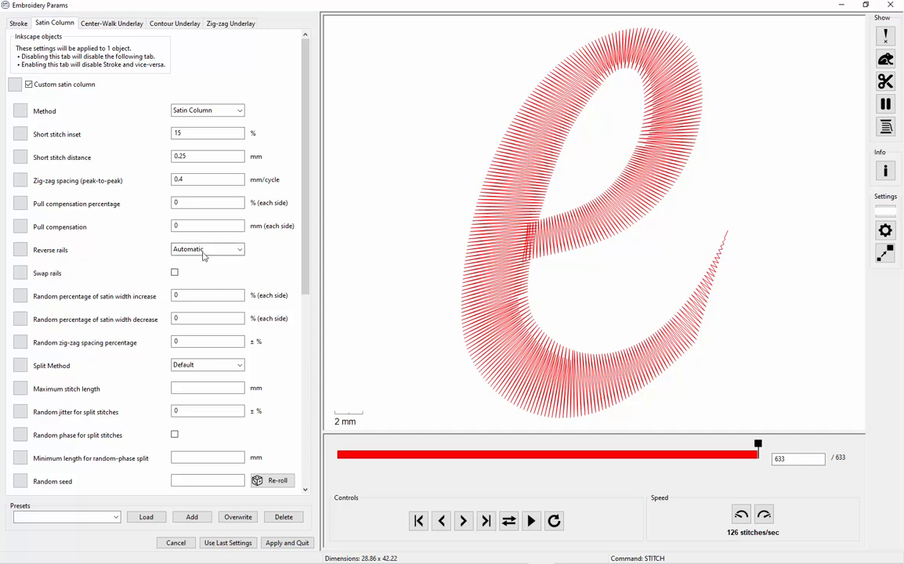
click(174, 274)
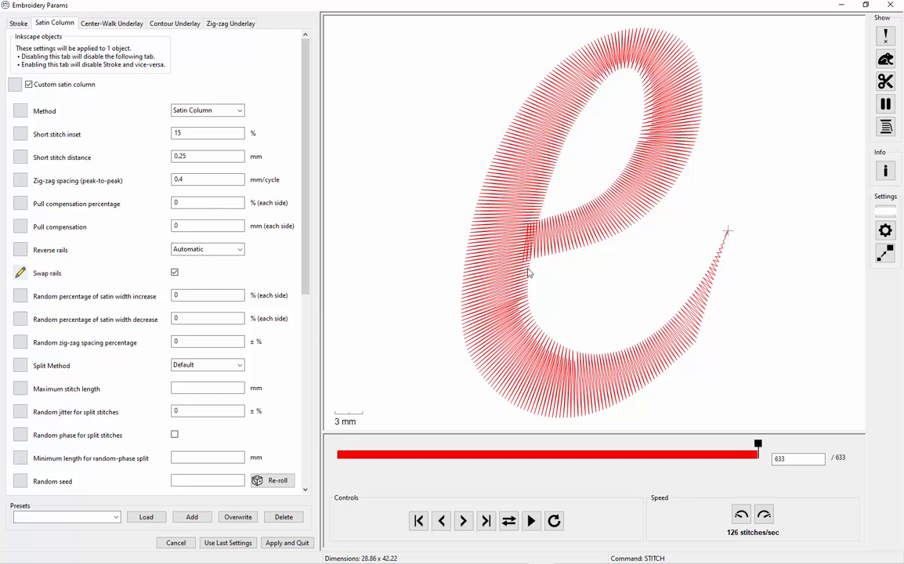
click(287, 543)
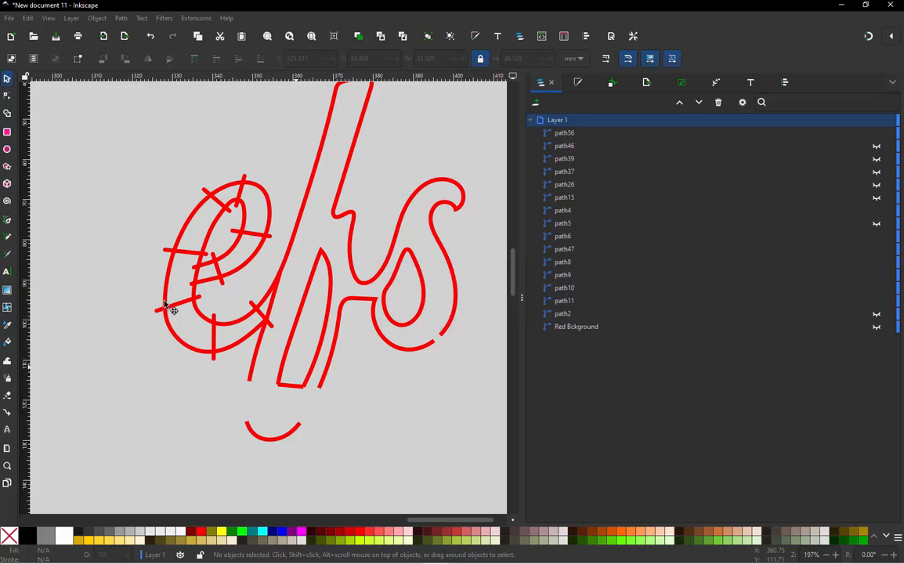
Move the outer end of the e's lower-left rung up to about X 325.9, Y 94.8 mm.
scroll(148, 303, up, 4)
key(n)
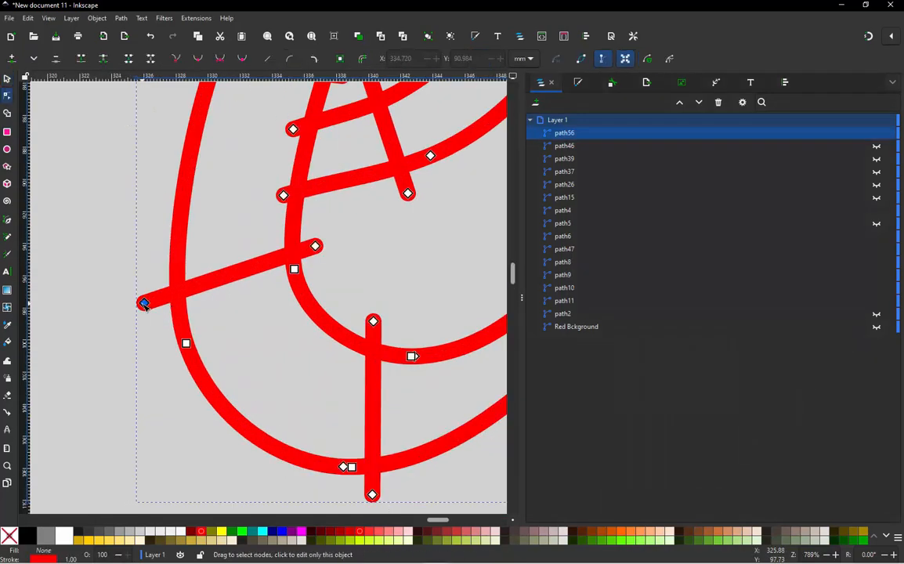
drag(142, 303, 142, 256)
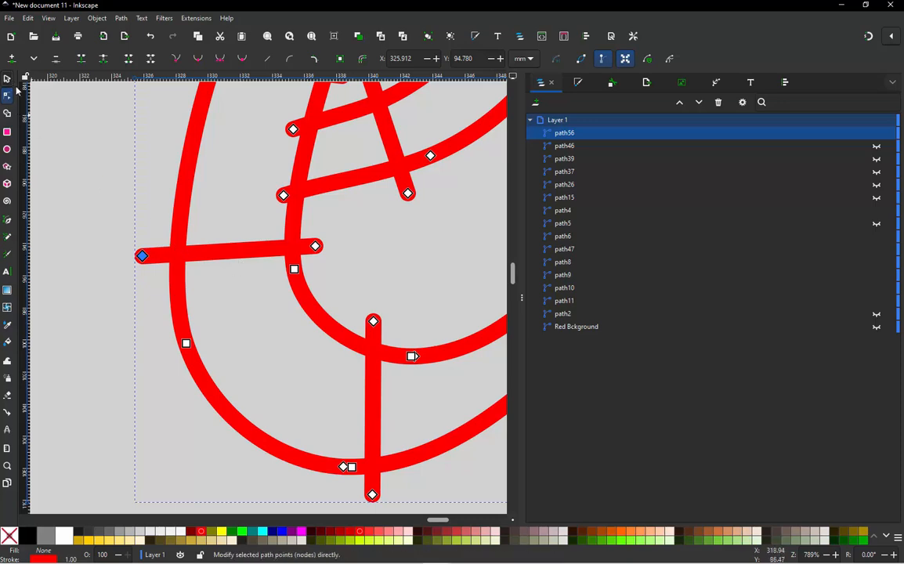
click(8, 79)
scroll(140, 246, down, 1)
scroll(294, 303, down, 3)
scroll(342, 237, up, 1)
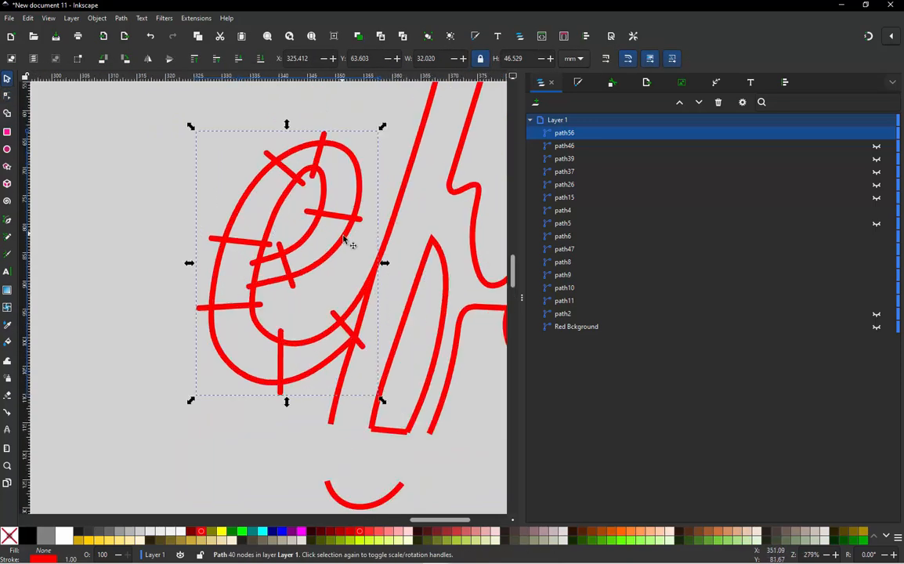
Preview the e's satin stitches, apply the parameters and hide the finished e.
key(ctrl+alt+p)
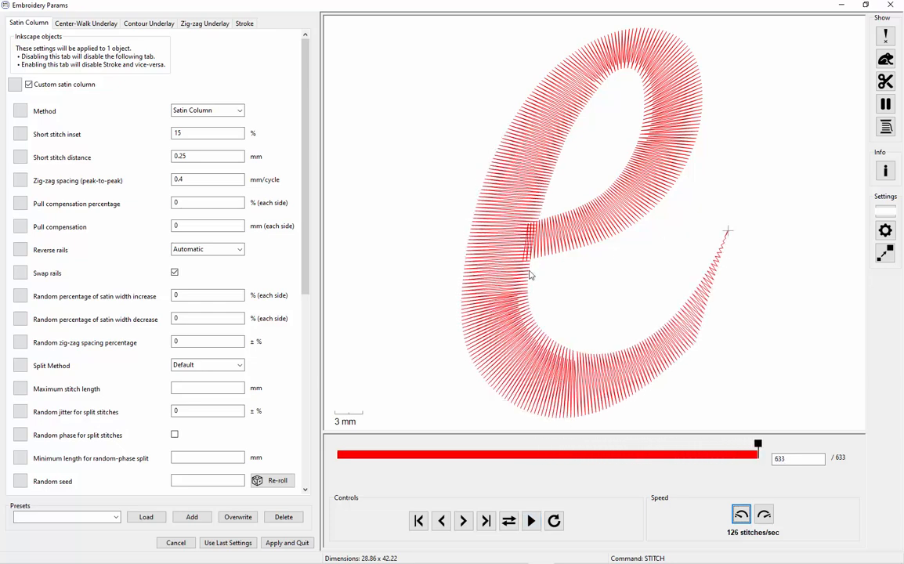
click(288, 543)
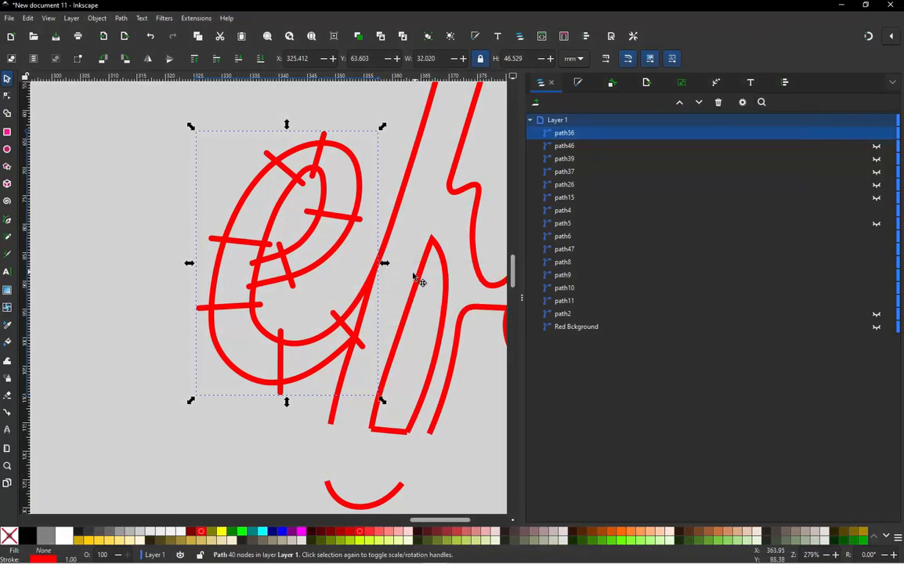
click(877, 133)
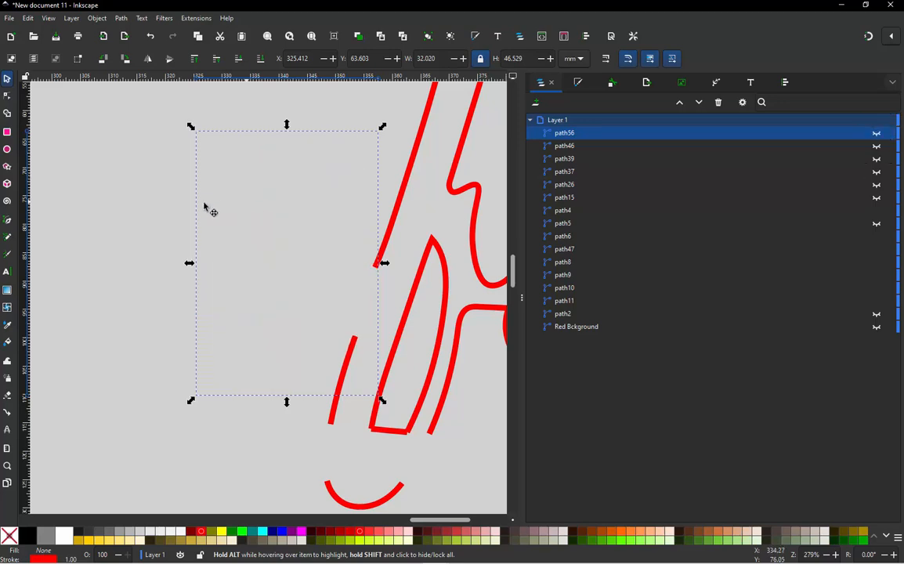
click(150, 208)
Delete the redundant node at the bottom of the U-shaped dip just before the s.
scroll(152, 267, down, 2)
scroll(343, 269, up, 2)
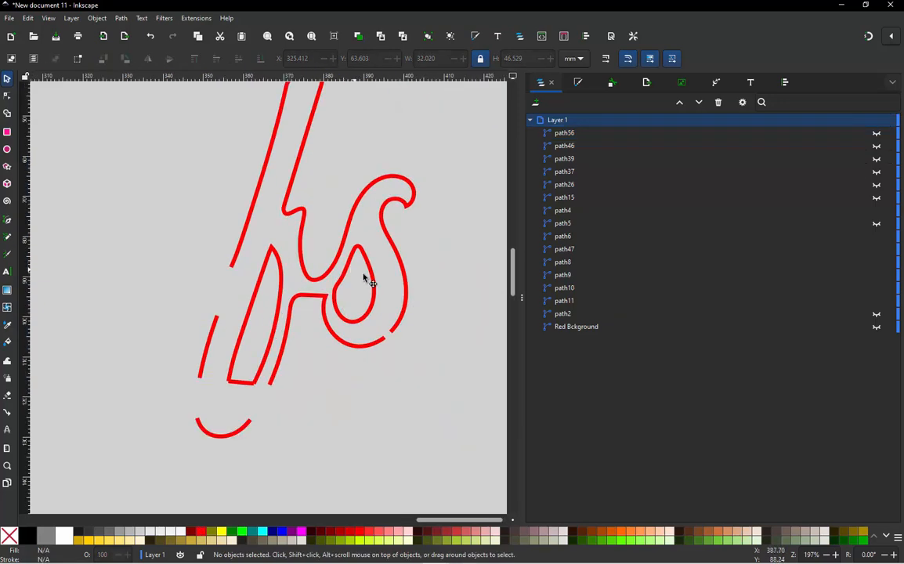
scroll(282, 294, down, 2)
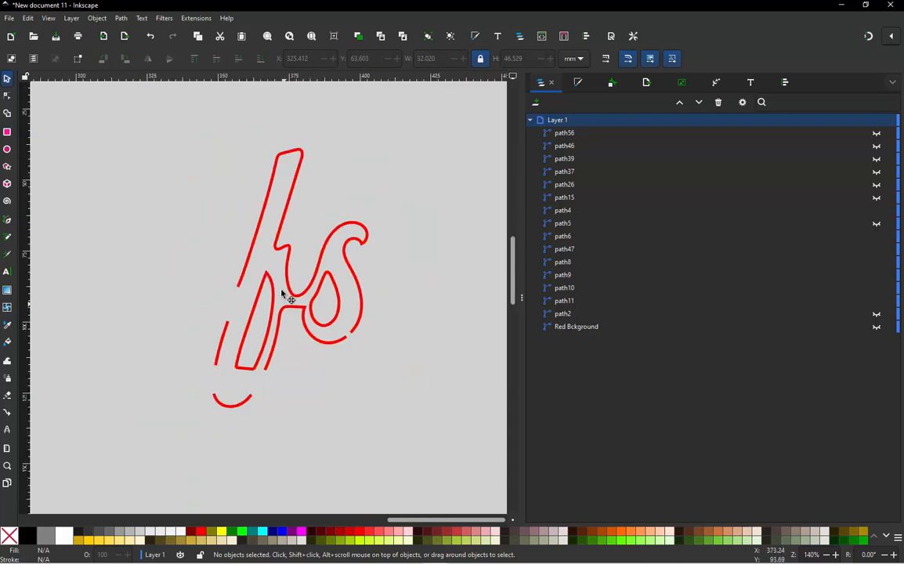
scroll(248, 397, up, 2)
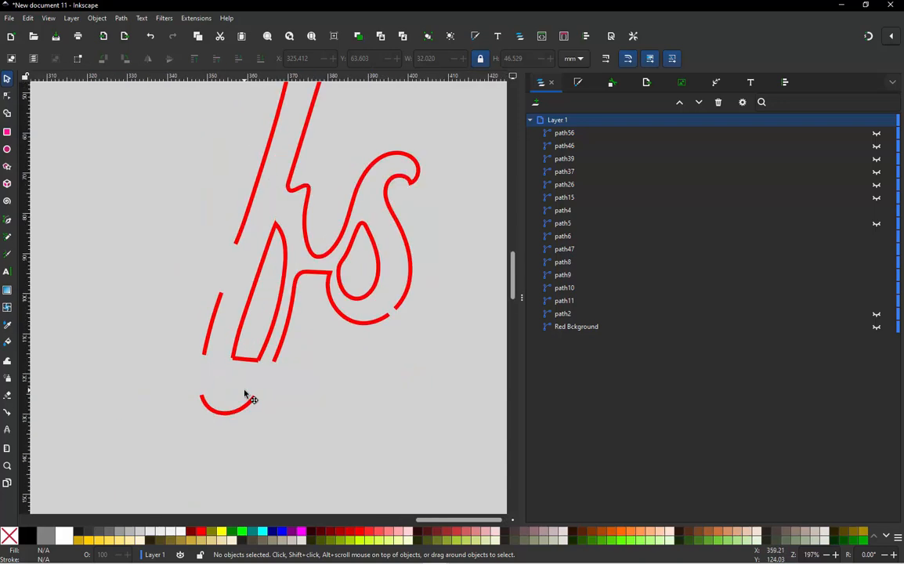
scroll(244, 396, down, 1)
scroll(301, 250, up, 2)
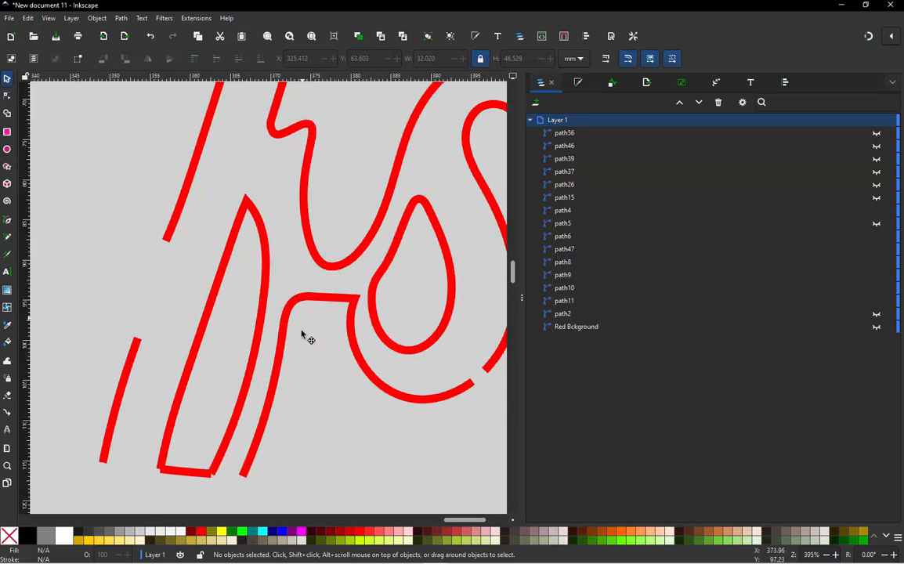
scroll(305, 336, down, 2)
scroll(404, 247, up, 2)
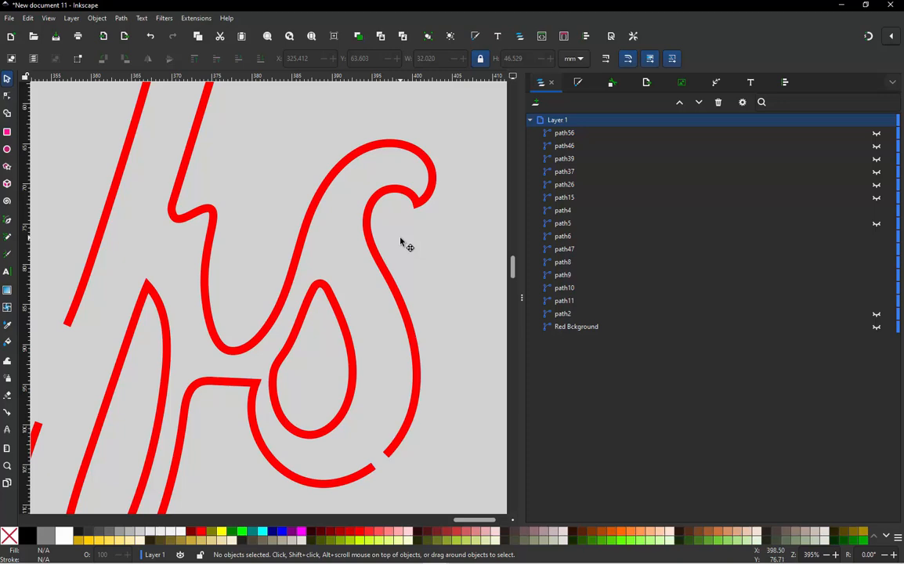
click(231, 352)
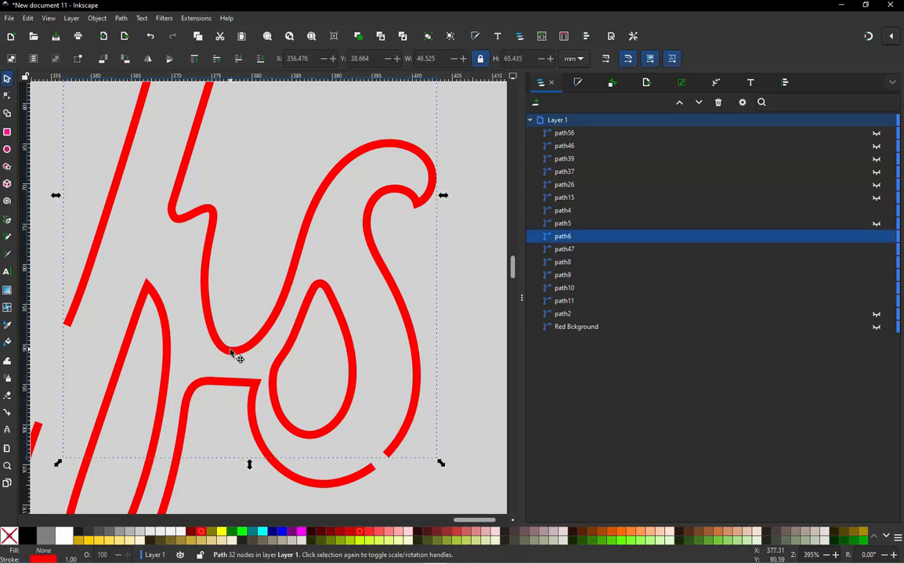
key(n)
scroll(237, 349, up, 3)
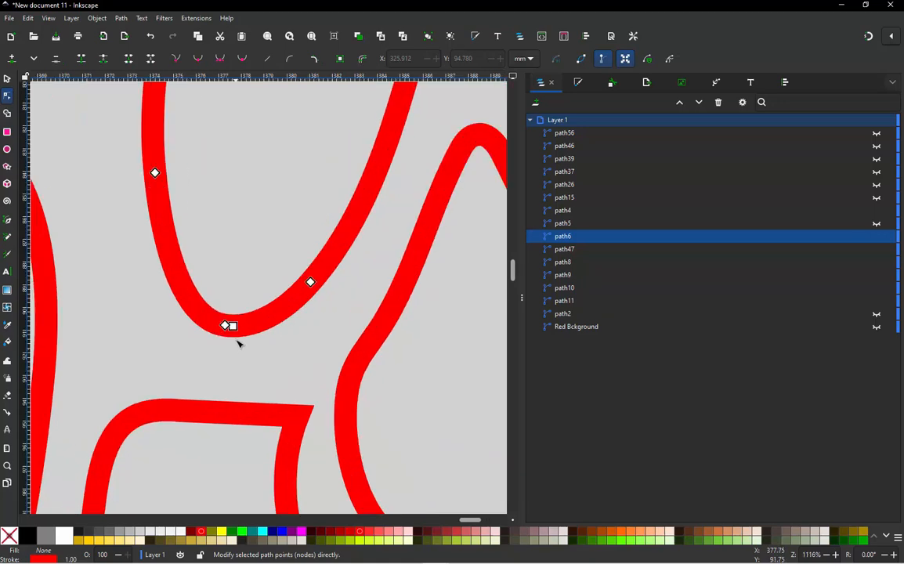
scroll(242, 275, down, 2)
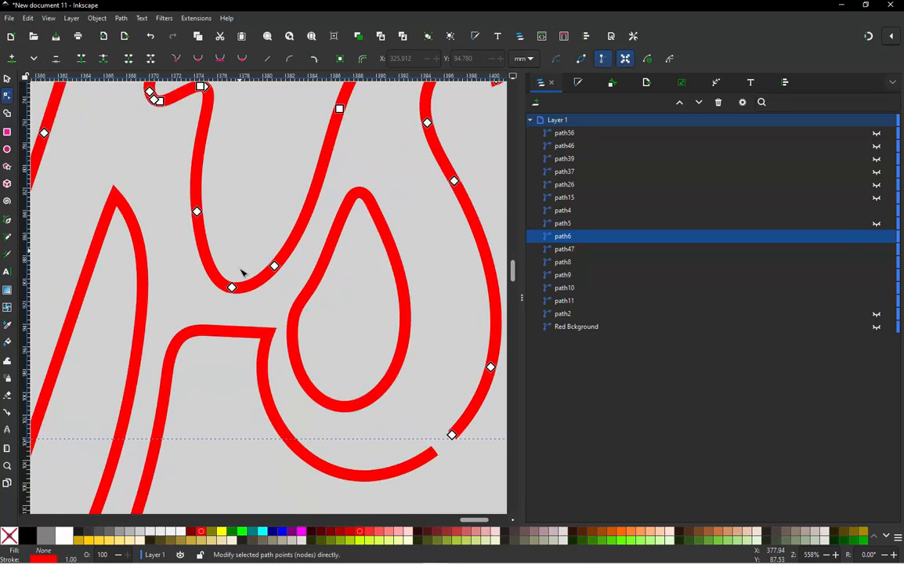
shift+click(230, 332)
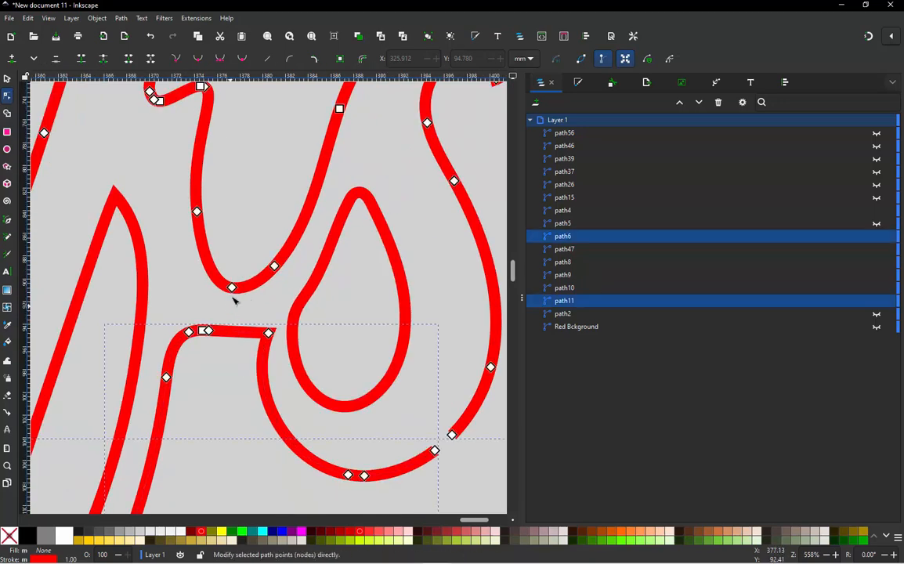
click(232, 333)
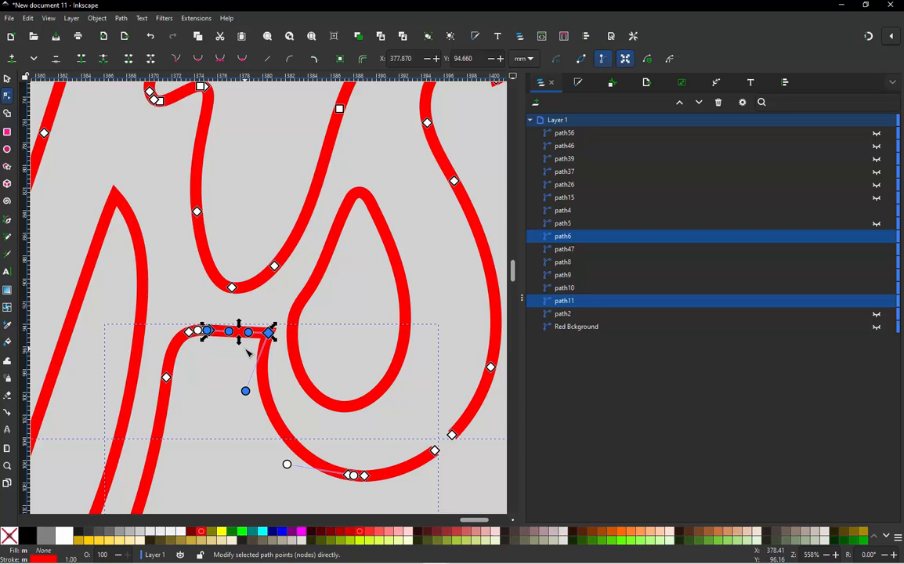
click(239, 357)
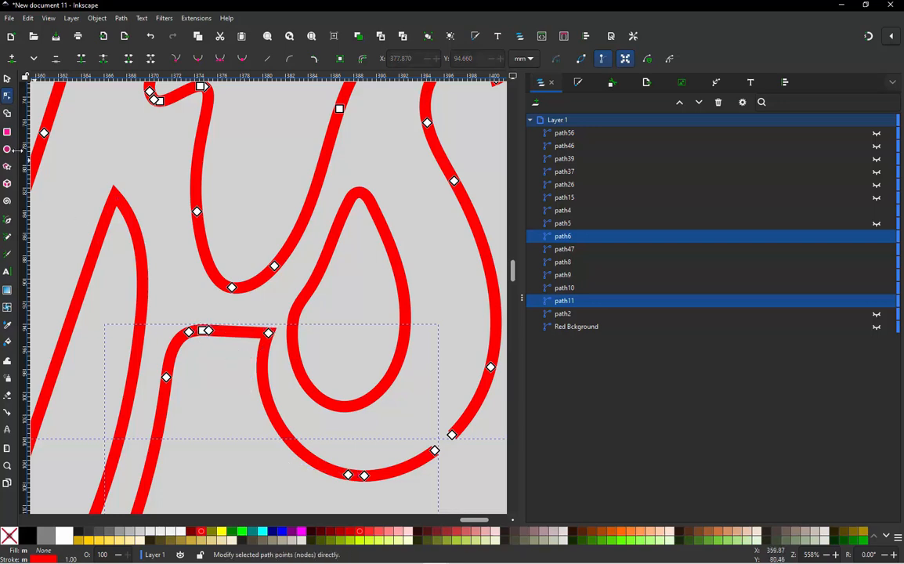
click(8, 78)
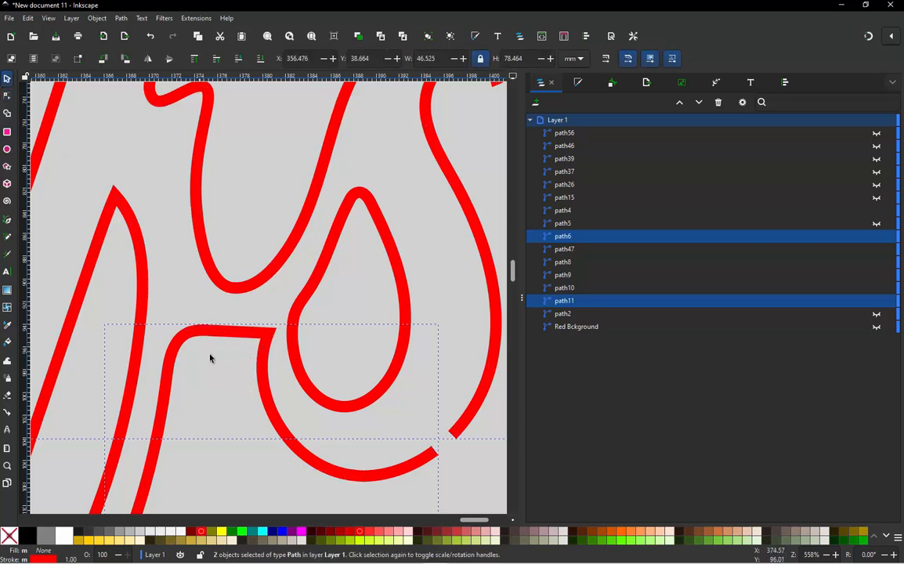
click(210, 358)
scroll(262, 365, down, 2)
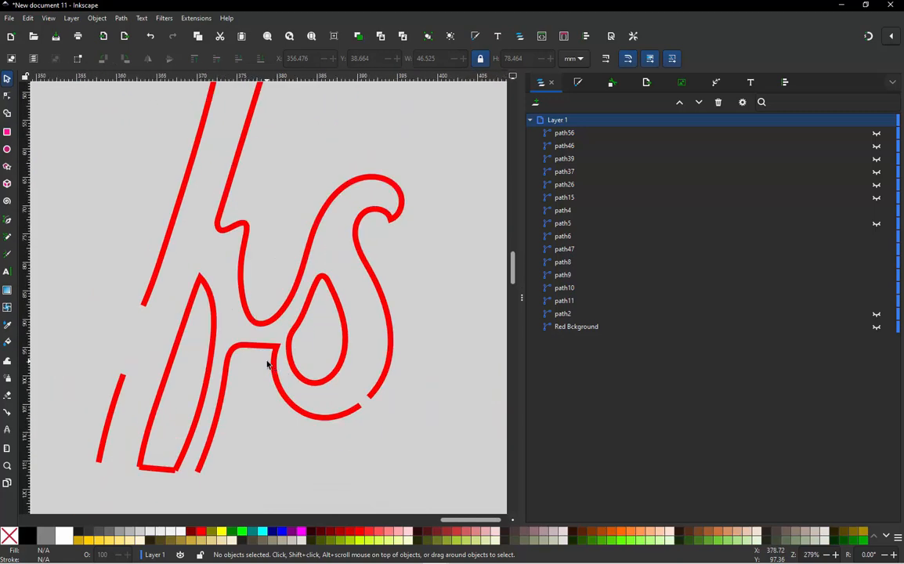
scroll(267, 364, up, 1)
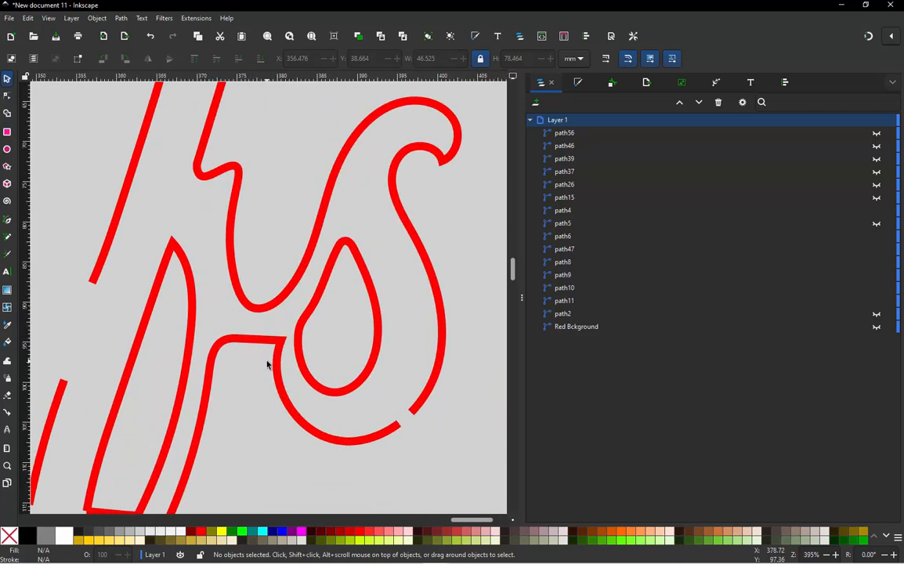
Insert a node on the dip's descending side at about X 374.1, Y 81.7 mm and select the lower outline's corner node beneath it.
double_click(231, 253)
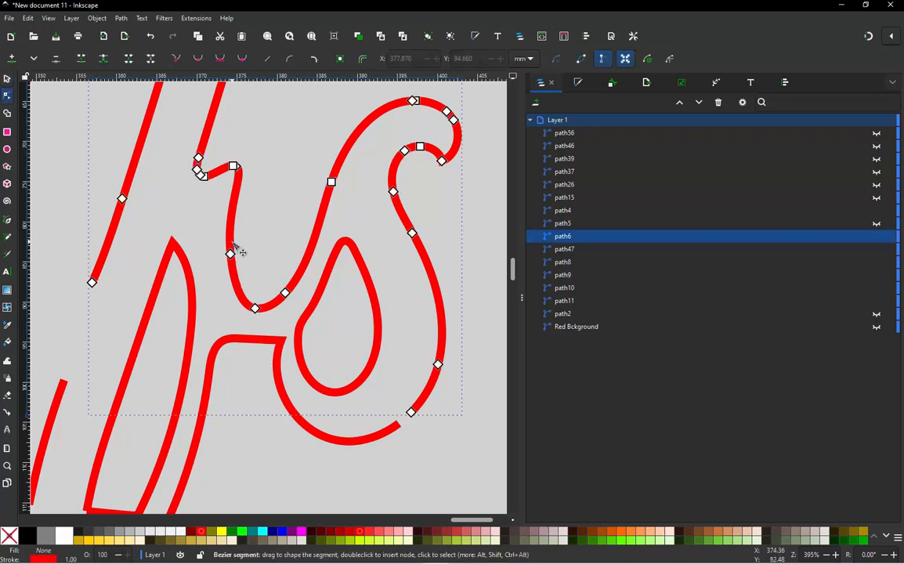
click(228, 239)
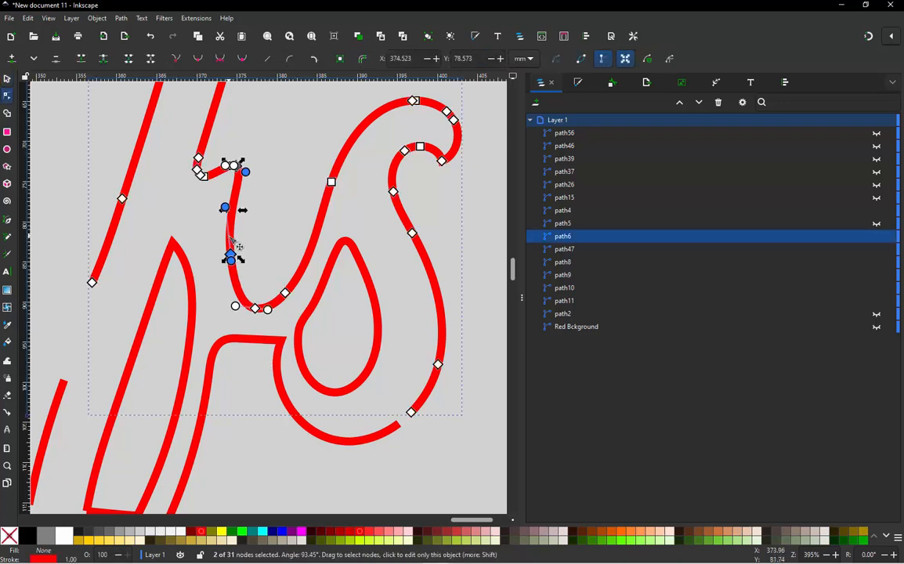
double_click(230, 235)
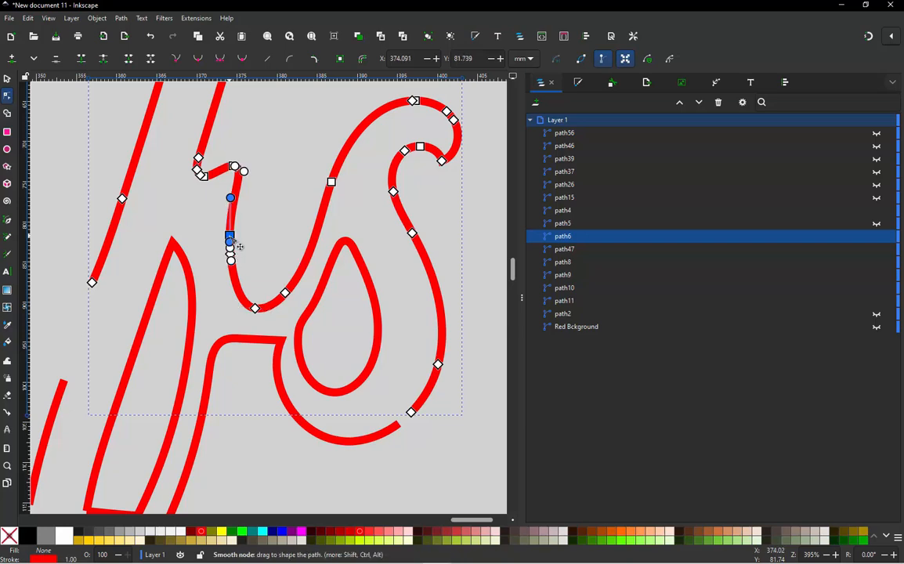
click(217, 360)
click(210, 372)
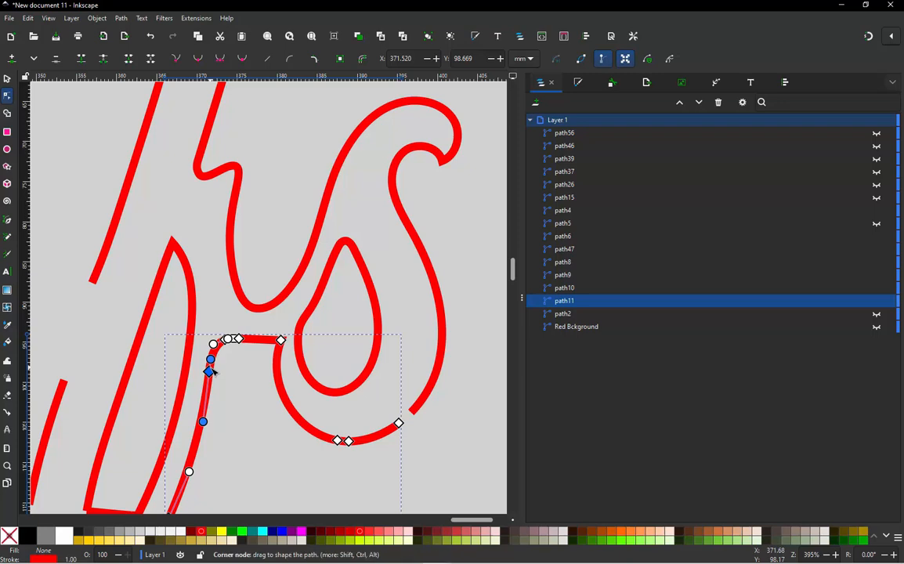
Break the S-shaped outline path at the node on its steep edge just below the small notch.
click(7, 79)
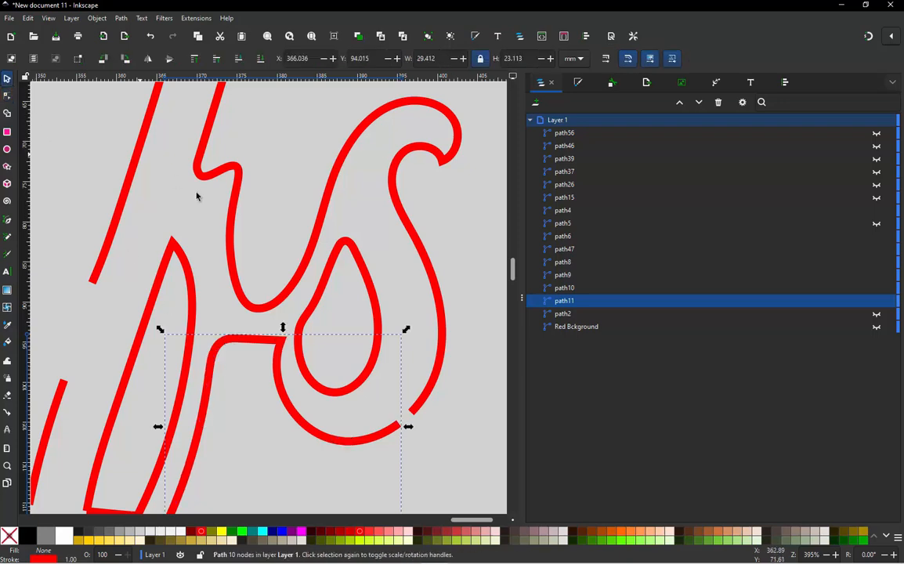
click(235, 206)
double_click(236, 206)
click(230, 236)
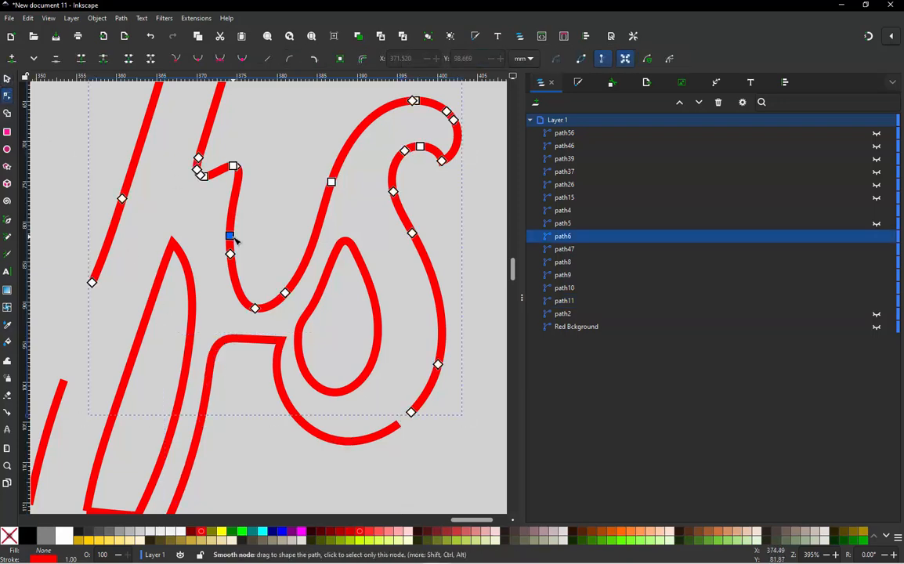
ctrl+click(233, 240)
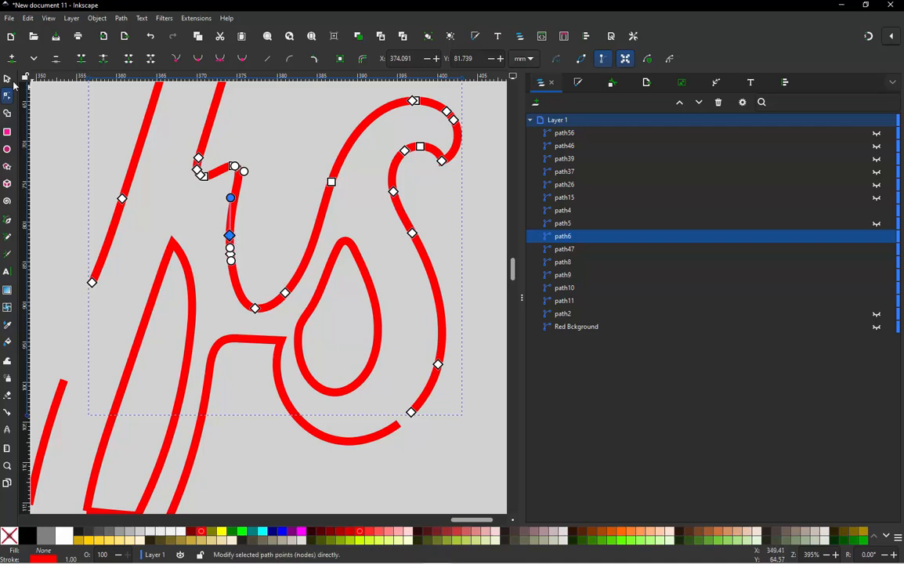
click(8, 80)
click(227, 234)
key(Escape)
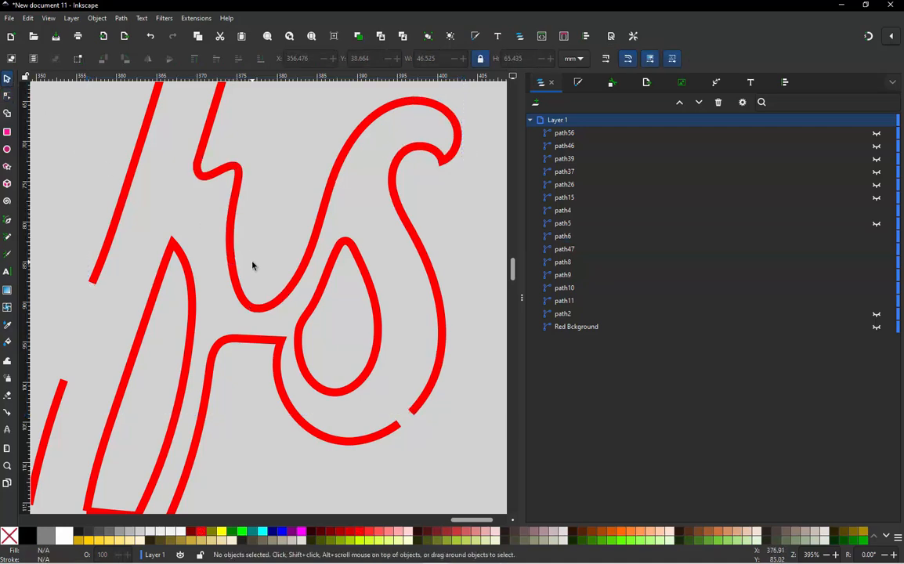
Break the cut S-shaped outline apart into separate path objects.
click(250, 308)
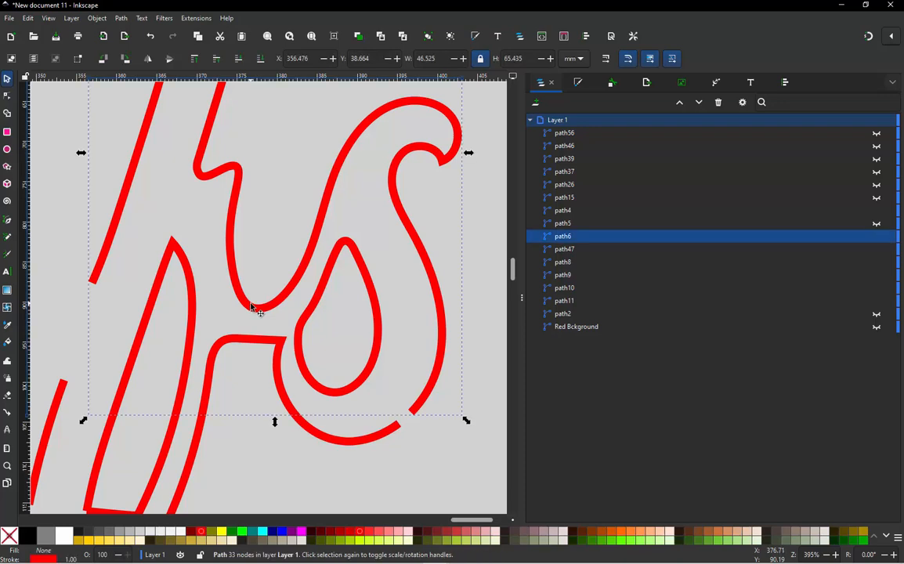
drag(259, 313, 316, 316)
key(ctrl+z)
key(ctrl+shift+k)
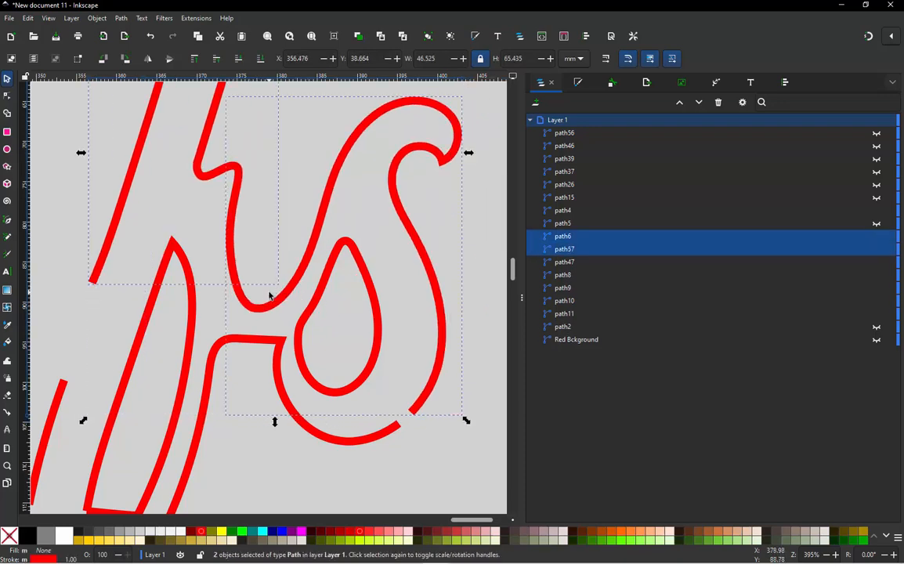
Break apart the lower curved path with the flat shoulder into separate path objects.
click(209, 379)
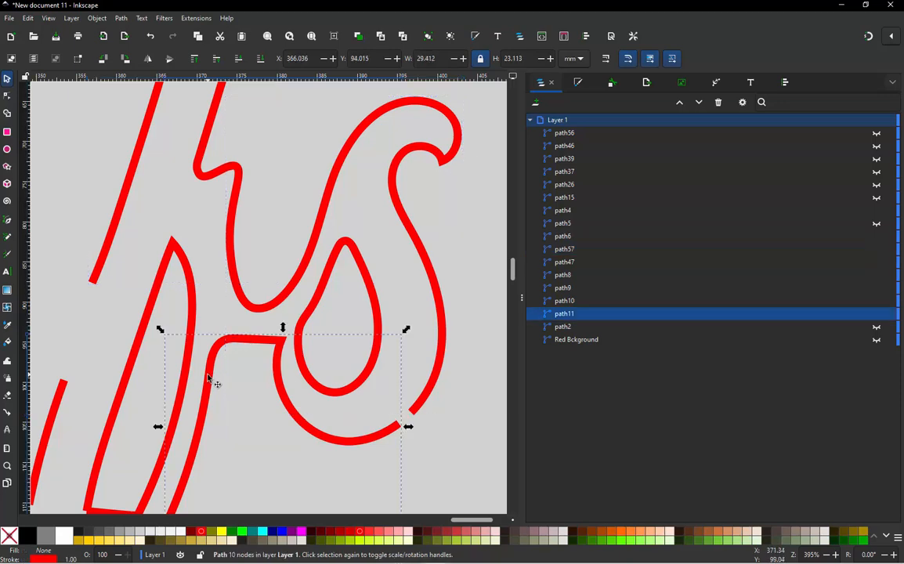
key(ctrl+shift+k)
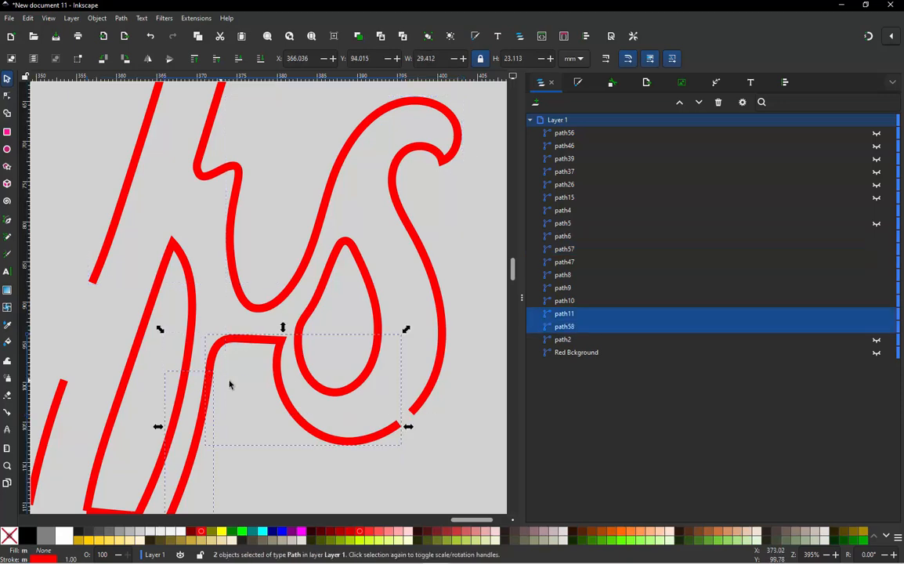
click(240, 353)
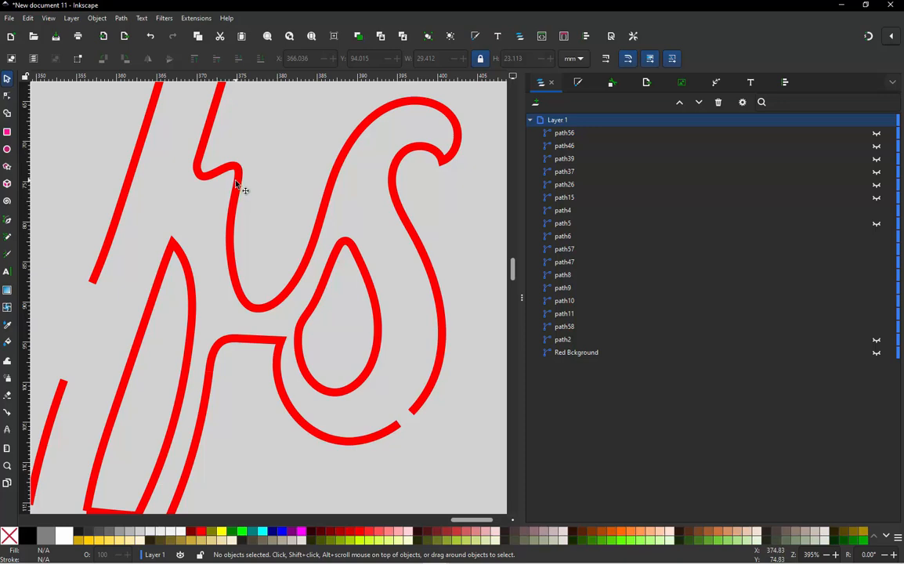
drag(210, 176, 205, 175)
key(ctrl+z)
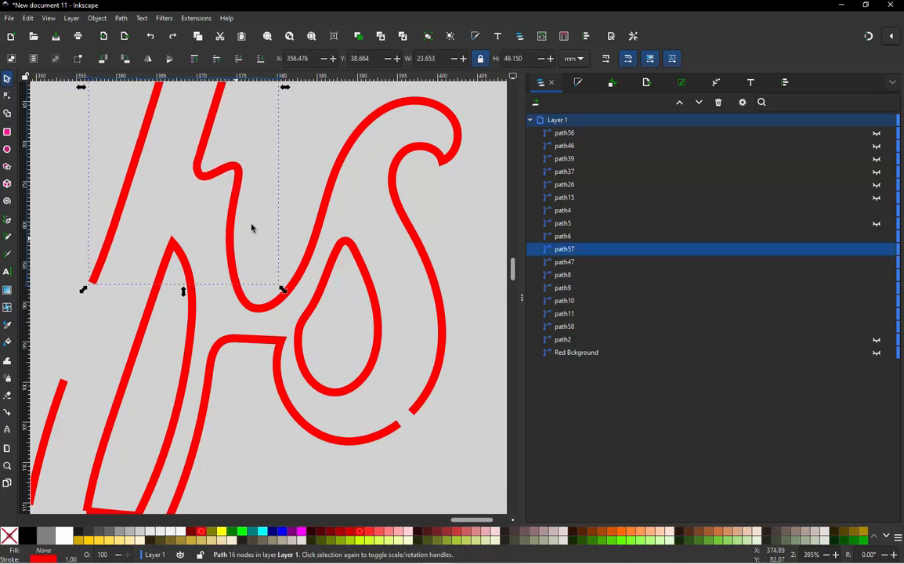
Add a new layer, Layer 2, above Layer 1.
scroll(226, 201, down, 1)
click(428, 130)
drag(431, 119, 244, 401)
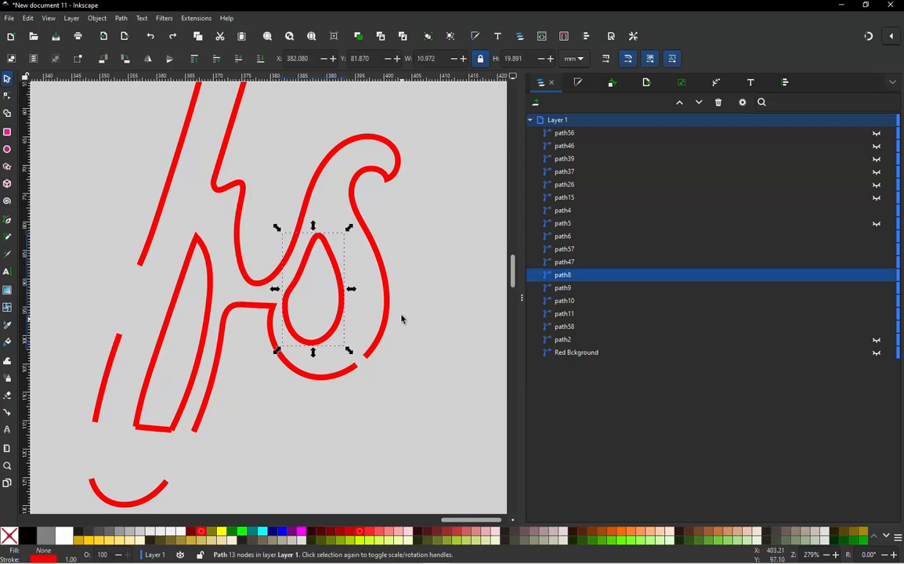
shift+click(375, 230)
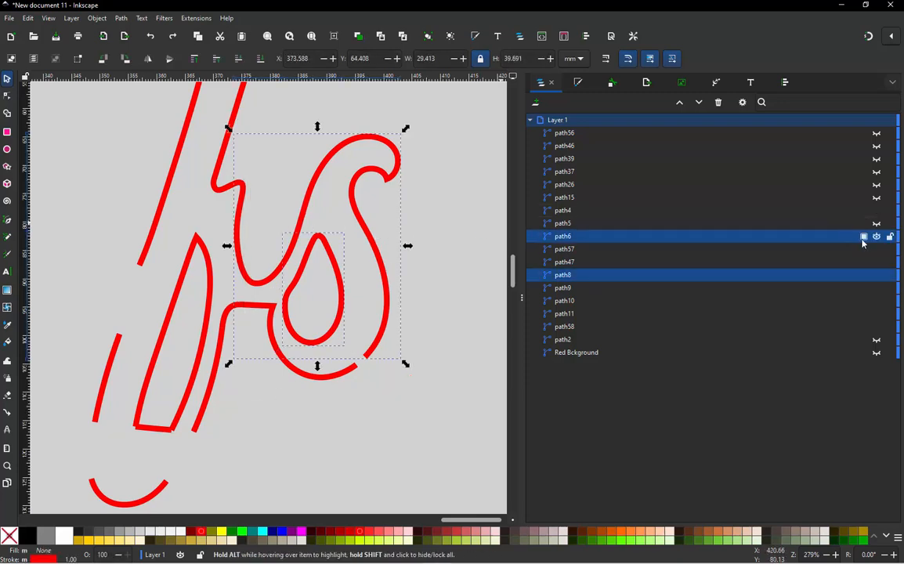
click(536, 103)
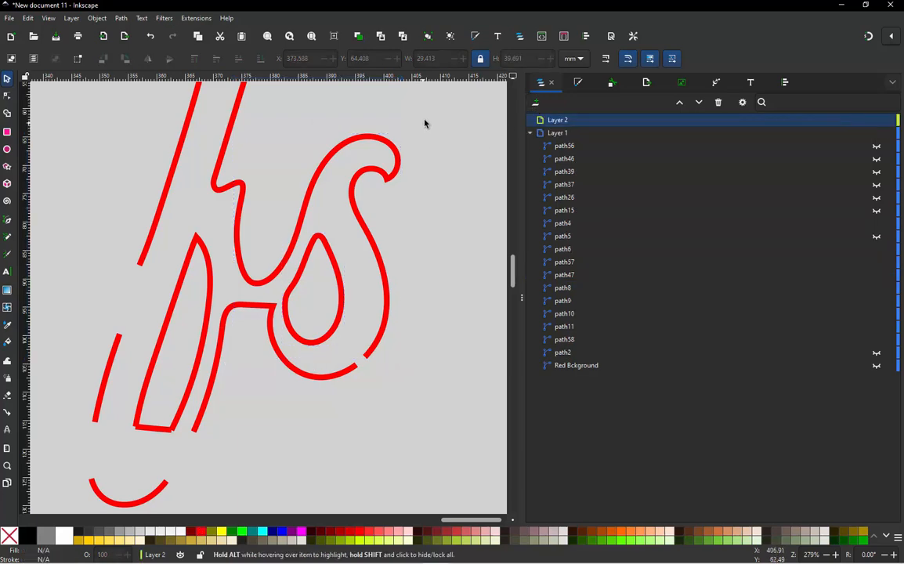
Move the S-shaped outline and the inner teardrop path to Layer 2 and hide that layer.
click(341, 292)
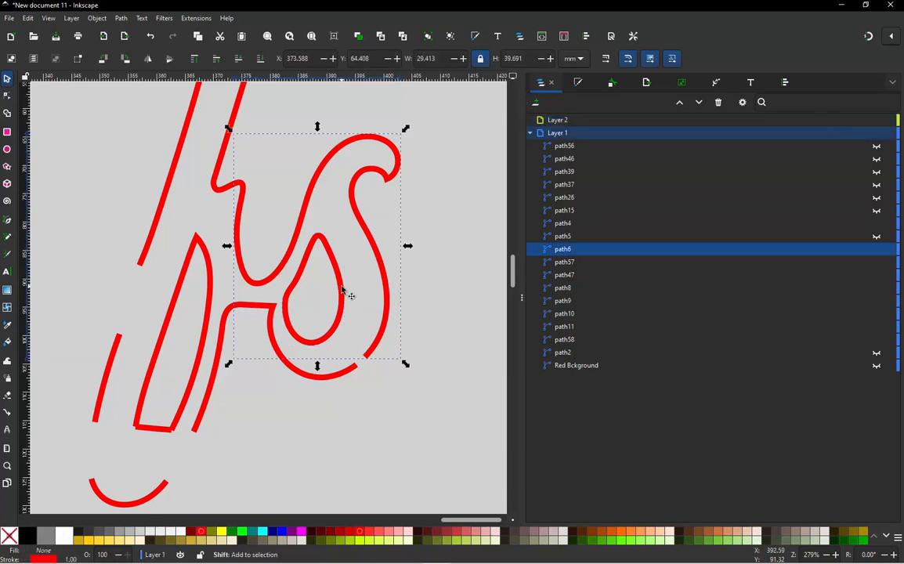
shift+click(342, 291)
right_click(388, 275)
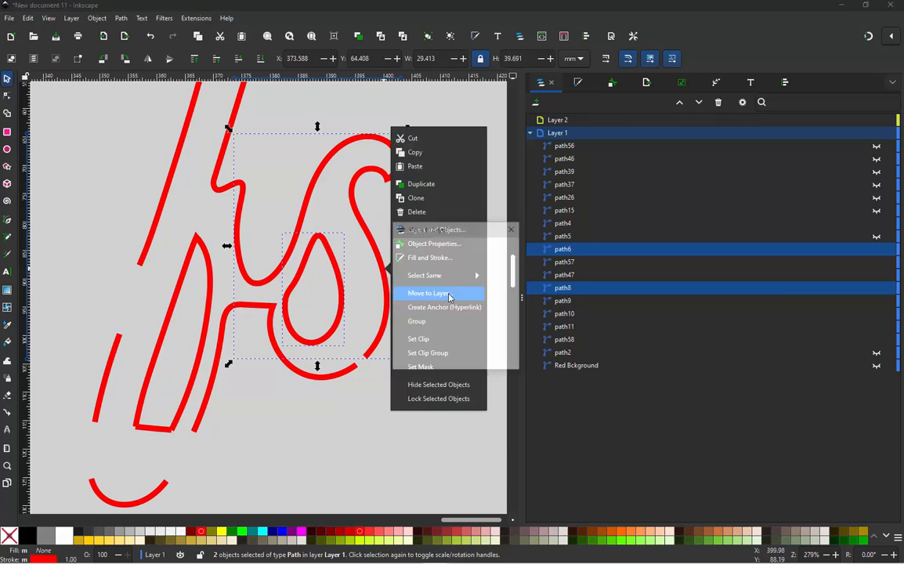
click(415, 293)
click(453, 253)
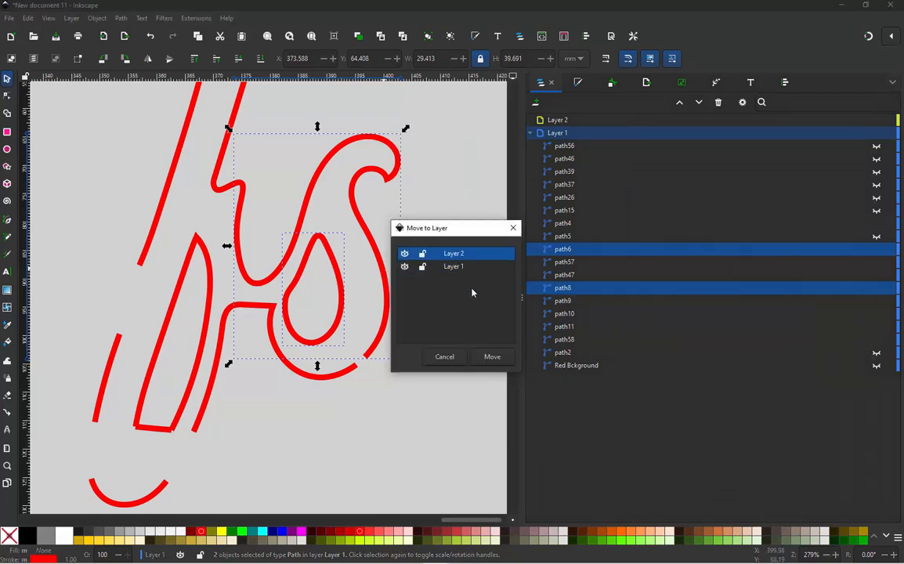
click(492, 357)
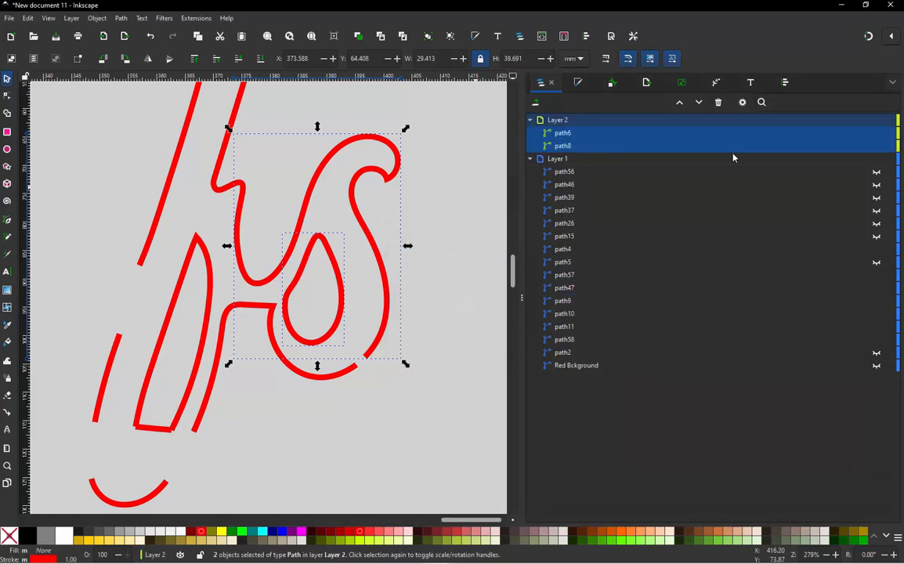
click(877, 120)
click(355, 221)
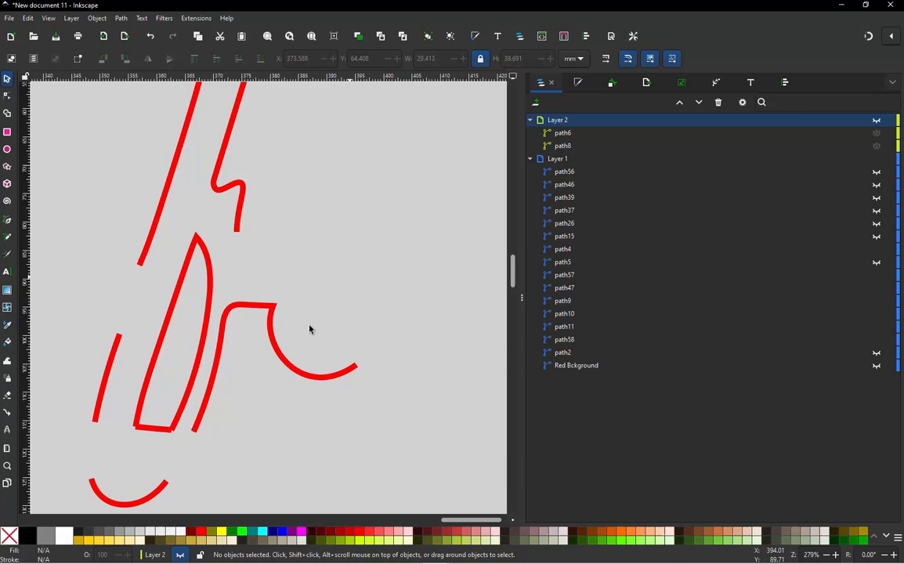
Move the curved path with the flat shoulder (path58) to the hidden Layer 2.
click(294, 370)
drag(298, 370, 336, 379)
key(ctrl+z)
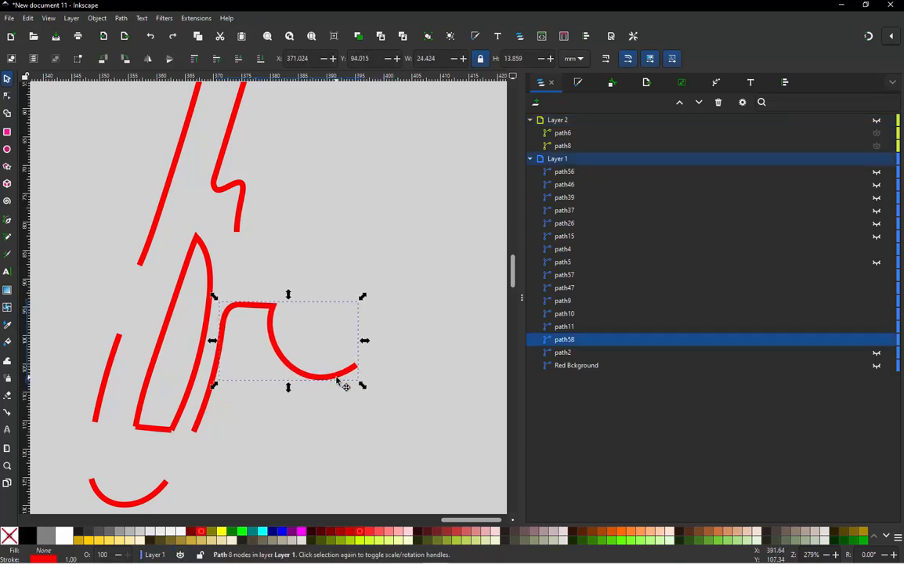
right_click(270, 337)
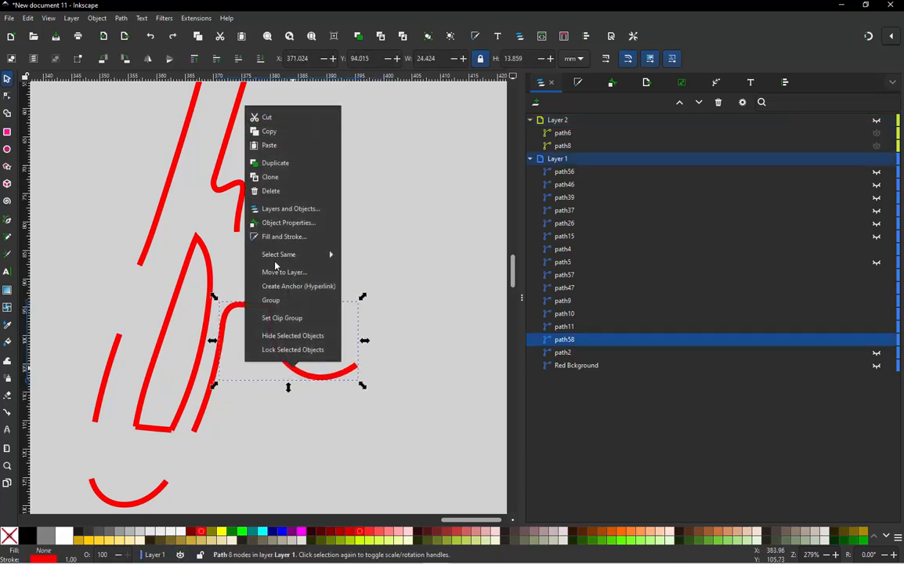
click(296, 274)
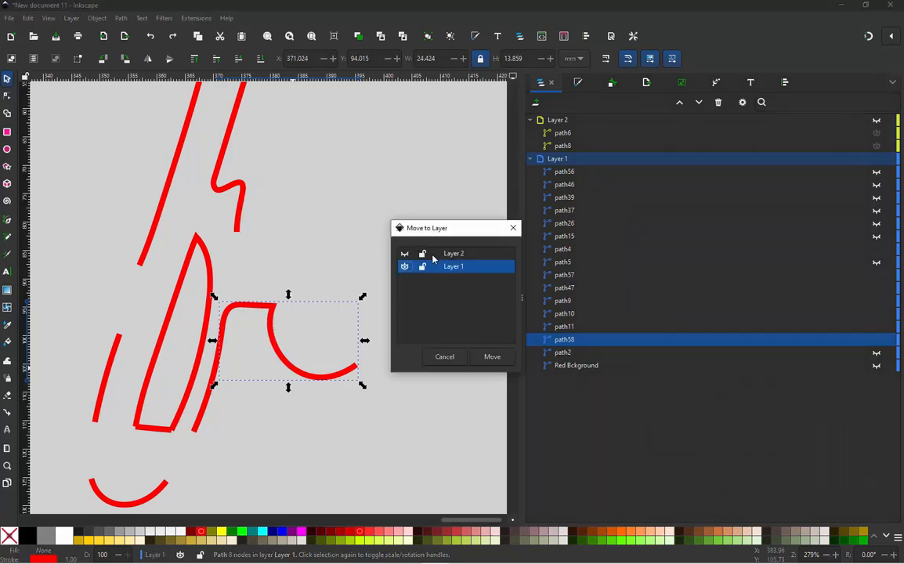
click(492, 356)
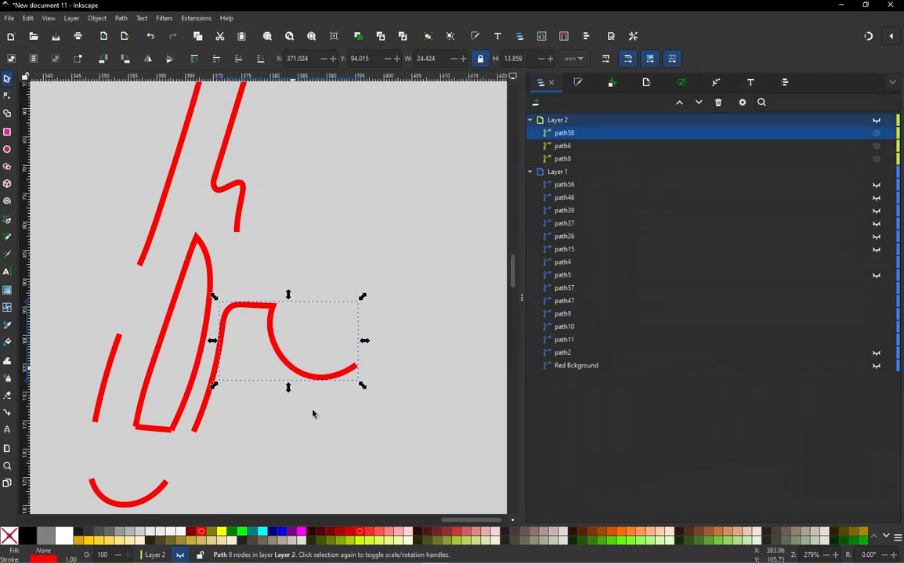
click(308, 398)
Test-move the short segment closing the base of the pointed leaf shape, and undo the move.
scroll(296, 236, down, 2)
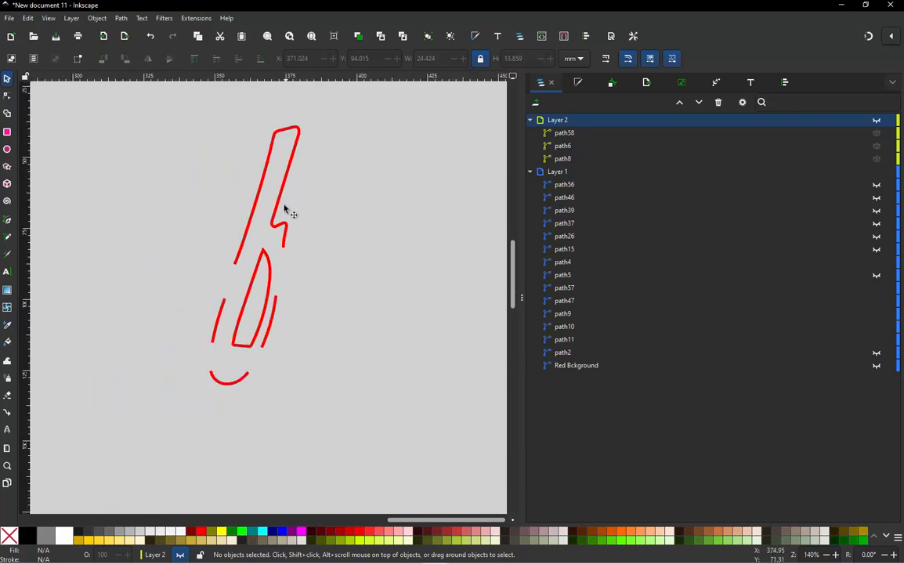
scroll(253, 301, up, 1)
scroll(253, 300, up, 1)
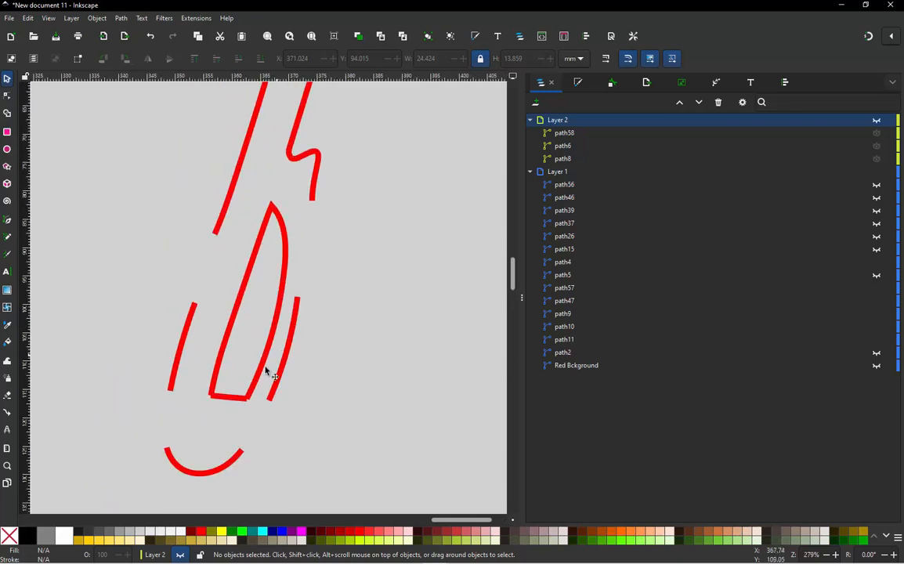
click(233, 400)
drag(232, 401, 249, 423)
key(ctrl+z)
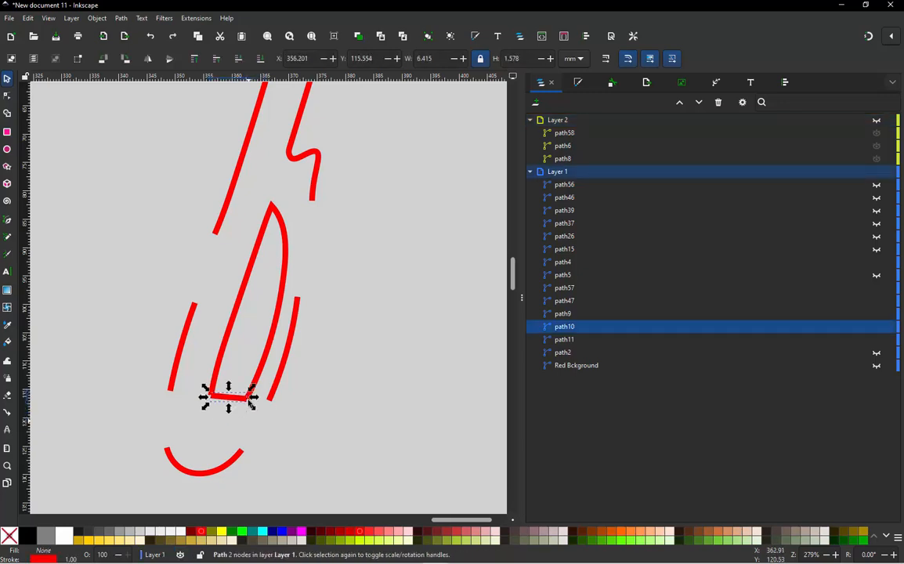
scroll(201, 277, down, 1)
key(Escape)
scroll(202, 279, down, 1)
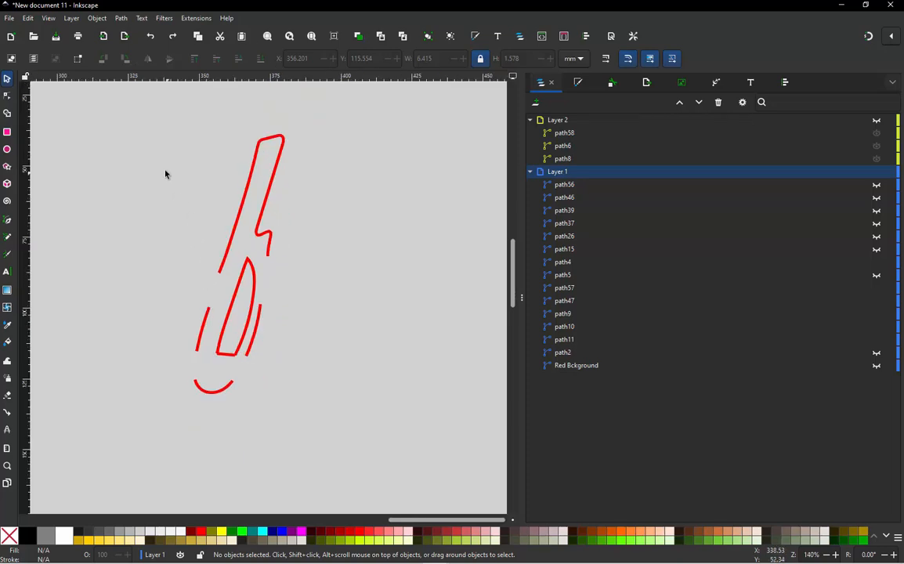
Try to combine all the visible paths on Layer 1, and undo the operation.
mouse_move(128, 128)
mouse_down()
mouse_move(253, 337)
mouse_move(338, 434)
mouse_up()
key(ctrl+k)
key(ctrl+z)
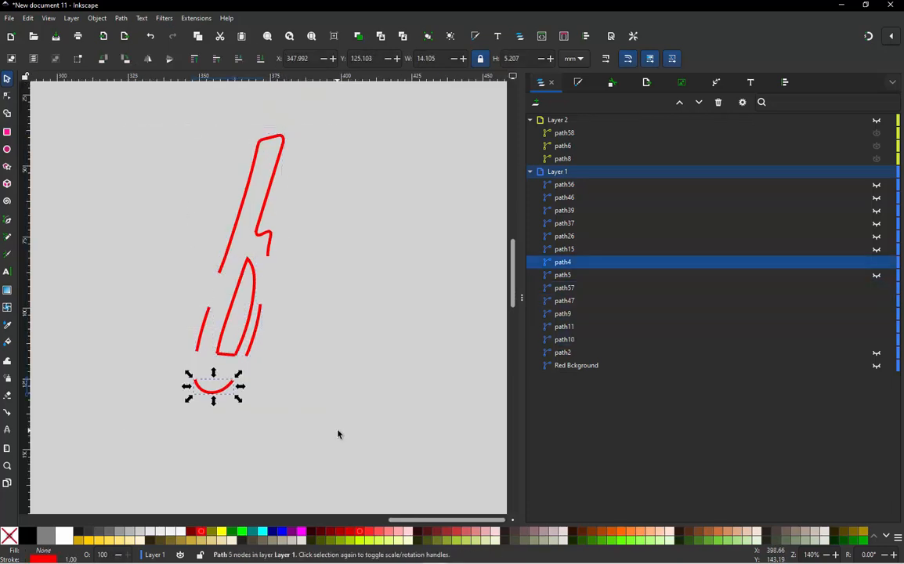
click(338, 393)
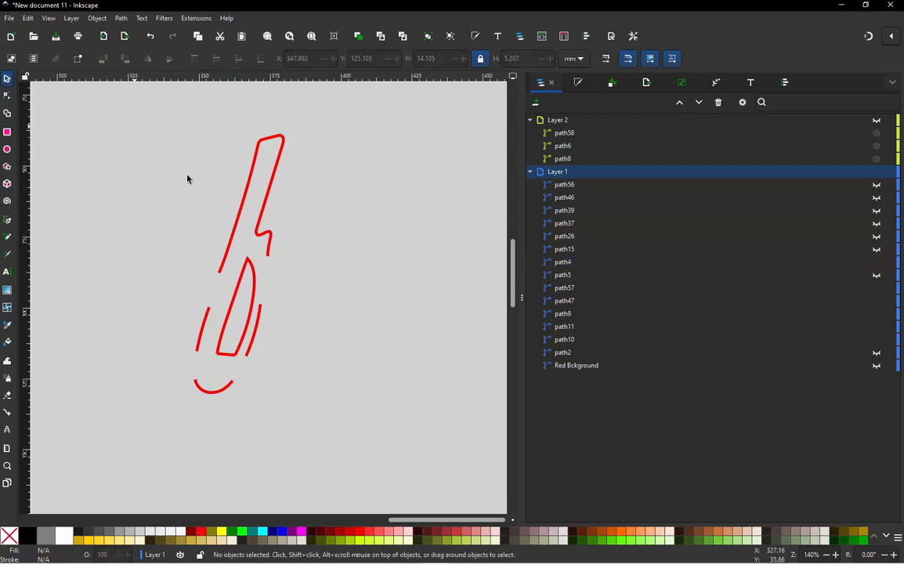
mouse_move(133, 125)
mouse_down()
mouse_move(367, 408)
mouse_move(375, 442)
mouse_up()
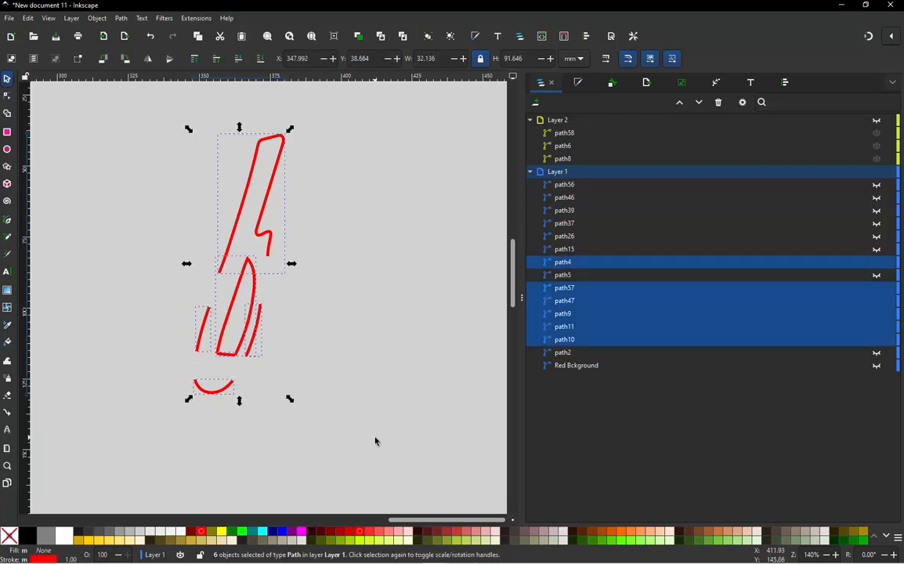
key(ctrl)
key(ctrl+z)
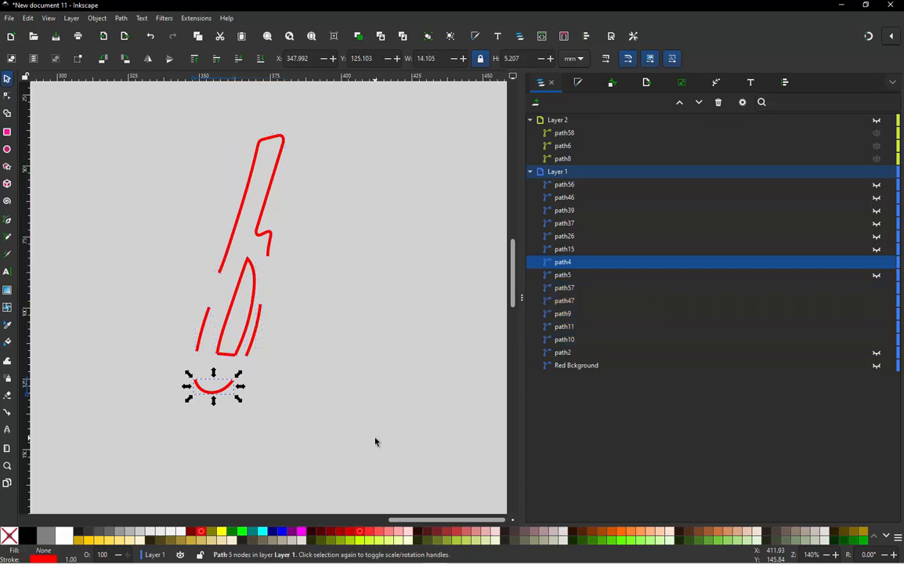
click(349, 365)
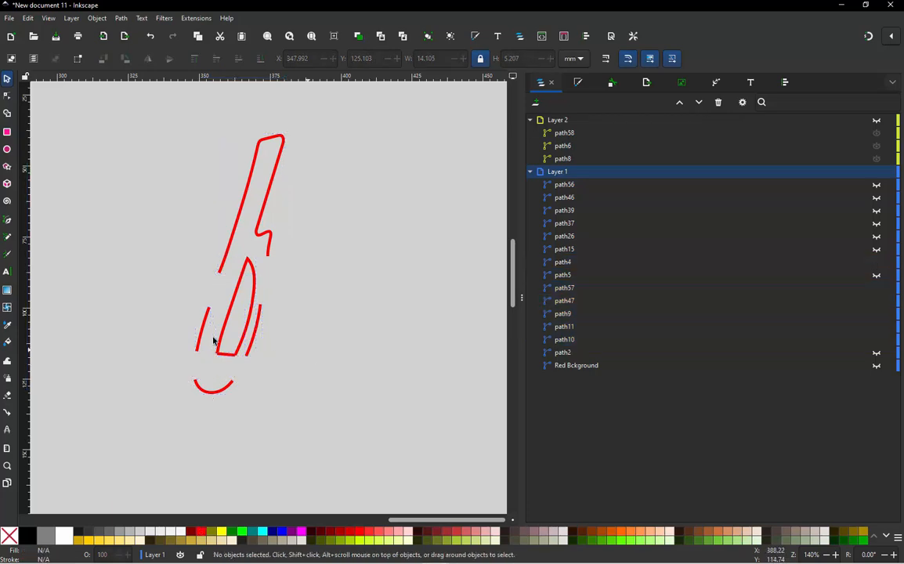
Combine the six visible red paths on Layer 1 into a single path.
click(226, 356)
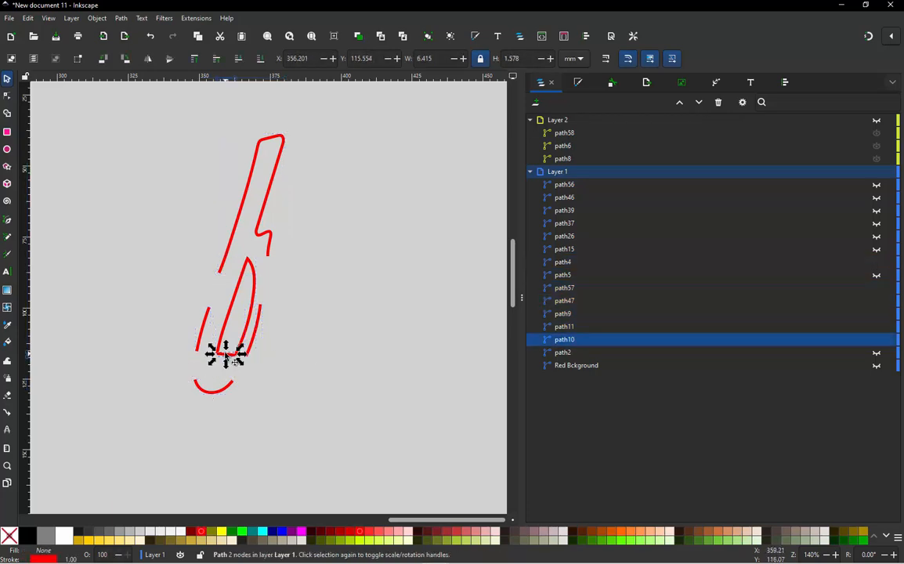
click(290, 144)
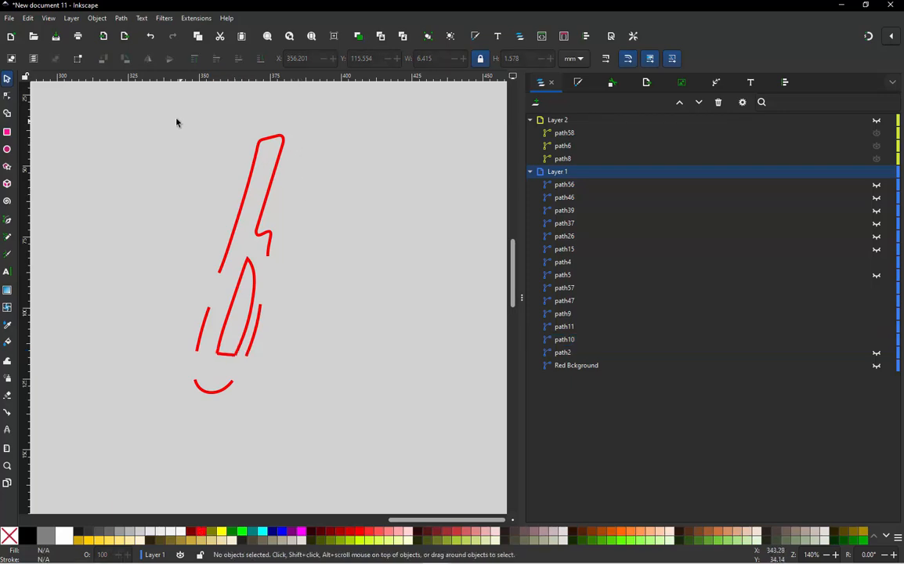
drag(178, 121, 390, 458)
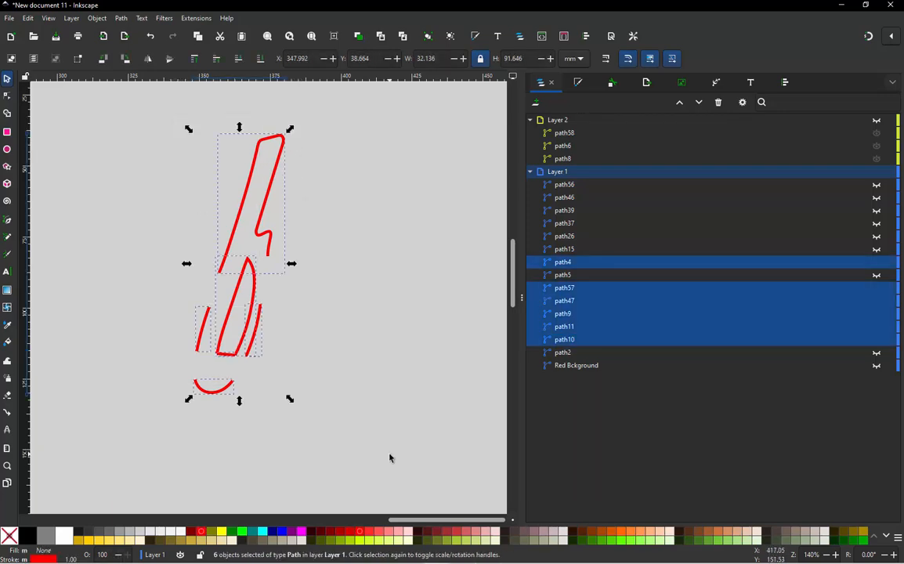
click(122, 18)
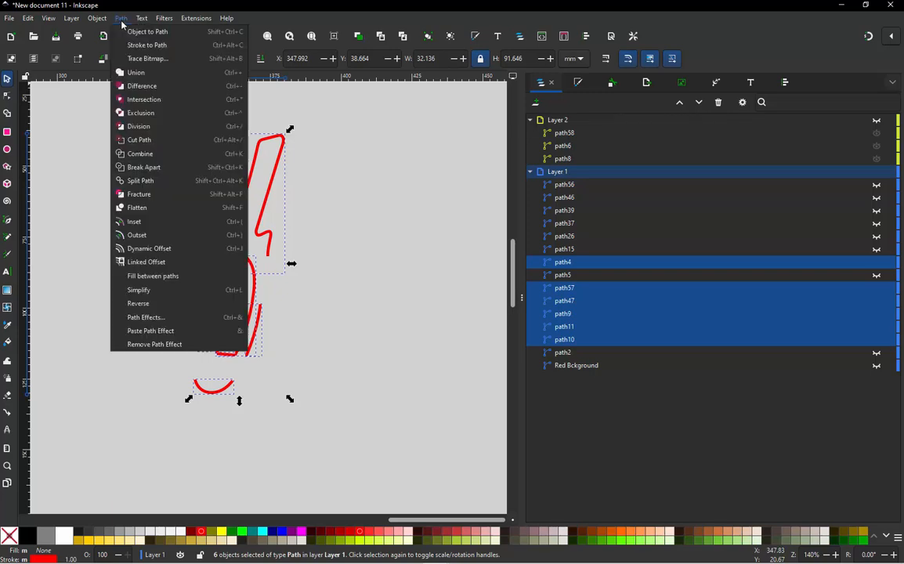
click(153, 155)
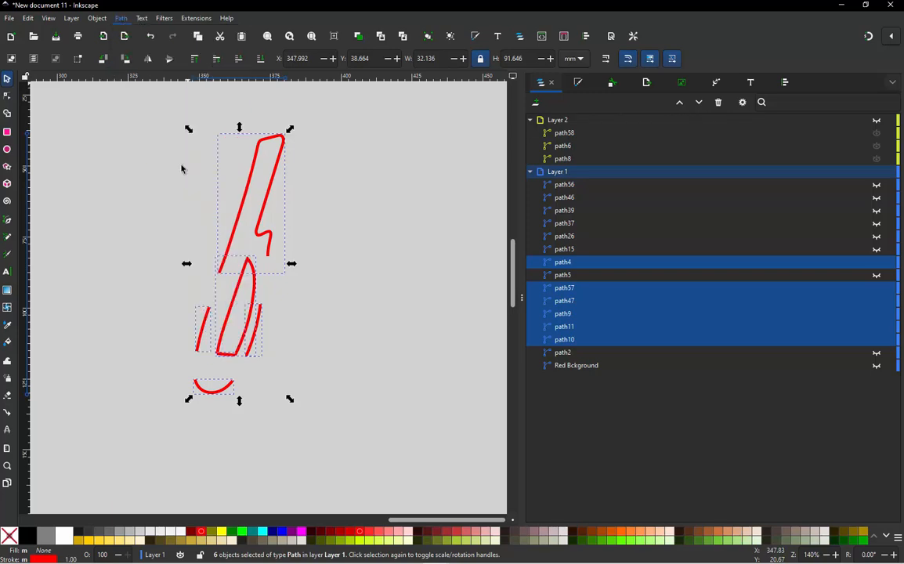
click(305, 264)
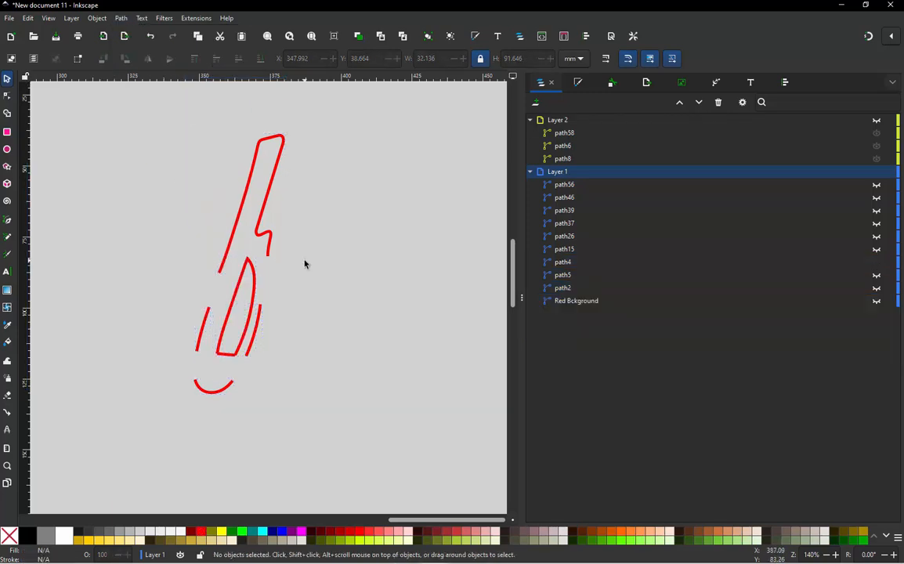
click(267, 238)
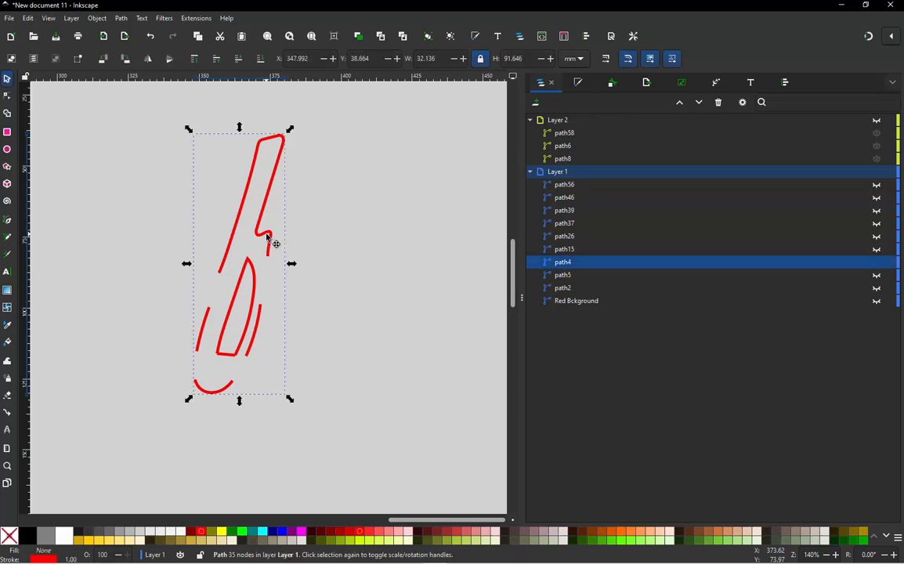
click(311, 262)
Join the long upper-left line to the short left line with a new segment between their end nodes, and hide the Bezier handles.
ctrl+scroll(197, 271, up, 1)
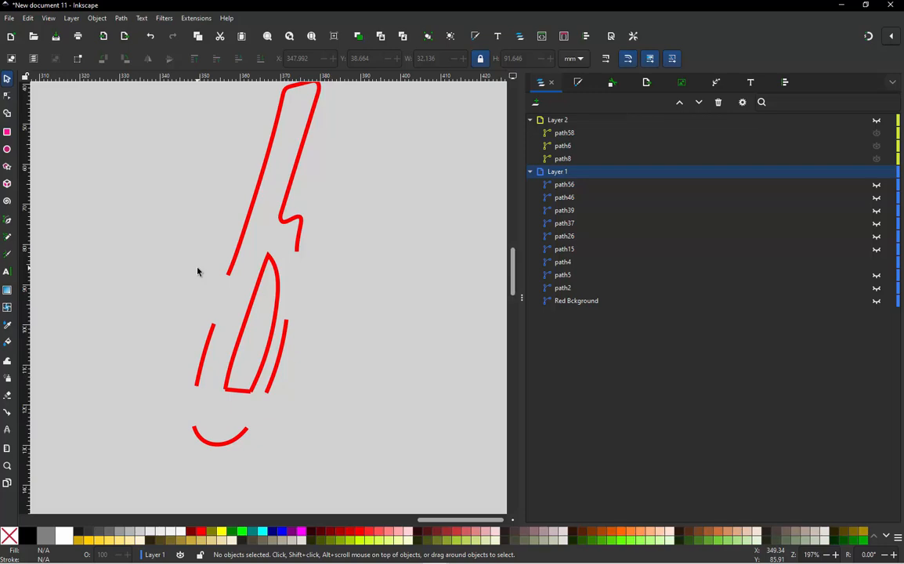
ctrl+scroll(343, 167, down, 2)
ctrl+scroll(329, 202, up, 1)
ctrl+scroll(290, 263, down, 1)
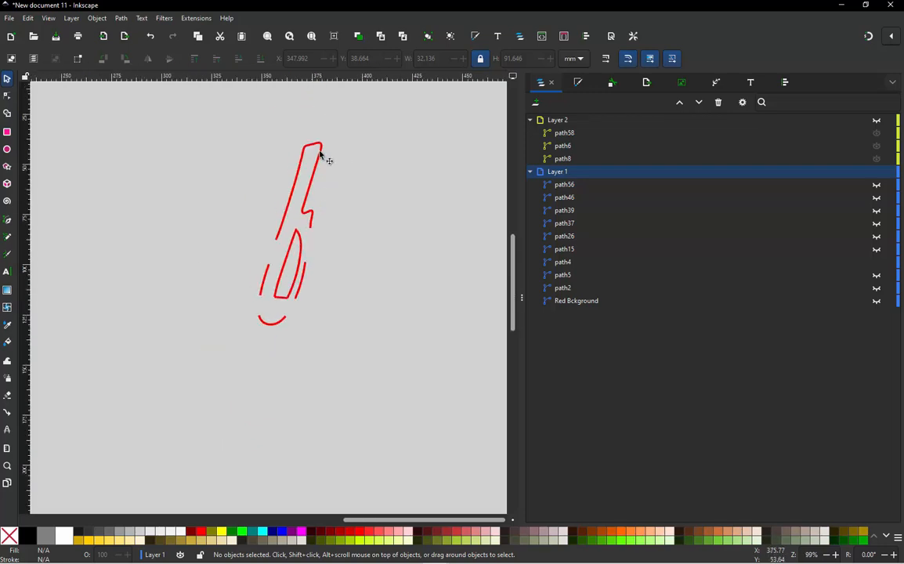
ctrl+scroll(321, 155, up, 1)
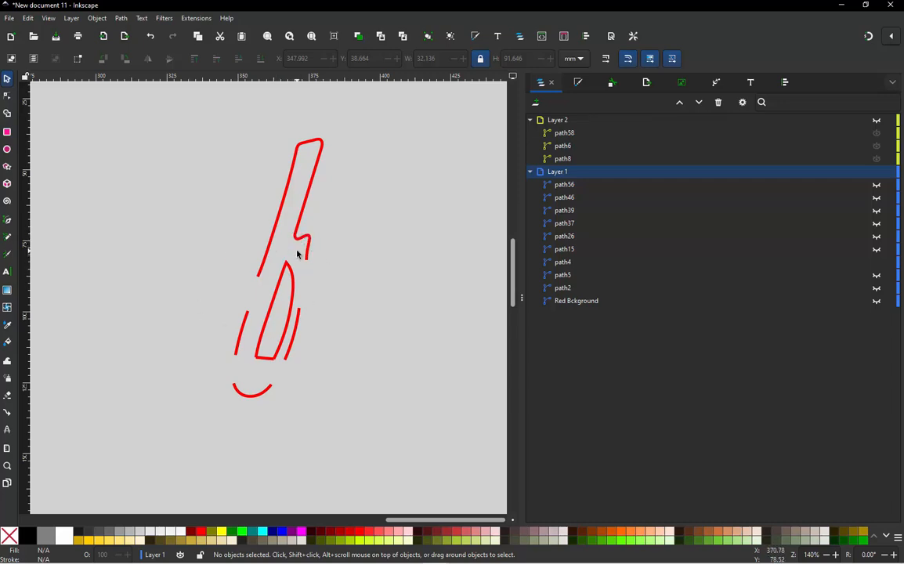
scroll(246, 319, up, 1)
double_click(242, 317)
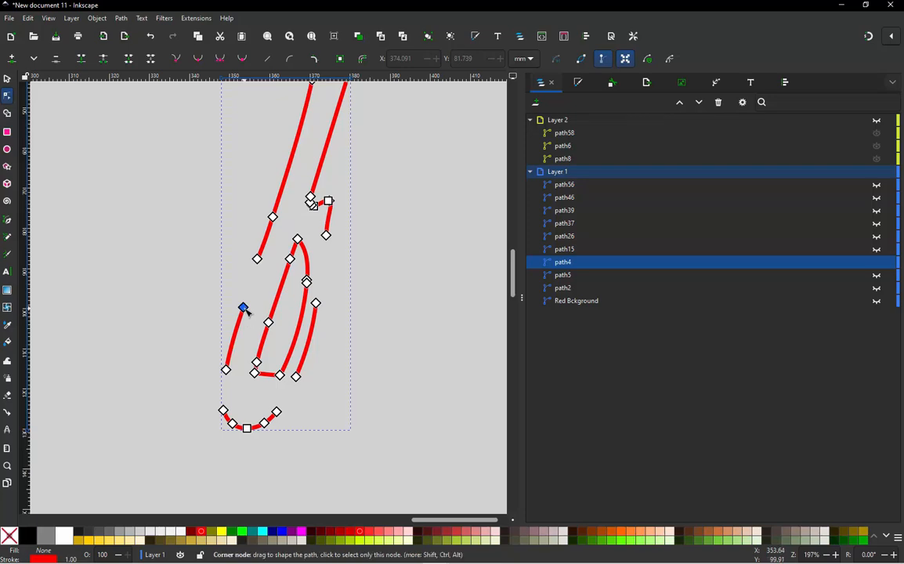
shift+click(257, 258)
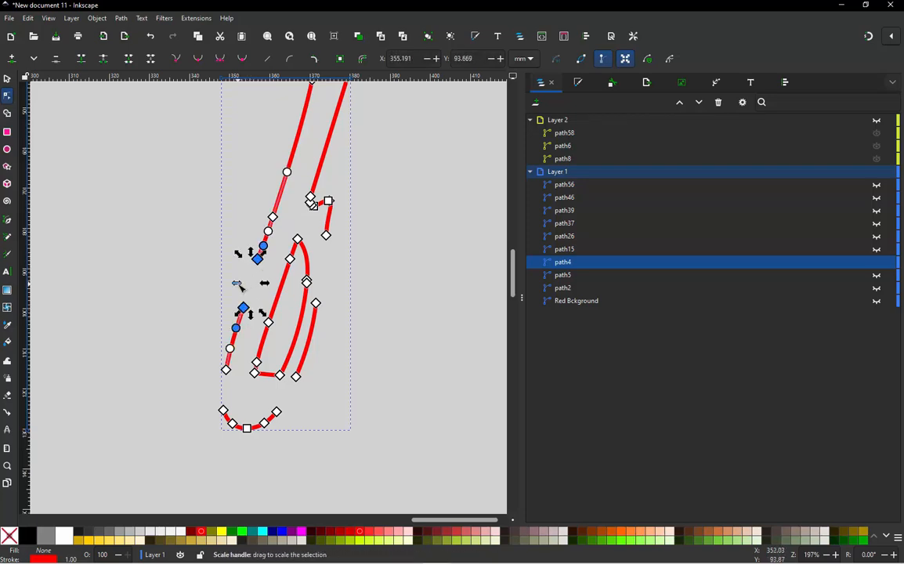
key(alt+j)
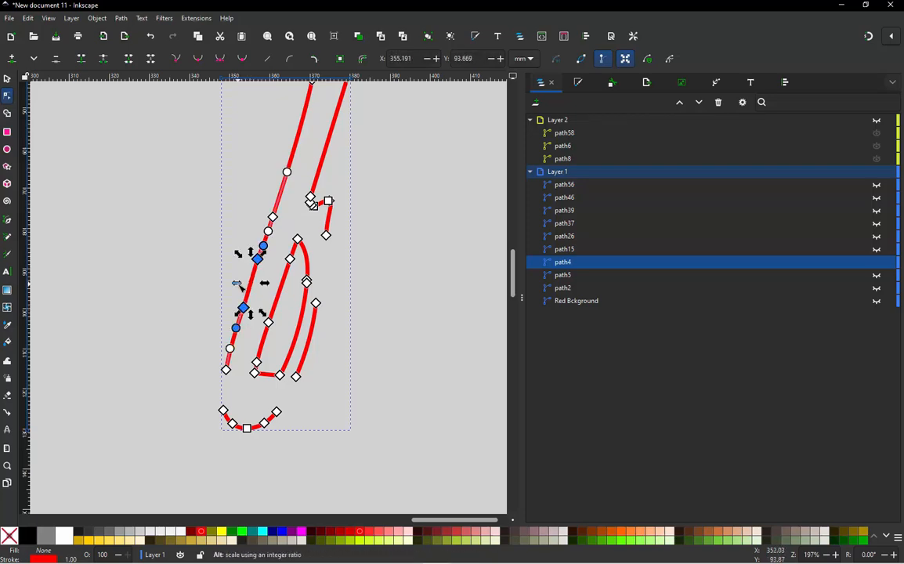
click(602, 60)
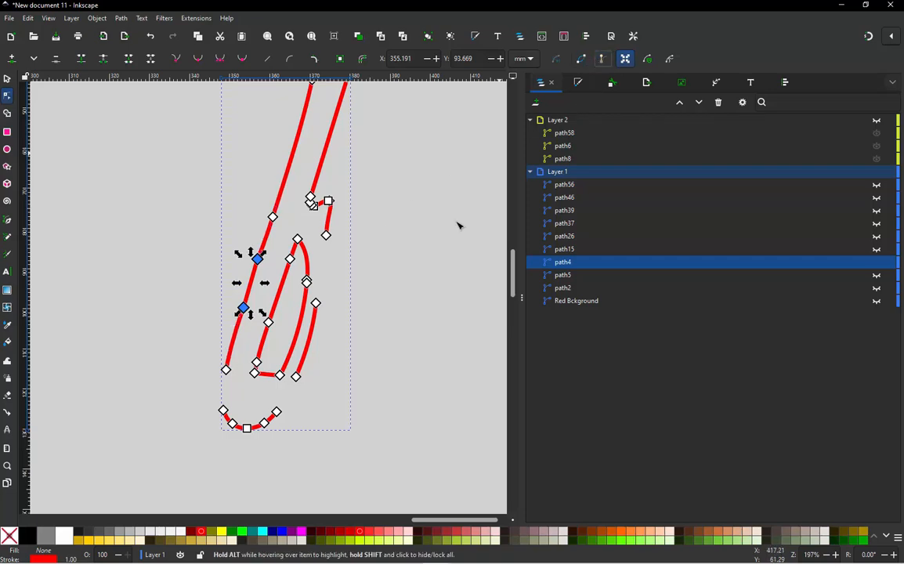
Join the lower end of the left edge to the left end of the bottom arc with a new segment.
click(204, 306)
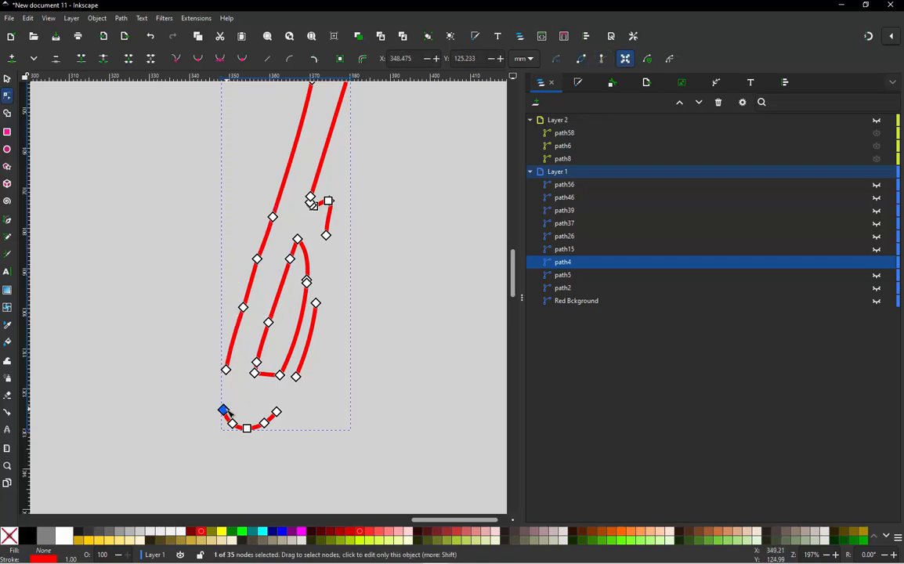
click(228, 370)
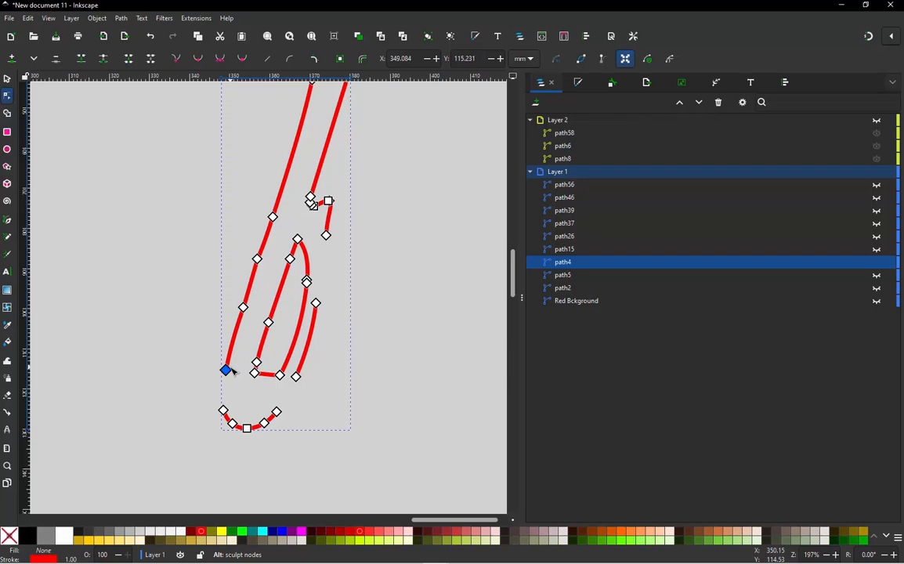
shift+click(224, 410)
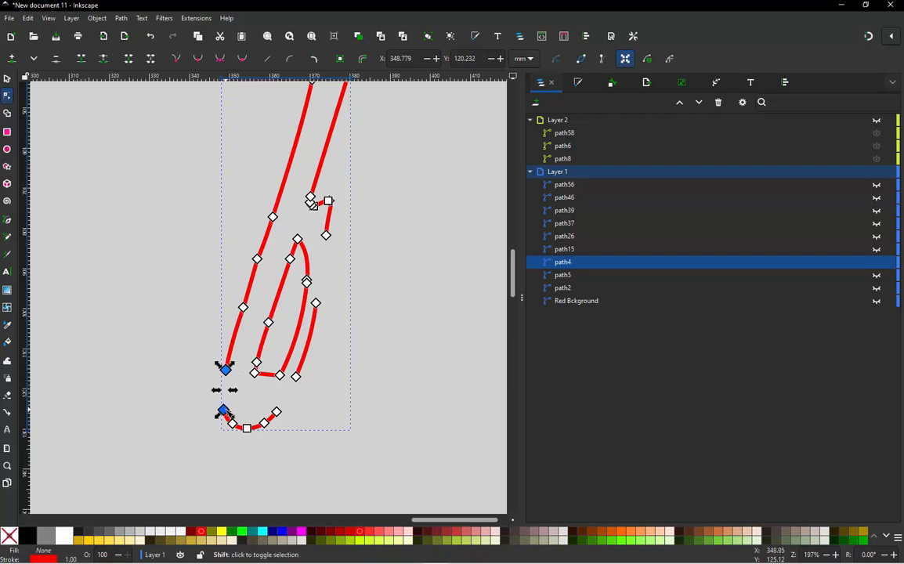
key(shift+j)
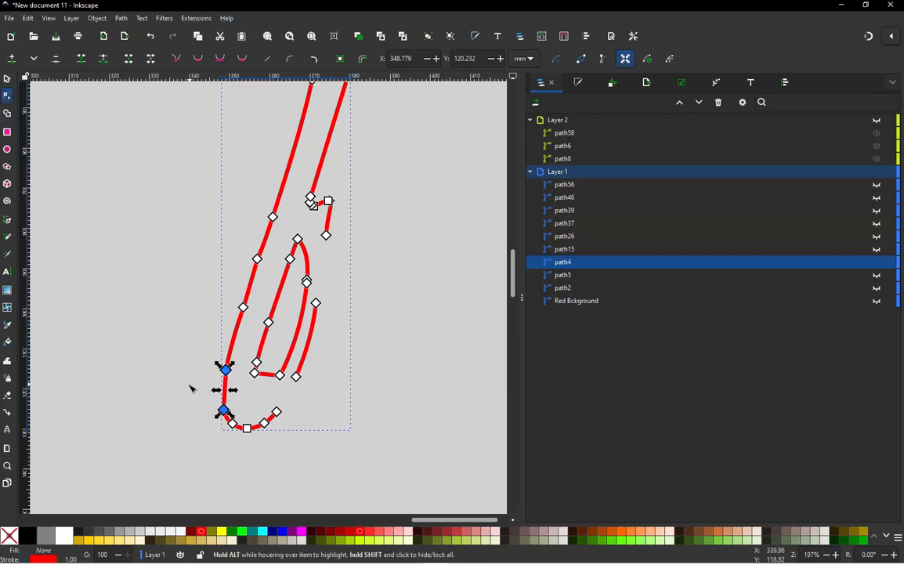
Close the outline's right side with segments from the bottom arc to the short right line and from that line to the notch end.
click(275, 411)
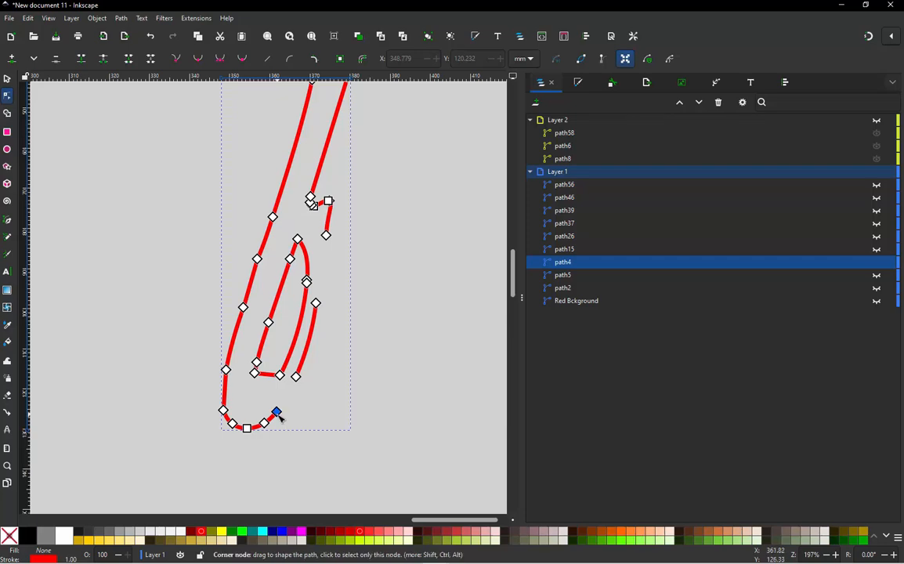
shift+click(296, 378)
click(297, 379)
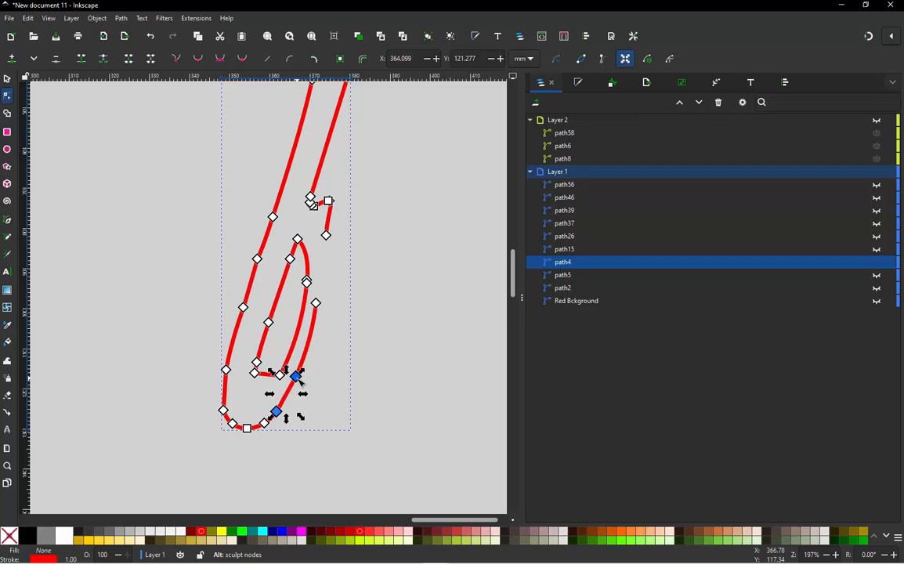
click(316, 303)
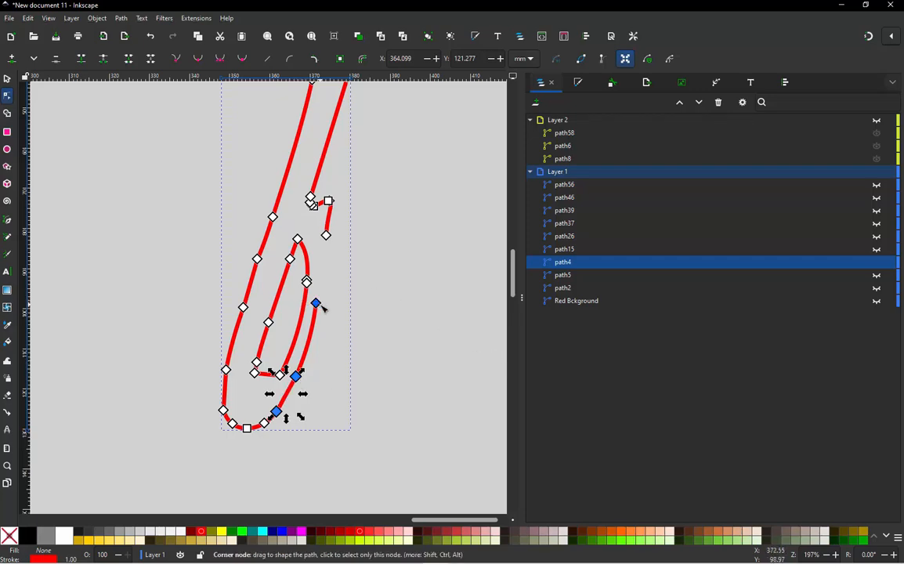
shift+click(326, 236)
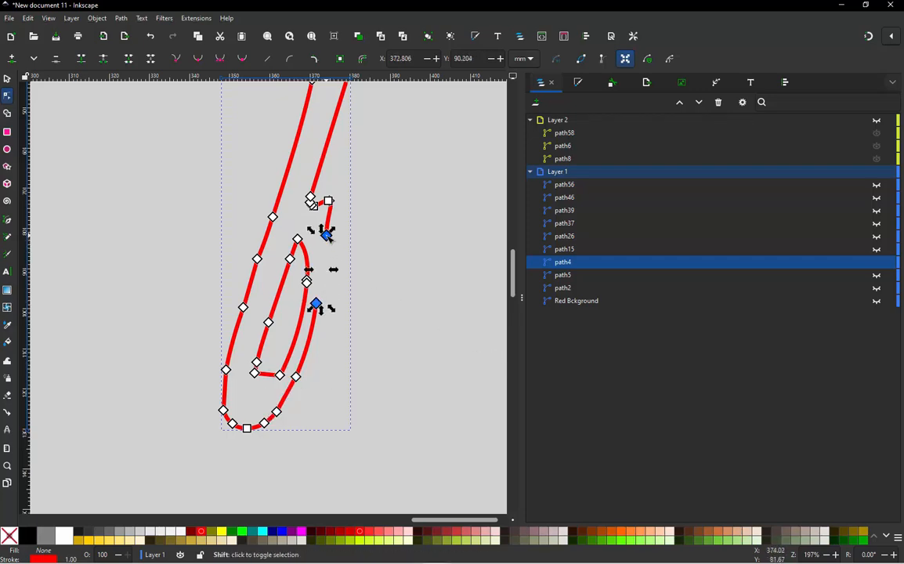
key(shift+l)
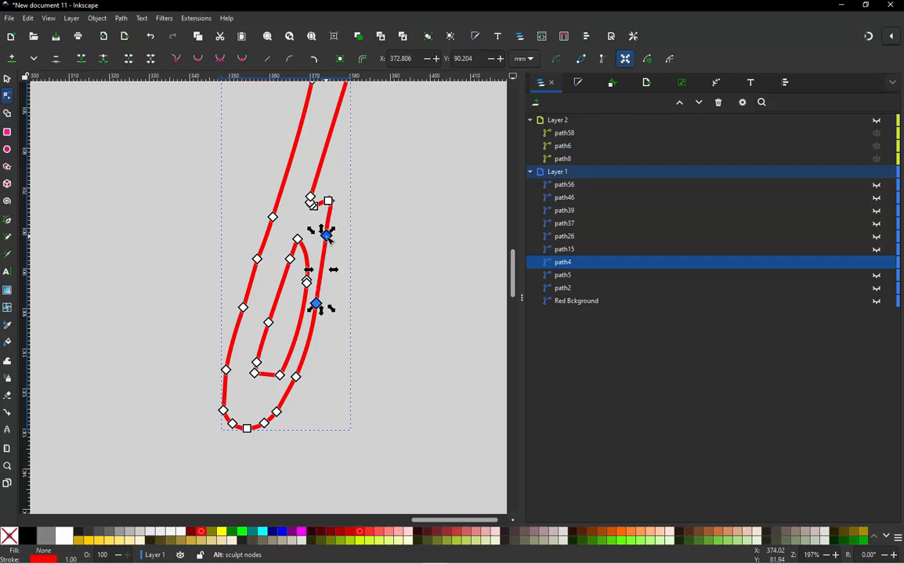
click(348, 224)
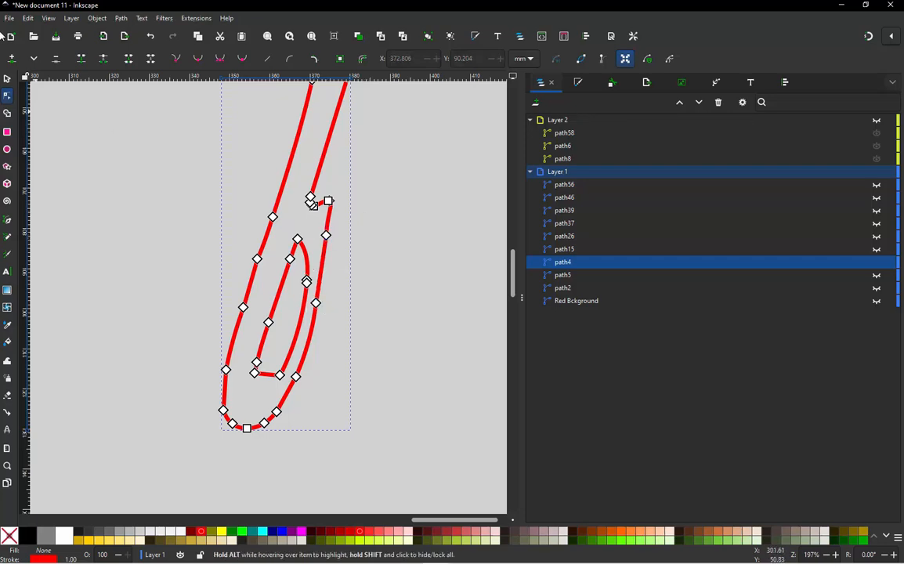
key(s)
click(276, 346)
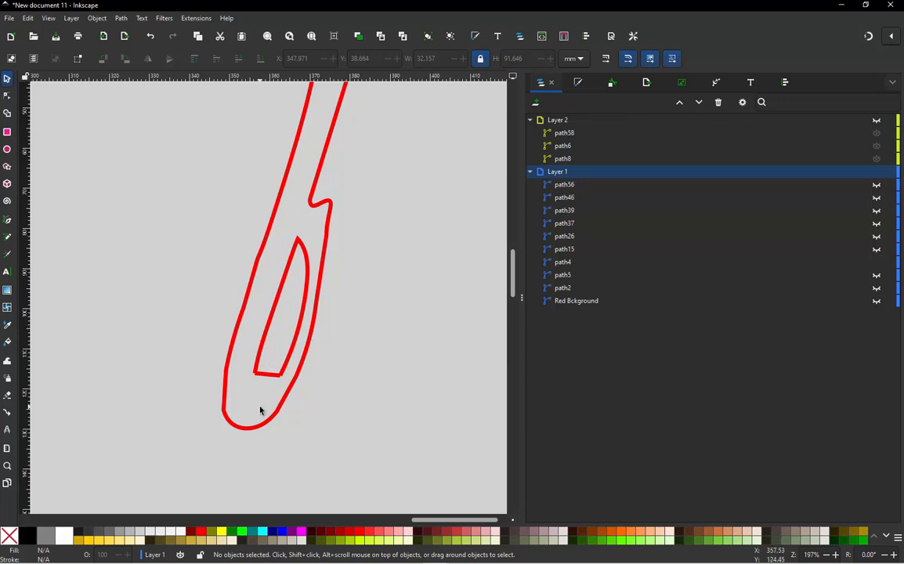
Add a node on the lower right curve of the outer outline and delete the two corner nodes below it to smooth the edge.
scroll(261, 411, up, 1)
click(306, 383)
key(n)
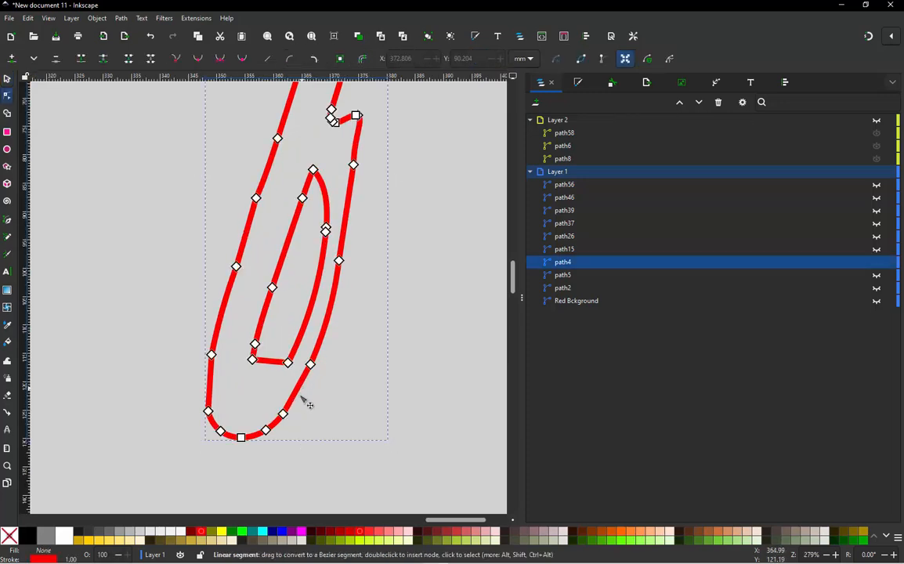
double_click(326, 321)
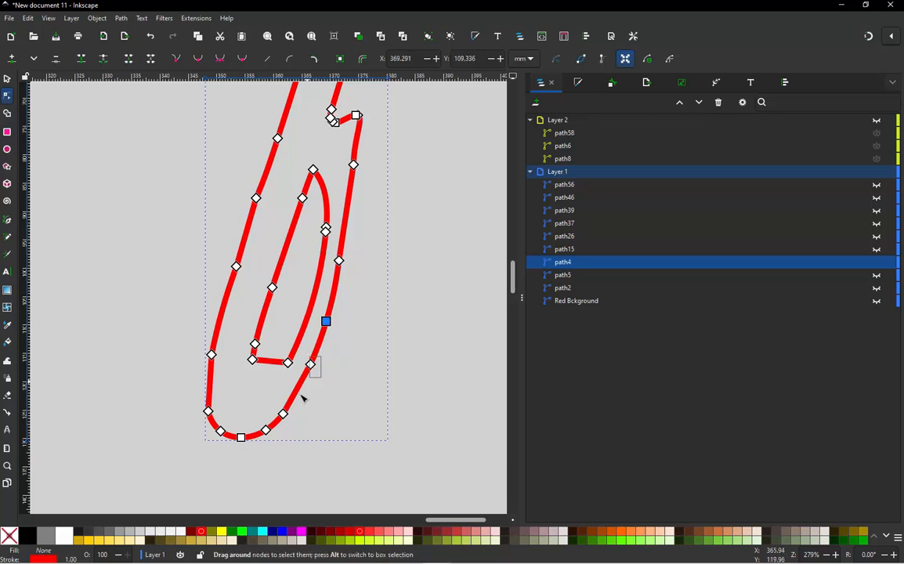
drag(302, 399, 305, 433)
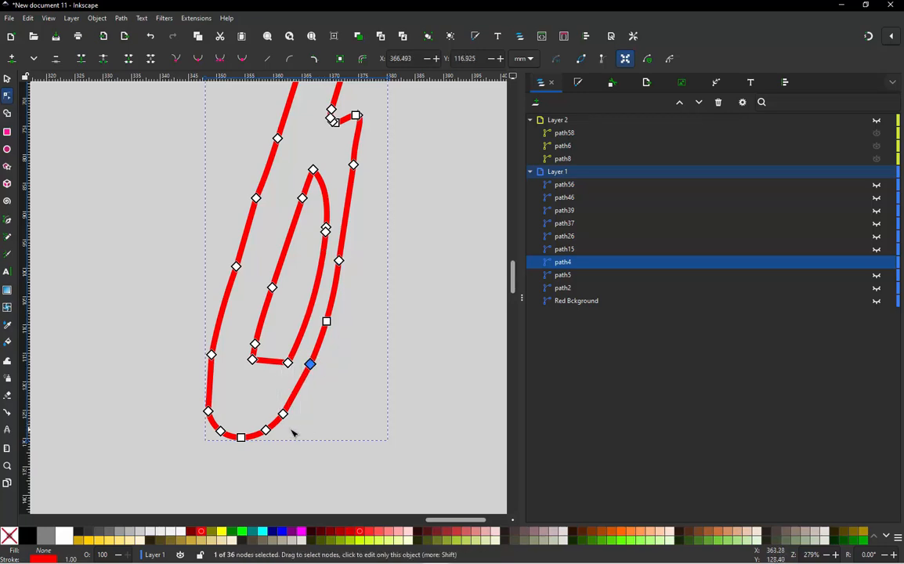
shift+click(283, 414)
shift+click(266, 430)
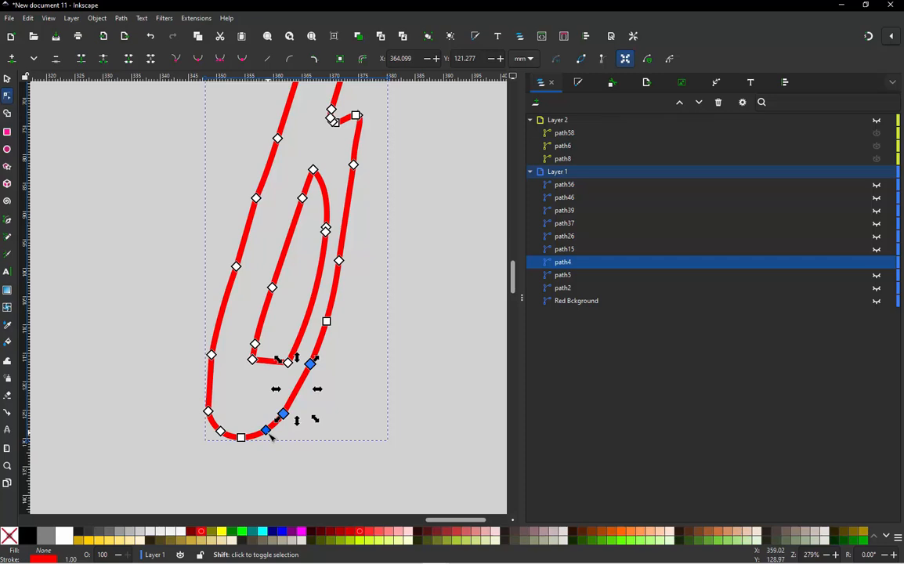
key(Delete)
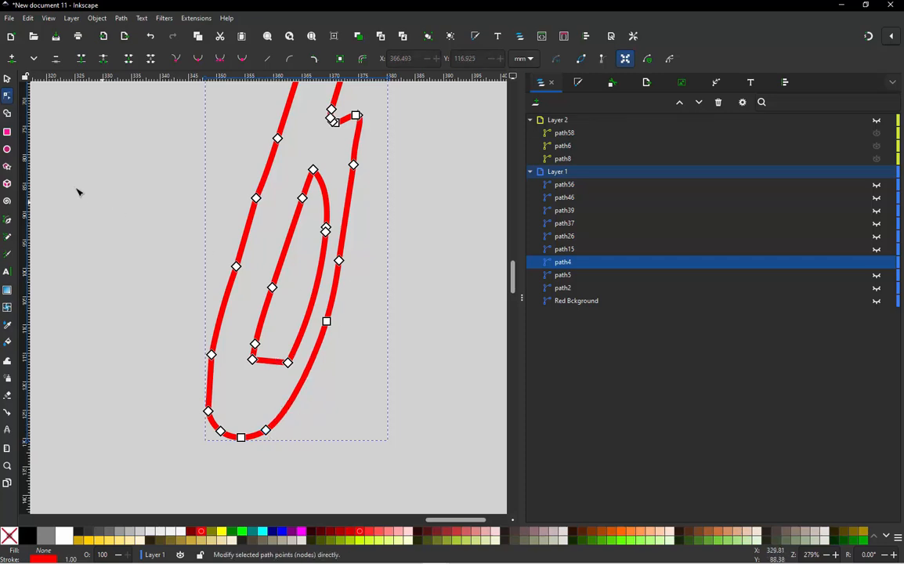
key(s)
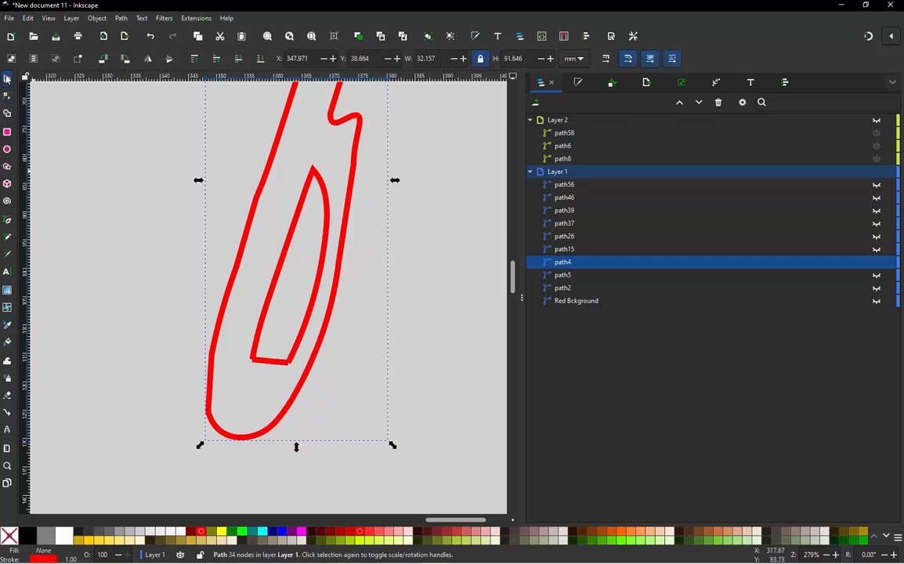
click(87, 264)
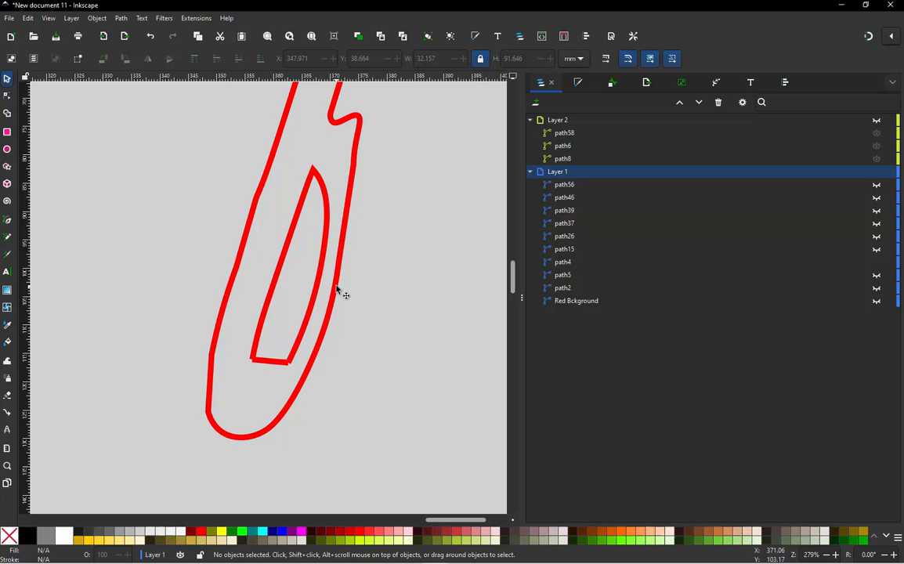
Try to smooth the outer outline's left edge by deleting its four nodes from mid-height down to the bottom arc.
double_click(227, 294)
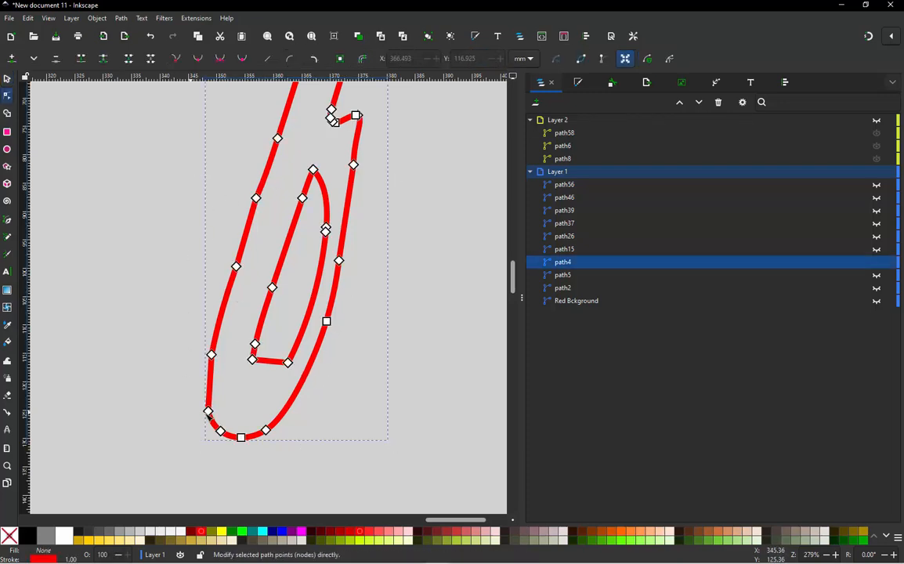
drag(186, 191, 266, 272)
drag(179, 340, 217, 368)
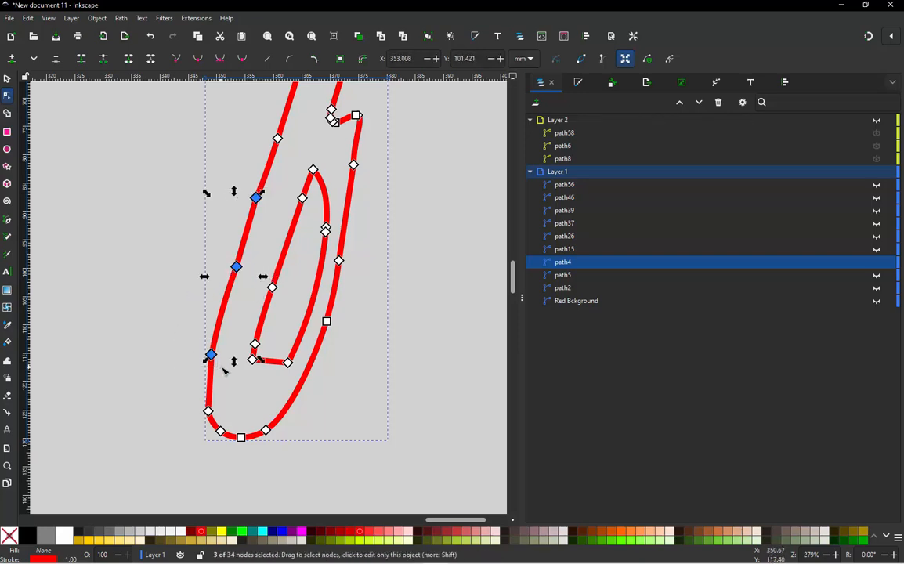
drag(185, 402, 228, 422)
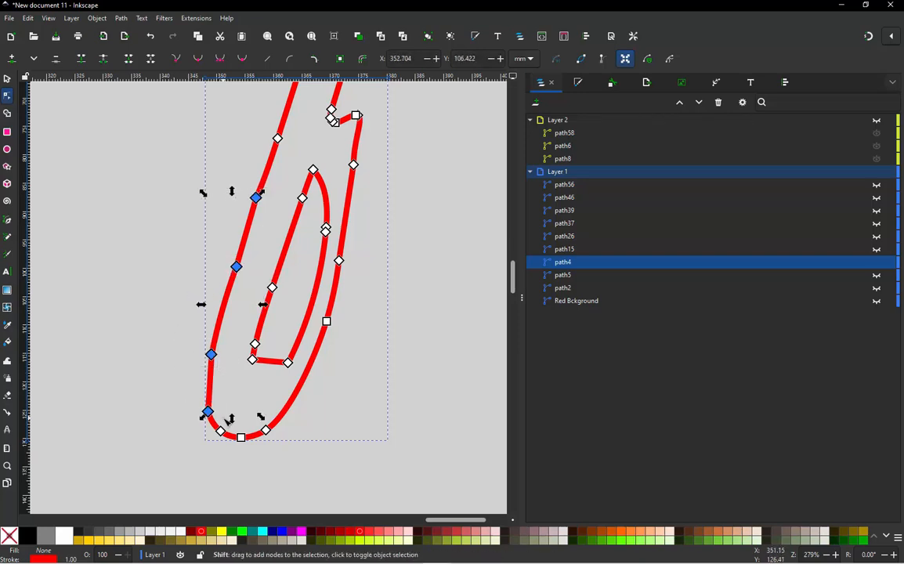
key(Delete)
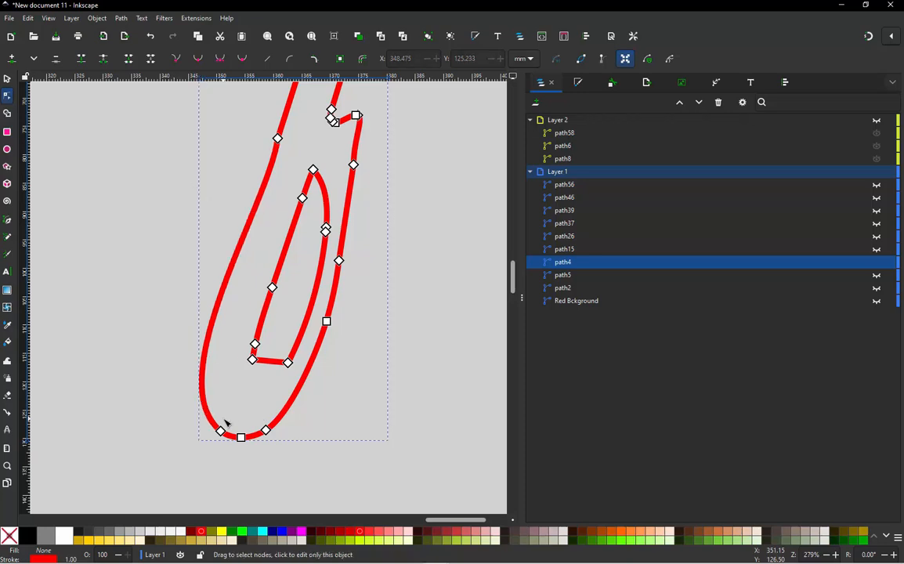
key(ctrl+z)
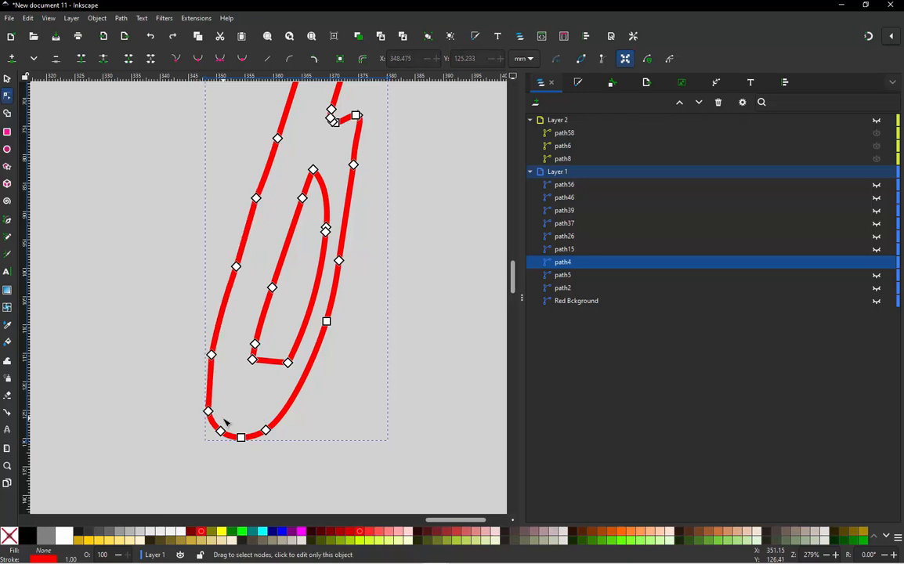
Delete the three middle nodes of the outer outline's left edge, keeping the node where it meets the bottom arc.
drag(170, 304, 213, 370)
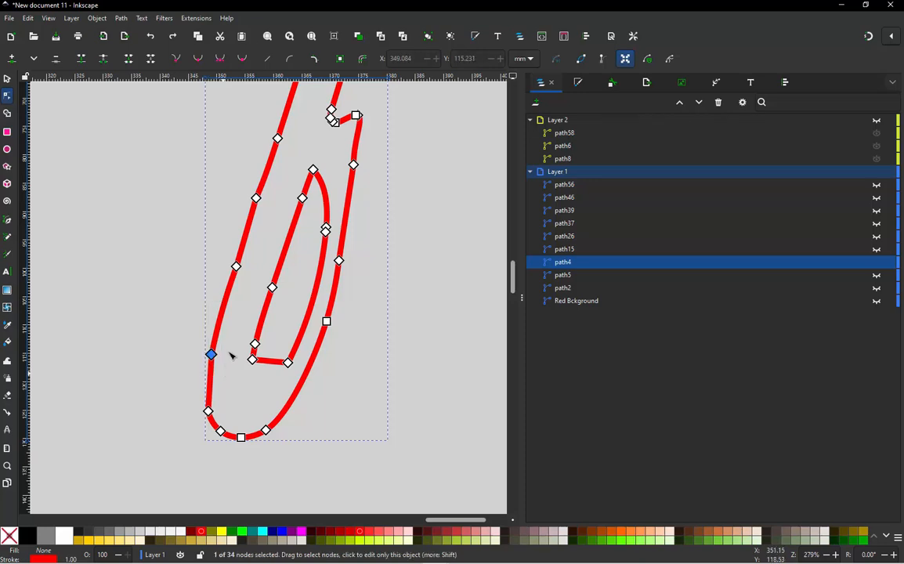
drag(200, 234, 246, 293)
drag(222, 182, 269, 213)
key(Delete)
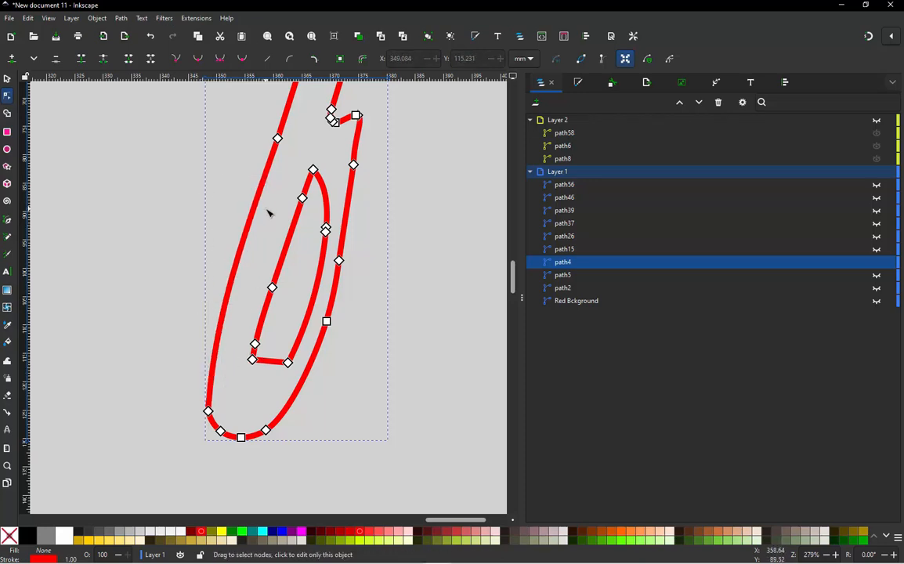
click(161, 333)
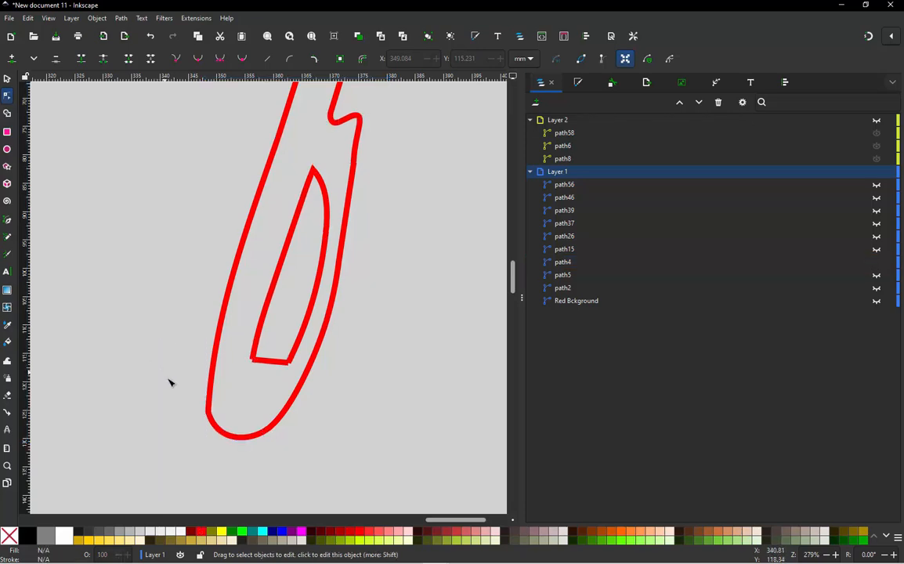
scroll(170, 379, down, 2)
scroll(213, 360, up, 1)
scroll(218, 365, down, 1)
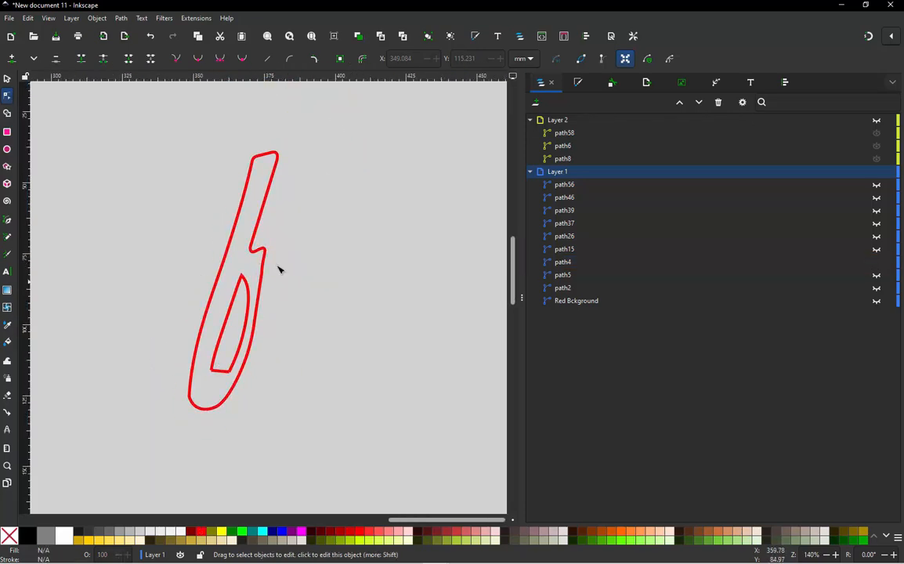
Try to shape the inner outline's short bottom edge with an added middle node, and restore the straight segment.
scroll(251, 316, up, 3)
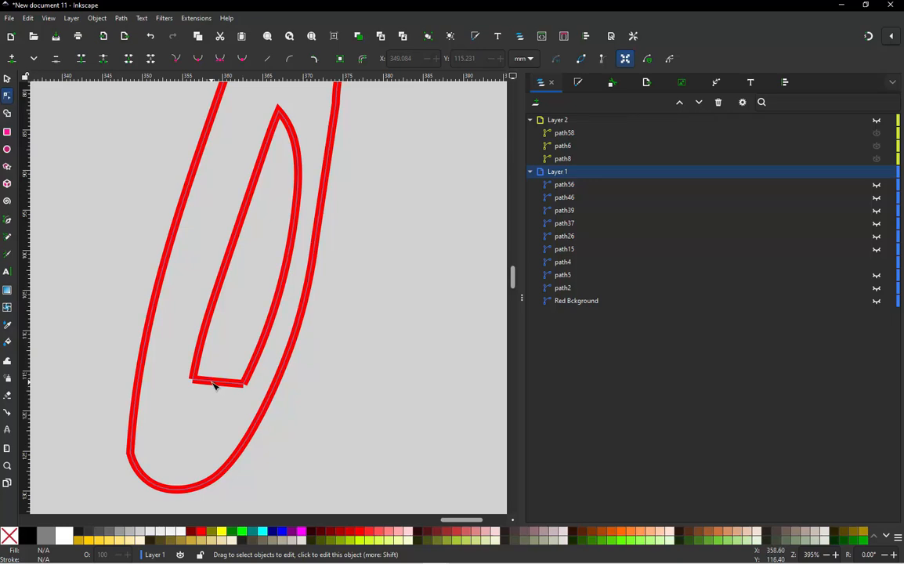
click(214, 386)
double_click(212, 383)
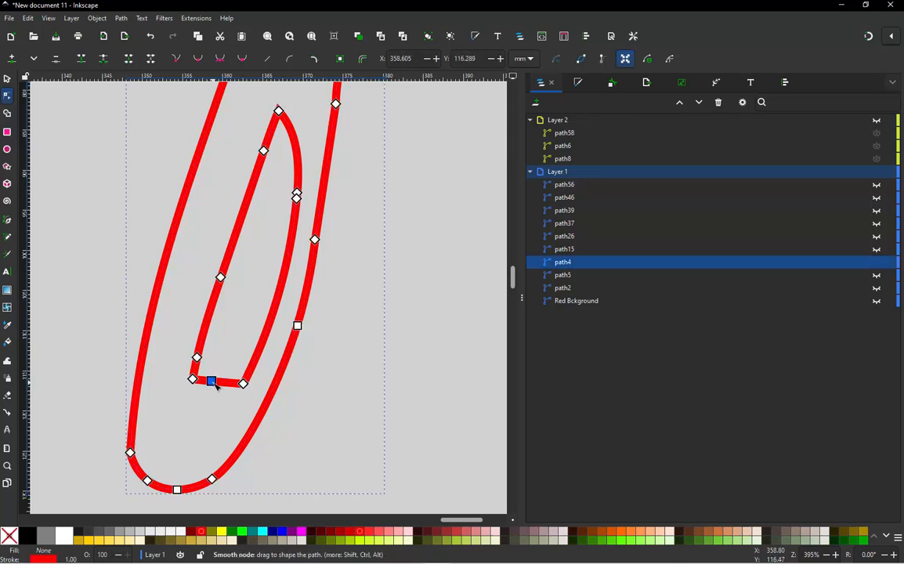
mouse_move(215, 383)
mouse_down()
mouse_move(210, 416)
mouse_move(211, 400)
mouse_up()
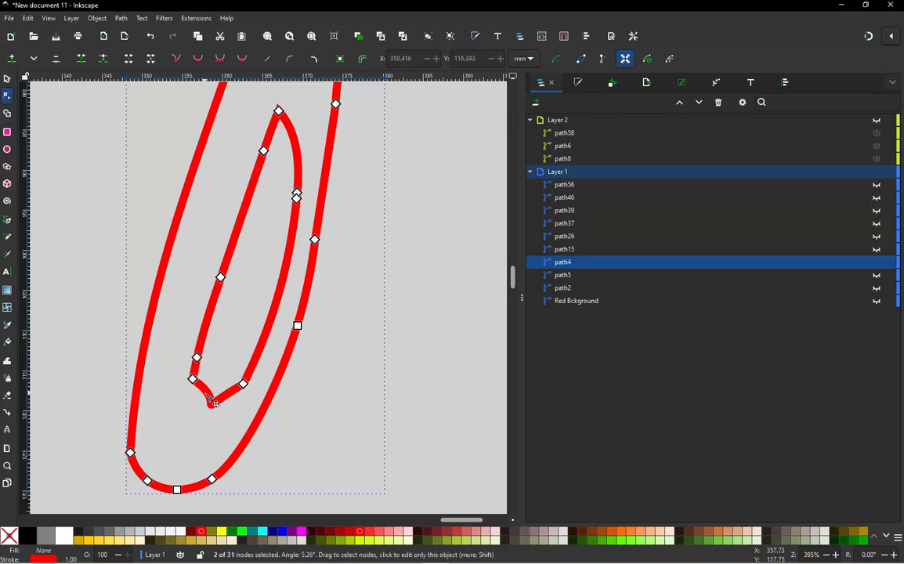
click(206, 393)
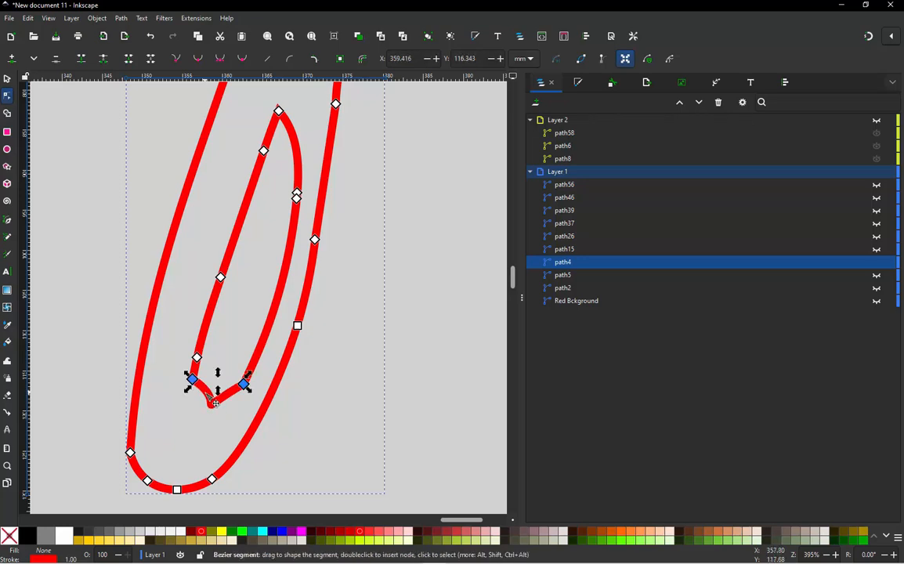
key(shift+l)
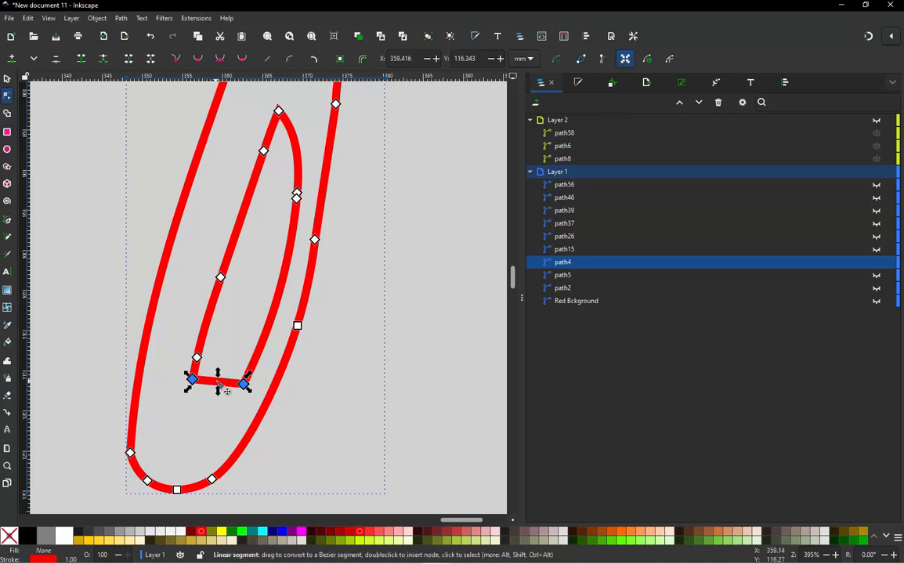
Bend the inner outline's bottom edge downward into a rounded curve and adjust both of its Bezier handles.
drag(221, 388, 200, 435)
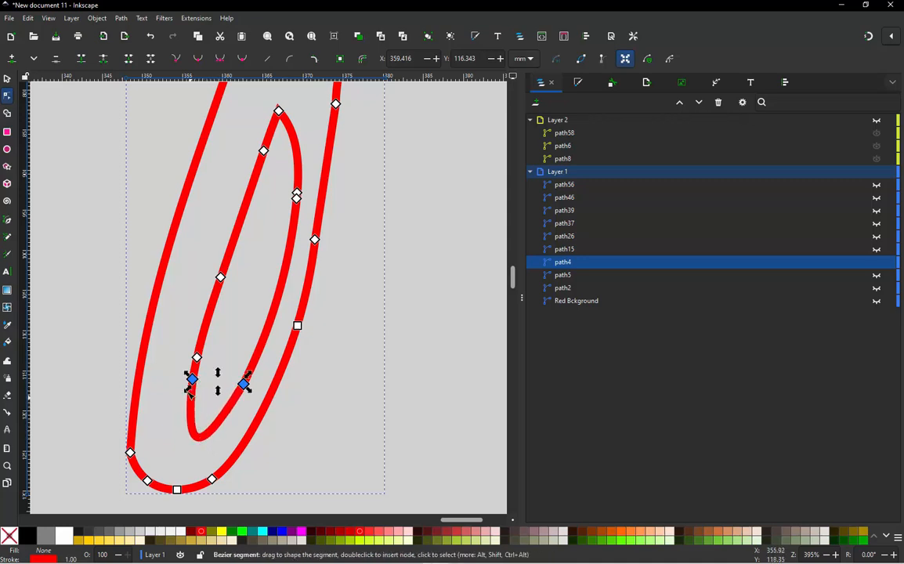
click(602, 60)
drag(181, 471, 165, 464)
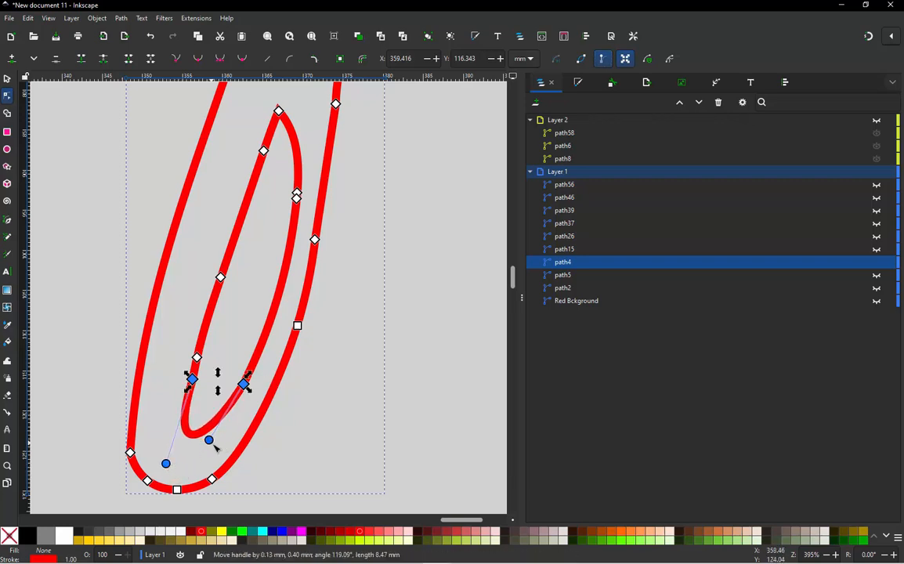
drag(210, 441, 219, 453)
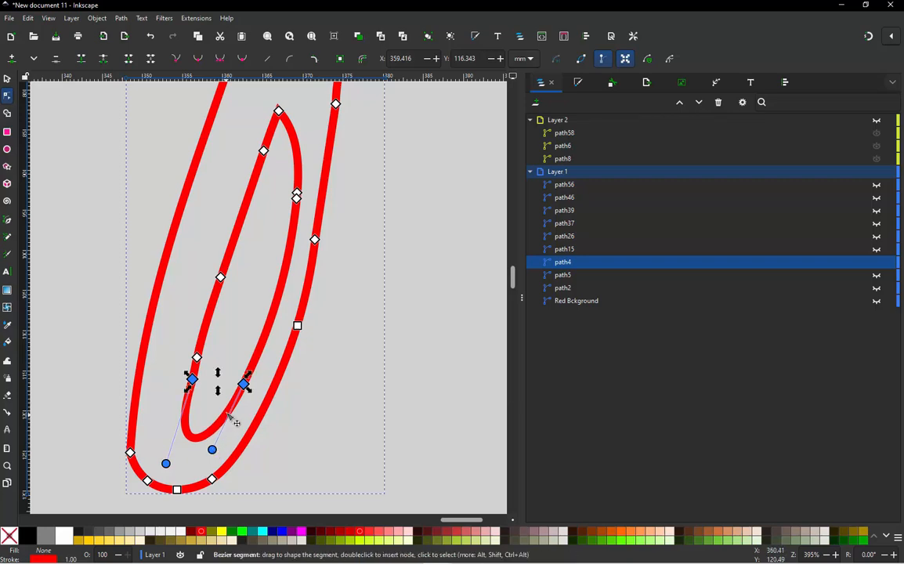
scroll(251, 282, down, 3)
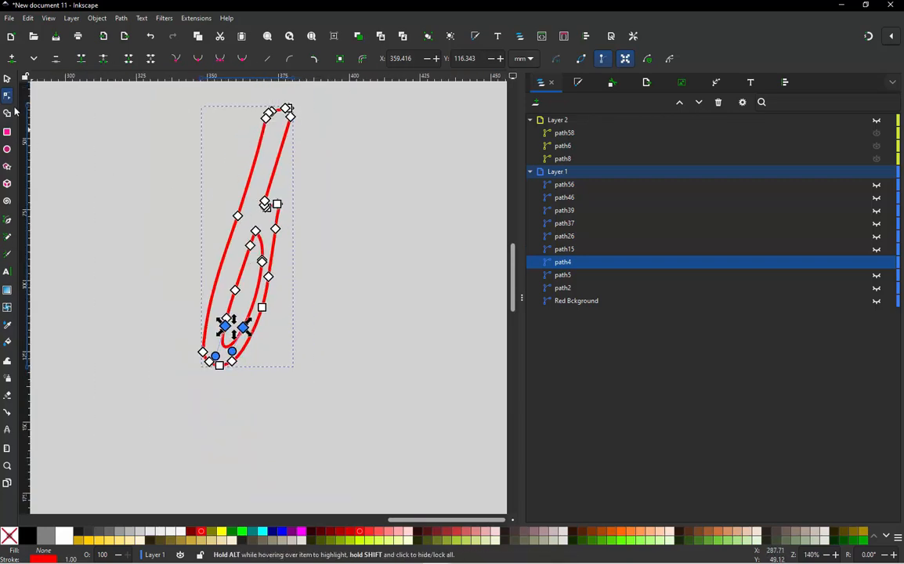
click(6, 78)
click(98, 169)
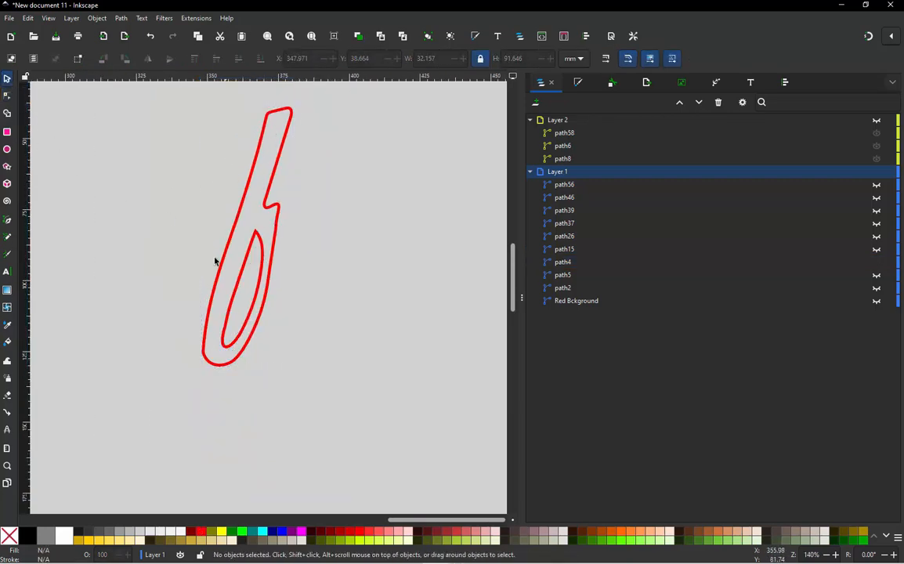
Break the path at the node above the notch and at the inner outline's pointed top node.
scroll(263, 213, up, 3)
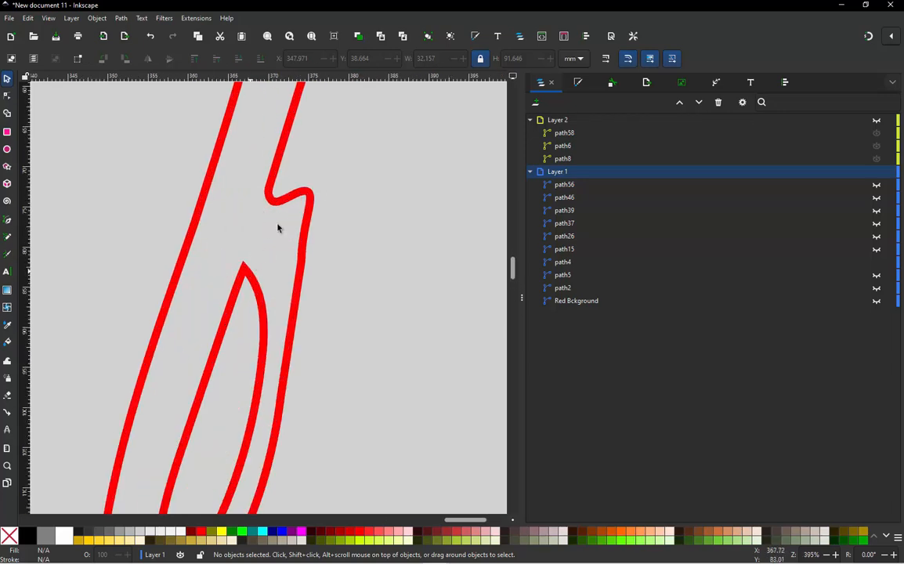
double_click(271, 192)
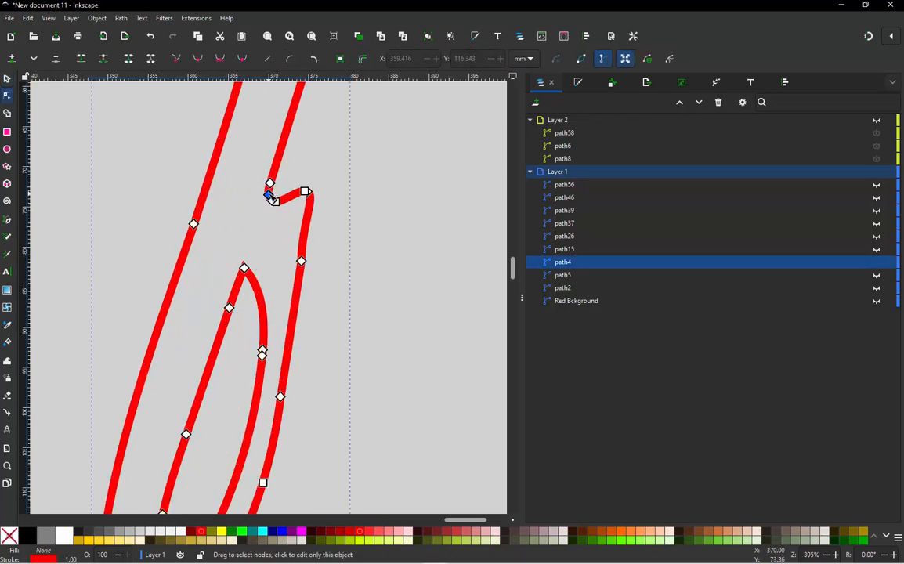
scroll(271, 189, up, 2)
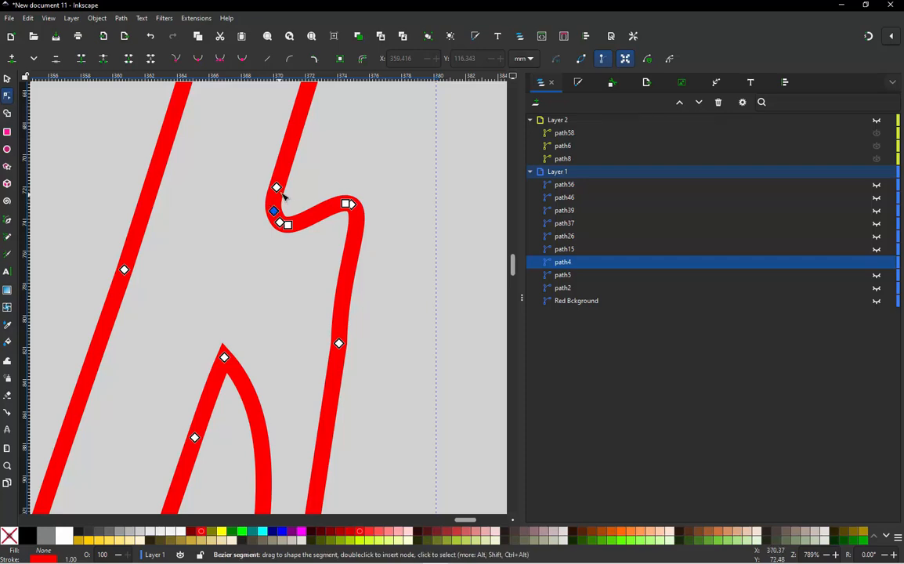
shift+click(225, 358)
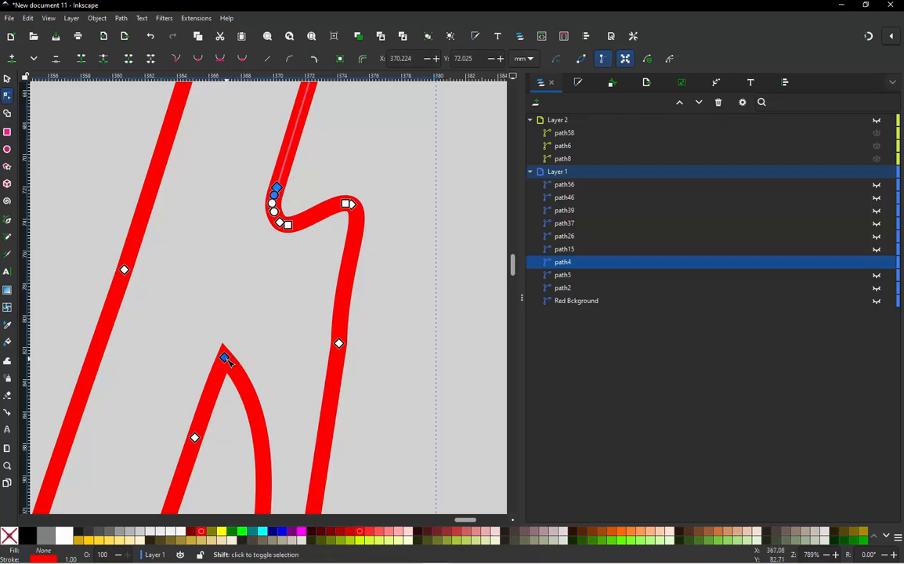
key(shift+b)
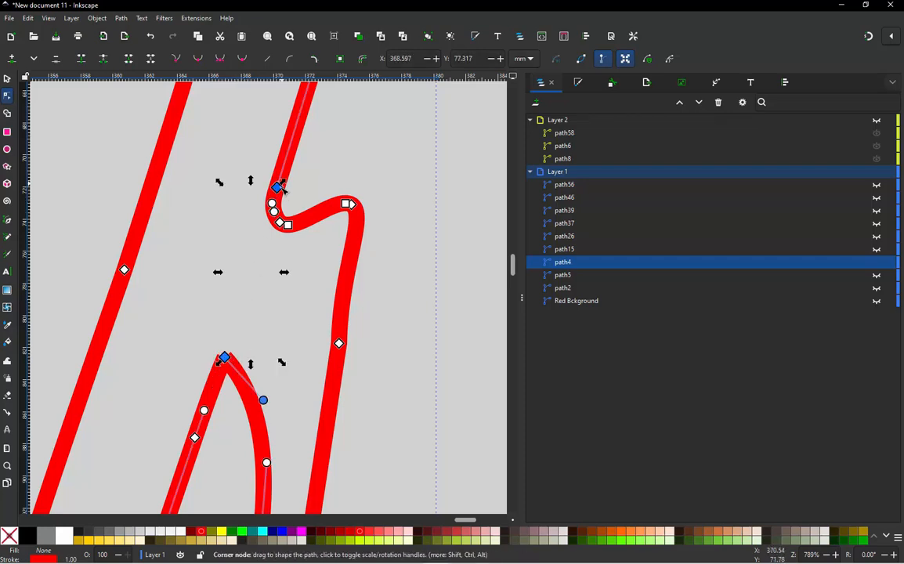
Examine the outline's rounded upper end, its corner nodes, the notch and the long edges.
scroll(274, 203, down, 4)
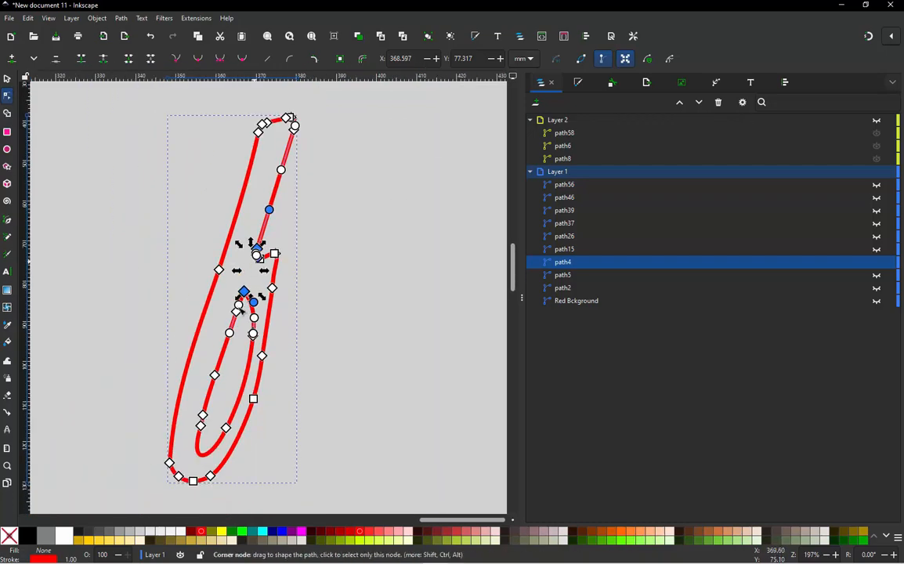
scroll(284, 110, up, 6)
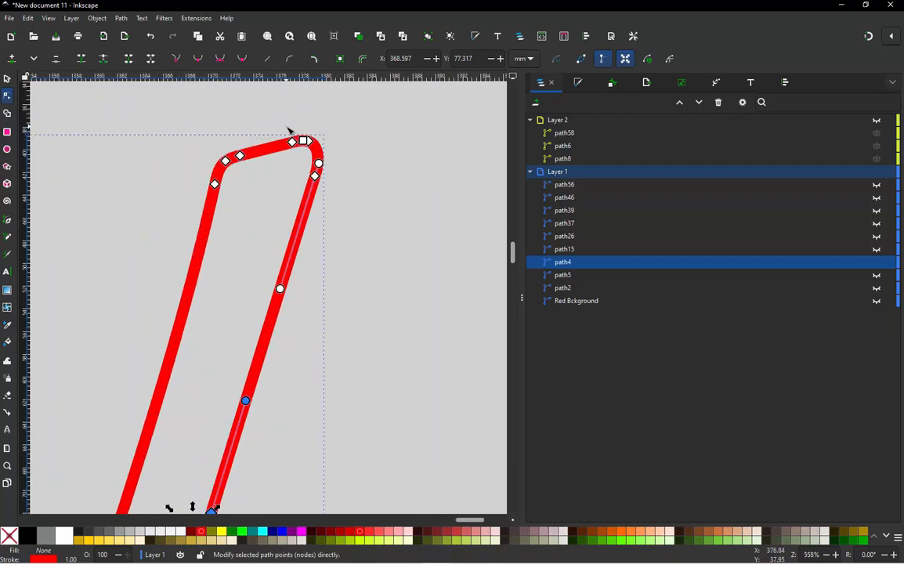
scroll(306, 128, up, 1)
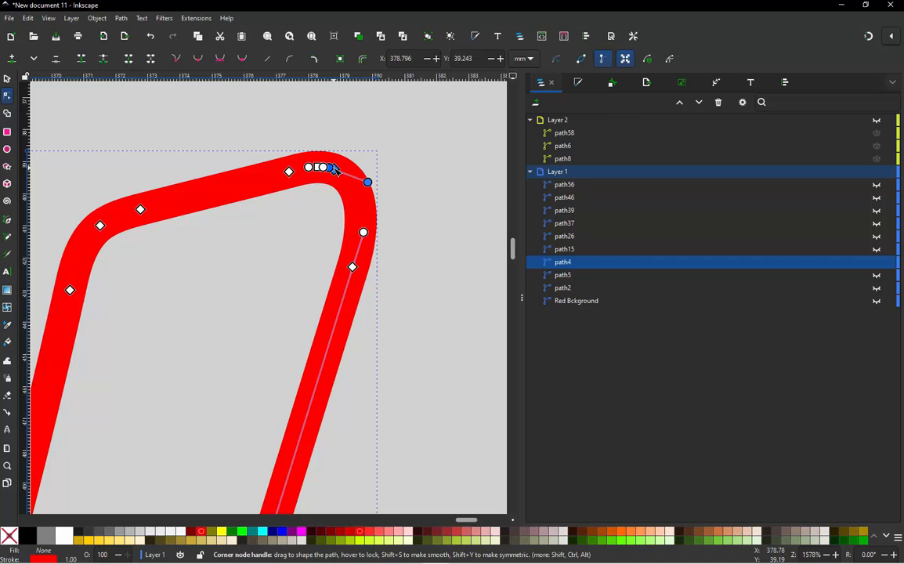
scroll(333, 168, down, 5)
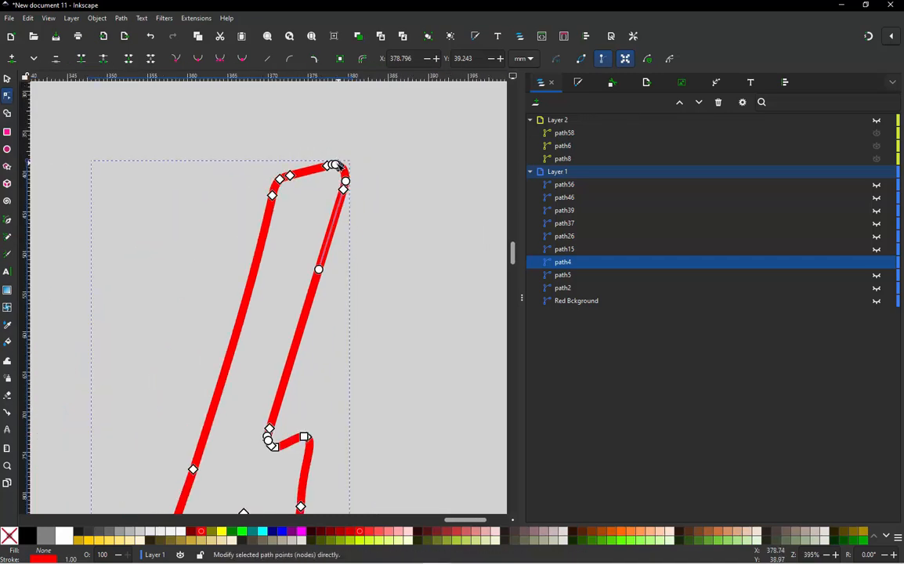
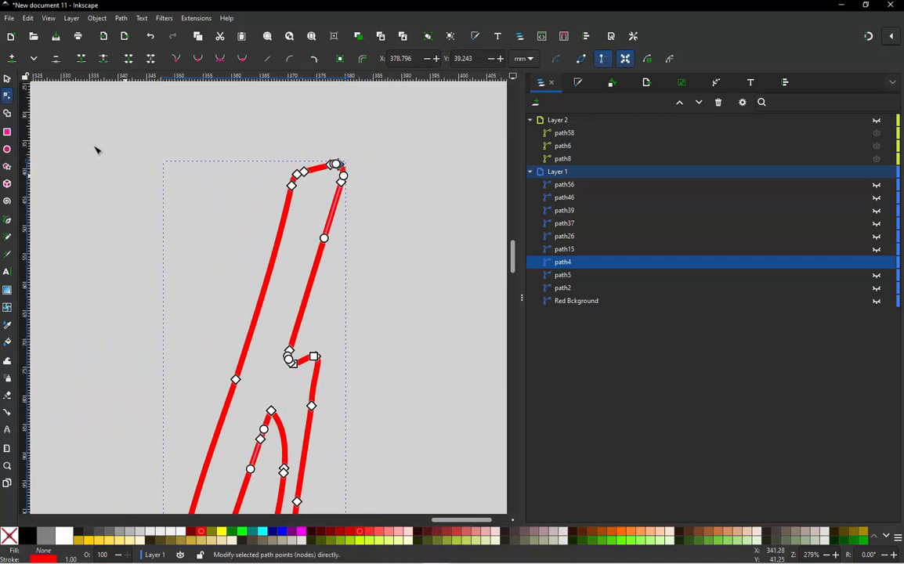
click(9, 79)
click(139, 187)
scroll(312, 232, down, 3)
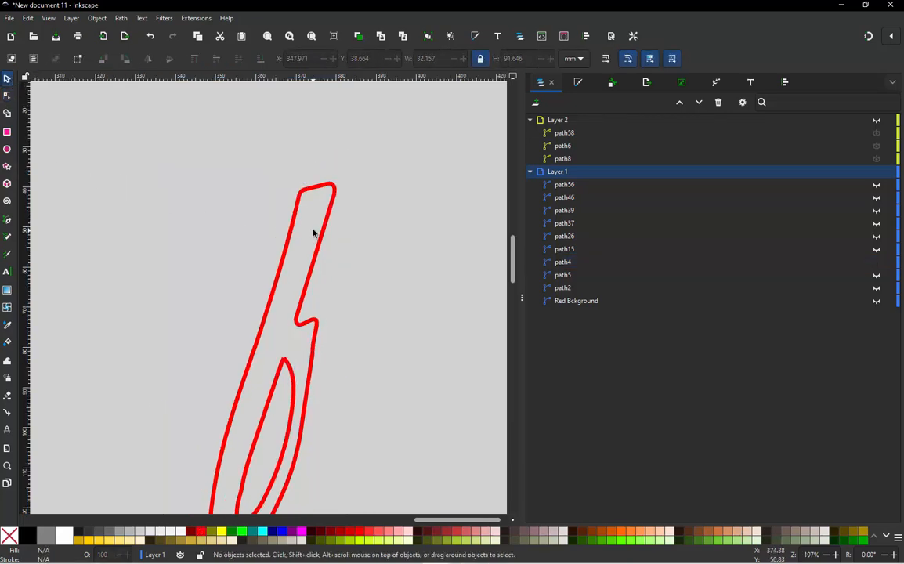
scroll(302, 311, up, 2)
scroll(317, 256, up, 3)
scroll(333, 173, down, 3)
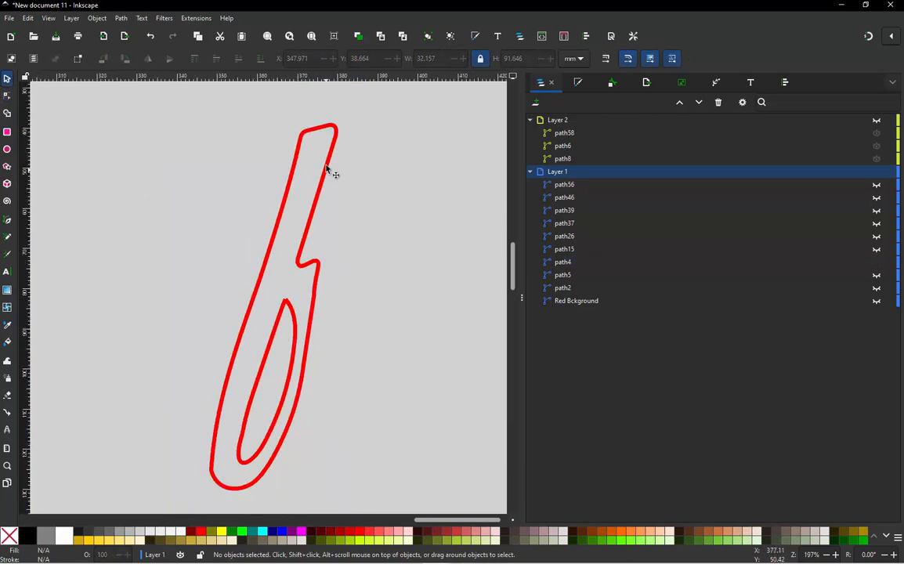
scroll(313, 185, up, 3)
scroll(308, 212, down, 3)
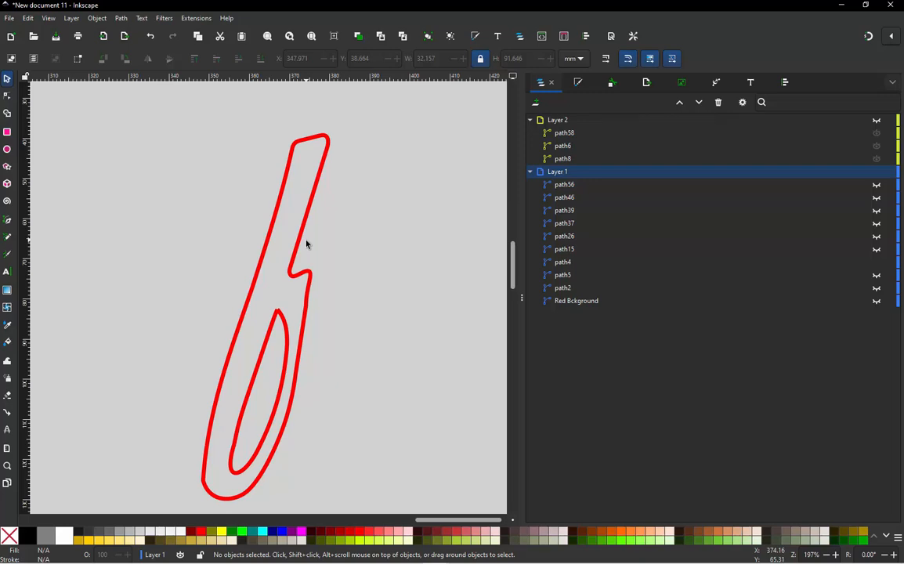
scroll(305, 275, up, 2)
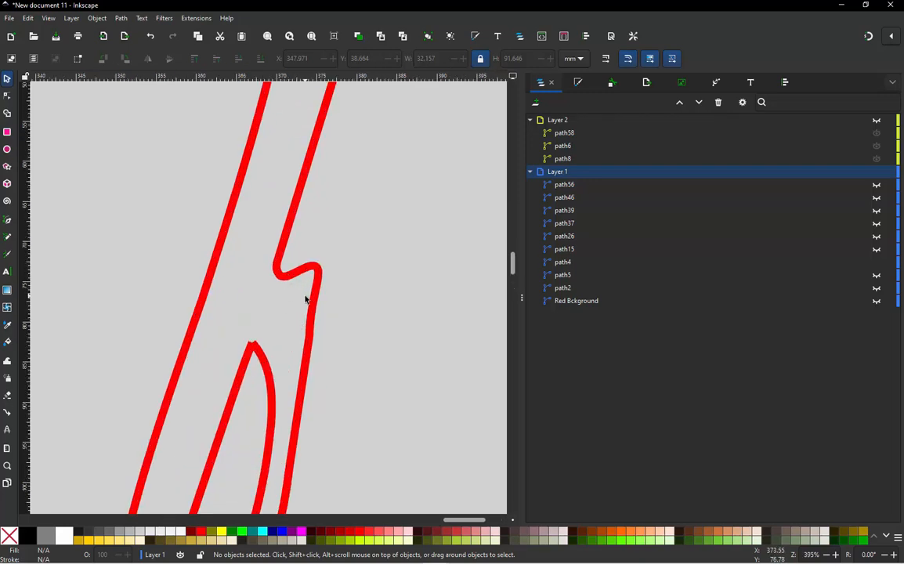
Draw two straight lines about 12 mm long across the neck, one below the rounded upper end and one just above the notch.
scroll(306, 299, down, 3)
scroll(304, 210, up, 2)
key(b)
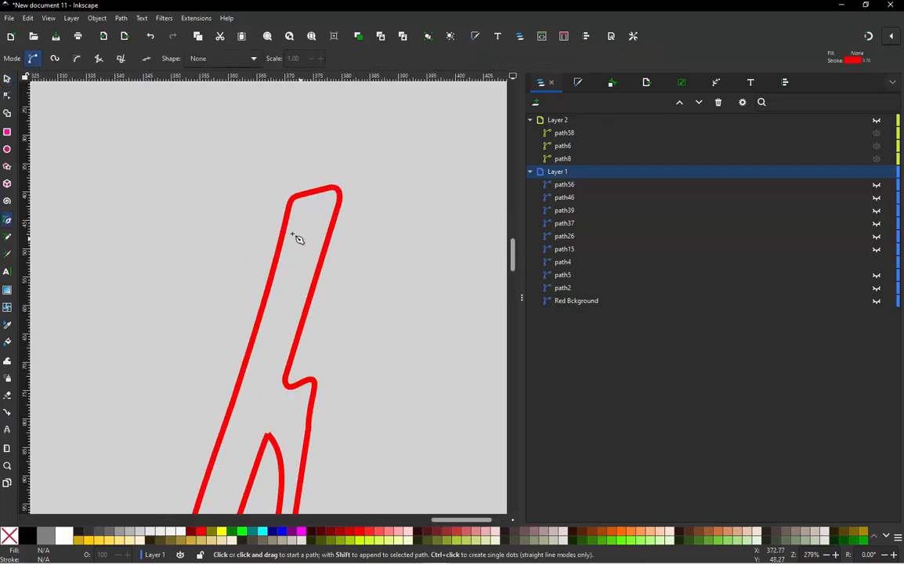
click(277, 213)
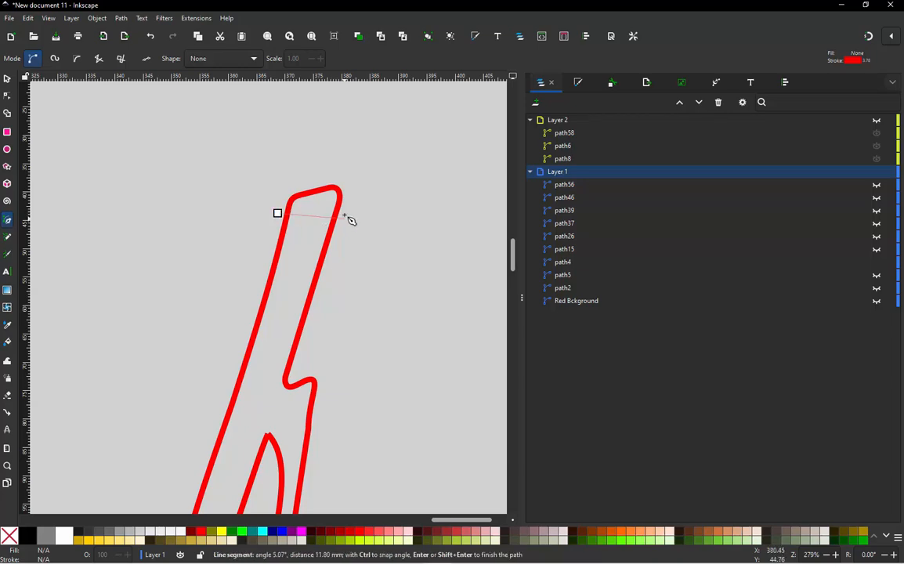
double_click(344, 210)
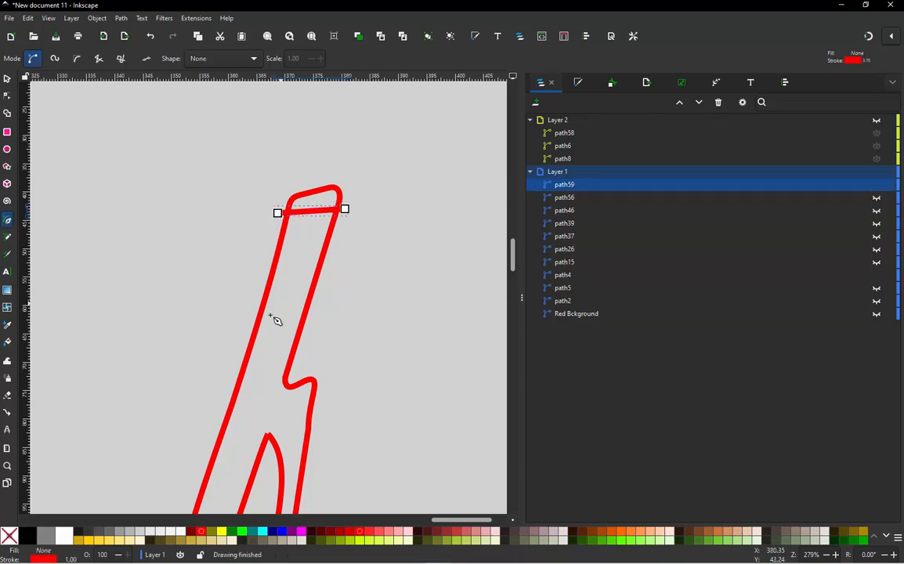
click(231, 362)
double_click(299, 365)
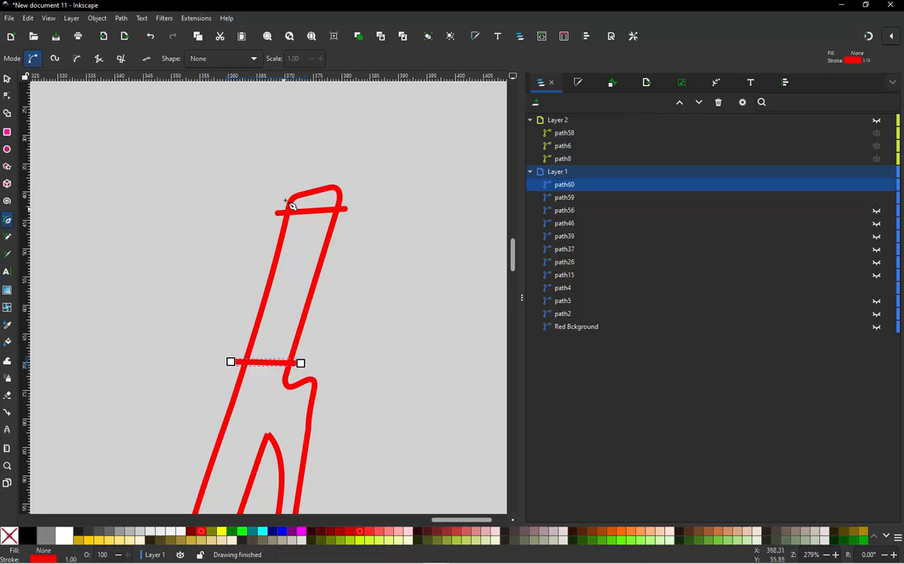
Draw two lines across the strip between the outer and inner outlines' left edges, near the inner top and about midway down.
scroll(269, 323, down, 2)
scroll(252, 339, up, 2)
scroll(287, 357, up, 1)
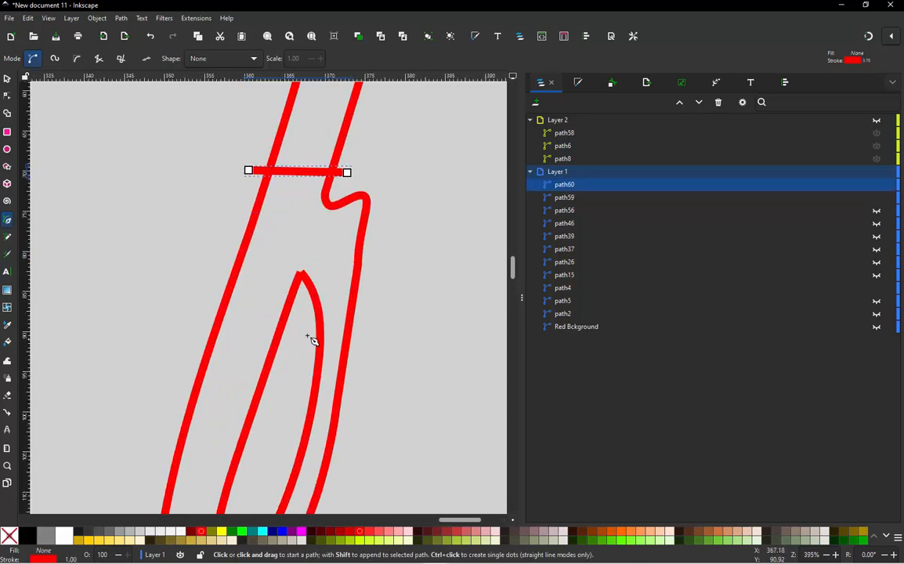
click(305, 314)
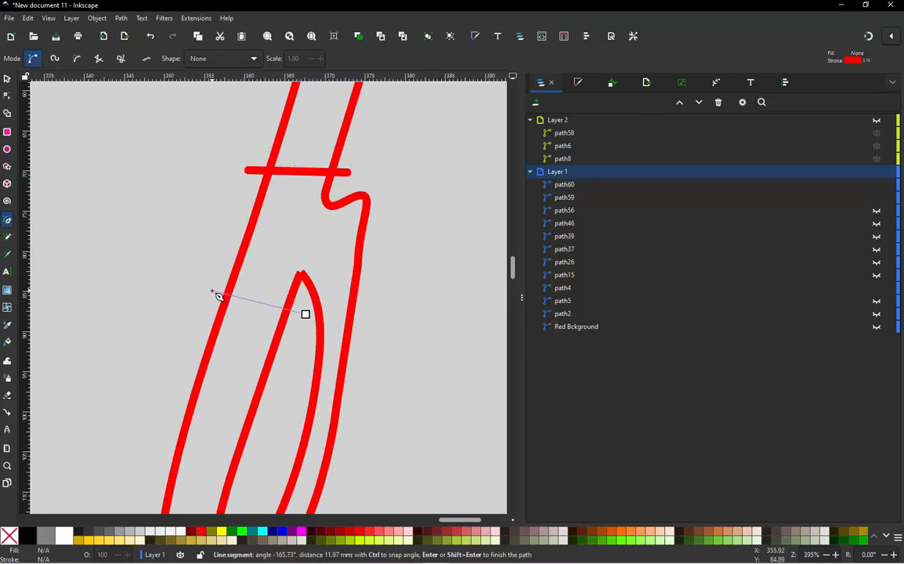
double_click(211, 293)
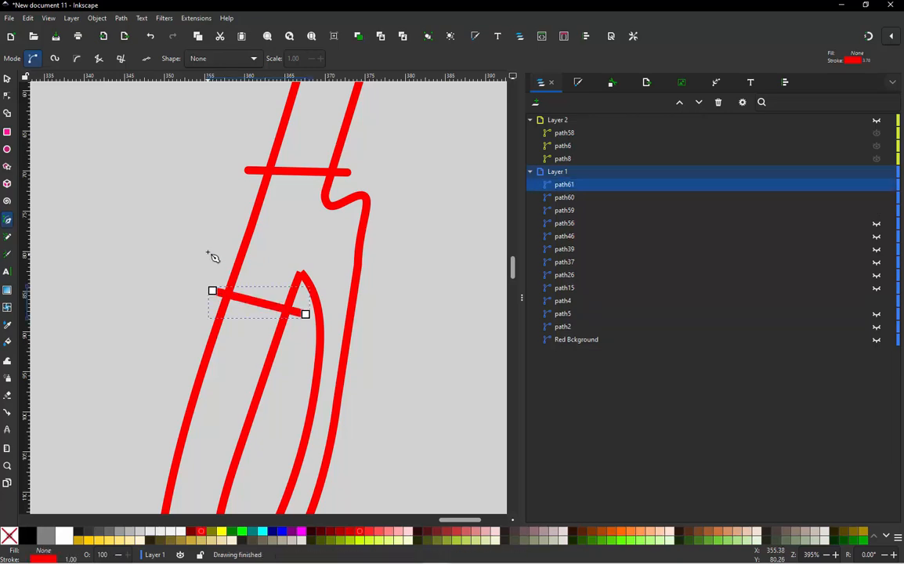
scroll(186, 308, down, 2)
scroll(183, 347, up, 1)
click(212, 312)
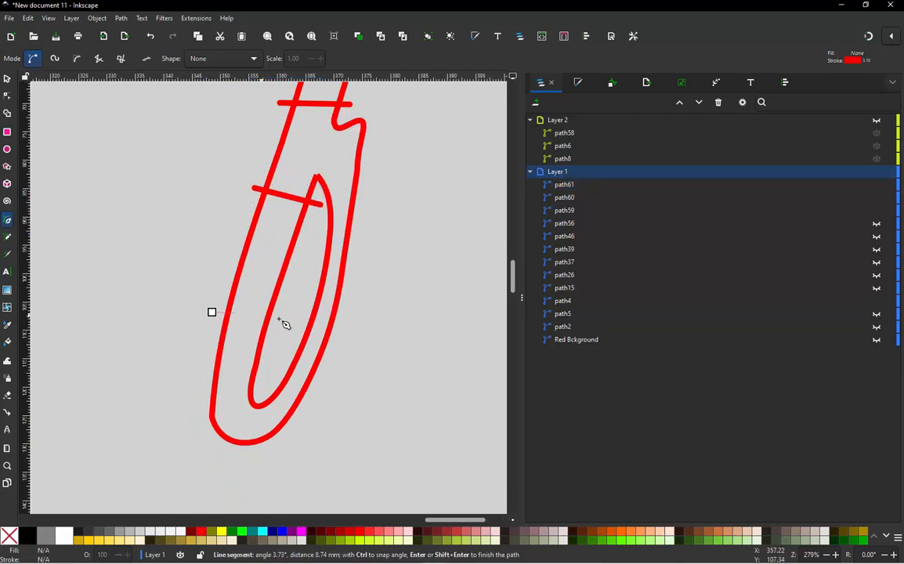
double_click(278, 321)
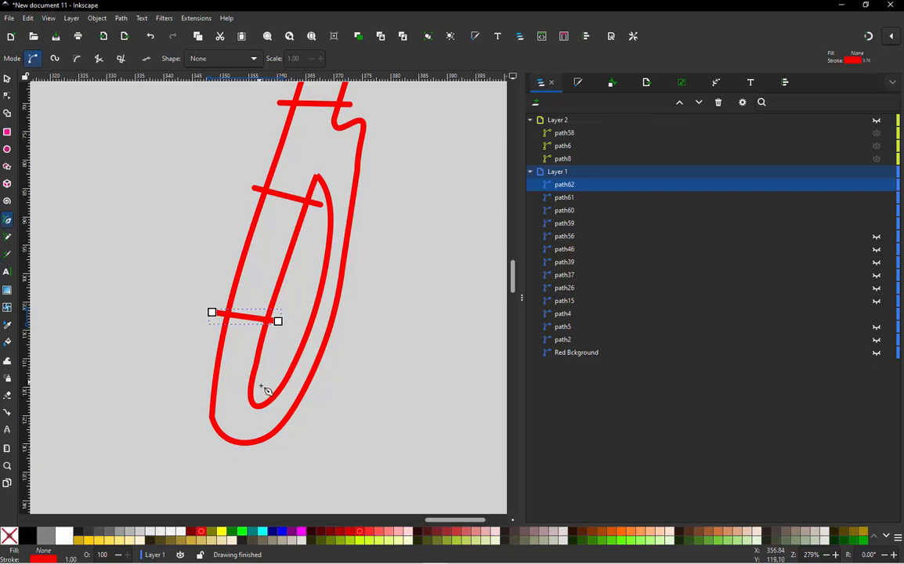
Draw three lines across the strip around the inner outline's rounded bottom: through the bottom, the lower left side and the lower right side.
click(261, 388)
double_click(241, 466)
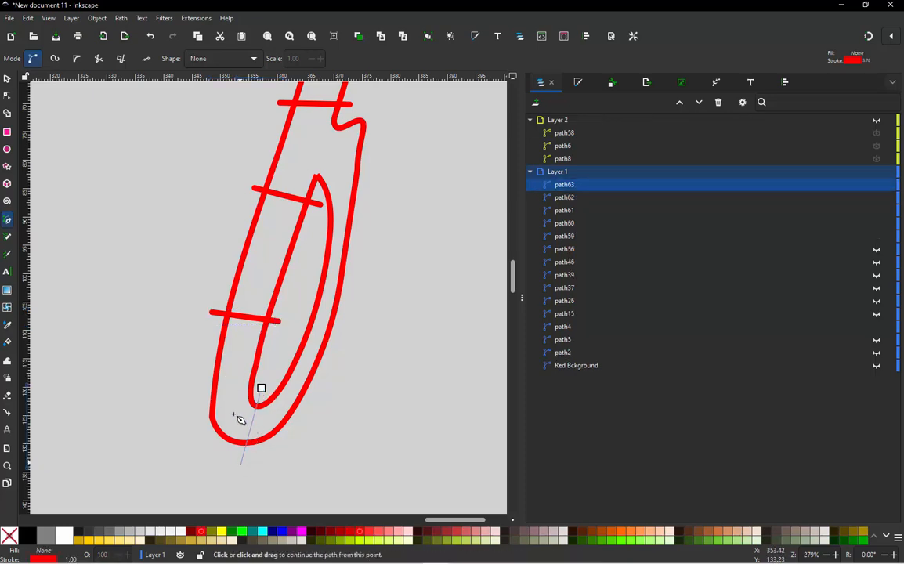
scroll(232, 412, up, 2)
click(169, 369)
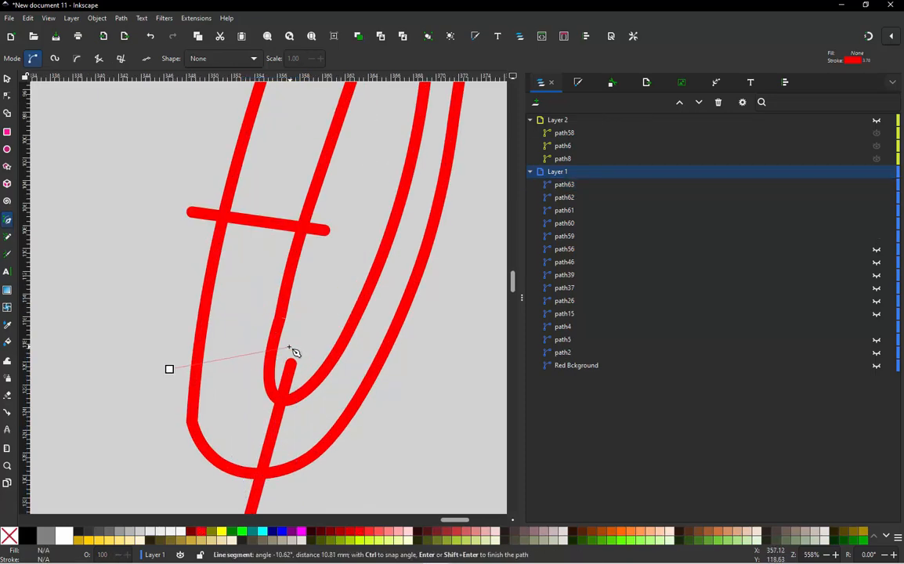
double_click(288, 347)
click(320, 332)
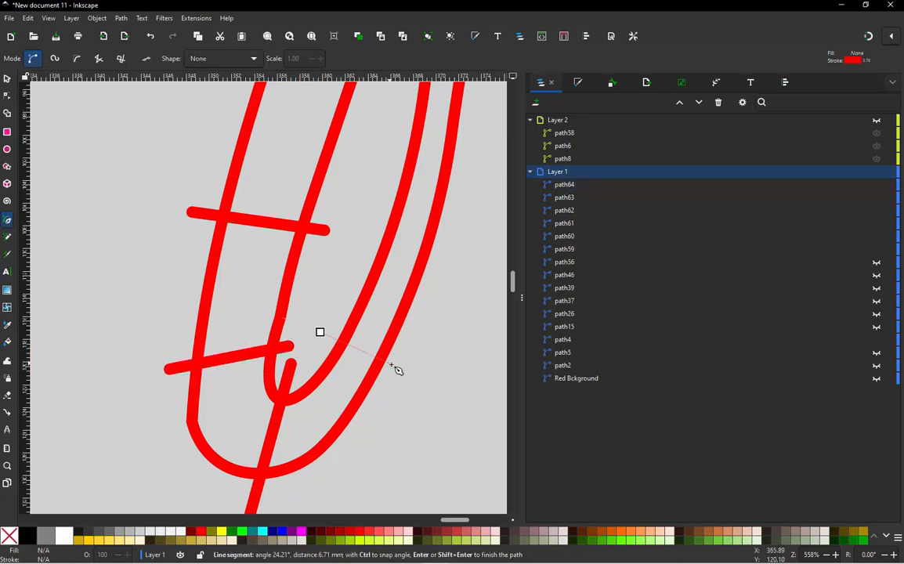
double_click(395, 366)
Draw a short line across the narrow strip between the inner and outer outlines' right edges, below the inner top.
scroll(264, 394, down, 2)
scroll(337, 262, up, 1)
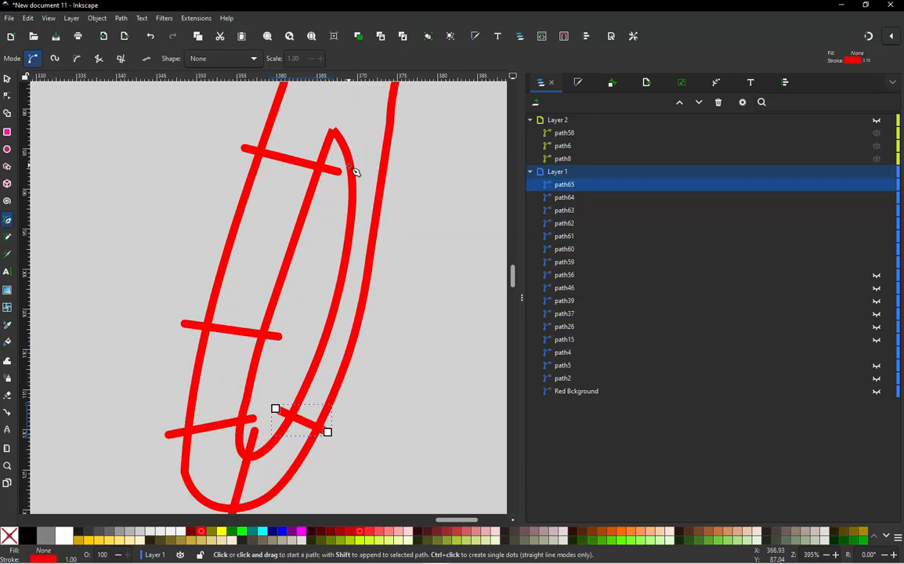
scroll(261, 355, down, 1)
scroll(324, 235, up, 1)
click(304, 276)
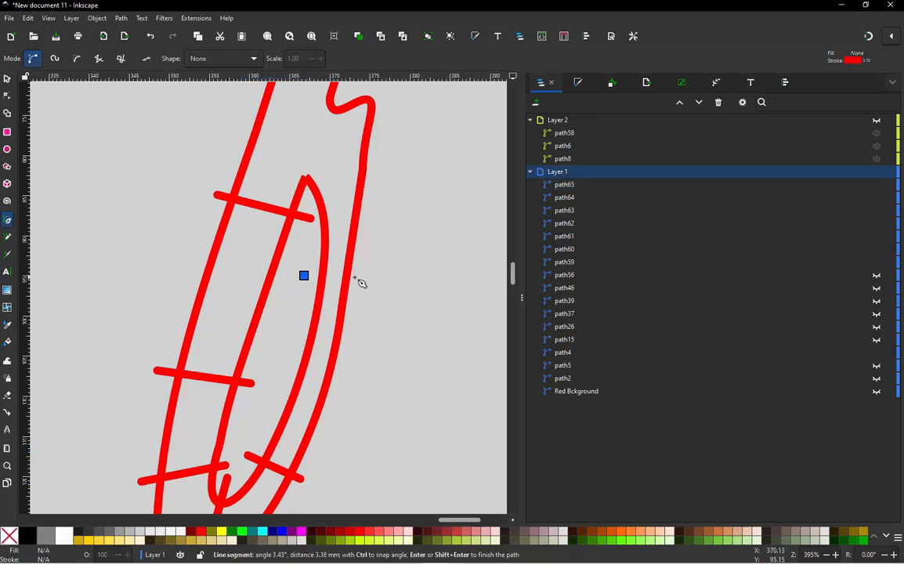
double_click(364, 275)
Draw a diagonal line from inside the inner outline's top through the notch corner, and a horizontal line across the right strip below it.
scroll(289, 270, down, 1)
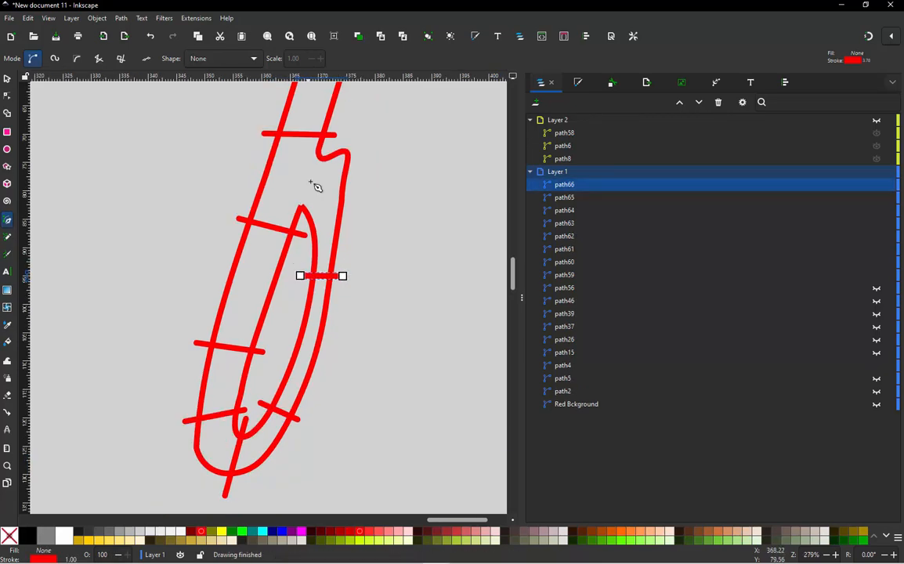
scroll(312, 186, up, 1)
click(299, 239)
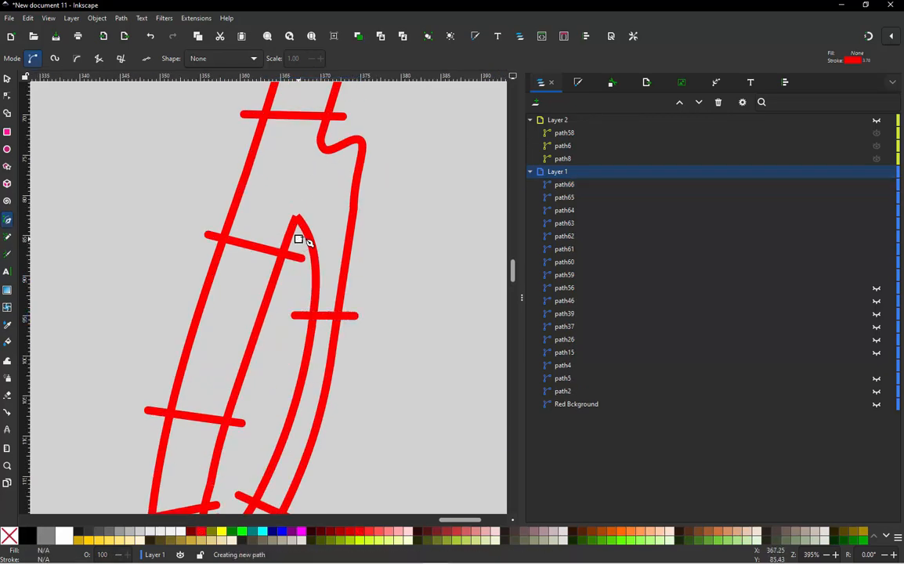
double_click(372, 125)
scroll(352, 246, up, 2)
scroll(237, 258, up, 1)
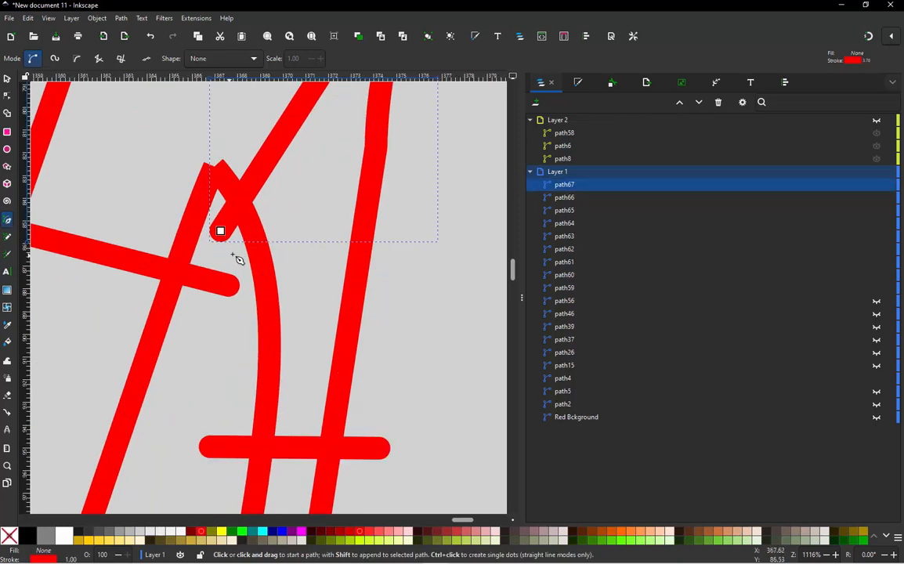
click(234, 252)
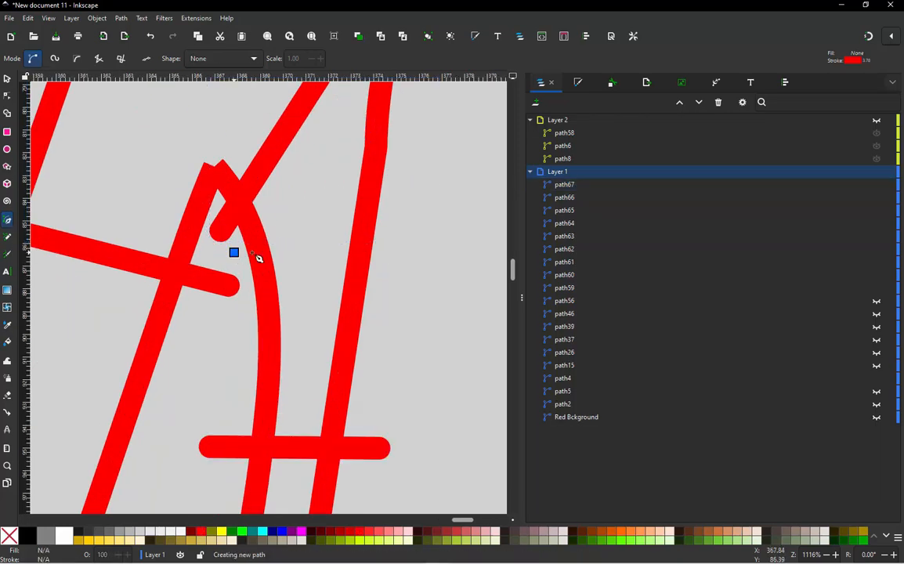
double_click(389, 255)
Try to delete the corner node on the outer outline's right edge below the notch, and undo the deletion.
scroll(369, 316, down, 4)
scroll(371, 313, up, 2)
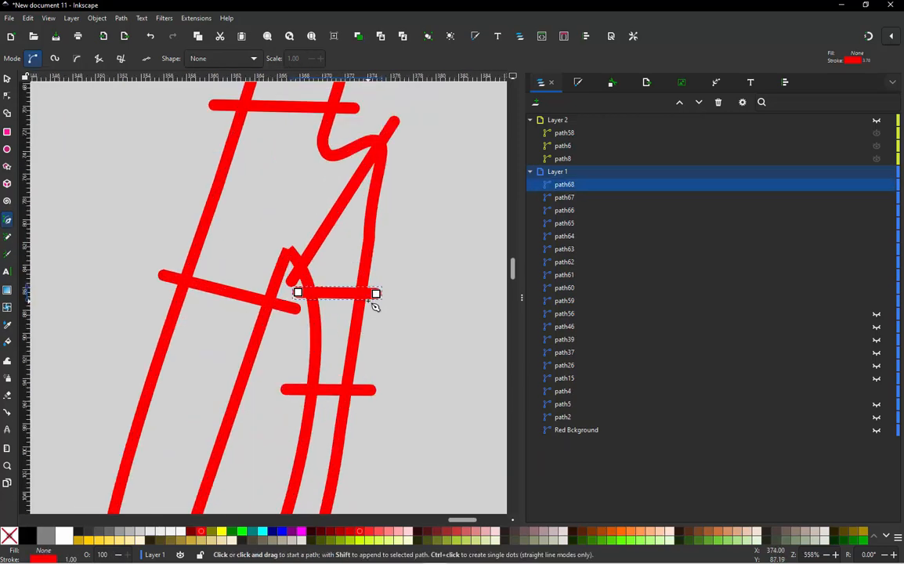
click(7, 95)
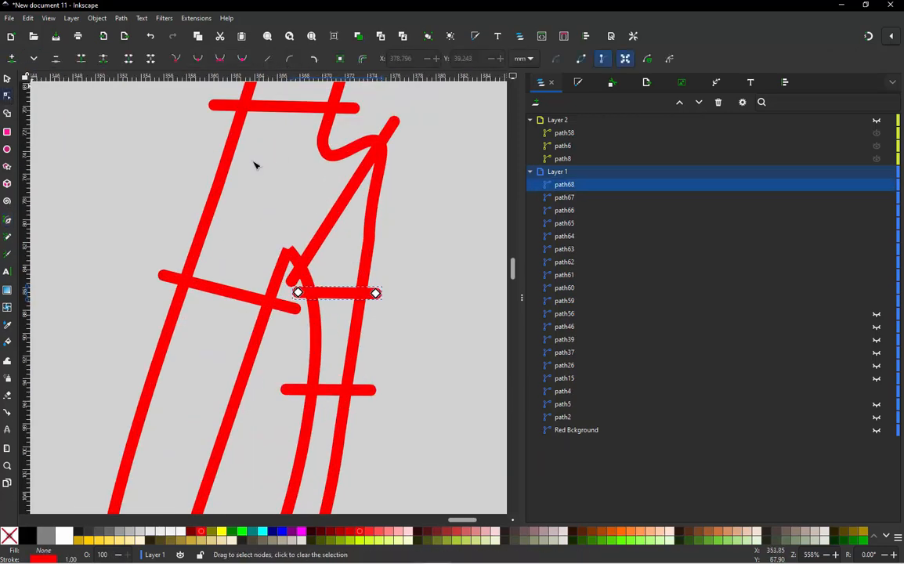
click(370, 239)
click(369, 239)
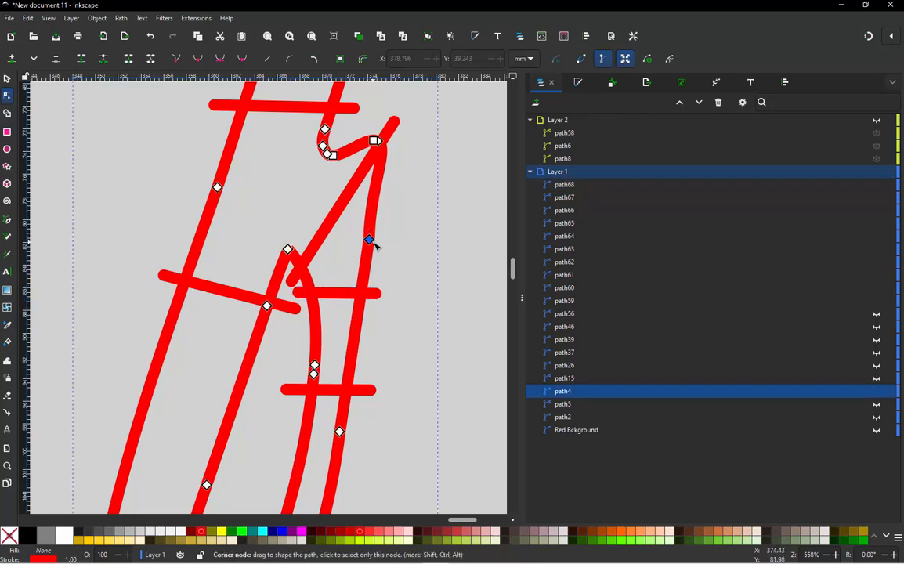
key(Delete)
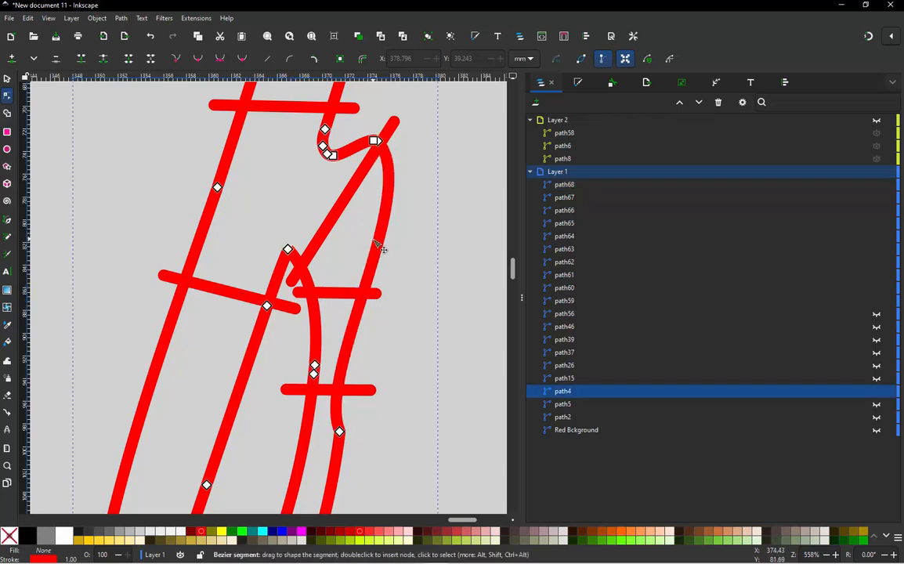
key(ctrl+z)
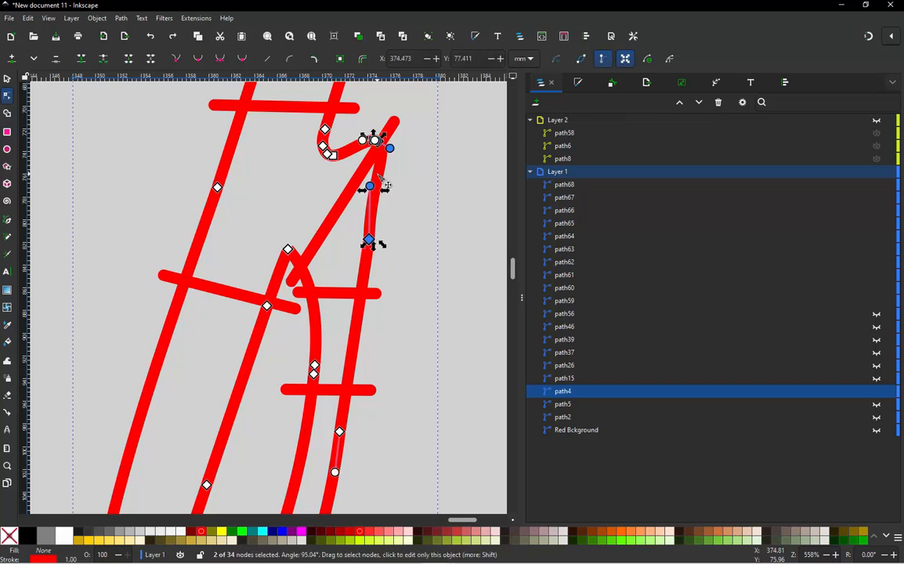
Insert supporting nodes above and below the right edge's corner node, and delete that corner node to smooth the edge.
double_click(354, 338)
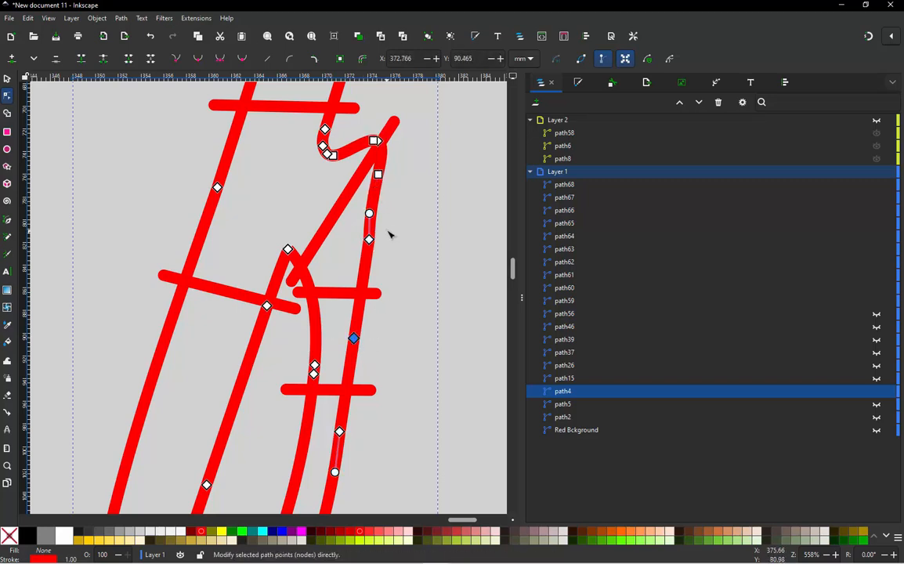
drag(390, 227, 354, 259)
key(Delete)
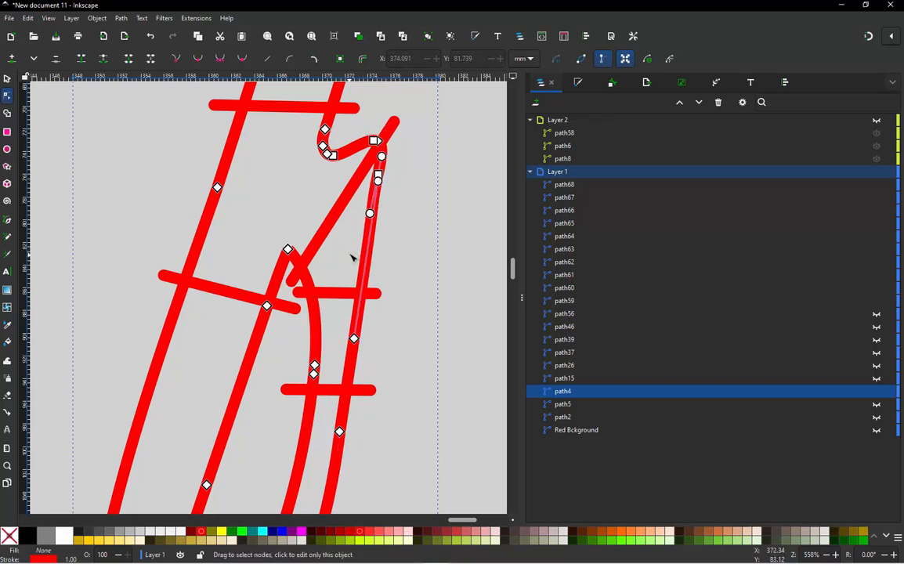
Insert a node on the outer outline's lower left edge, delete the sharp corner node beneath it, and adjust the new node's lower handle.
scroll(352, 257, down, 3)
scroll(344, 329, up, 2)
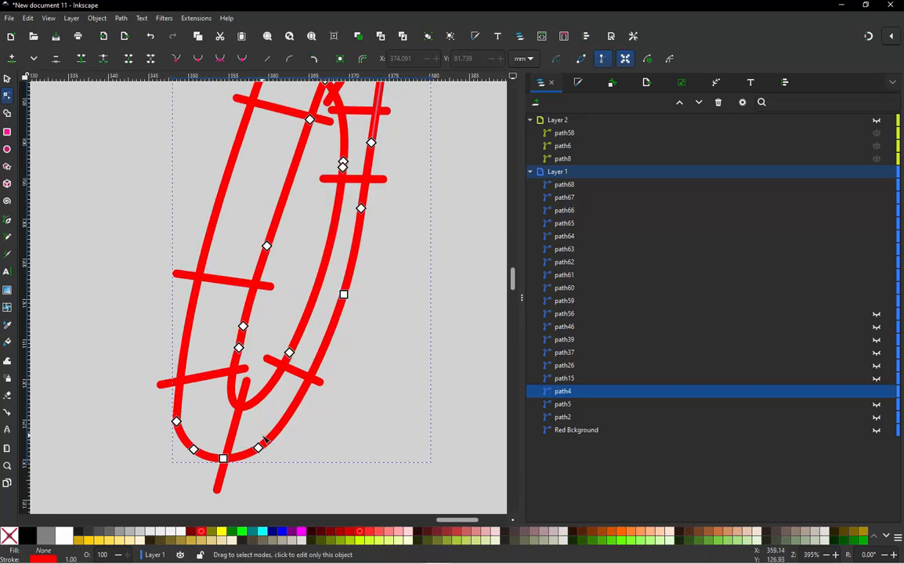
scroll(265, 440, up, 2)
scroll(243, 423, down, 2)
scroll(240, 422, up, 2)
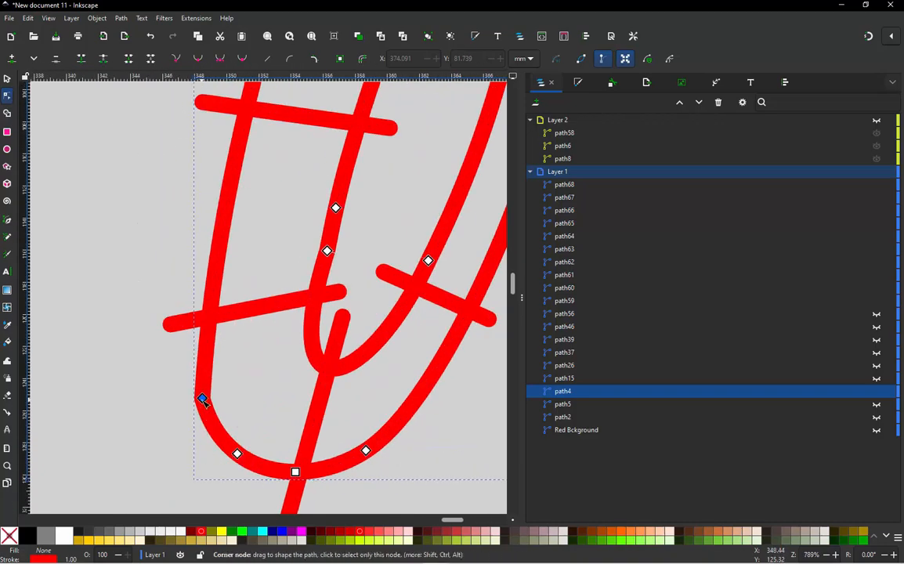
scroll(174, 365, up, 1)
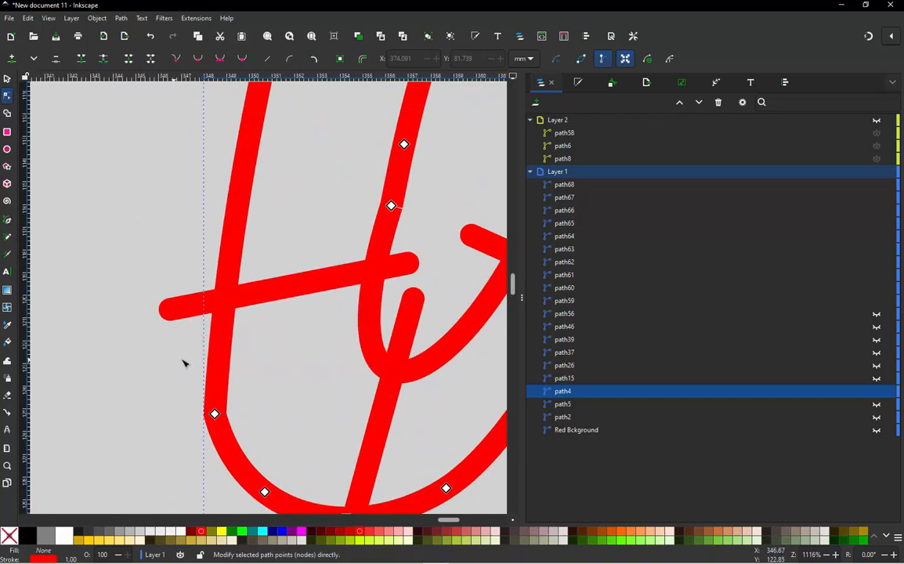
click(225, 327)
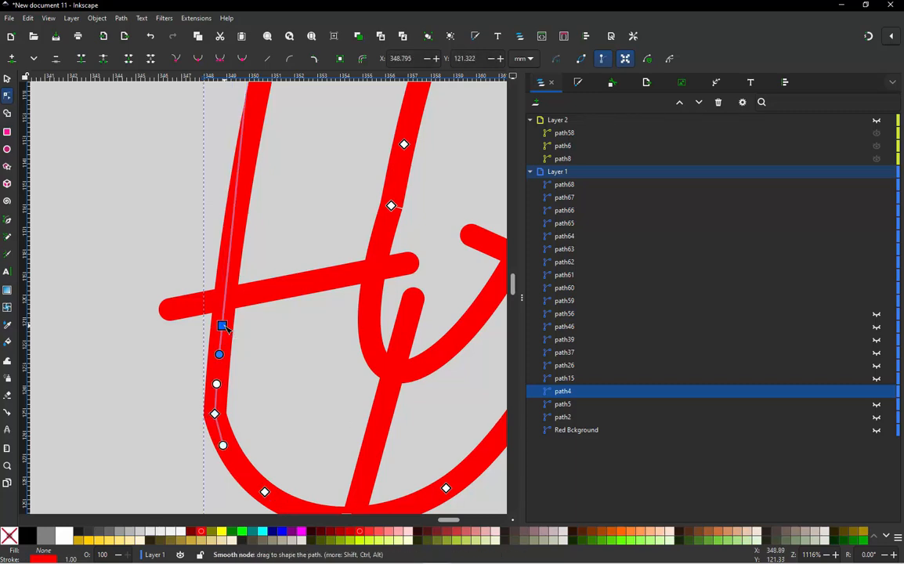
ctrl+alt+click(215, 414)
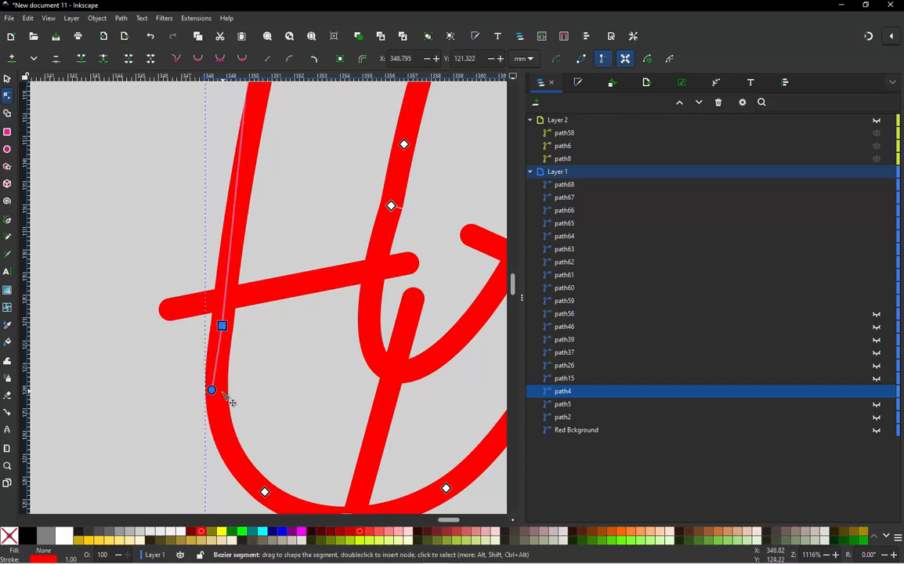
drag(211, 389, 214, 392)
Insert a node on the outer outline's lower right curve and delete the corner node between it and the bottom node.
scroll(227, 375, down, 2)
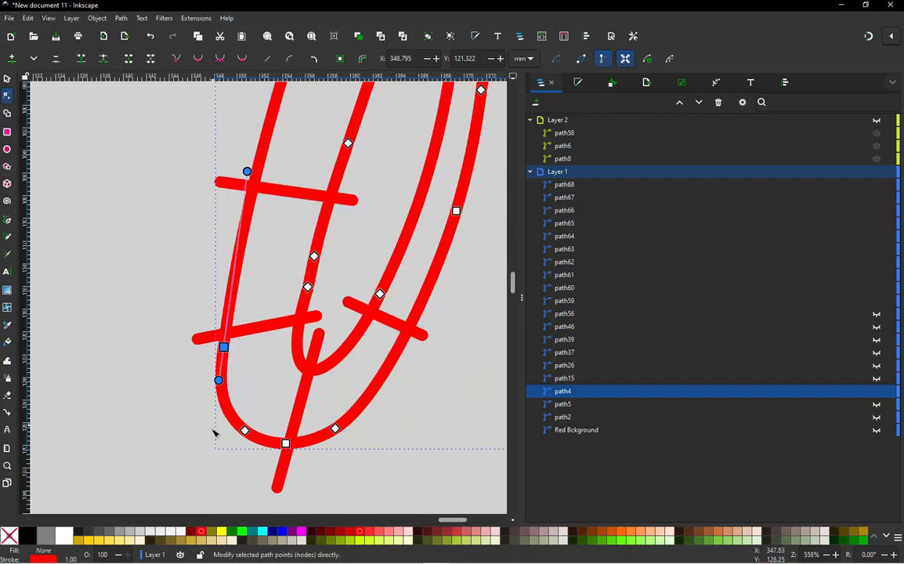
scroll(214, 433, down, 1)
scroll(329, 424, up, 1)
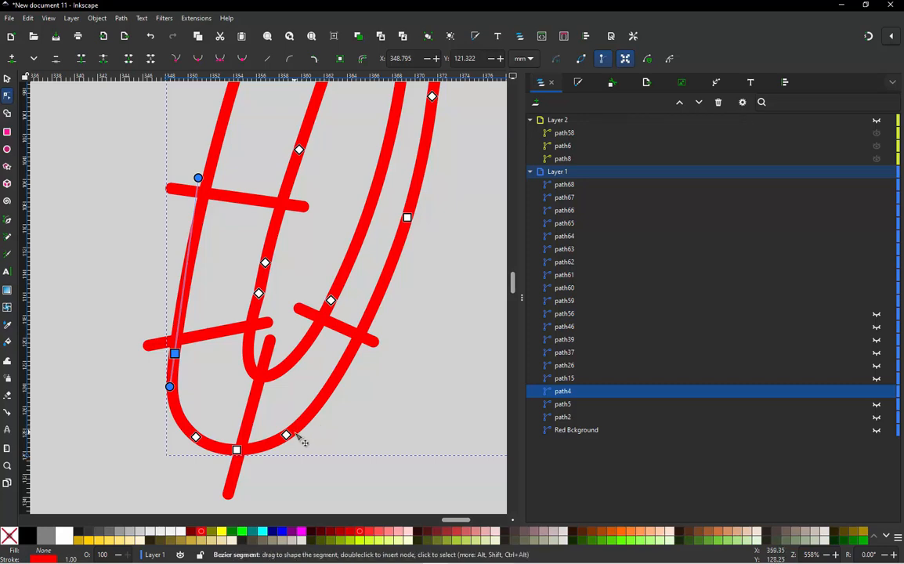
double_click(341, 381)
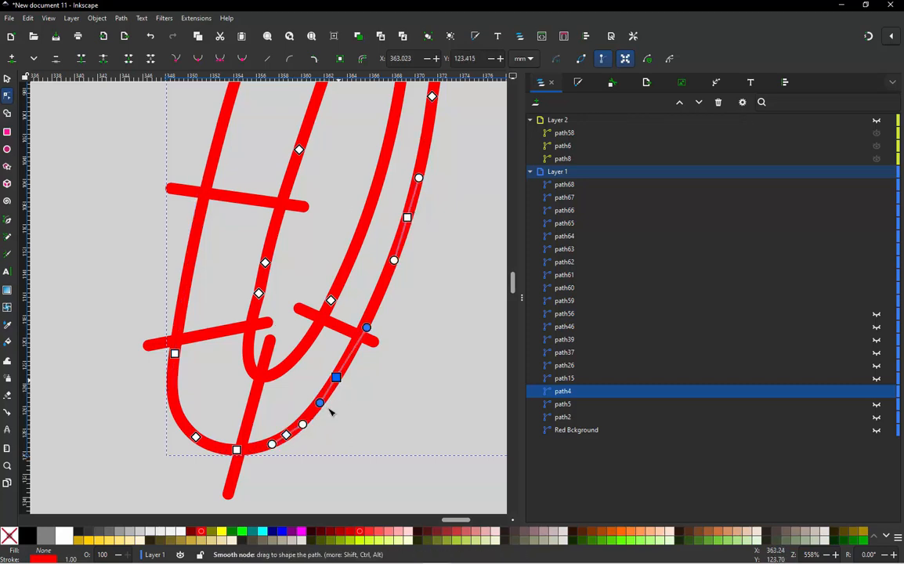
ctrl+alt+click(288, 438)
ctrl+scroll(313, 470, down, 2)
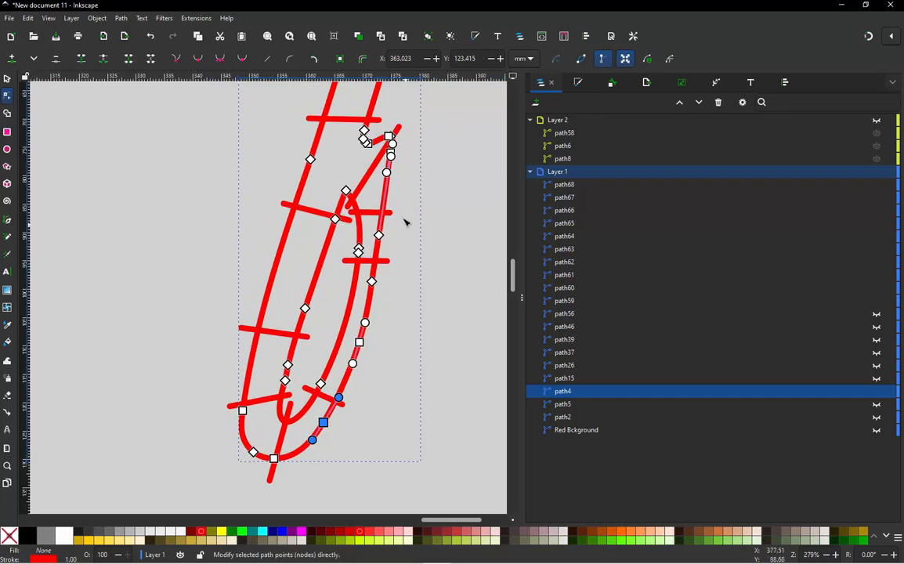
scroll(405, 223, up, 2)
scroll(337, 273, down, 2)
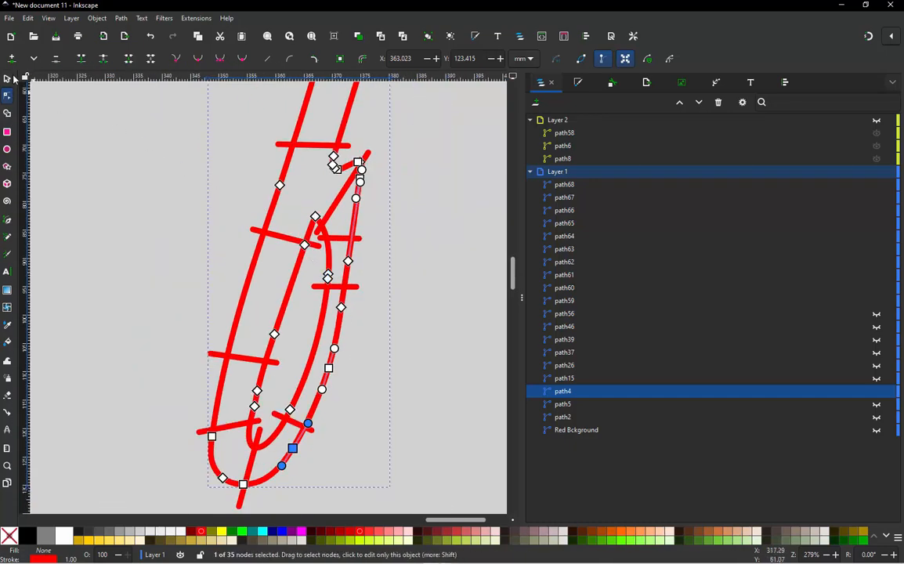
On the red outline path, pull the notch's loose end node and the inner curve's upper end node away from the edges they overlap.
click(7, 80)
click(157, 210)
scroll(228, 269, up, 2)
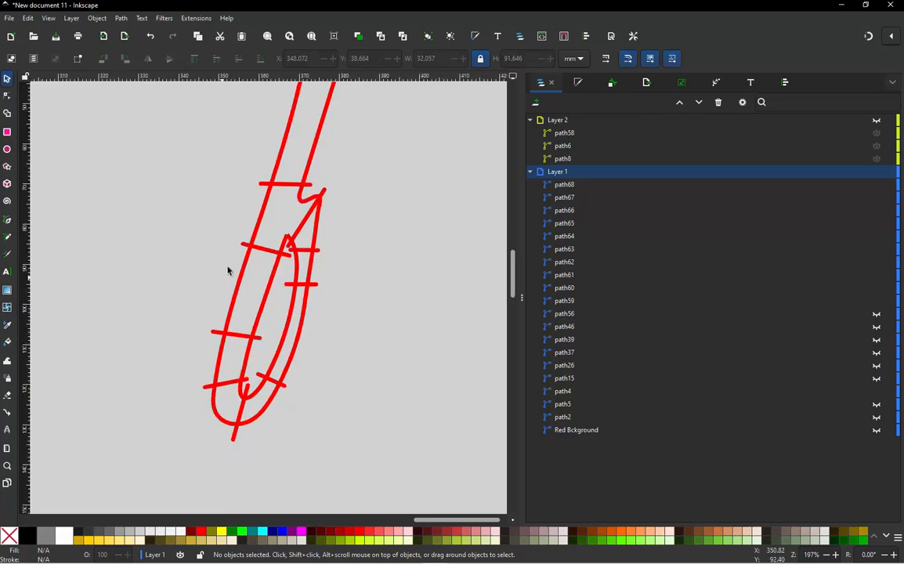
scroll(315, 210, up, 1)
scroll(367, 157, down, 2)
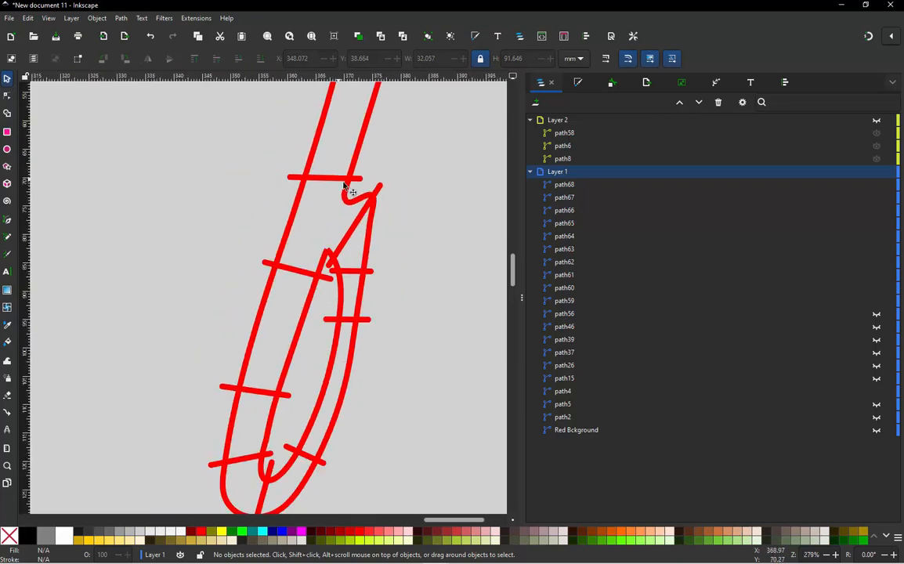
scroll(349, 206, up, 2)
click(338, 219)
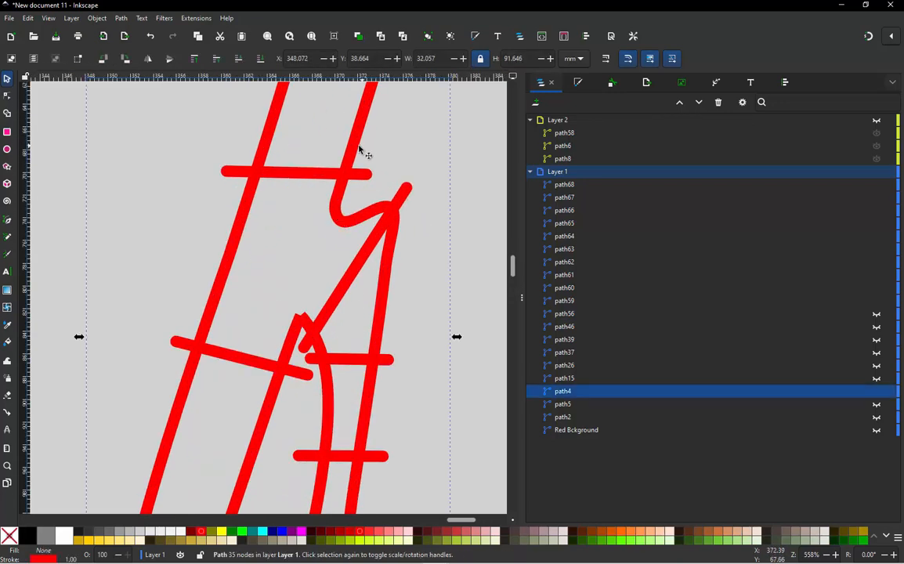
key(n)
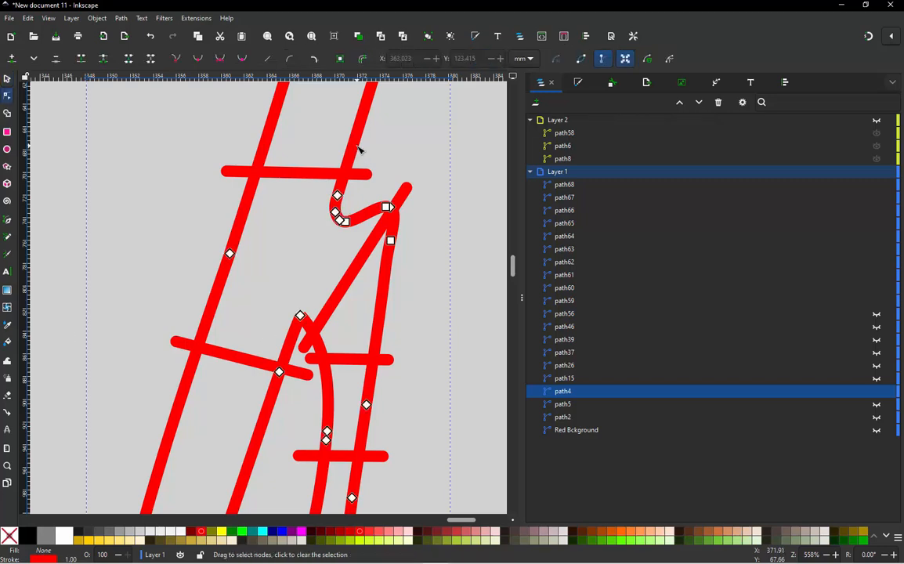
drag(336, 204, 307, 222)
click(320, 216)
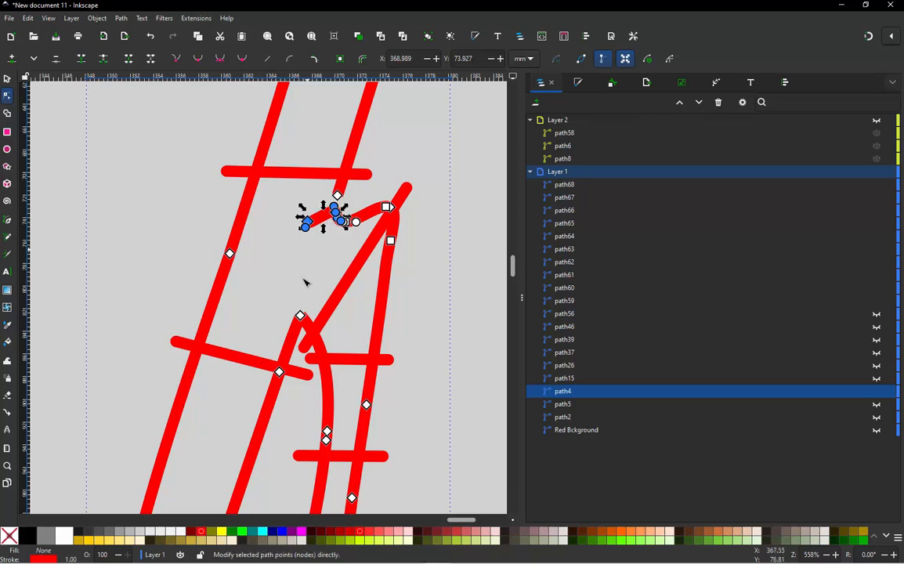
mouse_move(300, 317)
mouse_down()
mouse_move(274, 293)
mouse_move(326, 291)
mouse_move(313, 307)
mouse_up()
Join the inner edge's upper end node to the neck's right edge end node above the notch with a straight segment.
click(302, 315)
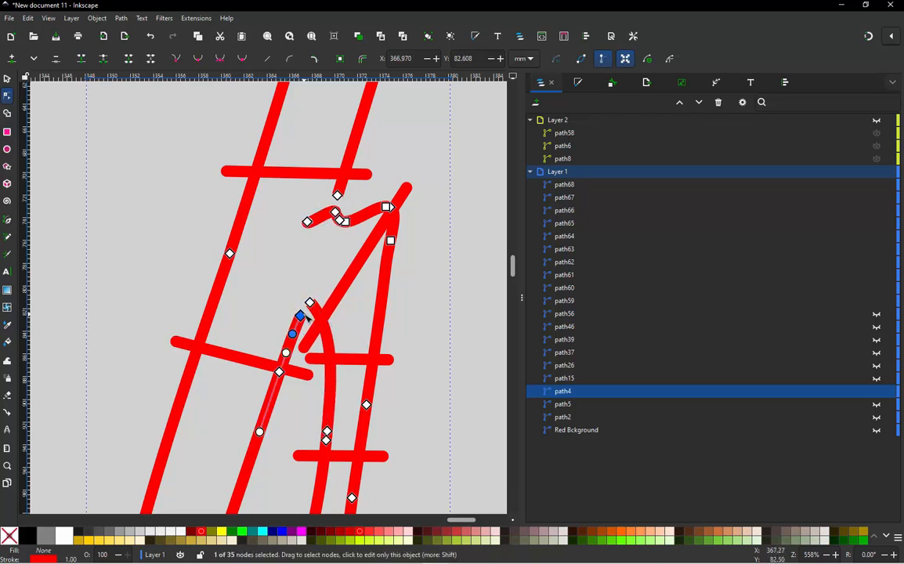
shift+click(338, 196)
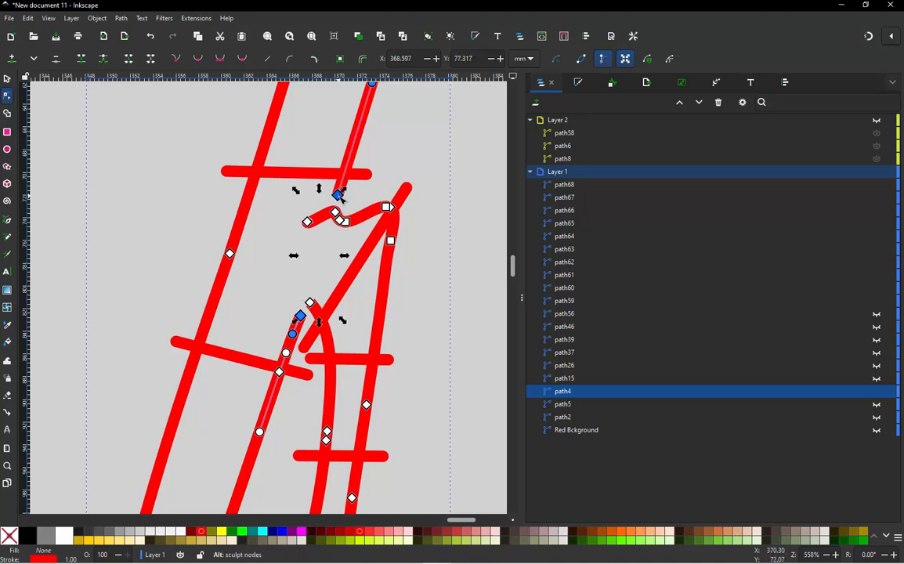
key(alt+j)
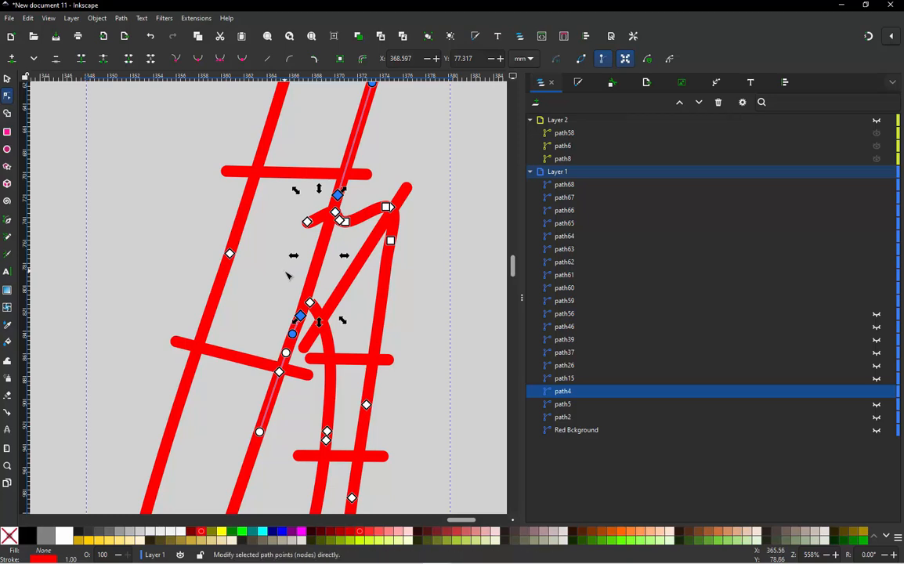
Move the inner curve's upper end node up and left so the curve crosses over the newly joined edge.
drag(338, 196, 308, 303)
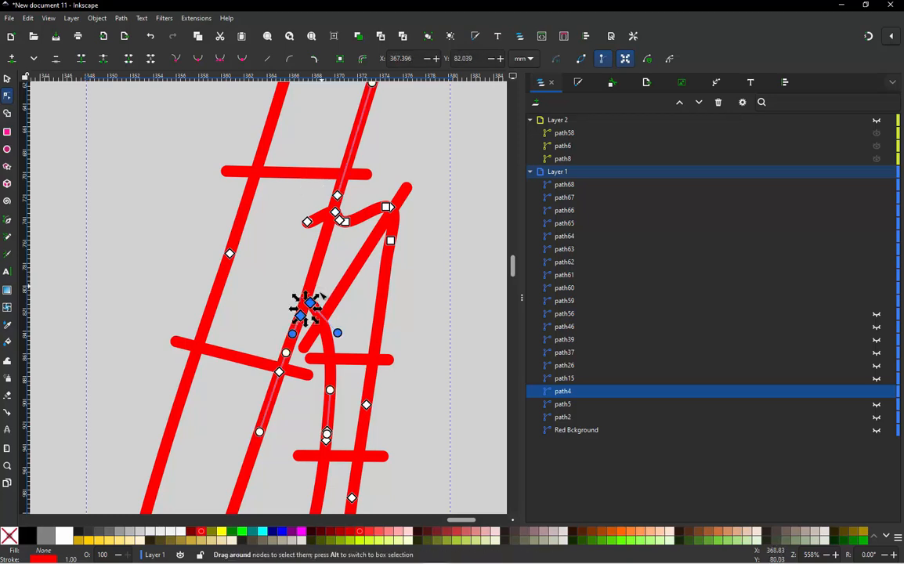
scroll(322, 284, up, 1)
click(306, 311)
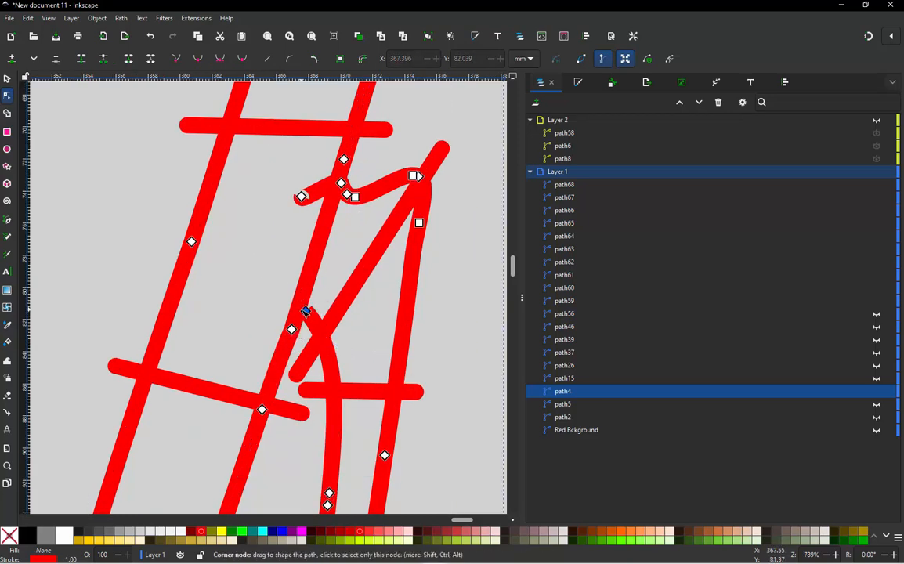
drag(306, 311, 293, 290)
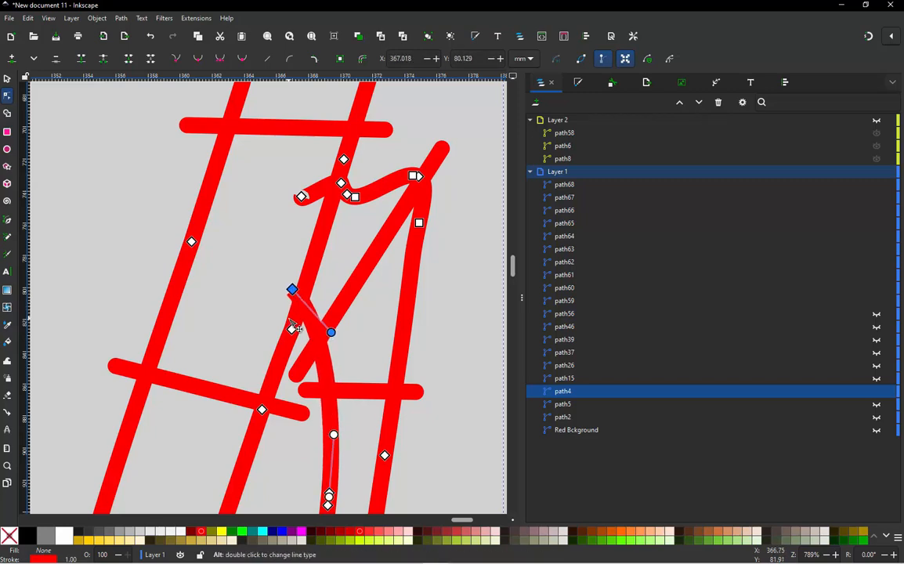
Switch the canvas to outline display and move the notch's left end node closer to the joined edge.
key(ctrl+KP_5)
shift+click(341, 182)
scroll(351, 166, up, 2)
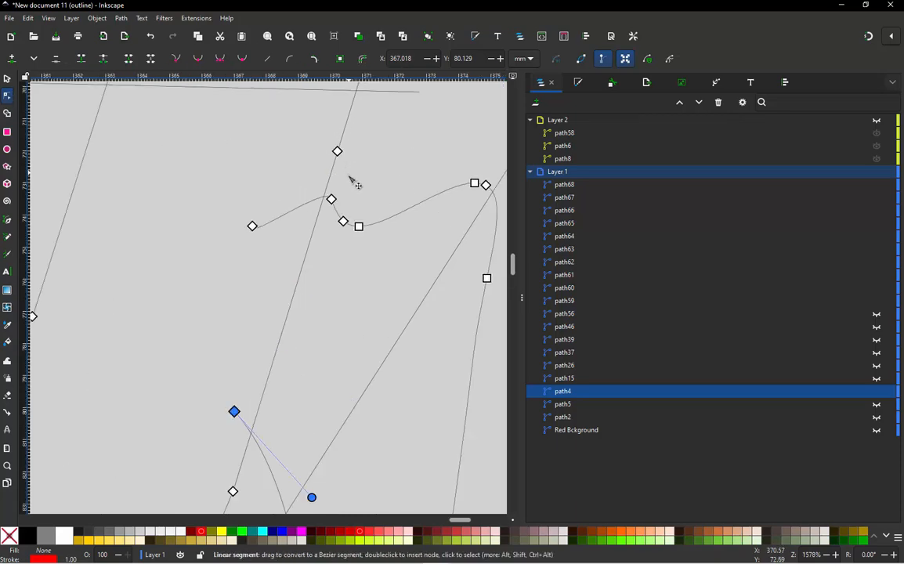
shift+click(332, 199)
shift+click(253, 226)
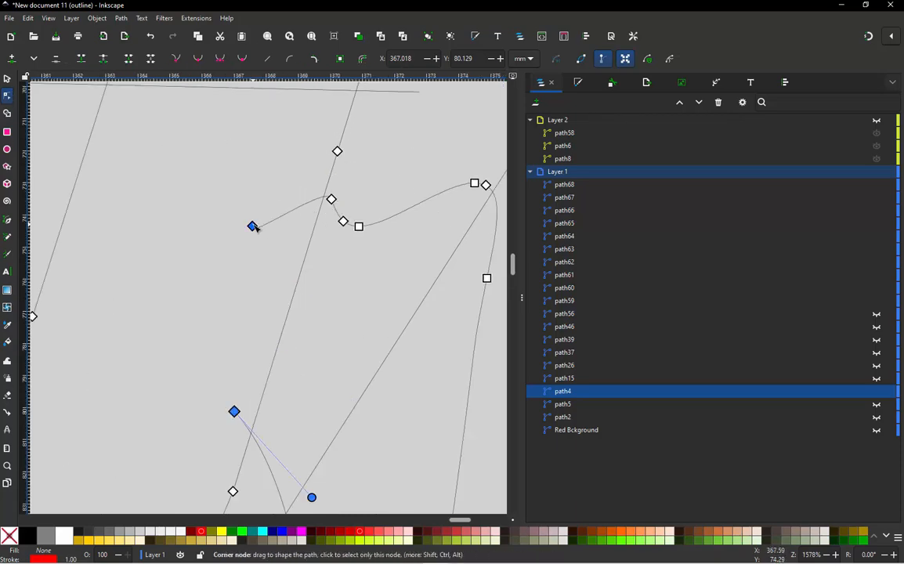
click(253, 227)
drag(254, 226, 296, 206)
click(7, 79)
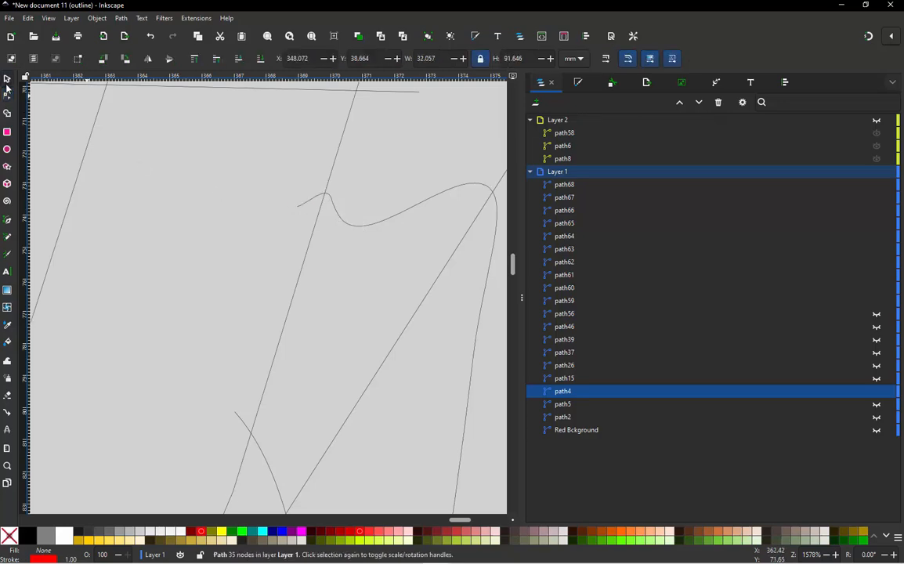
Select the outline together with all its crossing lines and combine them into a single path.
scroll(197, 227, down, 3)
click(347, 242)
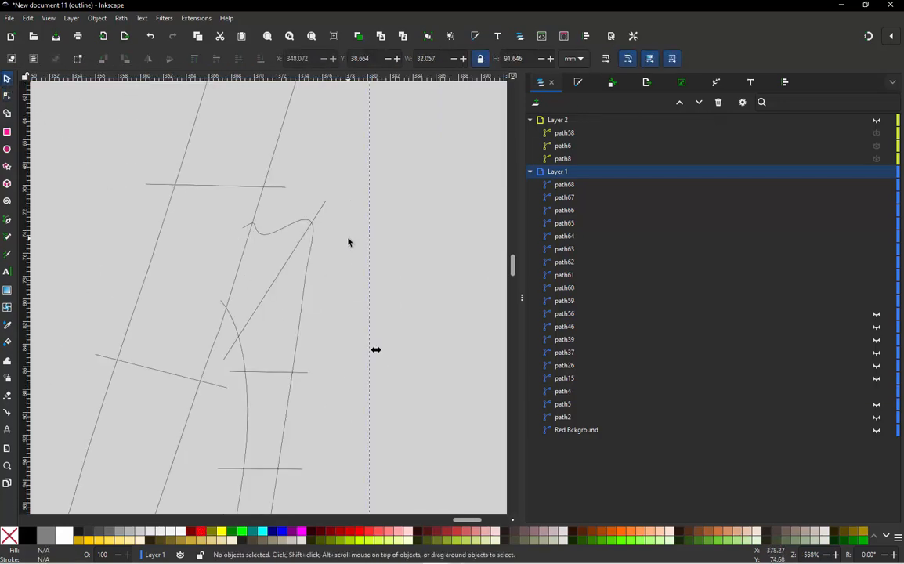
scroll(339, 248, down, 4)
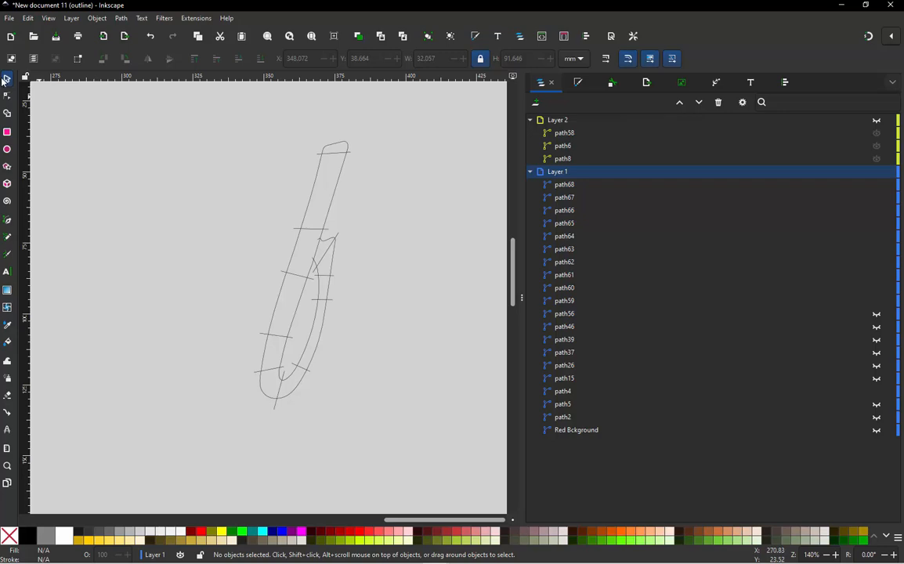
mouse_move(188, 135)
mouse_down()
mouse_move(284, 327)
mouse_move(364, 430)
mouse_move(396, 436)
mouse_up()
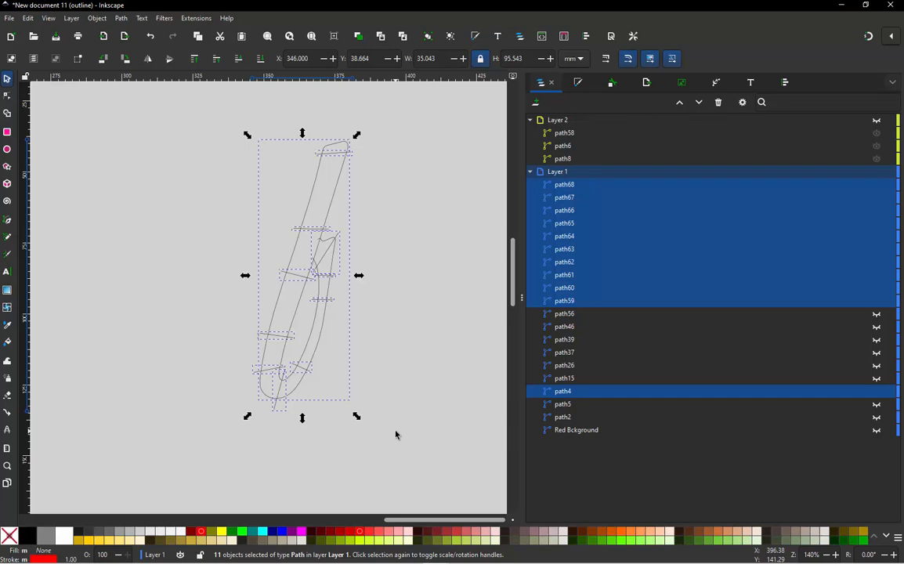
key(ctrl+k)
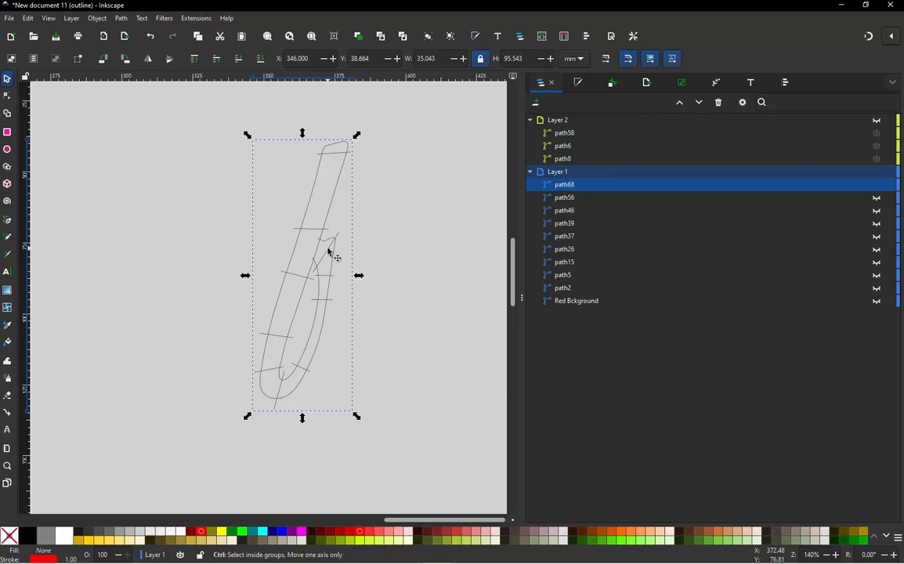
In the embroidery parameters of the combined path, disable Running stitch along paths and apply the settings.
key(ctrl+alt+p)
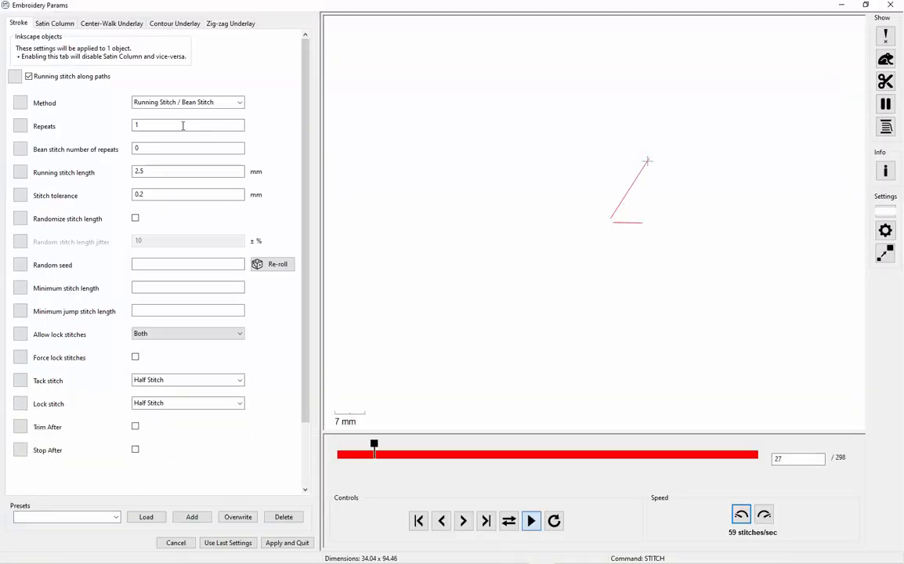
click(57, 83)
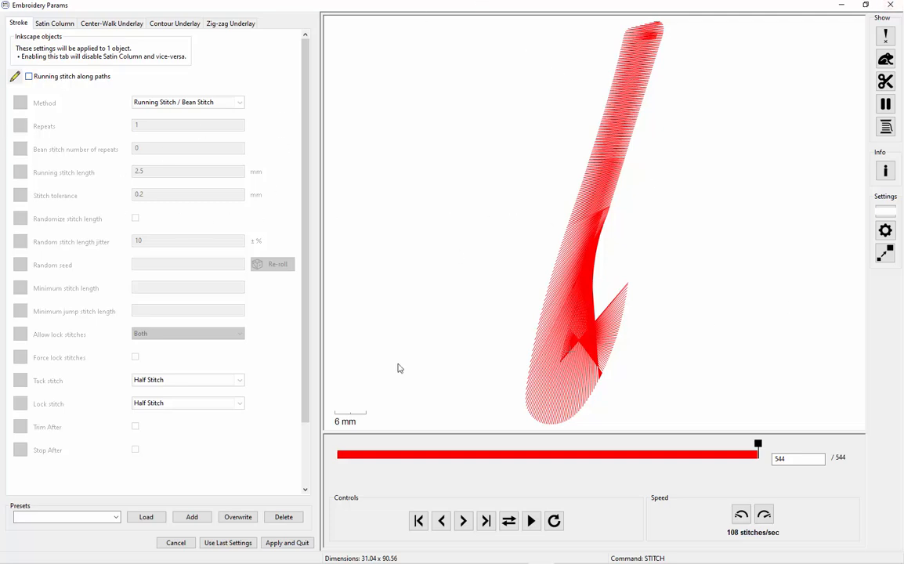
click(298, 542)
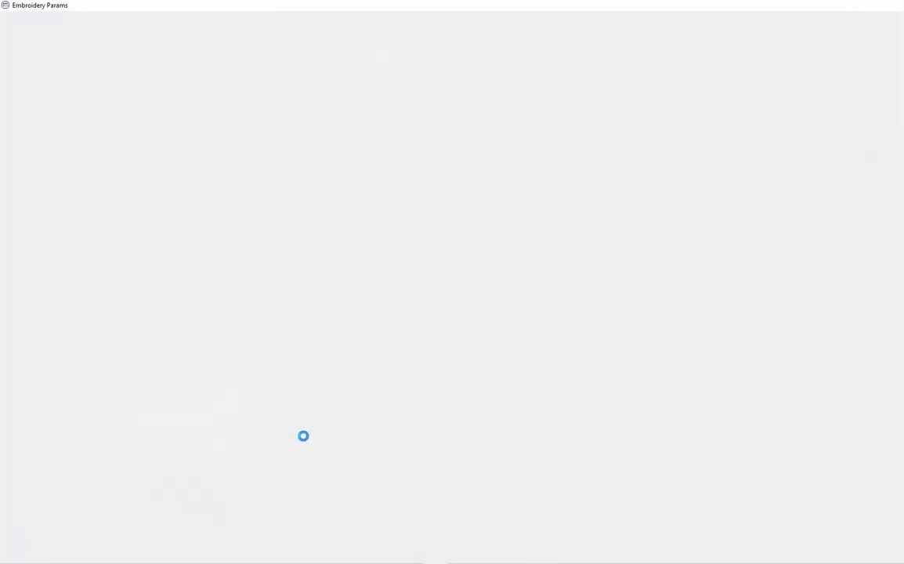
click(286, 446)
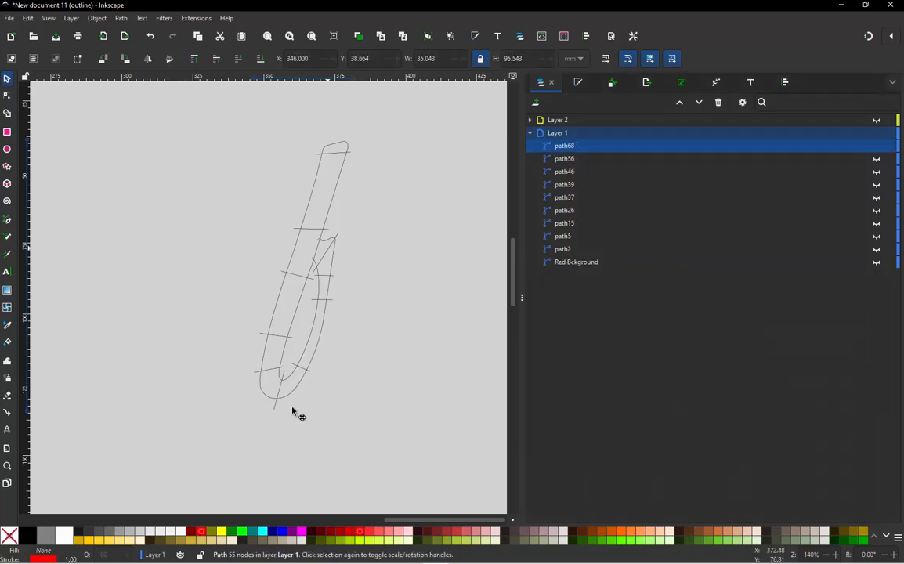
Try moving the node at the combined path's upper right corner about 4.93 mm outward, and undo the move.
scroll(315, 243, up, 1)
scroll(315, 243, down, 1)
scroll(349, 150, up, 2)
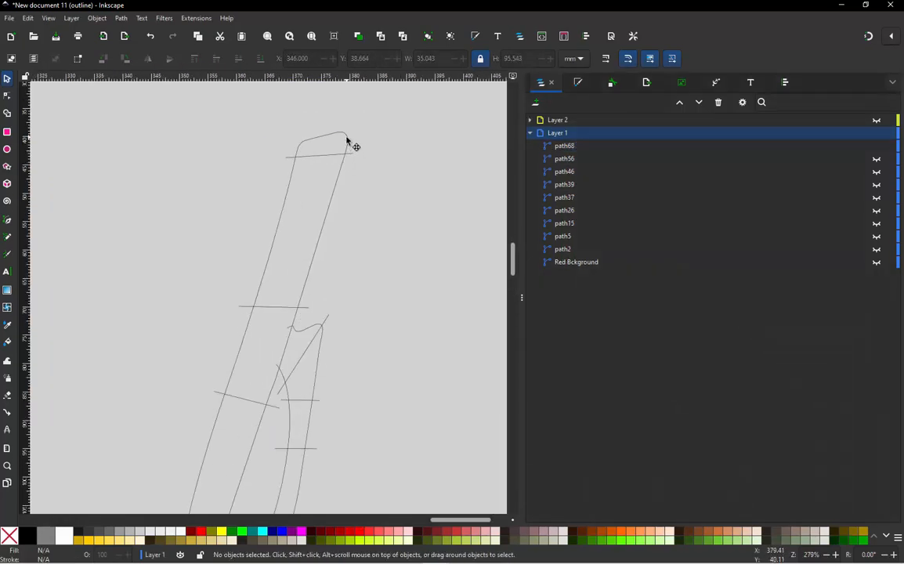
double_click(343, 136)
drag(342, 135, 374, 140)
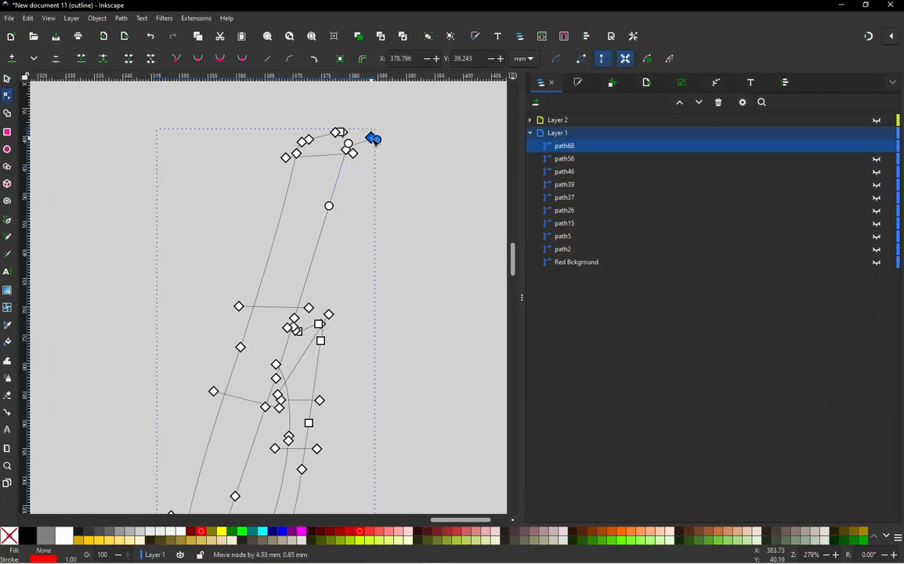
scroll(351, 130, up, 4)
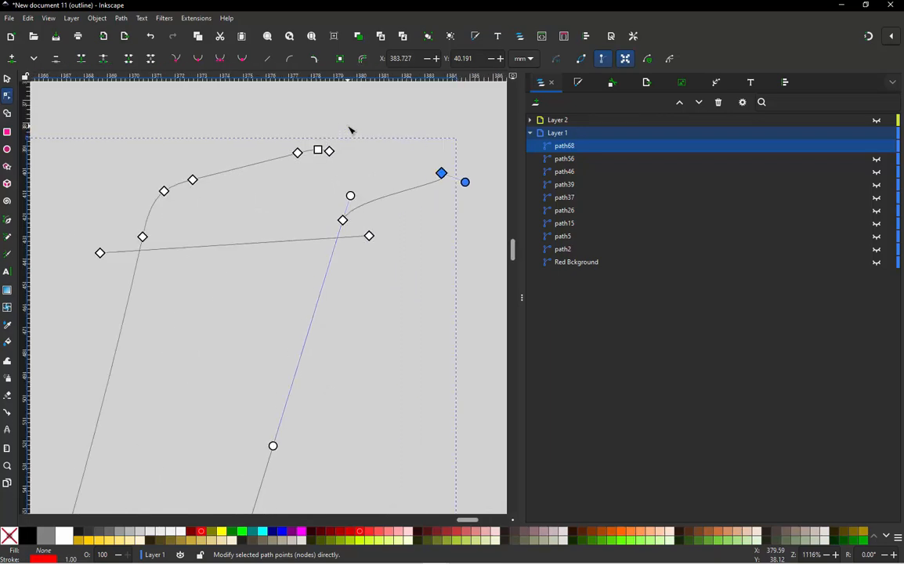
scroll(351, 132, down, 4)
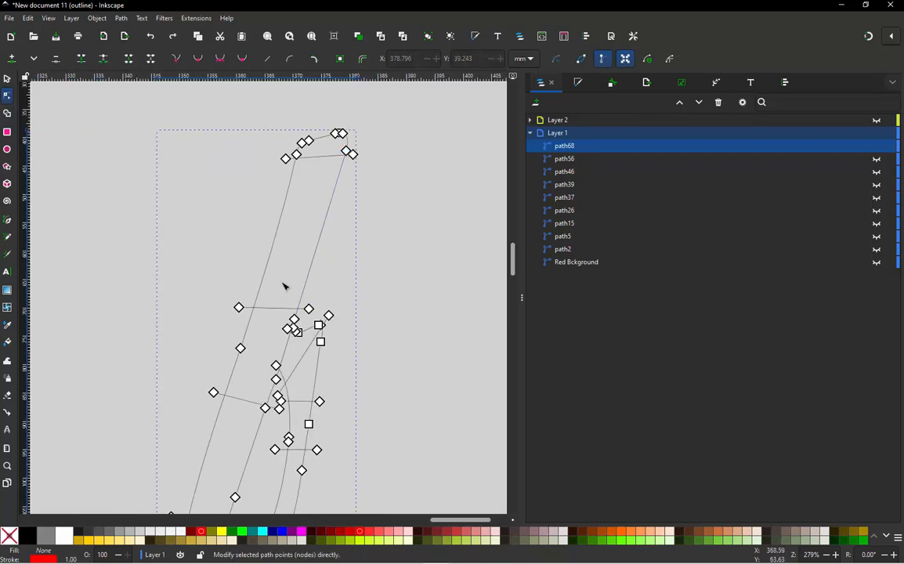
Examine the combined path's outlines and crossing lines from the neck down to the rounded lower end.
scroll(285, 287, down, 2)
click(170, 267)
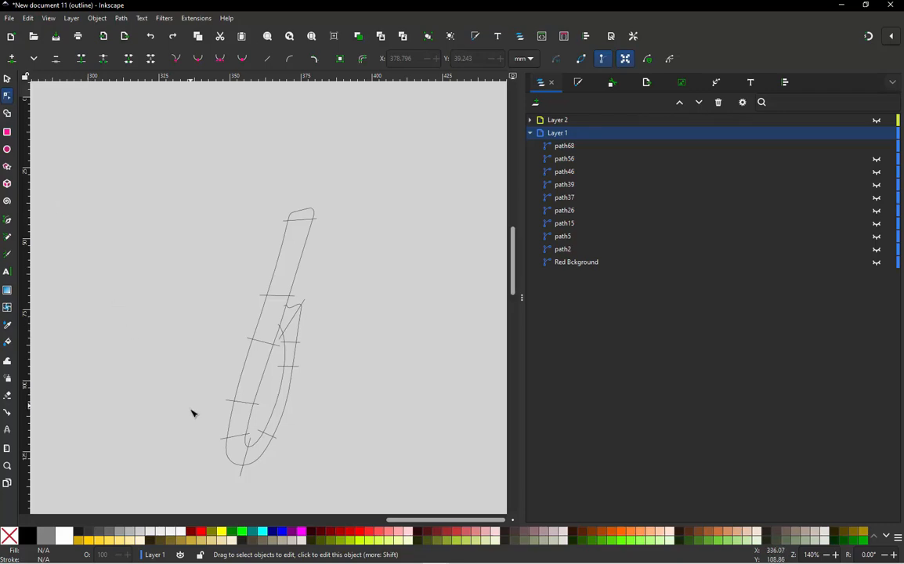
scroll(276, 326, up, 1)
scroll(270, 389, down, 1)
scroll(265, 451, up, 3)
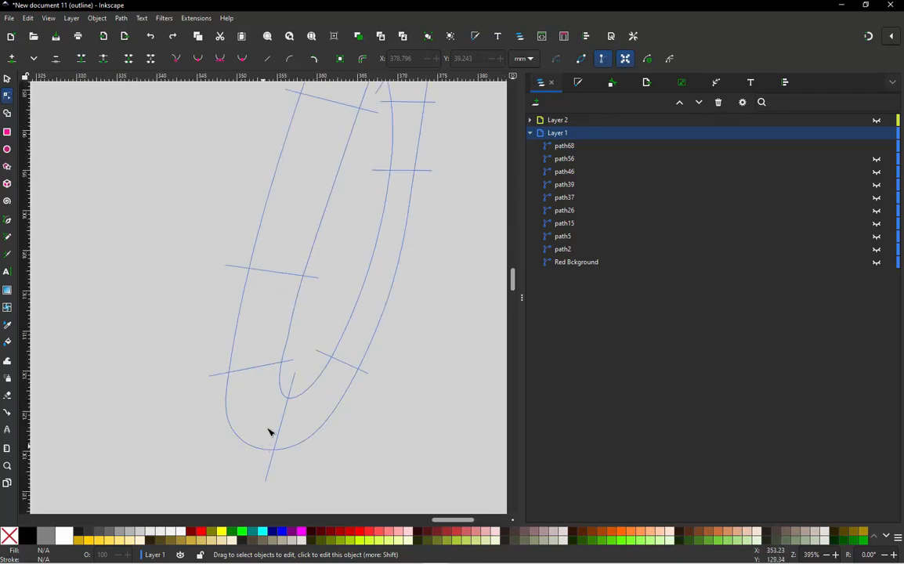
scroll(269, 431, up, 1)
scroll(272, 401, down, 3)
scroll(310, 261, up, 1)
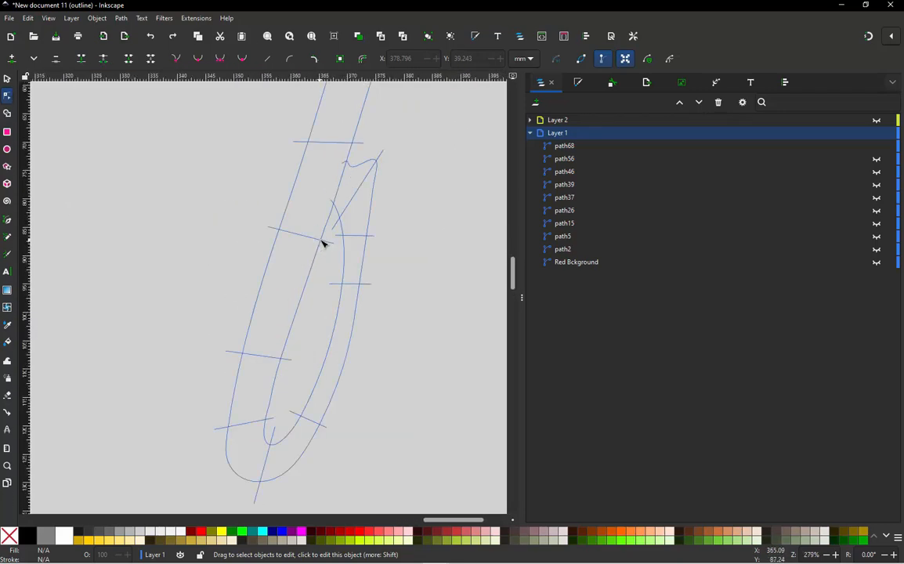
scroll(322, 244, up, 1)
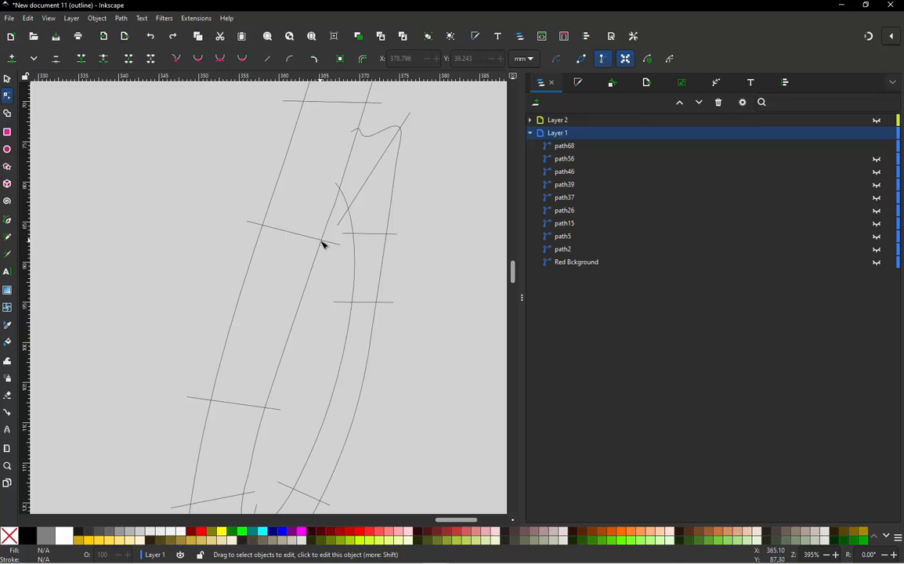
scroll(323, 254, down, 2)
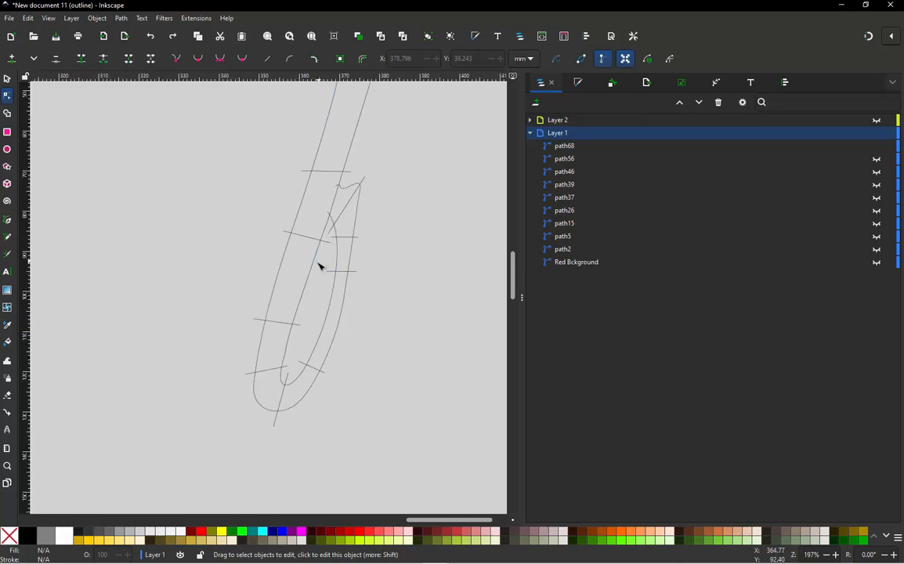
click(315, 269)
scroll(263, 374, down, 1)
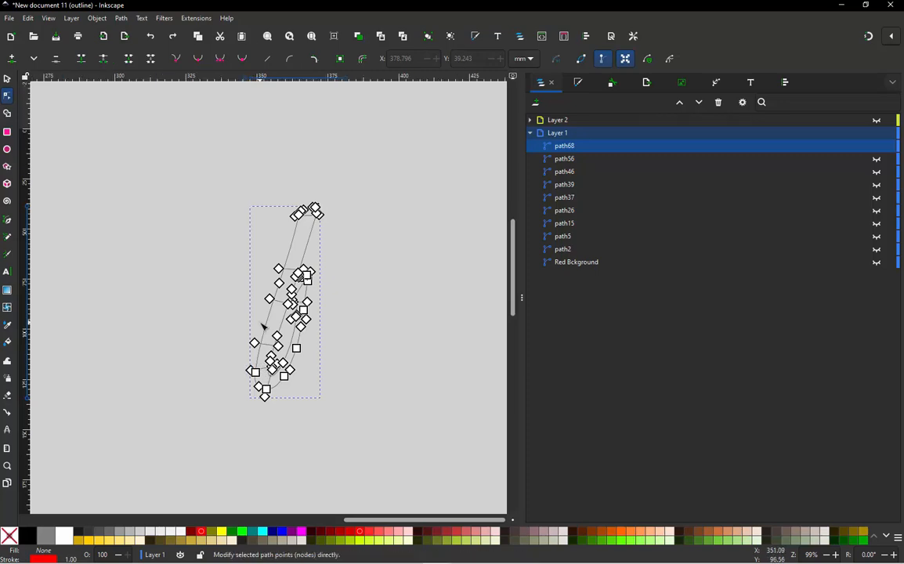
click(7, 81)
click(350, 224)
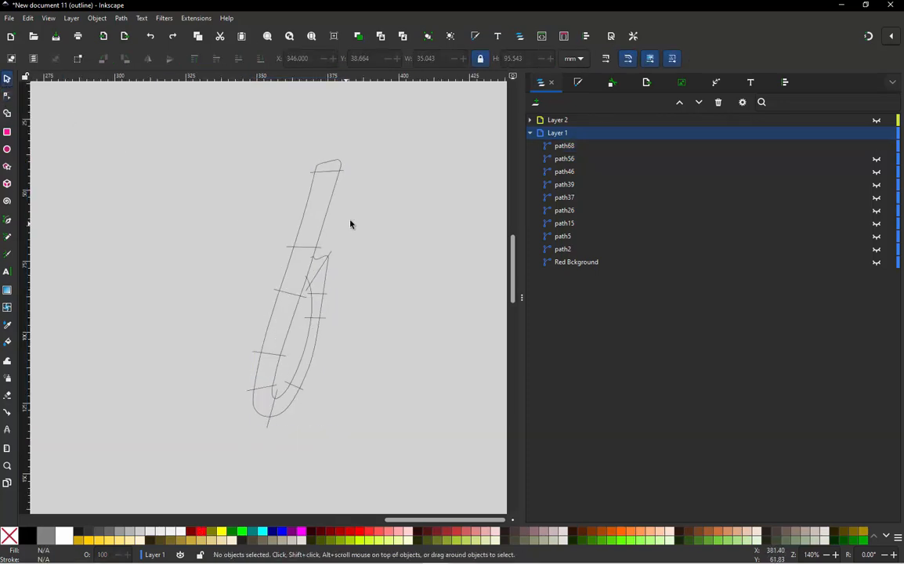
Examine the combined path's nodes around the hooked tip and the rounded lower end.
click(329, 221)
key(n)
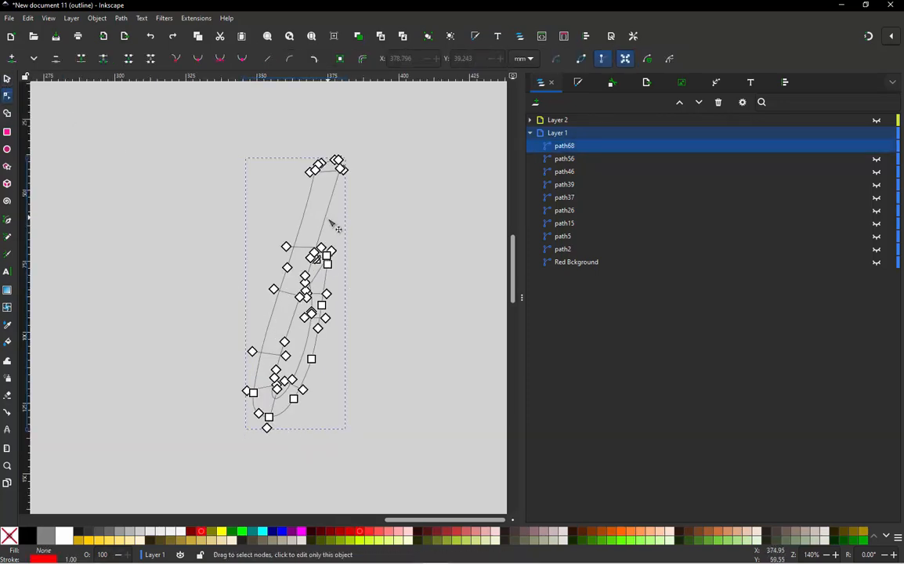
scroll(336, 226, up, 3)
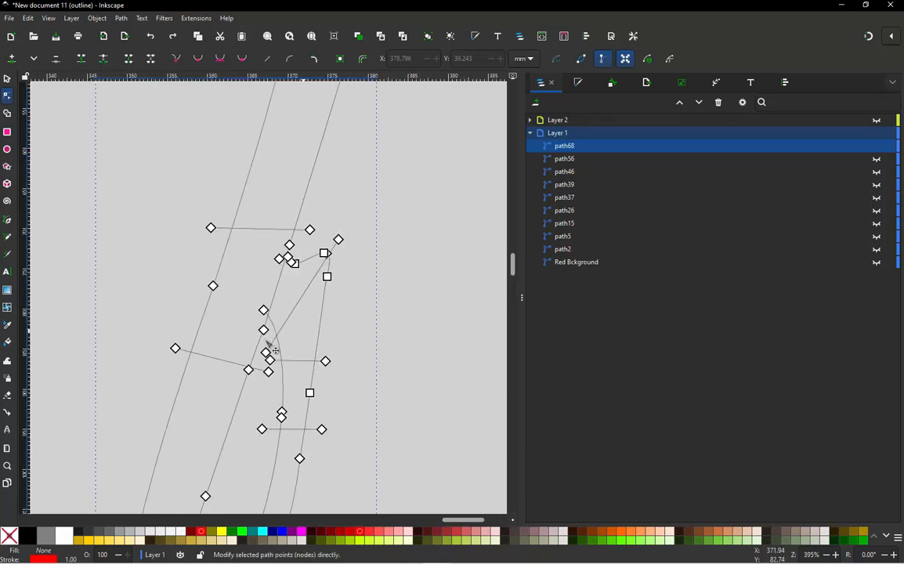
scroll(263, 343, down, 4)
scroll(239, 407, up, 5)
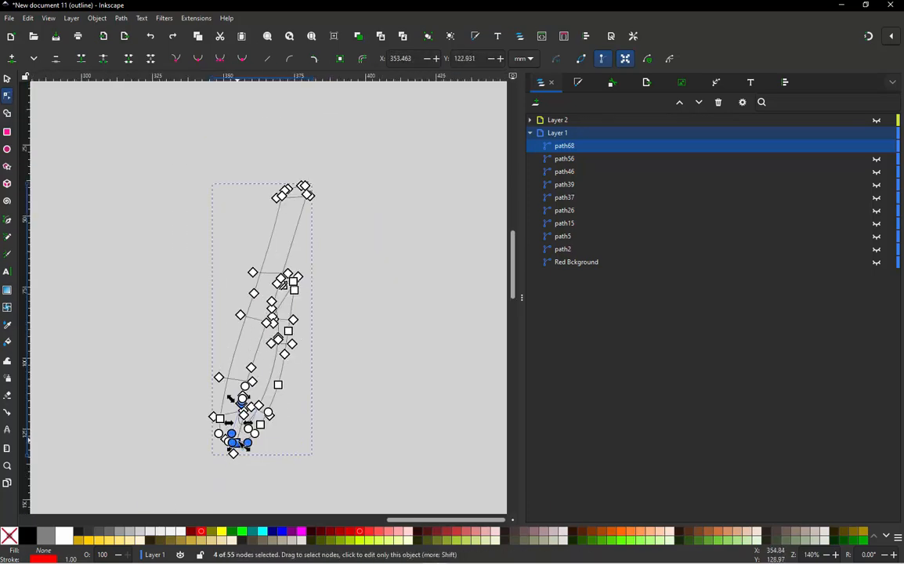
click(182, 389)
scroll(200, 400, up, 2)
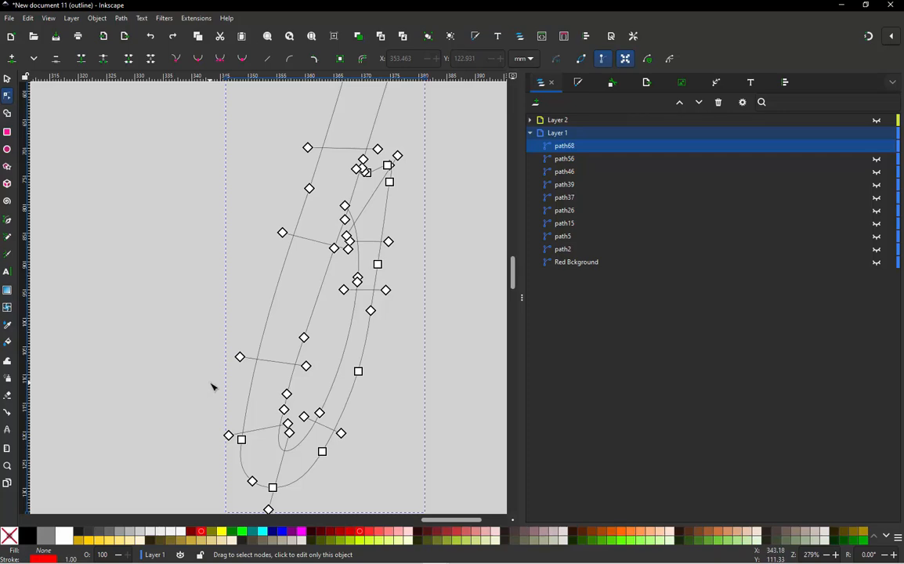
Try adding a node to the combined path's outer left rail above the fourth crossing line, and delete that node again.
click(212, 387)
click(272, 317)
double_click(269, 315)
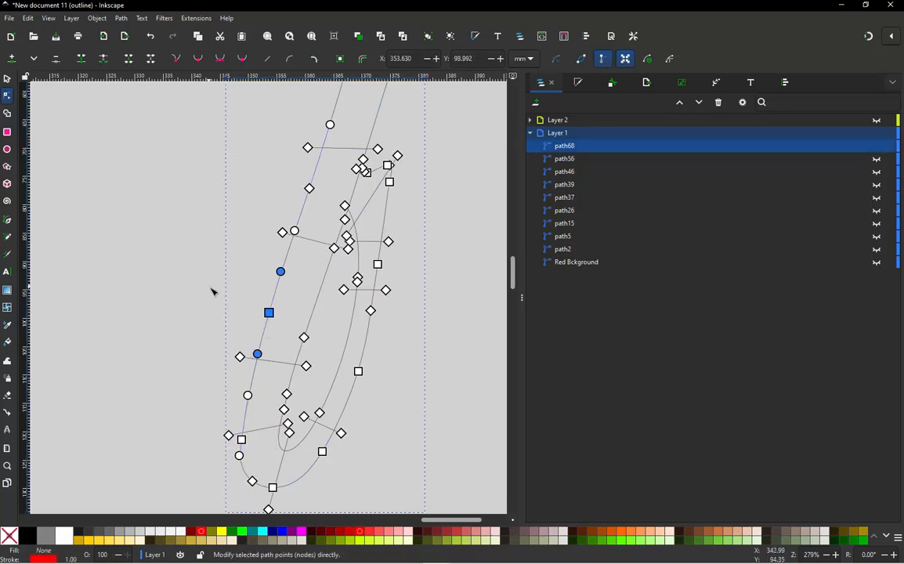
ctrl+alt+click(272, 313)
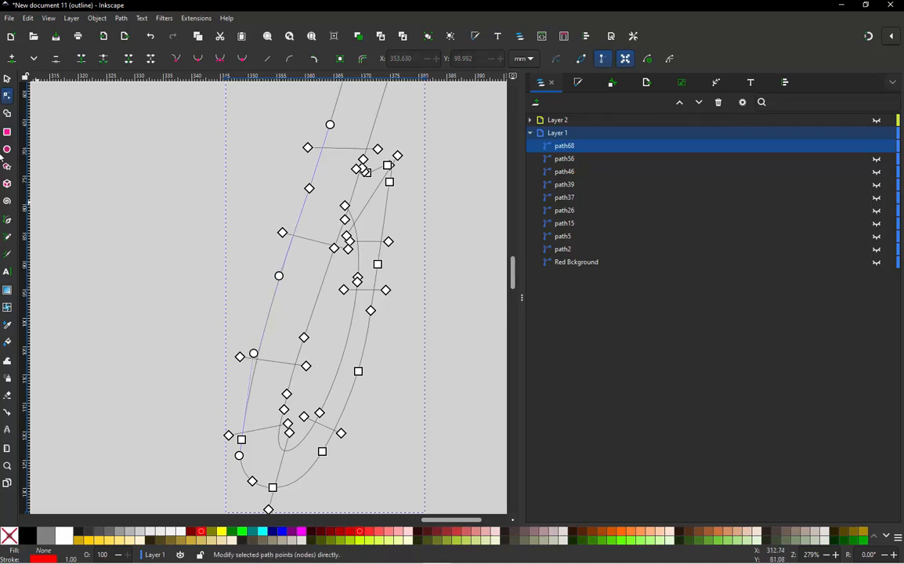
click(8, 80)
click(192, 218)
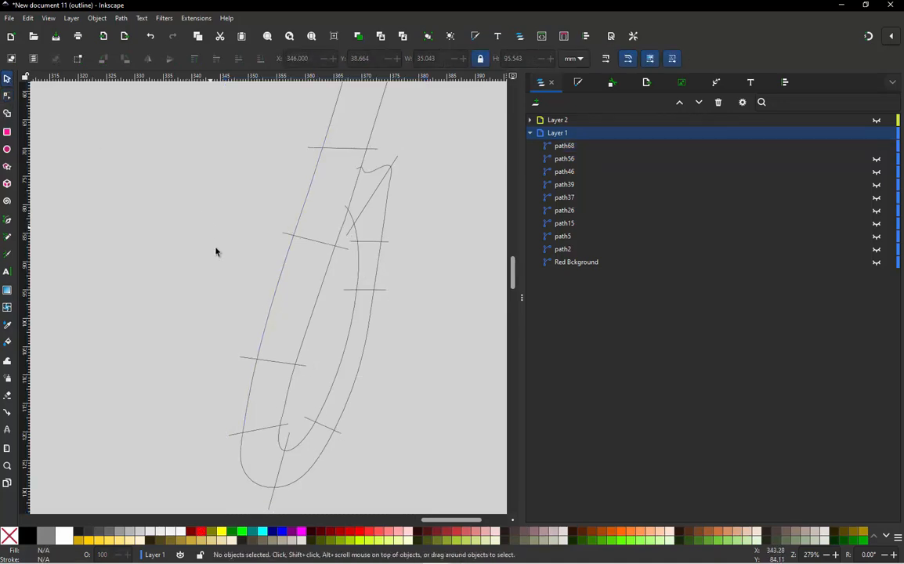
scroll(223, 285, down, 2)
In the embroidery parameters of the combined path, enable Swap rails and apply the settings.
click(283, 188)
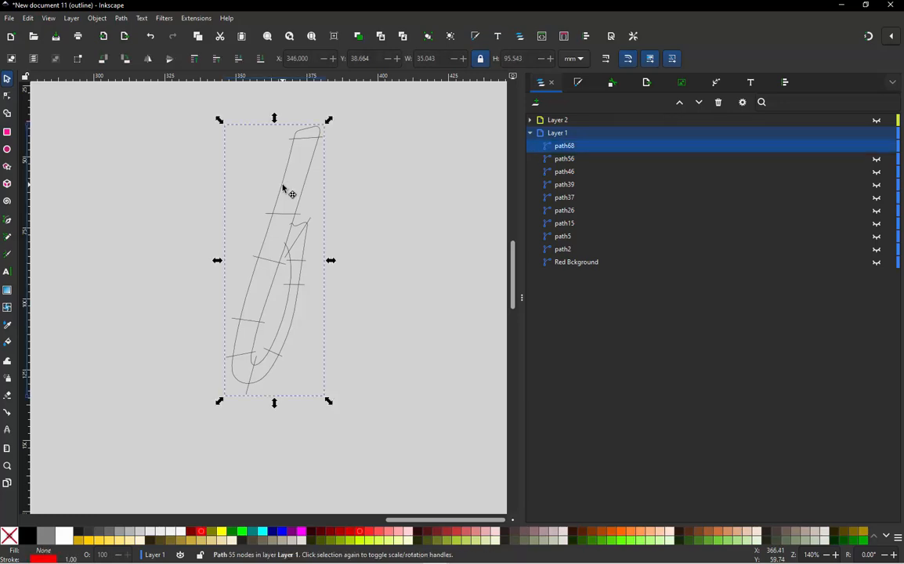
key(ctrl+shift+p)
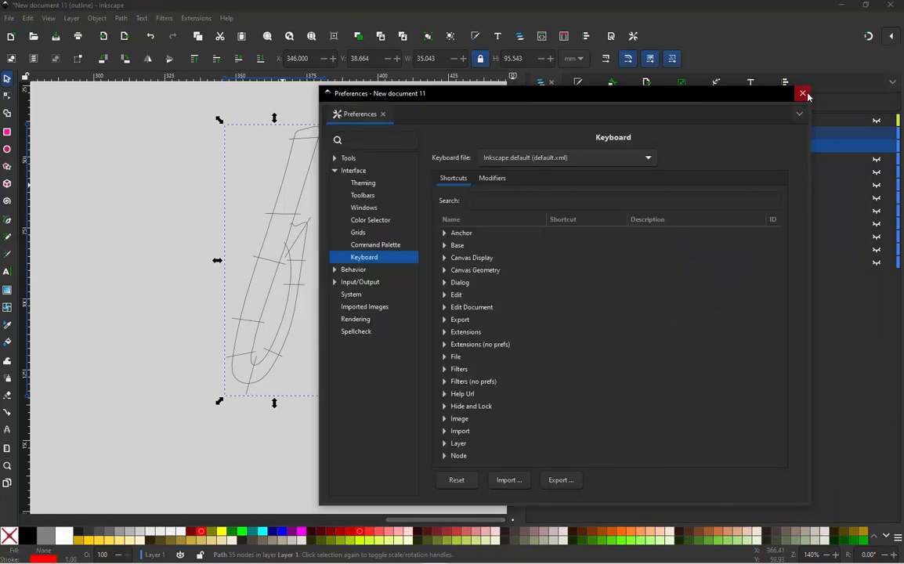
click(804, 94)
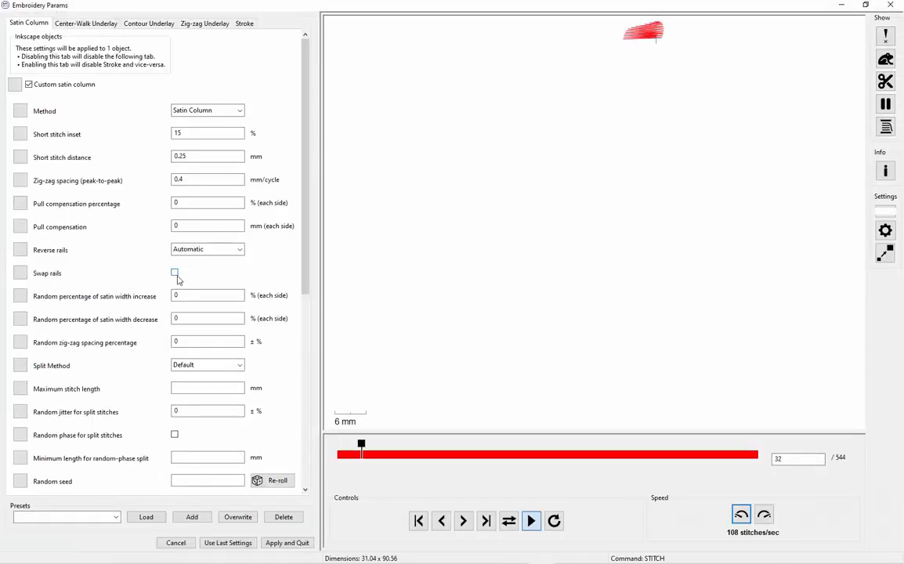
click(175, 273)
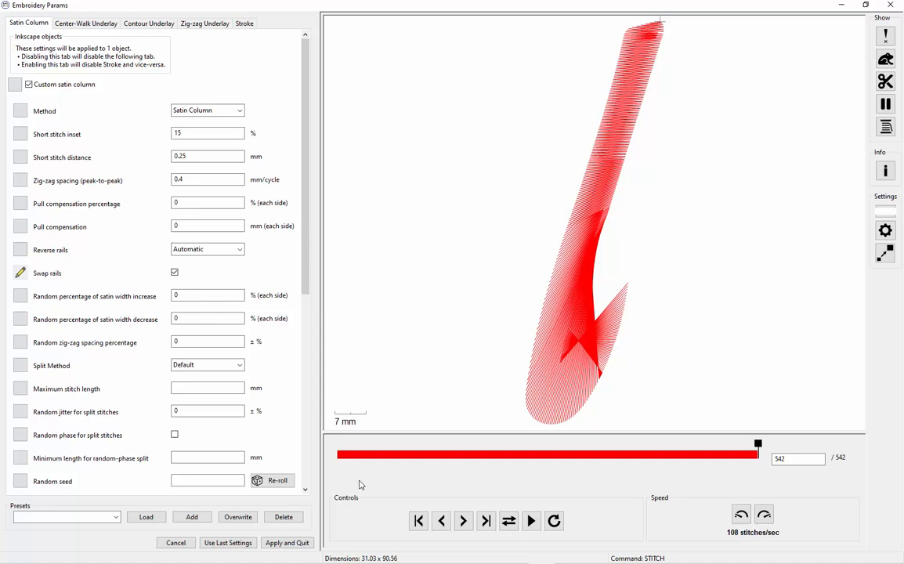
click(286, 543)
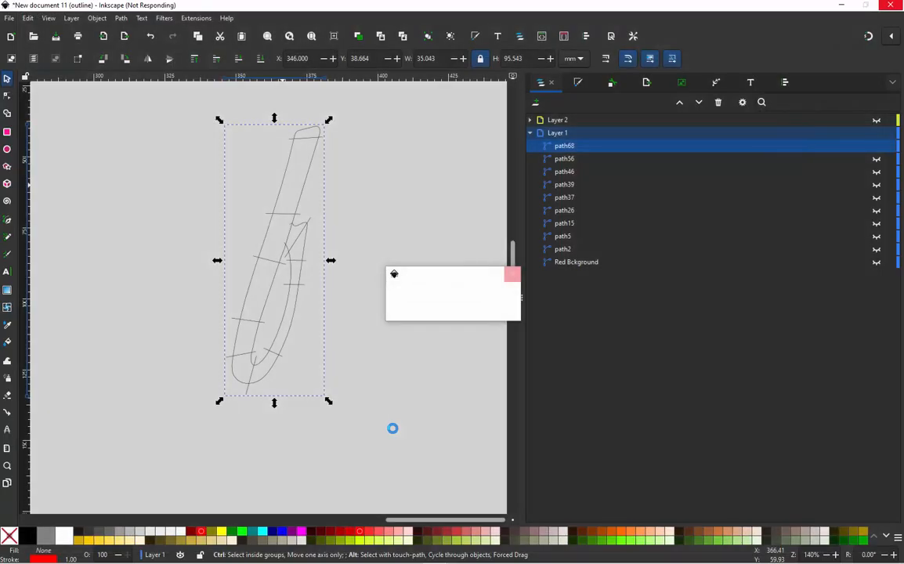
Try moving the outer right rail's node just below the short horizontal crossing lines about 6 mm outward, and undo the move.
scroll(276, 336, up, 3)
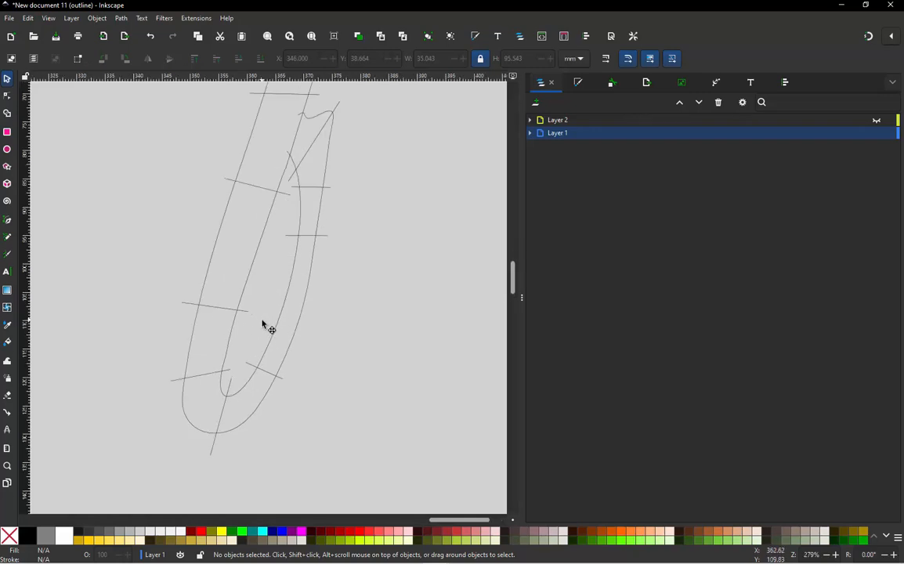
click(313, 222)
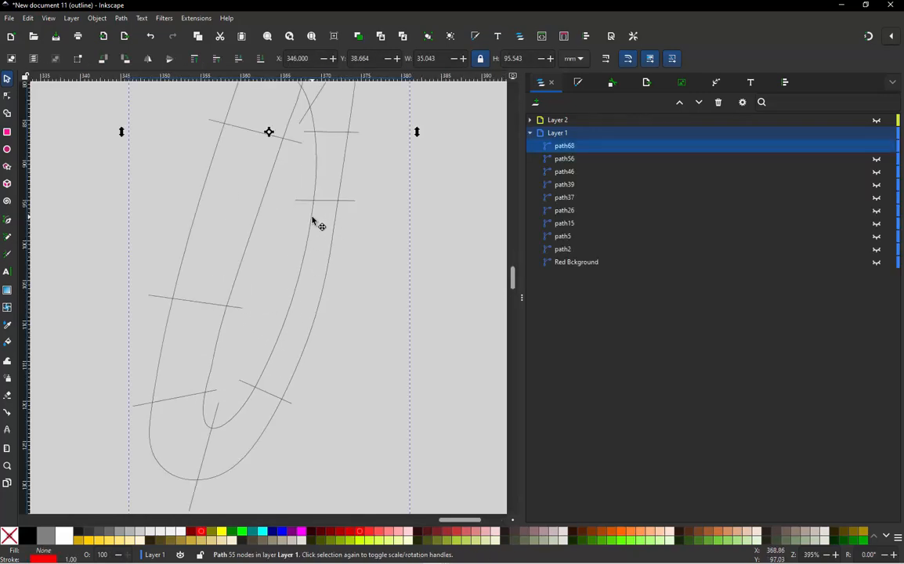
key(n)
click(333, 230)
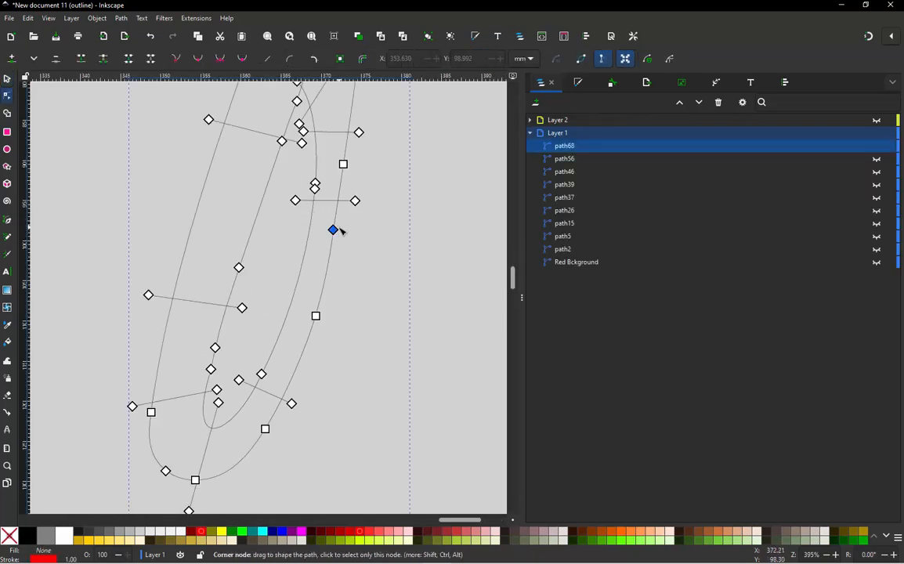
drag(333, 230, 382, 244)
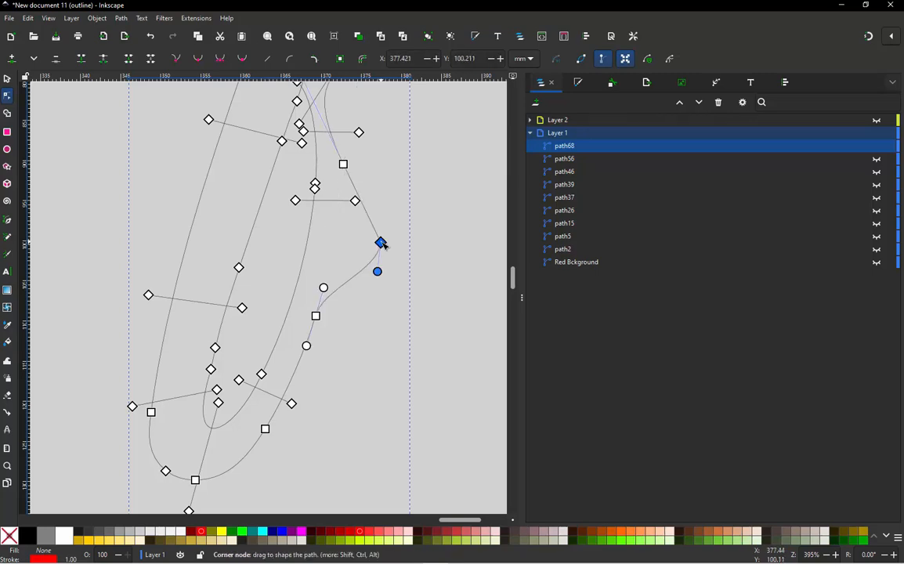
key(ctrl+z)
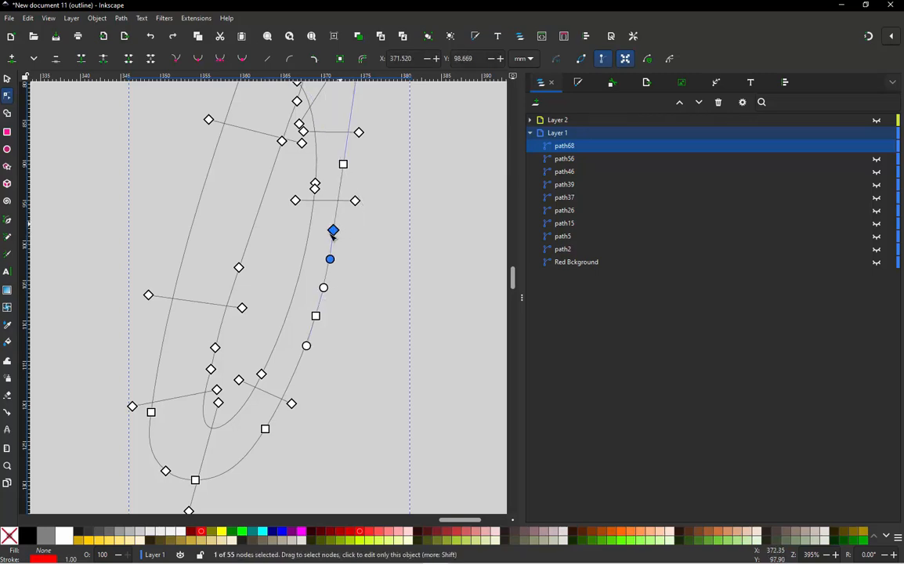
Try moving the inner rail's node just above the lower short horizontal crossing line about 8 mm down and inward, and undo the move.
shift+click(316, 190)
drag(317, 191, 280, 244)
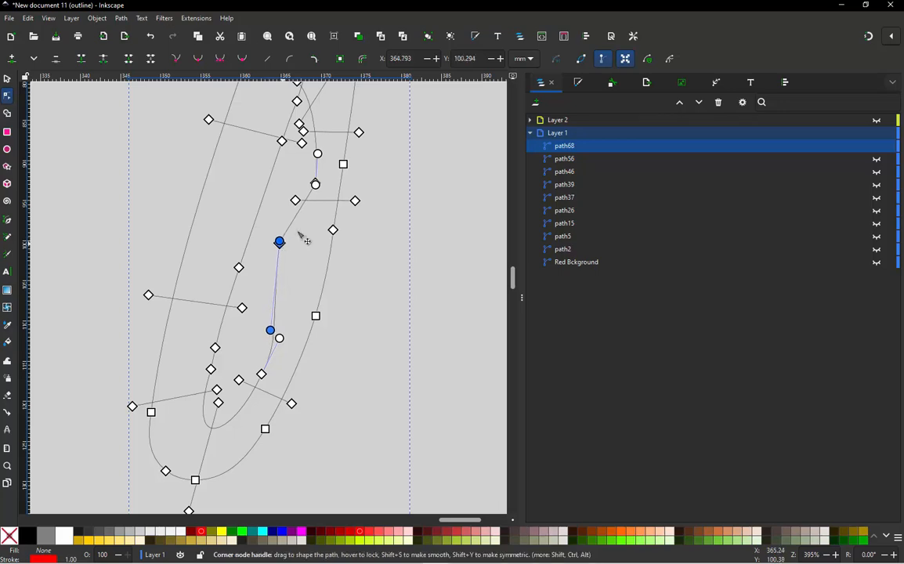
key(ctrl+z)
scroll(318, 180, up, 2)
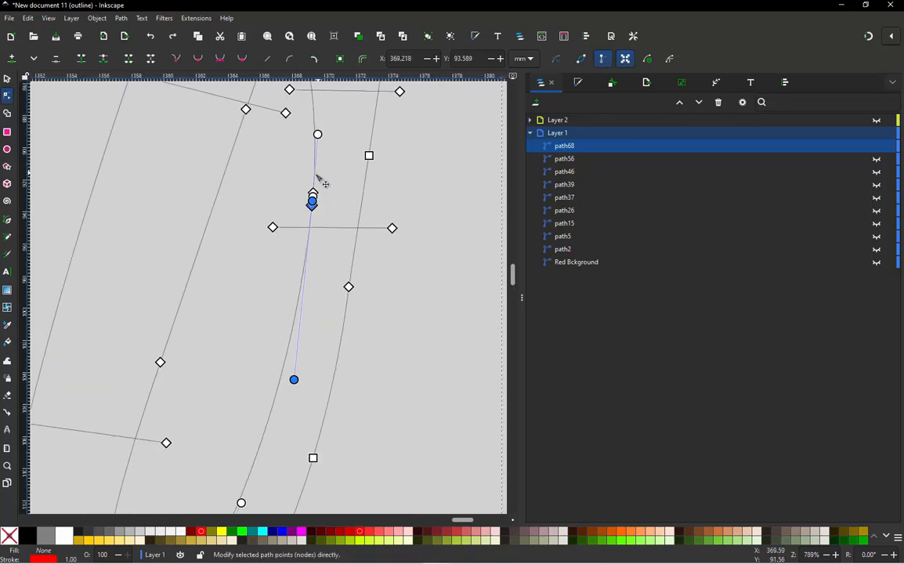
Simplify the combined path to reduce its nodes.
scroll(305, 182, down, 2)
click(122, 17)
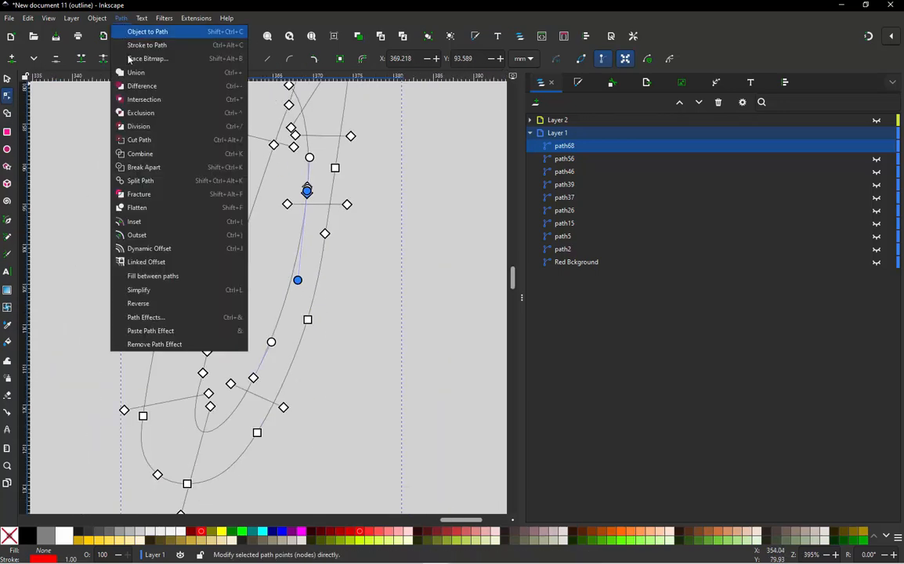
click(163, 291)
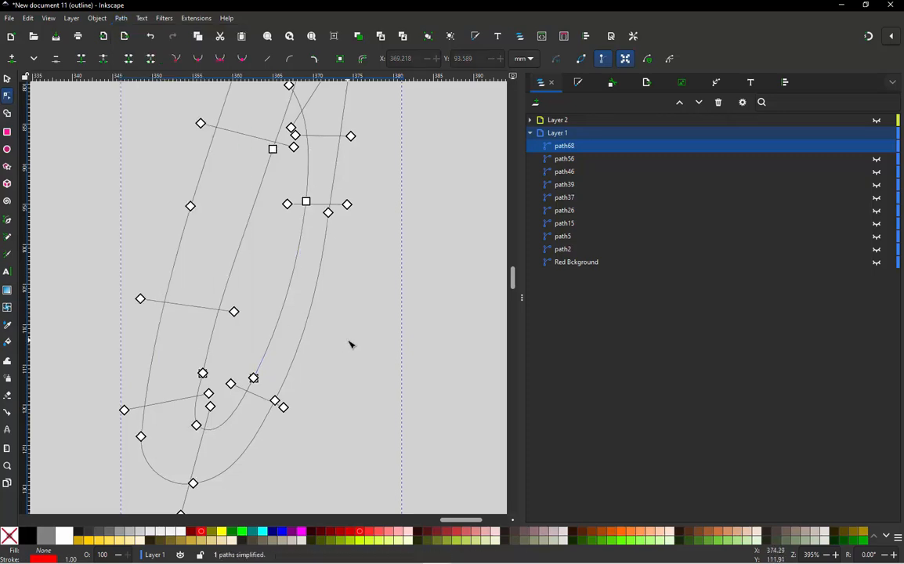
Try deleting the overlapping nodes on the left side of the inner rail's lower curve, and undo the deletions.
ctrl+scroll(351, 345, down, 1)
ctrl+scroll(246, 365, up, 4)
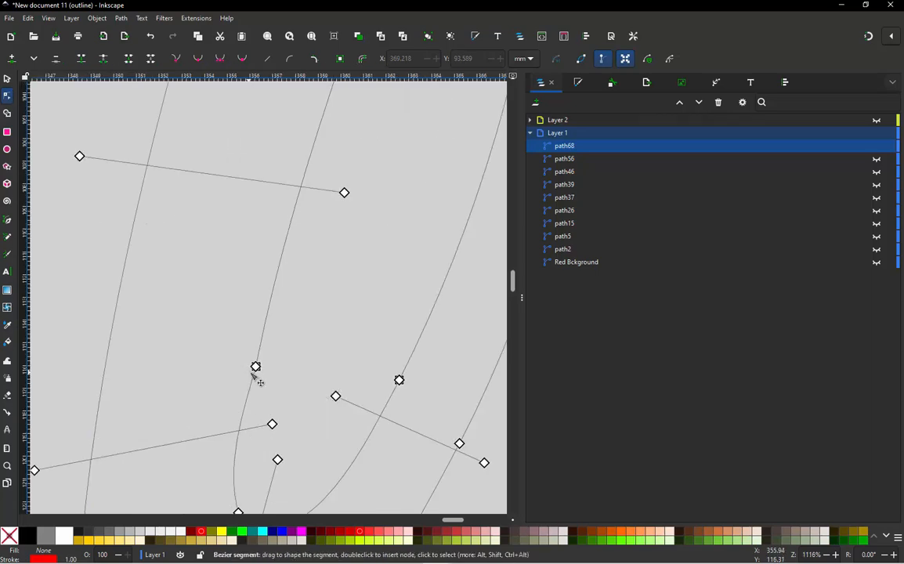
key(ctrl+alt)
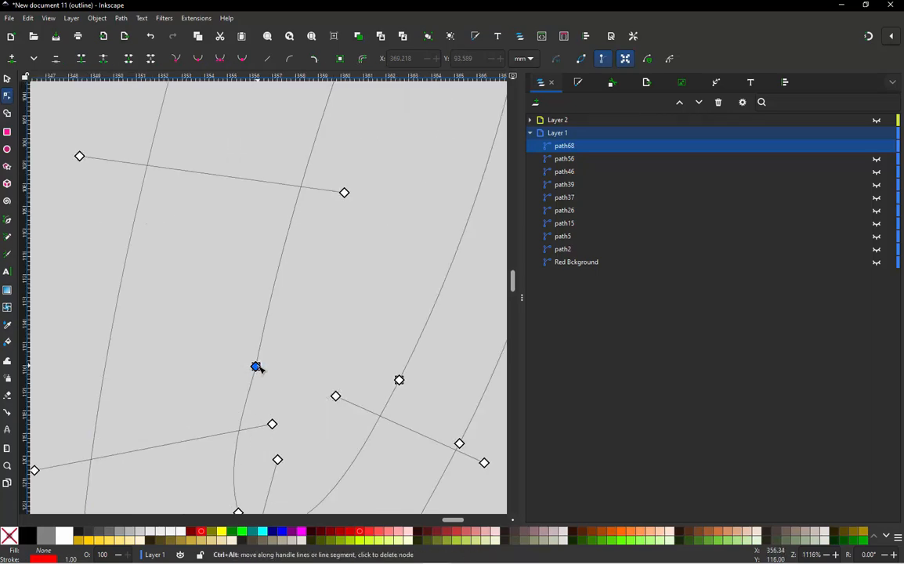
ctrl+alt+click(257, 367)
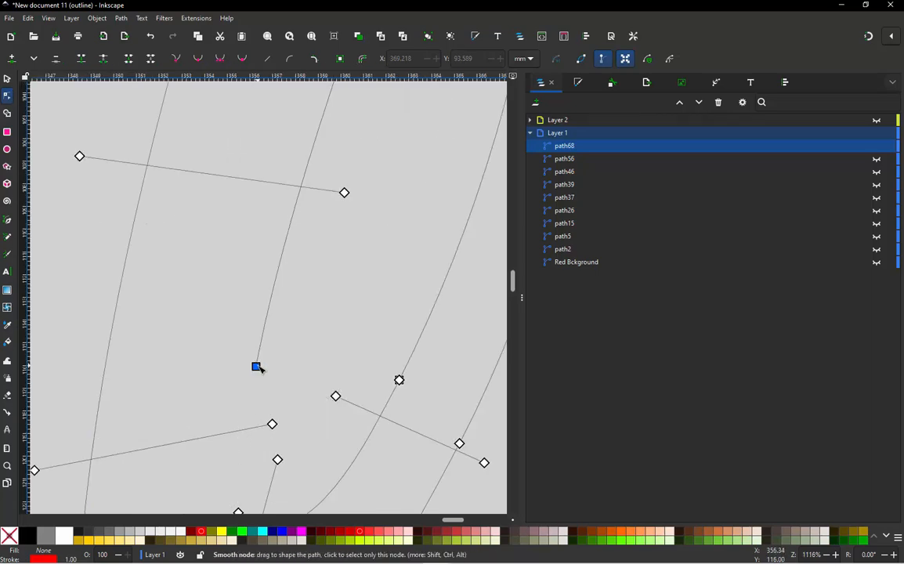
ctrl+alt+click(257, 368)
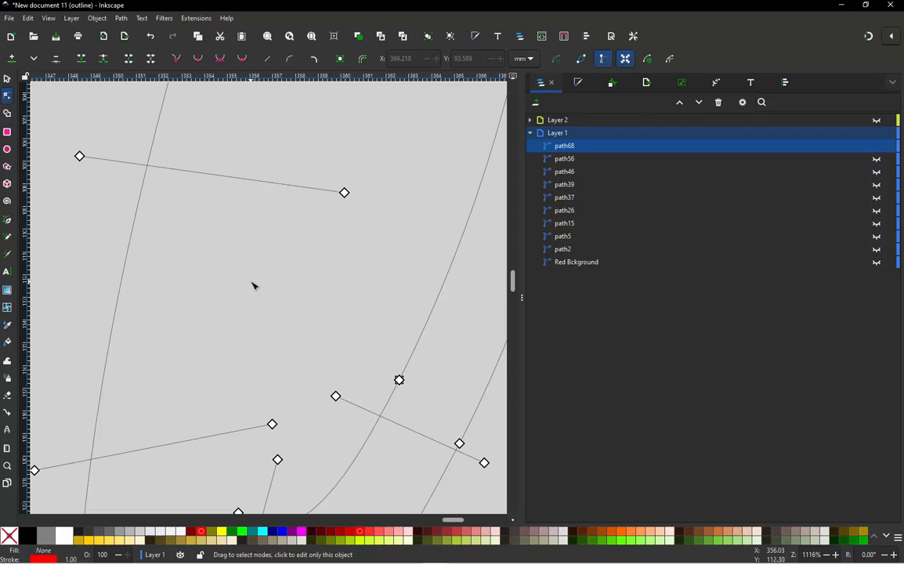
key(ctrl+z)
key(ctrl+z)
scroll(287, 252, down, 2)
scroll(270, 323, up, 2)
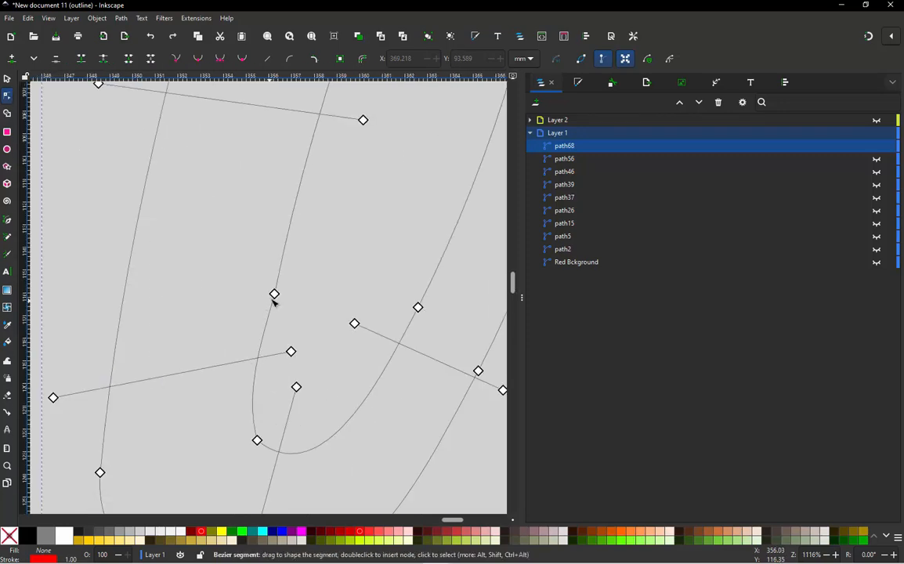
Test the left split in the inner rail's lower curve by moving one end aside, undo it, and join the two overlapping nodes.
drag(274, 303, 342, 306)
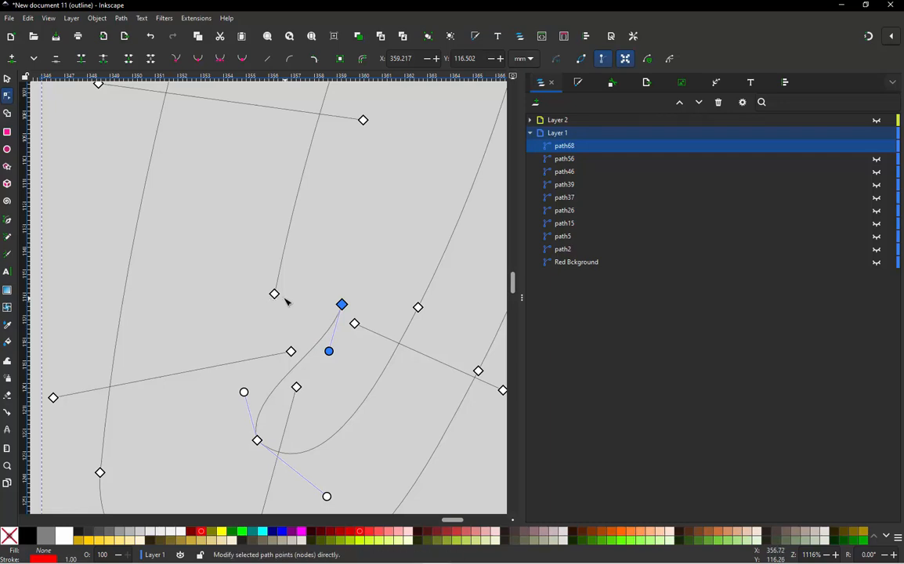
key(ctrl+z)
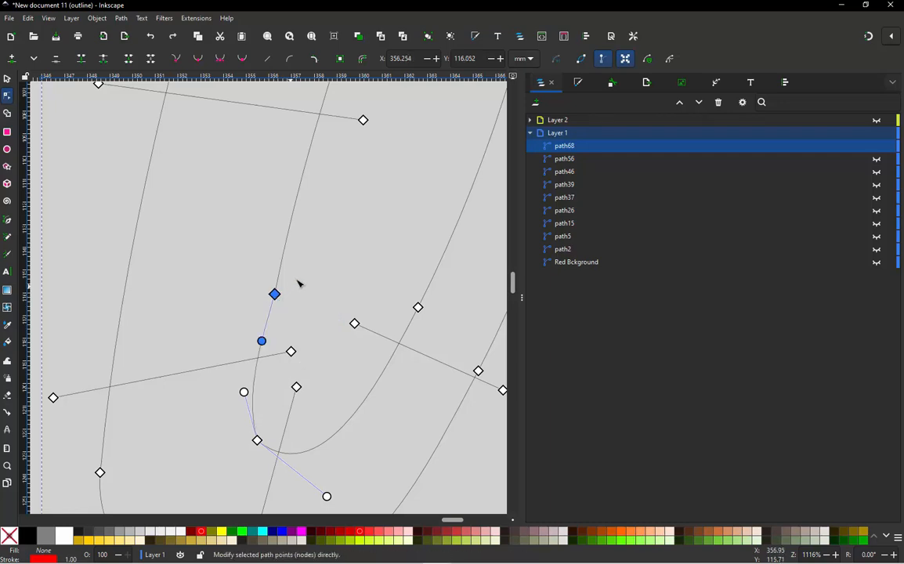
drag(309, 270, 260, 316)
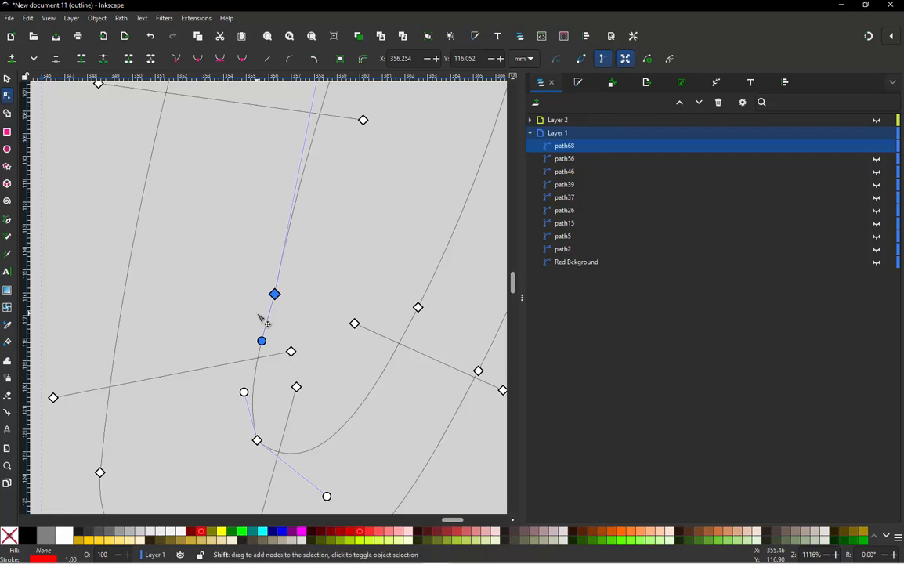
Join the two overlapping nodes on the right side of the inner rail's lower curve, and test both joins with node moves, undoing each.
drag(418, 308, 439, 328)
key(ctrl+z)
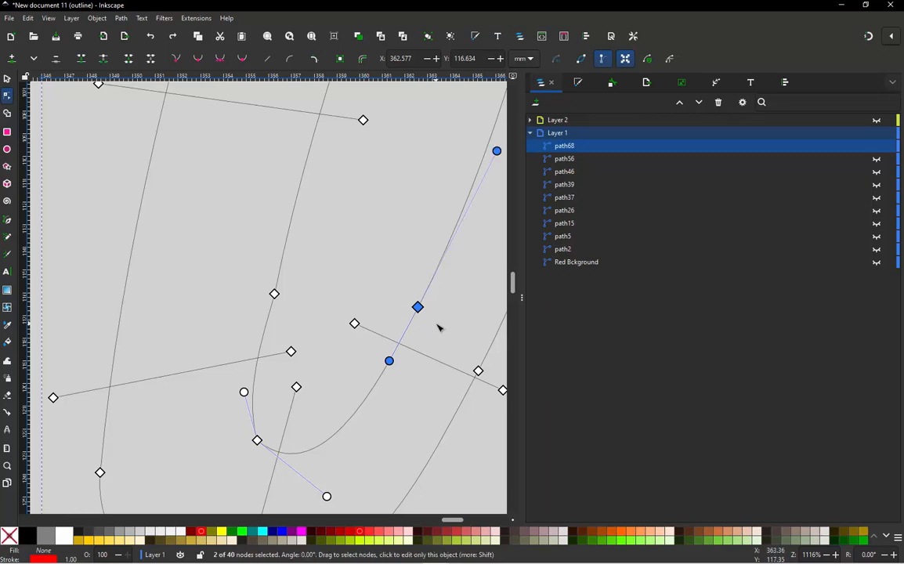
key(shift)
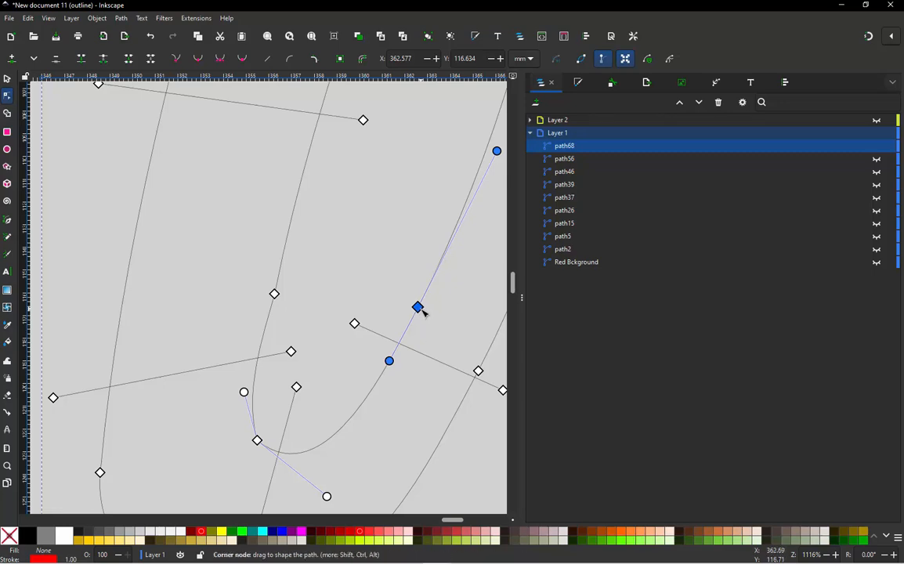
drag(422, 311, 380, 293)
key(ctrl+z)
drag(275, 295, 219, 287)
key(ctrl+z)
Preview the simplified path's stitches in the embroidery parameters, with Custom satin column switched off and on again, and apply it enabled.
scroll(292, 355, down, 4)
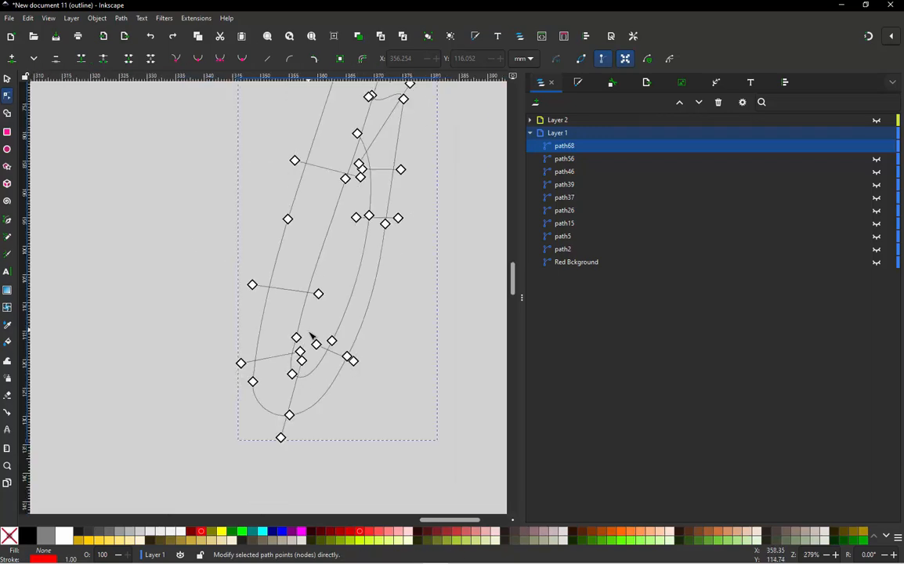
key(s)
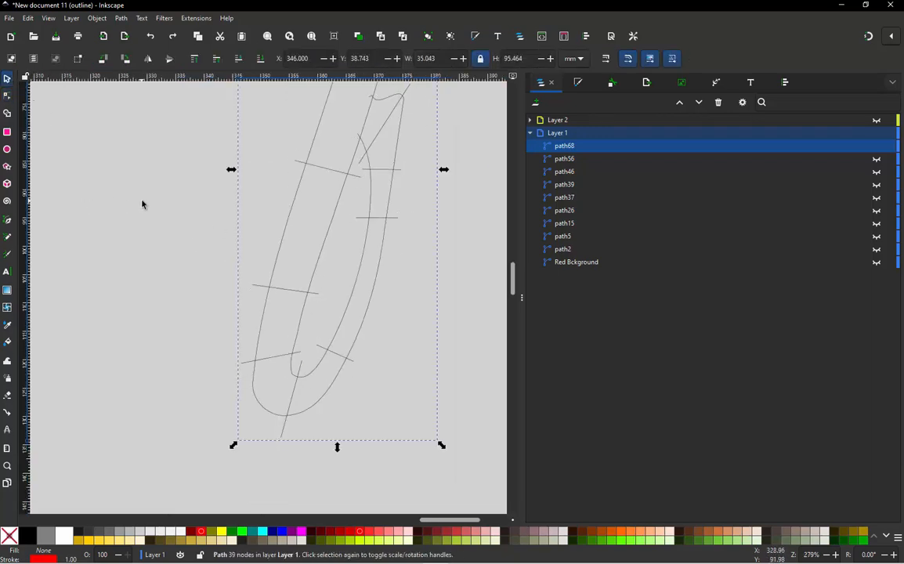
key(Escape)
scroll(308, 240, down, 1)
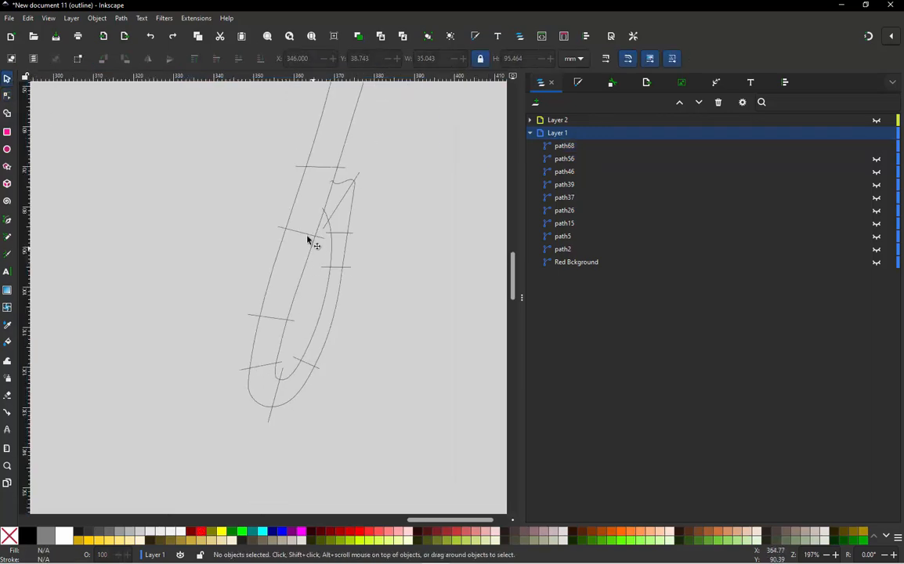
click(273, 272)
key(ctrl+shift+p)
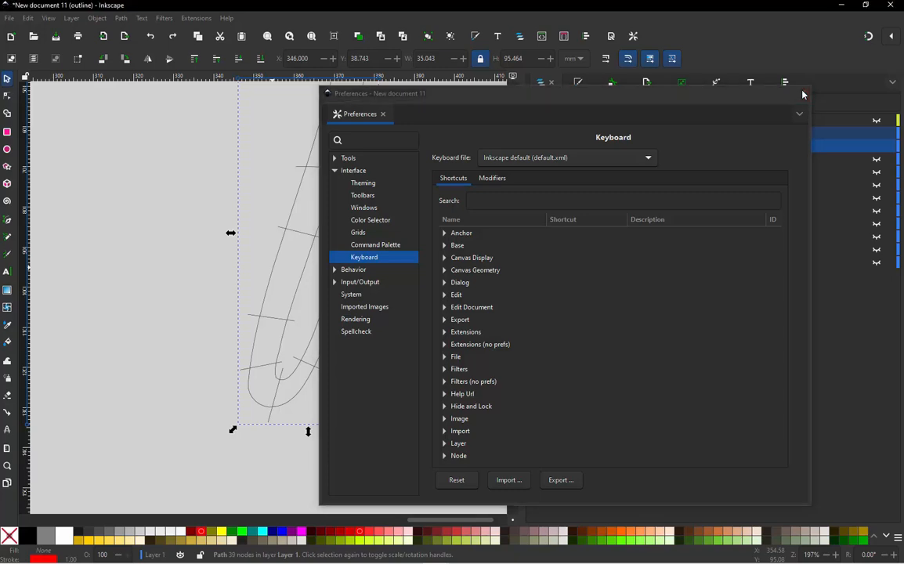
click(803, 94)
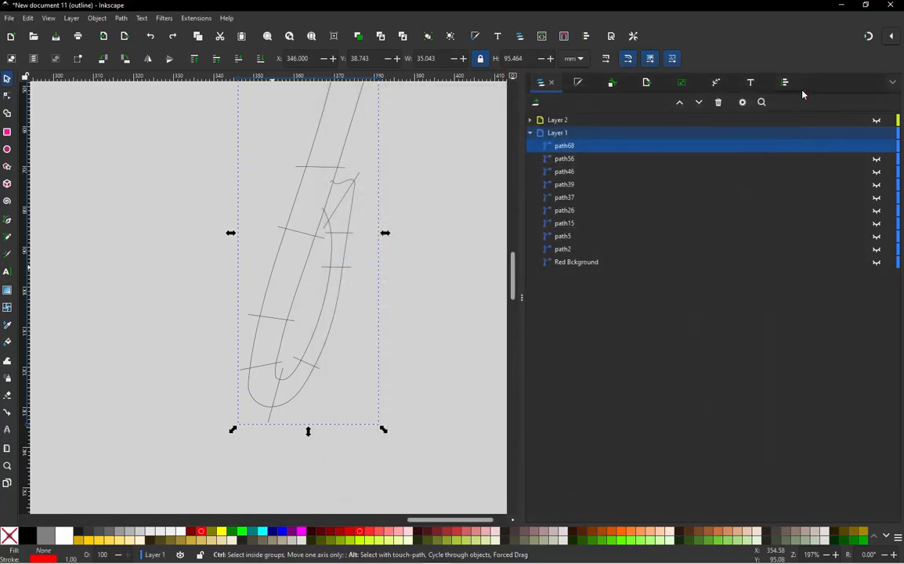
key(alt+q)
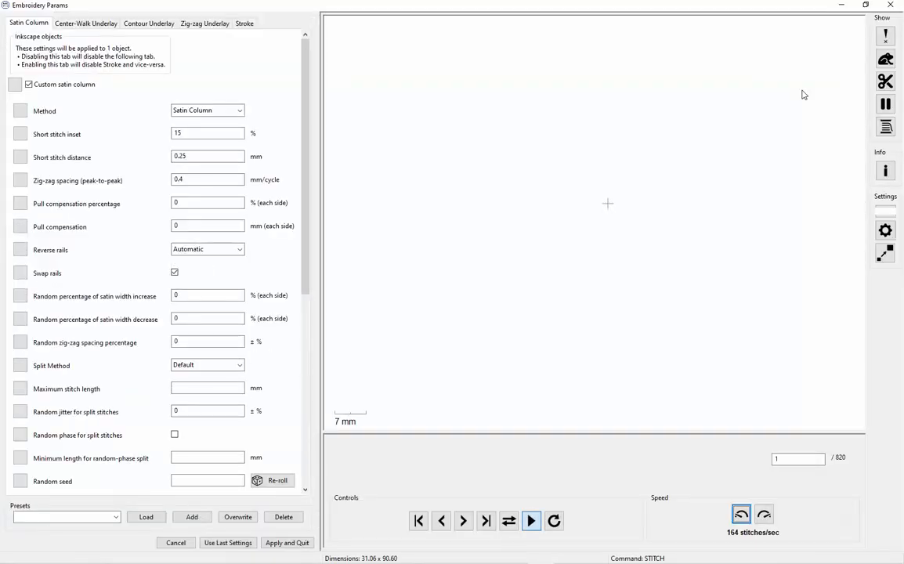
click(48, 85)
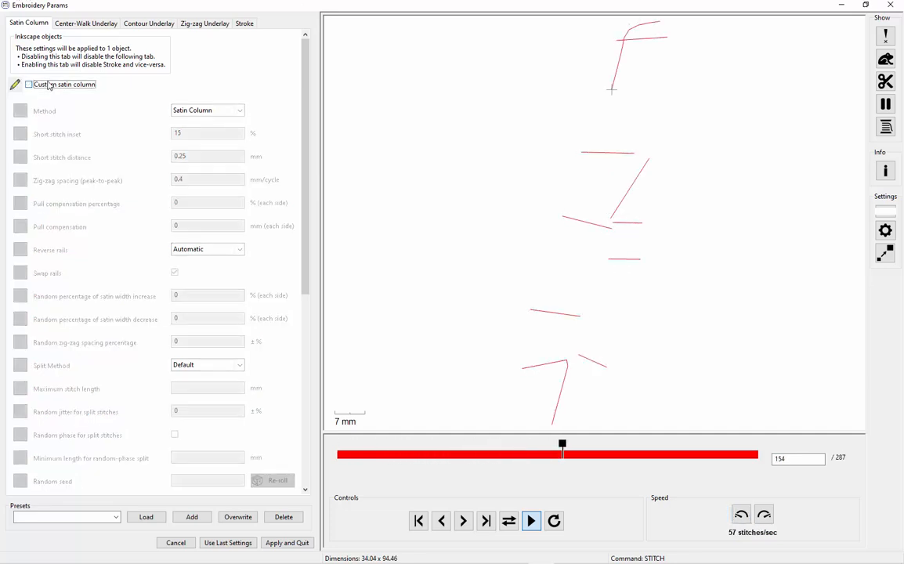
click(49, 83)
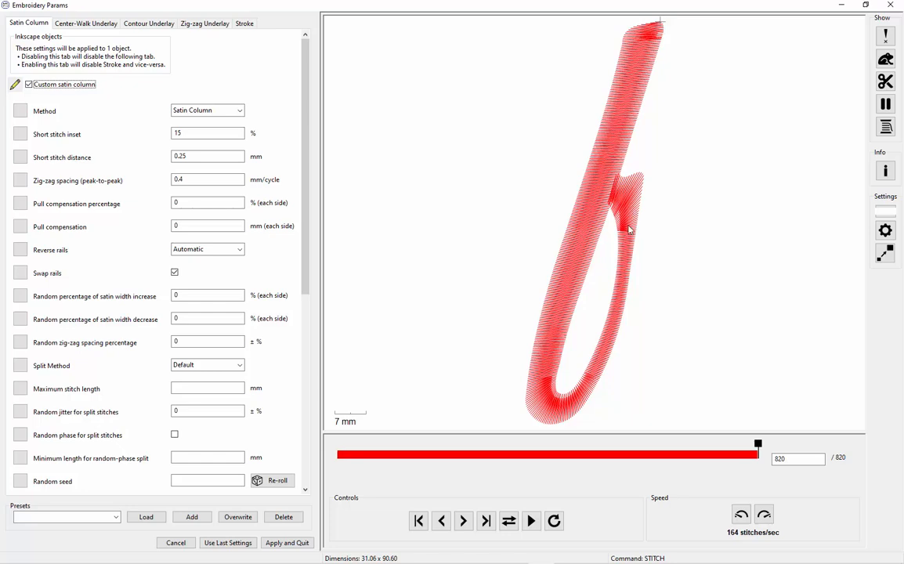
click(298, 544)
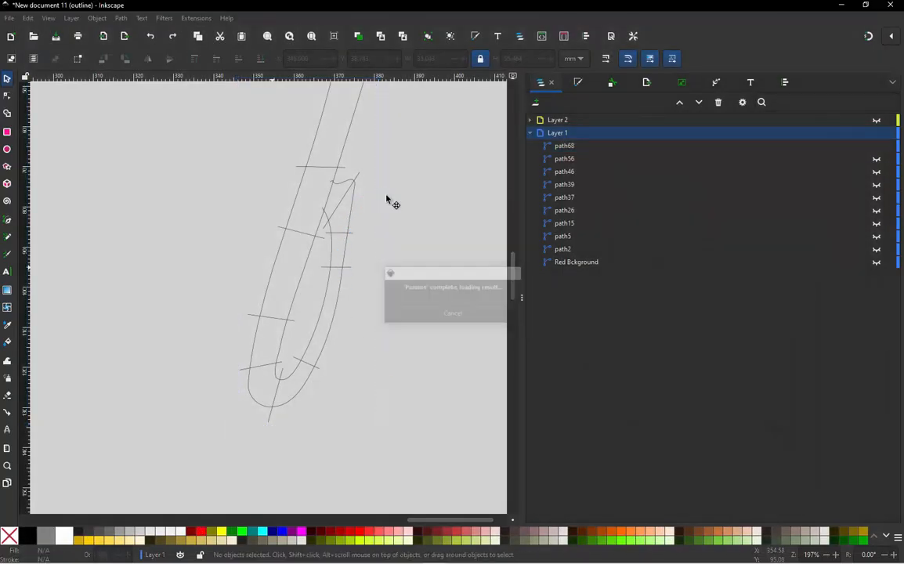
Move the lower end of the diagonal crossing line in the short arm upward and convert the line to a straight segment.
scroll(339, 207, up, 5)
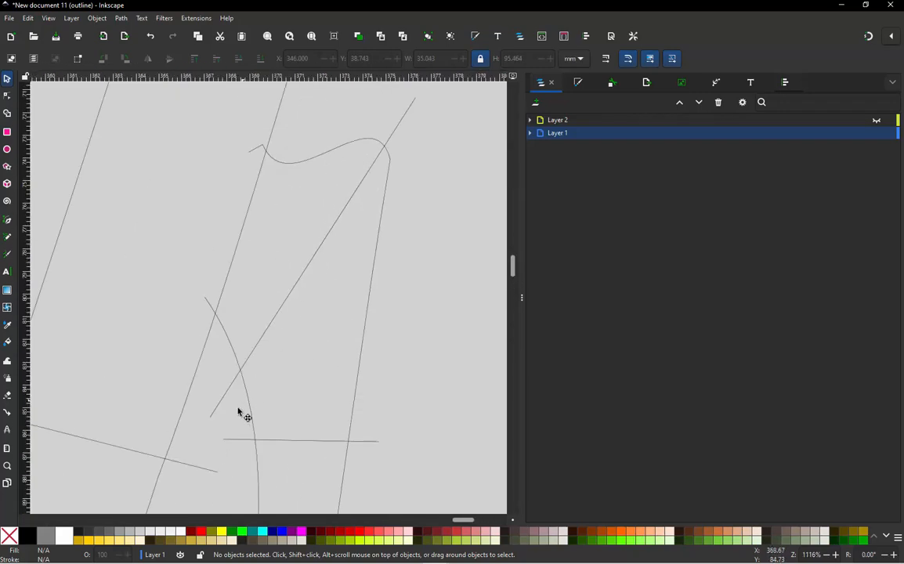
click(222, 408)
key(n)
drag(211, 418, 227, 339)
click(326, 212)
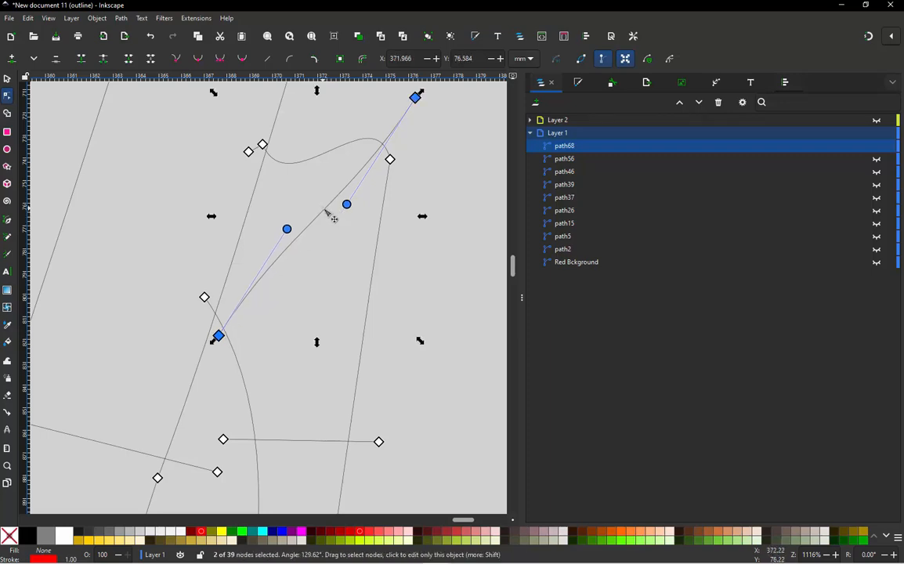
key(shift+l)
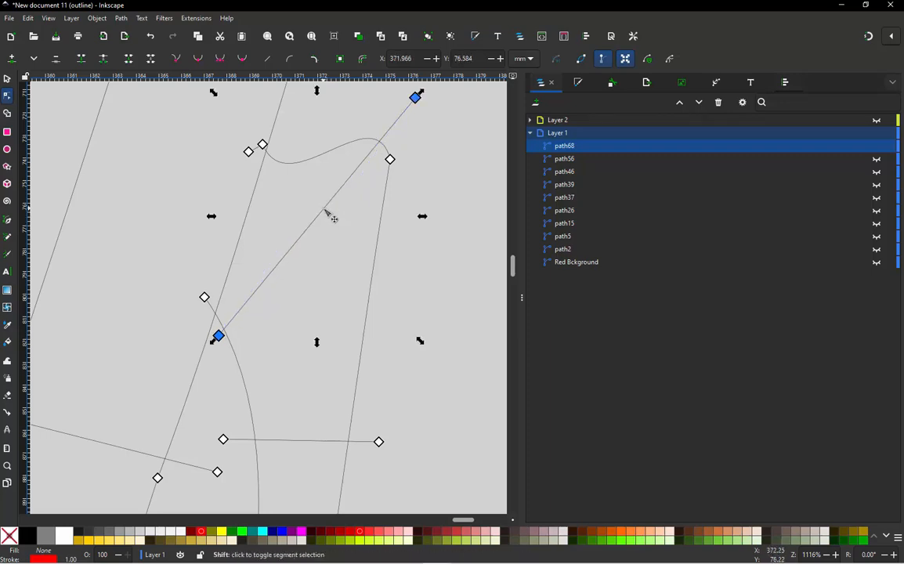
Reposition both ends of that crossing line so it spans the arm's wavy upper edge and the inner rail near the stem.
drag(410, 106, 311, 134)
click(393, 127)
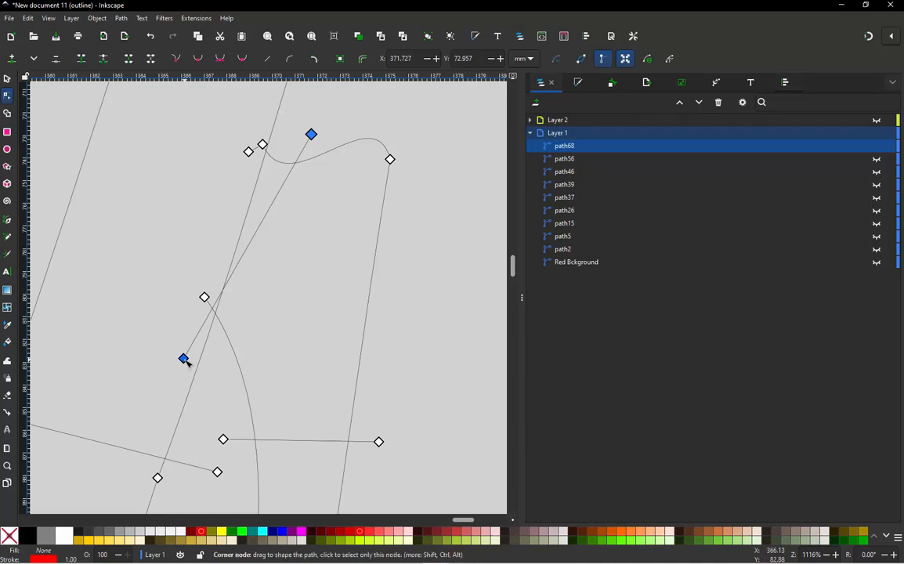
drag(183, 358, 217, 346)
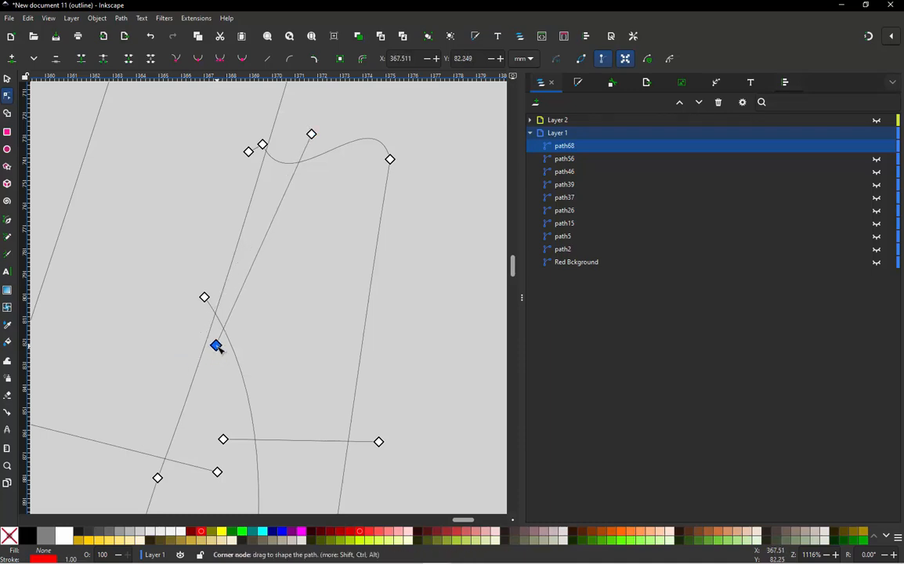
Draw two more straight crossing lines fanning across the short arm, one through its upper corner and one lower across its outer rail.
key(b)
click(222, 369)
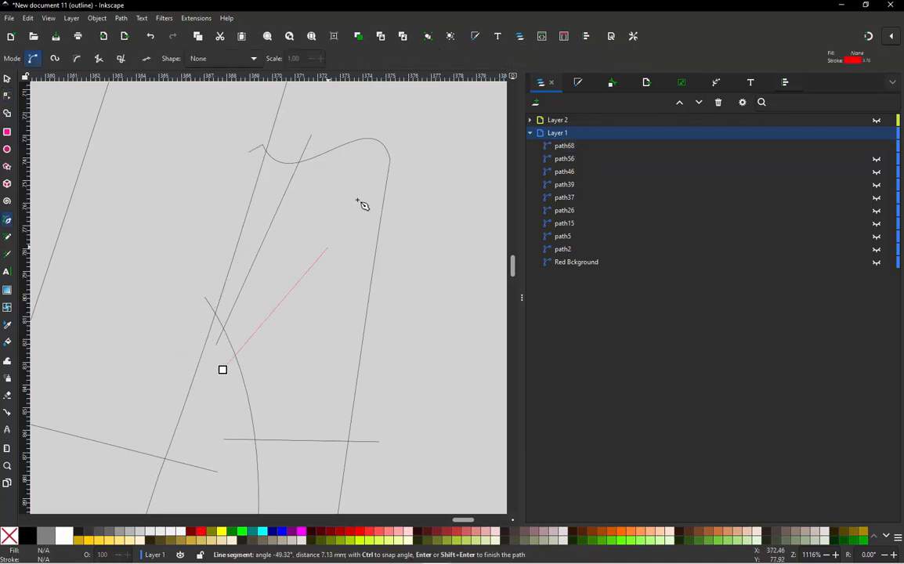
double_click(398, 135)
click(229, 385)
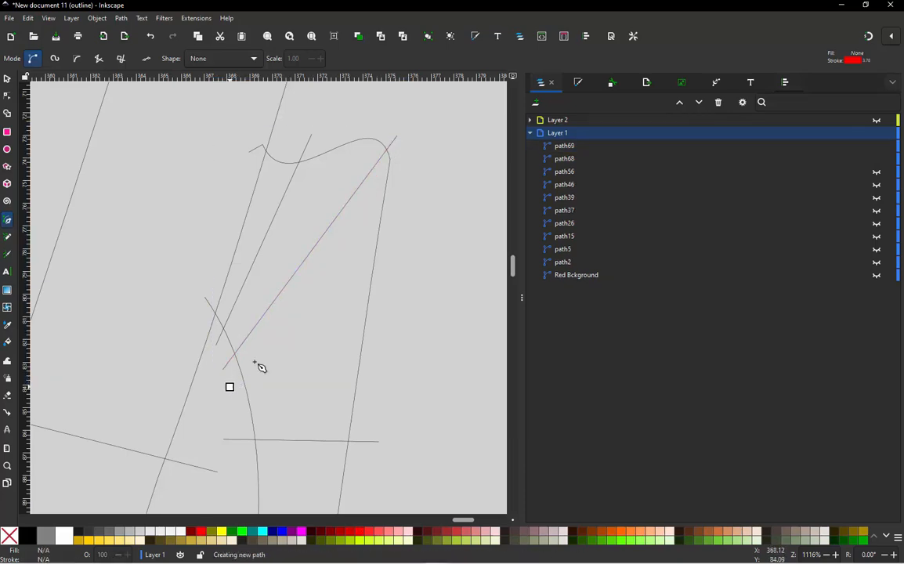
double_click(384, 278)
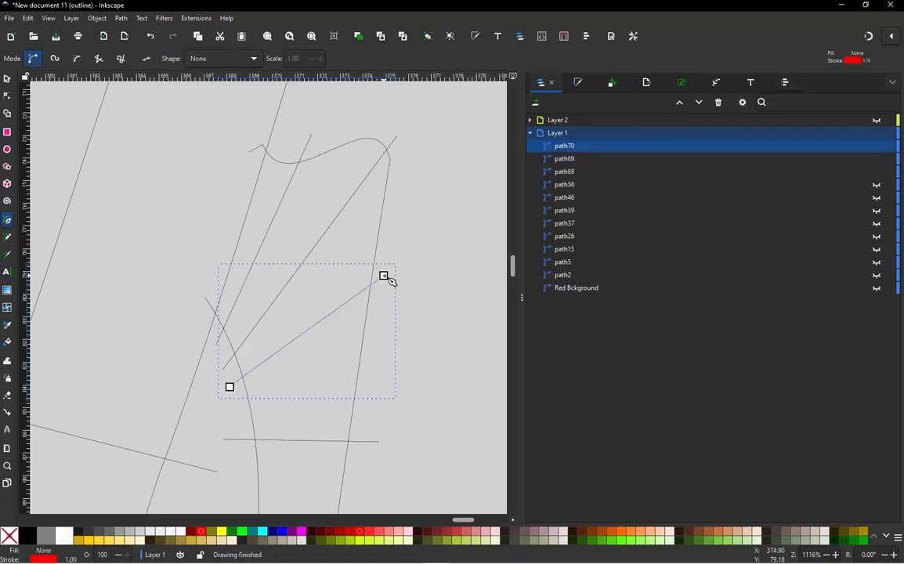
ctrl+scroll(384, 279, down, 3)
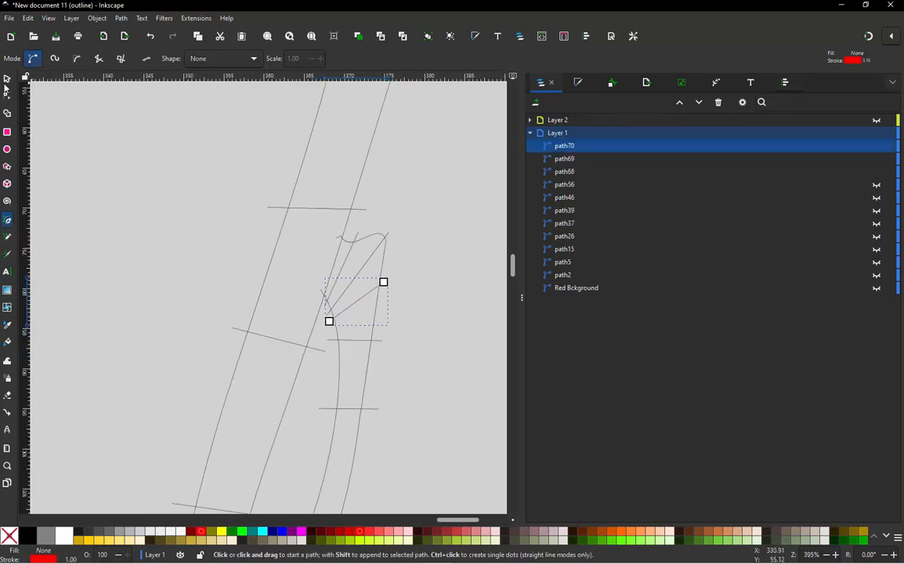
Select the outline path together with the two new crossing lines and combine them into a single path.
click(7, 80)
ctrl+scroll(266, 302, down, 4)
click(210, 195)
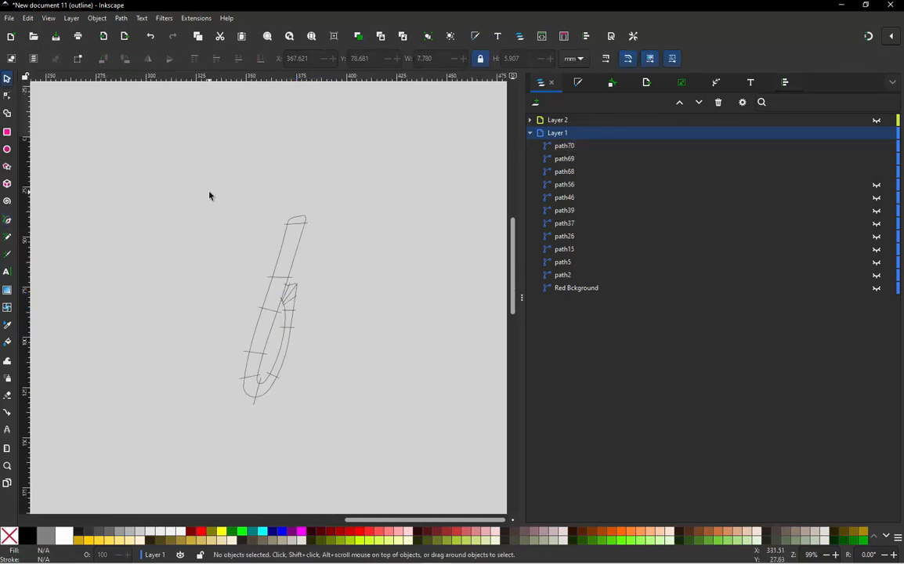
drag(375, 444, 379, 444)
key(ctrl+k)
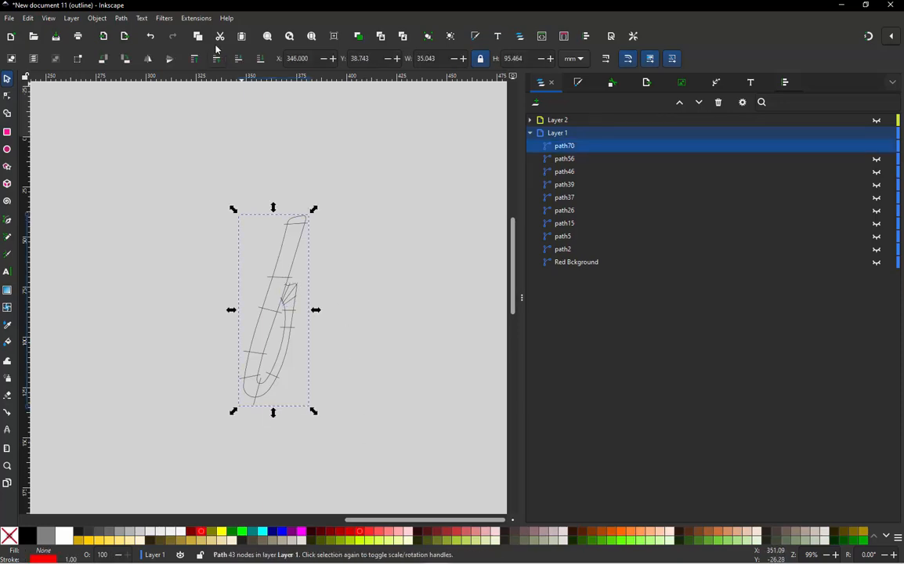
In the combined path's embroidery parameters, disable running stitch along paths and enable Swap rails for the satin column.
key(ctrl+alt+p)
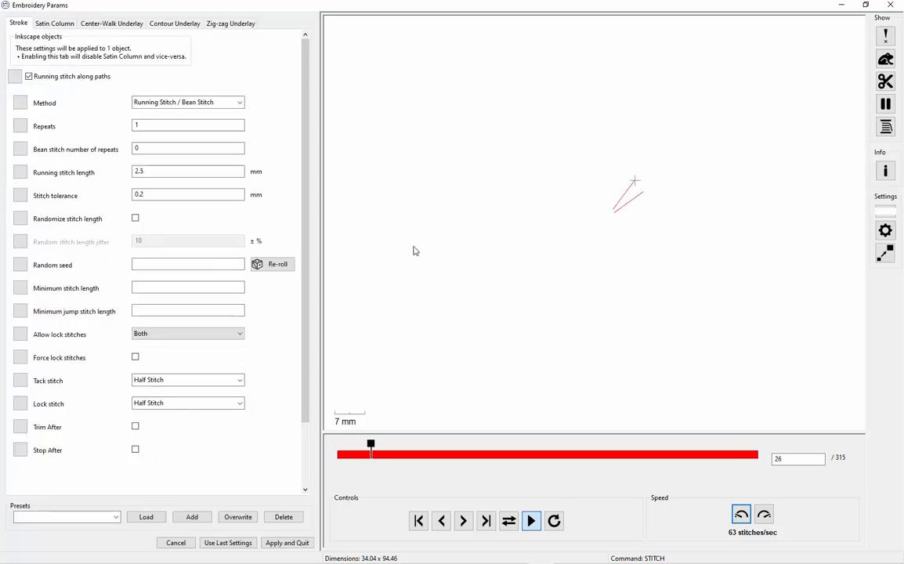
click(79, 80)
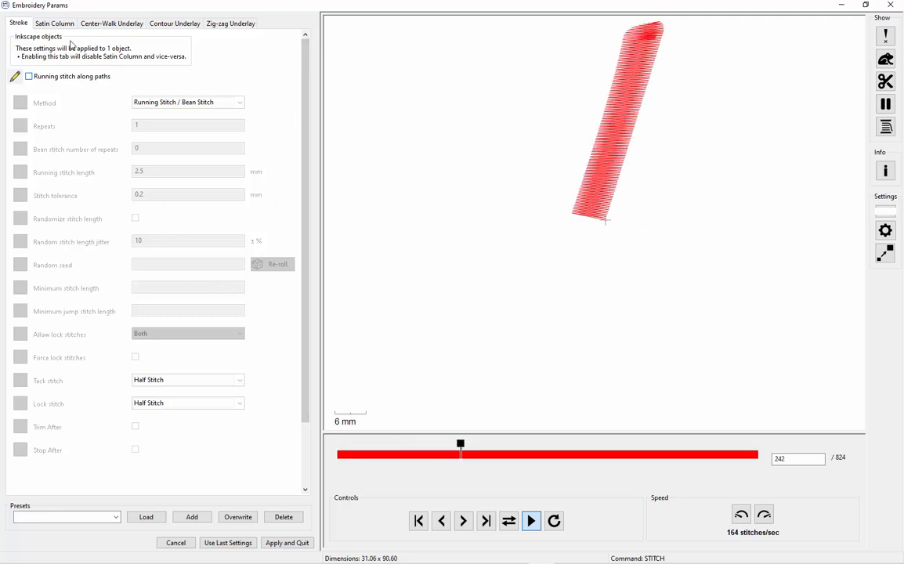
click(54, 23)
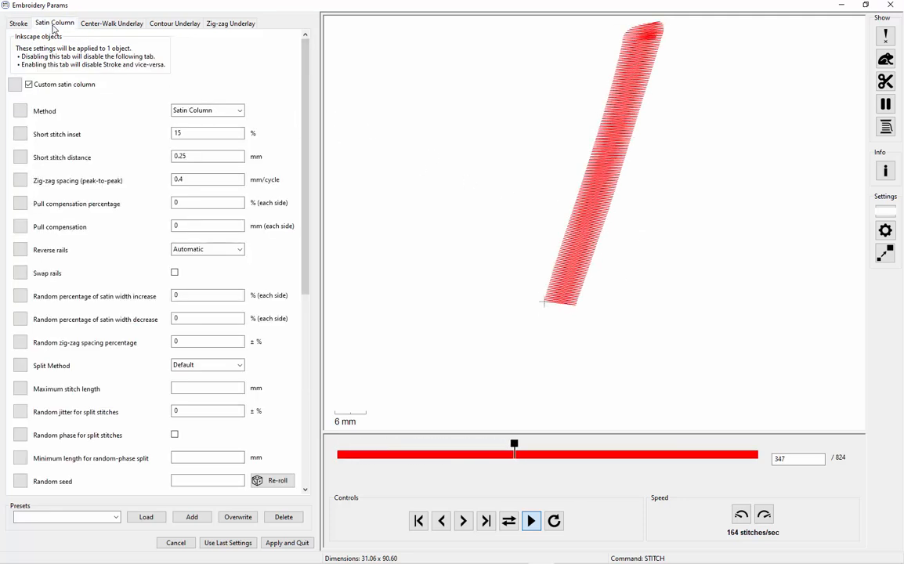
click(175, 273)
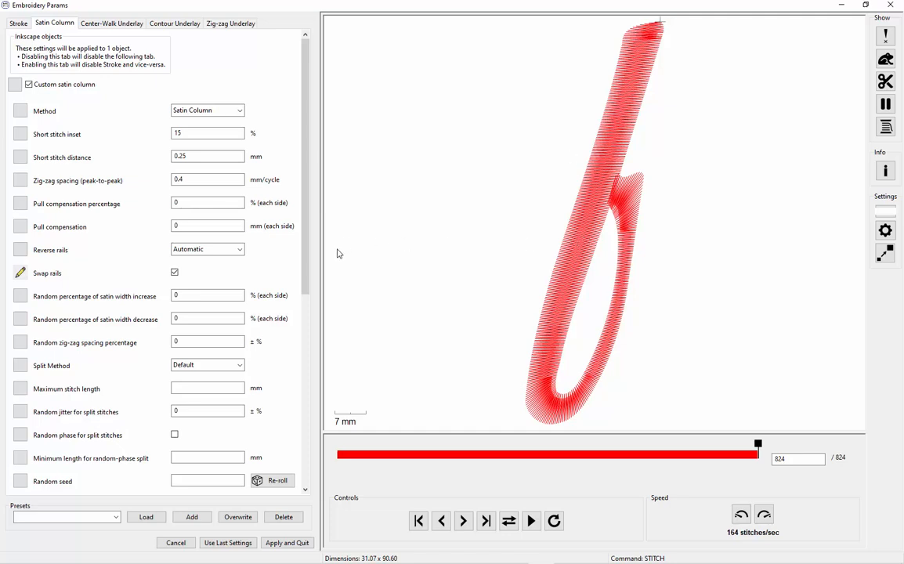
Try a minimum stitch length of 8 with needle points shown in the preview, and clear the value.
drag(307, 268, 315, 377)
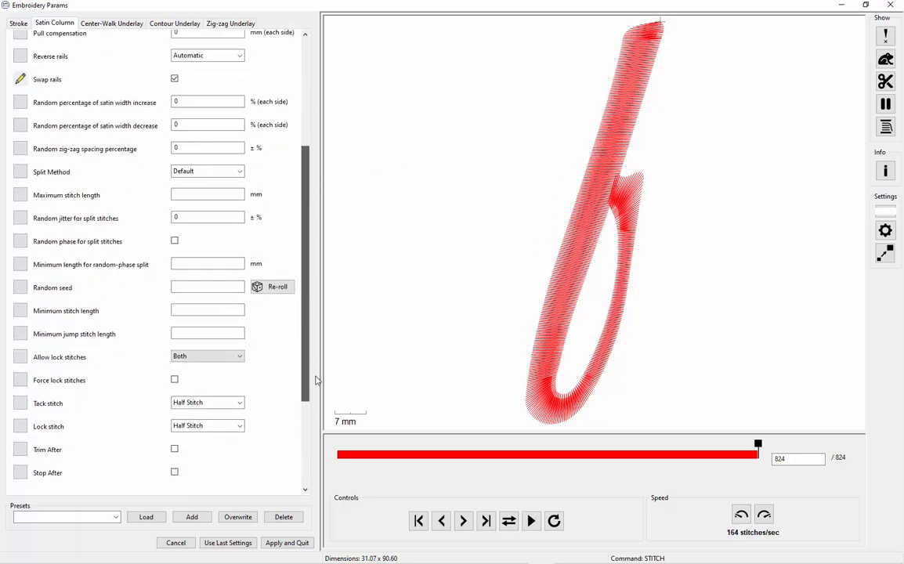
click(179, 301)
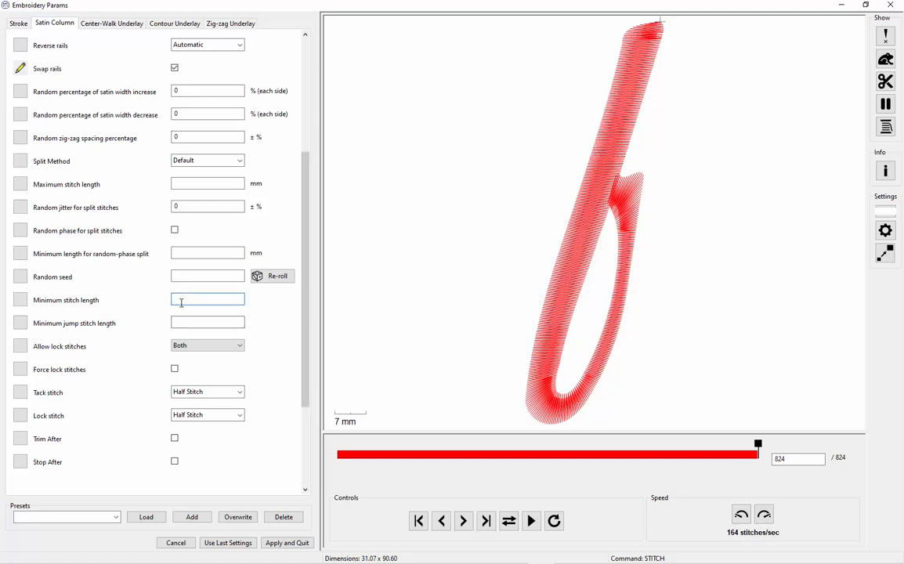
text(8)
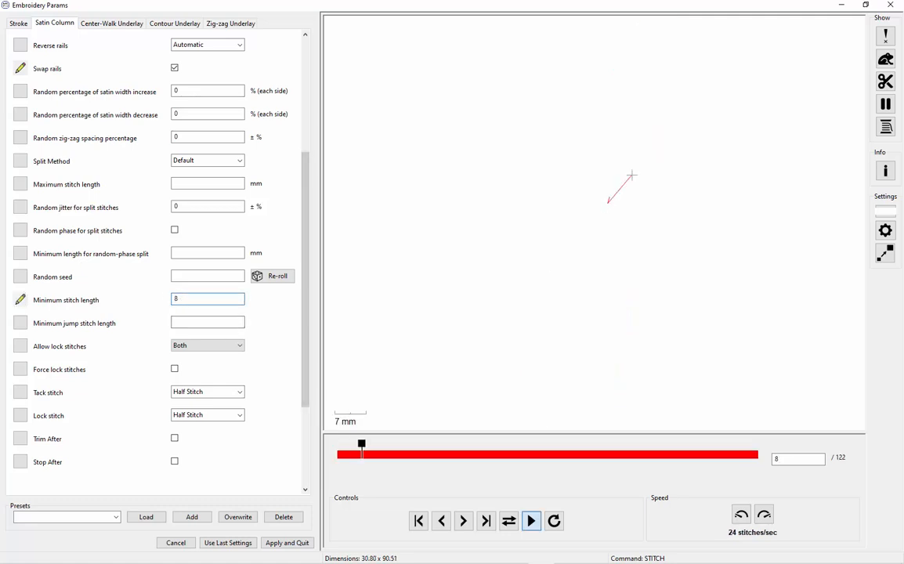
click(886, 37)
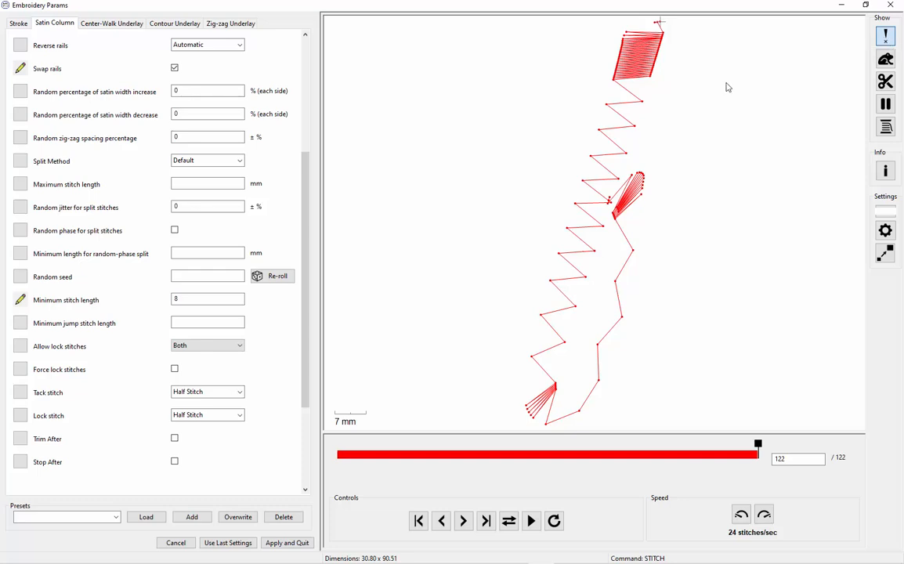
double_click(193, 301)
key(BackSpace)
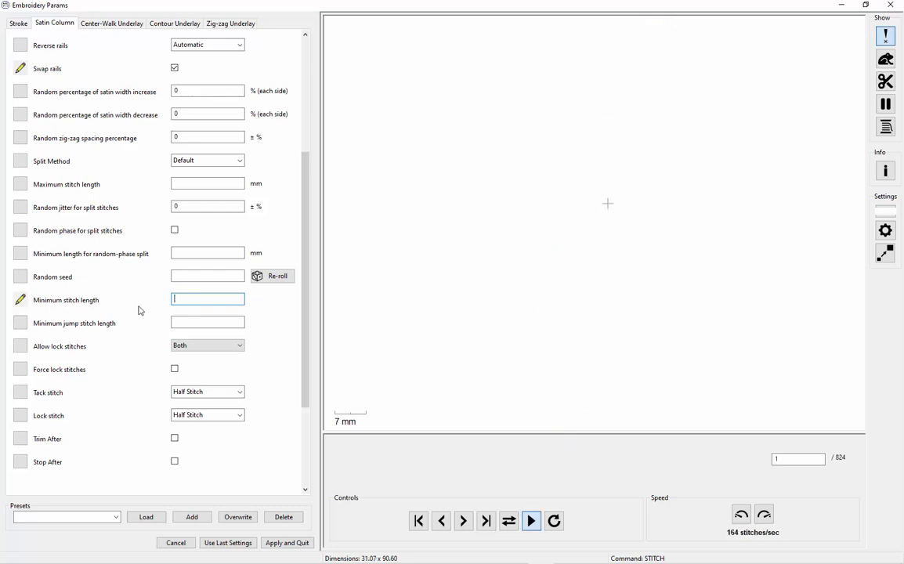
Set the satin column's maximum stitch length to 8 mm, enable random phase for split stitches, and apply the parameters.
click(179, 185)
text(8)
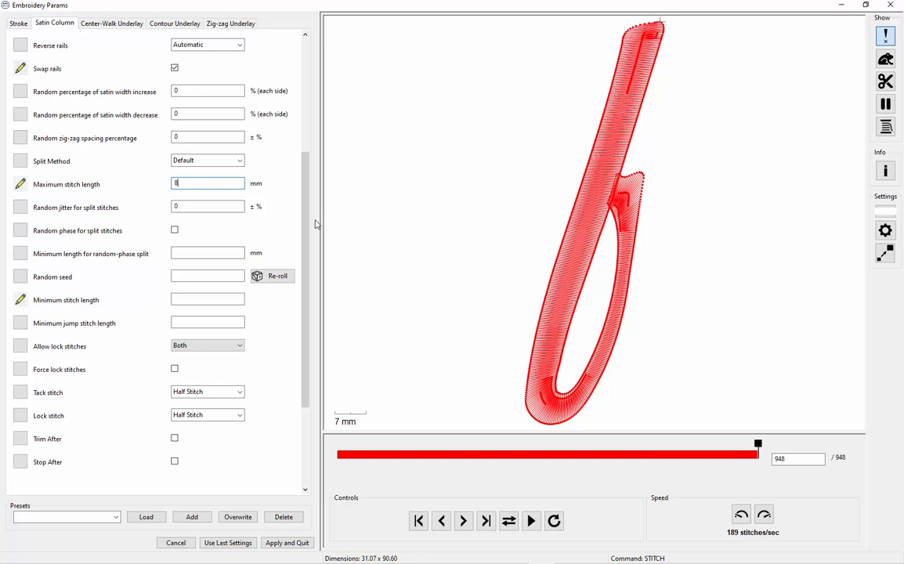
click(175, 231)
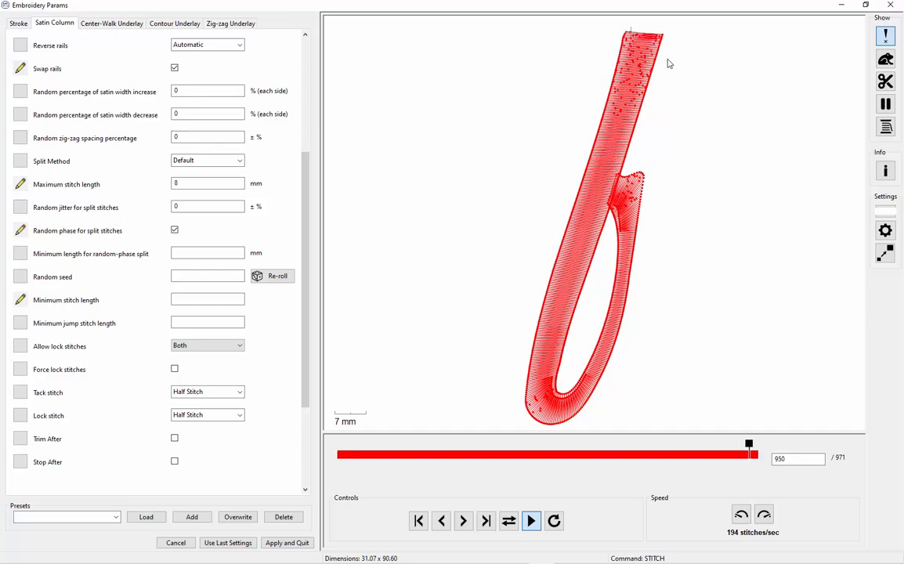
click(287, 542)
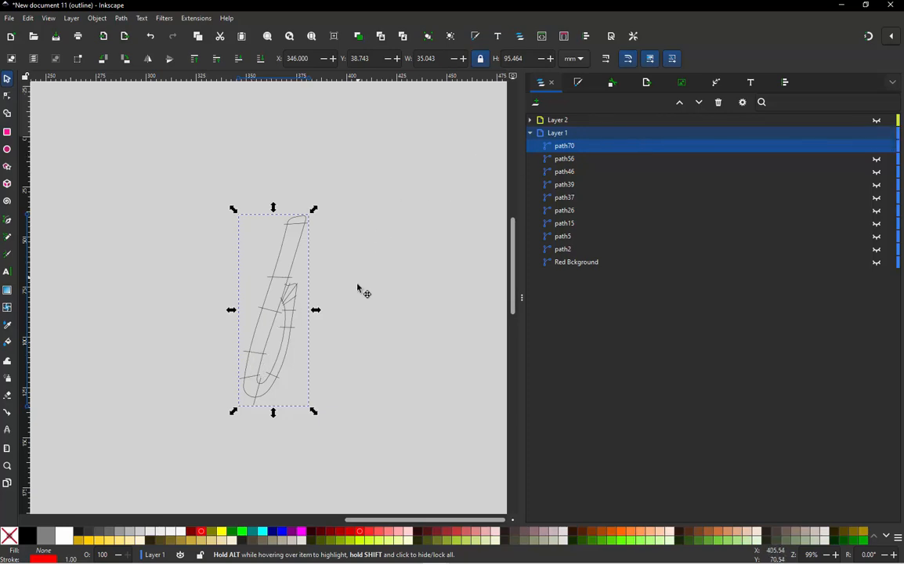
Hide the finished satin path and Layer 1, and select that layer.
click(878, 147)
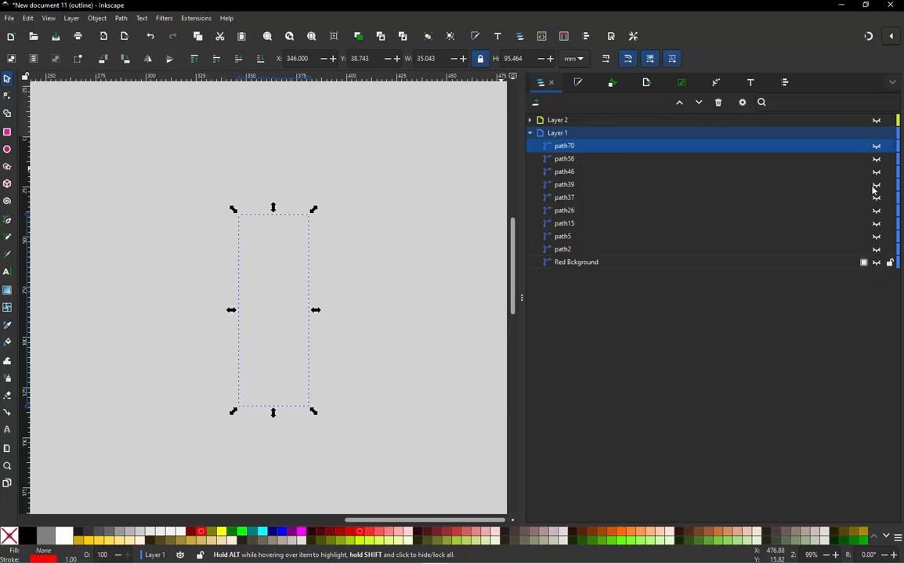
click(881, 135)
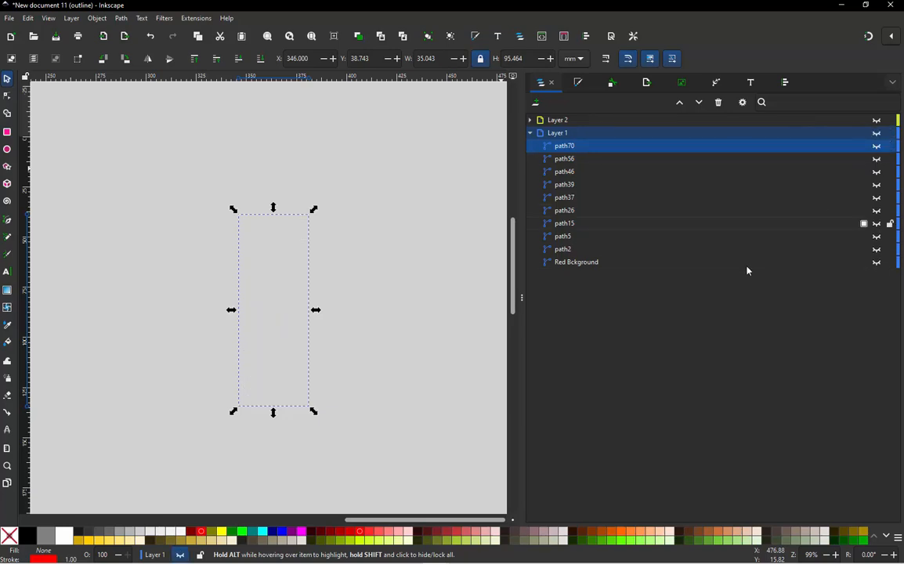
click(836, 137)
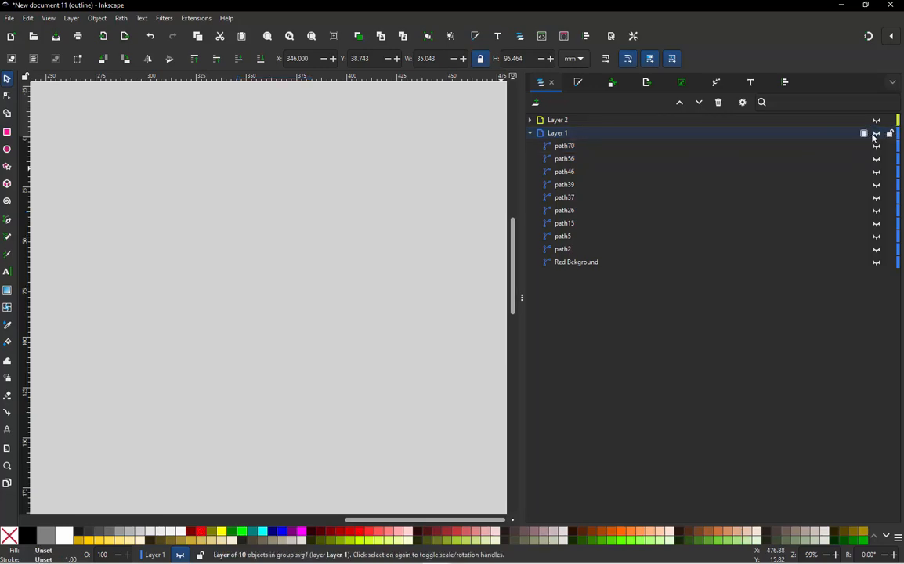
Show the nine paths from path70 to path2 in Layer 1, leaving the red background path hidden.
click(588, 150)
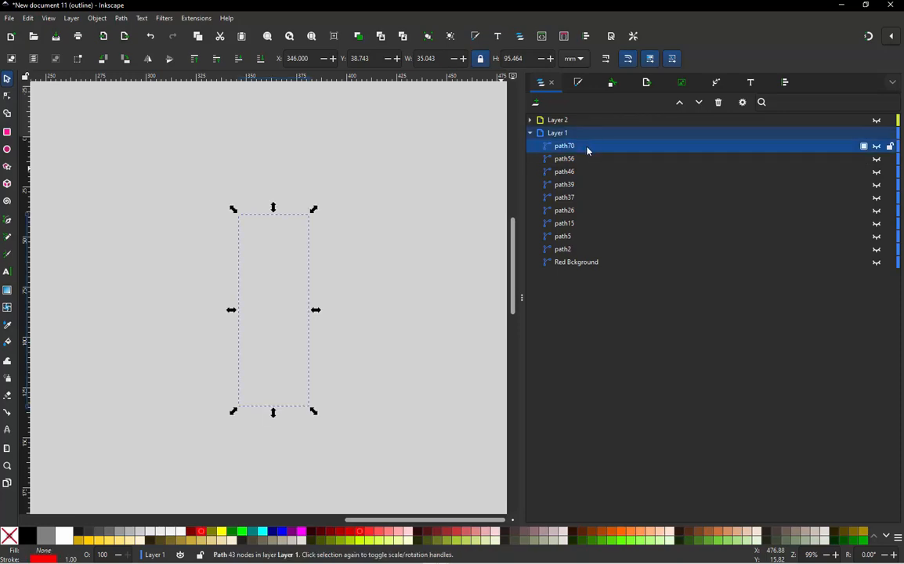
shift+click(571, 251)
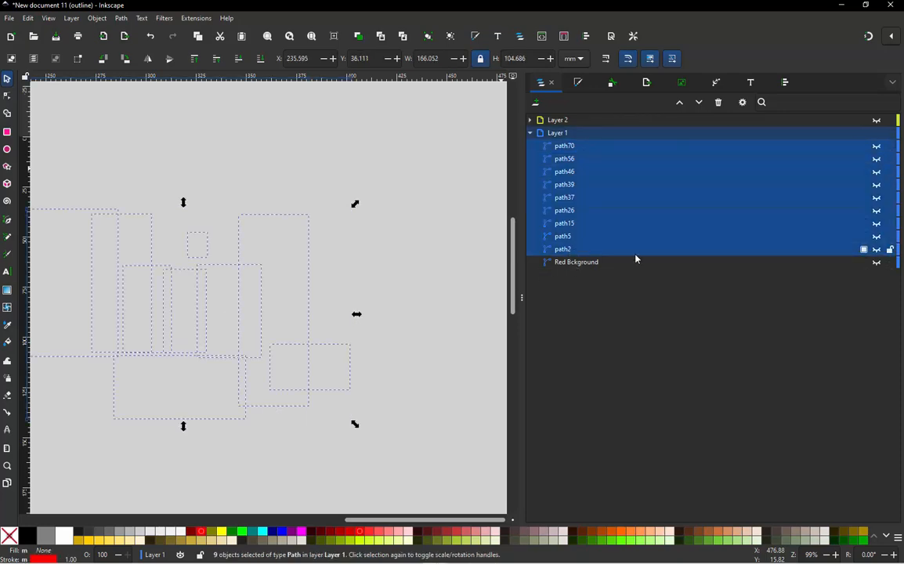
click(878, 146)
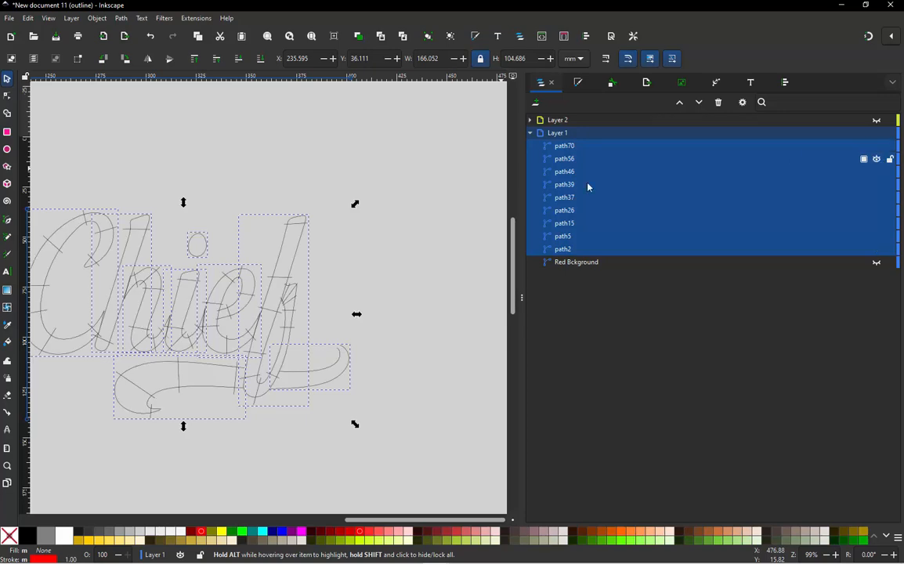
click(459, 206)
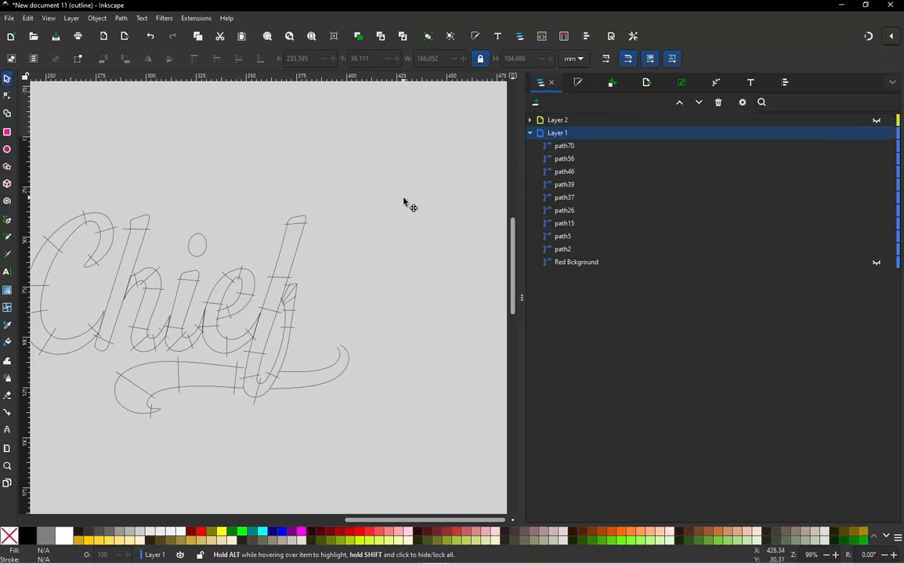
scroll(404, 204, down, 1)
scroll(330, 249, up, 1)
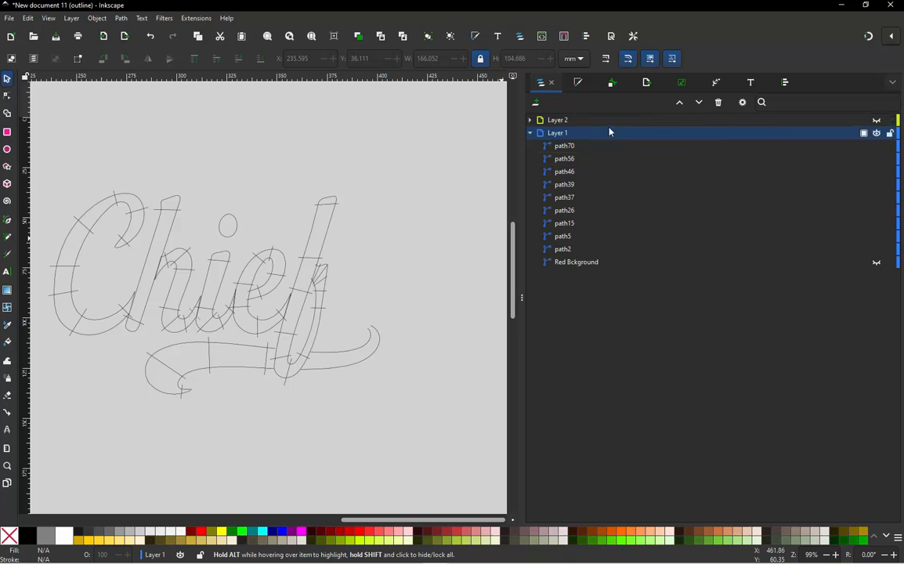
Show Layer 2 with the outline of the letter s and clear the selection.
click(574, 124)
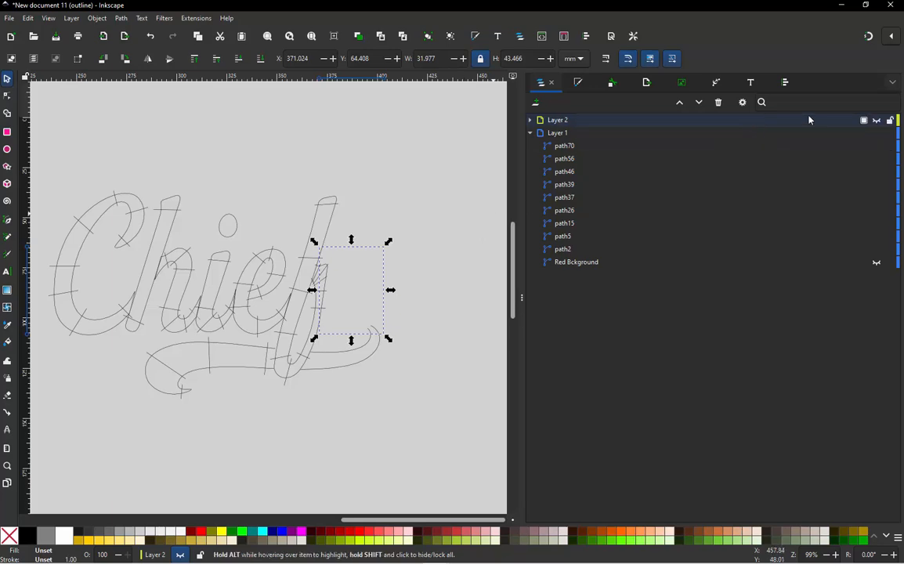
click(877, 120)
click(426, 225)
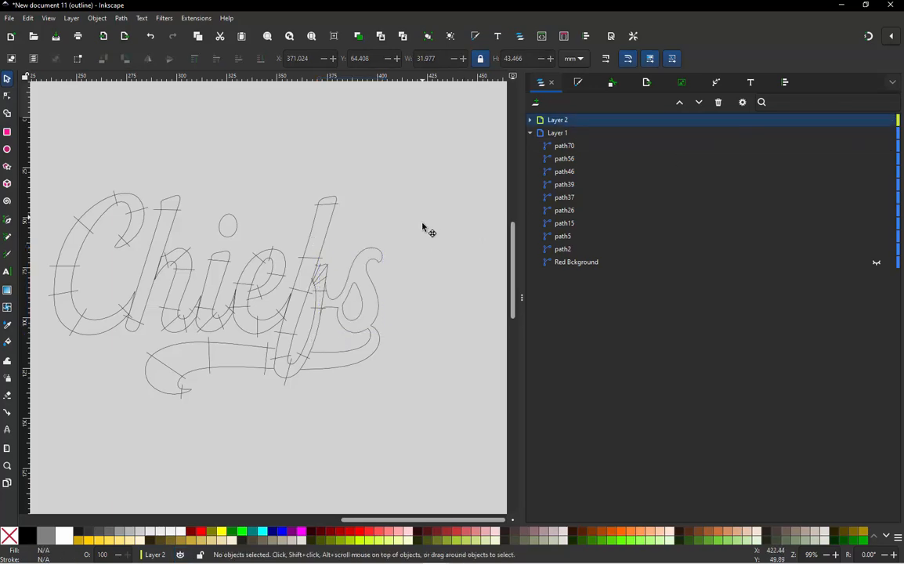
Examine the nodes of the s's outer outline and its connection to the neighbouring letter.
scroll(364, 302, up, 4)
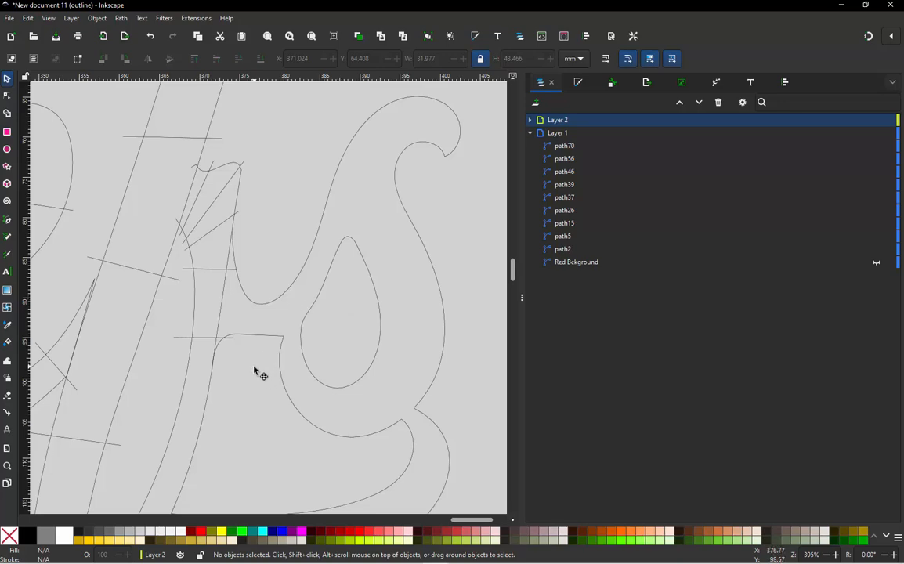
scroll(267, 329, down, 1)
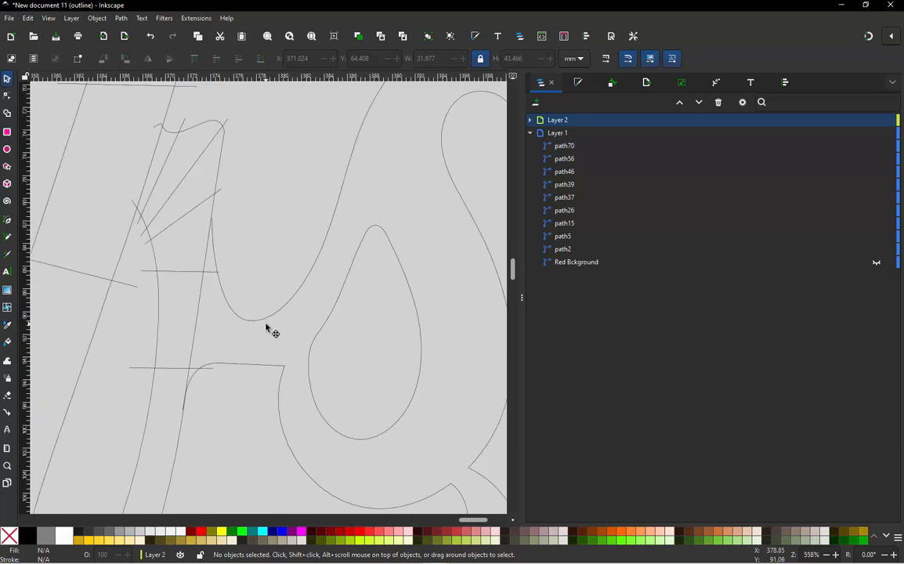
double_click(259, 322)
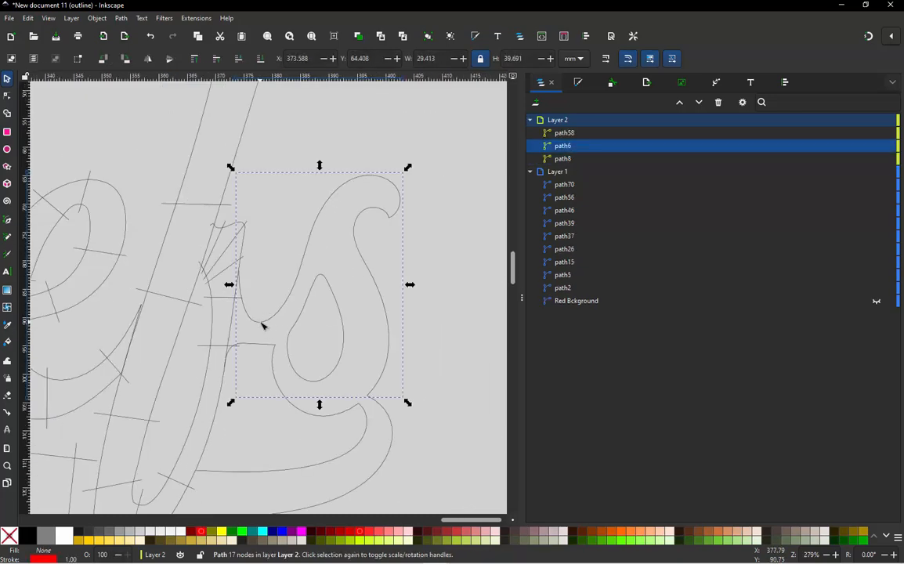
scroll(249, 323, up, 1)
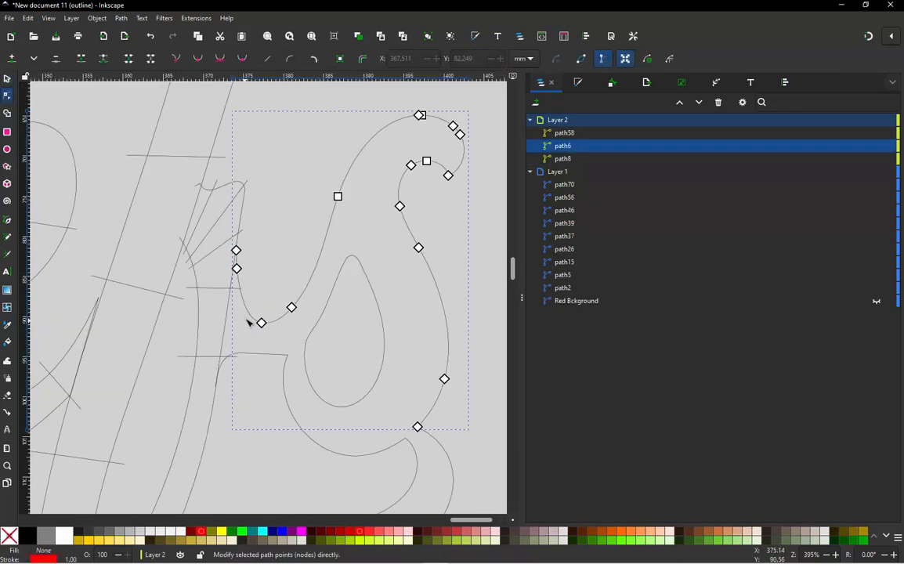
click(8, 80)
scroll(290, 205, down, 2)
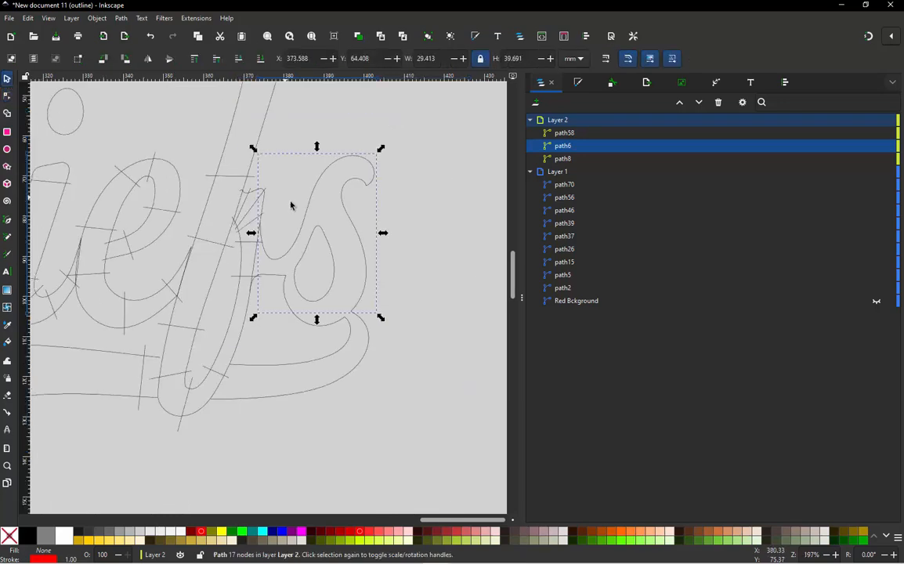
click(420, 228)
scroll(333, 250, up, 1)
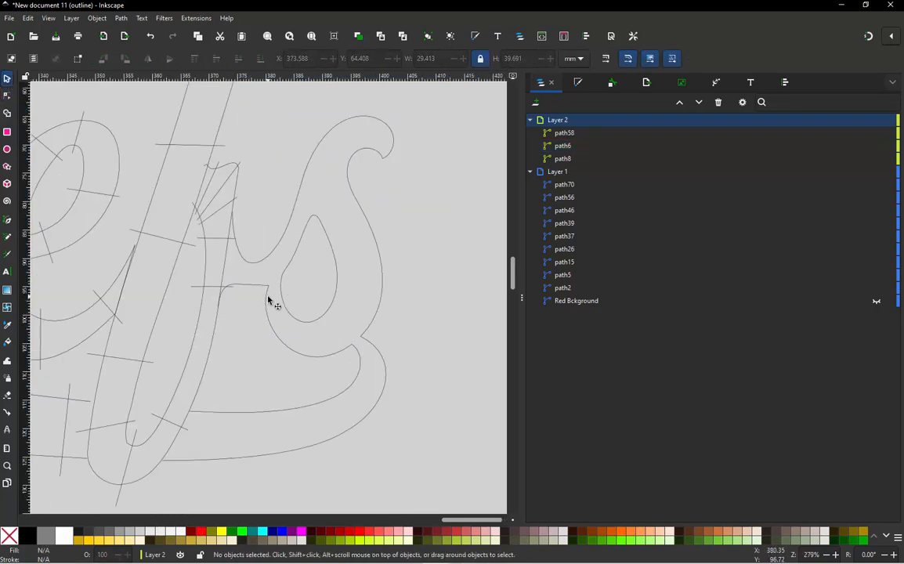
Combine the s's outer outline, inner teardrop loop and lower outline, path6, path8 and path58, into one path.
click(268, 299)
mouse_move(270, 302)
mouse_down()
mouse_move(256, 355)
mouse_move(272, 297)
mouse_up()
click(302, 257)
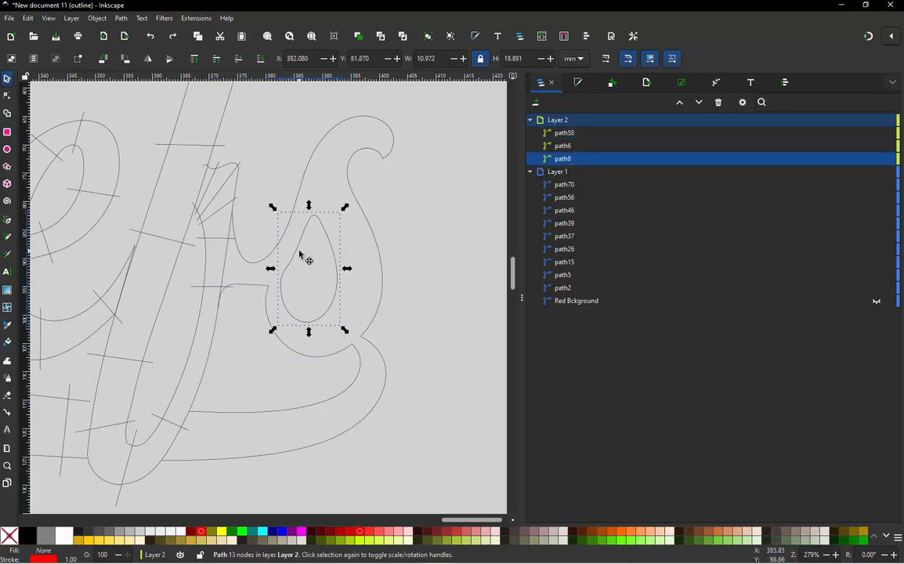
click(300, 195)
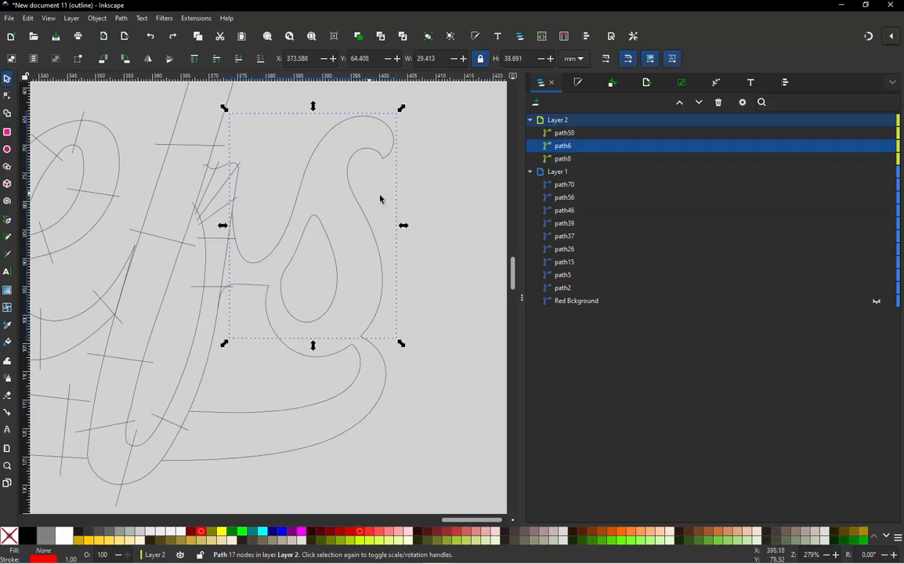
shift+click(336, 257)
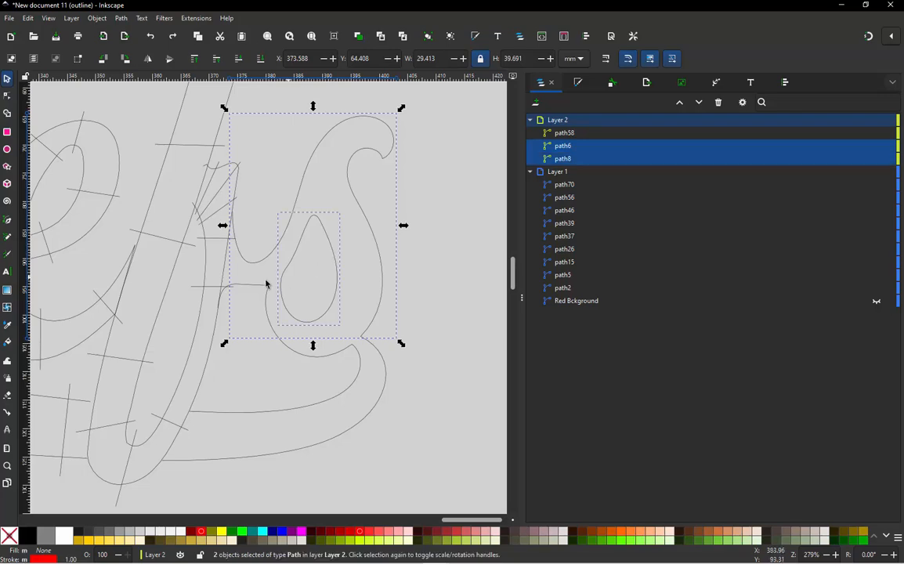
shift+click(250, 289)
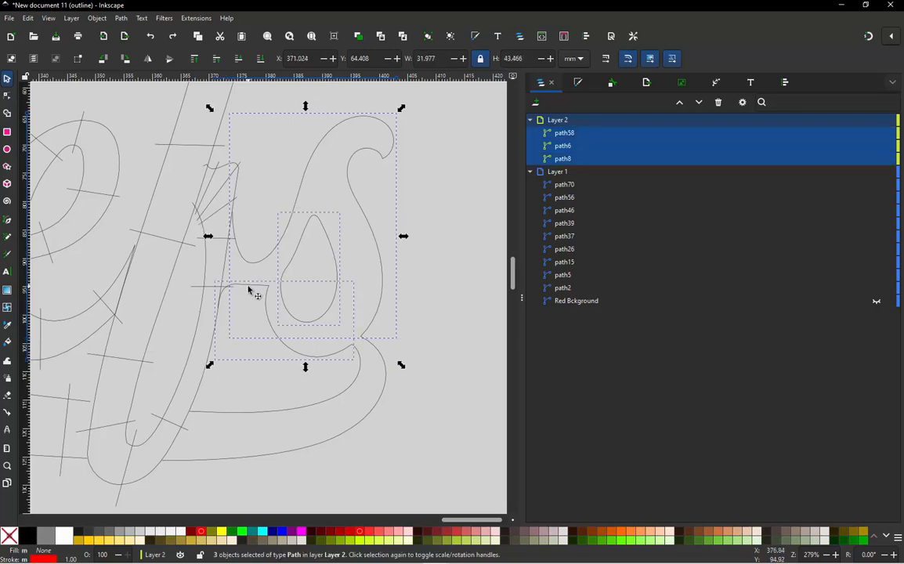
key(ctrl)
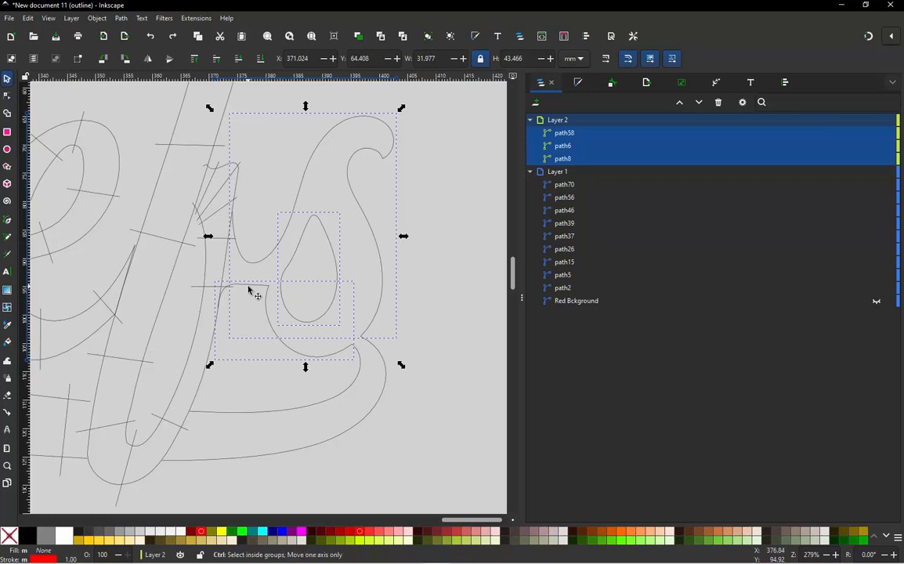
key(ctrl+k)
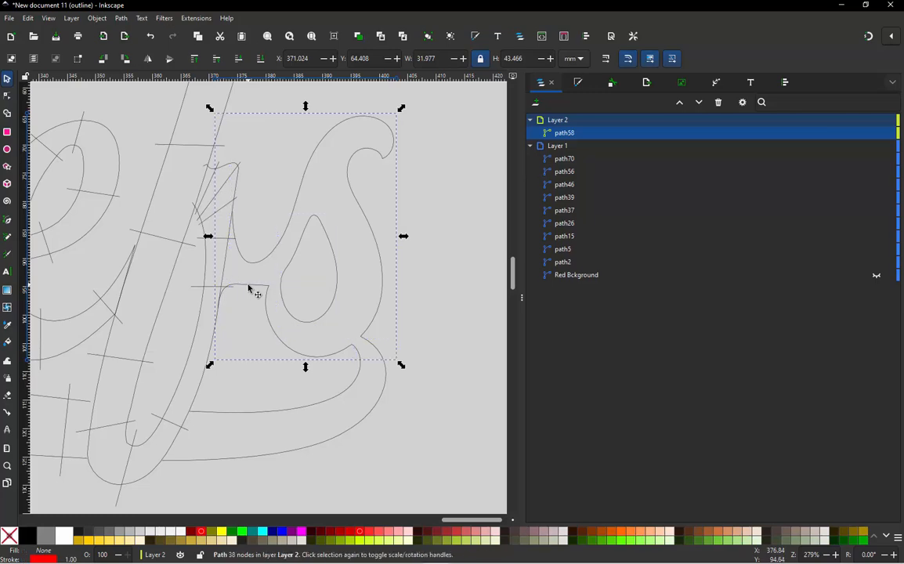
Join the two open end nodes at the base of the s's bowl with a segment.
drag(249, 288, 344, 277)
key(ctrl+z)
double_click(329, 314)
scroll(366, 347, up, 2)
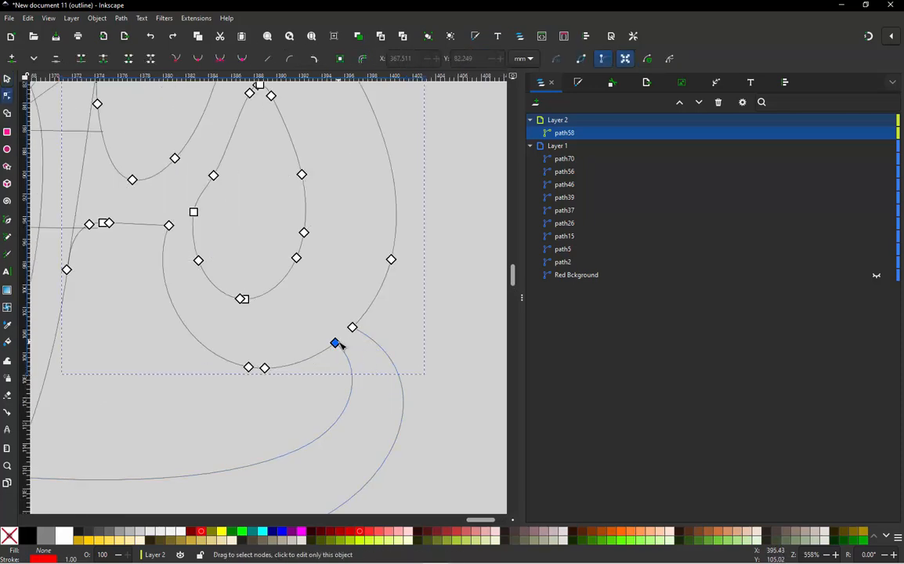
shift+click(352, 327)
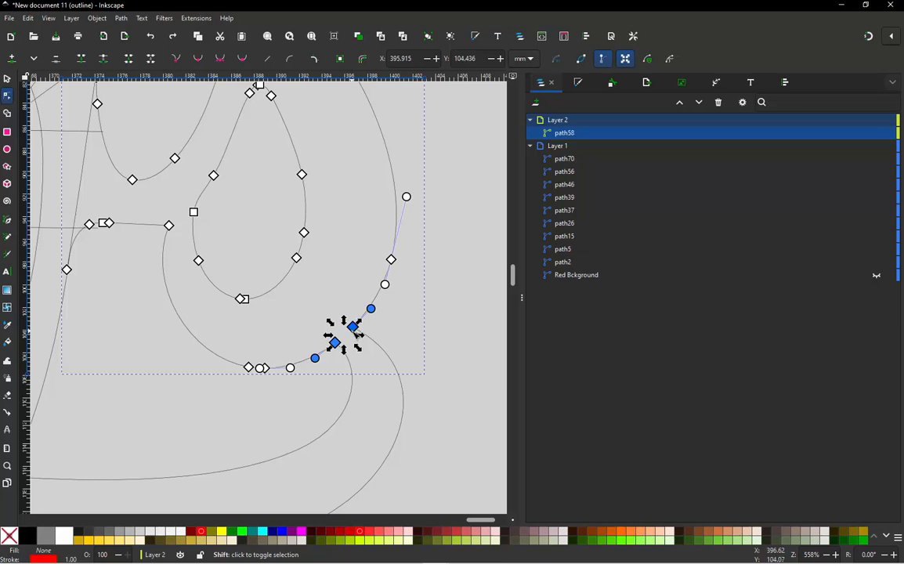
key(alt)
click(423, 312)
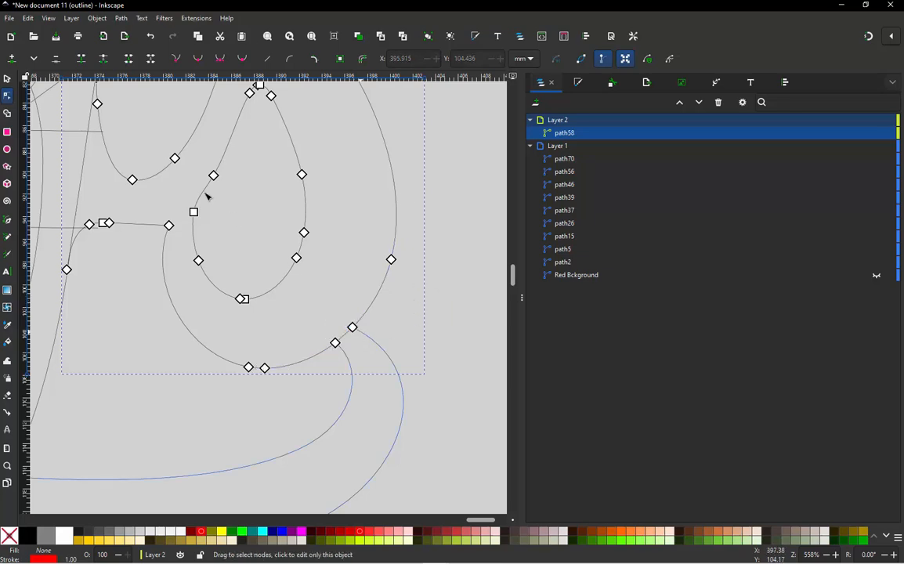
click(13, 79)
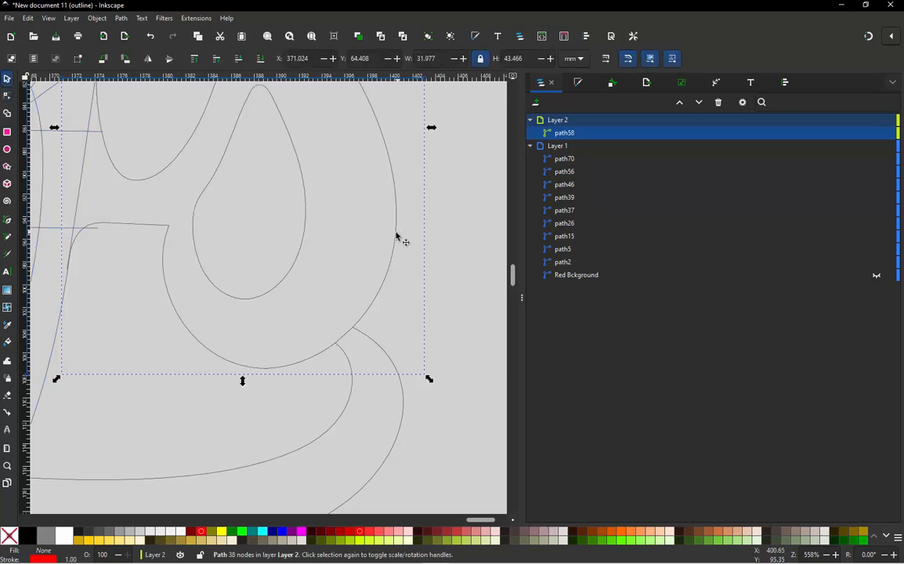
drag(402, 240, 436, 206)
key(ctrl+z)
Hide the right-hand swash, path5, and the letter f, path70, so the s outline stands alone.
ctrl+scroll(424, 246, down, 2)
click(413, 354)
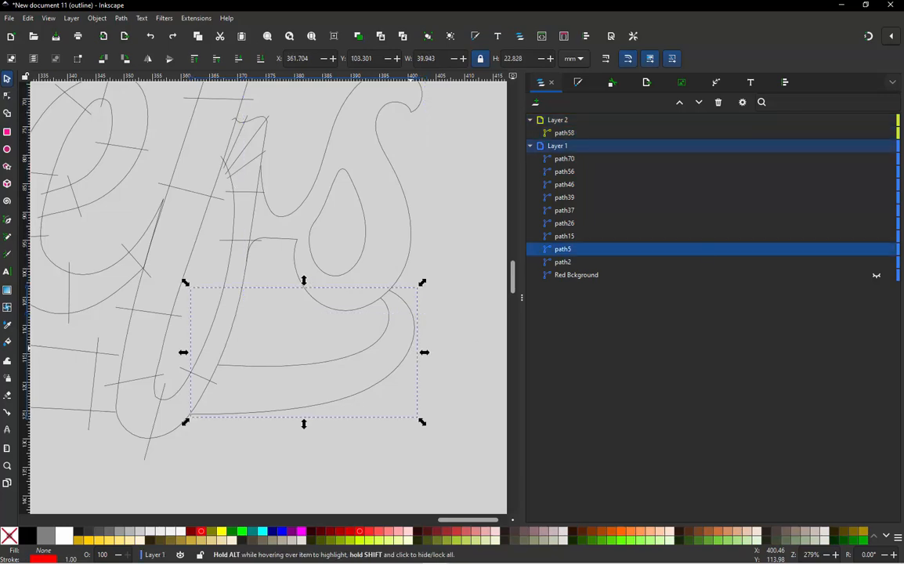
click(878, 250)
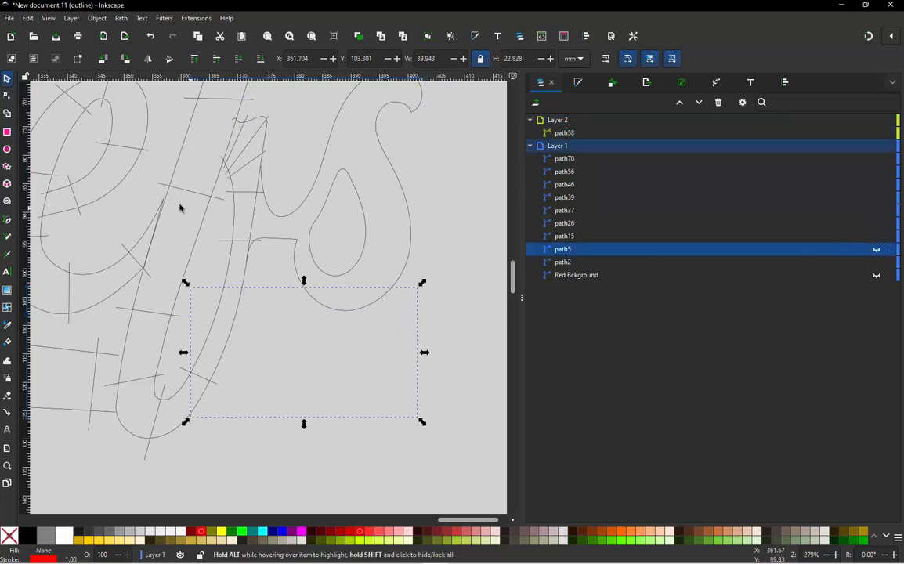
click(248, 274)
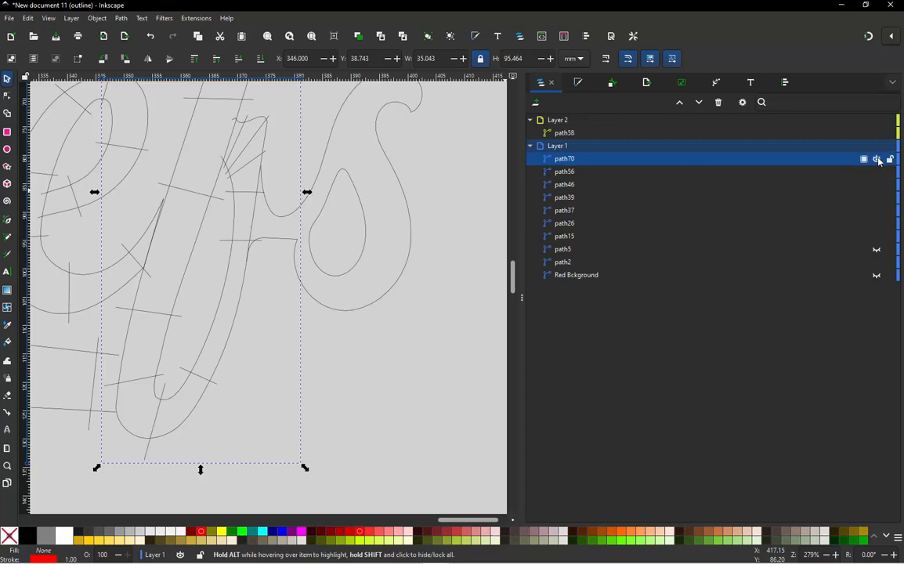
click(877, 159)
click(313, 377)
ctrl+scroll(333, 268, down, 1)
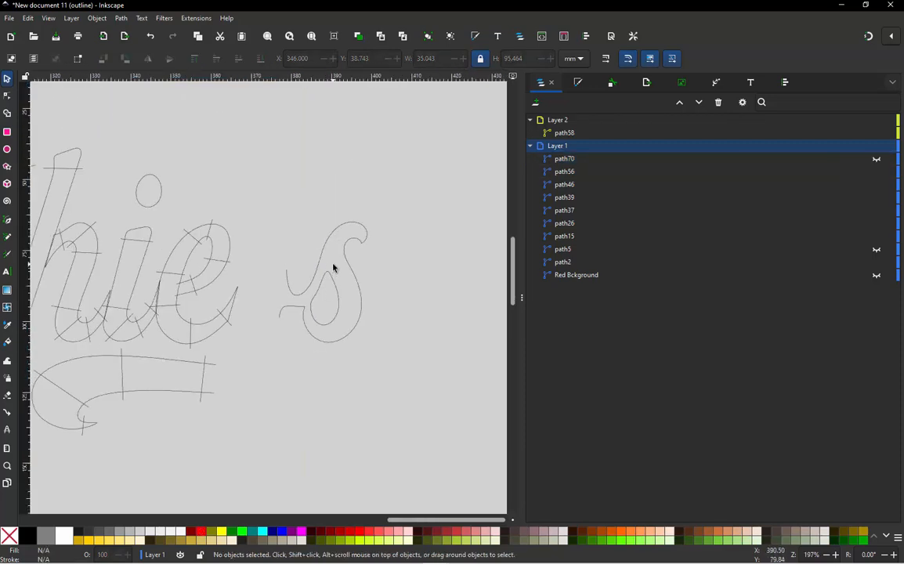
Break the s path at the node beneath its upper curl and at the node just left of the inner teardrop's tip.
ctrl+scroll(333, 268, up, 3)
ctrl+scroll(323, 216, down, 2)
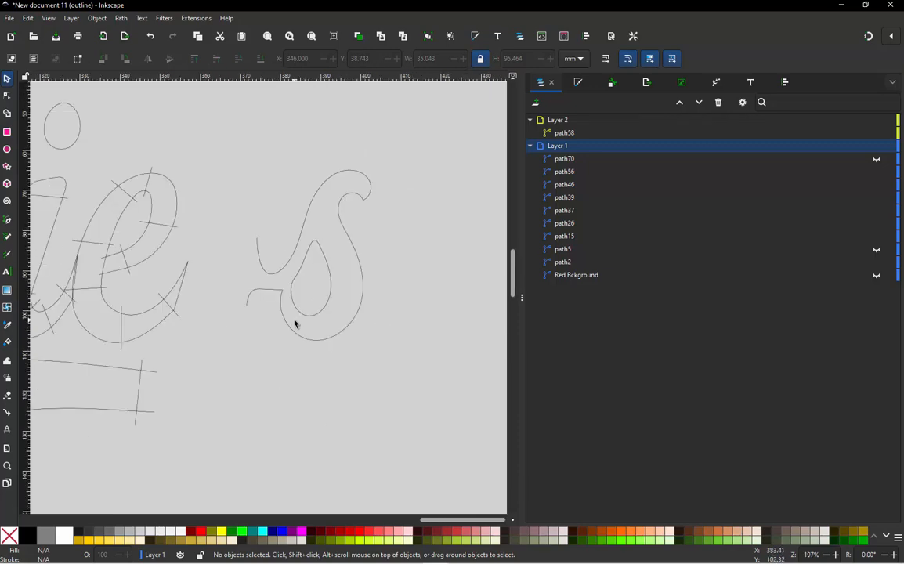
ctrl+scroll(292, 289, up, 2)
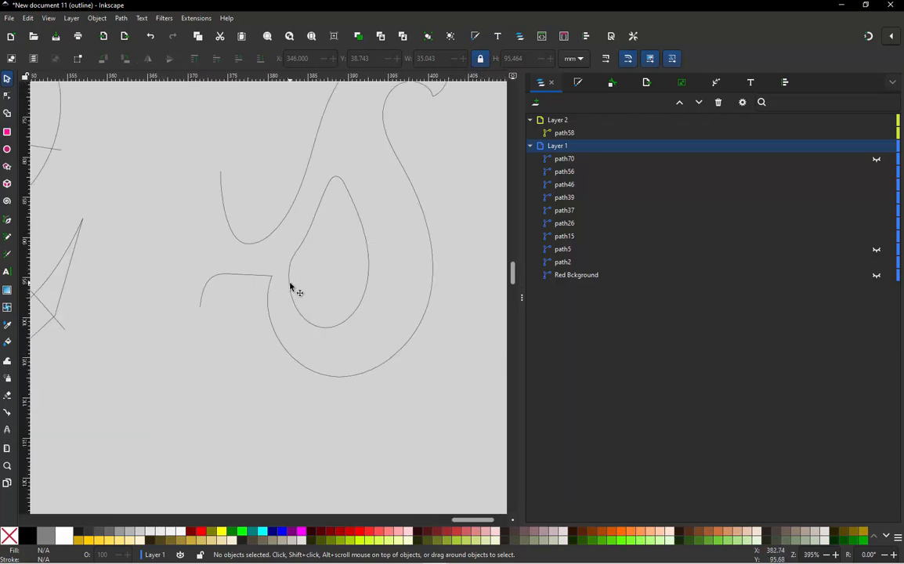
ctrl+scroll(317, 210, down, 1)
ctrl+scroll(321, 201, up, 1)
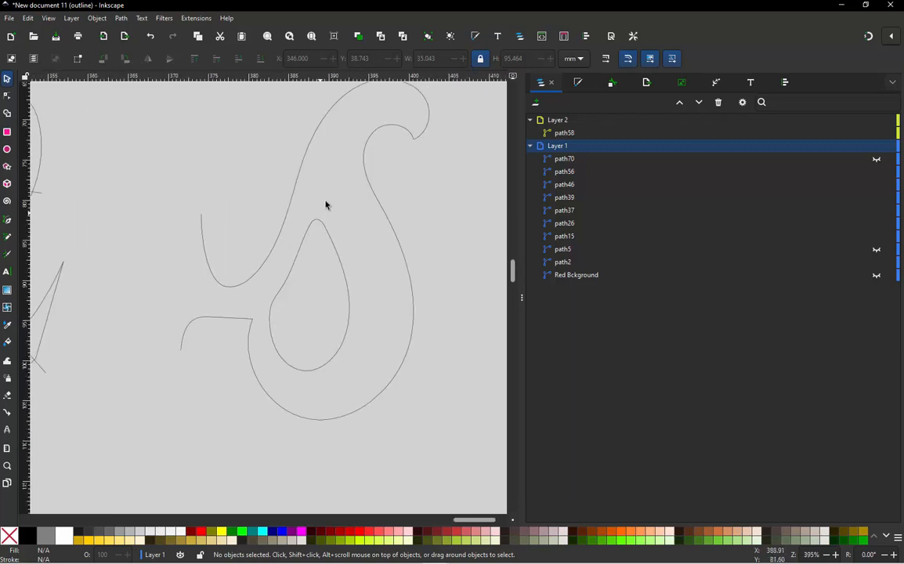
click(375, 138)
key(n)
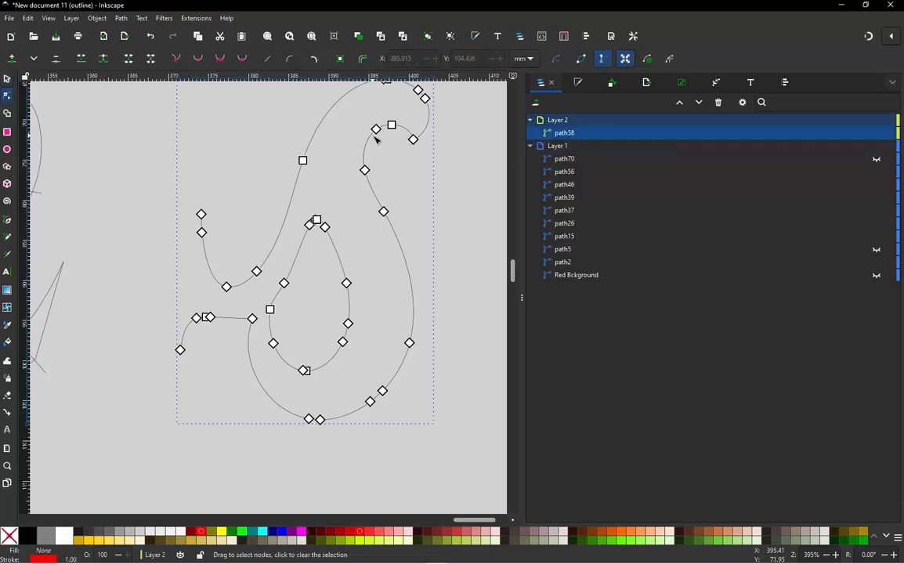
click(377, 130)
ctrl+scroll(313, 224, up, 3)
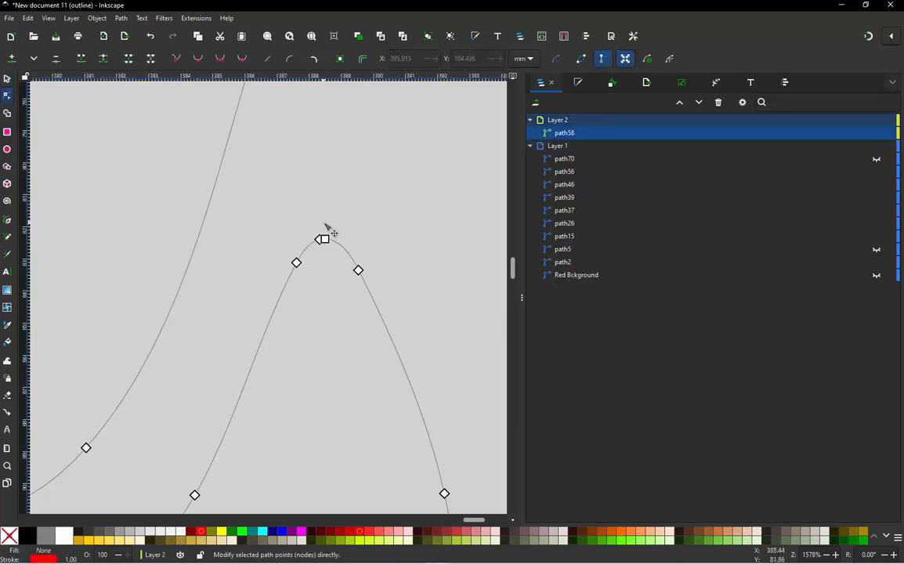
ctrl+scroll(273, 302, down, 4)
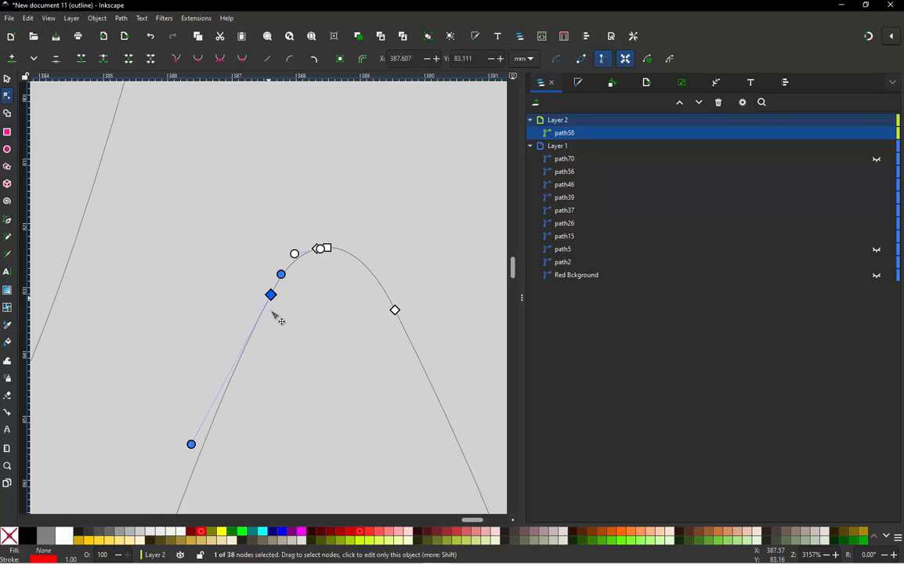
shift+click(405, 145)
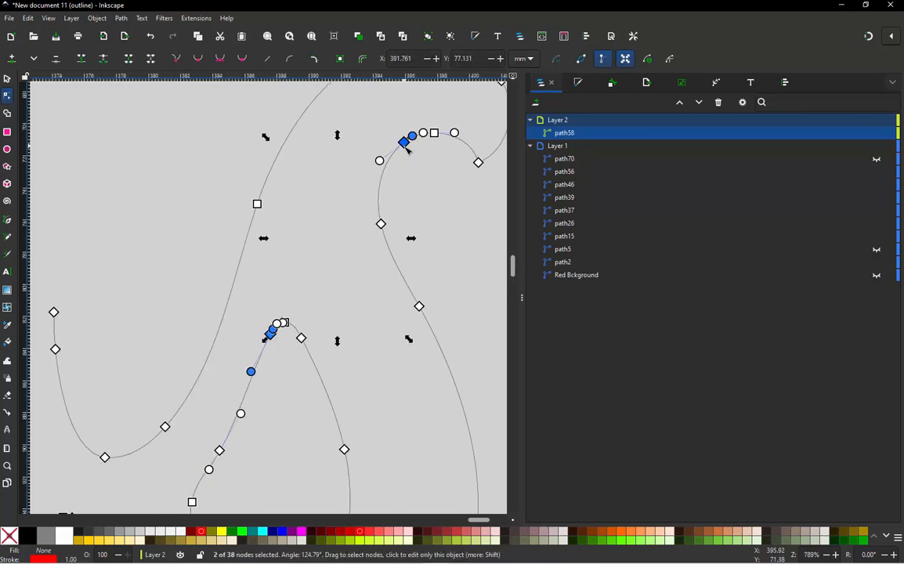
ctrl+scroll(376, 208, down, 4)
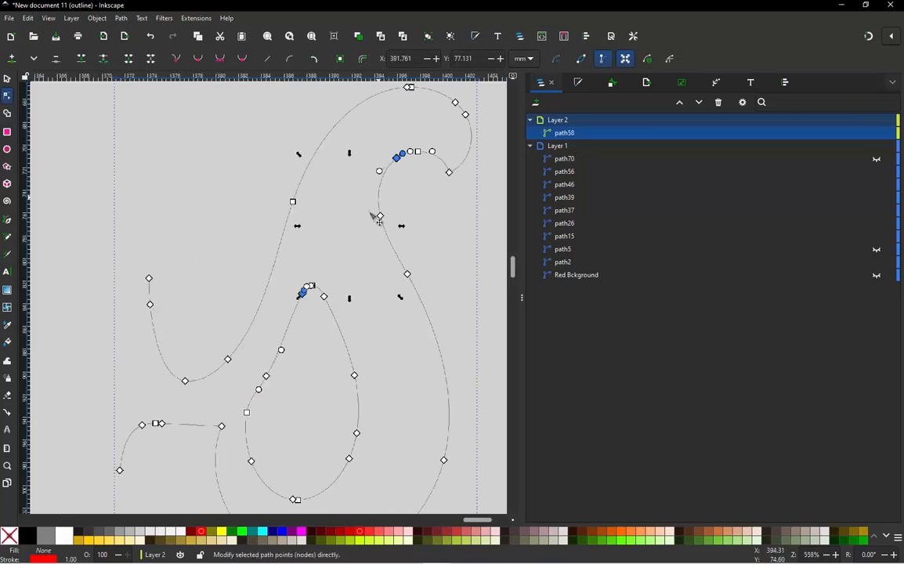
click(7, 79)
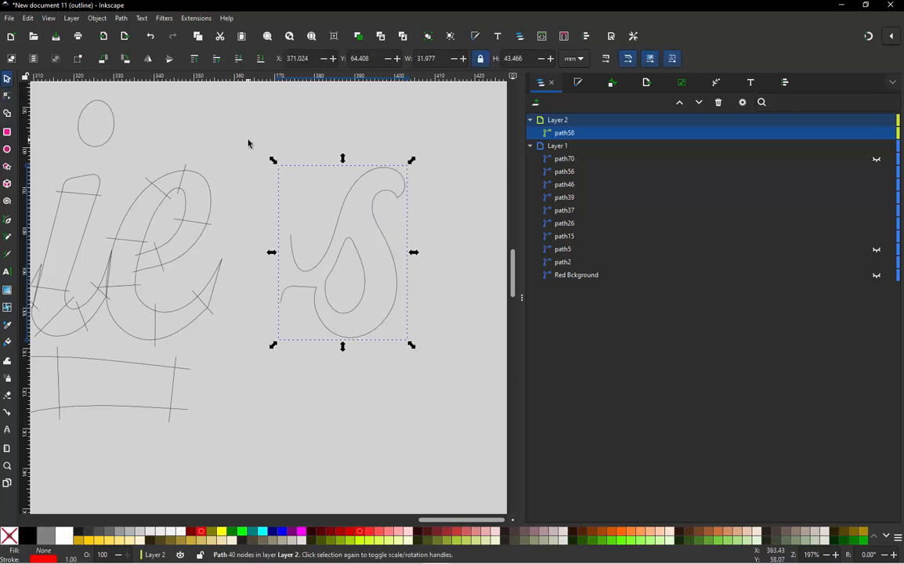
click(396, 240)
ctrl+scroll(365, 210, up, 1)
click(365, 211)
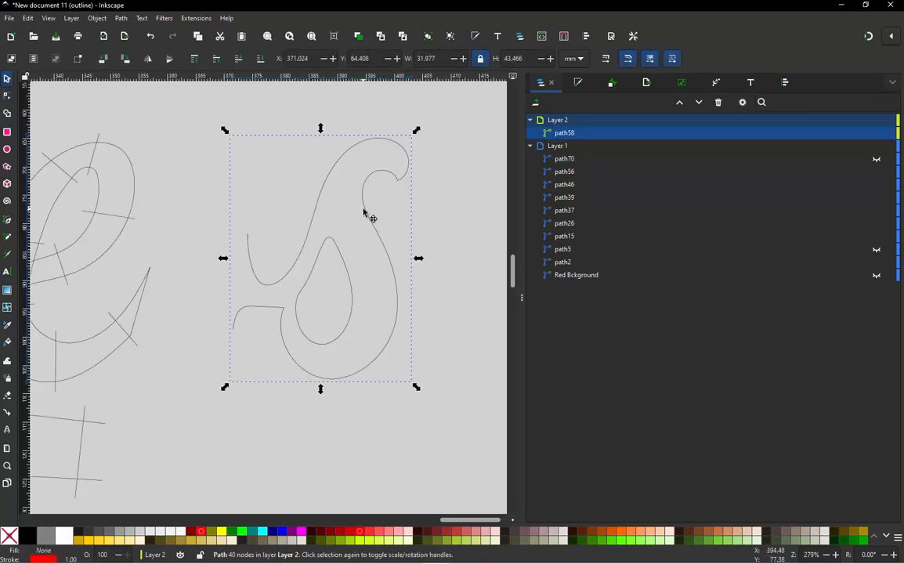
drag(365, 212, 329, 222)
key(ctrl+z)
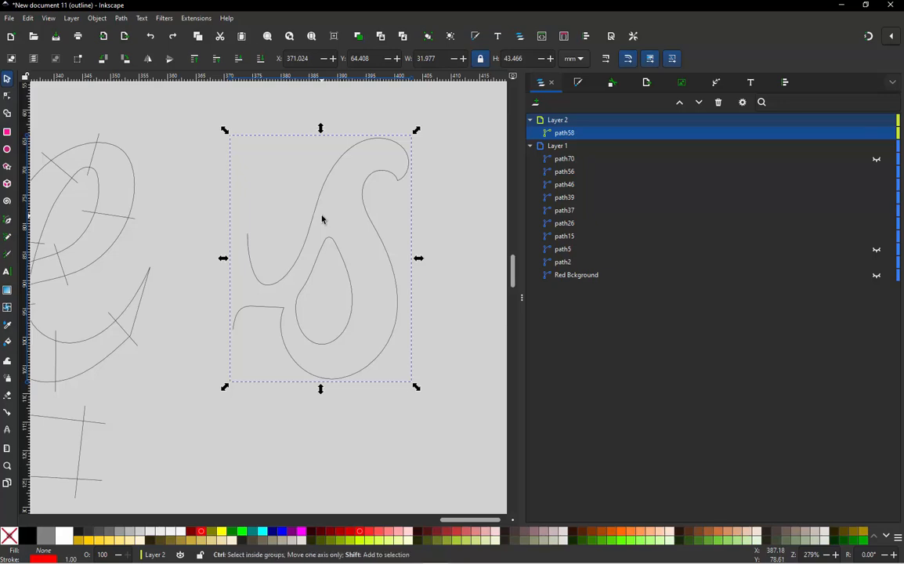
Break the s path apart into separate paths and test-move the upper outline, undoing the trial move.
key(shift+ctrl+k)
key(Escape)
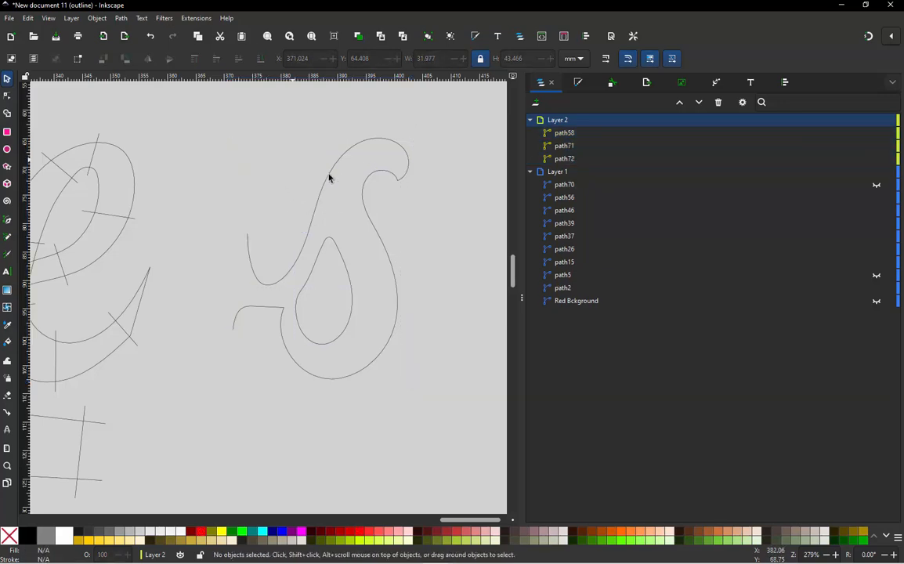
drag(336, 176, 309, 153)
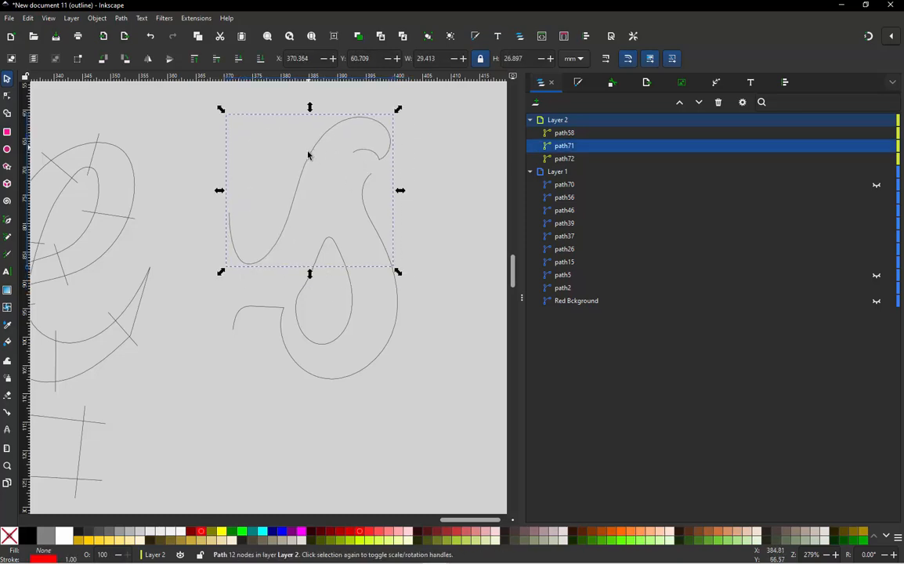
key(ctrl+z)
key(Escape)
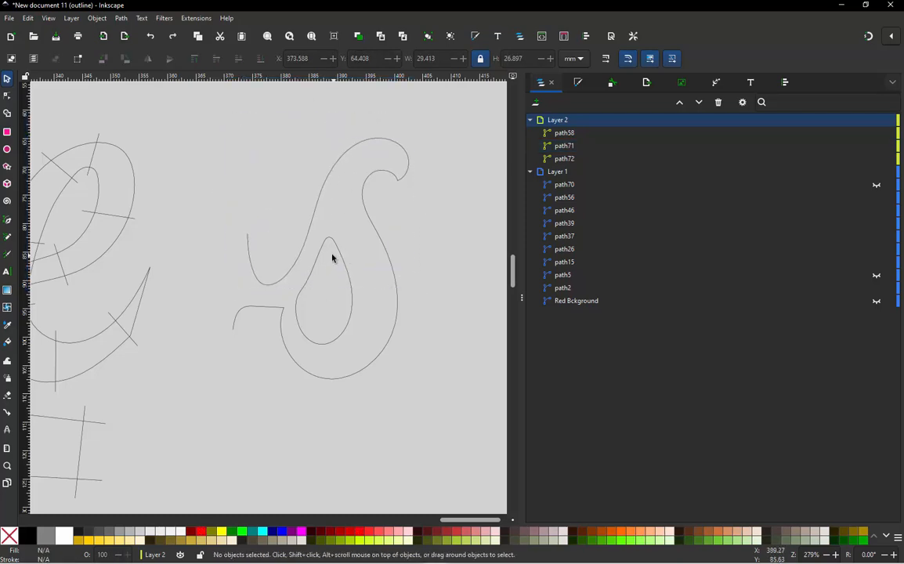
Break the s's lower outline, path58, at the corner node where the short crossbar meets the bowl.
scroll(313, 265, up, 2)
double_click(260, 351)
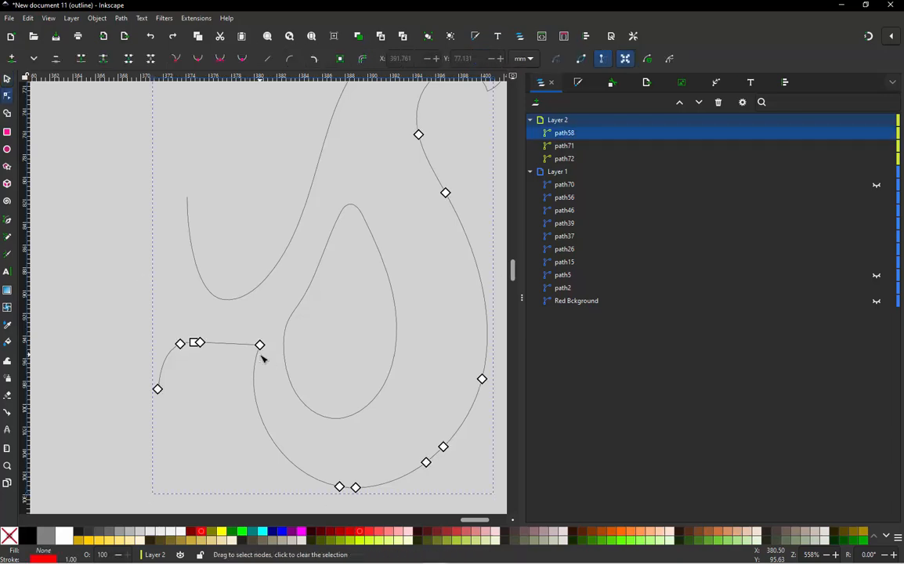
click(261, 346)
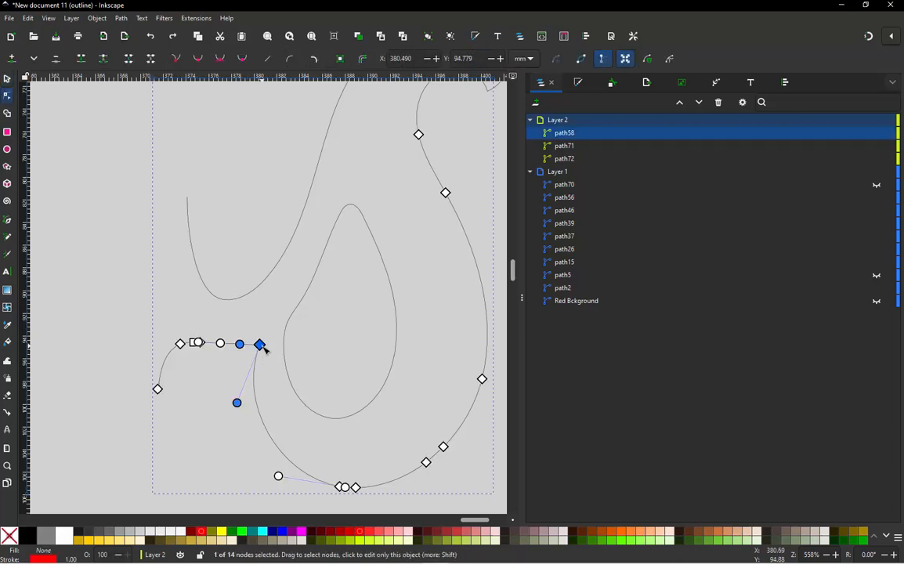
key(shift+b)
Break the inner teardrop, path72, at the node on the upper part of its left side.
click(297, 315)
click(285, 331)
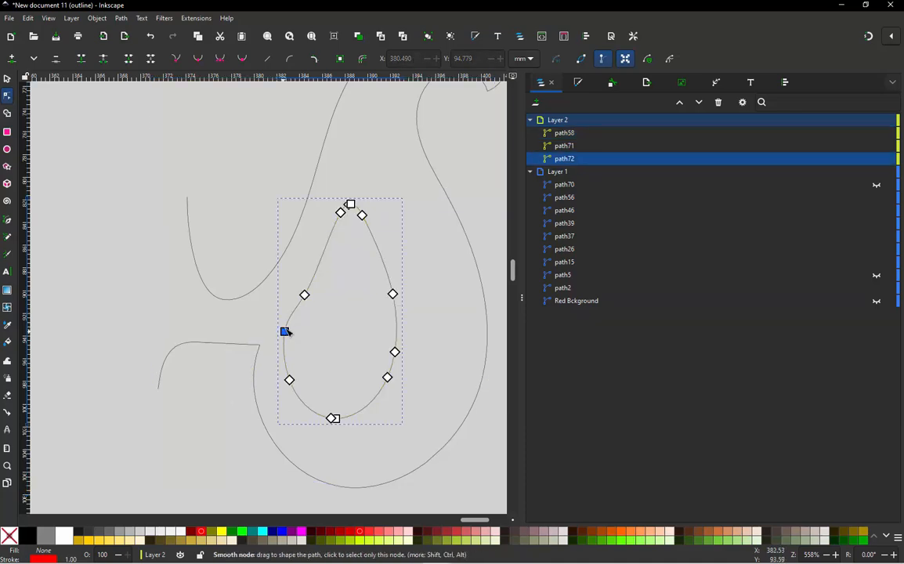
click(307, 301)
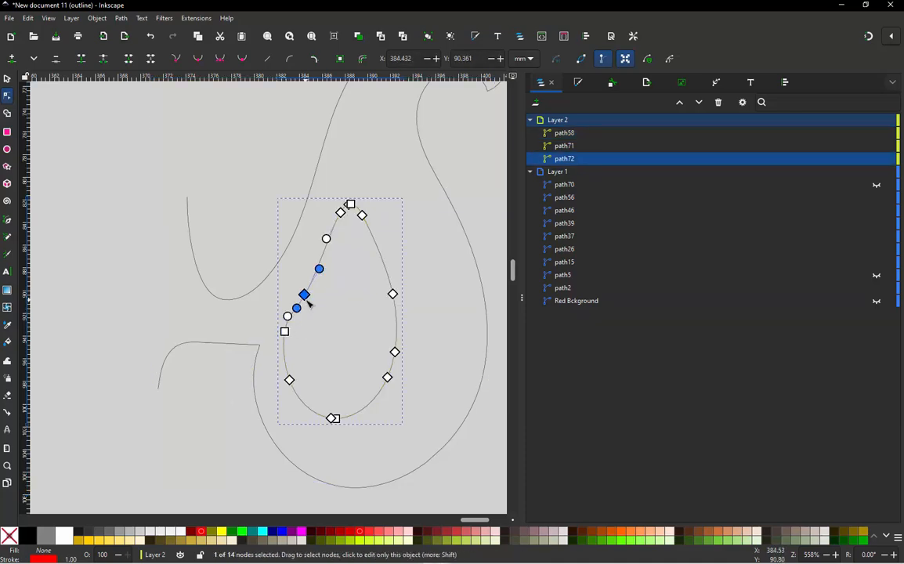
key(Delete)
scroll(296, 328, up, 2)
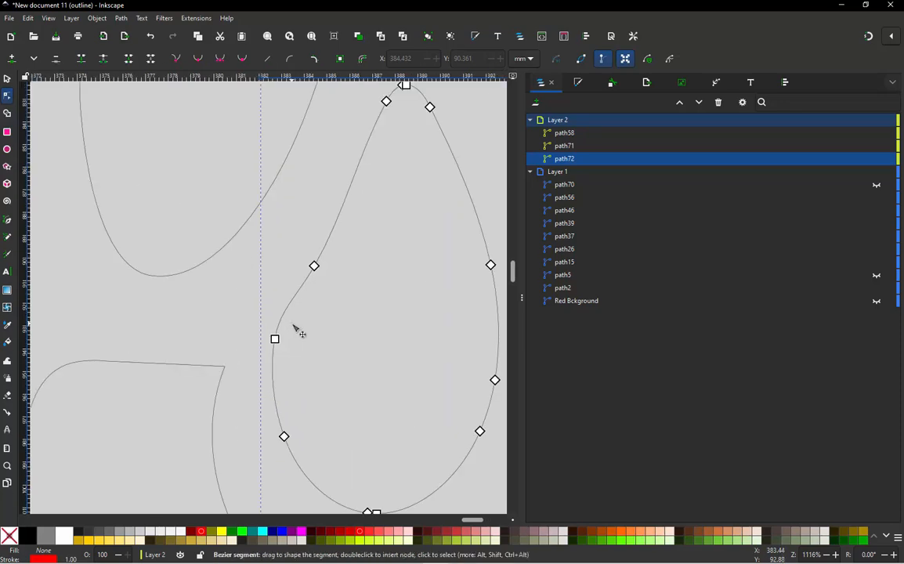
scroll(296, 328, up, 1)
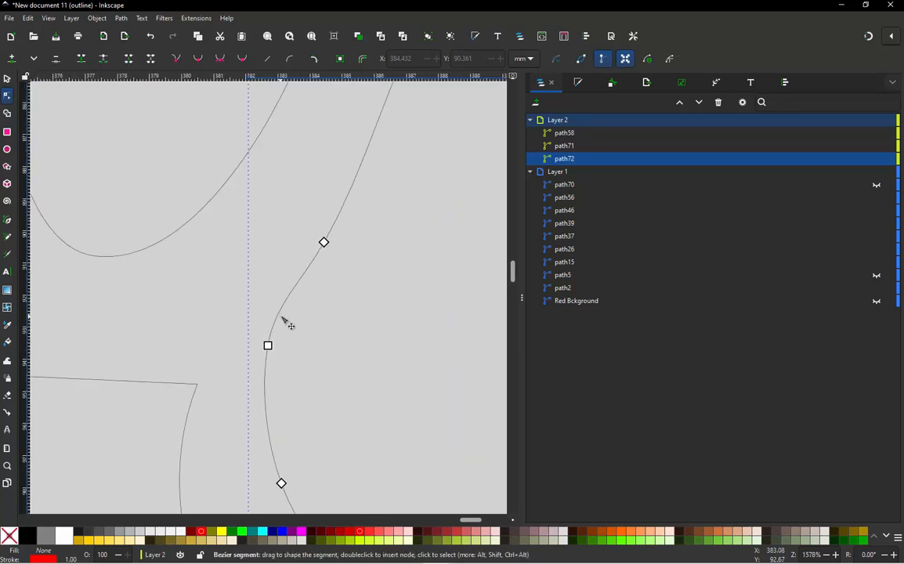
Check the broken nodes along the teardrop's upper-left edge and around its tip.
click(325, 245)
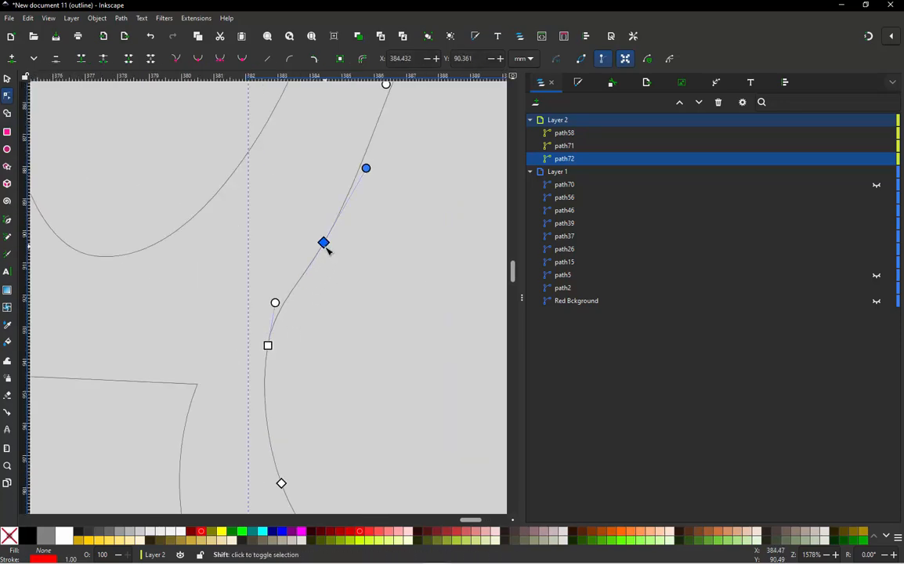
scroll(361, 279, down, 3)
scroll(372, 240, up, 2)
shift+click(400, 155)
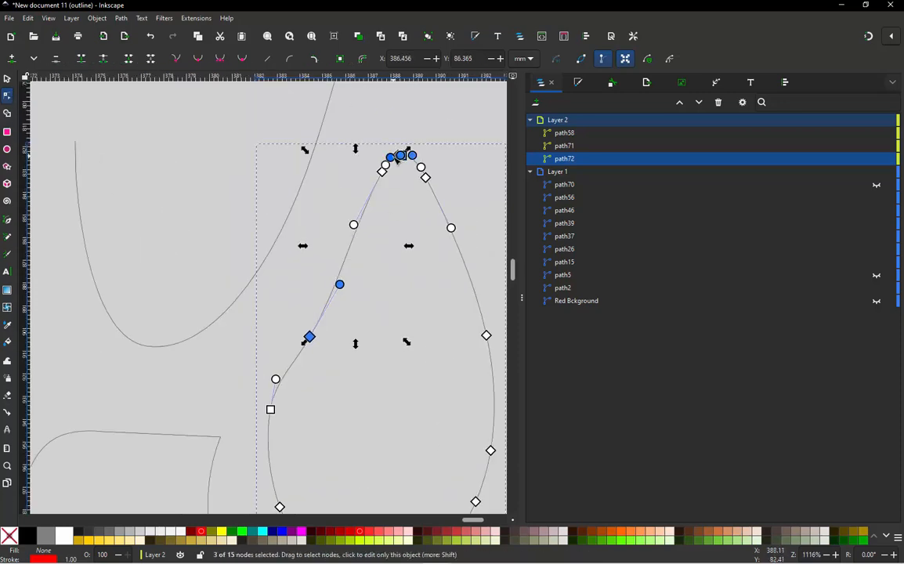
click(402, 154)
scroll(405, 151, up, 2)
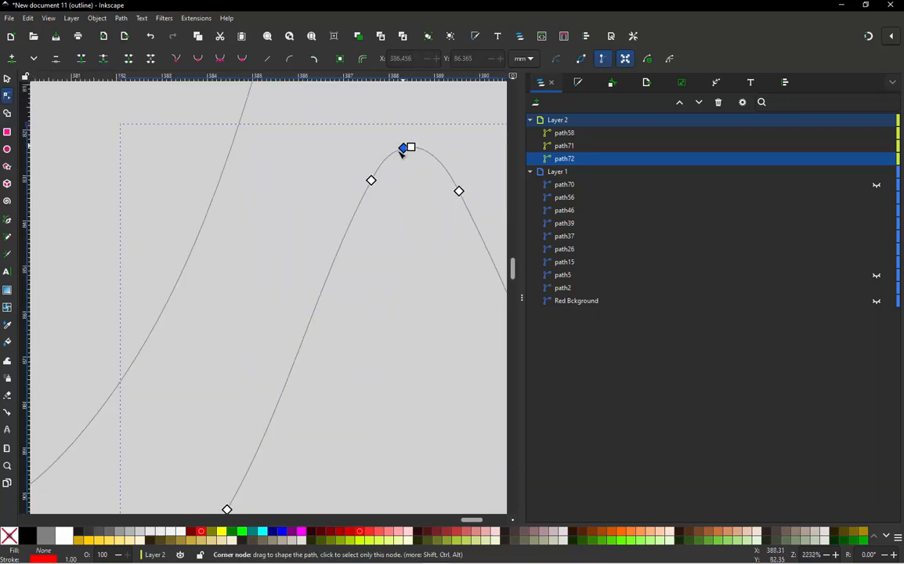
click(371, 180)
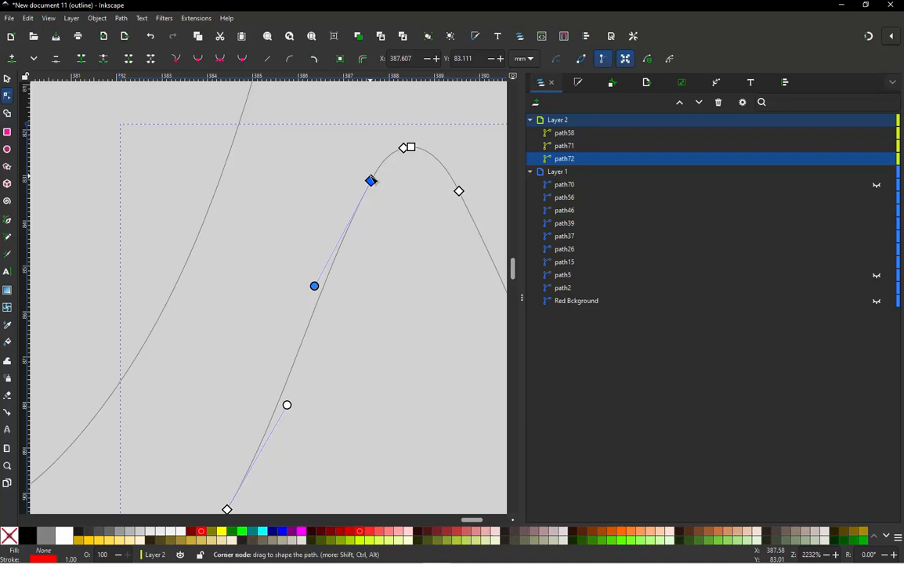
key(shift)
scroll(372, 180, down, 6)
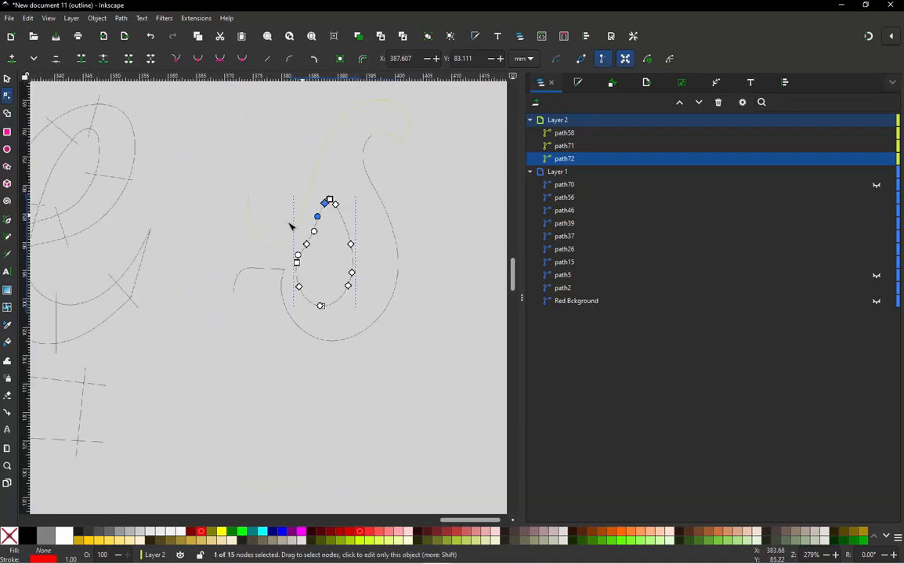
Break the teardrop, path72, apart into separate paths and test-move its larger piece, undoing the trial move.
click(7, 79)
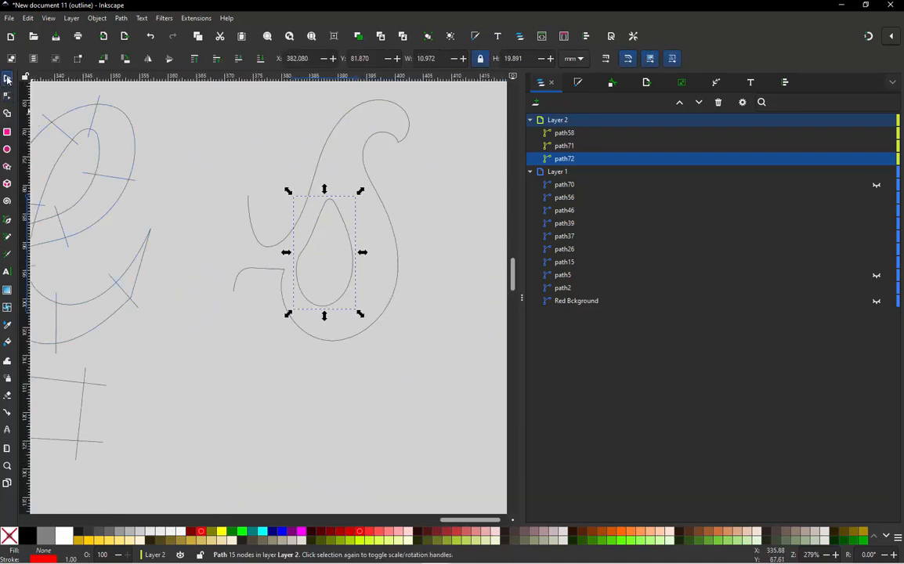
key(ctrl+shift+k)
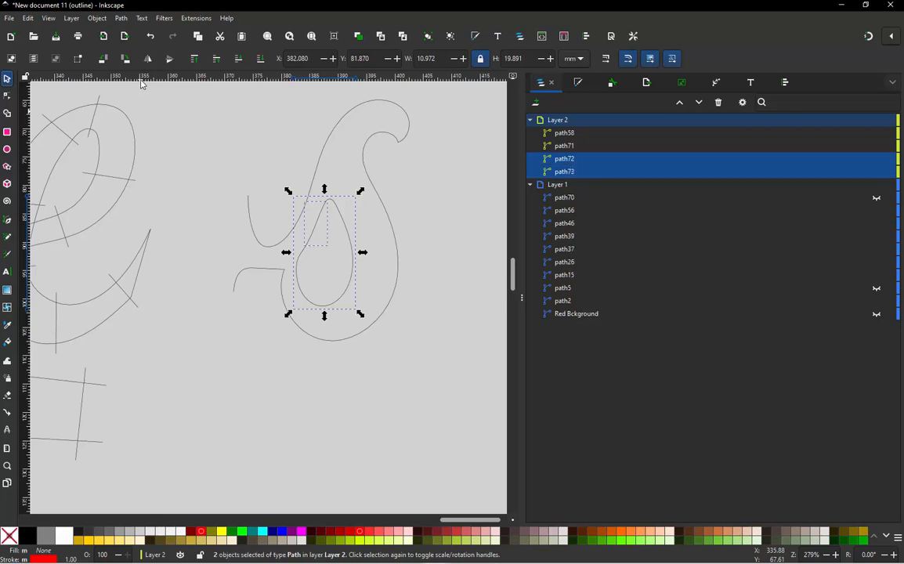
click(404, 196)
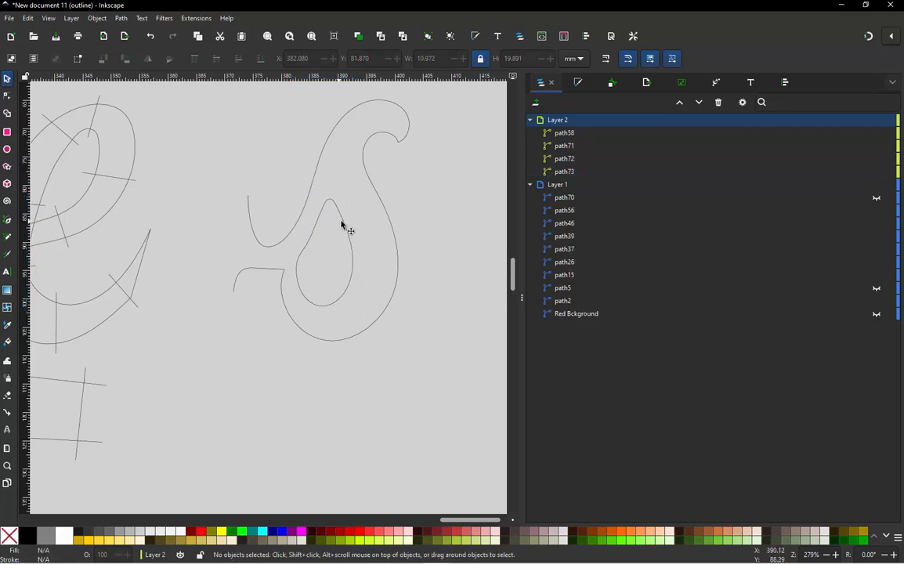
click(345, 227)
drag(347, 226, 384, 274)
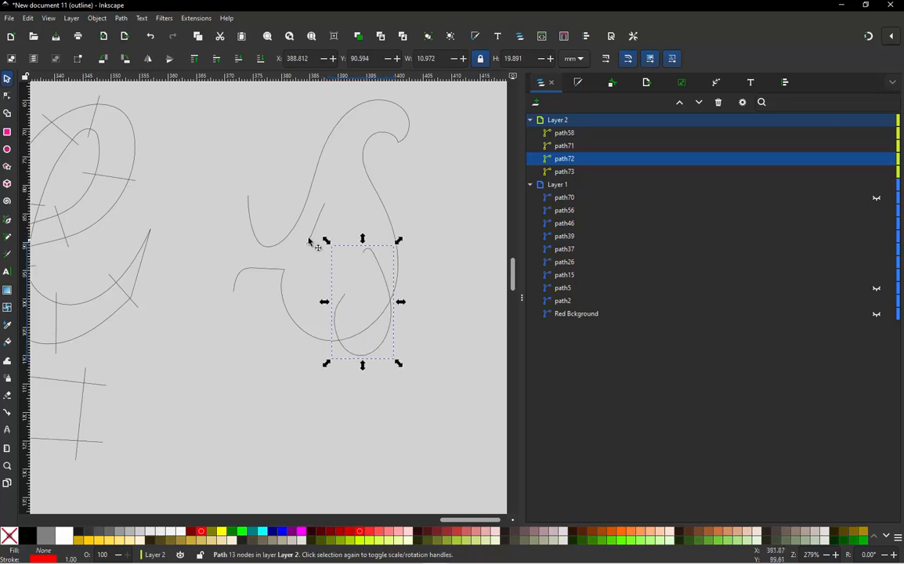
key(ctrl+z)
Test-move the s's lower outline, path58, to check what it includes, and undo the move.
click(339, 346)
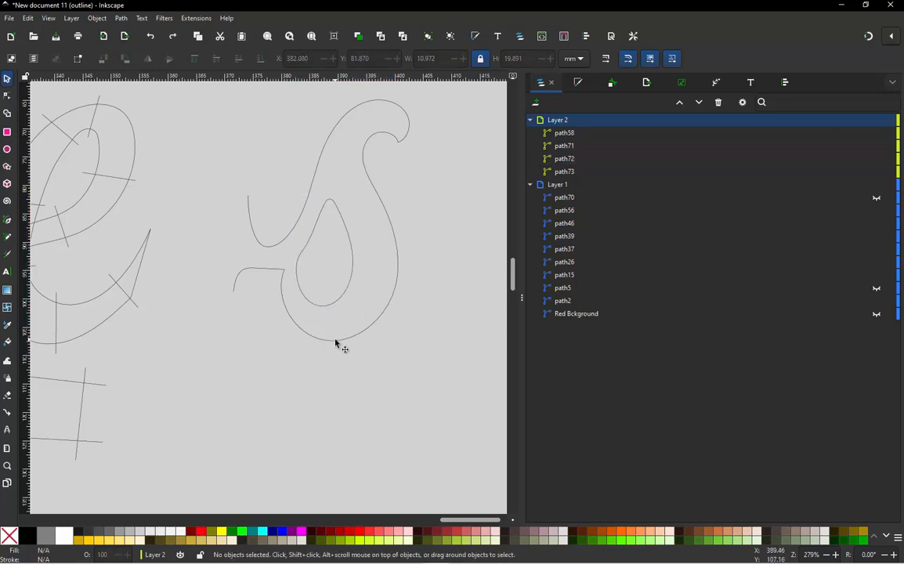
click(337, 345)
drag(337, 345, 358, 403)
key(ctrl+z)
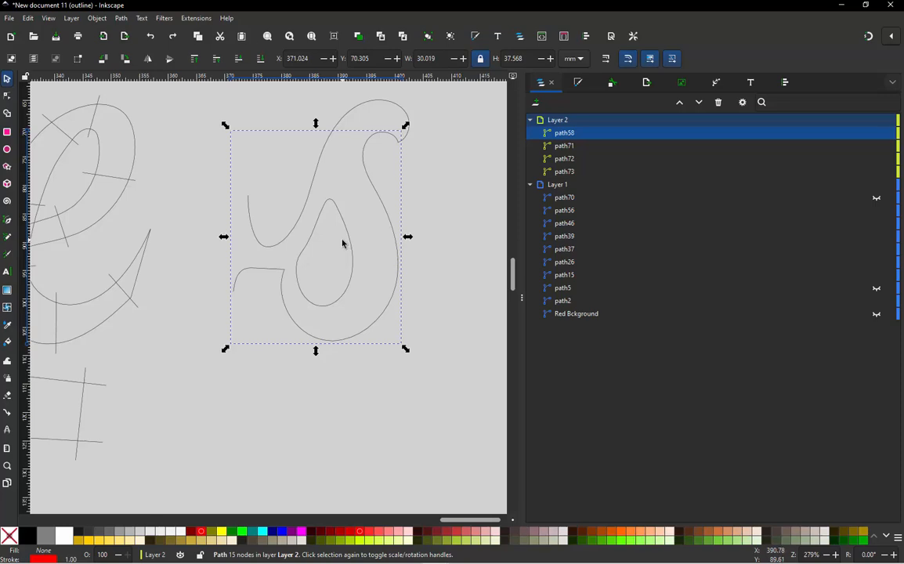
Hide the lower outline, path58, and the larger teardrop piece, path72, leaving only the upper stroke's rails showing.
click(877, 135)
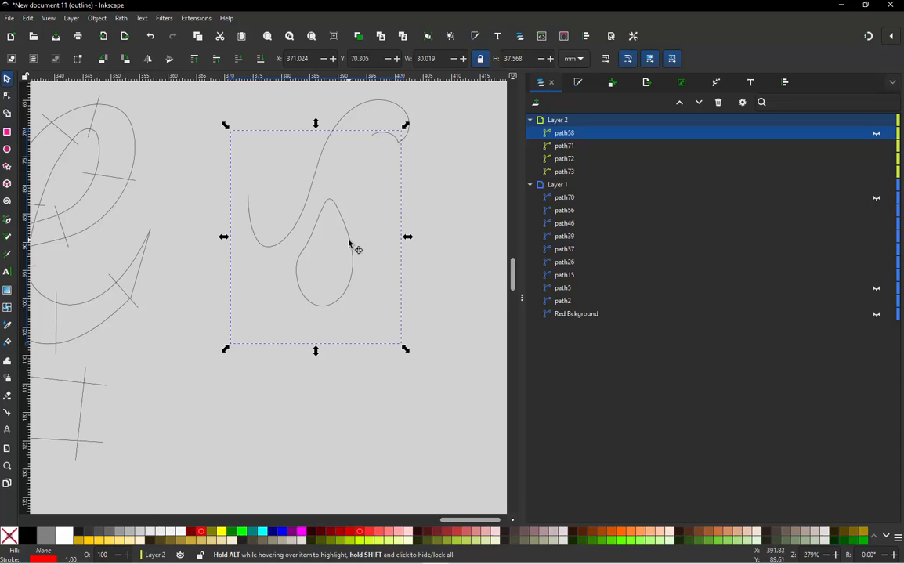
click(349, 245)
click(877, 159)
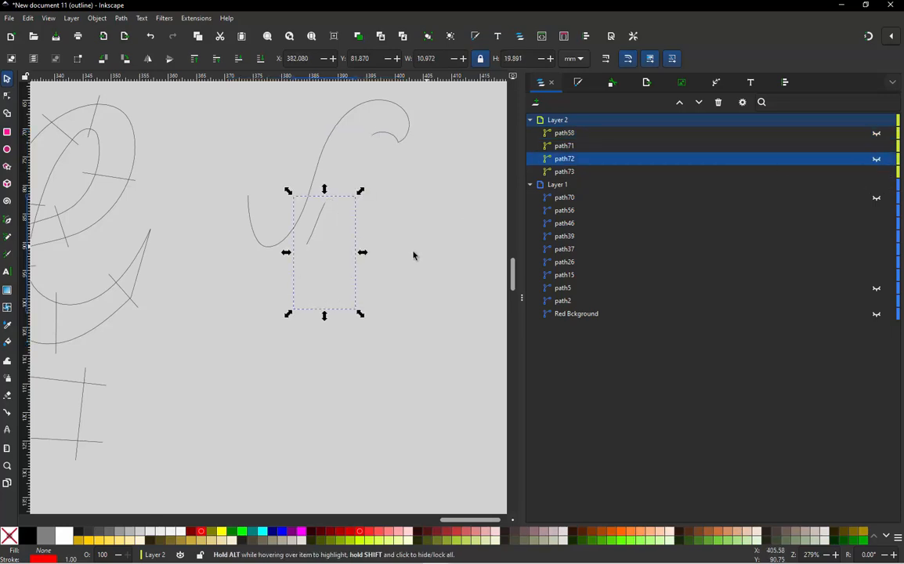
click(413, 255)
scroll(292, 289, down, 3)
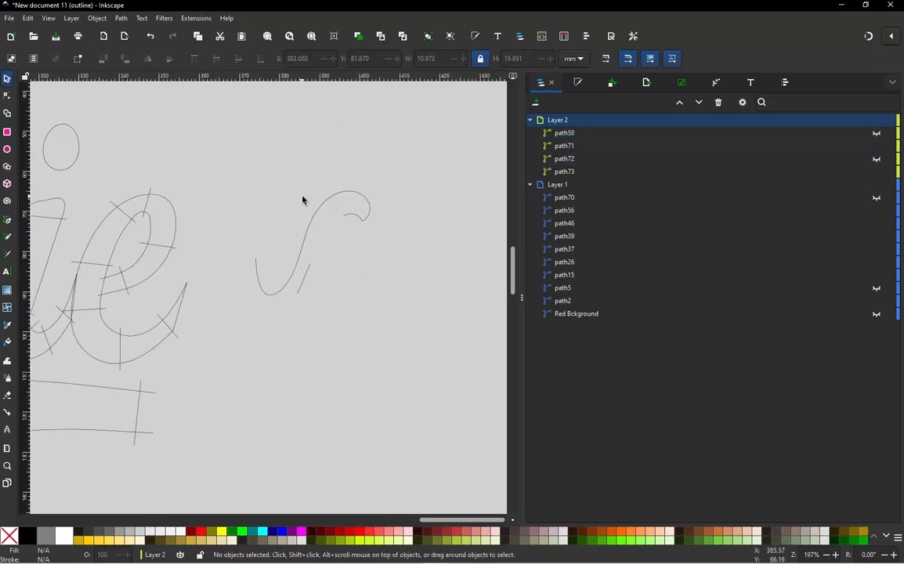
scroll(303, 200, up, 2)
scroll(217, 409, down, 1)
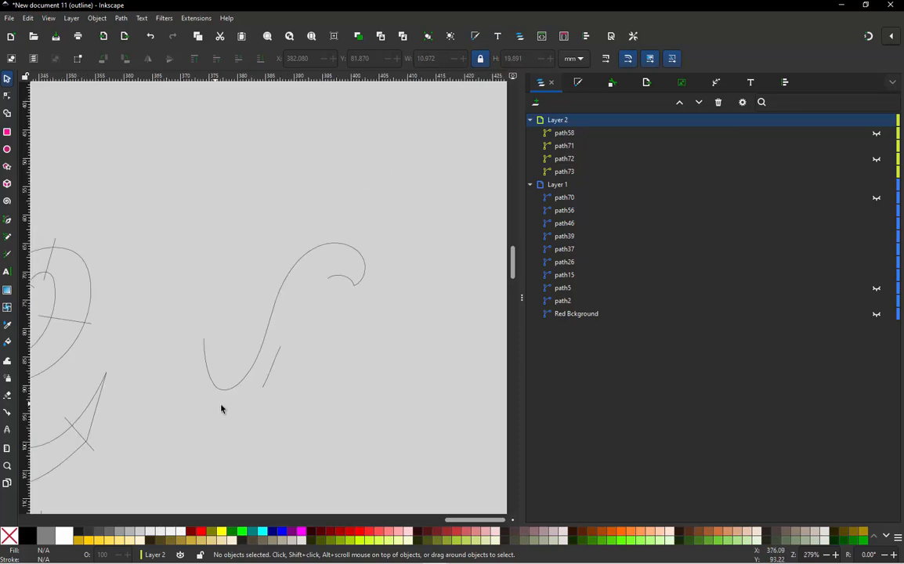
Combine the s's upper stroke, path71, with the short teardrop edge piece, path73, into one path.
scroll(221, 410, up, 1)
drag(466, 150, 137, 447)
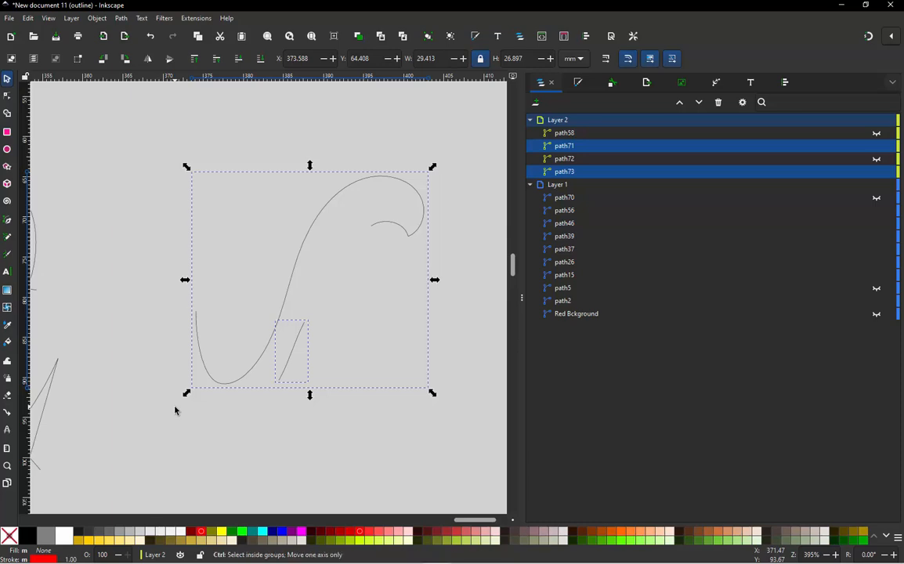
key(ctrl+k)
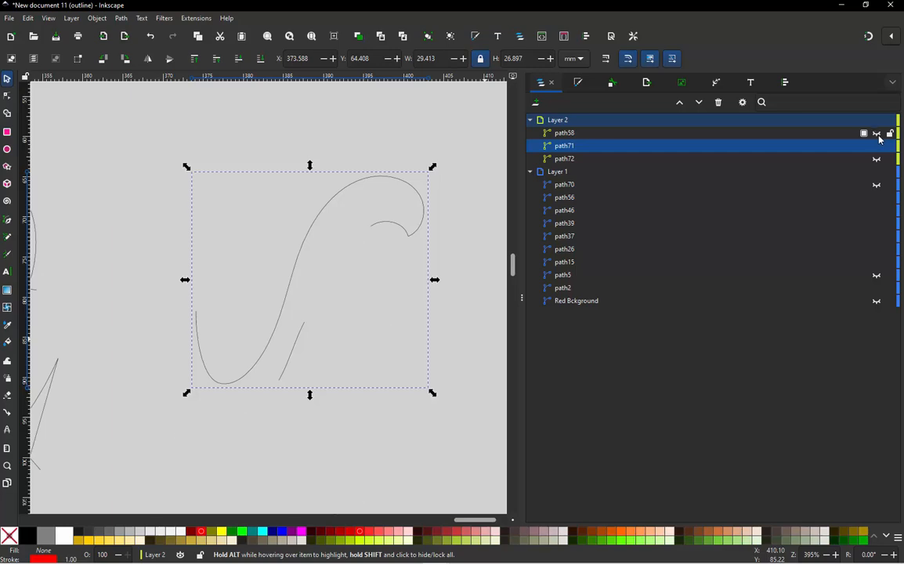
Briefly show and hide the teardrop piece, path72, and the neighbouring letter, path70, to compare them with the upper stroke.
click(877, 160)
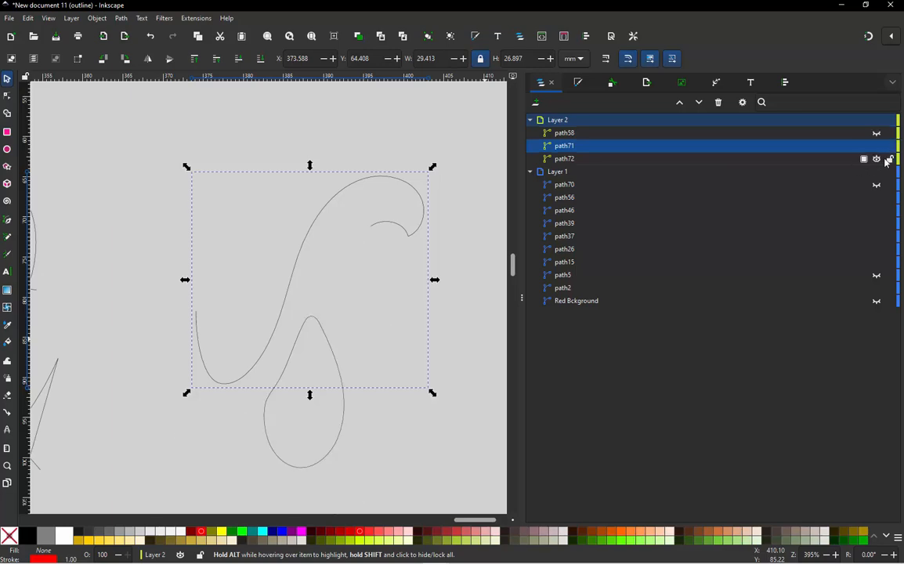
click(878, 160)
scroll(449, 182, down, 2)
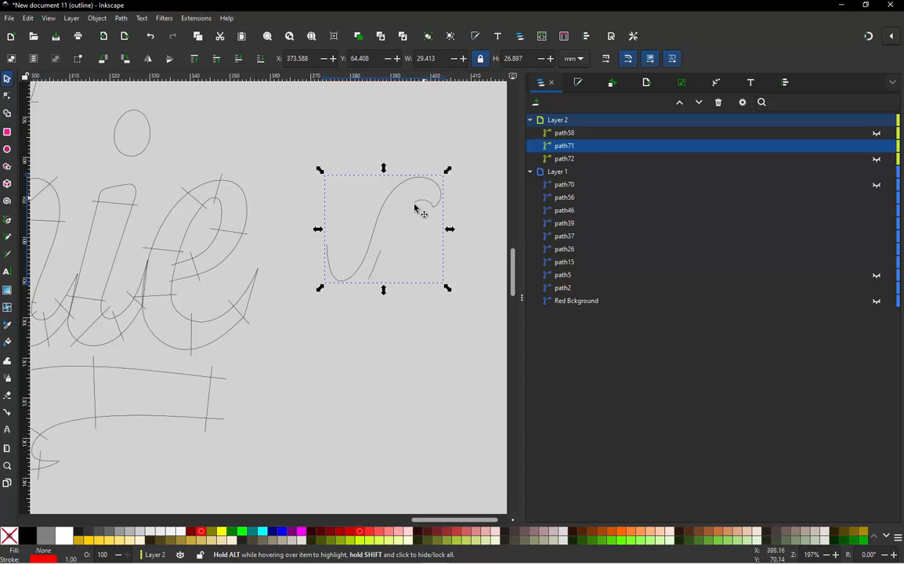
scroll(420, 208, up, 1)
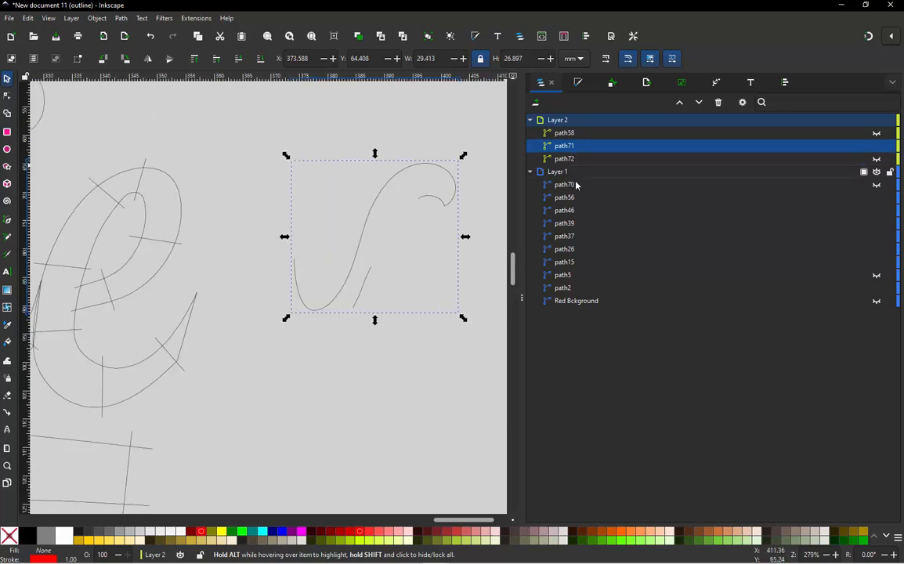
click(877, 185)
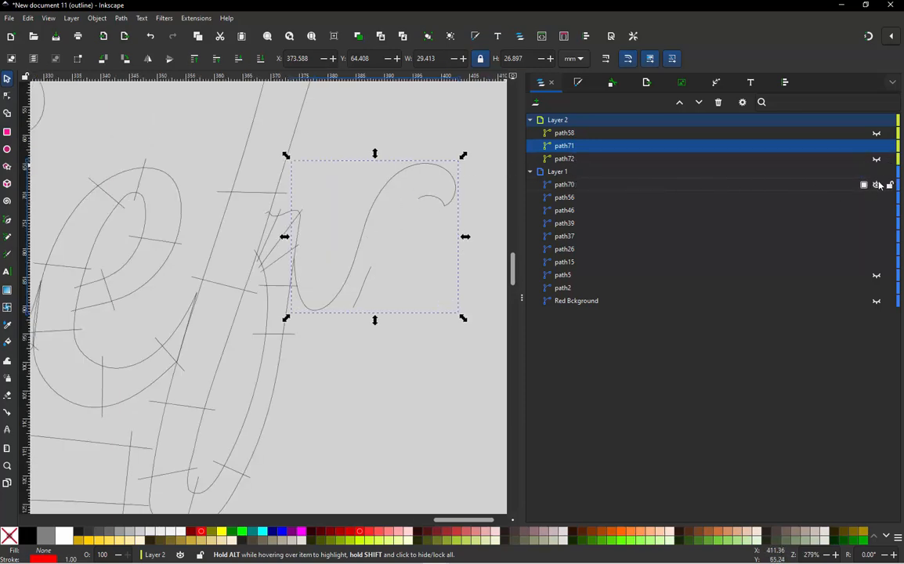
click(878, 185)
click(280, 324)
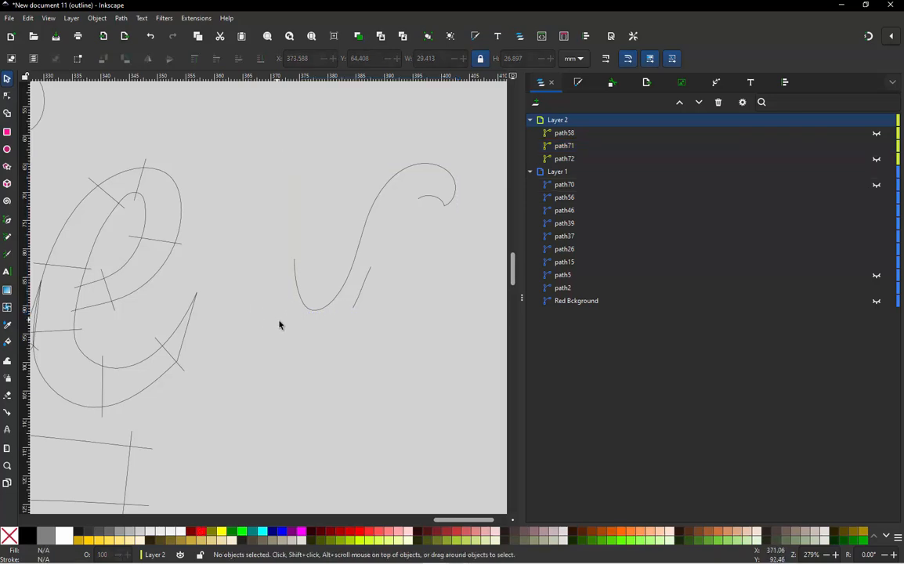
Show the hidden paths path58, path72, path70 and path5 again, leaving only the red background hidden.
click(877, 133)
click(877, 159)
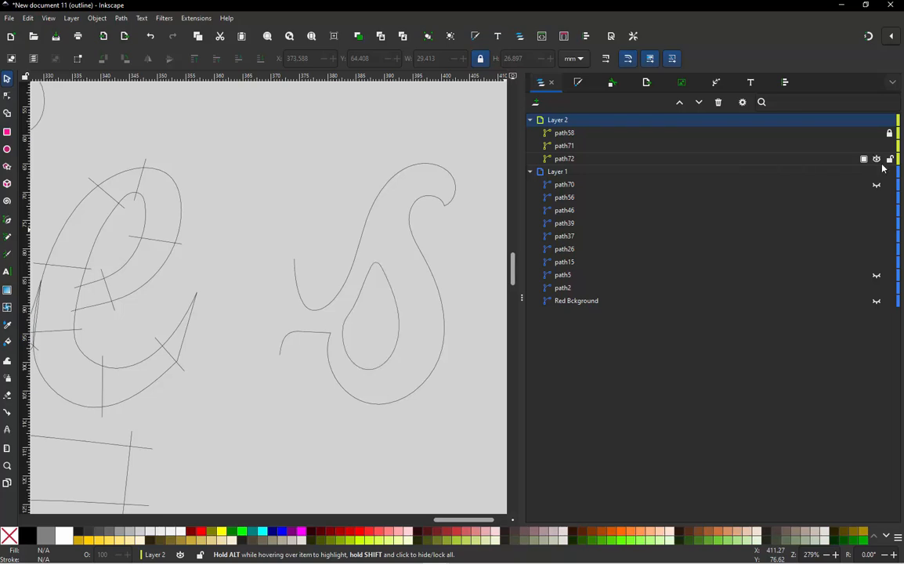
click(876, 185)
click(877, 275)
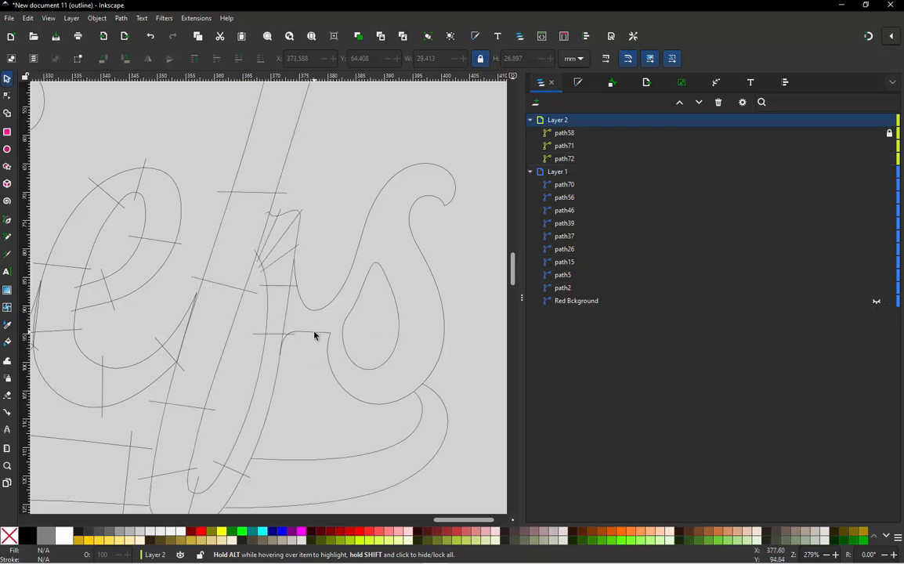
Examine how the s meets the neighbouring letter and which paths make up its outline.
scroll(313, 335, up, 1)
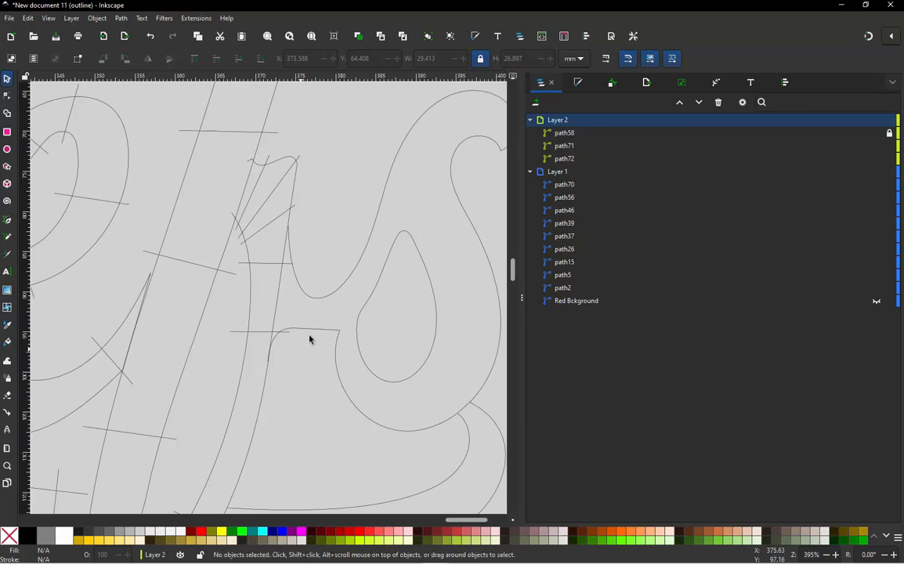
click(722, 237)
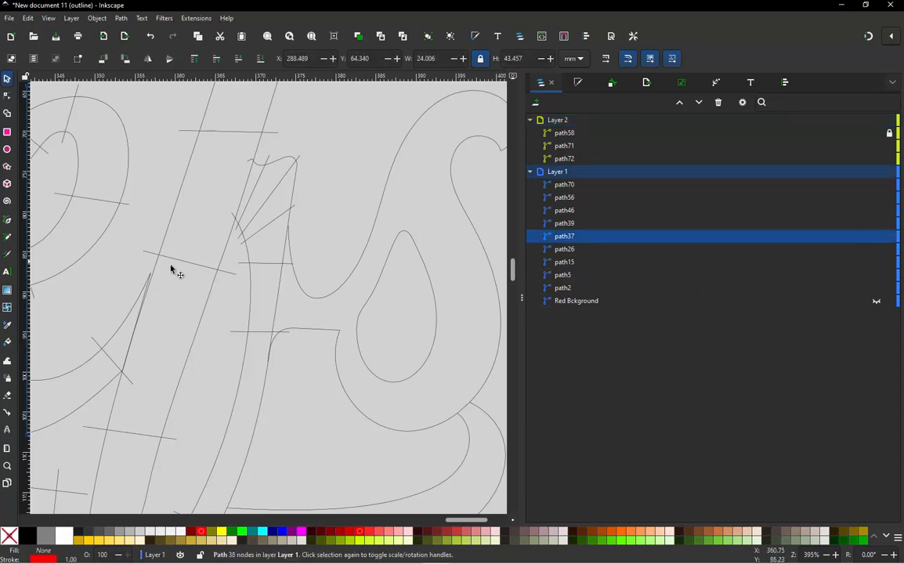
scroll(174, 269, down, 3)
key(Escape)
scroll(280, 223, up, 1)
drag(332, 142, 192, 351)
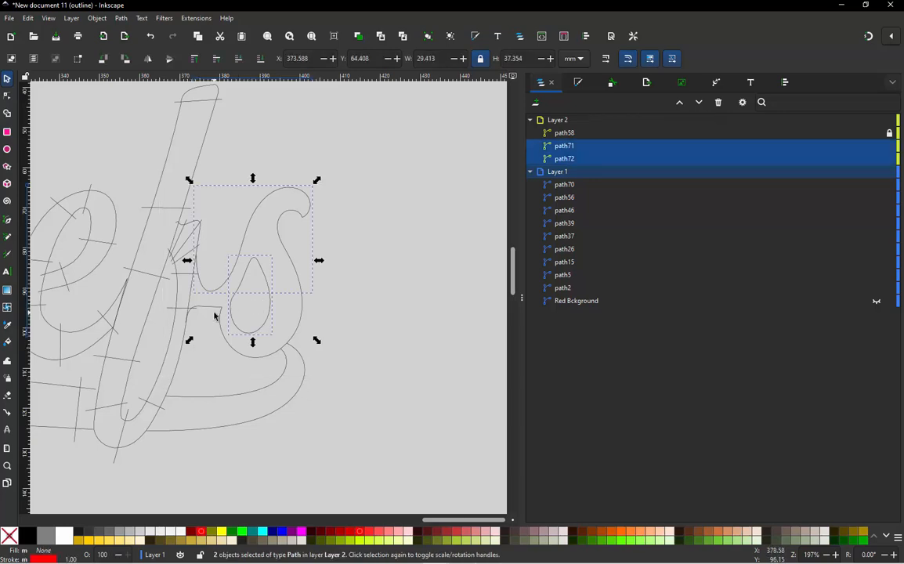
key(Escape)
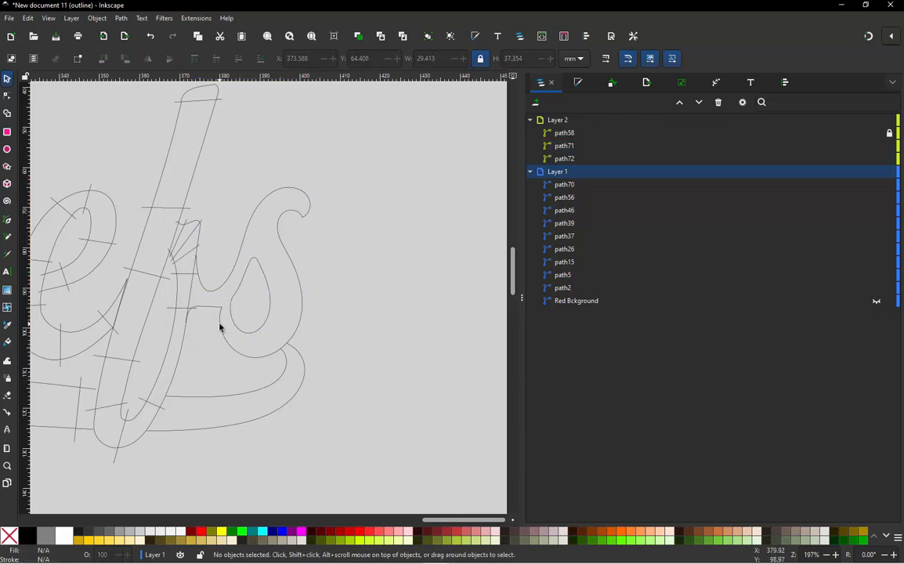
drag(219, 328, 249, 361)
scroll(319, 289, down, 2)
scroll(442, 214, up, 2)
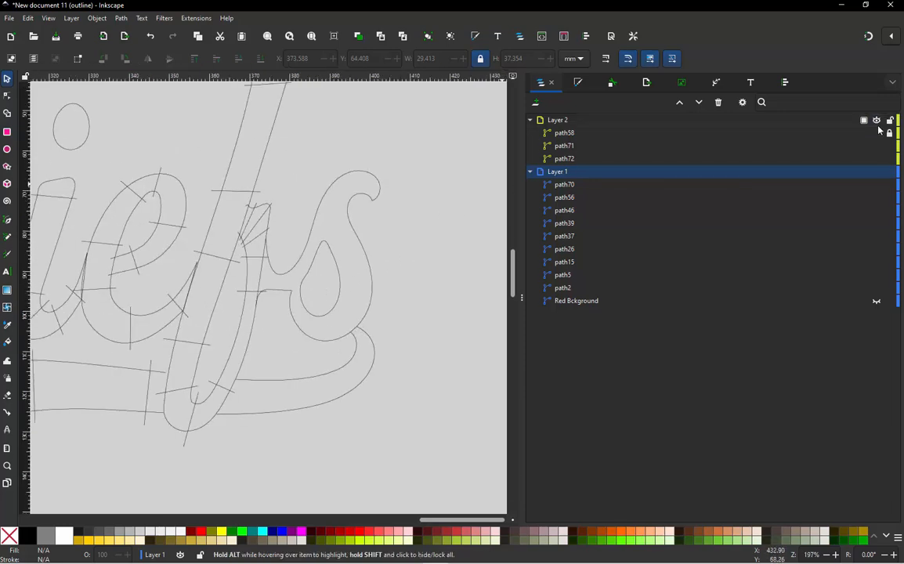
Unlock the s's lower outline, path58, and test-move it, undoing the move.
click(283, 295)
drag(285, 297, 286, 324)
key(ctrl+z)
scroll(289, 309, up, 4)
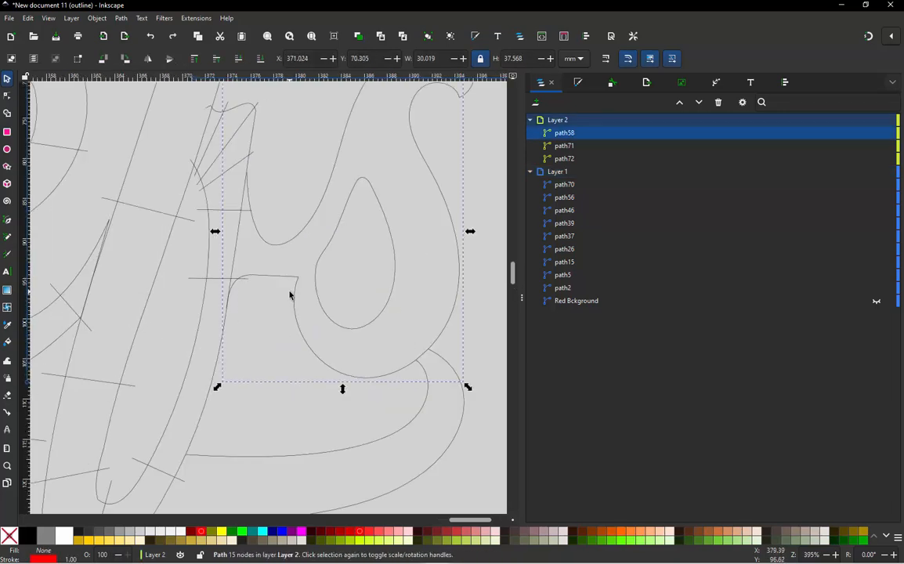
Check the corner node between the short connecting edge and the bowl, and break path58 apart into separate paths.
key(n)
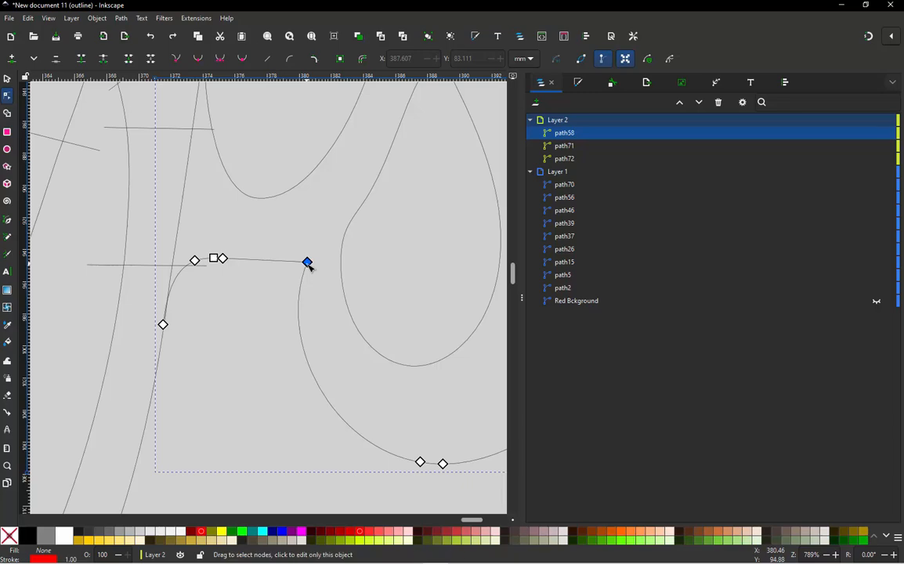
click(306, 262)
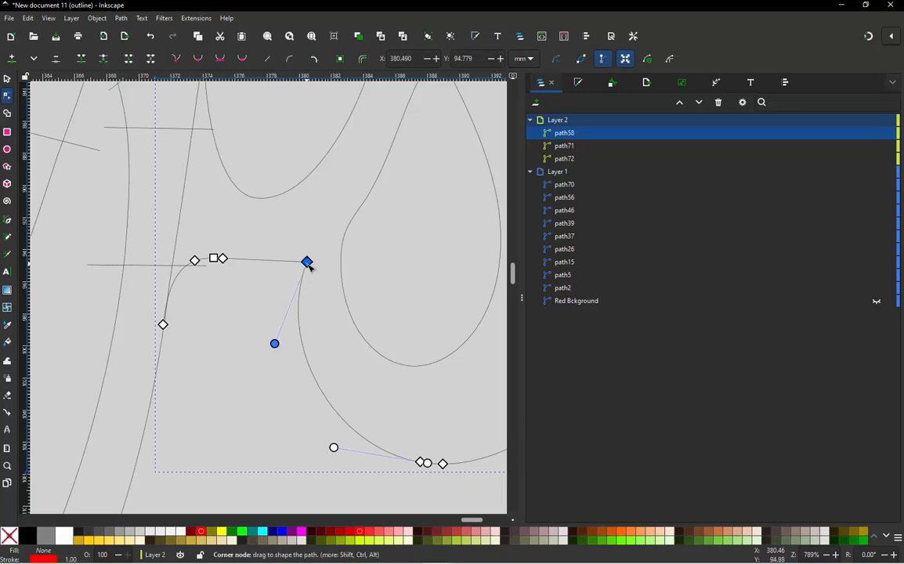
click(7, 79)
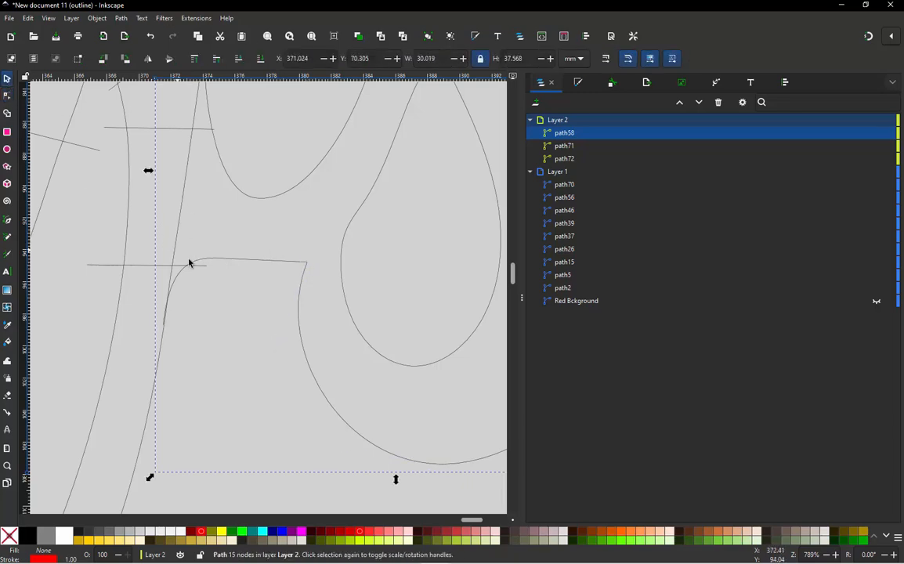
click(252, 263)
click(241, 280)
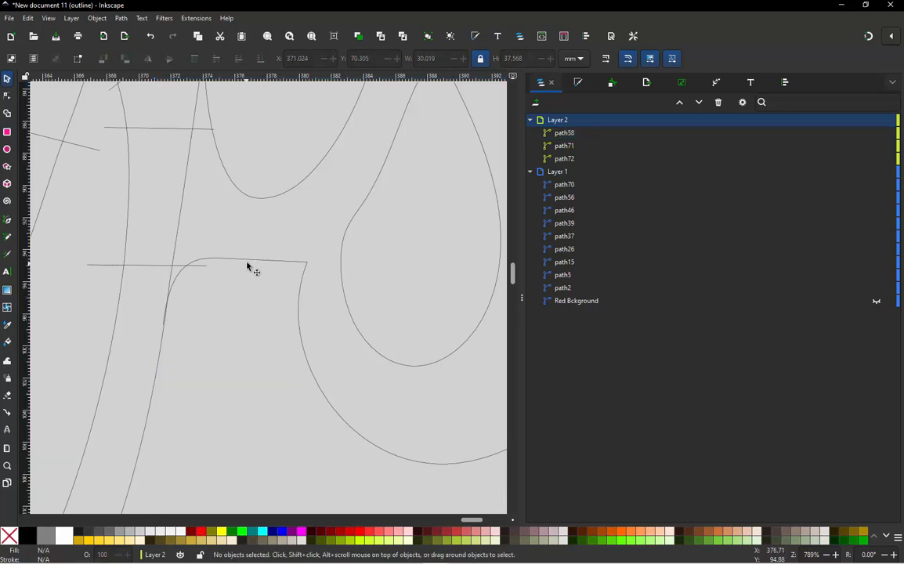
click(249, 264)
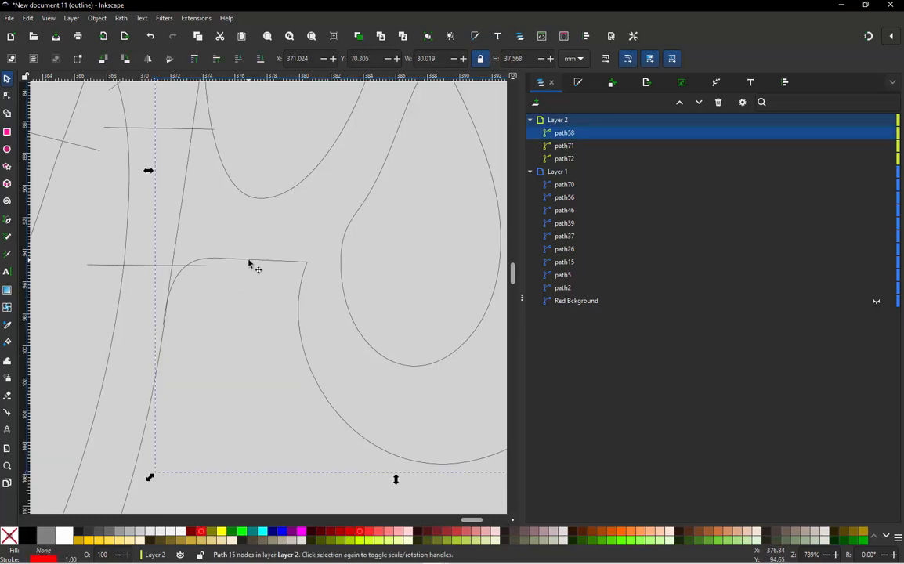
key(ctrl+shift+k)
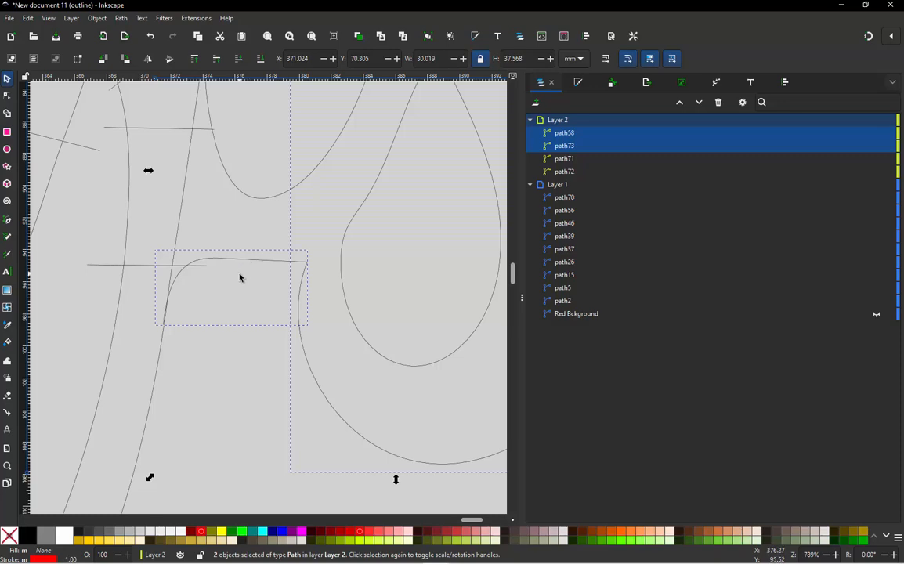
Test-move the short connecting edge, path58, and the s's outer bowl edge, path73, undoing both moves.
click(239, 277)
click(251, 260)
drag(258, 260, 241, 262)
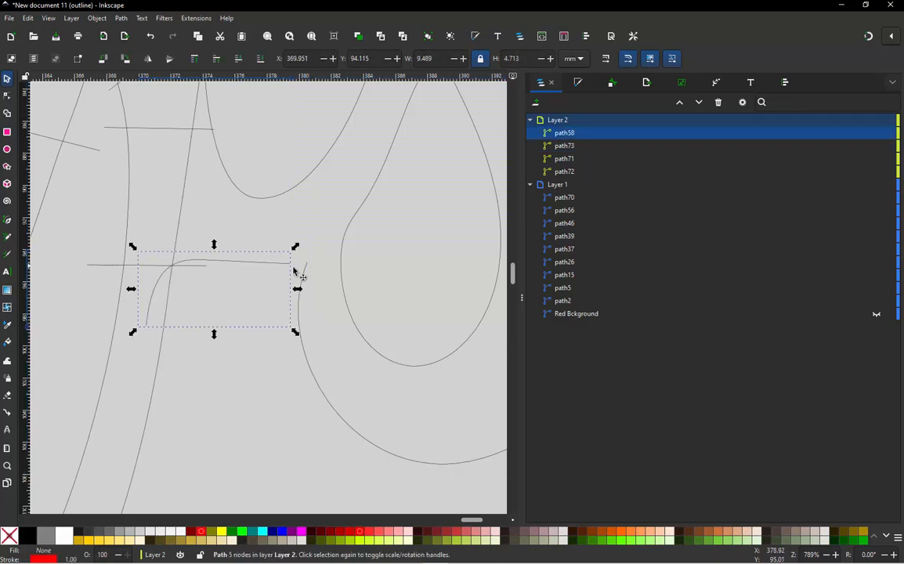
scroll(260, 375, down, 2)
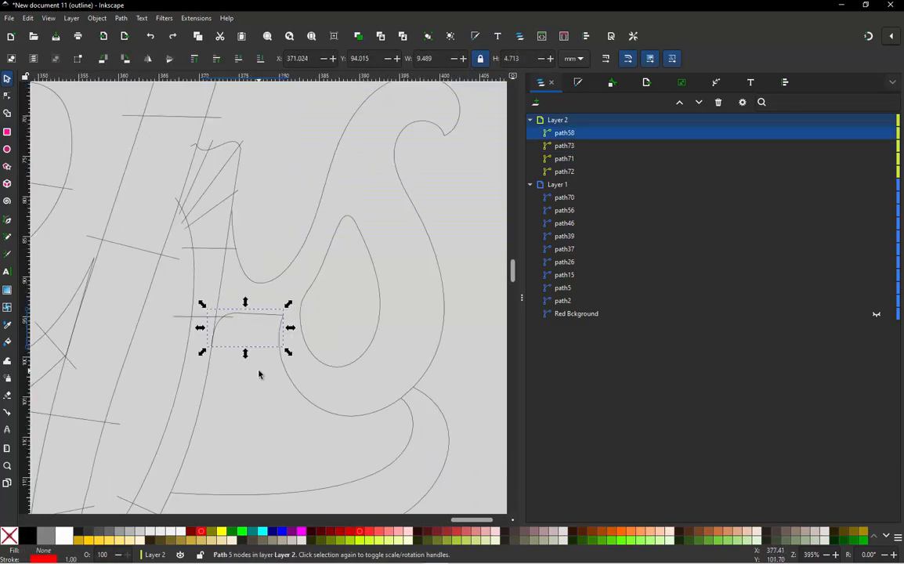
click(350, 420)
drag(354, 417, 378, 432)
key(ctrl+z)
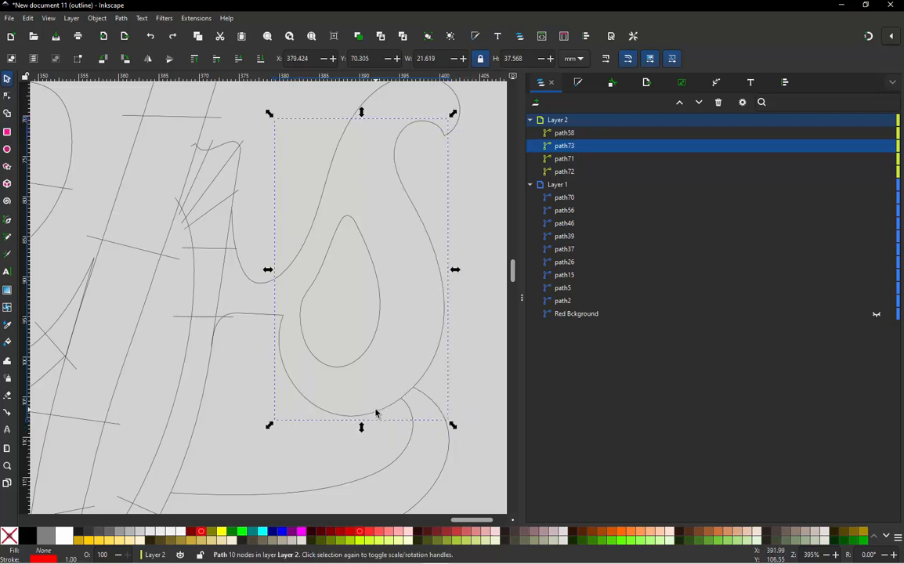
Test-move the teardrop piece, path72, undo the move, and combine it with the outer bowl edge, path73.
click(373, 360)
drag(372, 368, 354, 383)
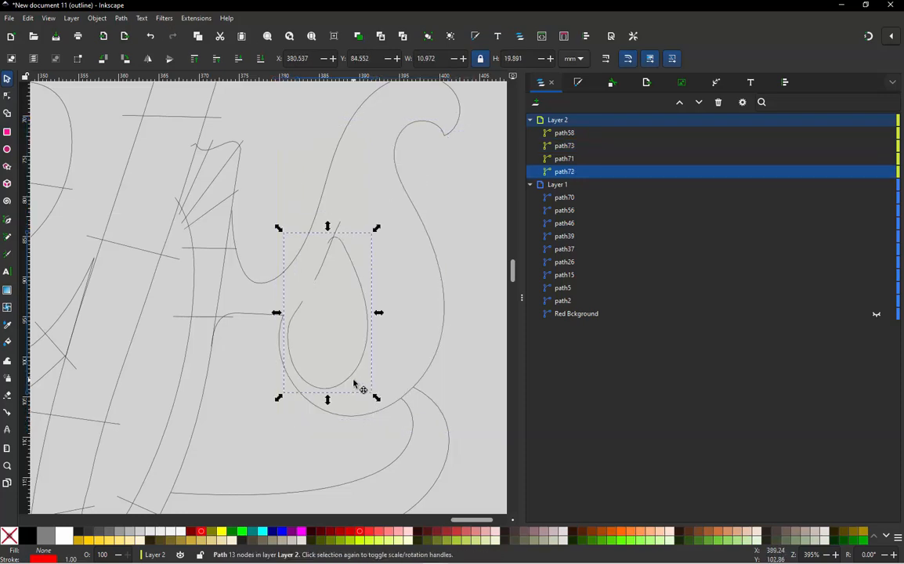
key(ctrl+z)
shift+click(445, 319)
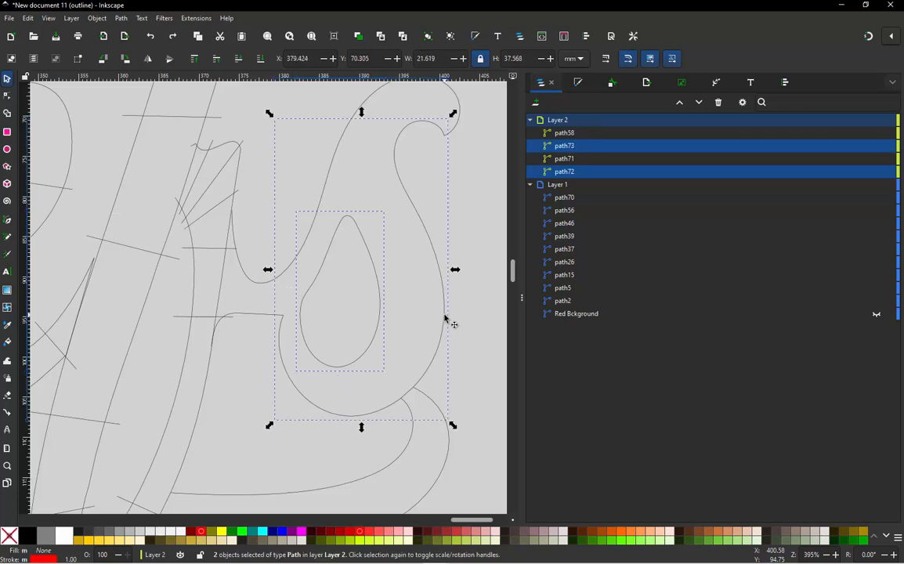
key(ctrl)
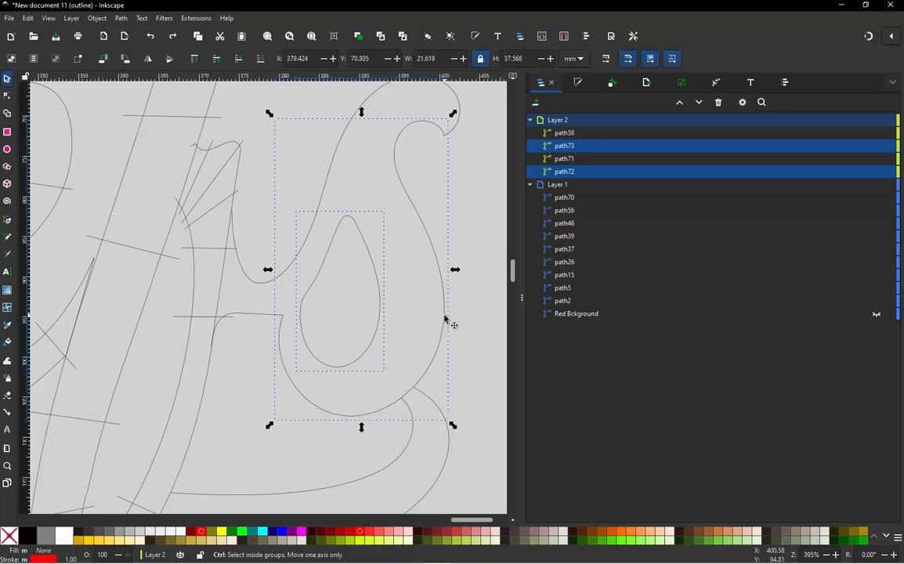
key(ctrl+k)
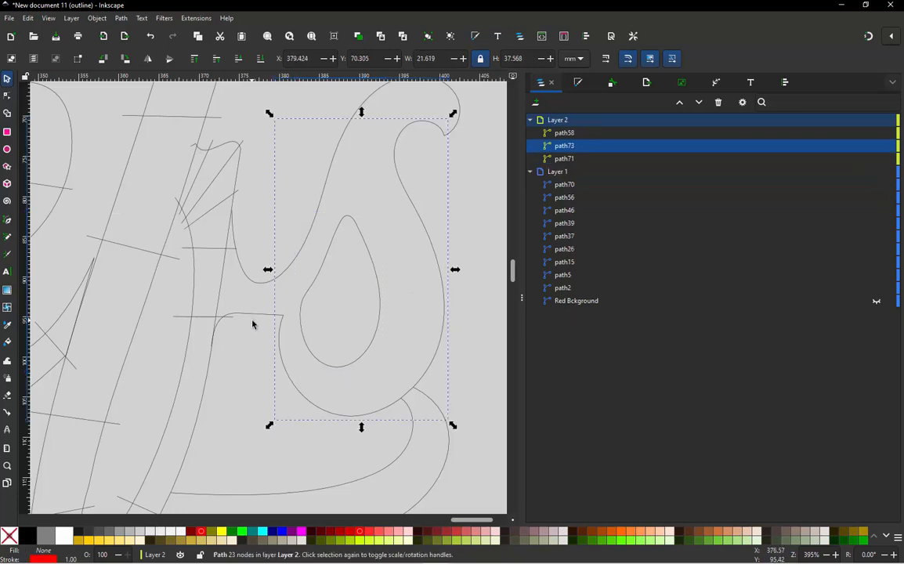
key(Escape)
Test-move the upper stroke, path71, undo the move, and combine it with the short connecting edge, path58.
scroll(261, 324, up, 2)
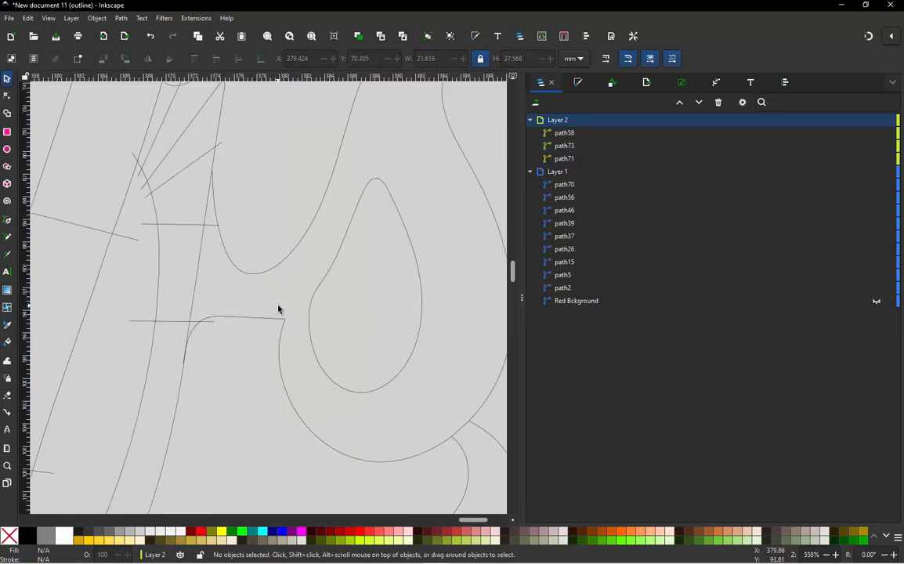
scroll(287, 347, down, 3)
scroll(326, 268, up, 3)
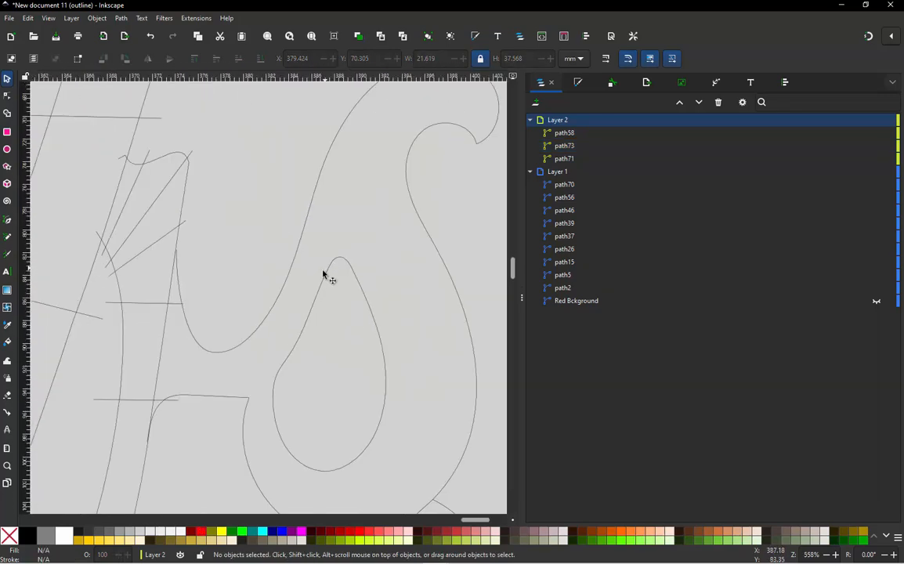
click(288, 282)
drag(288, 282, 281, 210)
key(ctrl+z)
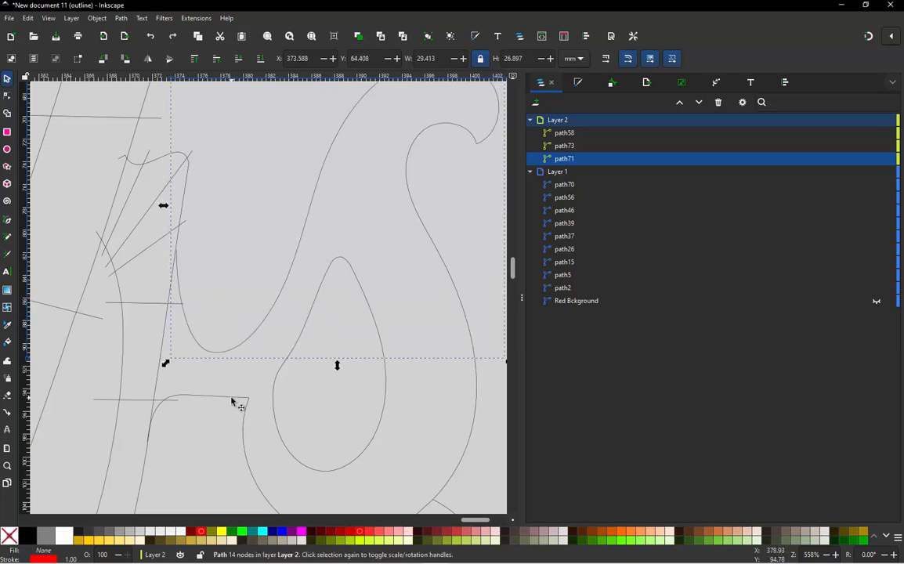
shift+click(232, 402)
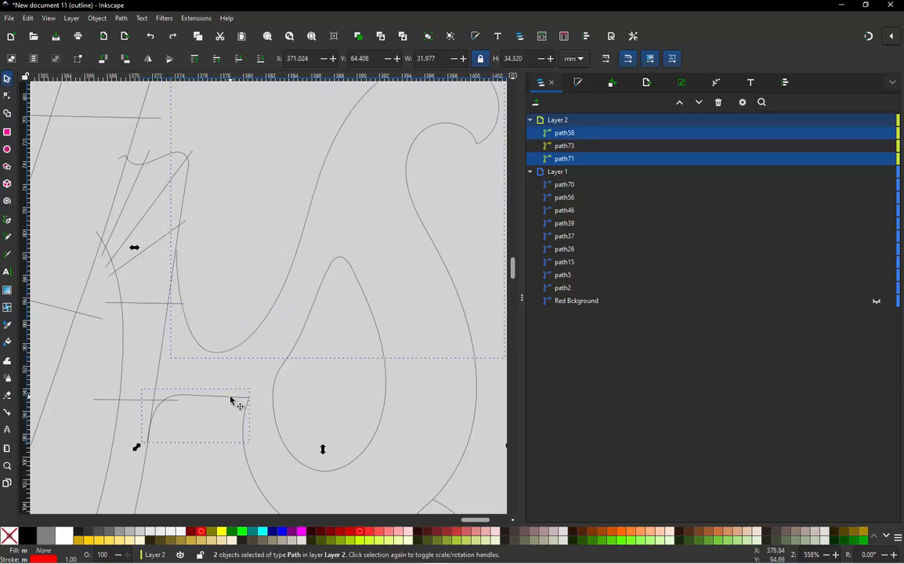
key(ctrl)
key(ctrl+k)
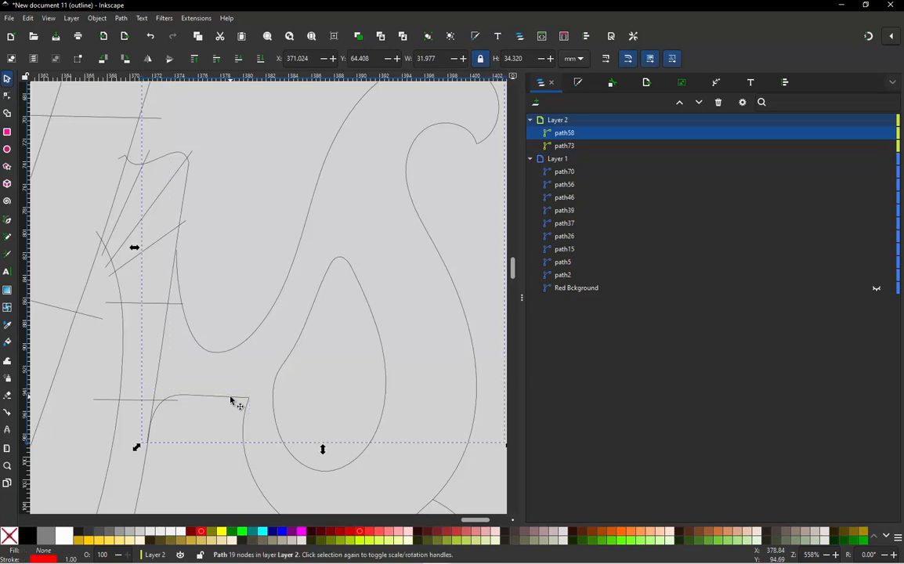
Test-move the combined upper stroke rails, path58, undo the move, and reselect the path.
scroll(232, 401, down, 2)
drag(249, 357, 245, 281)
key(ctrl+z)
click(213, 463)
scroll(257, 386, up, 2)
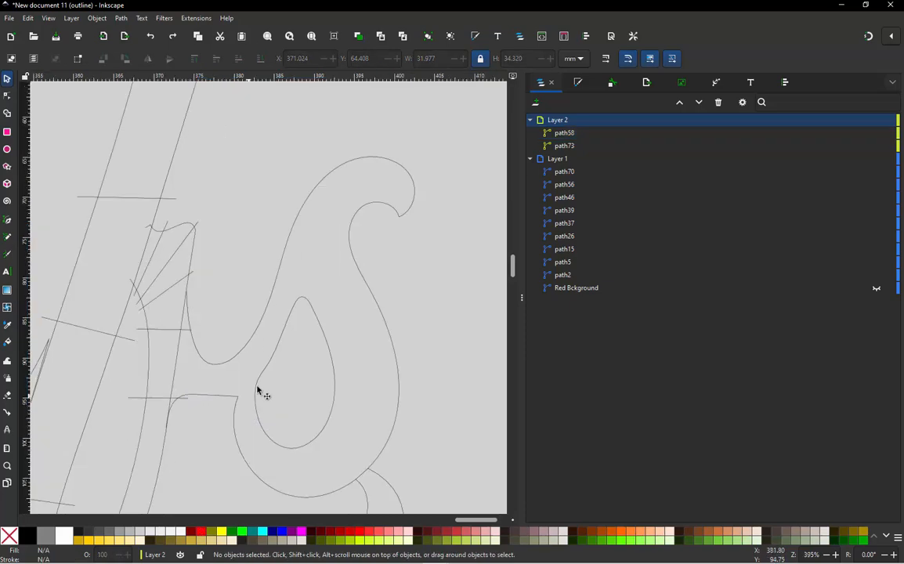
click(258, 308)
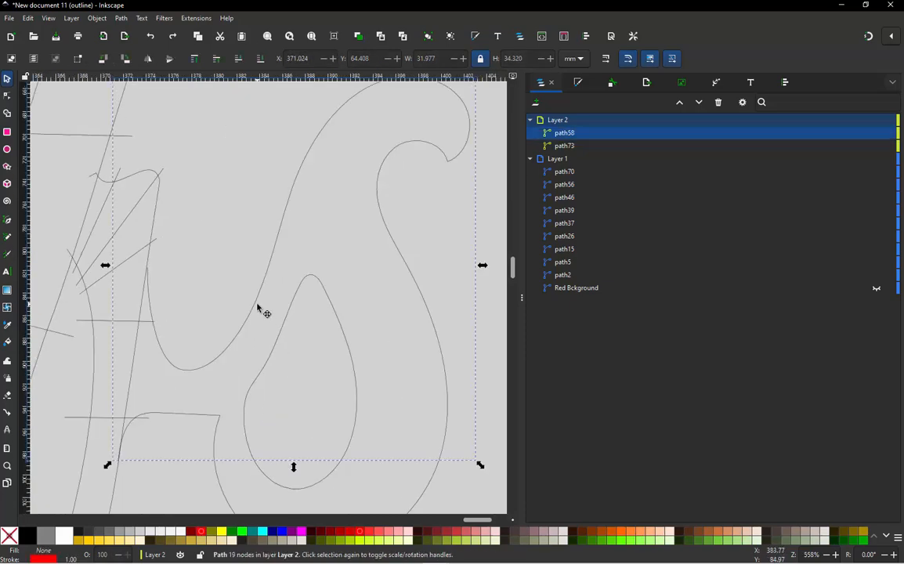
Bridge the gap in path58 by joining the short connecting edge's inner end node to the upper stroke's lower end node with a new segment.
key(n)
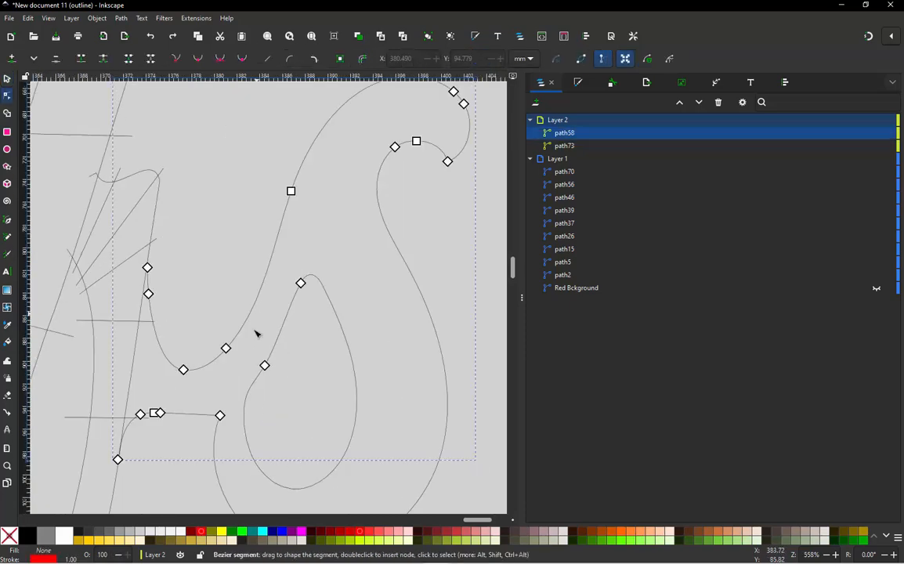
click(222, 416)
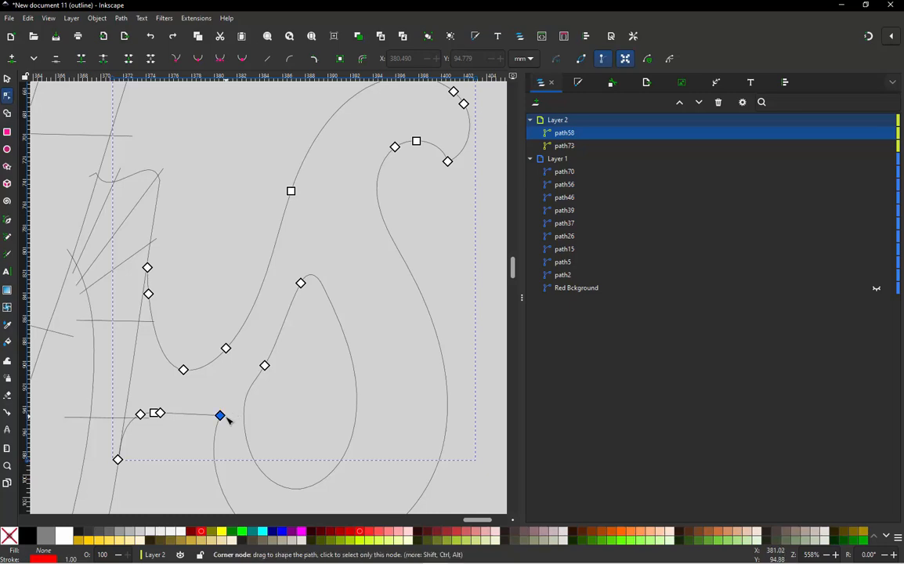
click(265, 366)
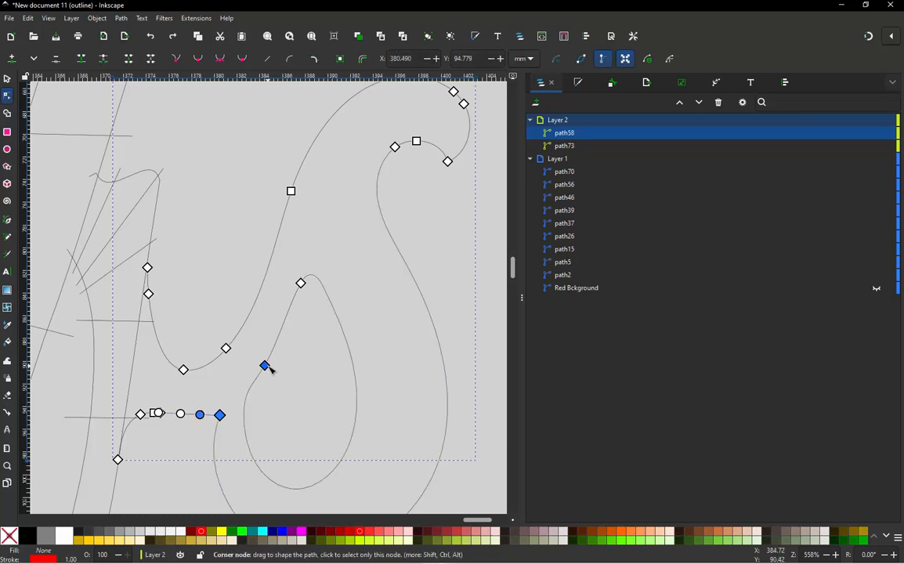
click(265, 366)
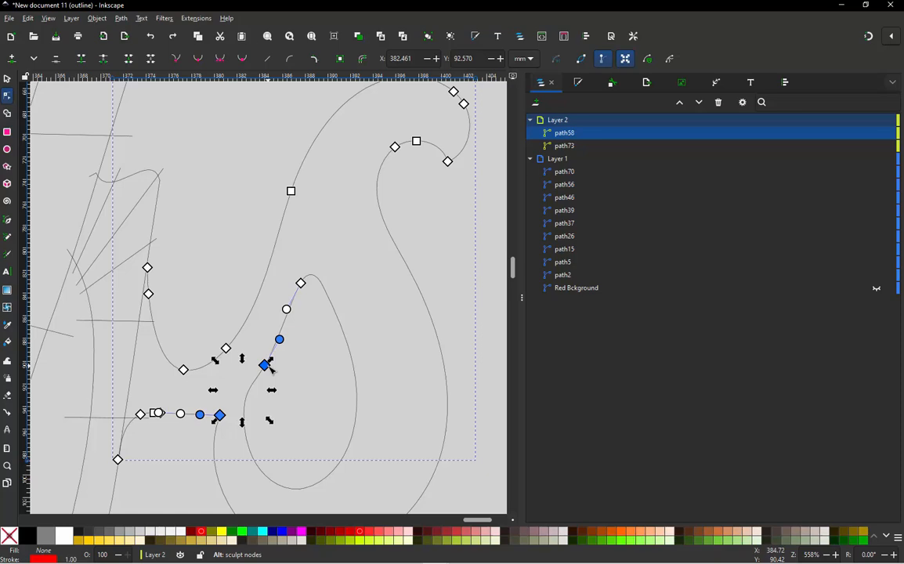
key(alt+j)
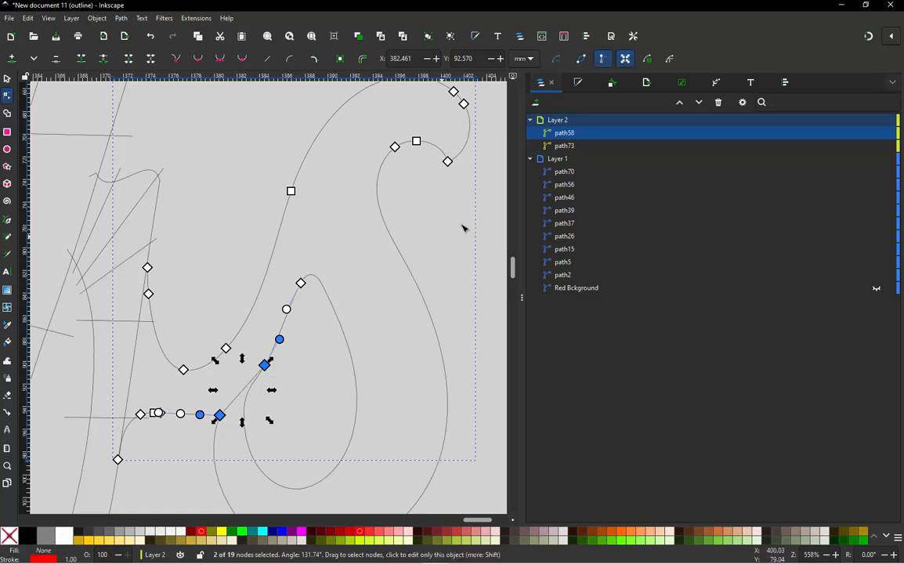
Hide the Bezier handles and insert a node partway along the new diagonal segment joining the two end nodes of path58.
click(602, 59)
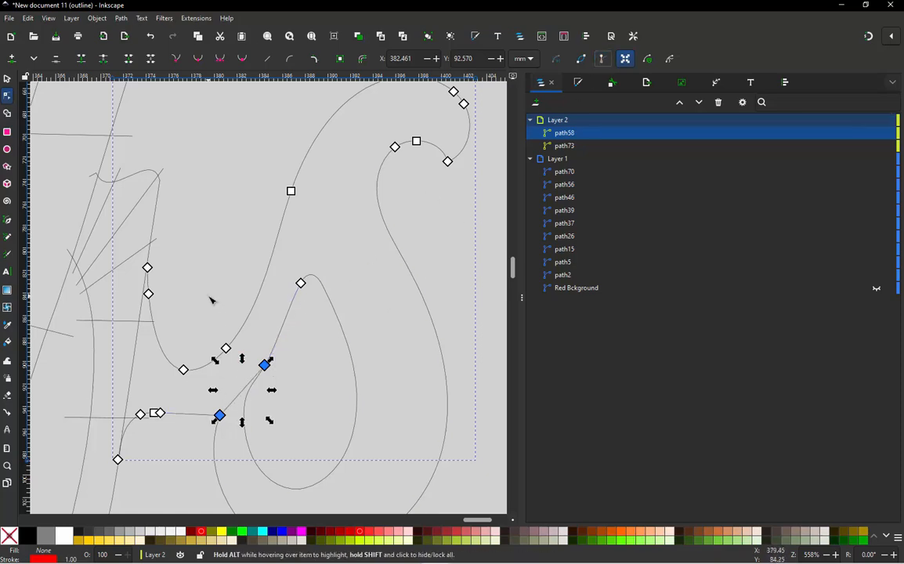
click(255, 424)
scroll(249, 418, up, 3)
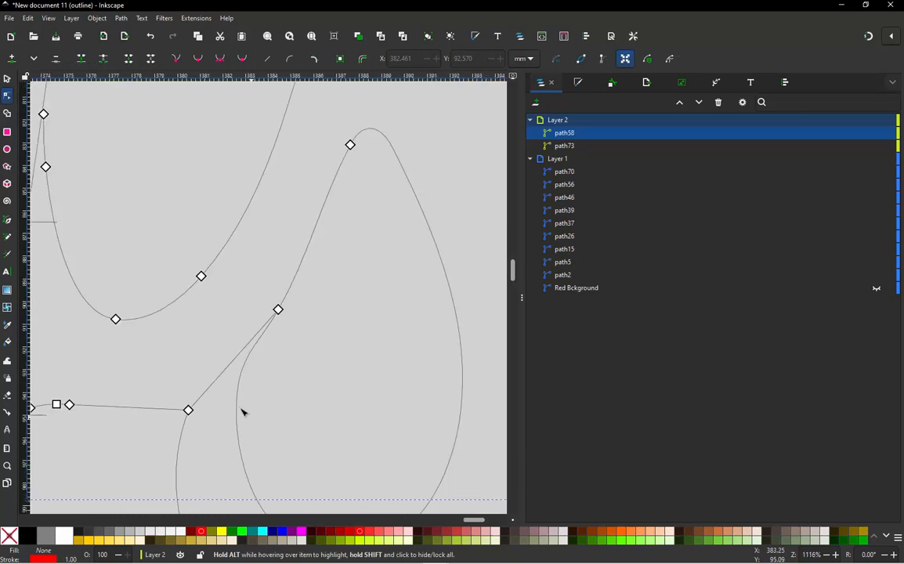
click(218, 368)
double_click(219, 364)
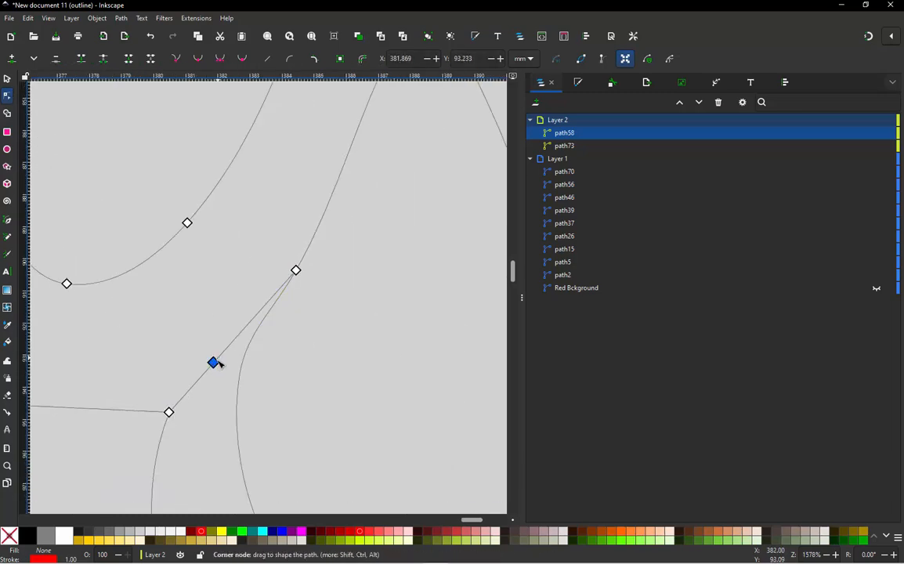
Delete the extra node on path58's straight lower segment and bend the segment to follow the adjoining teardrop-shaped outline.
key(Delete)
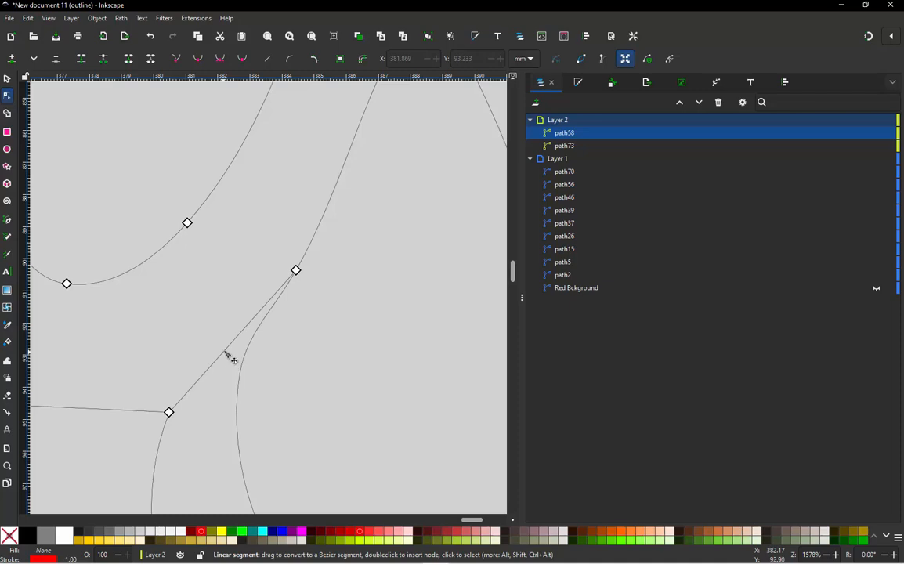
click(225, 352)
drag(228, 357, 235, 375)
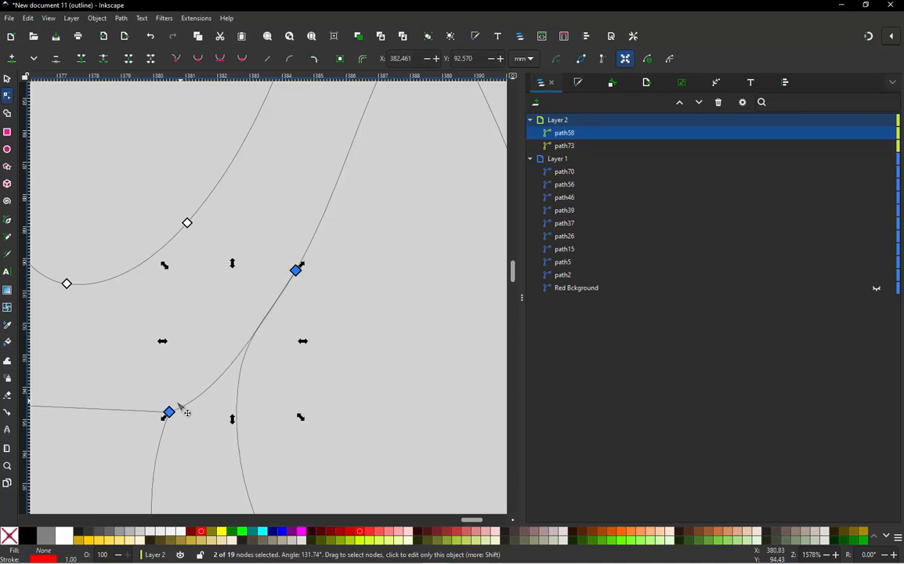
click(8, 82)
scroll(161, 355, down, 2)
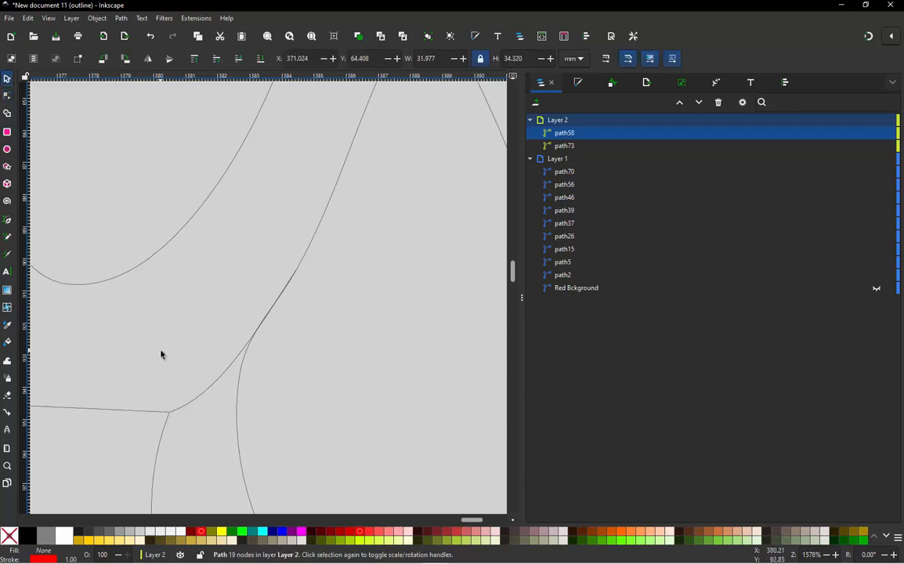
scroll(178, 384, down, 1)
scroll(182, 387, down, 1)
scroll(233, 245, up, 1)
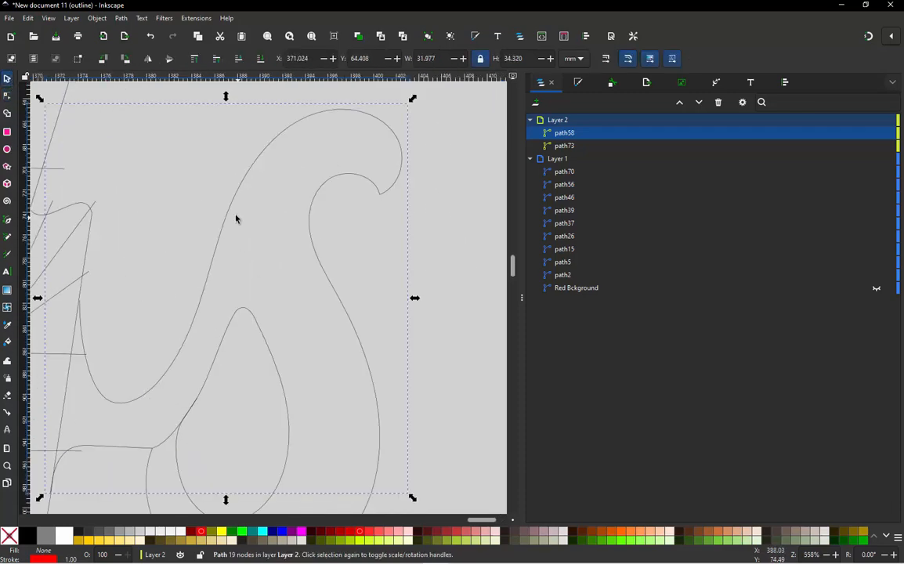
Join path58's open end nodes at the teardrop tip and under the curl with a segment, and bend it parallel to the outer edge.
click(228, 216)
click(228, 216)
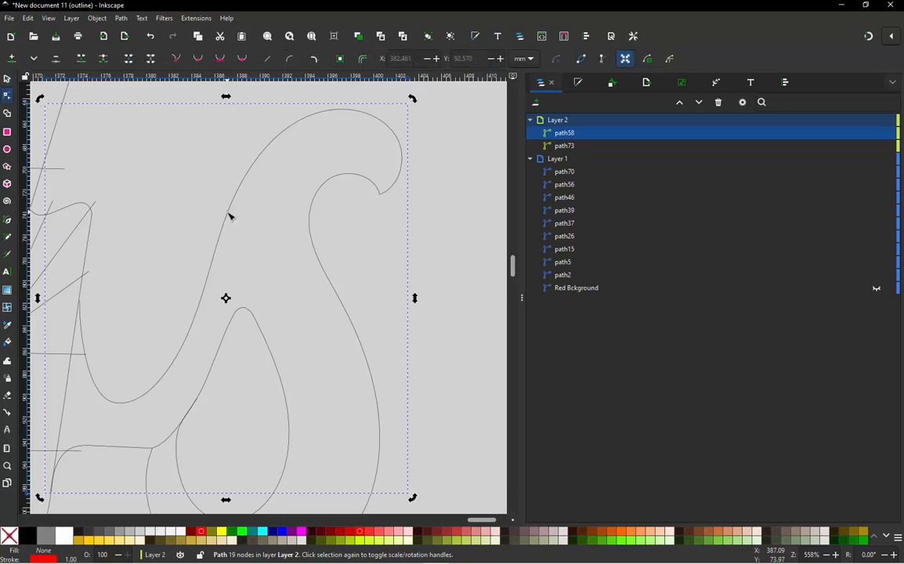
double_click(228, 216)
click(238, 317)
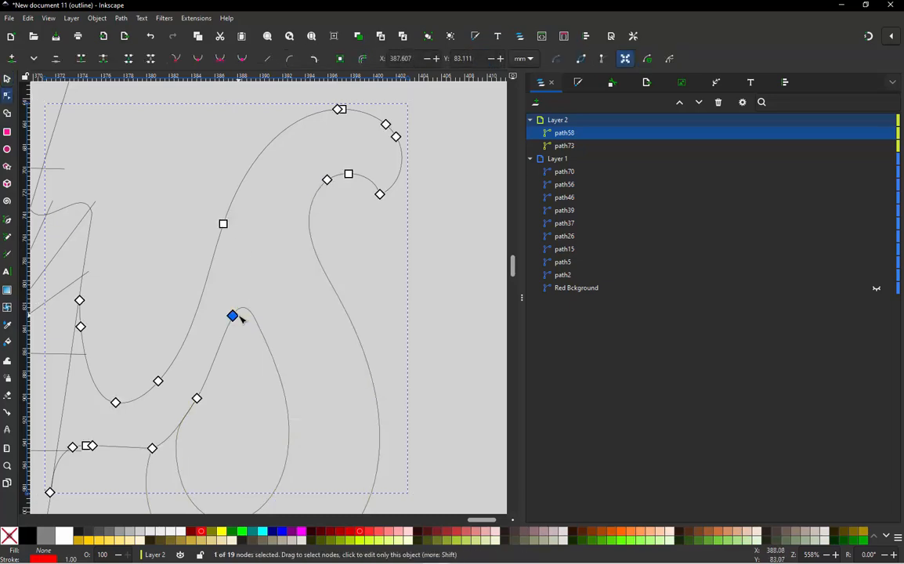
shift+click(327, 180)
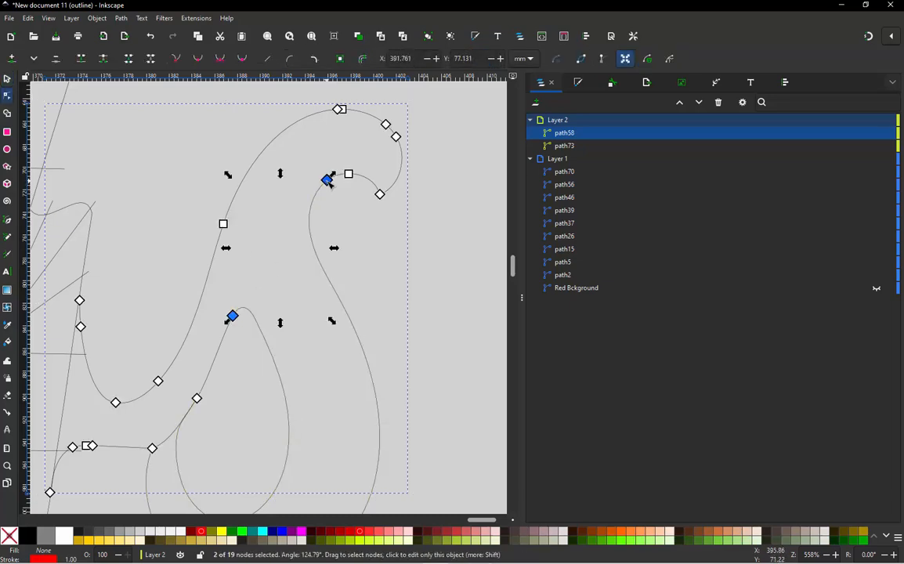
key(alt+j)
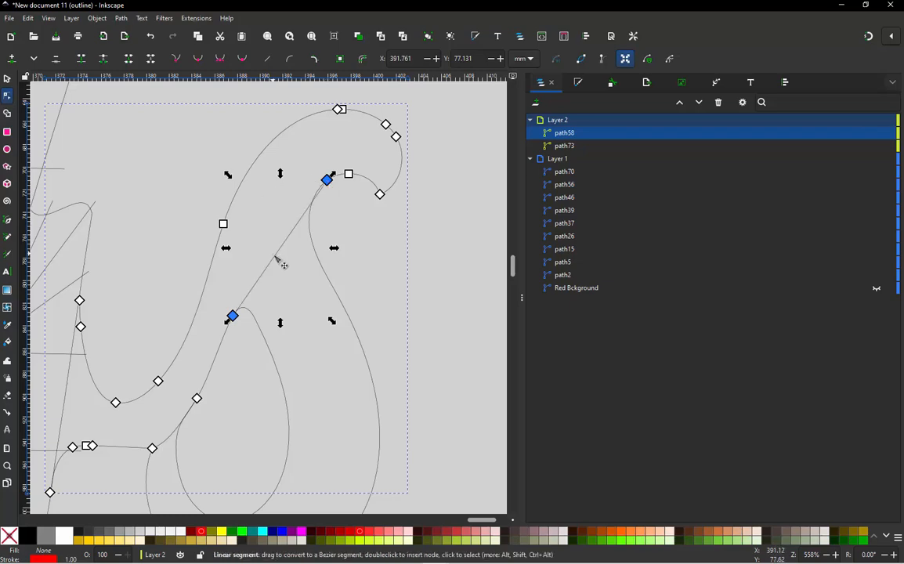
drag(275, 257, 282, 218)
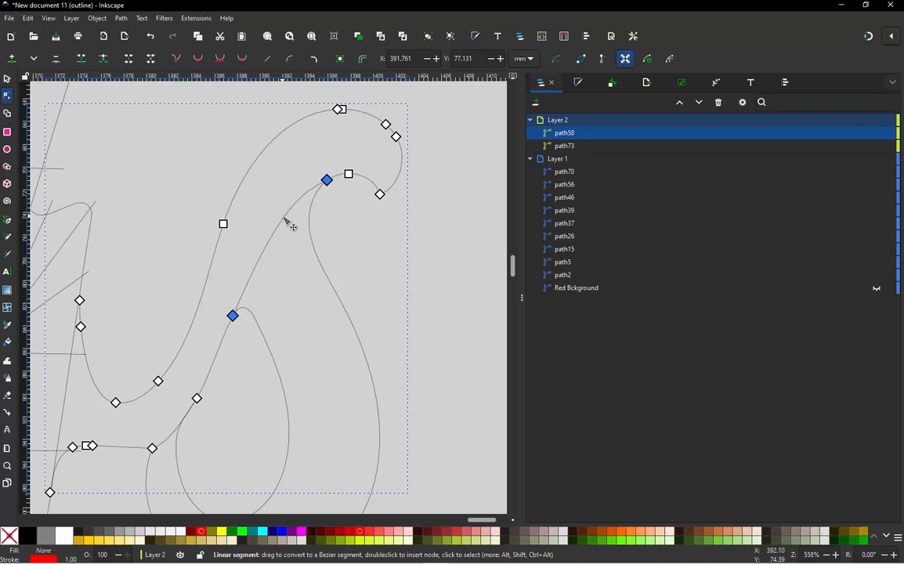
drag(284, 219, 284, 219)
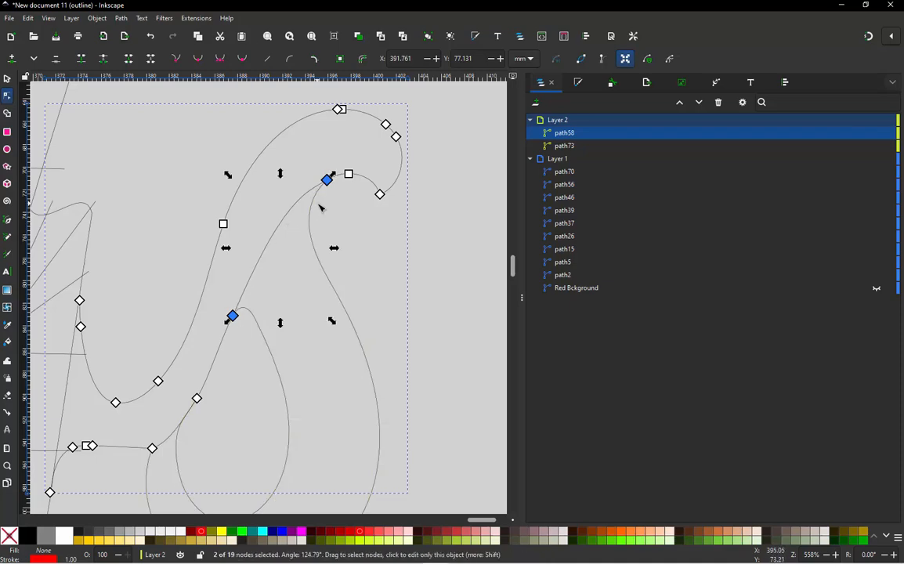
ctrl+scroll(309, 246, down, 1)
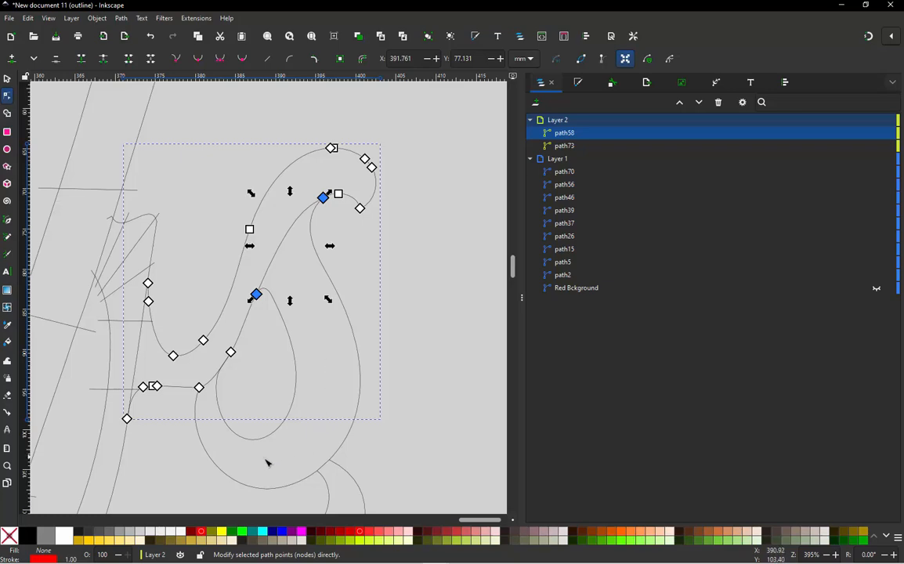
click(8, 80)
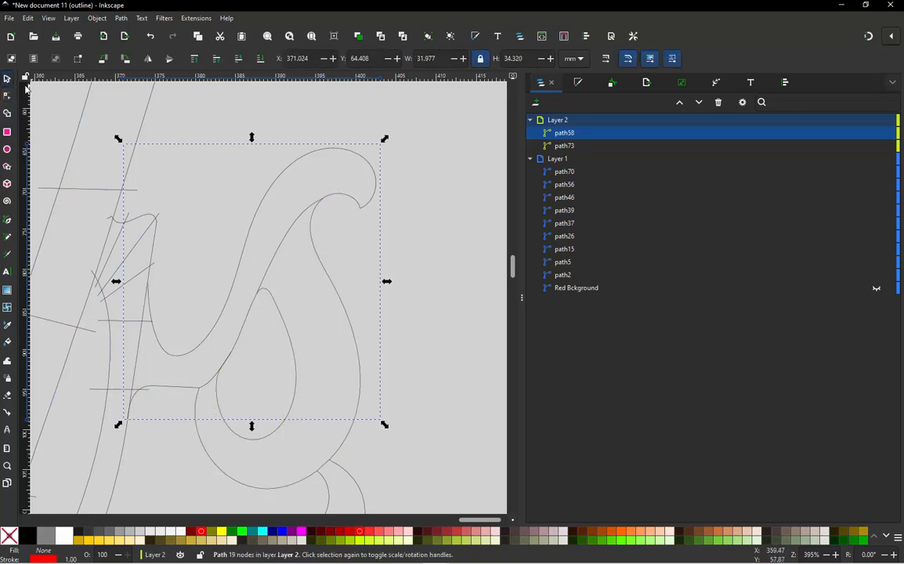
click(206, 146)
Try moving path58's corner node under the curl up and away from the neighbouring outline.
scroll(225, 323, down, 1)
scroll(178, 369, up, 2)
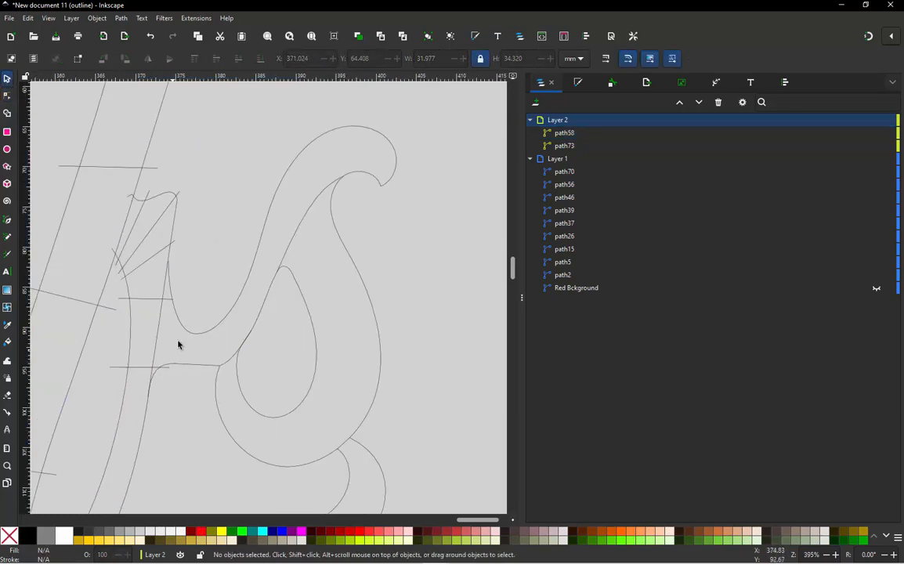
scroll(259, 269, down, 2)
scroll(325, 206, up, 1)
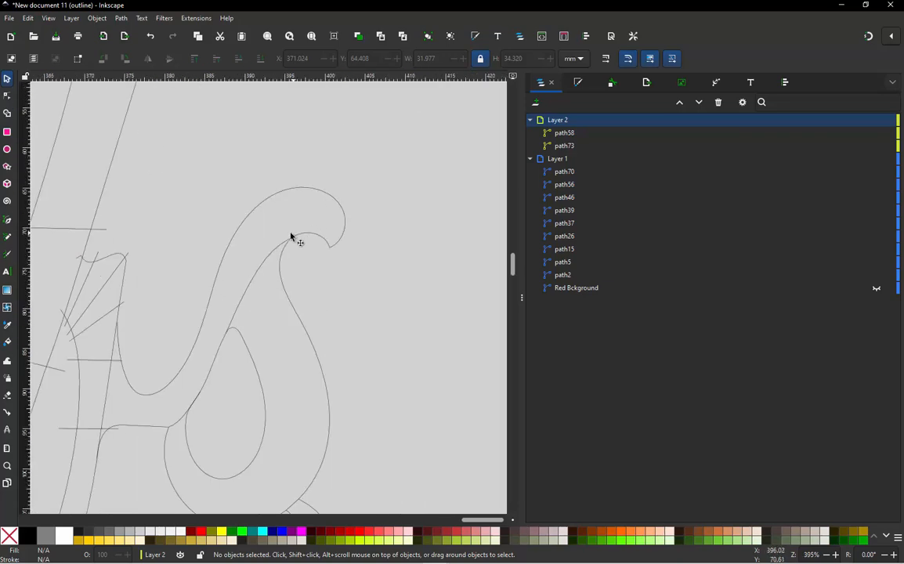
double_click(251, 213)
drag(293, 238, 269, 219)
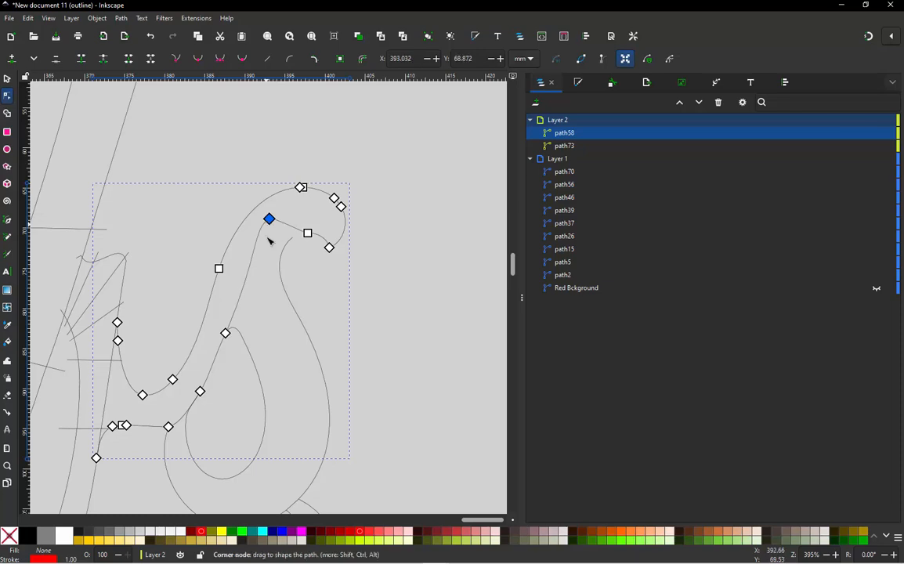
click(7, 79)
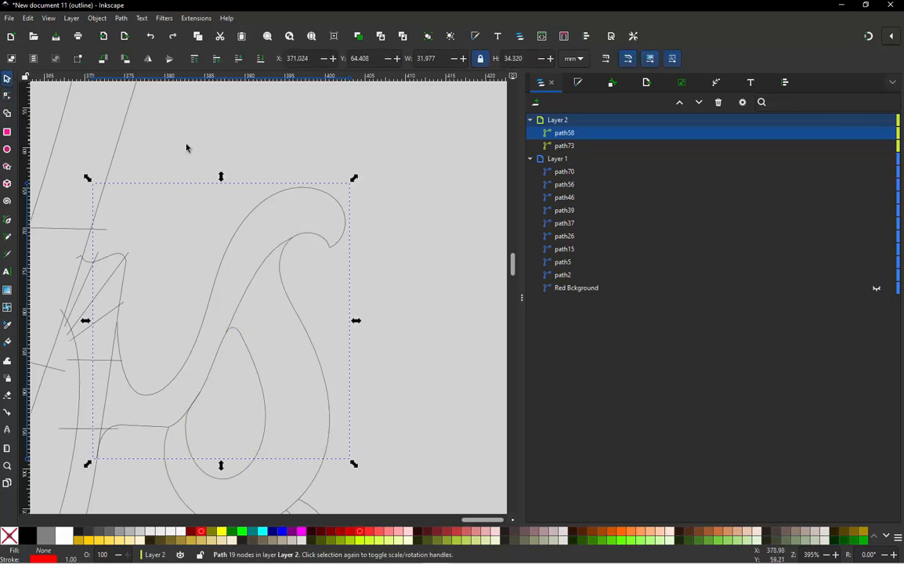
Draw two straight rungs with the Pen tool across the curl, one near its pointed tip and one across its top.
key(Escape)
scroll(336, 228, up, 3)
key(b)
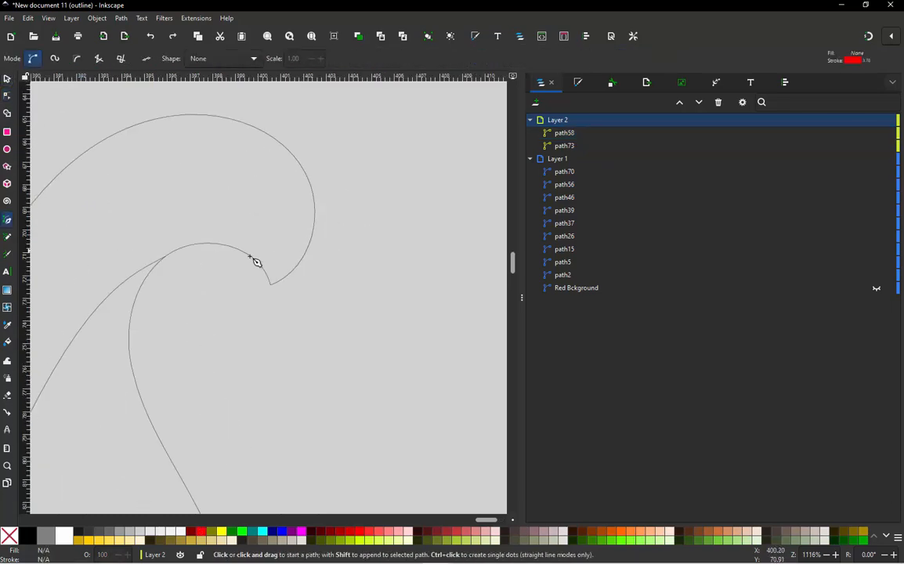
click(238, 265)
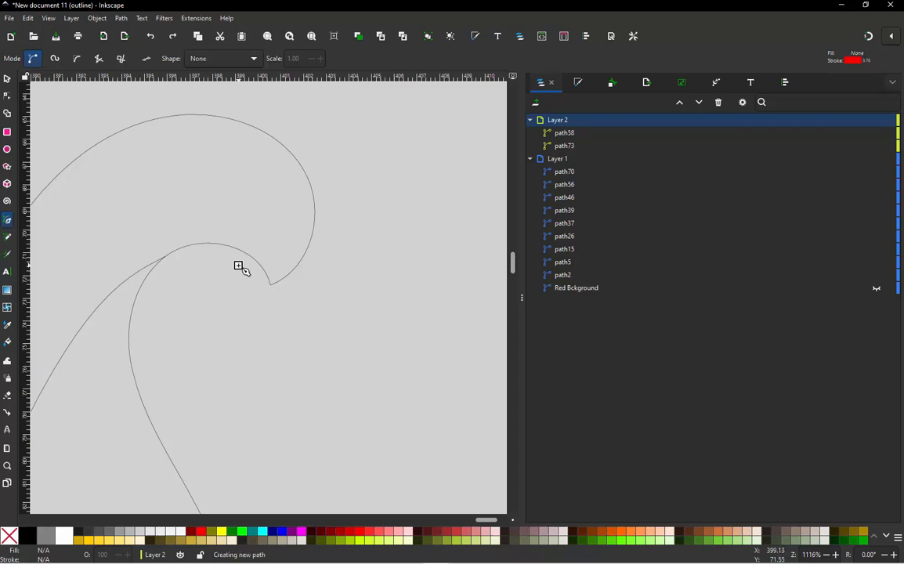
double_click(328, 242)
click(202, 255)
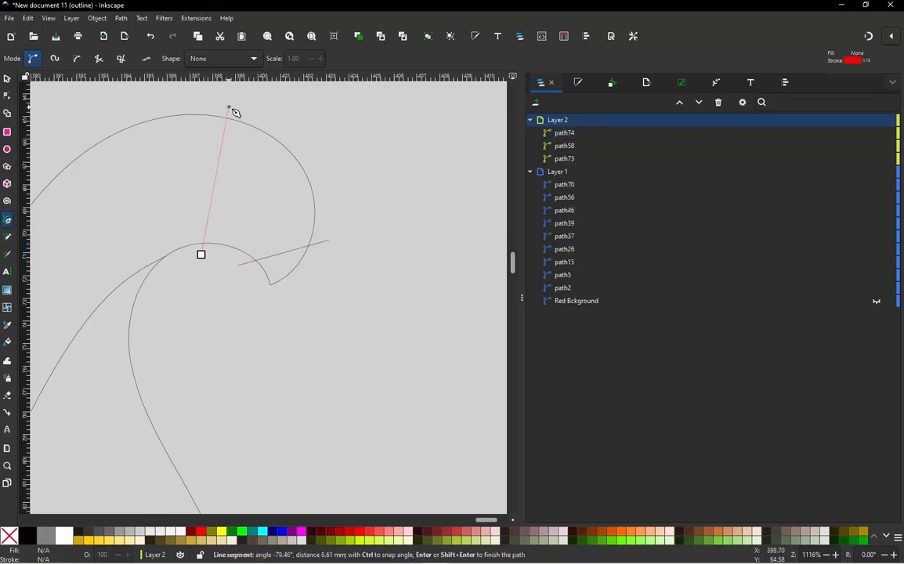
double_click(231, 102)
Draw two straight rungs below the curl, one diagonally across the bend and one about 6 mm long across the upper stem.
scroll(257, 278, down, 2)
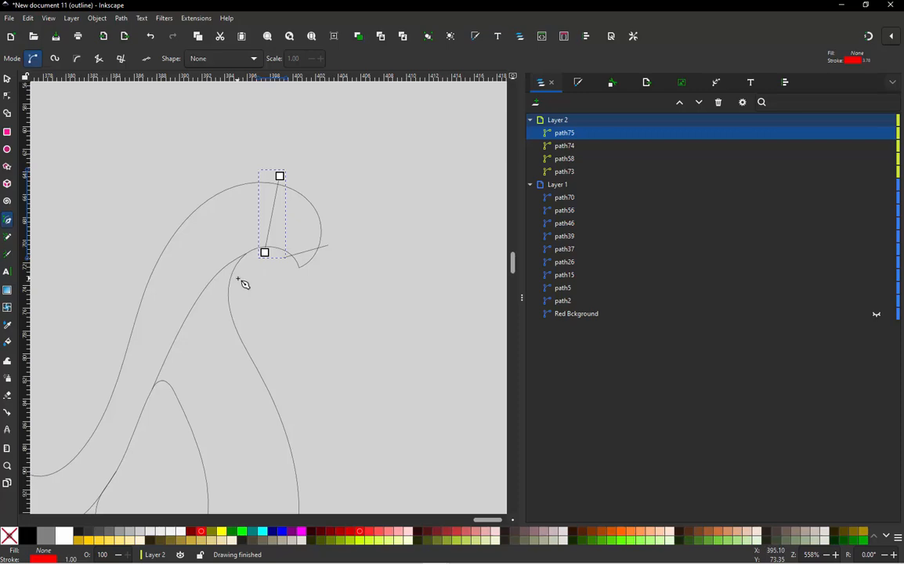
click(238, 277)
double_click(170, 214)
scroll(276, 238, down, 2)
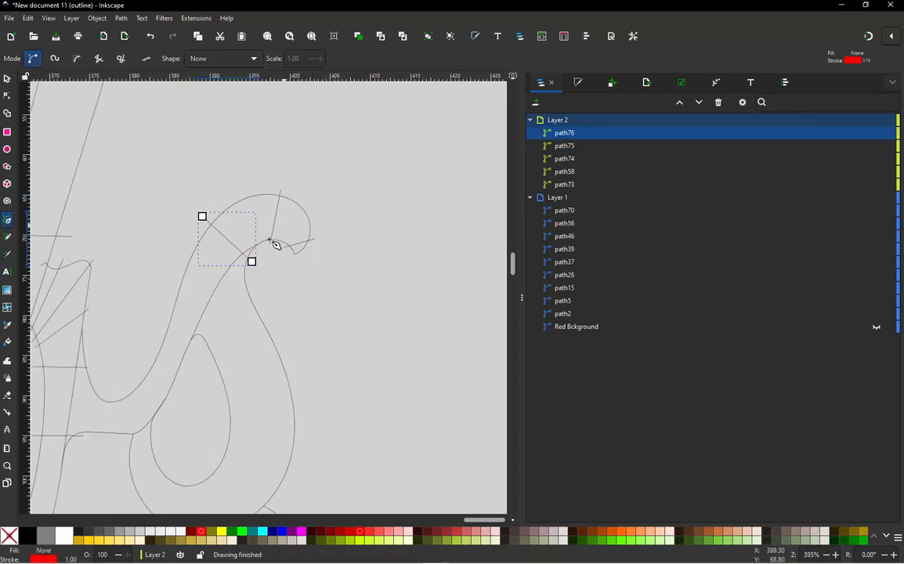
scroll(174, 301, up, 2)
click(232, 248)
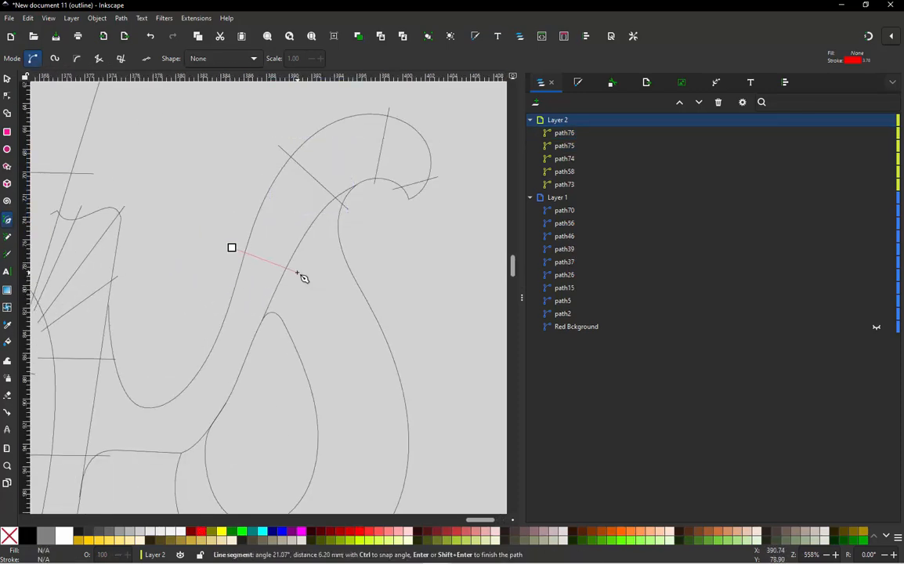
double_click(296, 271)
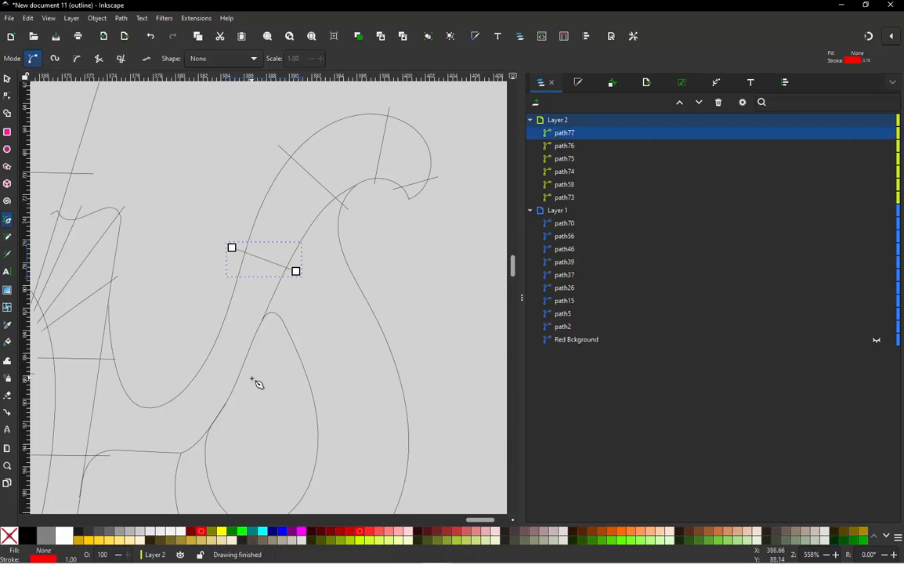
Draw three straight rungs across the lower stem and its bend, making the last two about 6 mm long.
click(251, 379)
double_click(198, 346)
scroll(197, 350, down, 2)
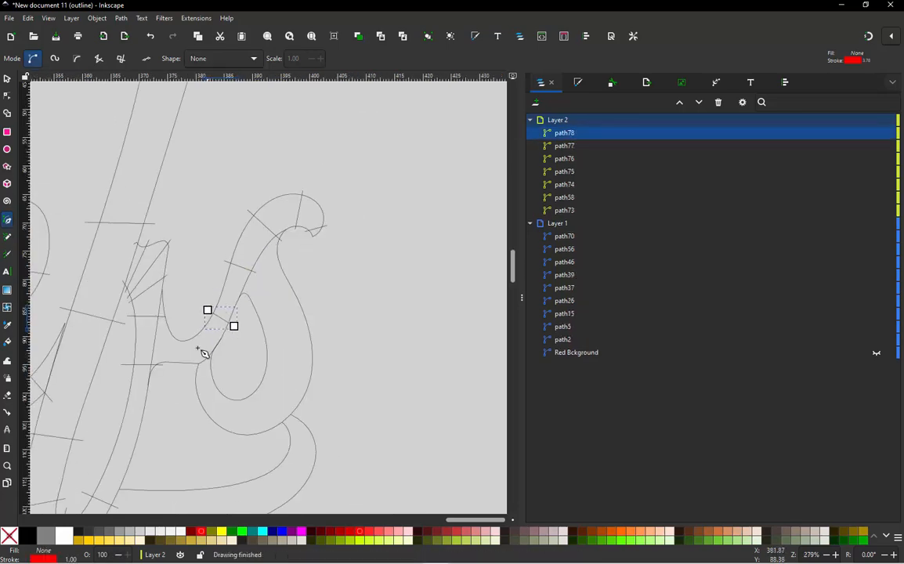
scroll(184, 347, up, 2)
click(199, 293)
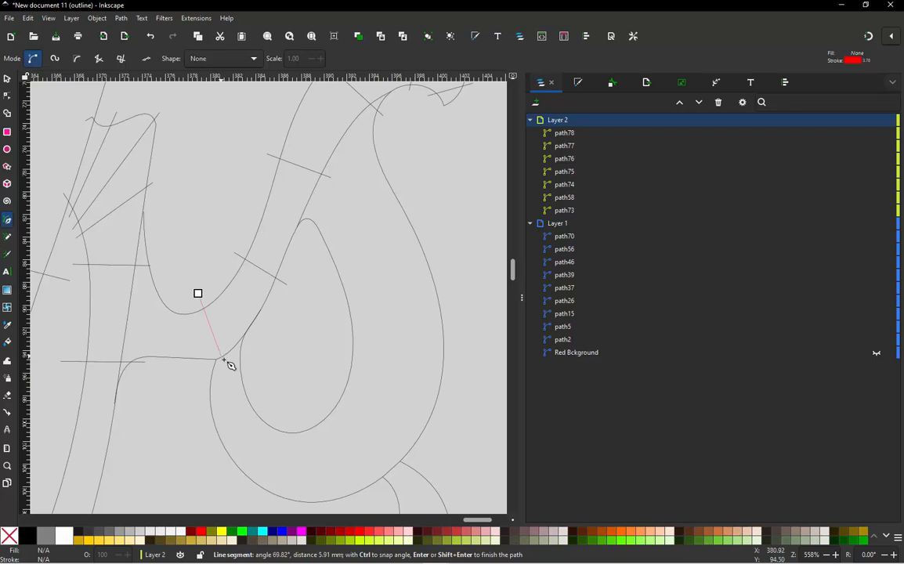
double_click(225, 363)
click(178, 304)
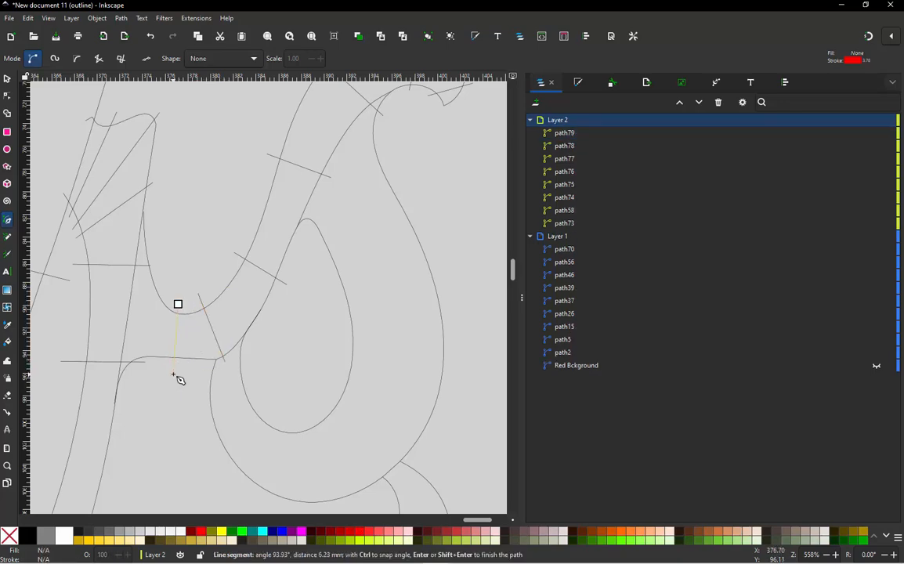
double_click(173, 376)
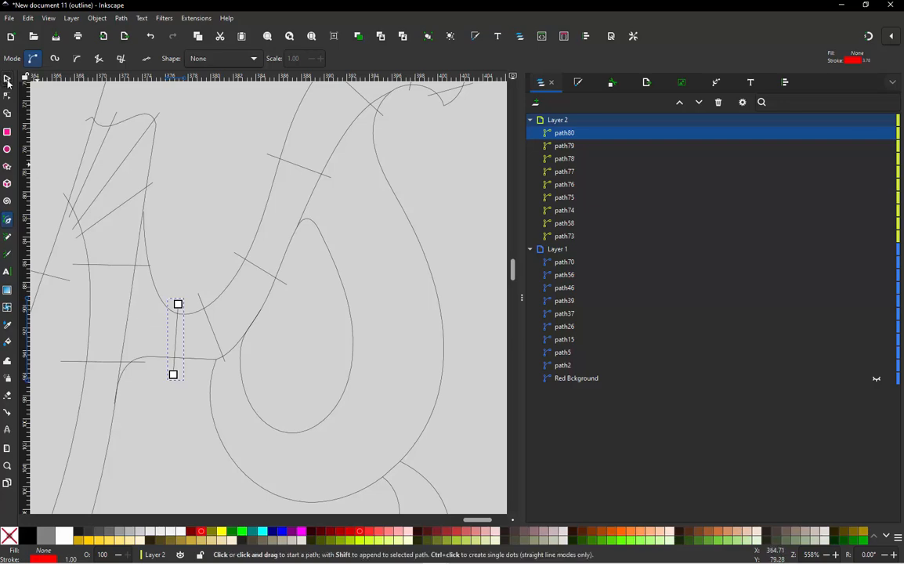
Select the curl outline together with its seven rungs and combine them into a single path.
click(8, 82)
scroll(162, 323, down, 1)
click(218, 193)
scroll(232, 287, down, 1)
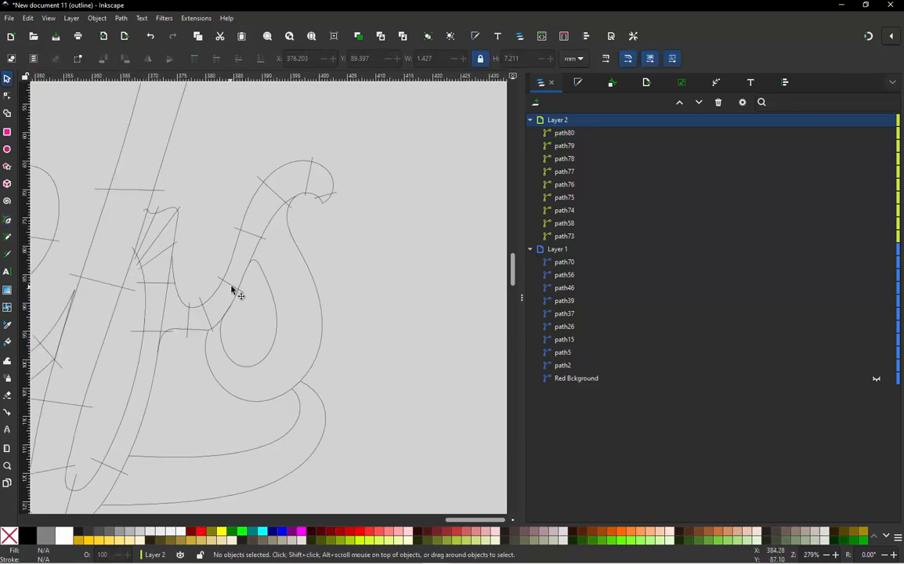
drag(347, 157, 151, 348)
click(353, 139)
drag(352, 134, 160, 372)
key(ctrl)
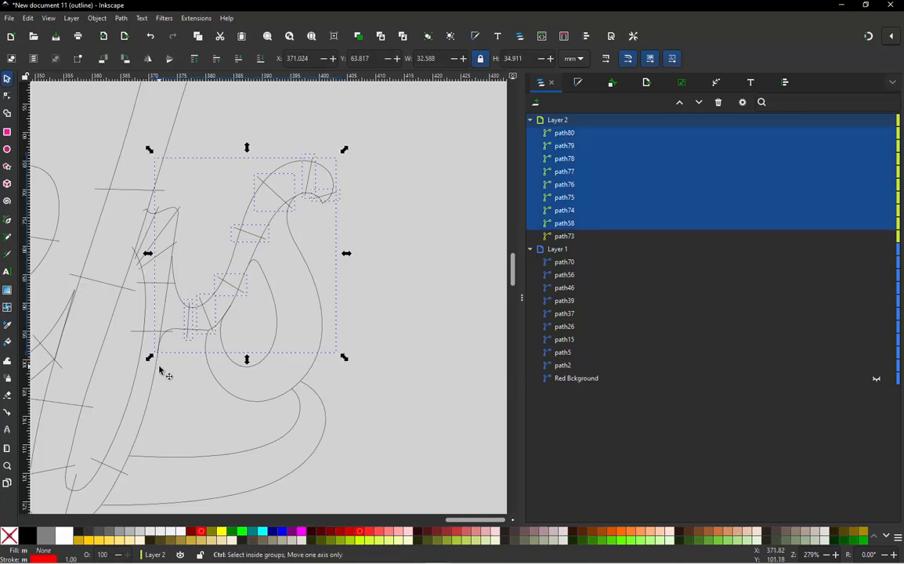
key(ctrl+k)
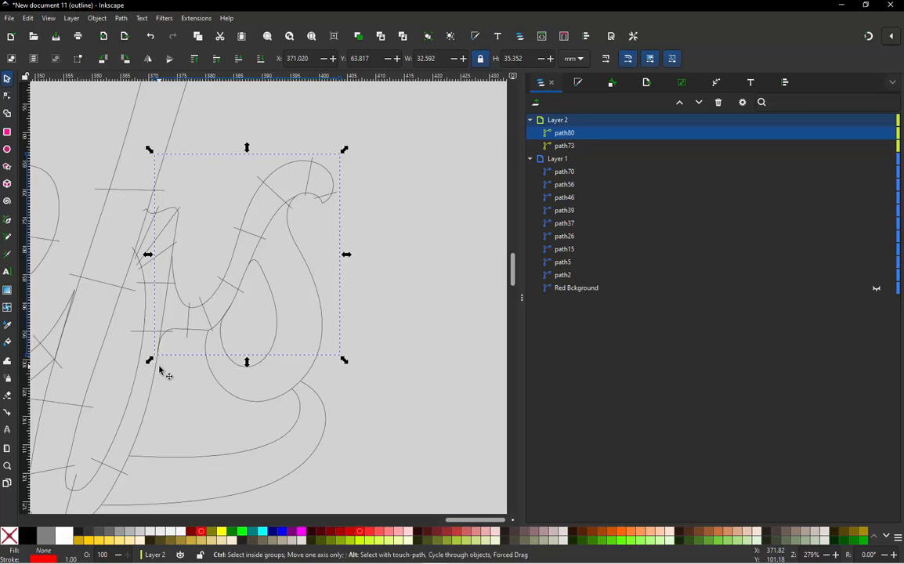
Disable running stitch along paths for the combined curl in the embroidery parameters, preview the stitching and apply the settings.
key(ctrl+alt+p)
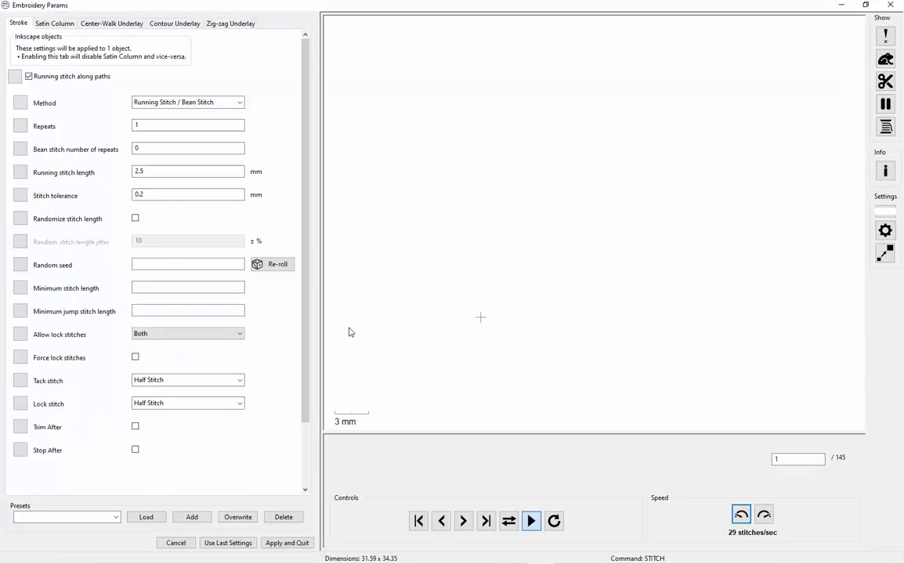
click(29, 76)
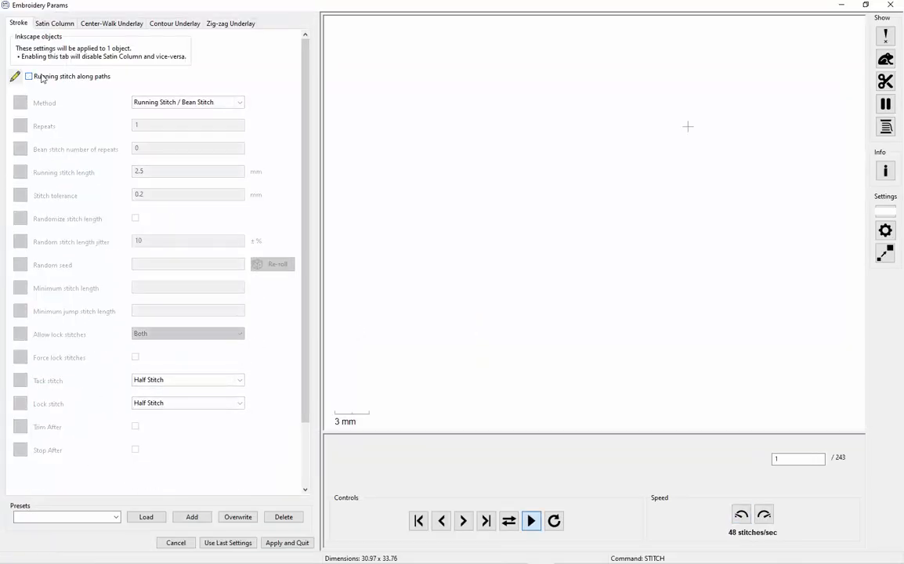
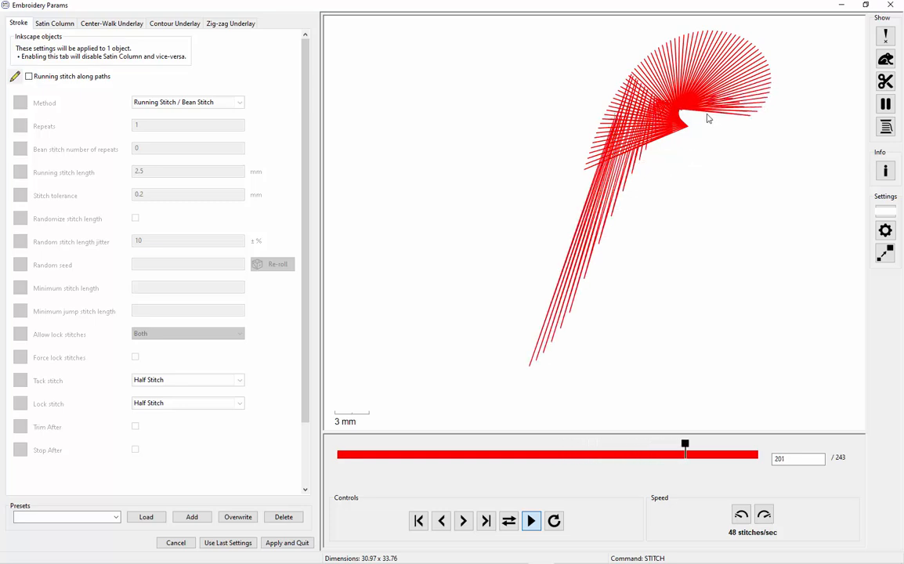
click(287, 543)
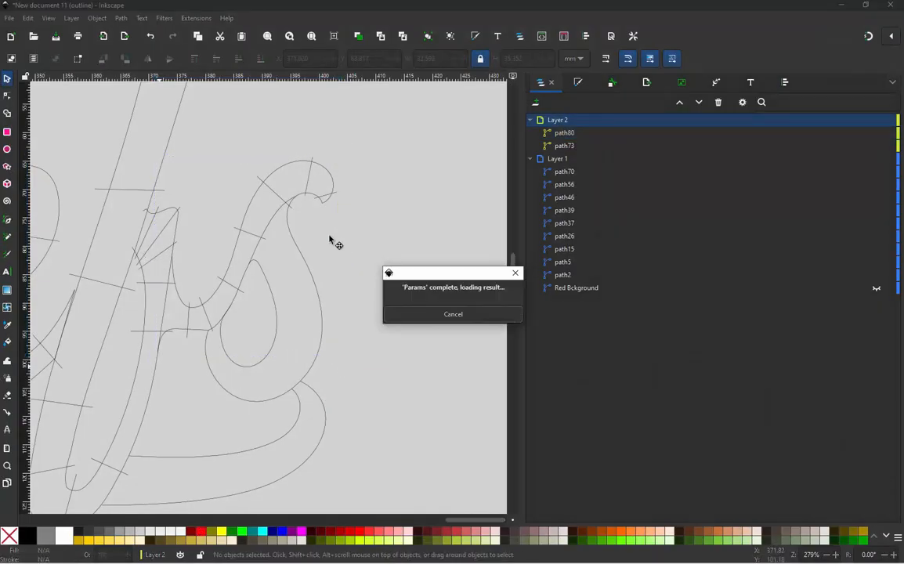
scroll(261, 213, up, 2)
scroll(260, 216, up, 2)
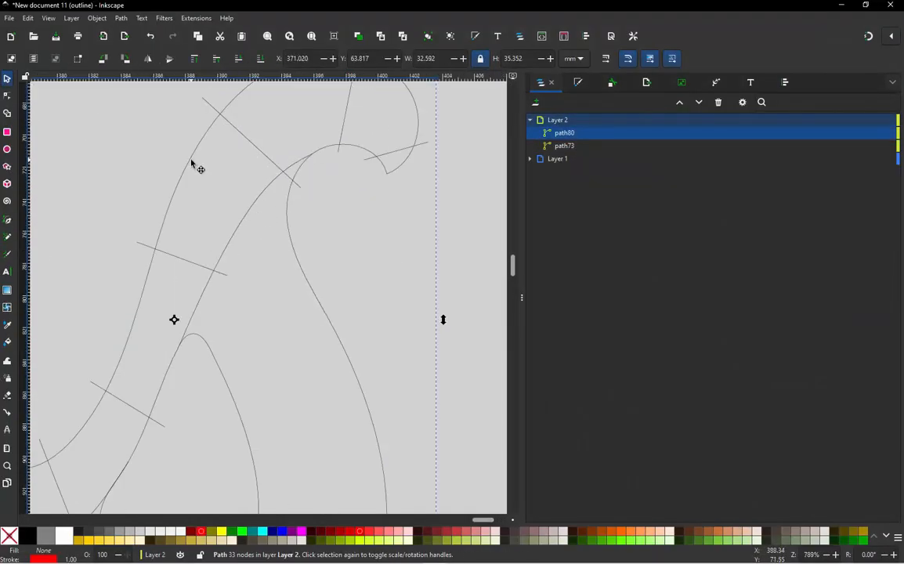
Test the curl outline's upper and stem nodes by displacing them one at a time, undoing each move.
key(n)
drag(169, 213, 156, 162)
key(ctrl+z)
key(ctrl+z)
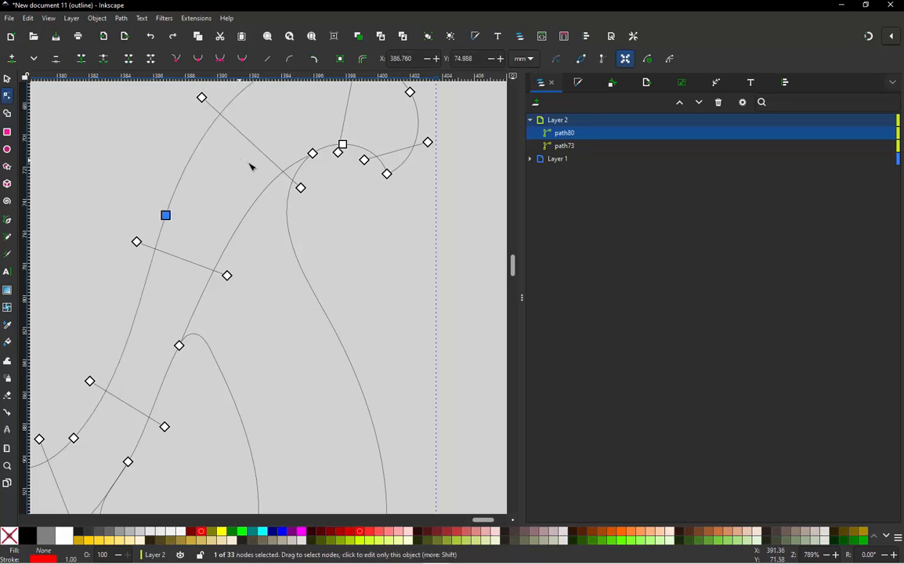
drag(313, 153, 268, 123)
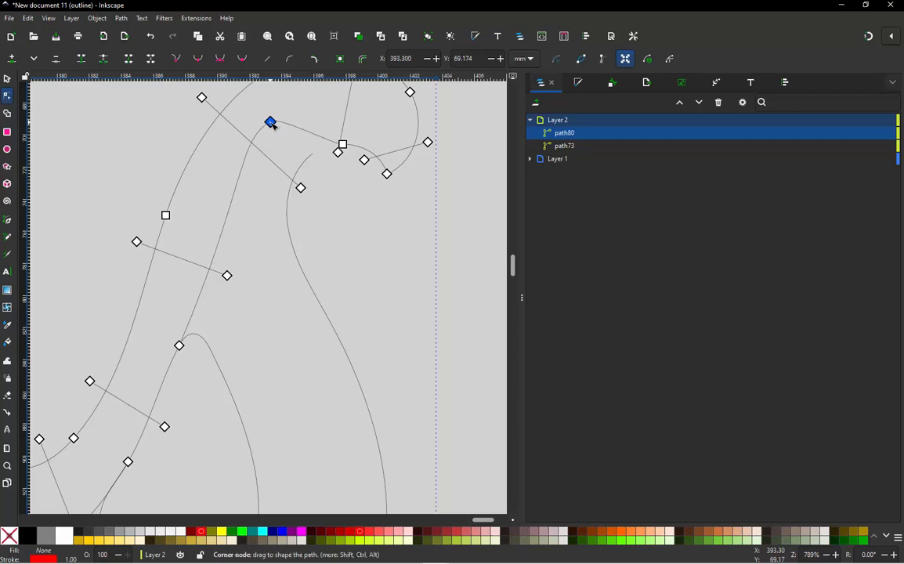
key(ctrl+z)
drag(347, 143, 369, 115)
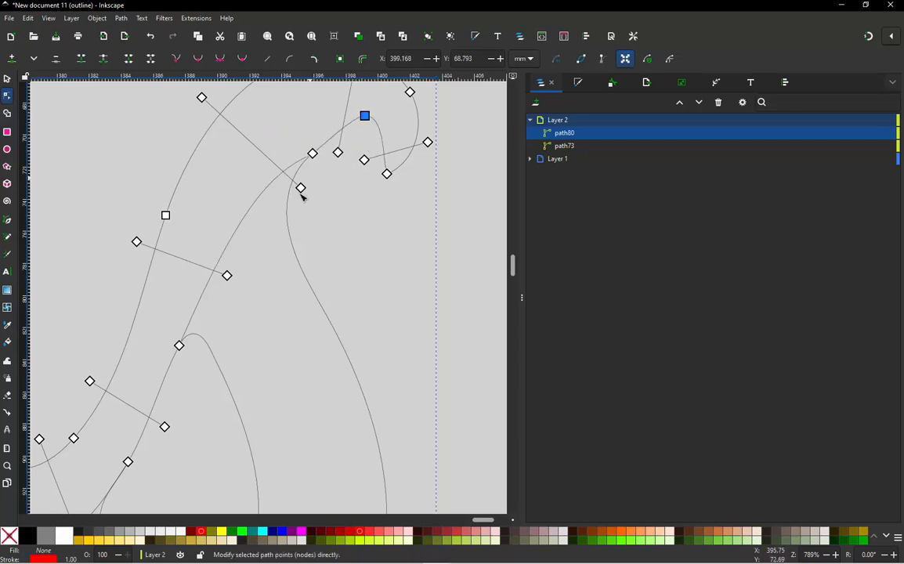
key(ctrl+z)
click(180, 346)
drag(179, 345, 107, 304)
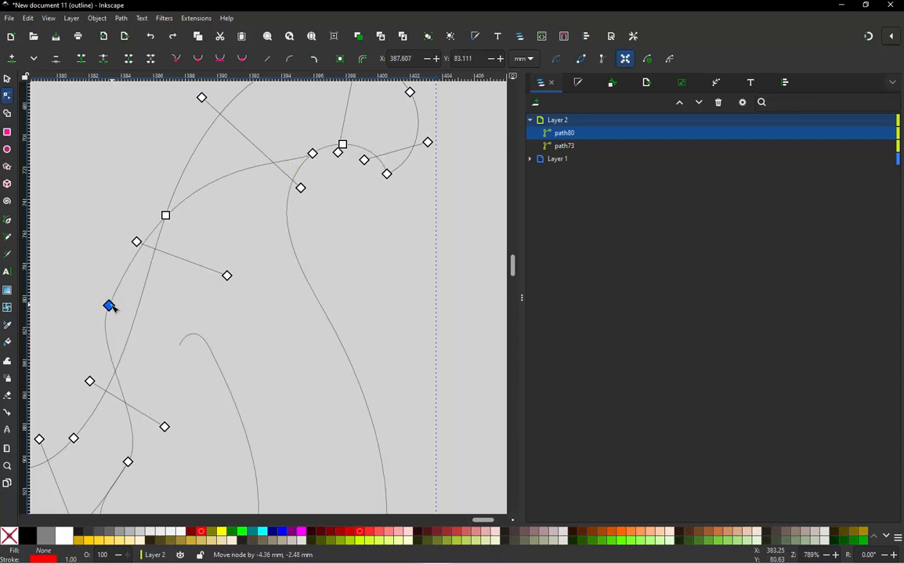
key(ctrl+z)
key(ctrl+z)
scroll(411, 280, down, 1)
scroll(186, 398, up, 1)
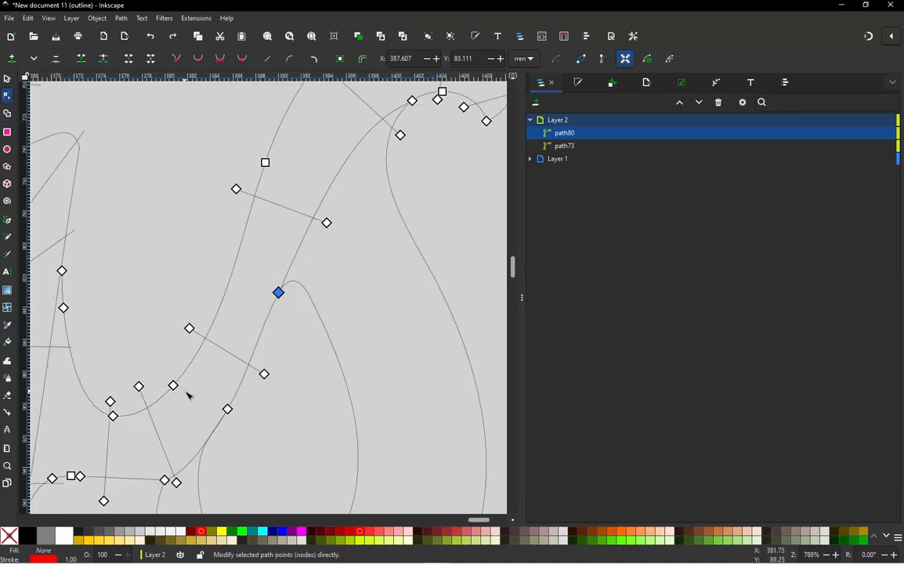
scroll(188, 398, down, 3)
scroll(172, 386, up, 1)
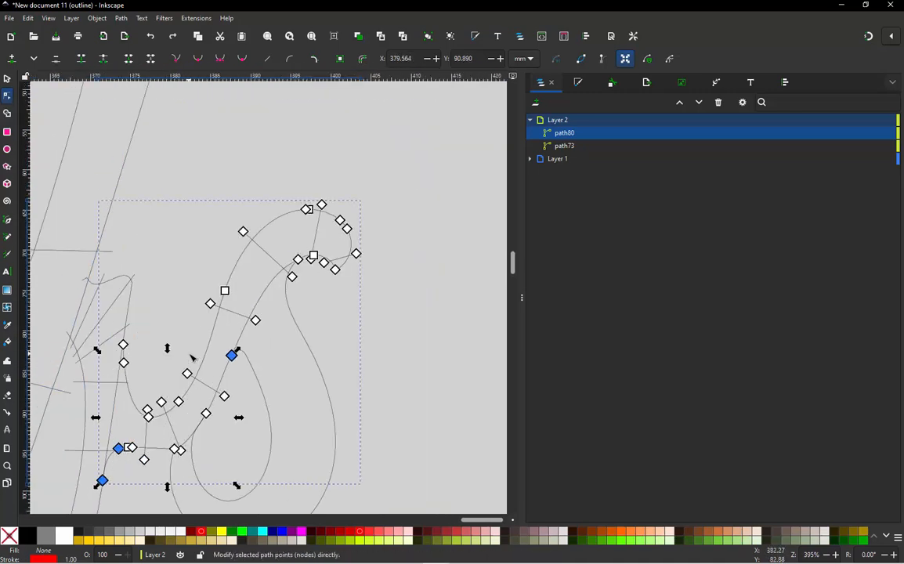
Hide path70 and path73 so the combined curl stands alone, and clear the selection.
click(7, 80)
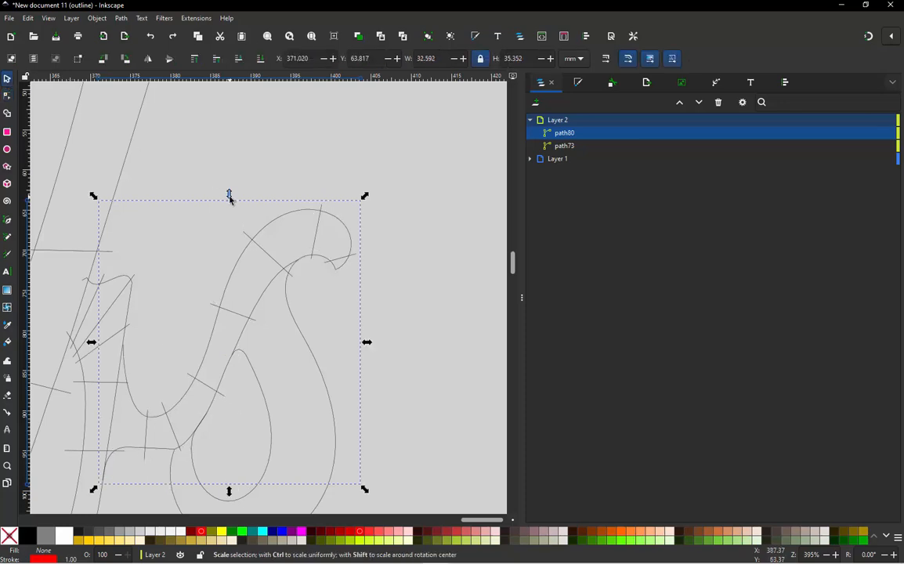
click(127, 152)
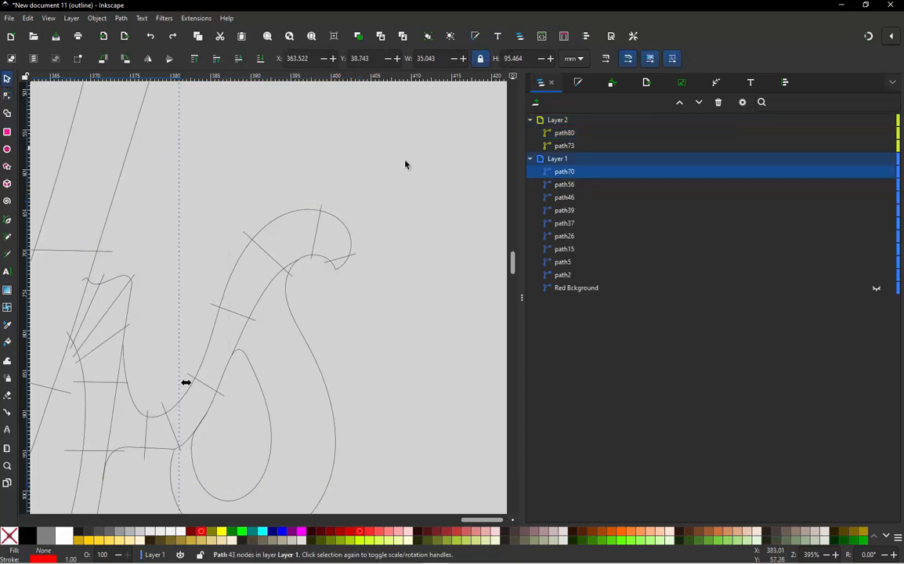
click(878, 173)
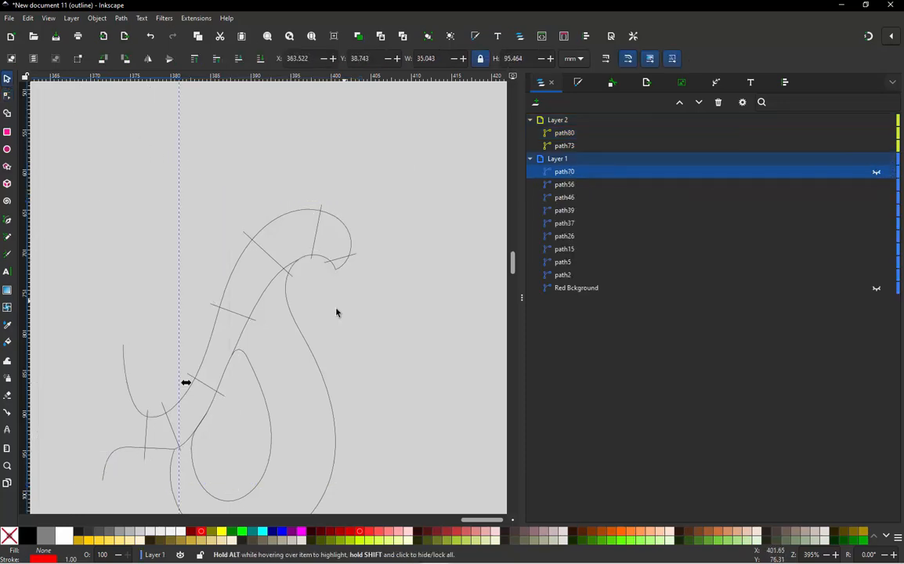
click(308, 346)
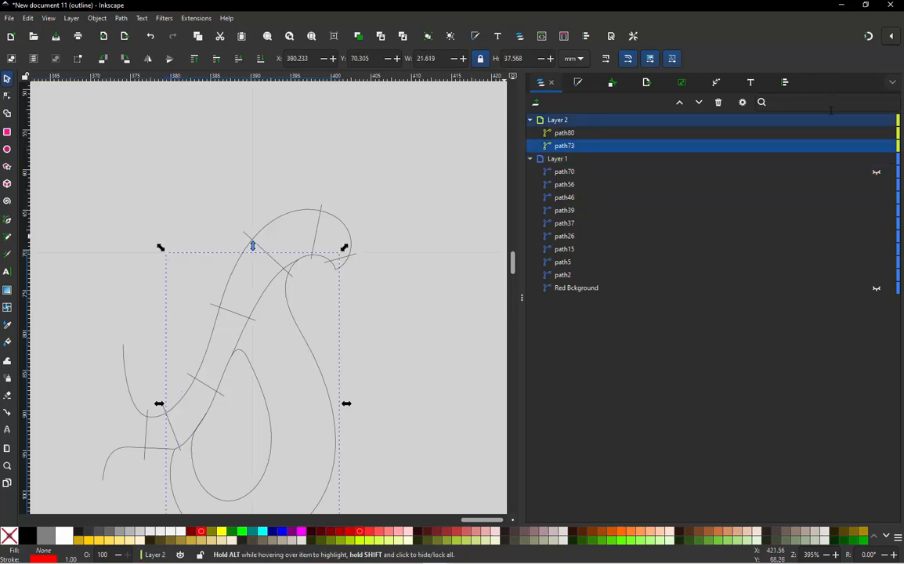
click(877, 148)
click(333, 177)
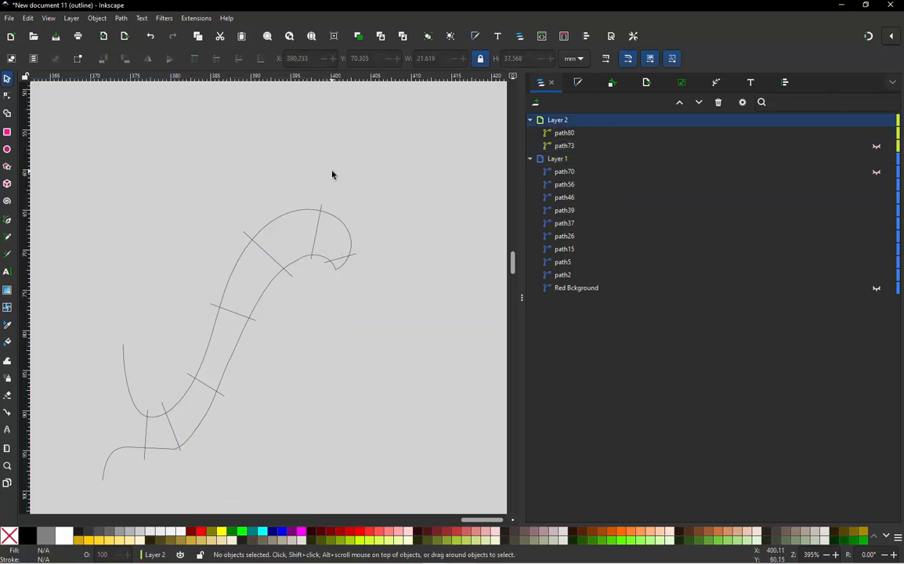
Enable swap rails for the combined curl in the embroidery parameters, preview the stitching and apply the settings.
scroll(252, 269, down, 2)
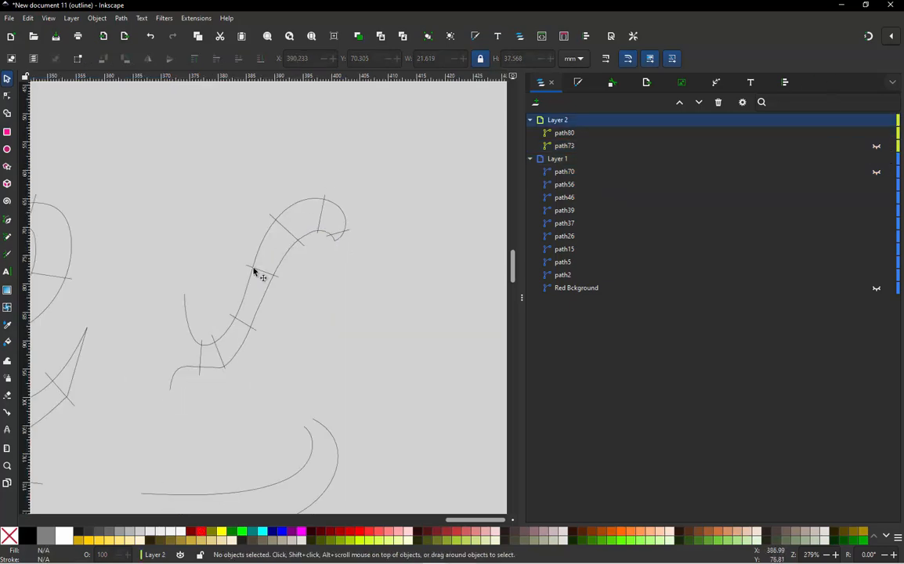
click(244, 305)
click(245, 305)
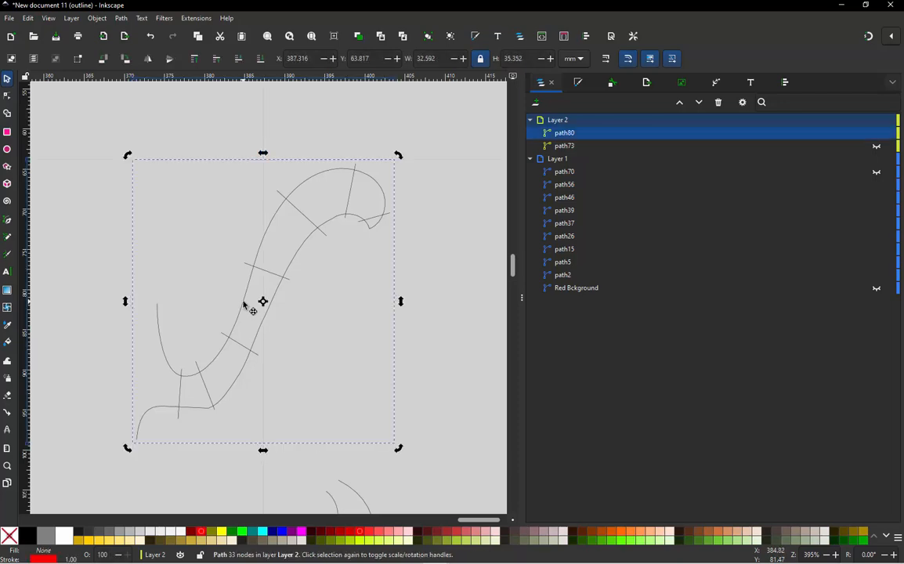
key(ctrl+alt+q)
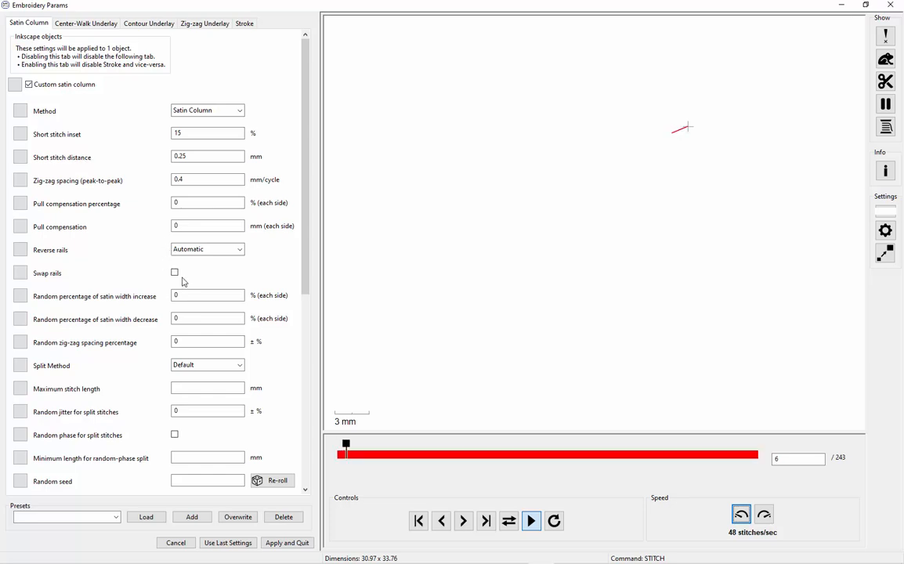
click(174, 272)
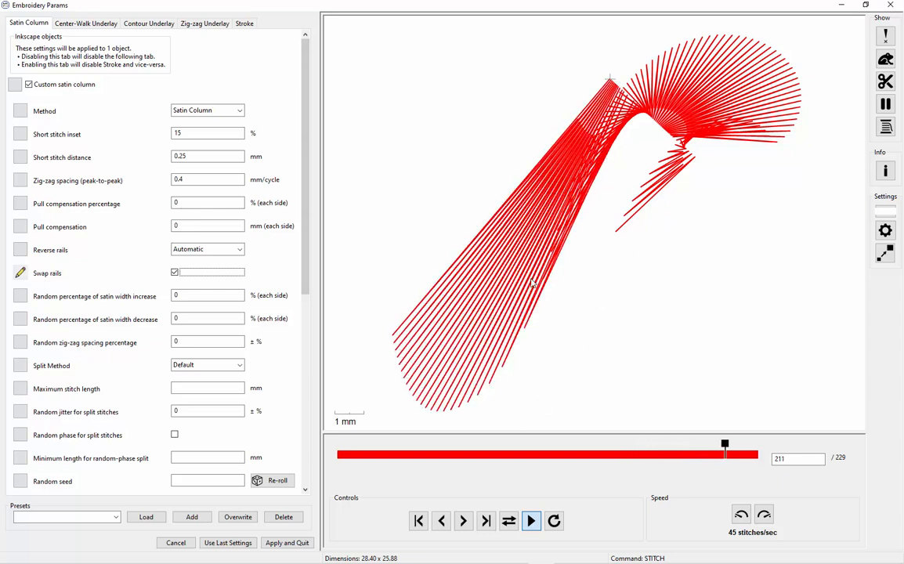
click(288, 542)
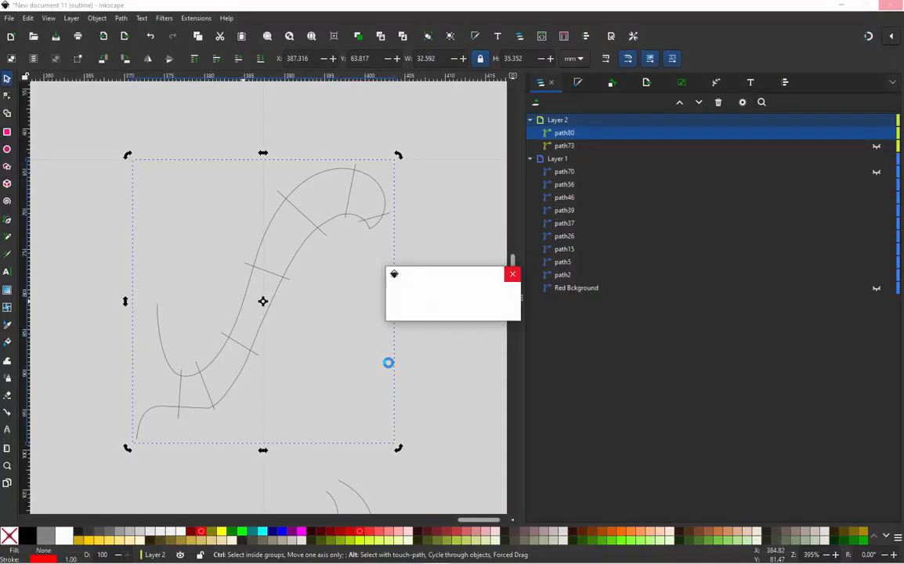
Test the nodes on both rails around the curl's lower bend by displacing them, undoing each move.
scroll(221, 364, up, 1)
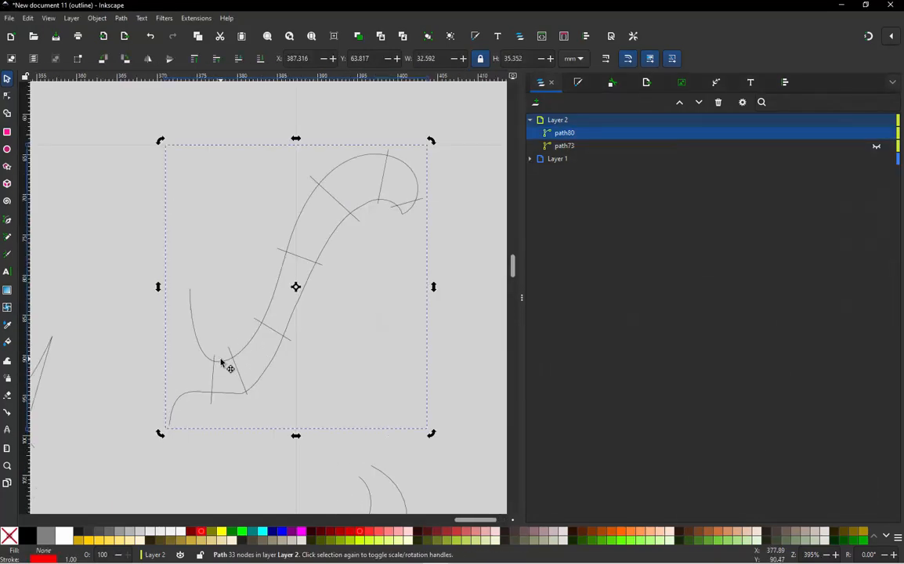
key(n)
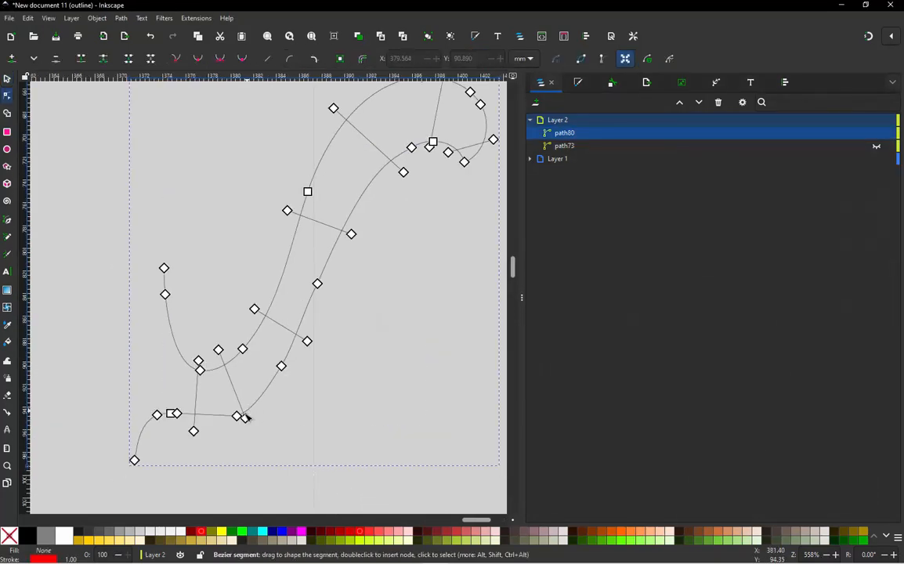
click(242, 417)
drag(242, 417, 259, 456)
key(ctrl+z)
drag(283, 369, 296, 378)
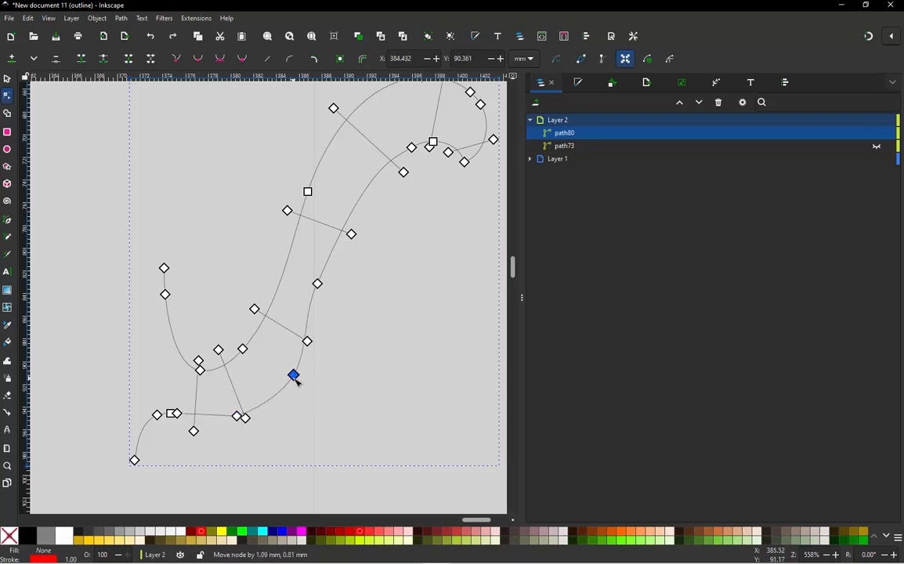
key(ctrl+z)
drag(242, 349, 215, 306)
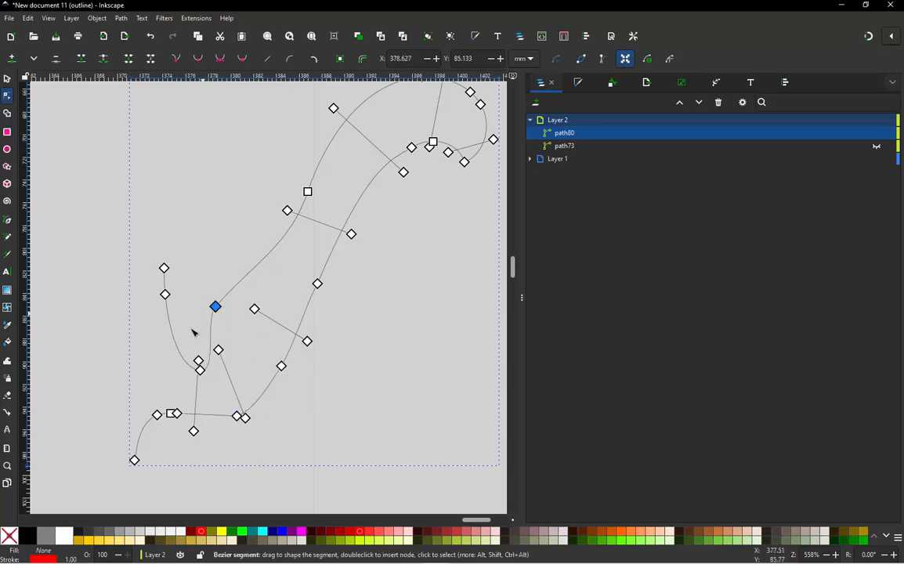
key(ctrl+z)
Test the nodes near the curl's two open lower ends by displacing them, undoing each move.
drag(163, 268, 182, 240)
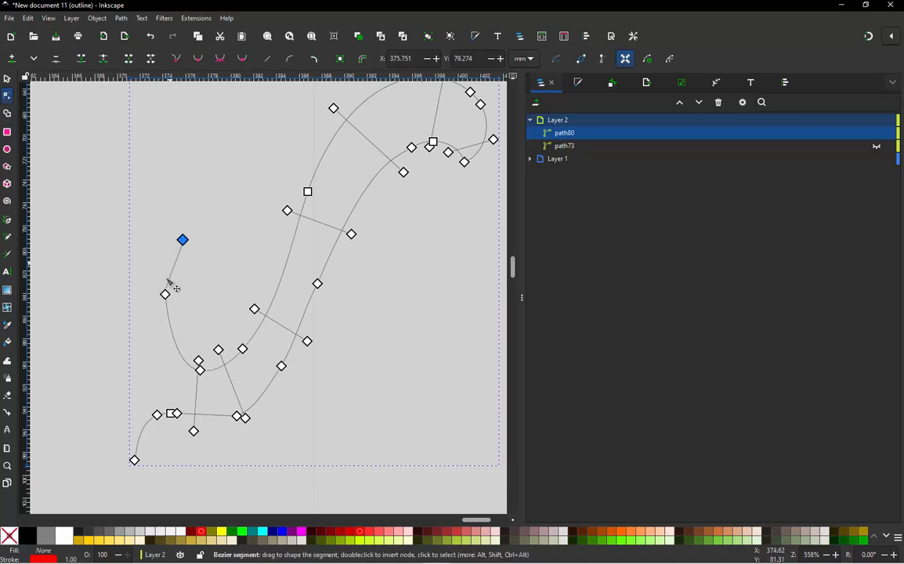
key(ctrl+z)
drag(164, 295, 175, 290)
key(ctrl+z)
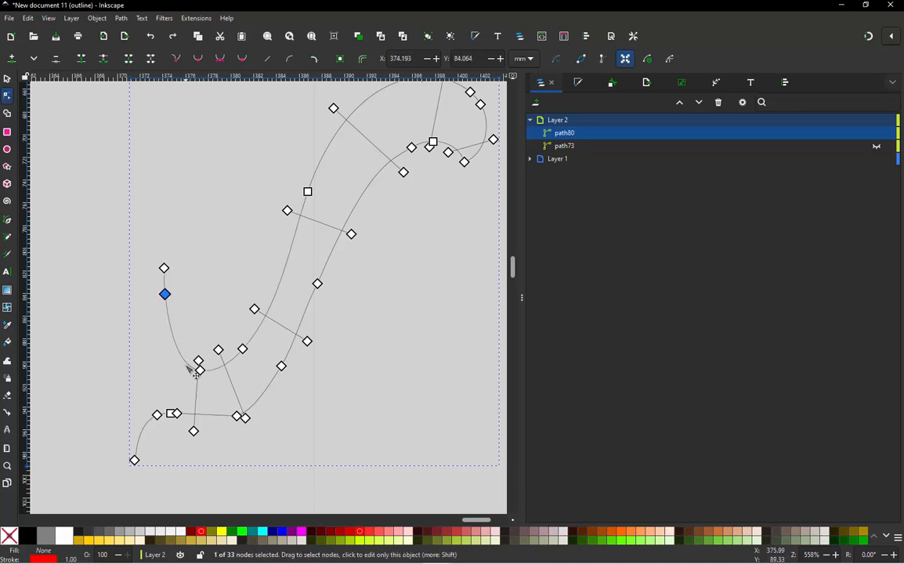
drag(178, 417, 179, 430)
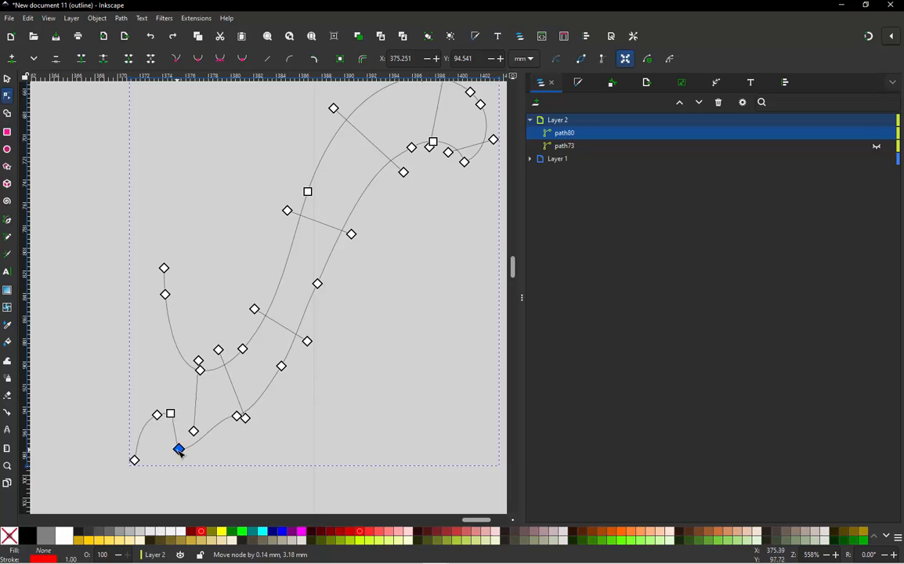
key(ctrl+z)
click(245, 431)
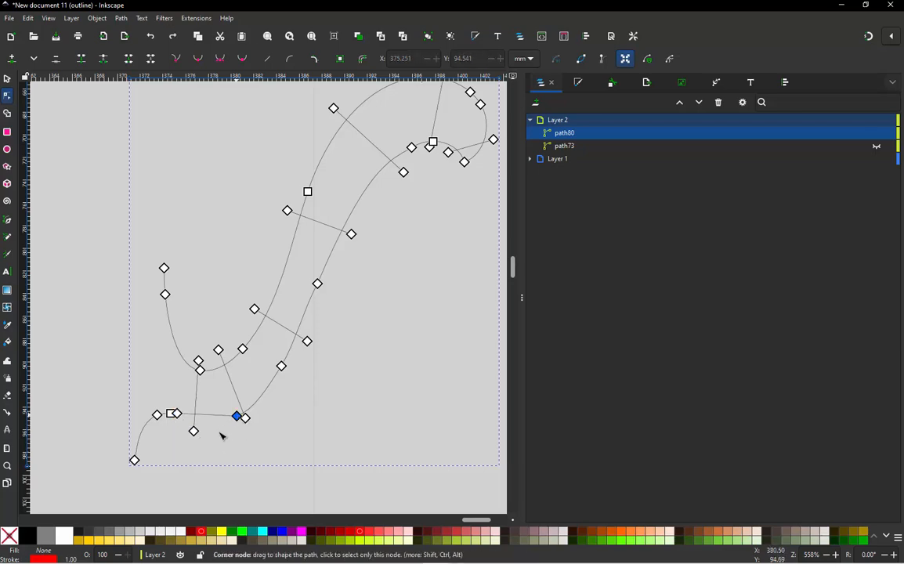
drag(237, 416, 217, 441)
key(ctrl+z)
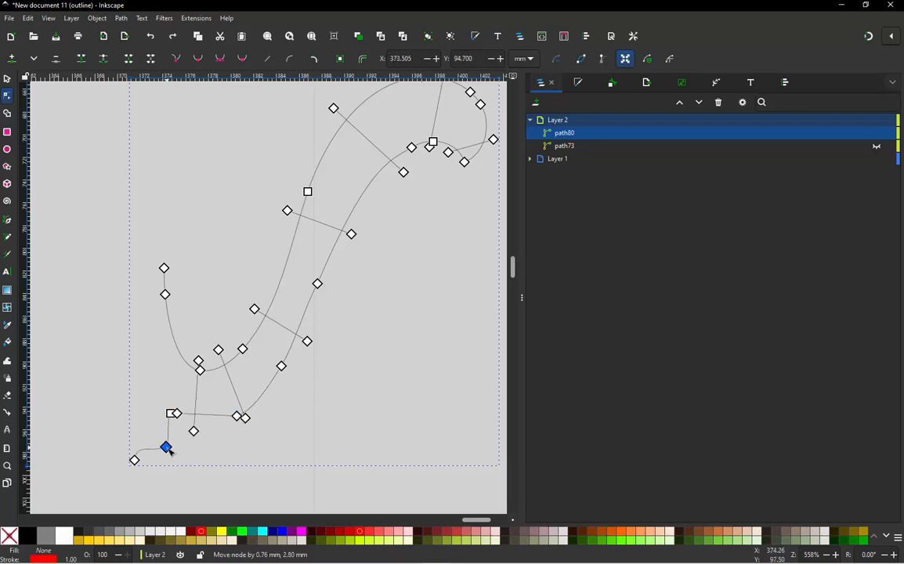
key(ctrl+z)
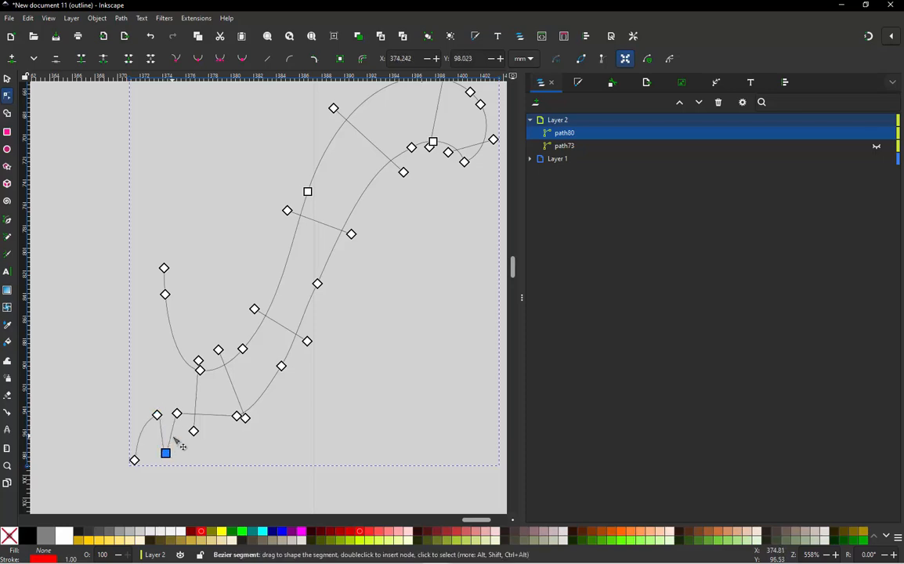
key(ctrl+z)
Simplify the combined curl path to smooth its rails with fewer nodes.
click(115, 20)
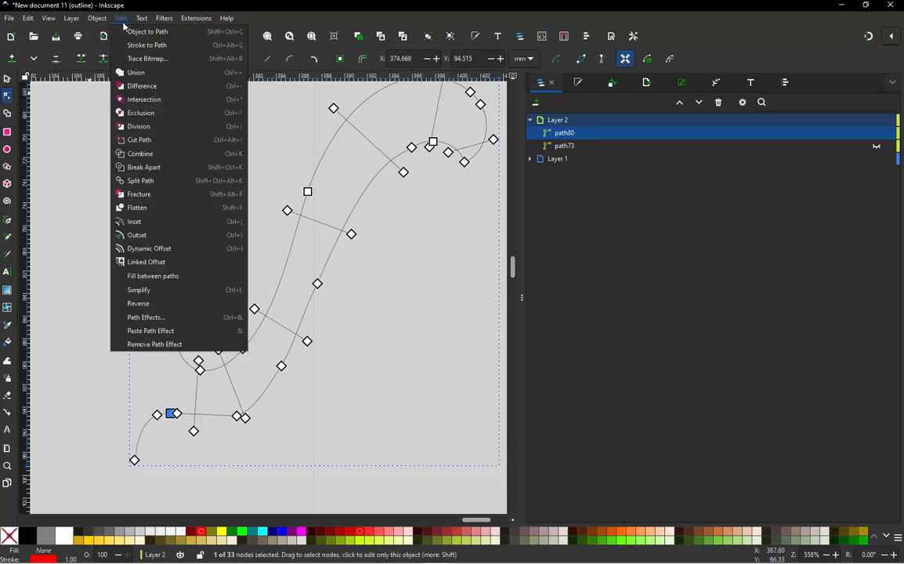
click(156, 291)
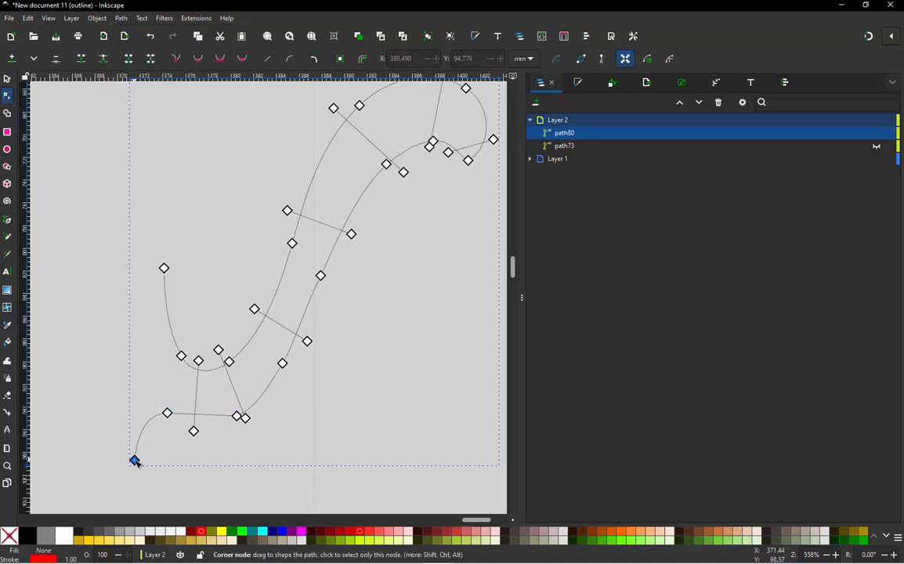
Test the simplified path's lower-end and stem nodes by displacing them one at a time, undoing each move.
shift+click(166, 413)
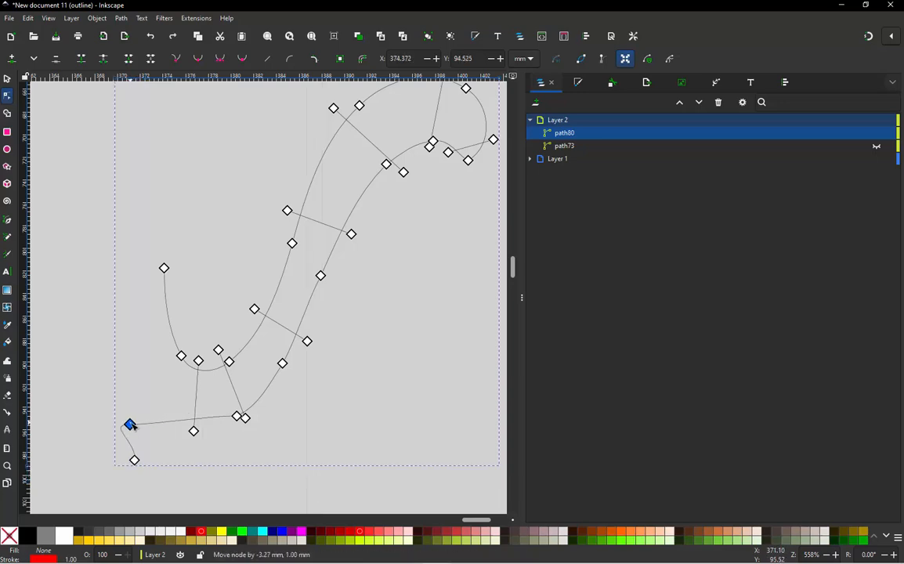
drag(128, 423, 188, 359)
click(181, 357)
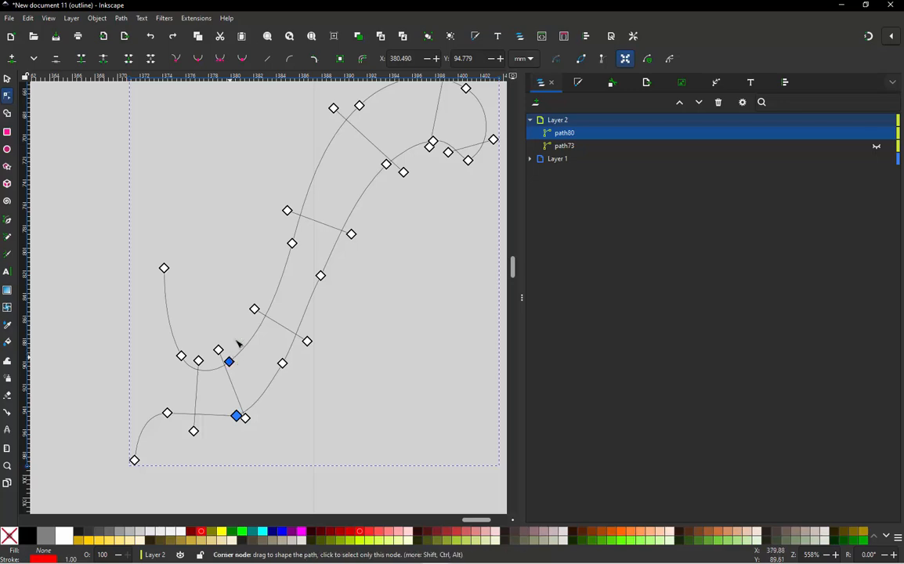
drag(229, 361, 239, 328)
key(ctrl+z)
drag(286, 368, 302, 384)
key(ctrl+z)
drag(321, 279, 349, 289)
key(ctrl+z)
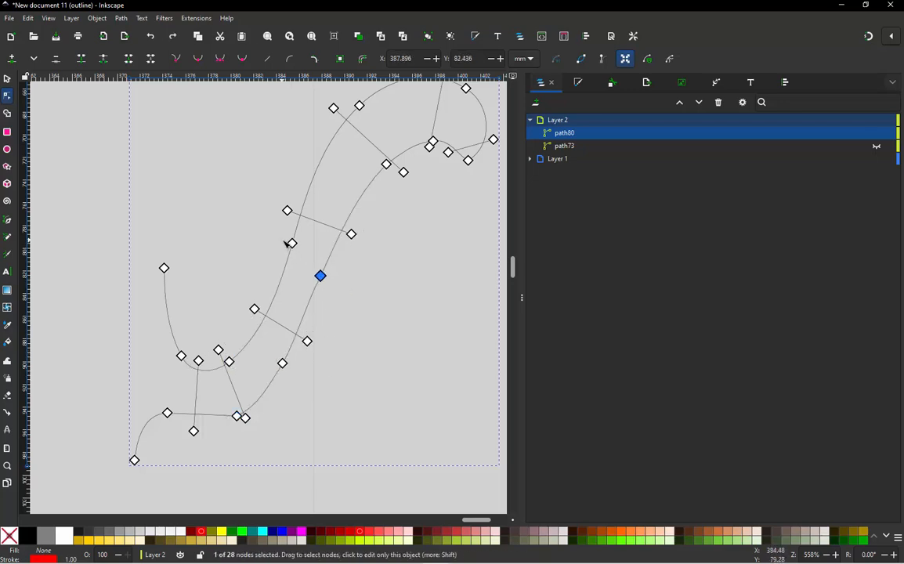
drag(294, 246, 265, 241)
key(ctrl+z)
Test the node at the tip of the curl by pulling it downward, and undo the move.
scroll(276, 304, down, 1)
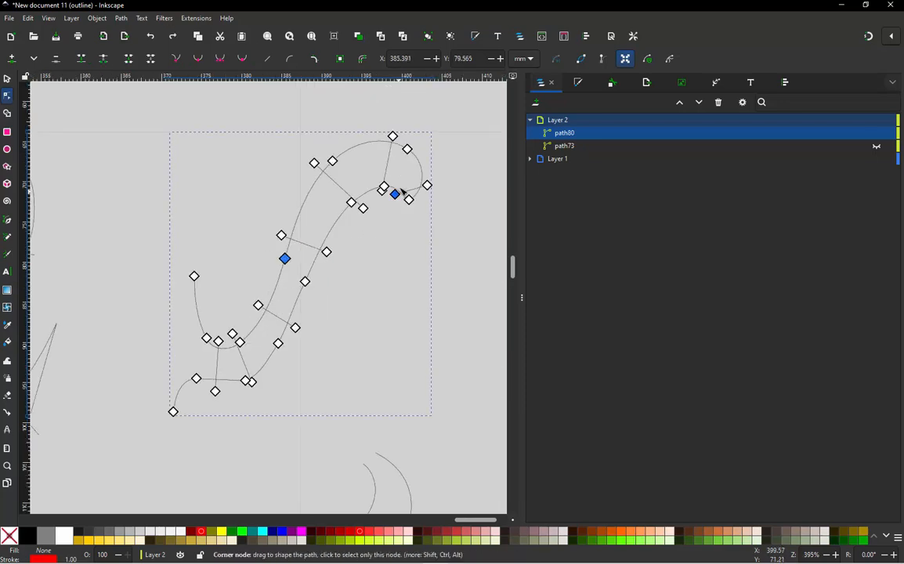
scroll(398, 184, up, 1)
scroll(398, 174, up, 1)
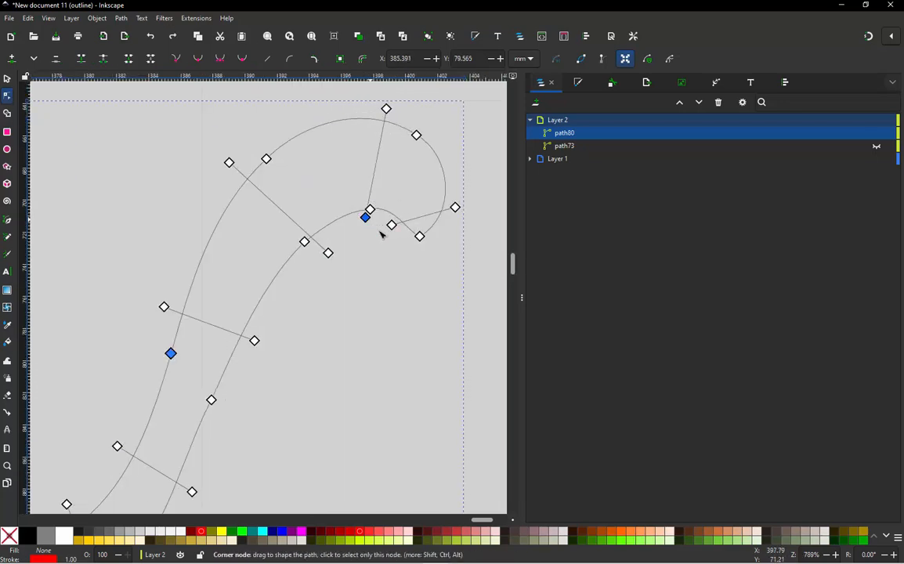
drag(428, 241, 423, 294)
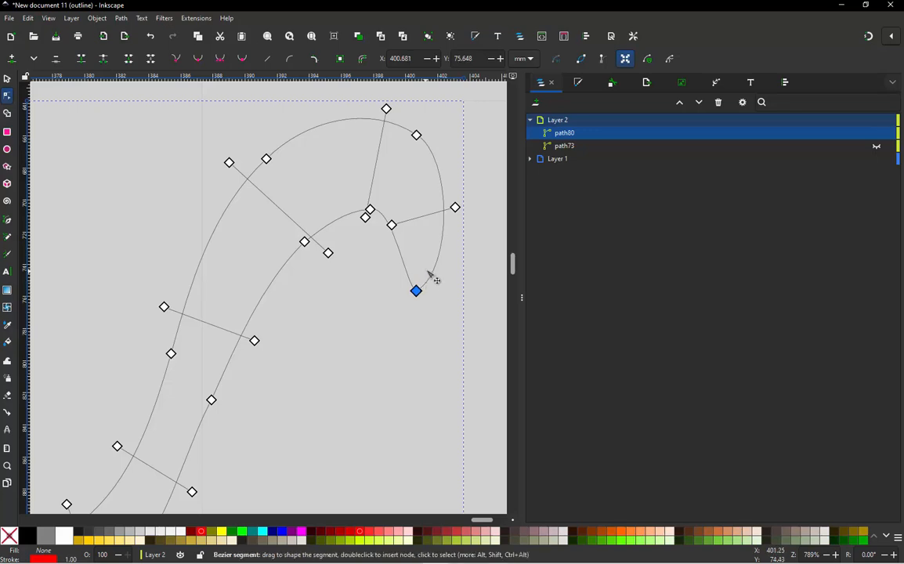
key(ctrl+z)
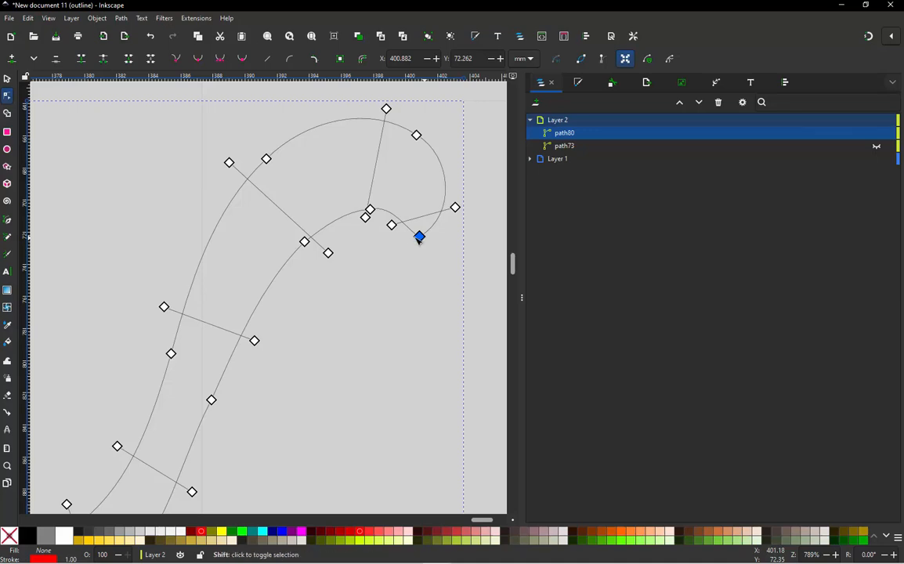
Test the curl's tip node by displacing it away from the other rail's end, and undo the move.
drag(424, 240, 439, 248)
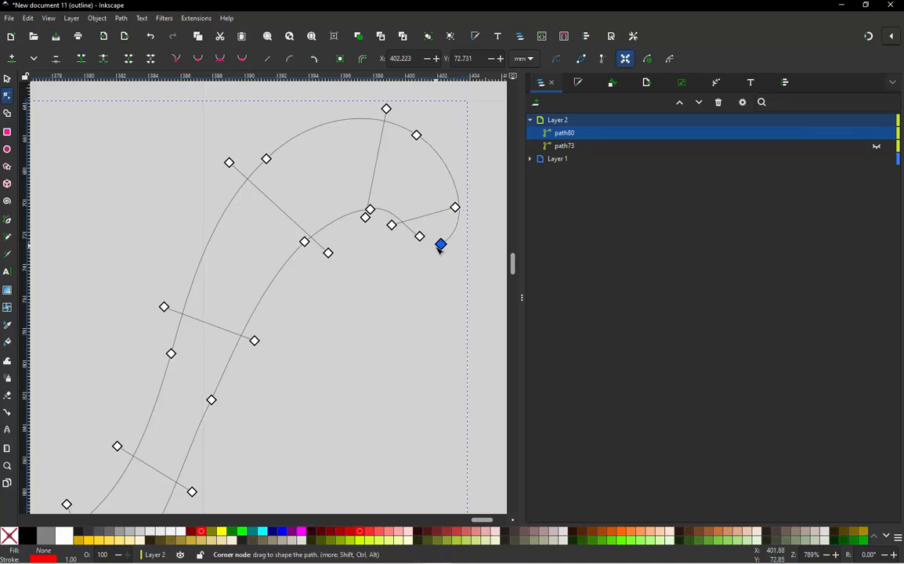
key(ctrl+z)
scroll(438, 252, down, 2)
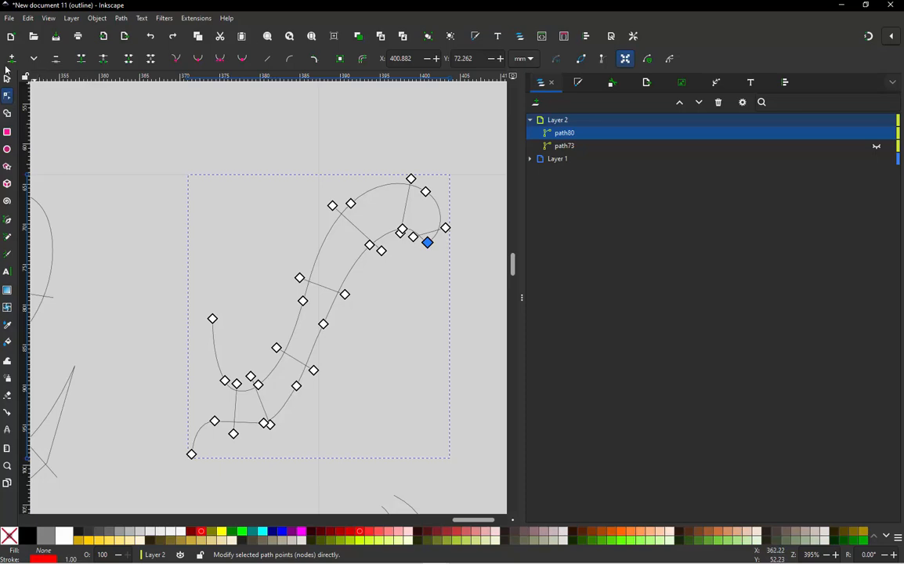
Preview the combined curl's satin stitching in the embroidery parameters and apply the settings.
click(11, 80)
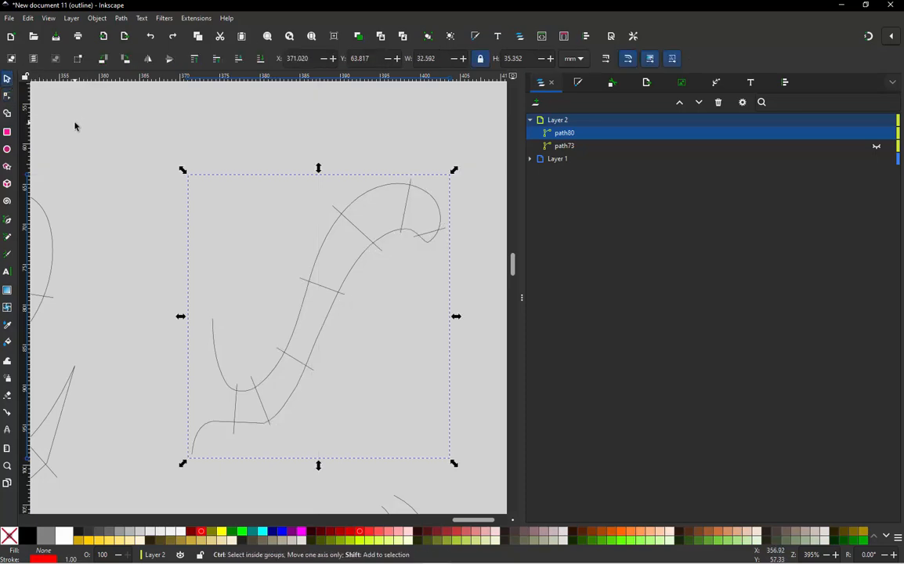
key(ctrl+f)
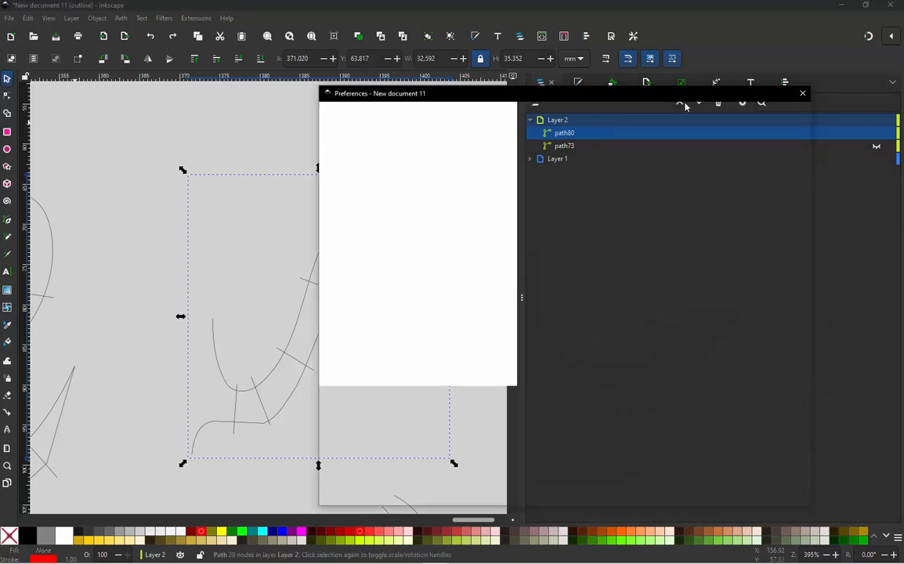
click(805, 94)
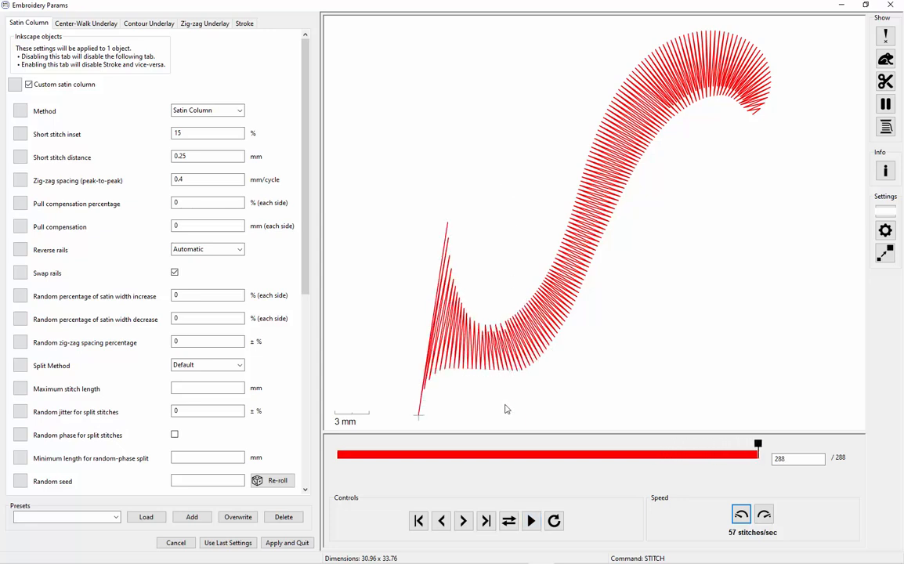
click(289, 546)
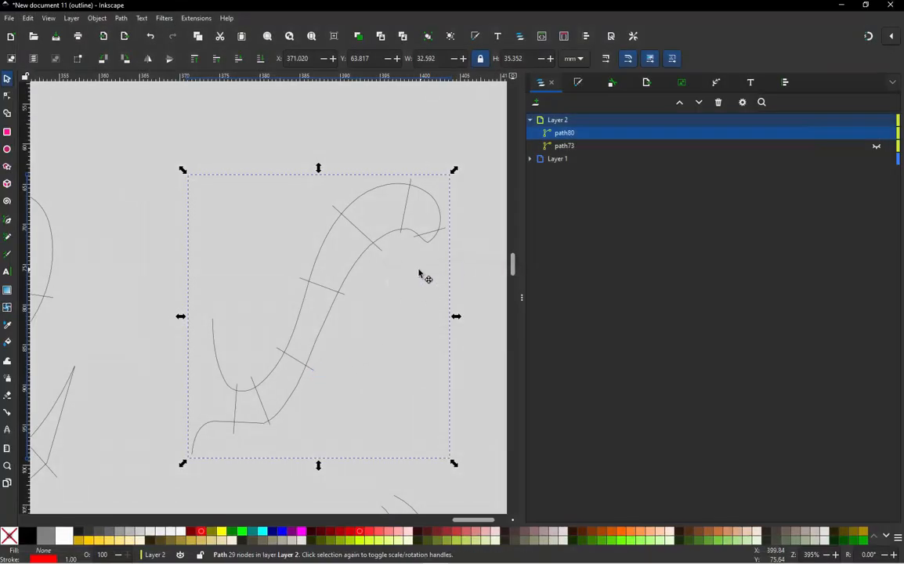
Unhide the teardrop loop outline, path73, and select it where it meets the curl's stem.
click(344, 154)
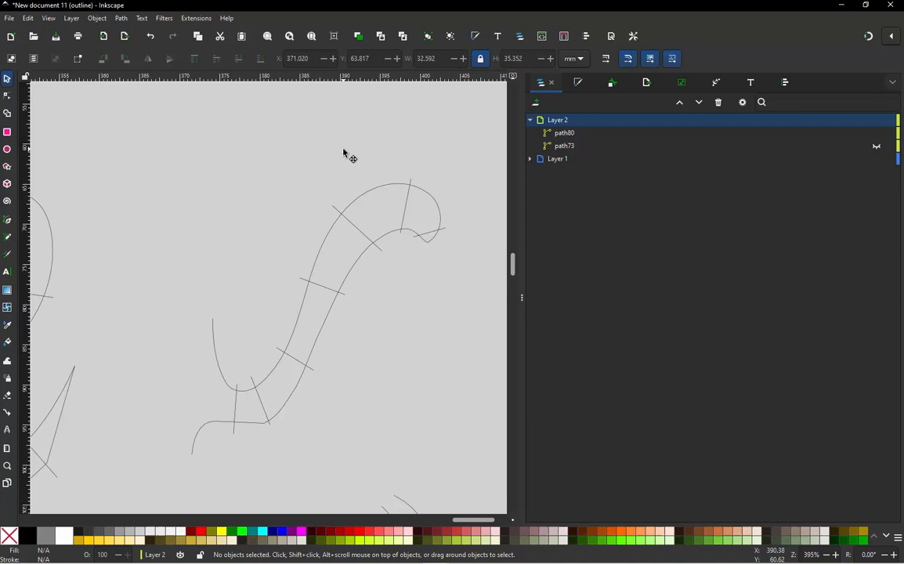
click(877, 147)
scroll(353, 343, down, 2)
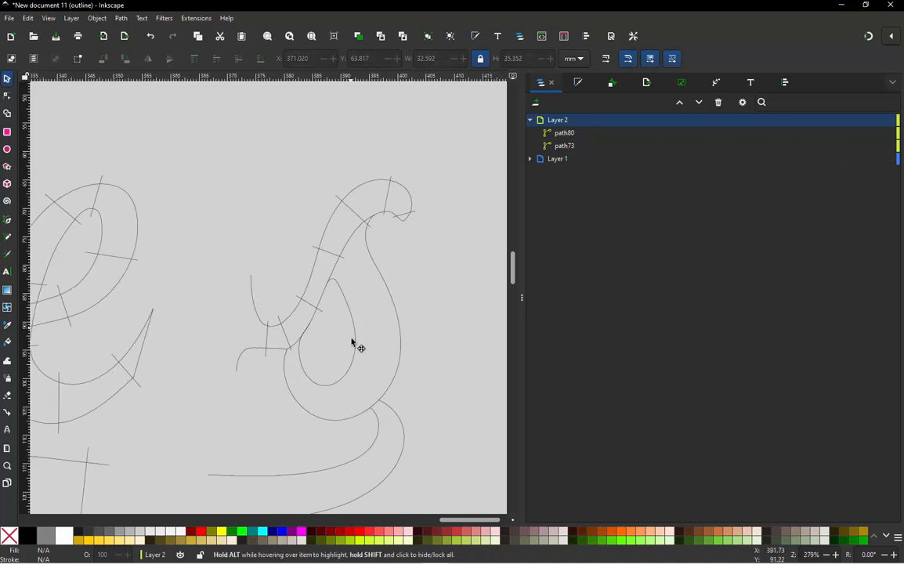
click(356, 344)
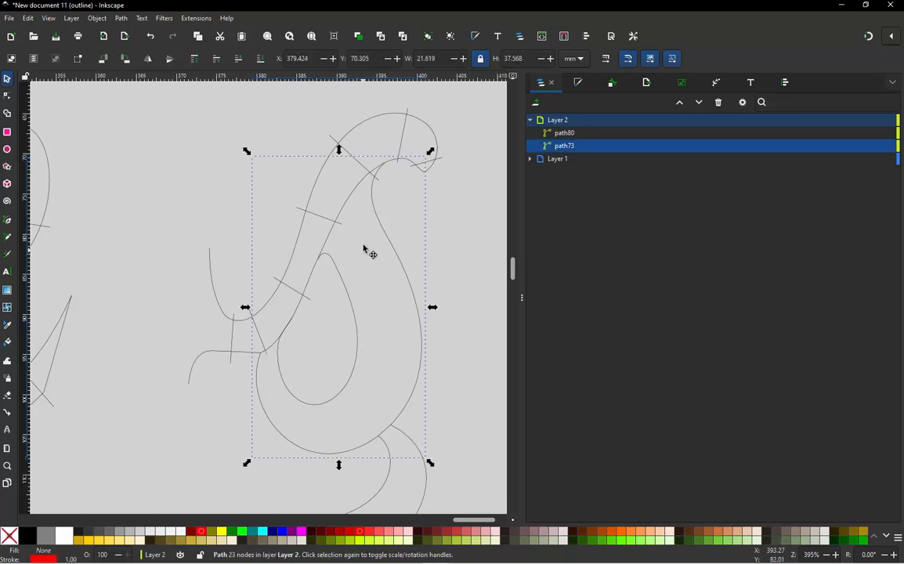
scroll(366, 236, up, 2)
scroll(363, 237, down, 2)
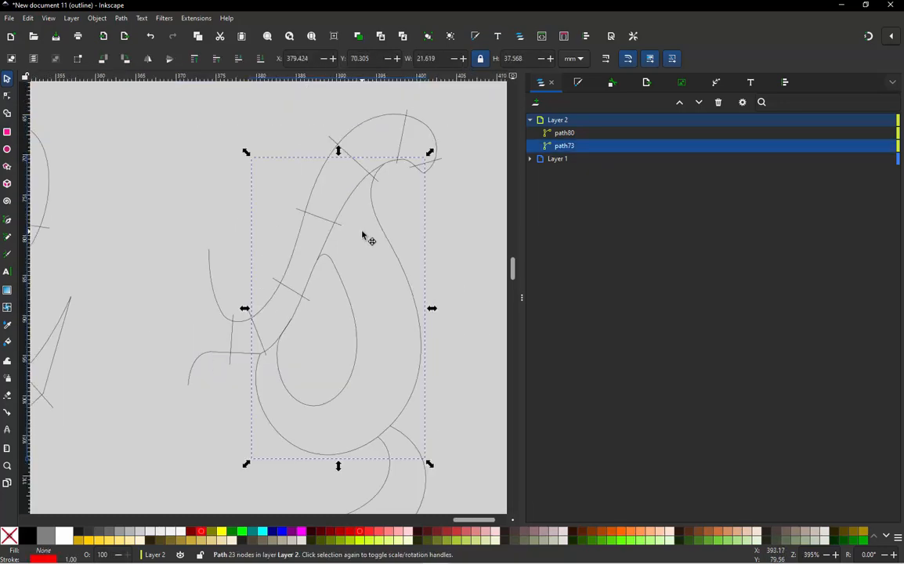
scroll(384, 225, up, 2)
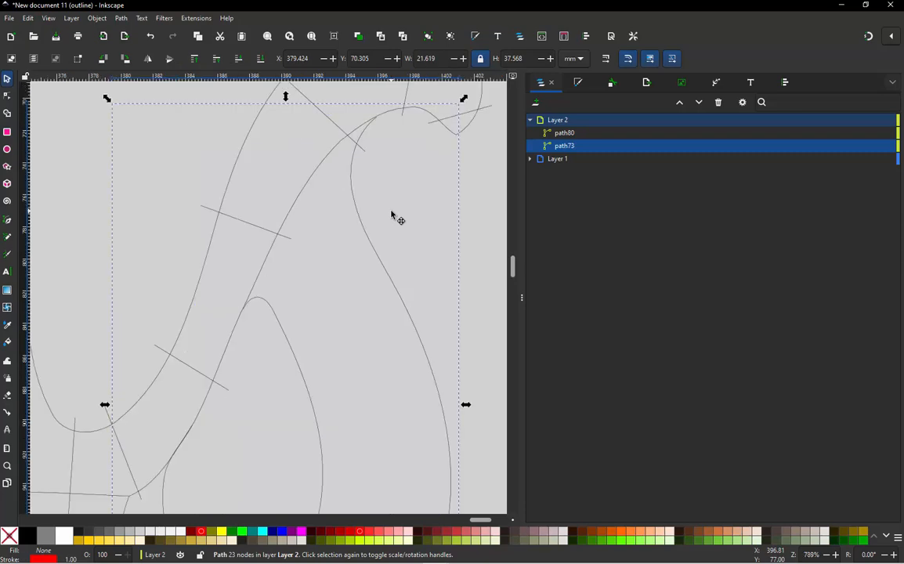
scroll(392, 216, down, 2)
scroll(383, 212, up, 2)
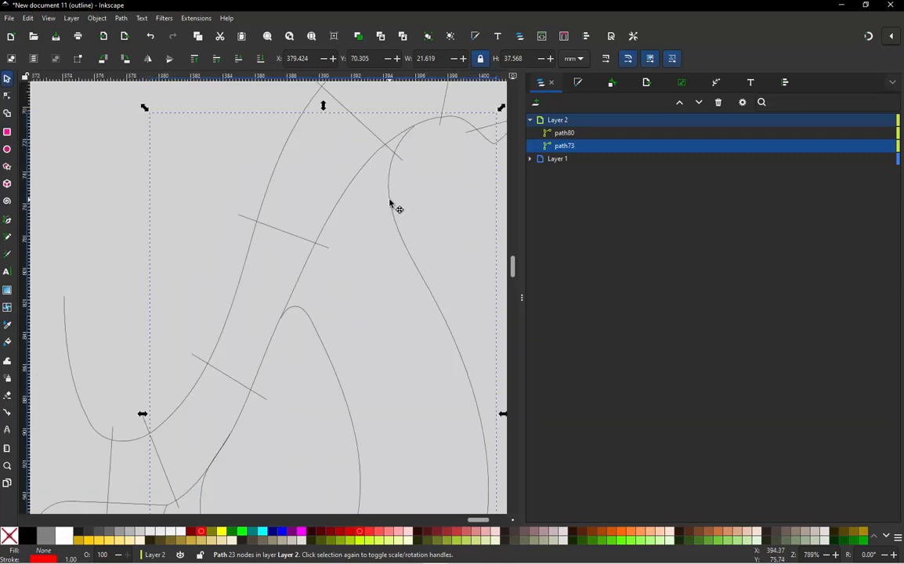
click(390, 202)
double_click(389, 202)
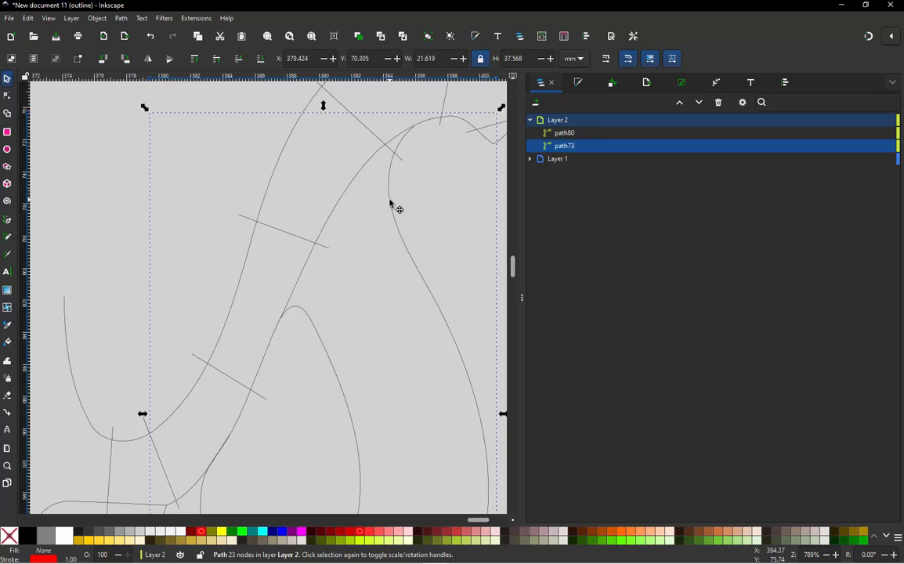
Extend path73 with a straight Pen segment from its open upper end to the open end beside the inner teardrop's peak.
click(7, 78)
scroll(369, 248, down, 3)
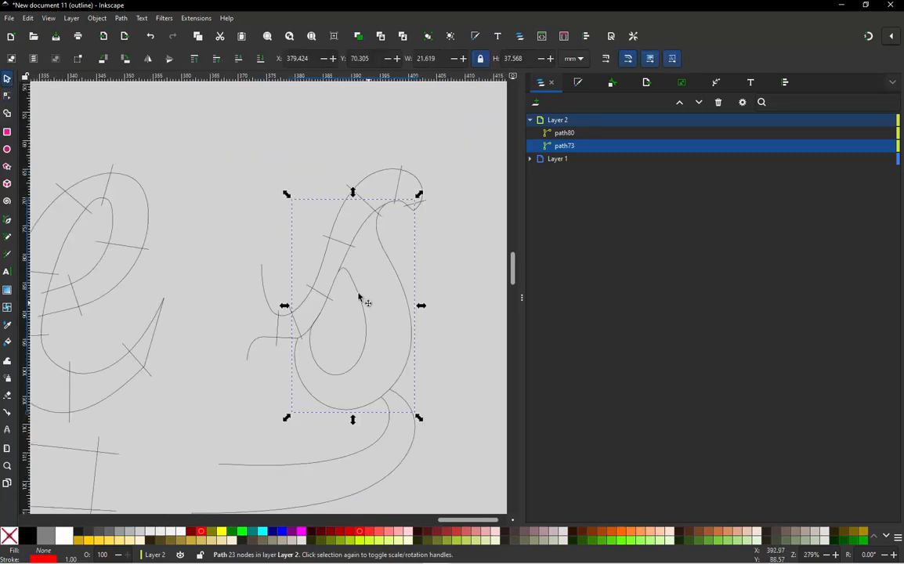
scroll(340, 225, up, 2)
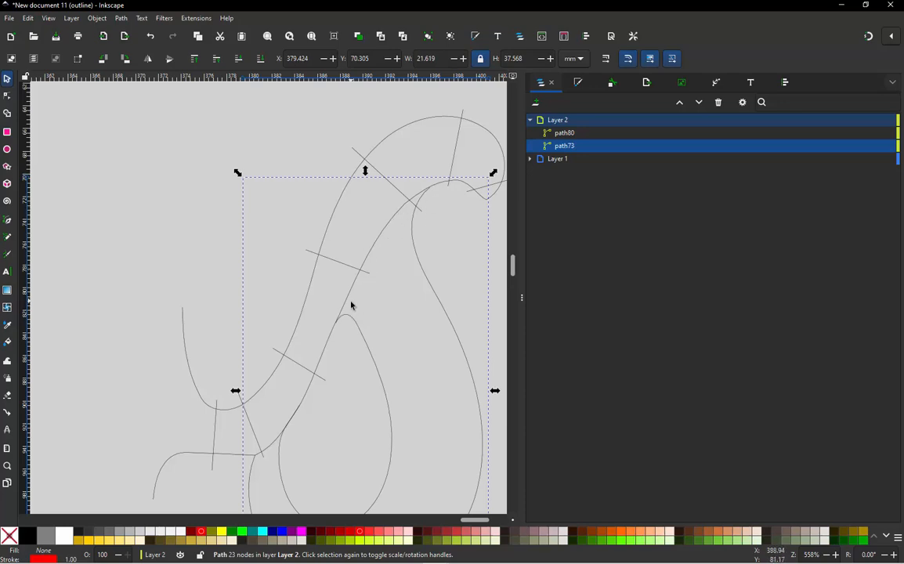
scroll(408, 201, up, 1)
double_click(416, 232)
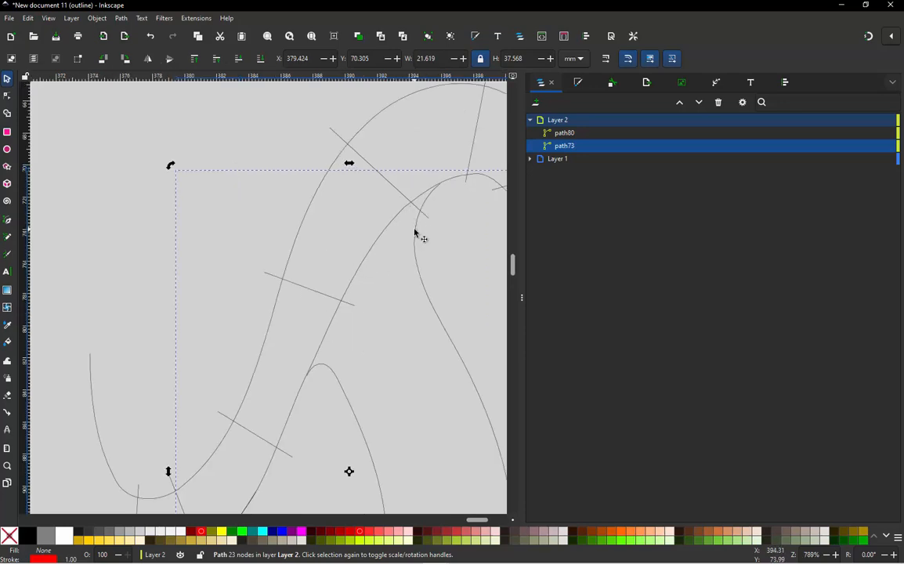
key(b)
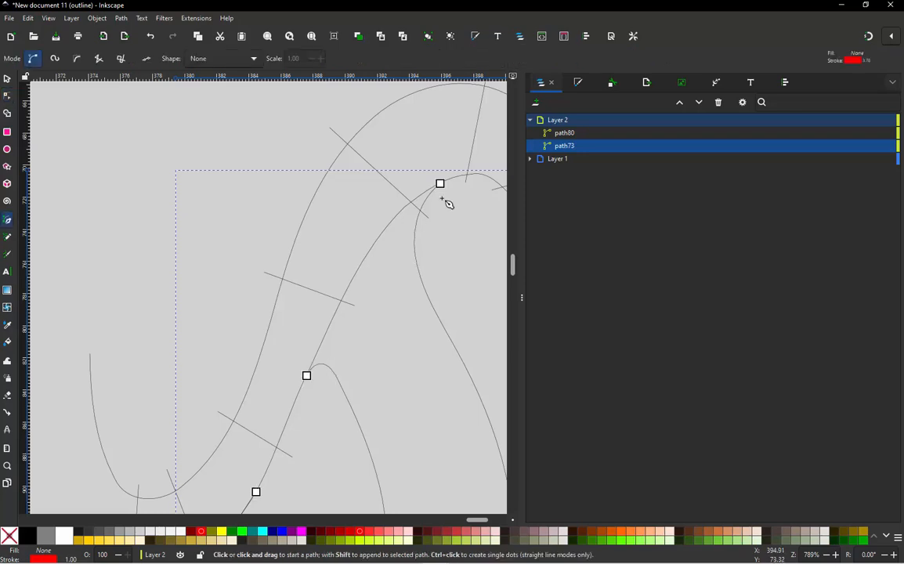
drag(440, 184, 311, 382)
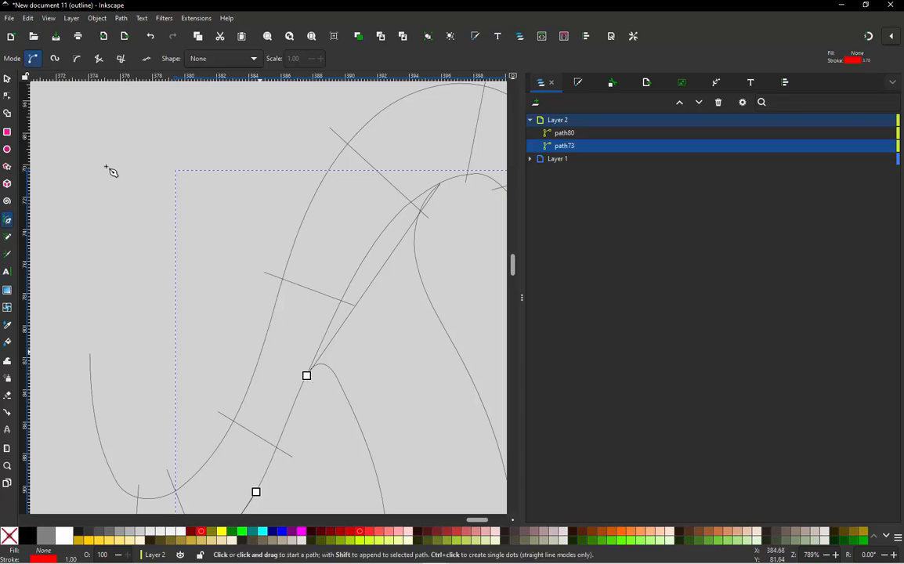
click(9, 79)
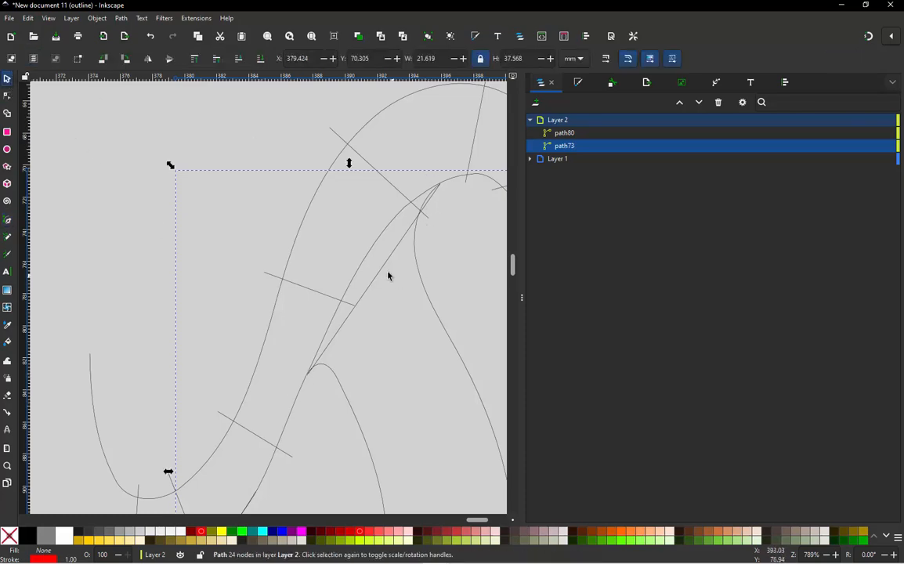
Test the nodes at the new straight segment's upper and lower ends by displacing them, undoing each move.
key(n)
drag(441, 184, 421, 168)
key(ctrl+z)
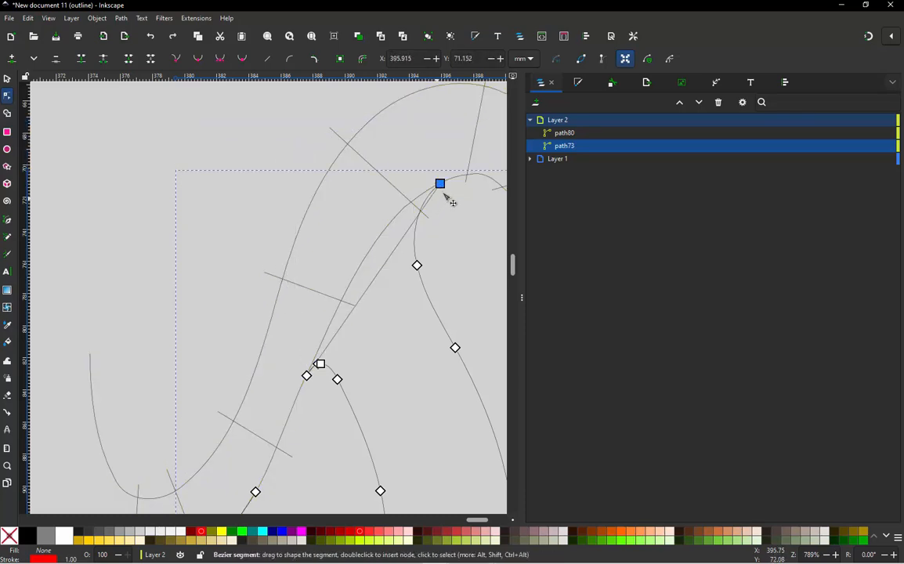
drag(442, 186, 421, 167)
key(ctrl+z)
shift+click(308, 376)
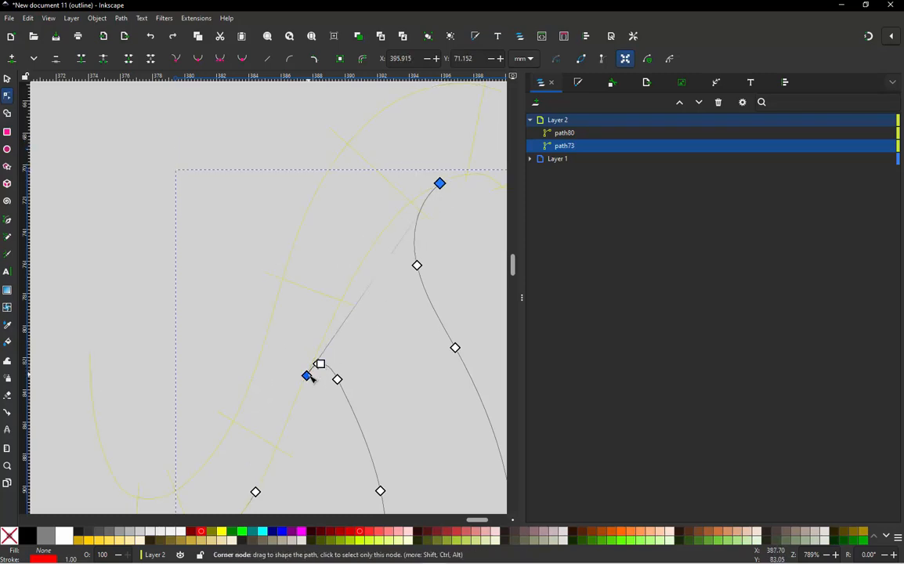
scroll(312, 379, up, 2)
click(295, 369)
drag(295, 369, 259, 304)
key(ctrl+z)
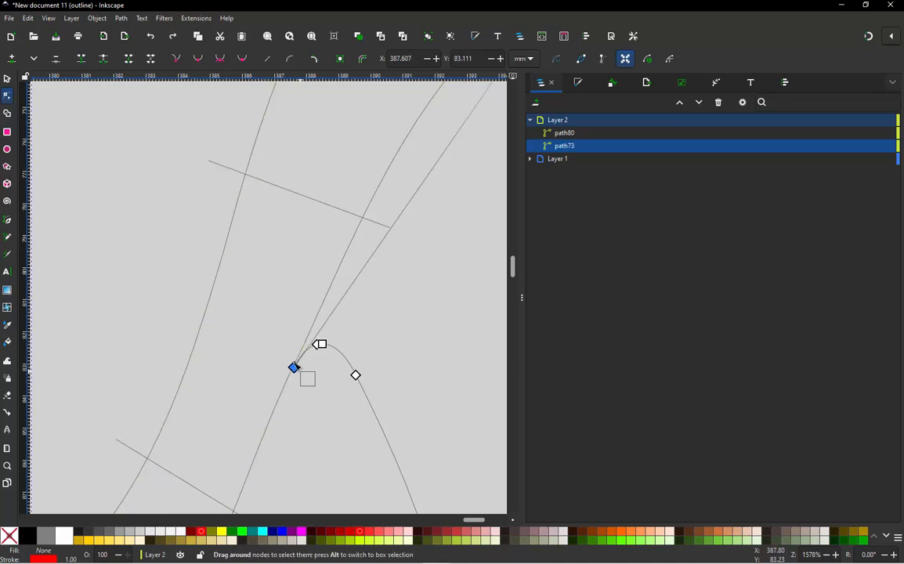
Join the two overlapping nodes at the straight segment's lower end, then test the joined node with a move and undo that move.
drag(298, 369, 281, 358)
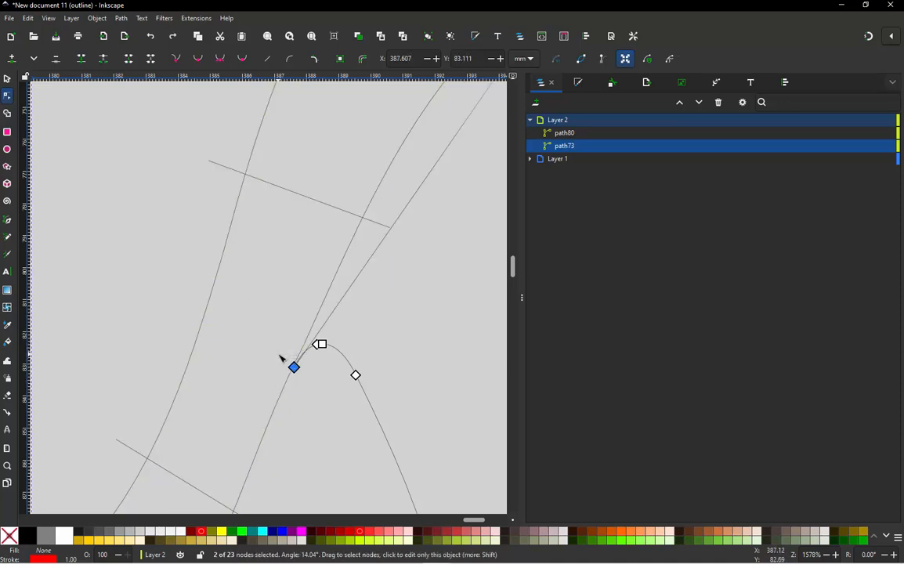
key(shift)
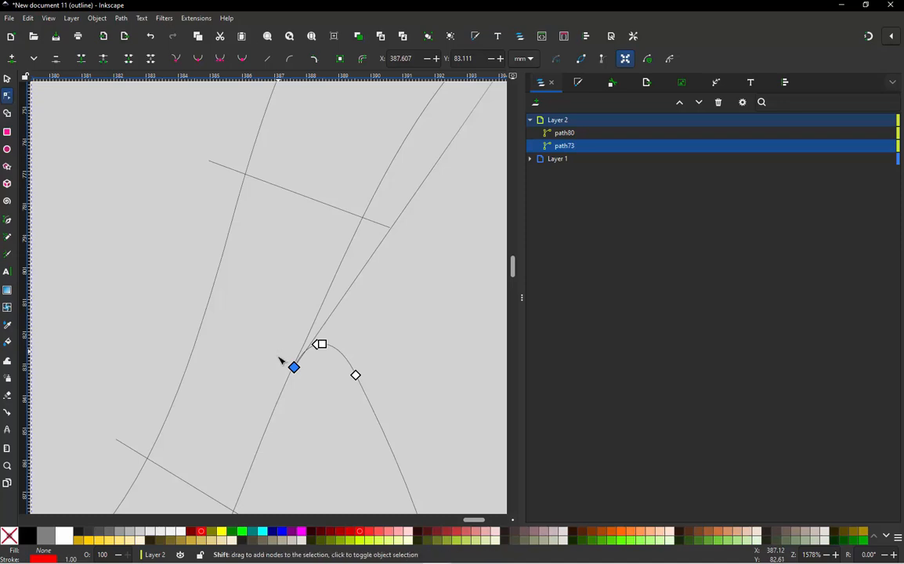
key(shift+j)
drag(295, 370, 235, 312)
key(ctrl+z)
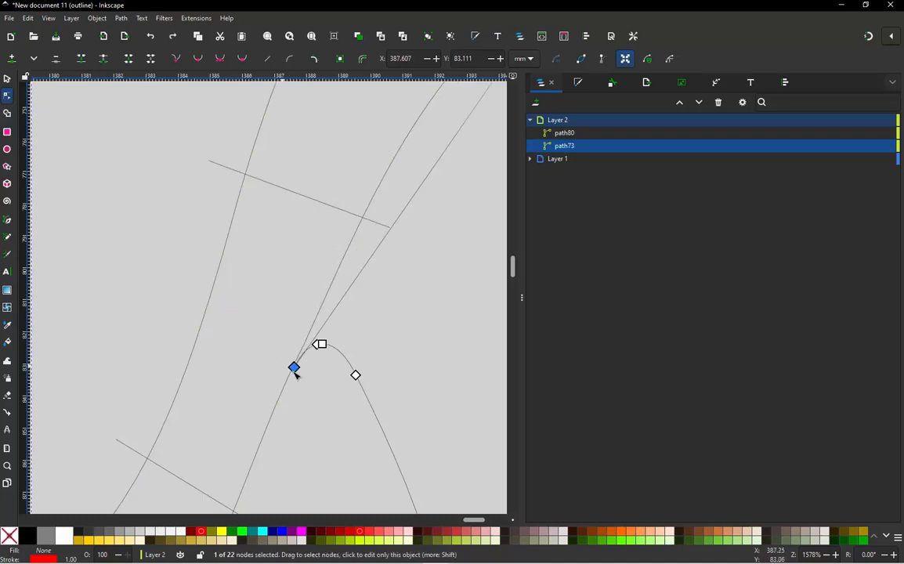
Bend path73's new straight segment into a curve that follows the curl's inner rail.
scroll(296, 373, down, 3)
shift+click(297, 369)
scroll(296, 370, up, 1)
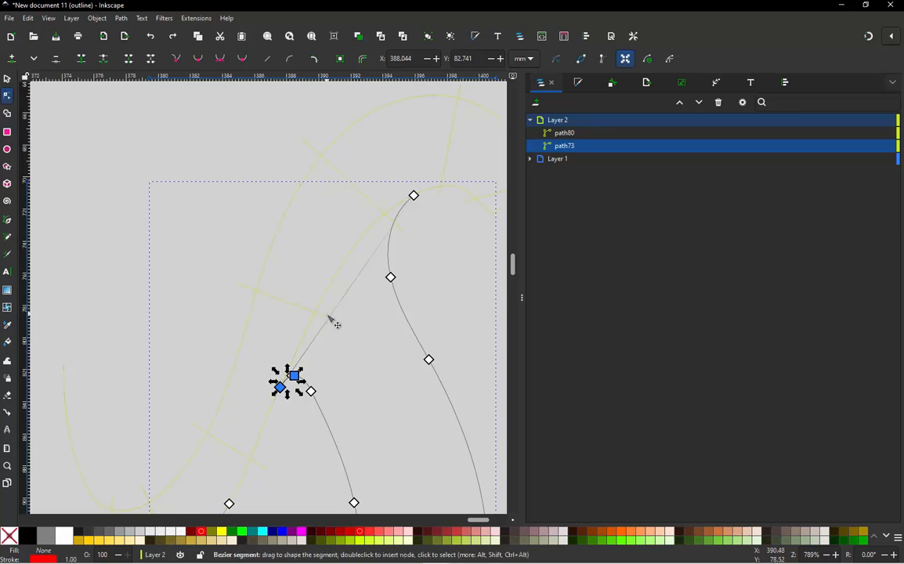
scroll(329, 317, up, 1)
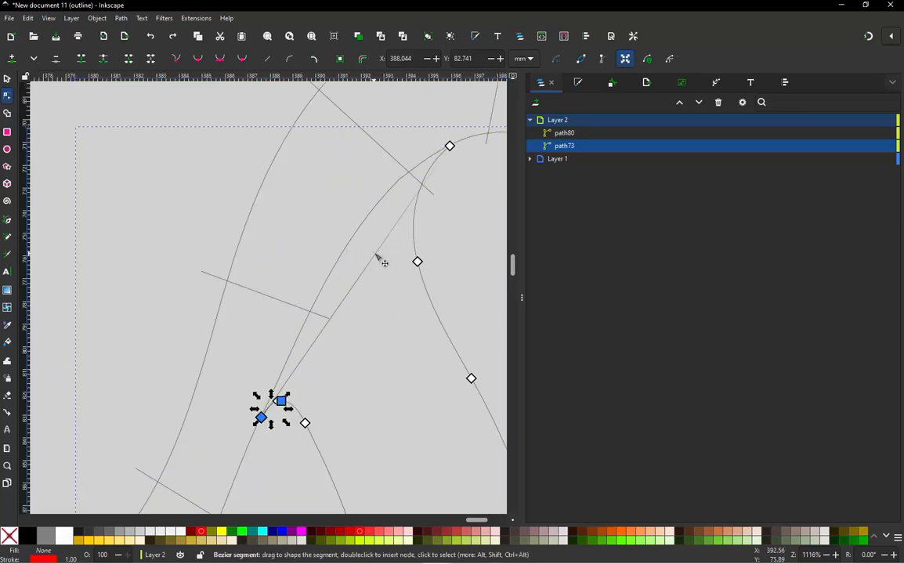
drag(377, 255, 338, 271)
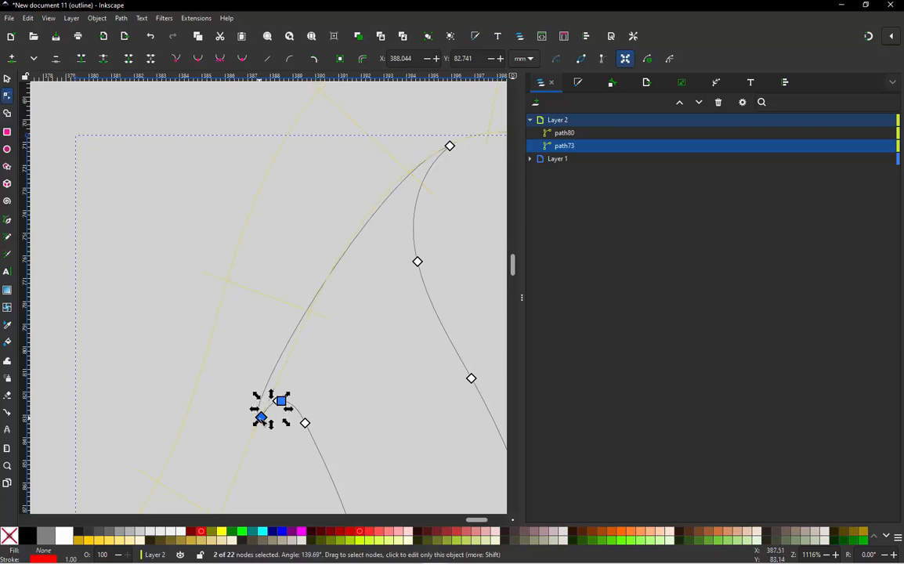
Show the Bézier handles and redirect the bent segment's lower handle upward along the curl's inner rail.
click(261, 419)
click(602, 59)
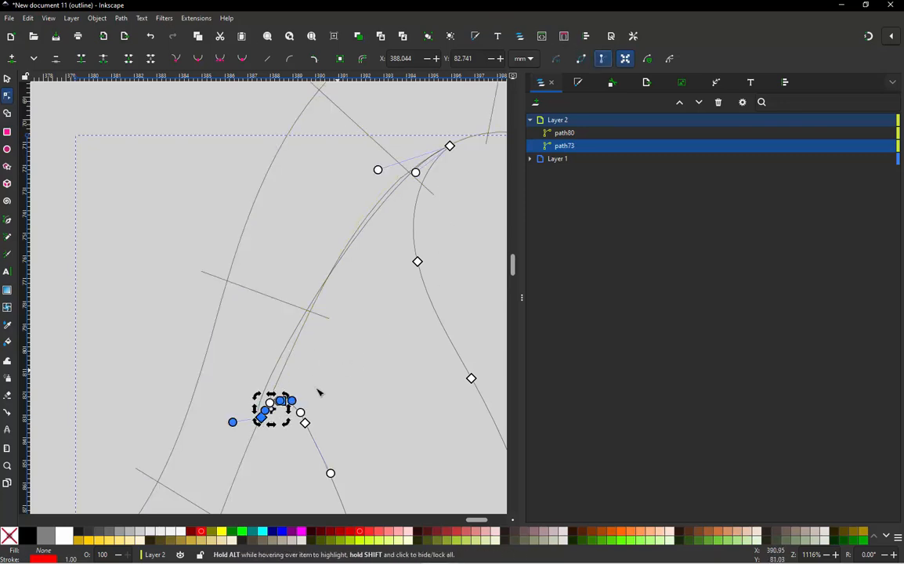
scroll(223, 434, up, 3)
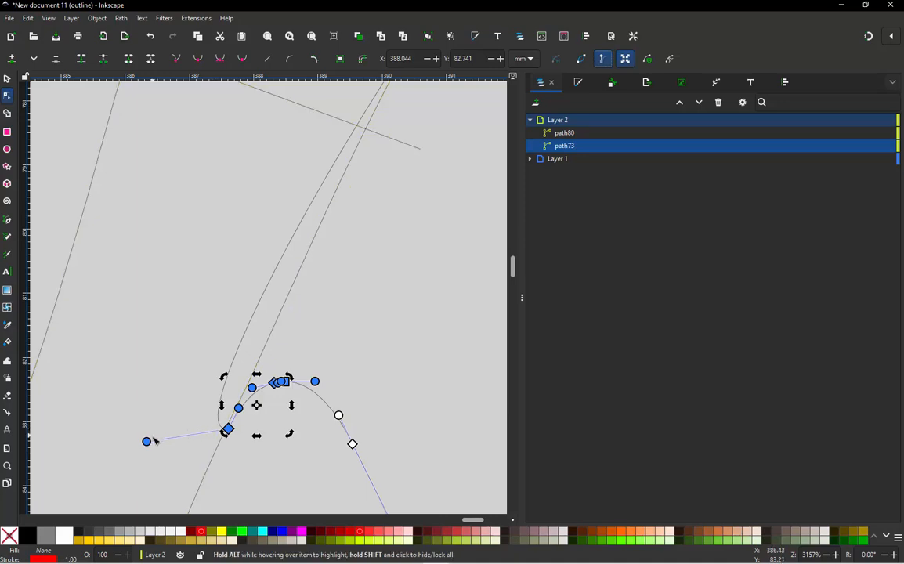
drag(147, 443, 304, 240)
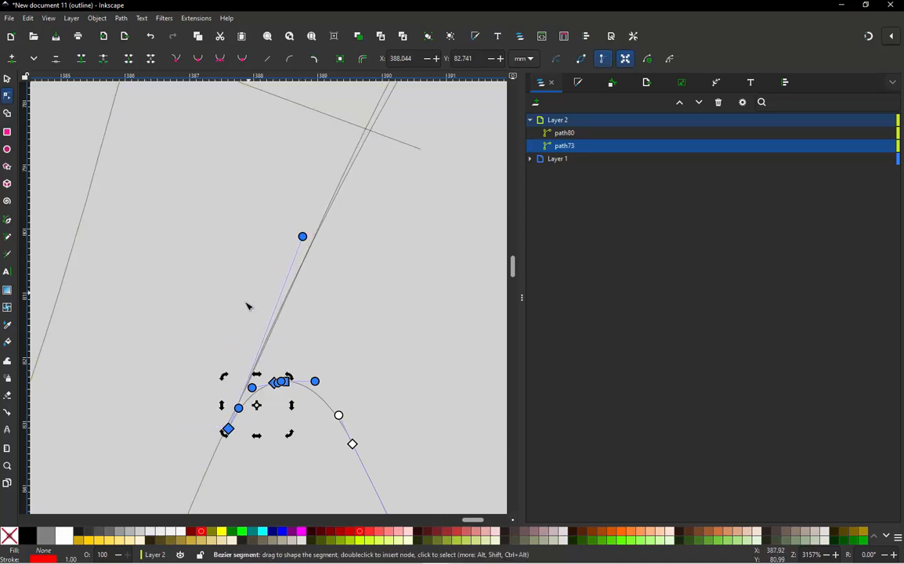
Lengthen the bent segment's upper handle slightly so the curve matches the curl's inner rail, and finish node editing.
scroll(337, 250, down, 4)
scroll(333, 179, up, 2)
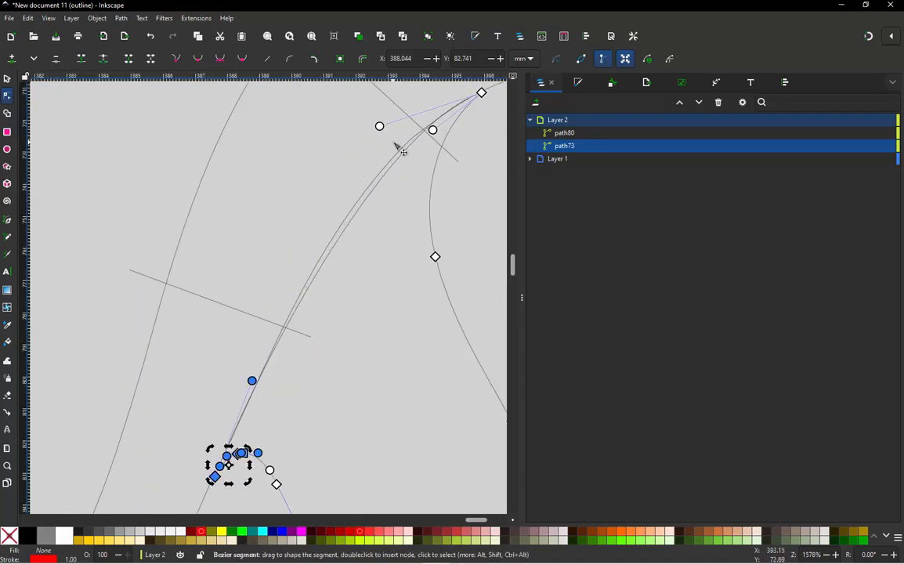
drag(379, 127, 360, 131)
scroll(318, 202, down, 2)
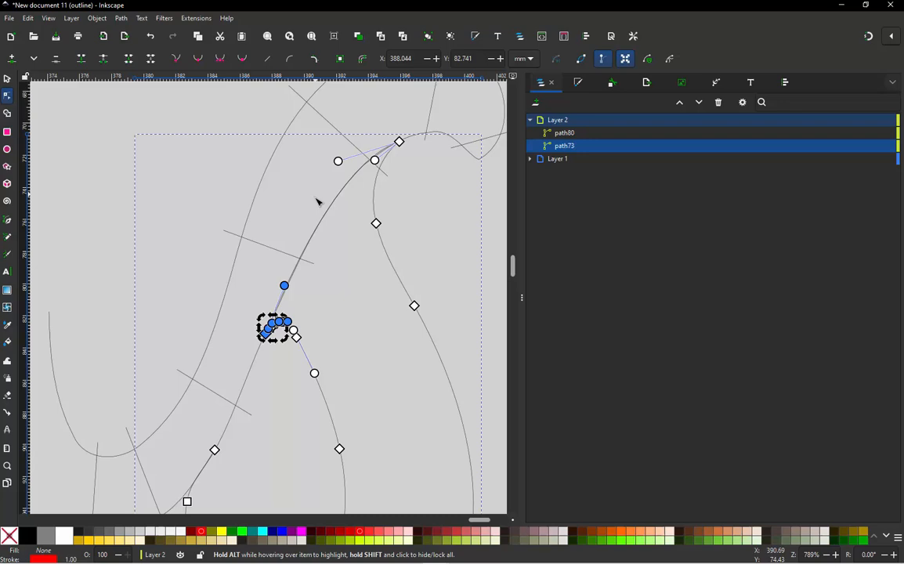
click(399, 142)
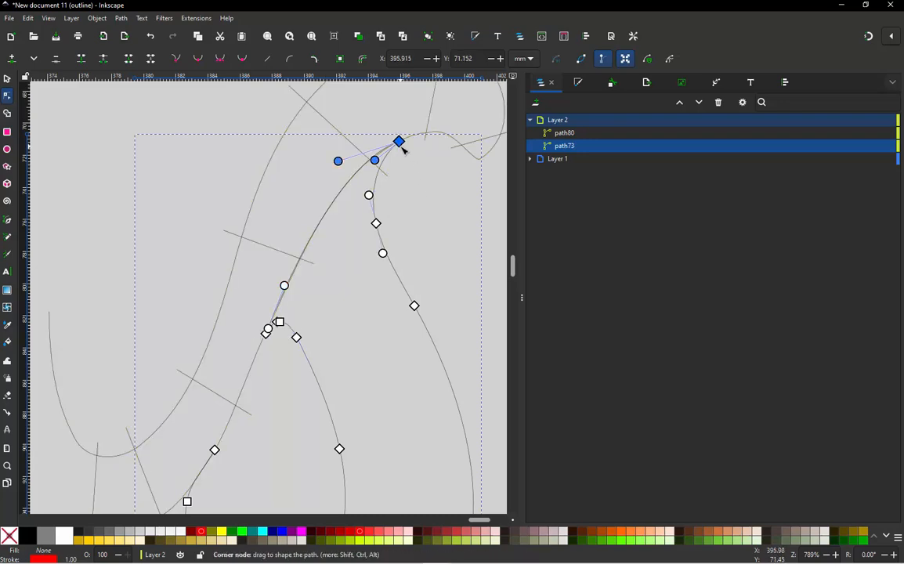
click(7, 80)
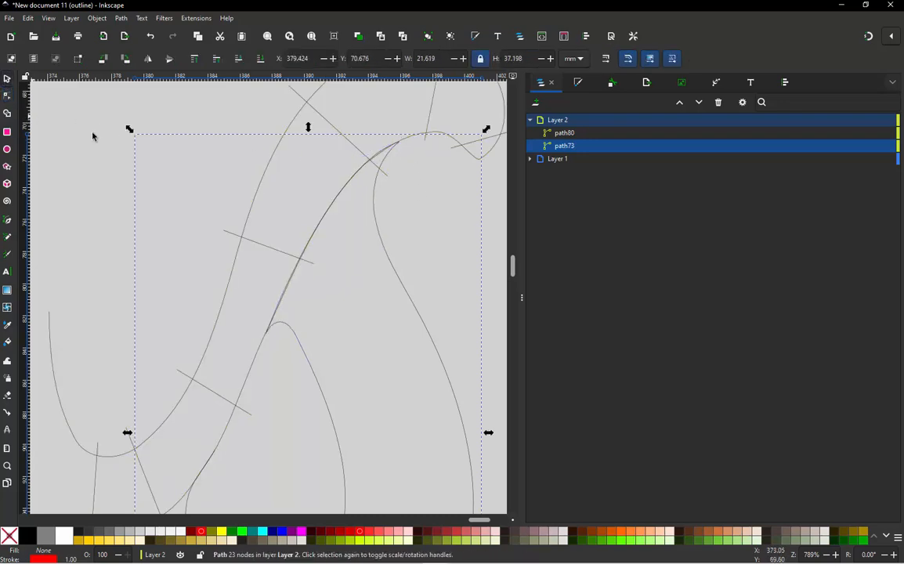
Insert a node on path73's curve along the curl's inner rail, just above the small arch.
click(460, 209)
scroll(289, 326, up, 3)
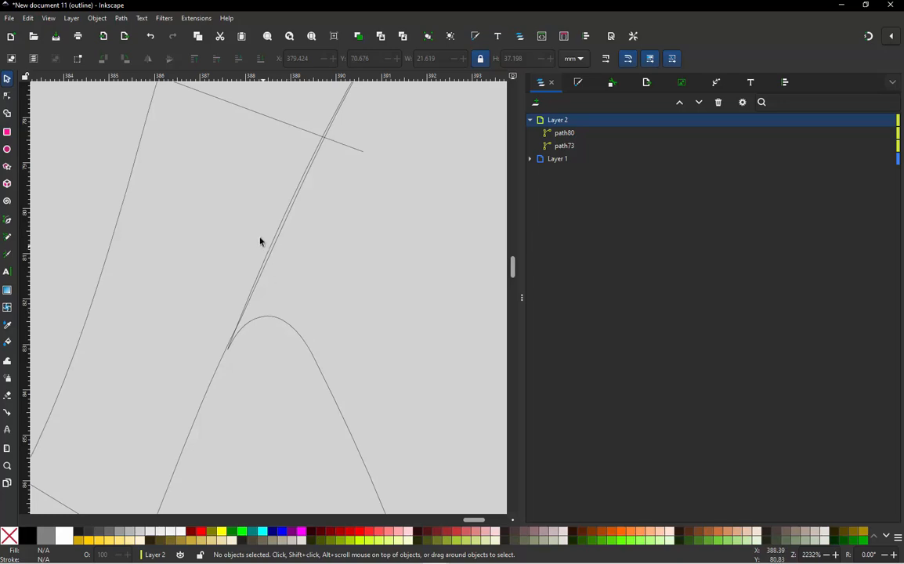
double_click(310, 351)
click(267, 317)
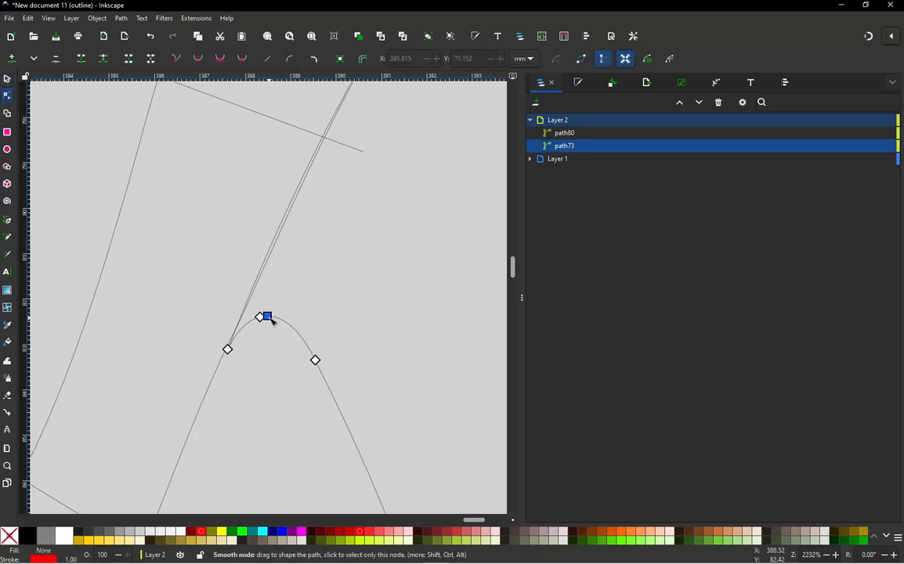
click(278, 302)
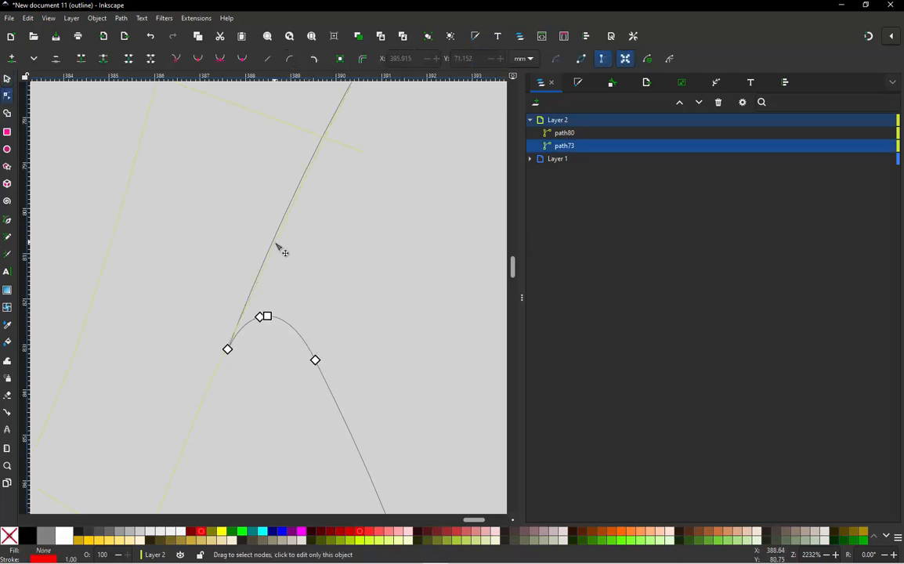
click(272, 248)
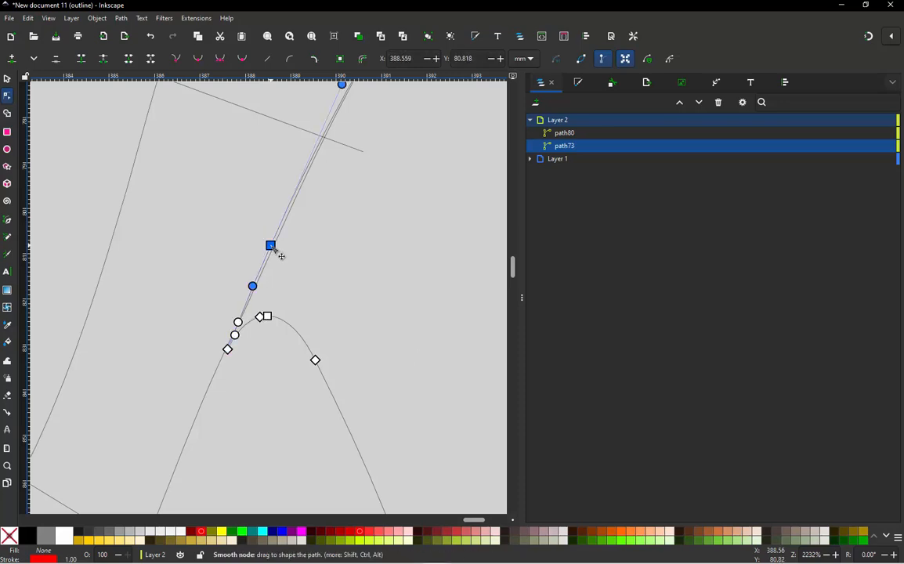
Test the inserted node with a move and undo it, and delete the three nodes forming the arch below it.
drag(272, 246, 232, 224)
key(ctrl+z)
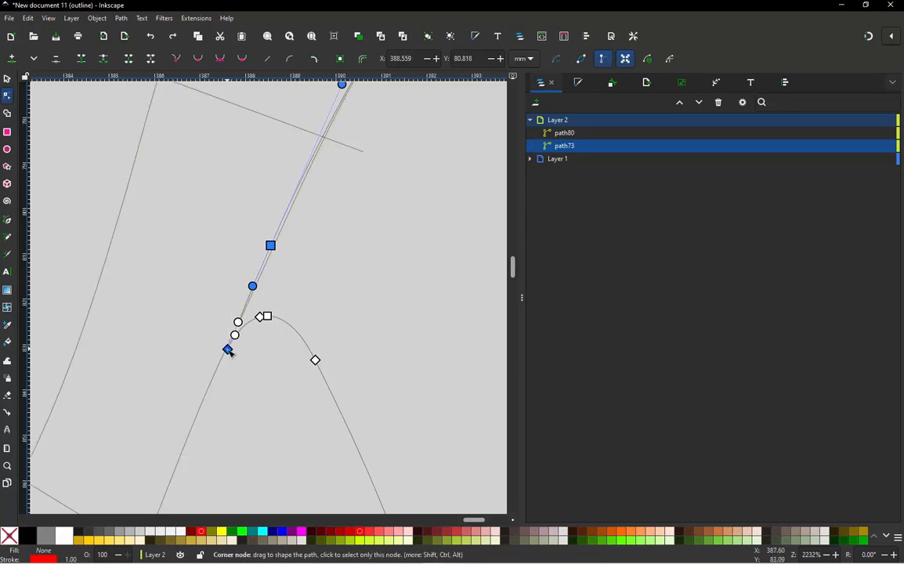
drag(185, 279, 283, 385)
key(Delete)
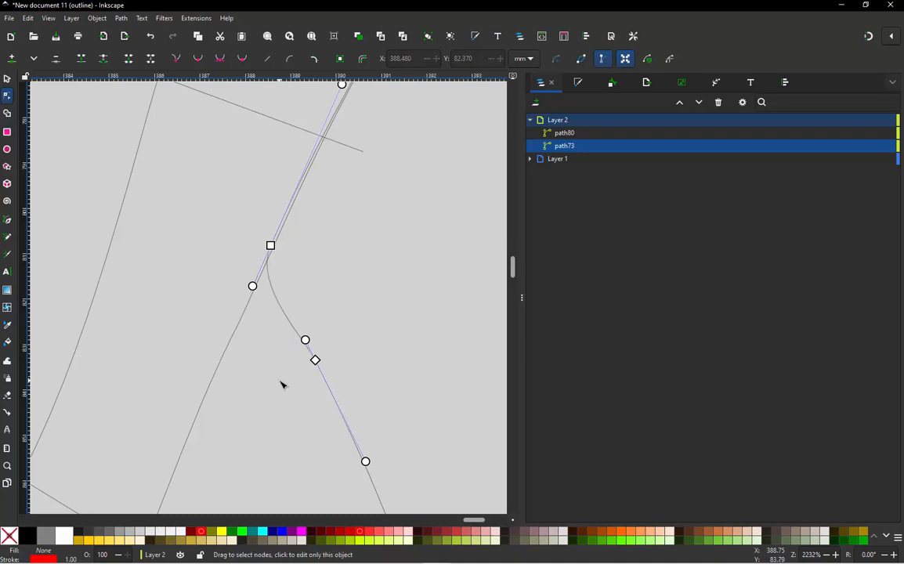
Try to convert the segment below the inserted node to a straight line, and undo the conversion.
click(291, 319)
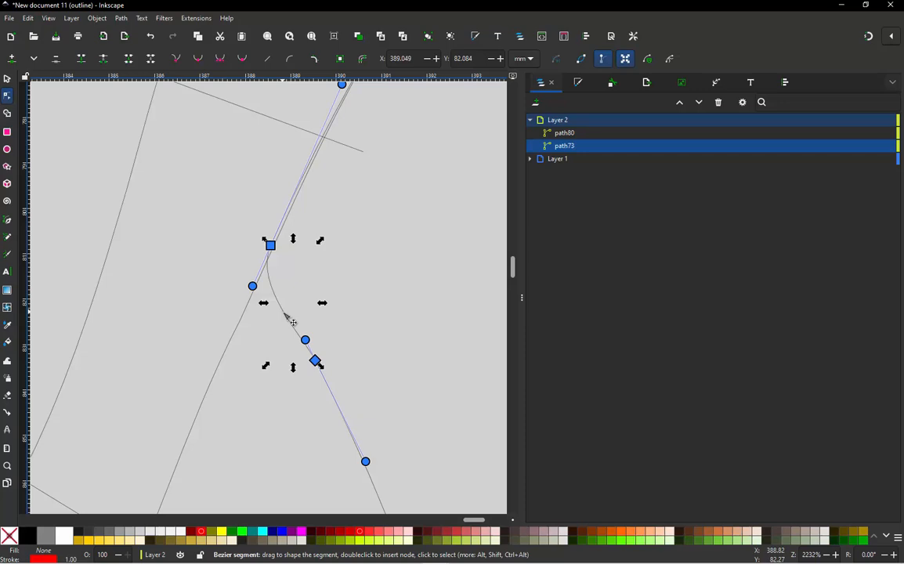
key(shift+l)
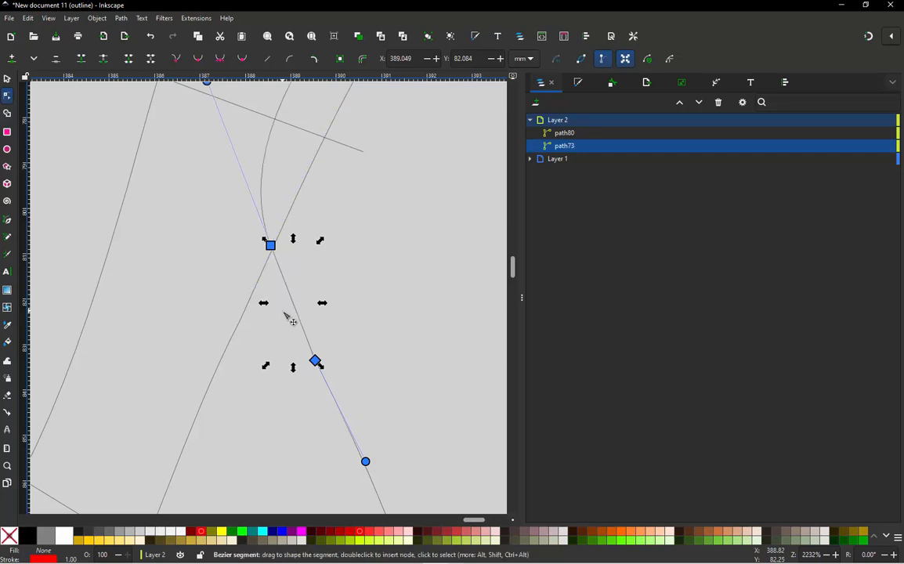
drag(288, 318, 307, 317)
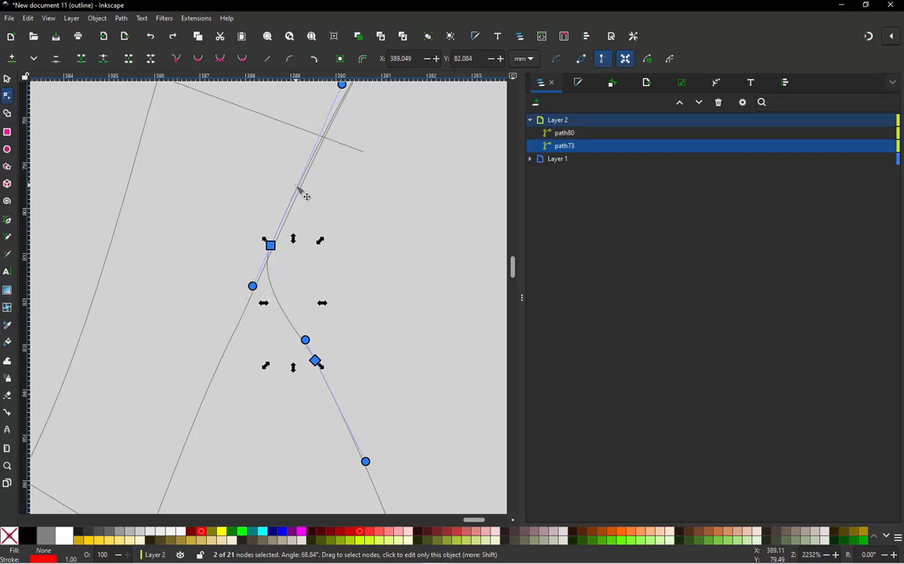
key(shift+l)
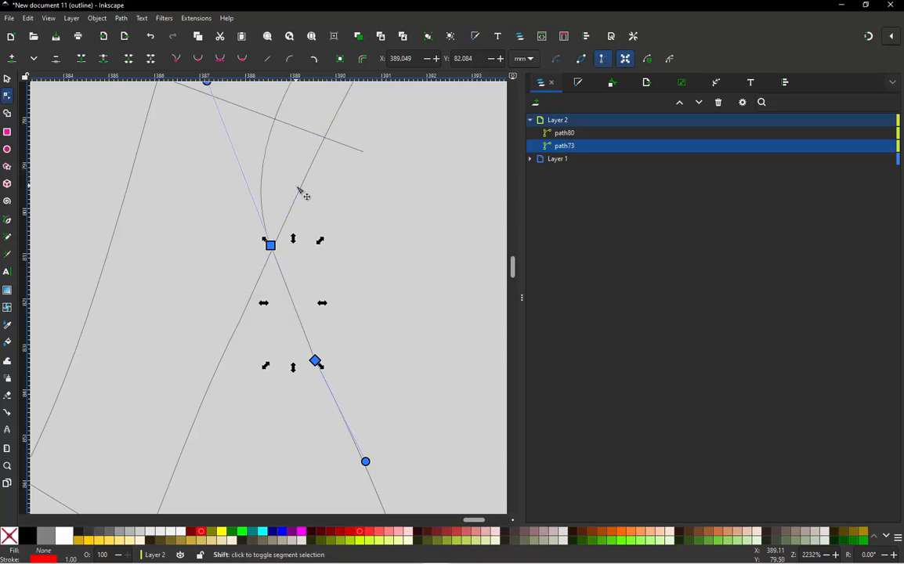
key(ctrl+z)
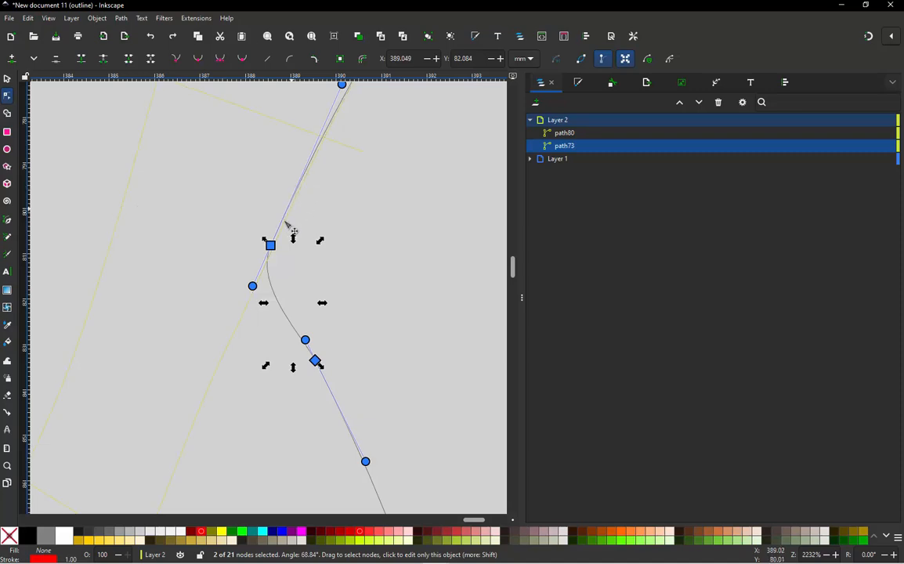
key(Escape)
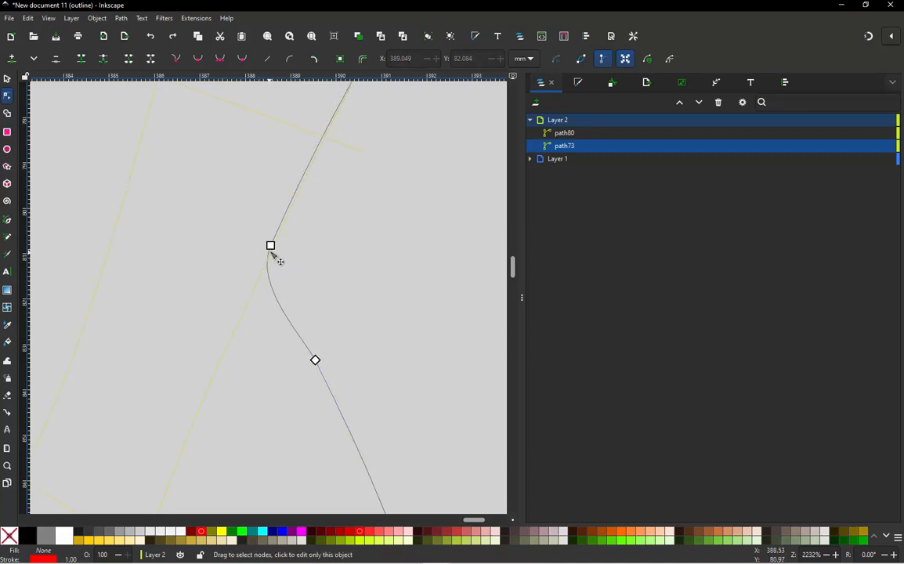
Change the inserted node to a corner node and redirect its upper handle along the curl's inner rail.
ctrl+click(272, 247)
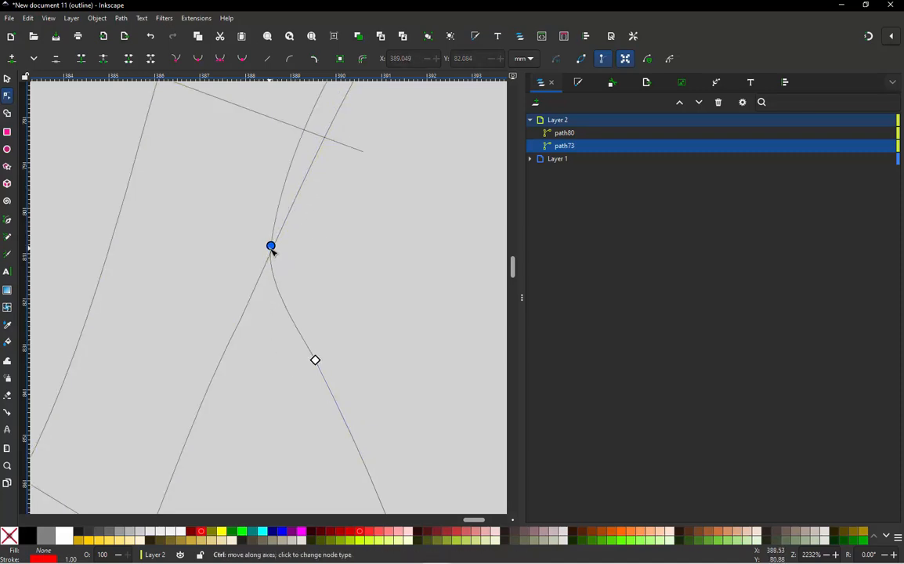
ctrl+click(272, 247)
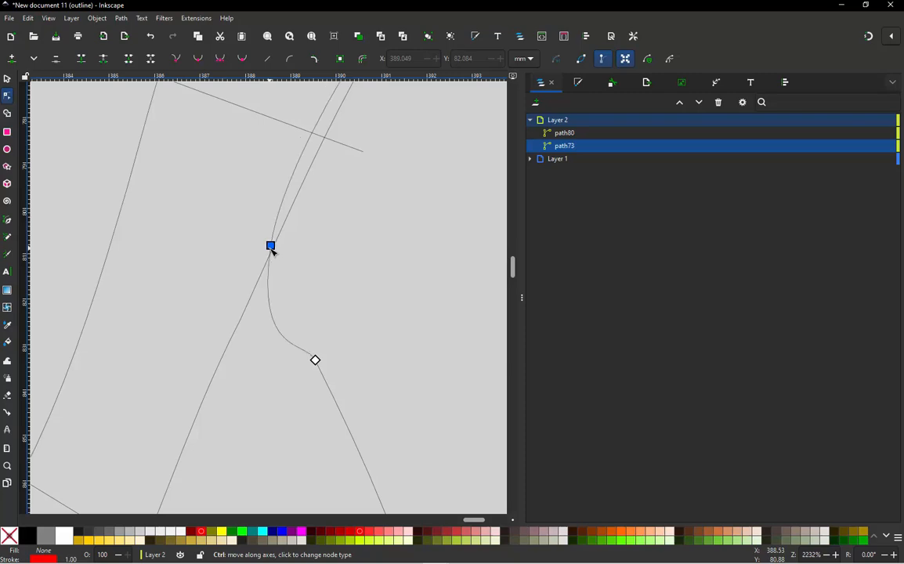
scroll(253, 327, down, 2)
scroll(279, 254, up, 1)
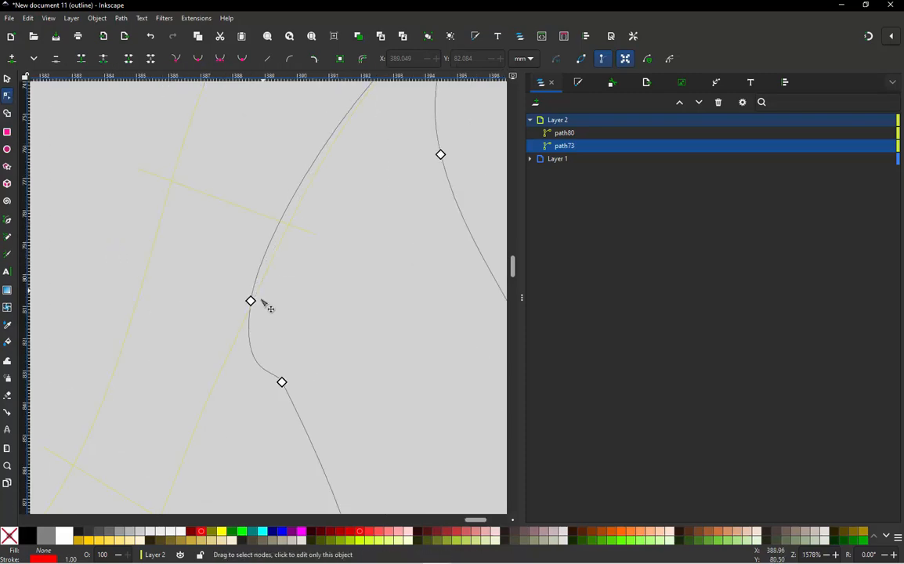
click(251, 301)
drag(262, 222, 323, 163)
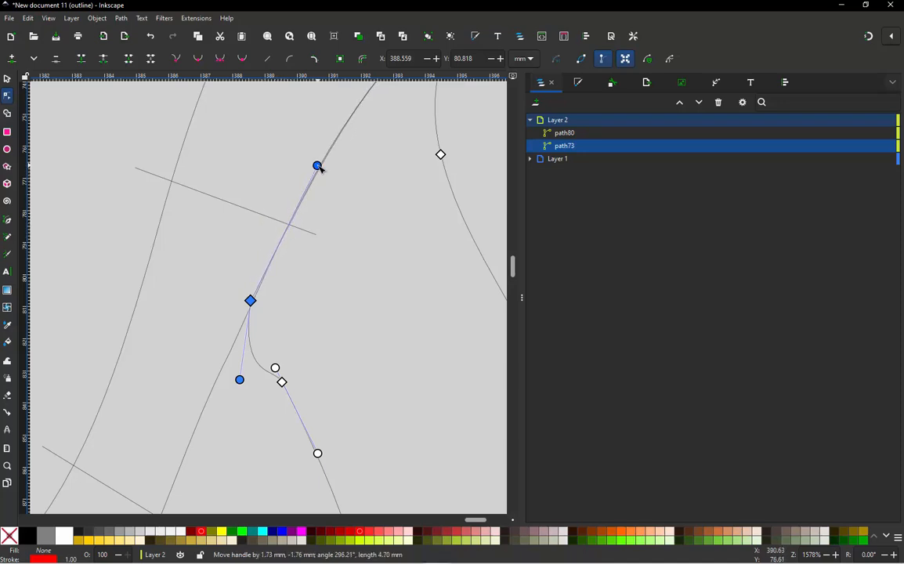
Convert the segment below the corner node to a straight line and finish node editing.
click(255, 360)
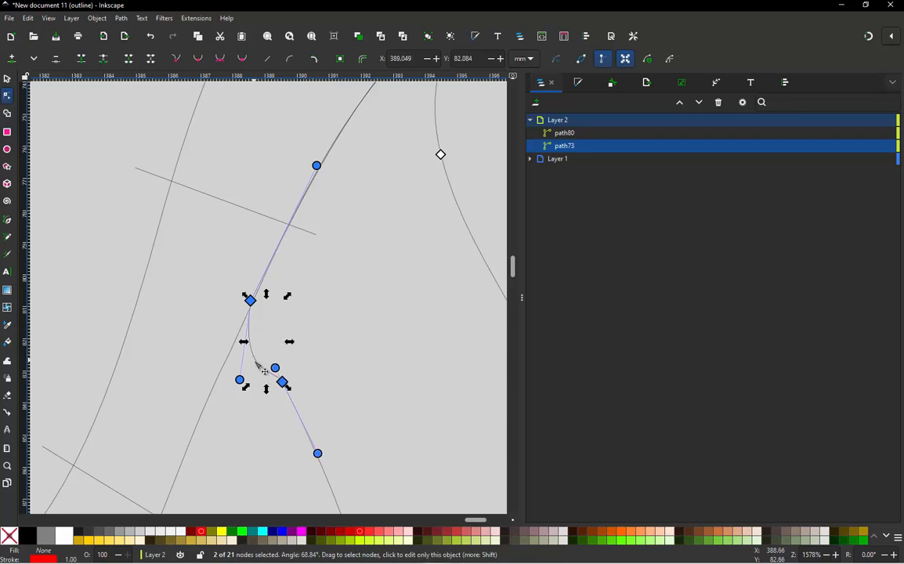
key(shift+l)
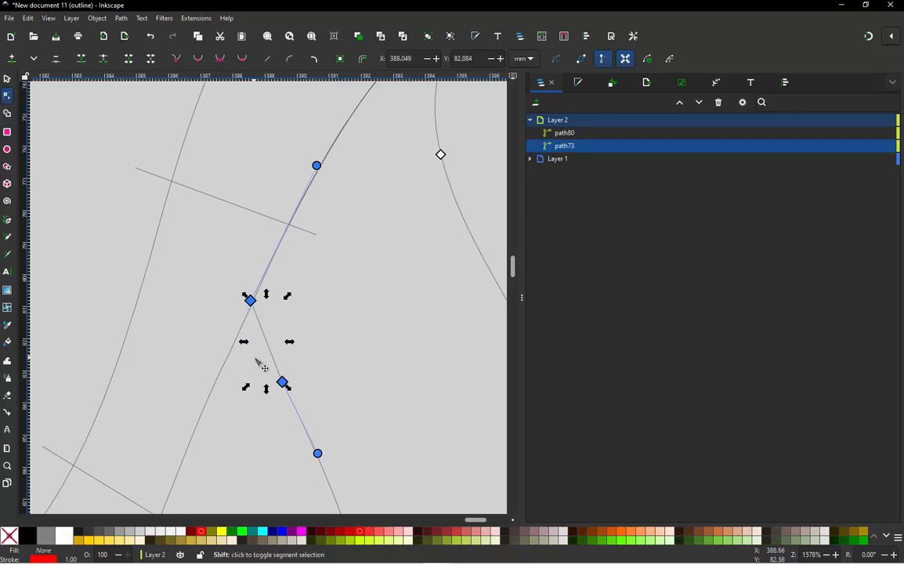
click(7, 80)
scroll(234, 272, down, 4)
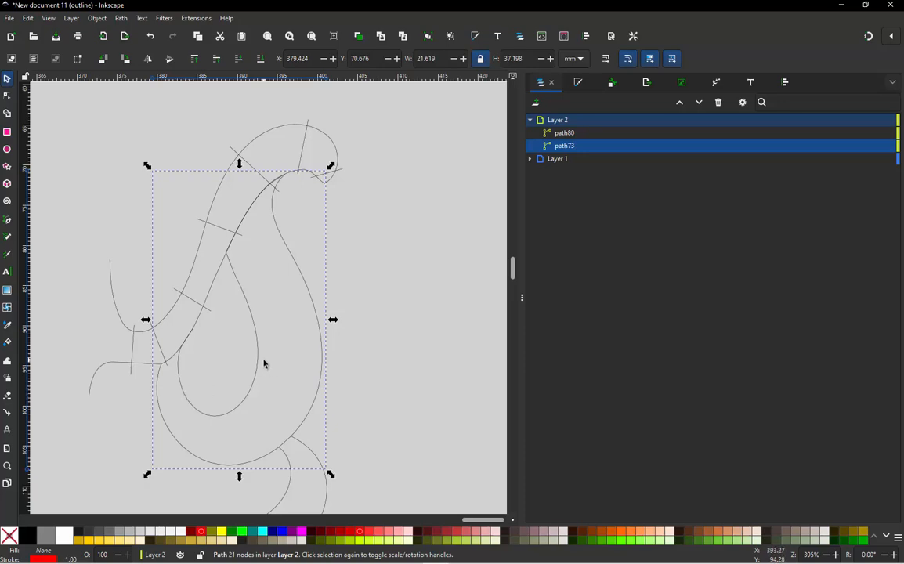
Draw a straight rung about 4.7 mm long across the loop's narrow upper end, crossing both rails.
key(b)
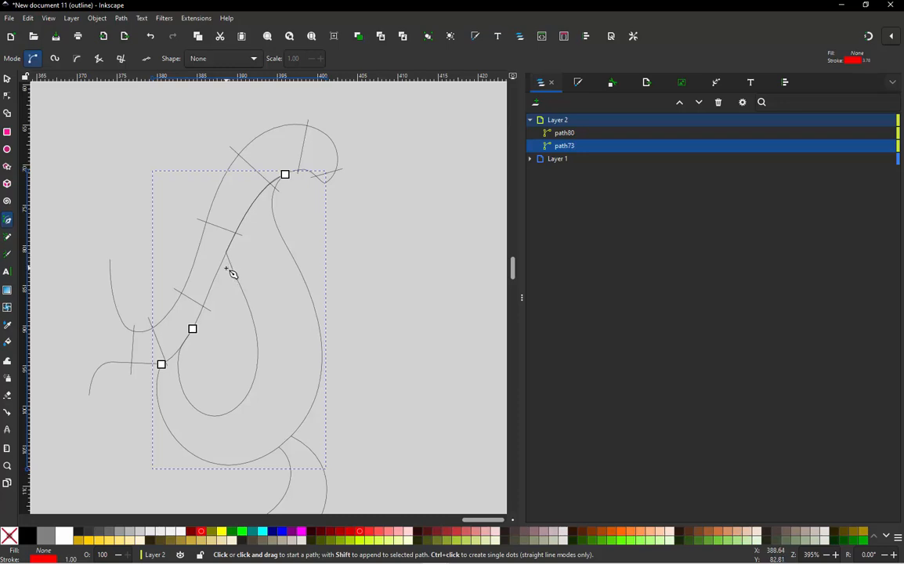
click(246, 195)
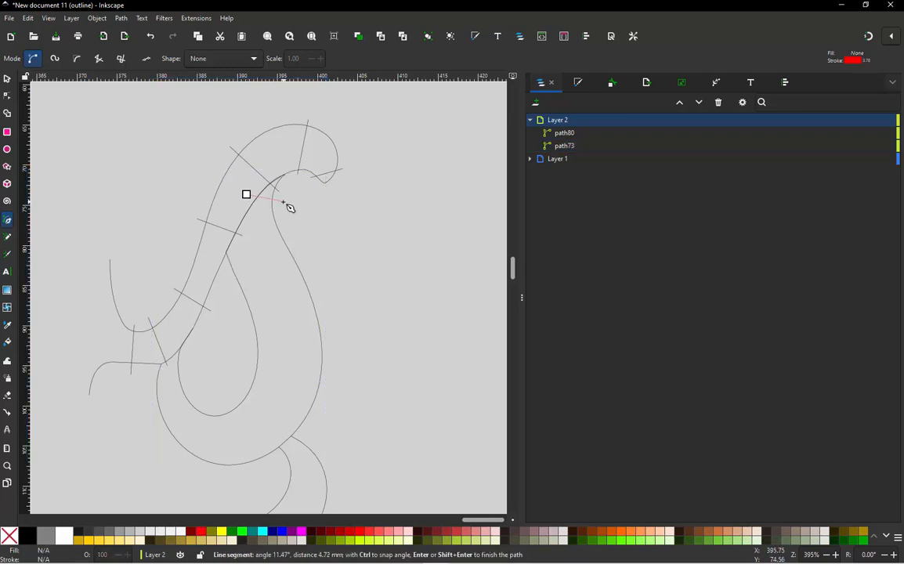
double_click(283, 203)
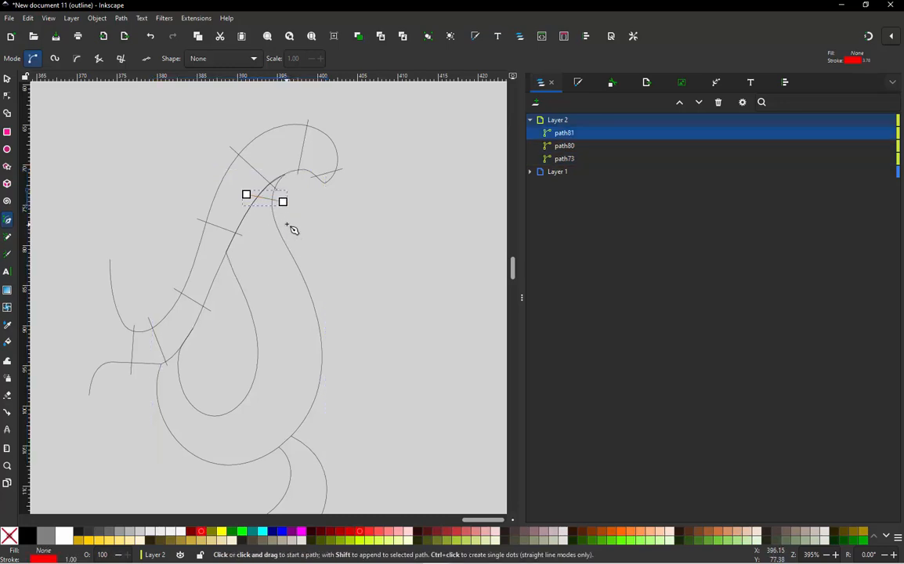
click(287, 221)
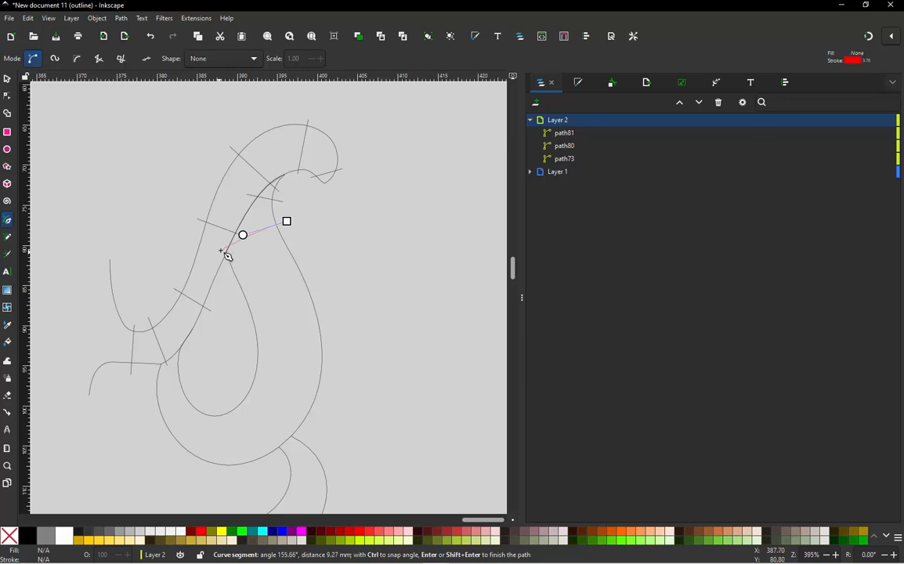
scroll(228, 255, up, 1)
scroll(243, 229, up, 1)
key(Escape)
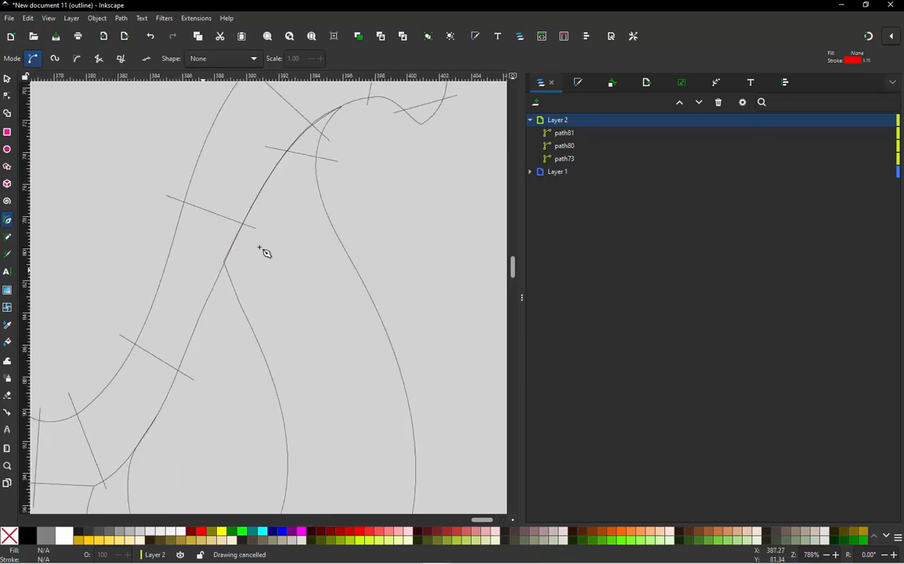
Draw two straight rungs across the loop's outer arm, one through the new corner node and one further down.
click(336, 206)
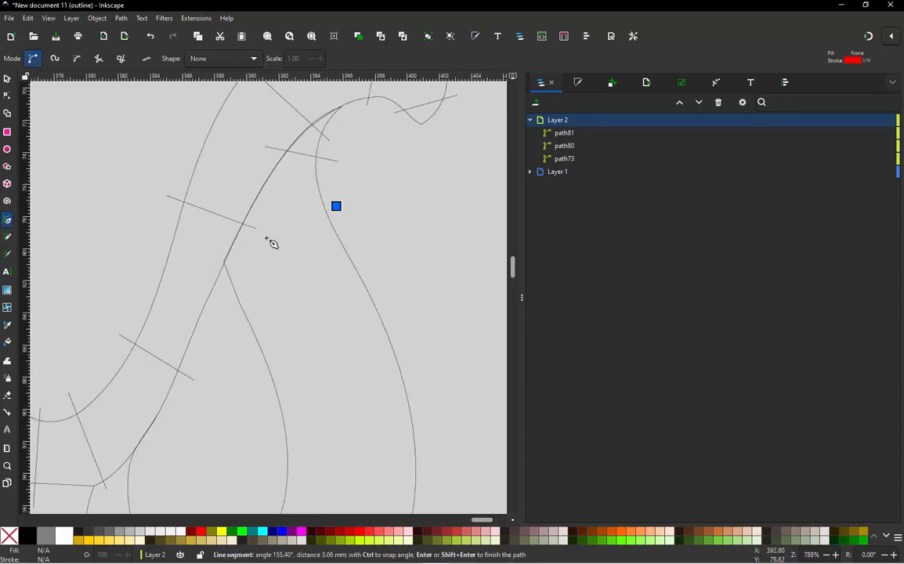
double_click(205, 271)
scroll(227, 268, down, 2)
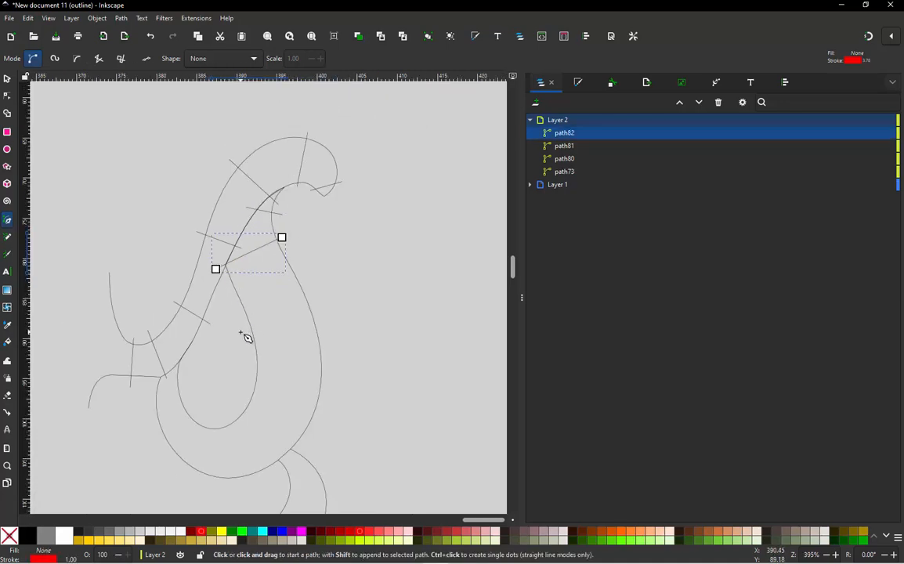
click(241, 331)
double_click(316, 302)
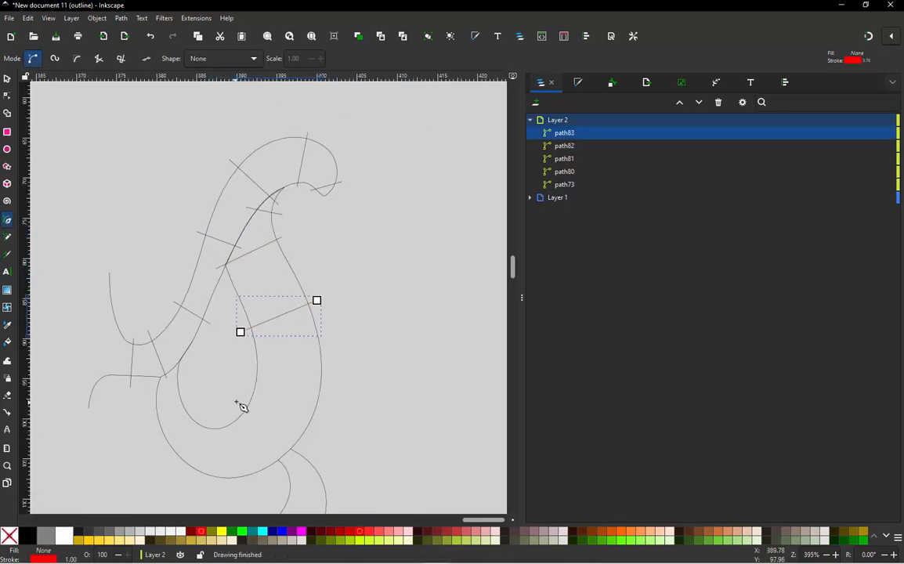
Draw three straight rungs around the loop's rounded lower end, at its lower right, bottom and lower left.
click(238, 397)
double_click(315, 436)
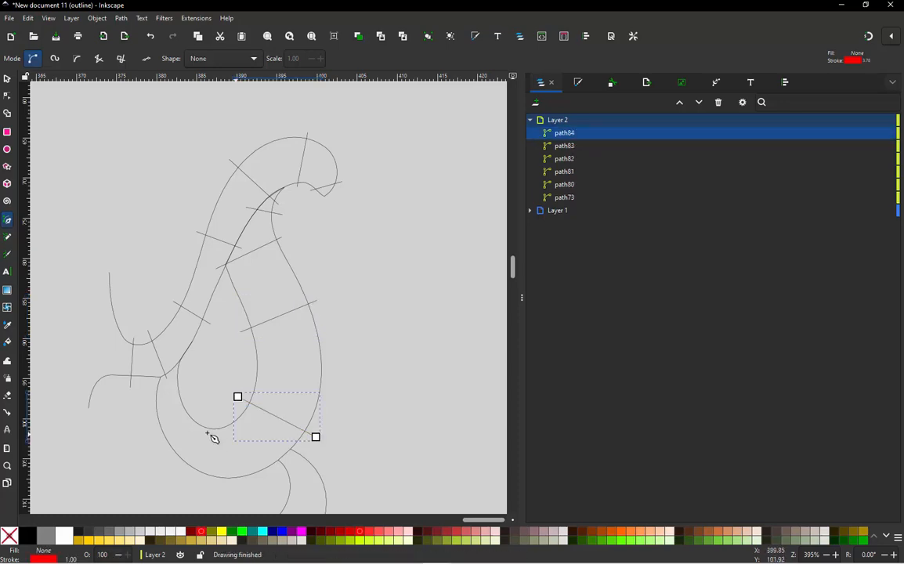
click(216, 416)
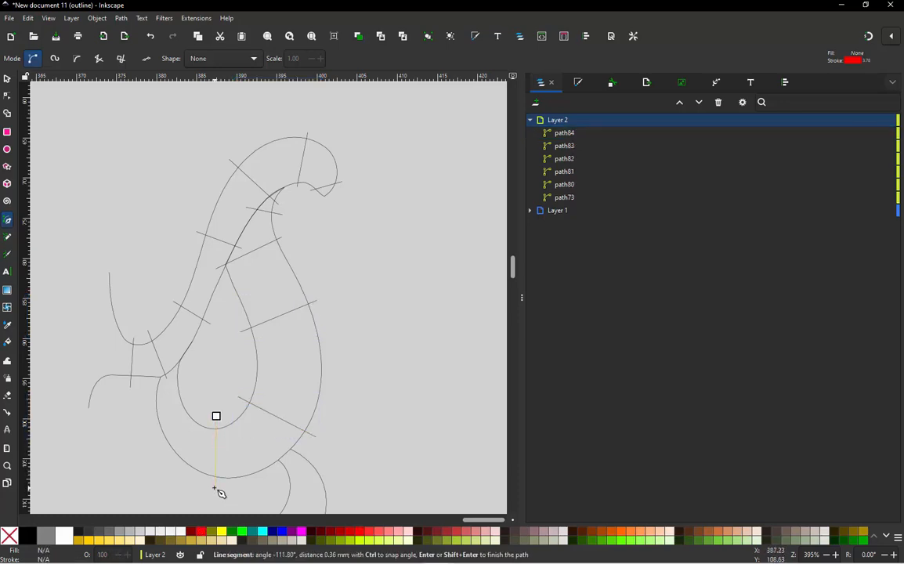
double_click(215, 490)
click(204, 411)
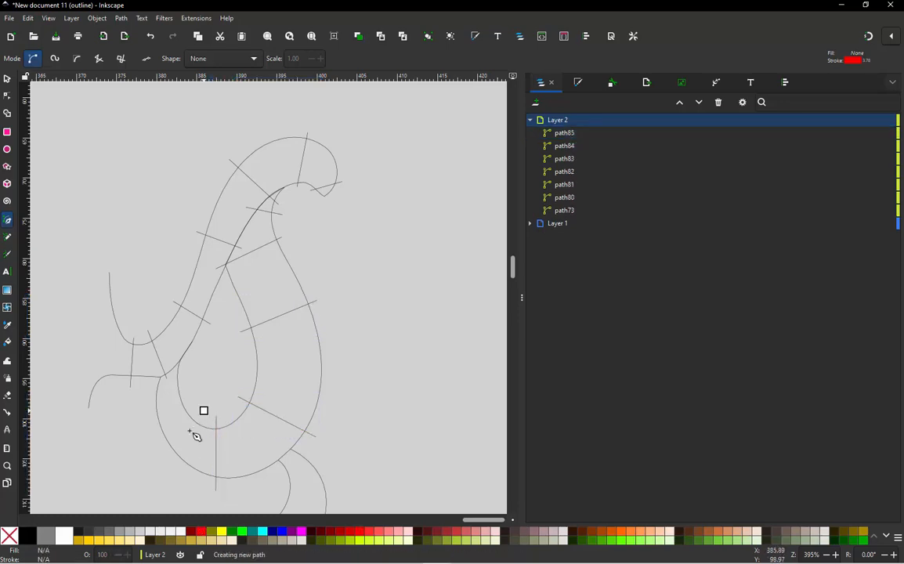
double_click(150, 451)
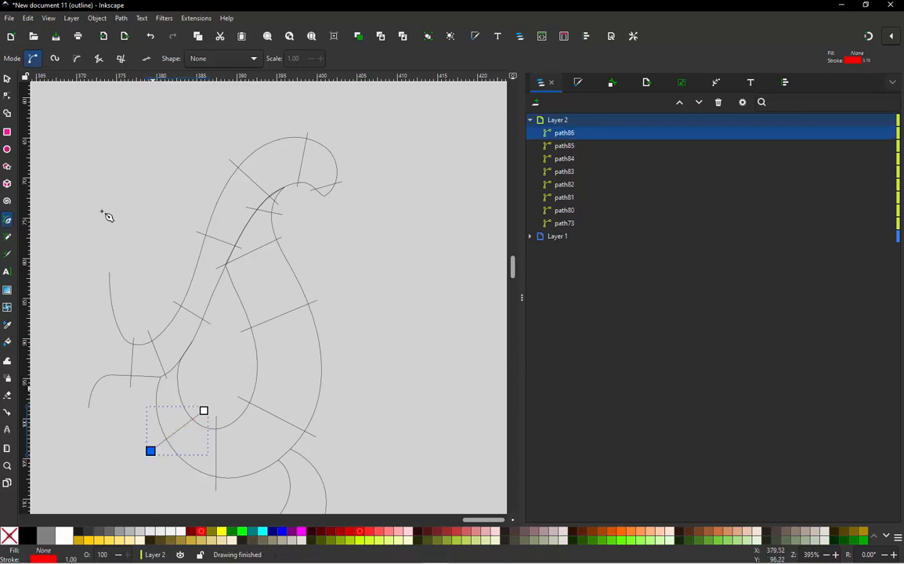
Combine the loop's rails and its six new rungs into a single path, leaving the finished upper stroke of the s out.
click(6, 81)
scroll(158, 155, down, 1)
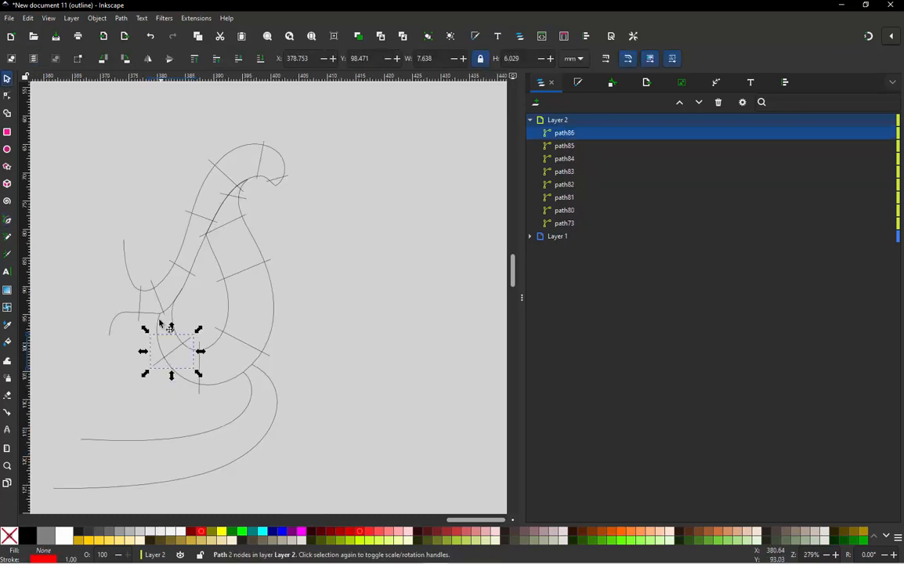
click(327, 130)
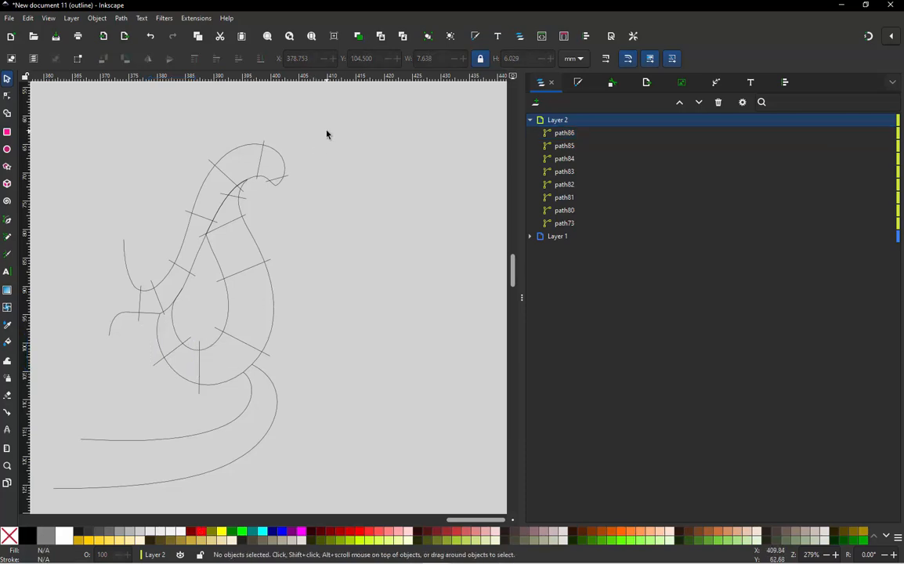
drag(327, 131, 135, 420)
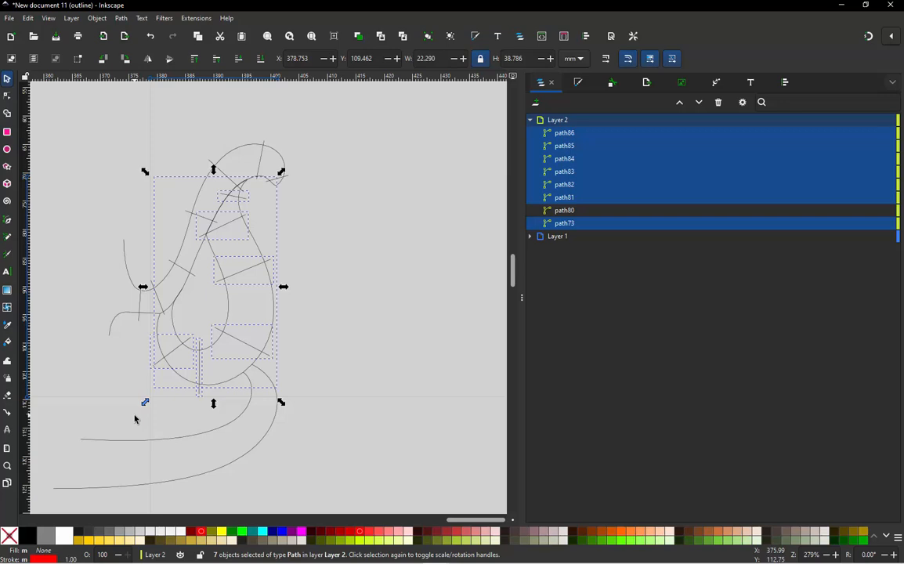
key(ctrl)
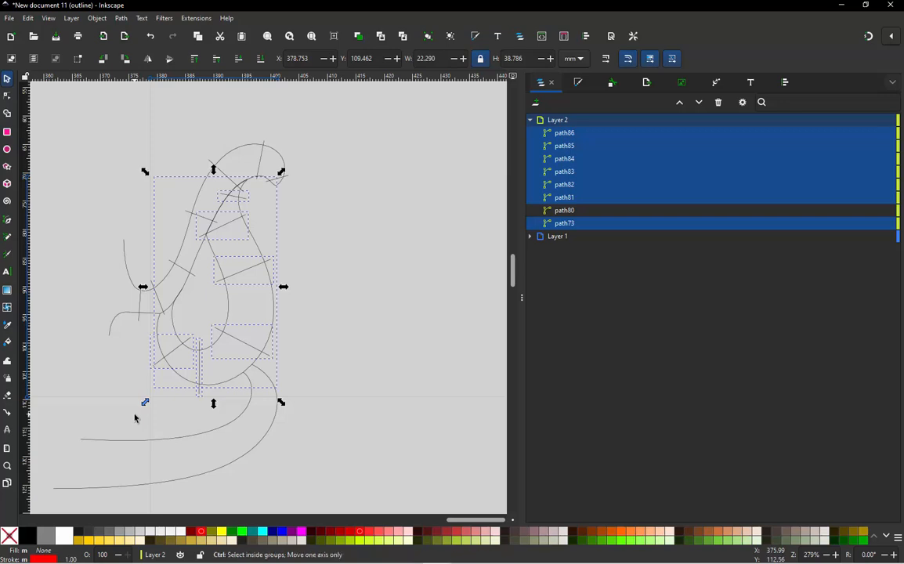
key(ctrl+k)
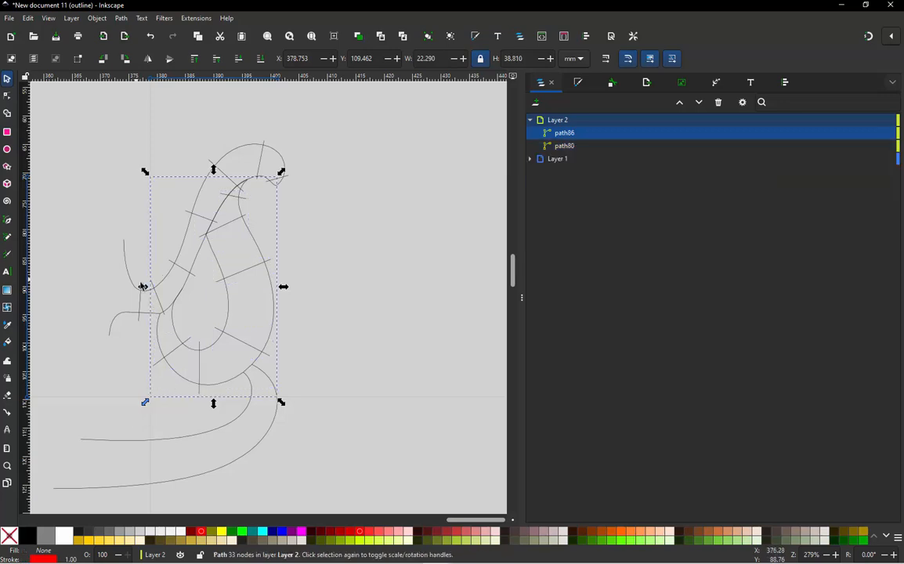
drag(271, 281, 395, 317)
key(ctrl+z)
Turn off running stitch along paths for the combined loop in the embroidery parameters and apply the settings.
key(ctrl+alt+c)
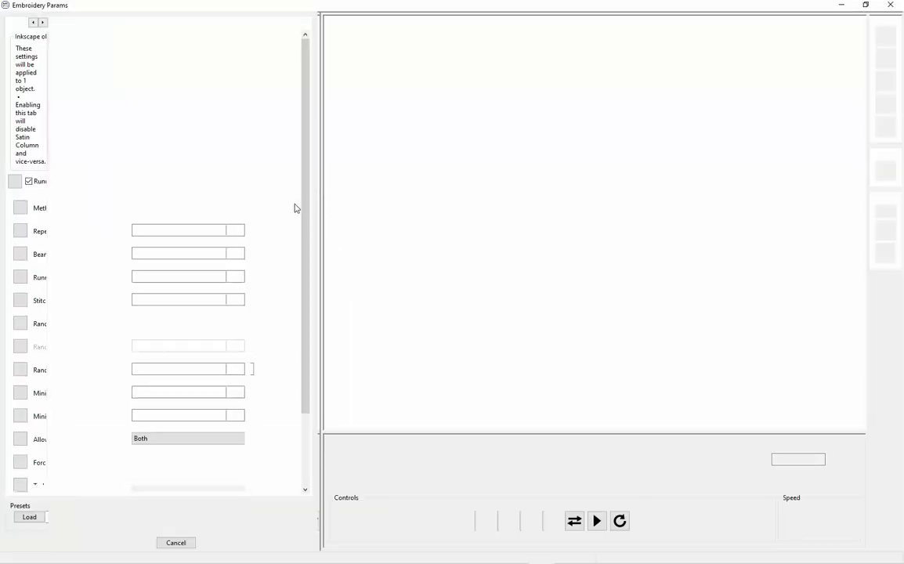
click(64, 79)
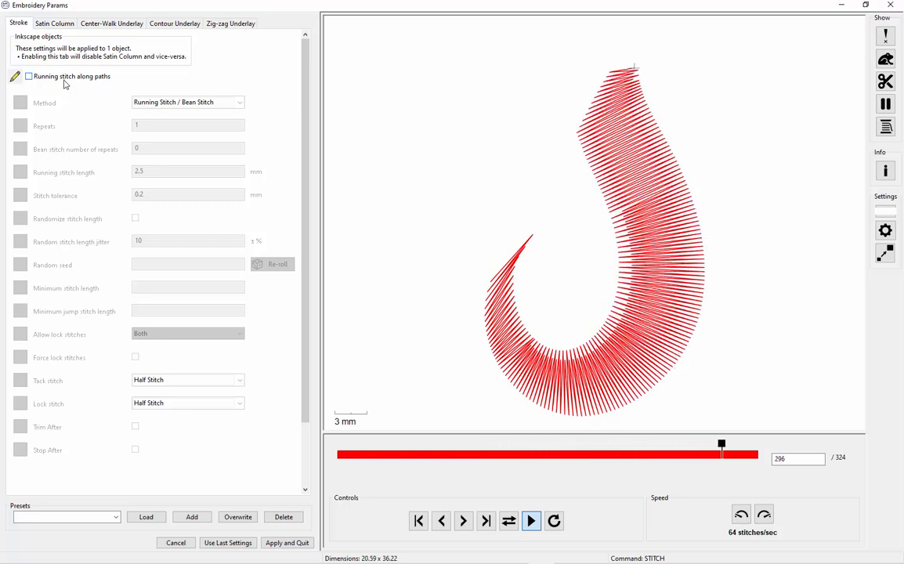
click(287, 543)
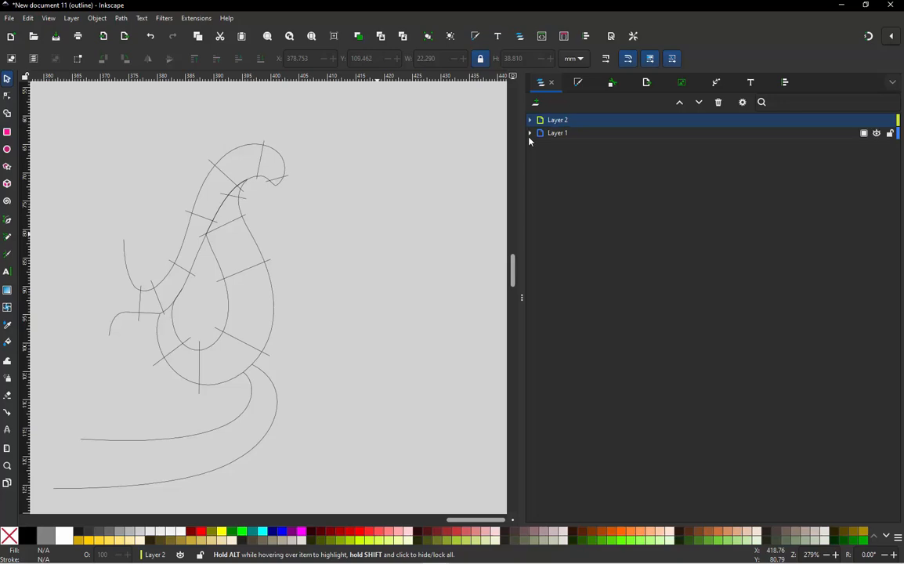
Expand both layers and toggle the visibility of the f path and the s loop to check which shapes they are.
click(530, 133)
click(878, 147)
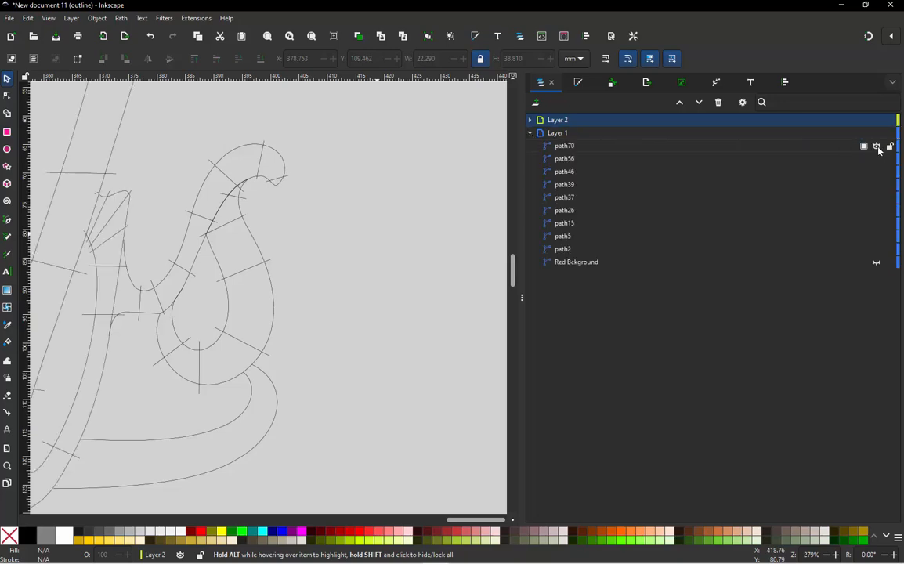
click(877, 147)
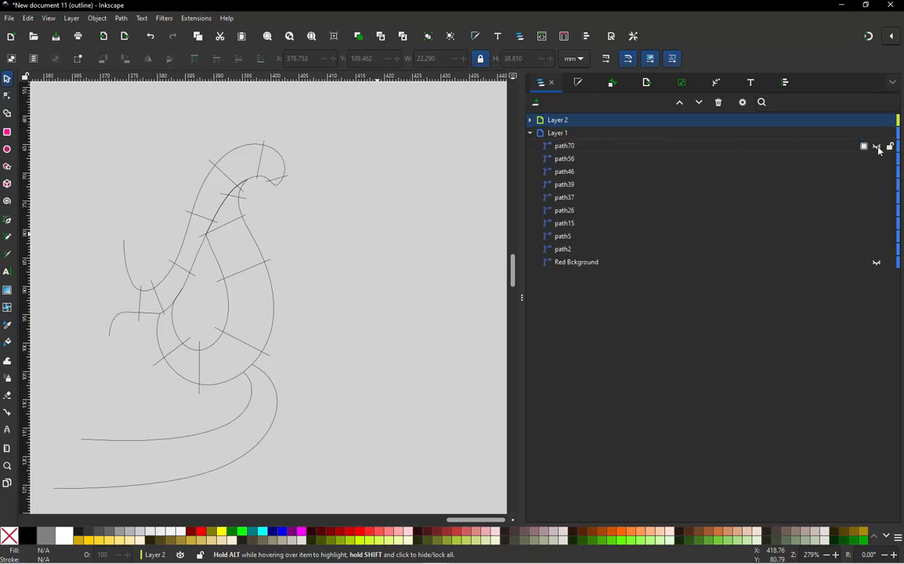
click(531, 120)
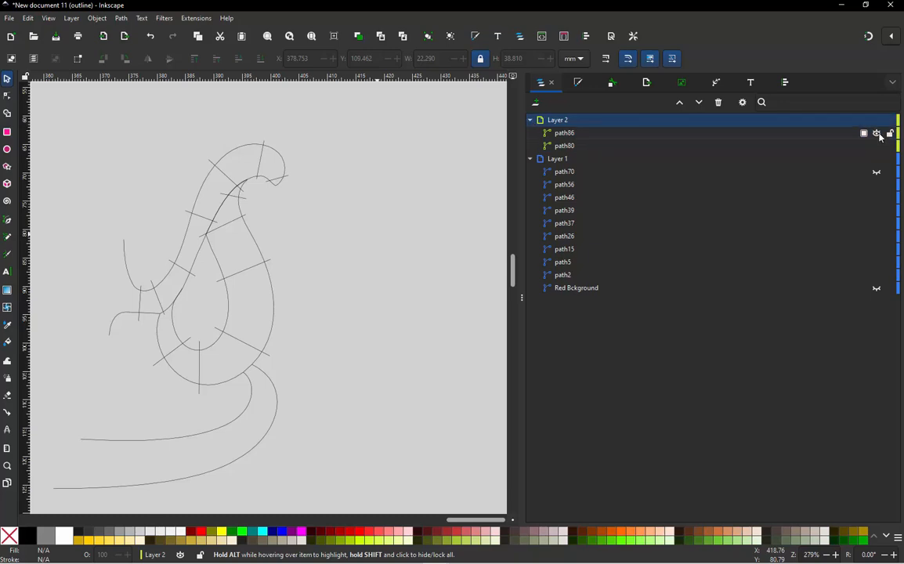
click(878, 134)
scroll(400, 243, down, 2)
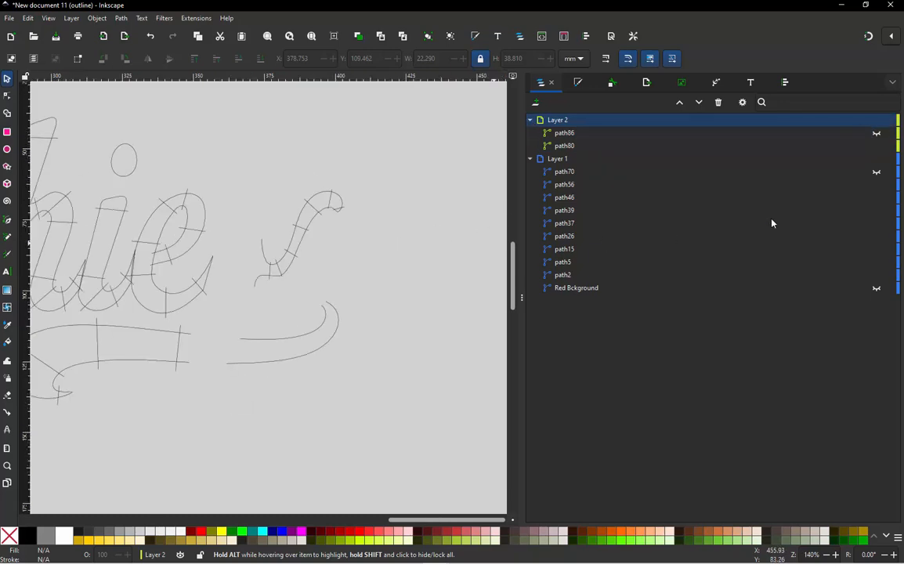
click(878, 134)
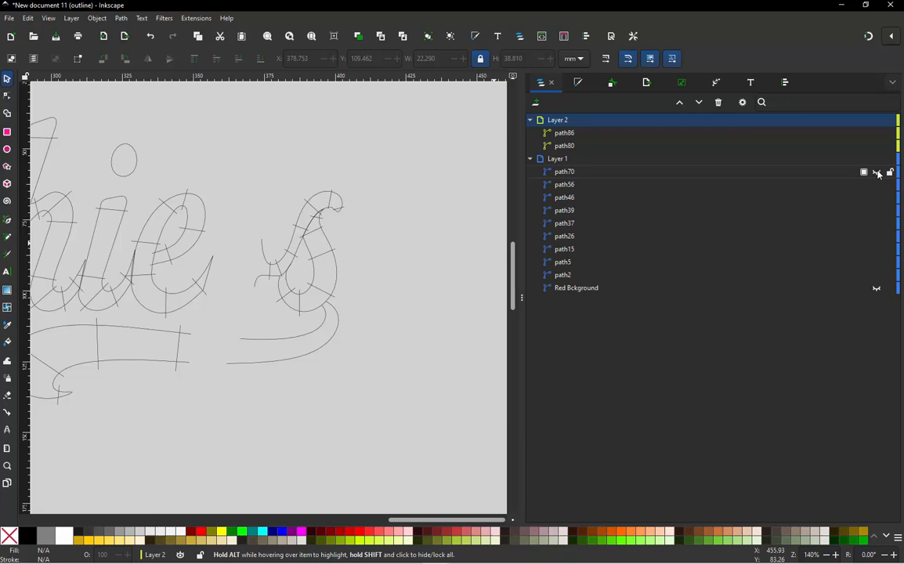
Unhide the f path and the Red Bckground shape, and switch the canvas from outline to normal display.
click(878, 173)
scroll(446, 264, down, 3)
scroll(418, 236, up, 2)
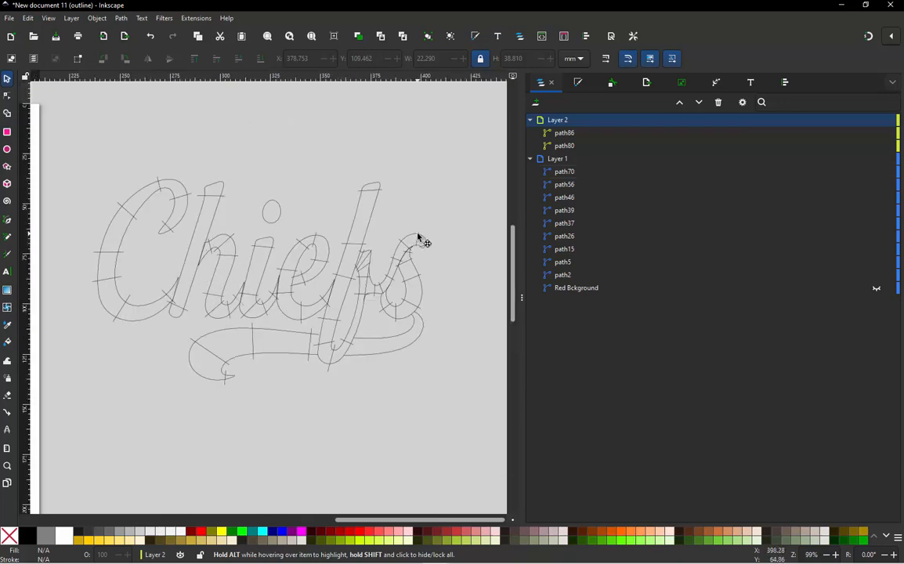
click(877, 288)
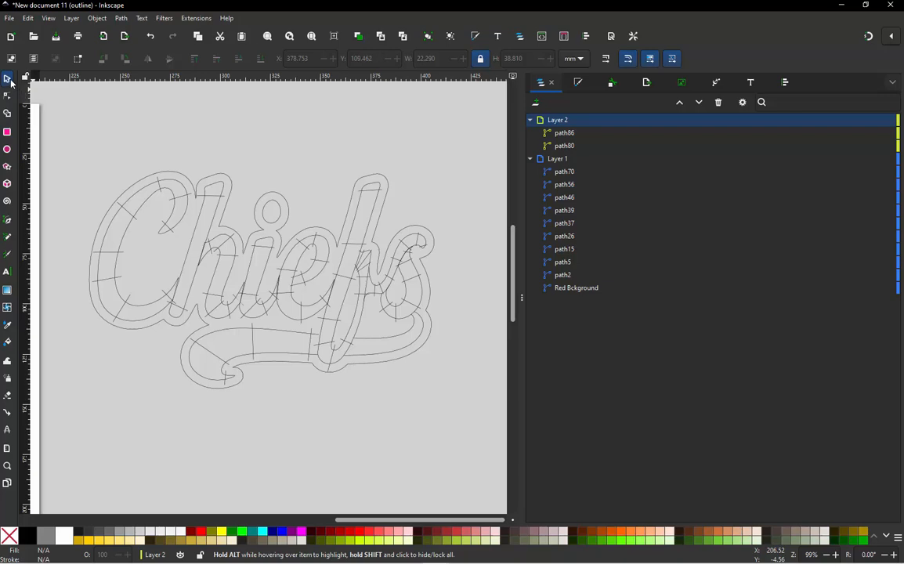
key(ctrl+KP_5)
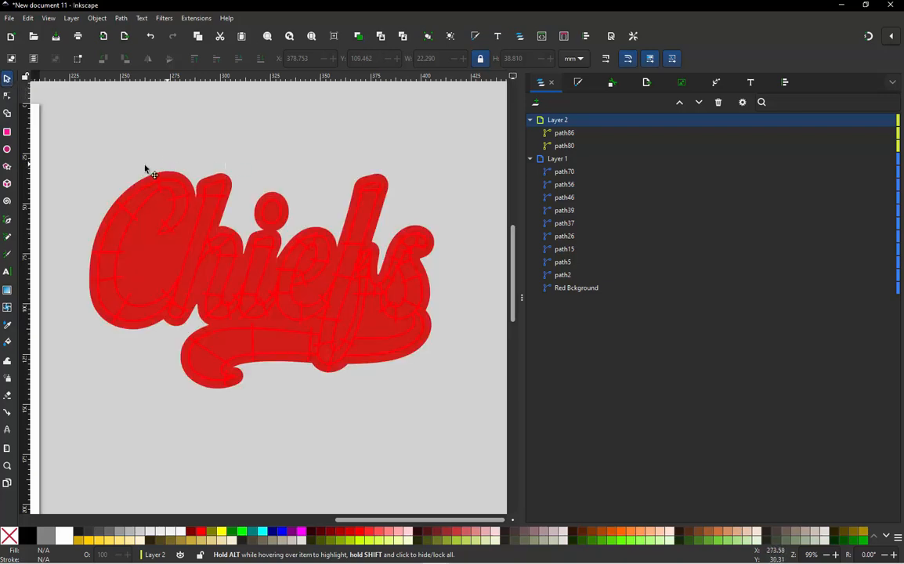
Set the stroke of all lettering and swash paths from path86 through path2 to yellow and clear the selection.
click(577, 135)
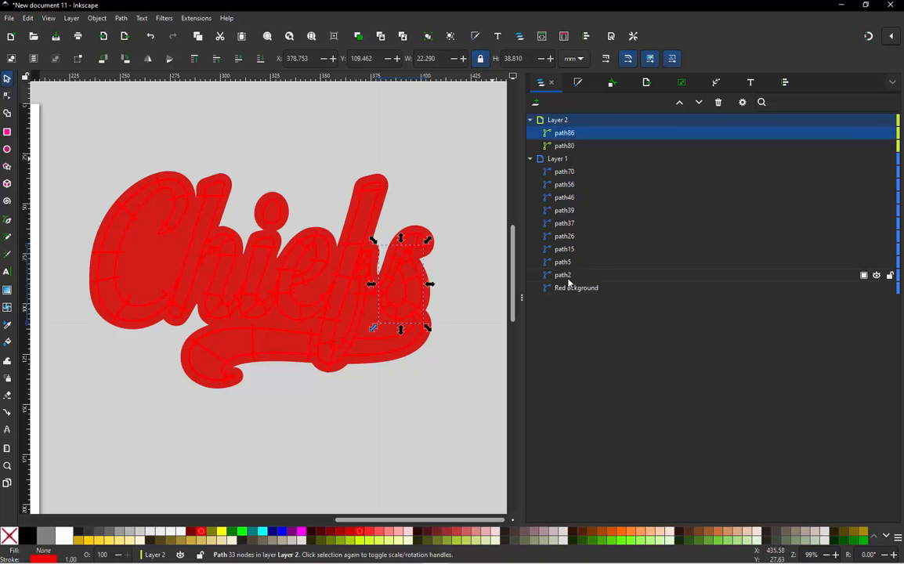
shift+click(563, 275)
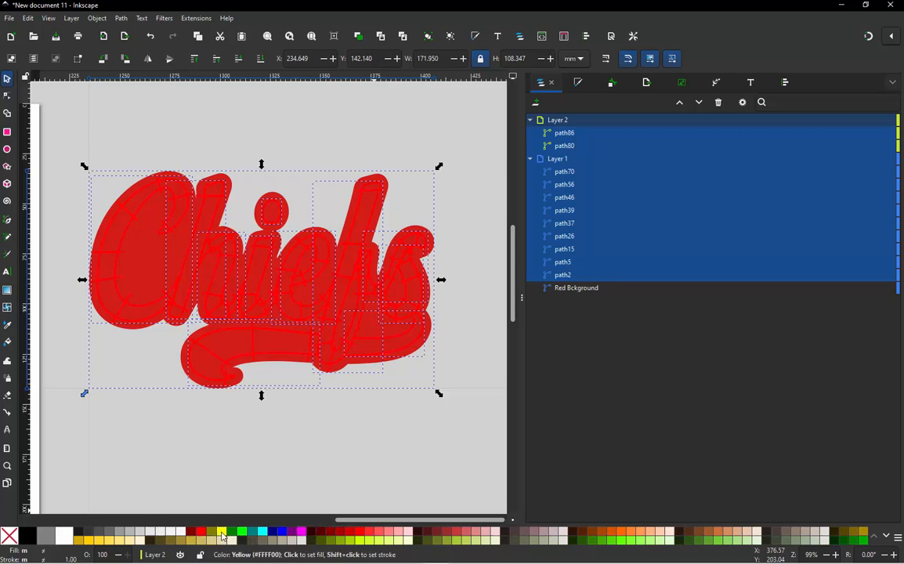
shift+click(223, 537)
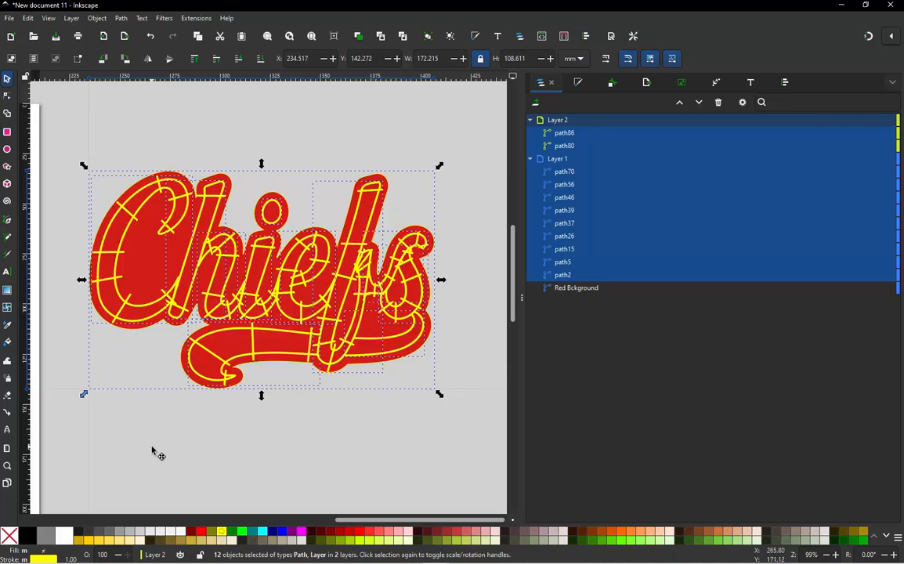
key(Escape)
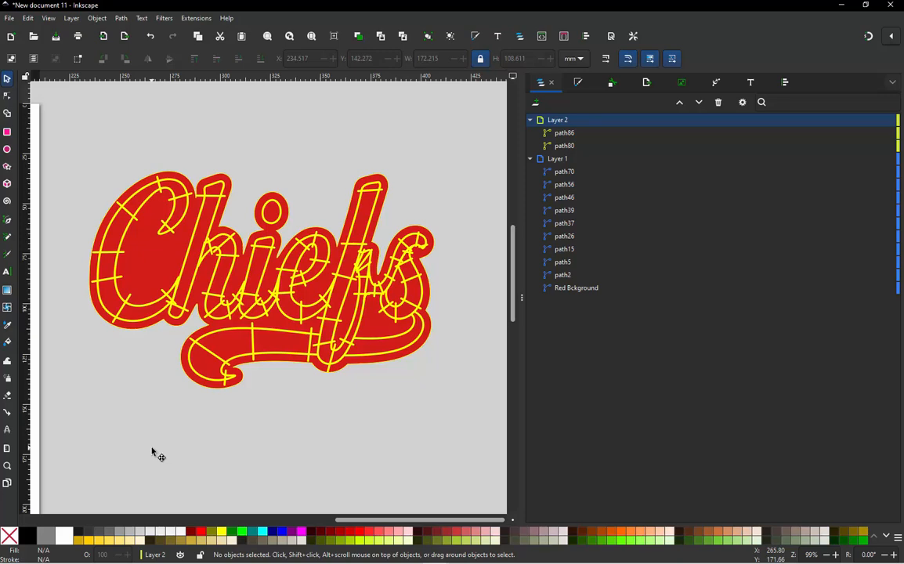
Move both paths of the letter s from Layer 2 into Layer 1, above the other lettering paths.
click(562, 134)
shift+click(571, 145)
drag(571, 146, 580, 178)
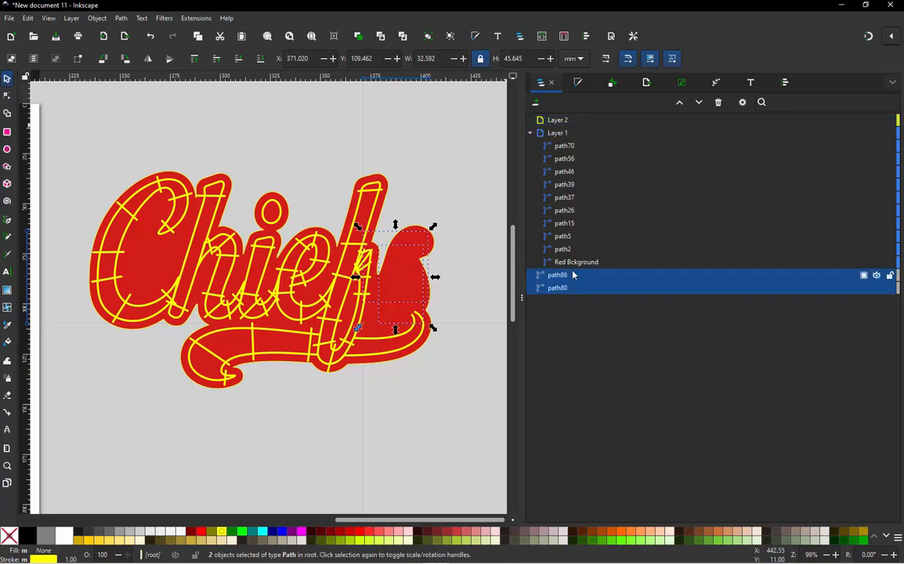
drag(564, 286, 580, 146)
click(265, 188)
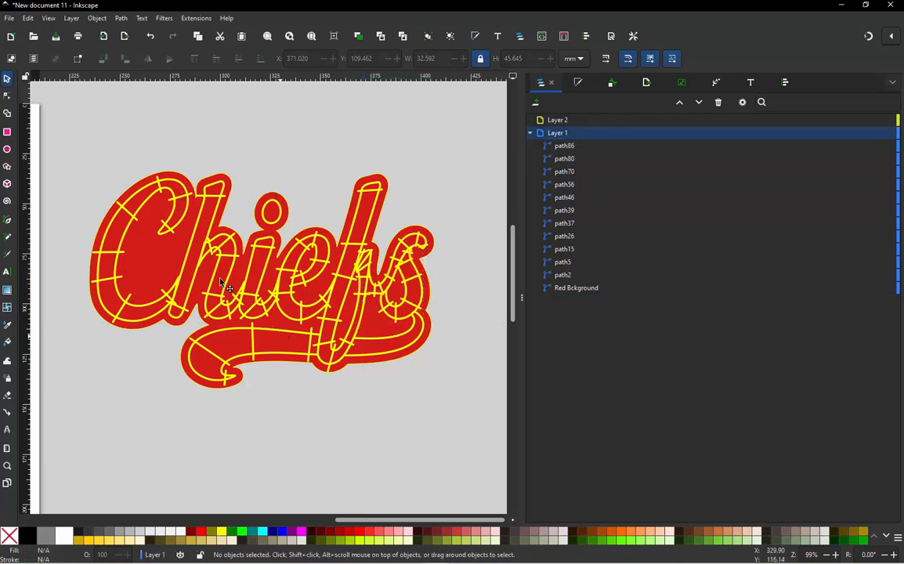
Select the satin paths of the C, both parts of the h, and the dot and stem of the i together.
click(181, 226)
scroll(182, 225, up, 2)
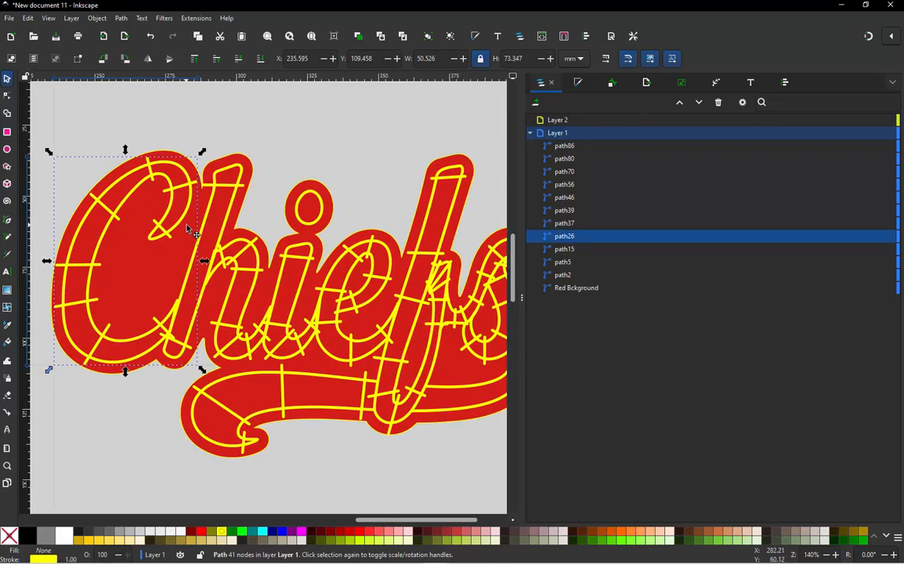
key(shift)
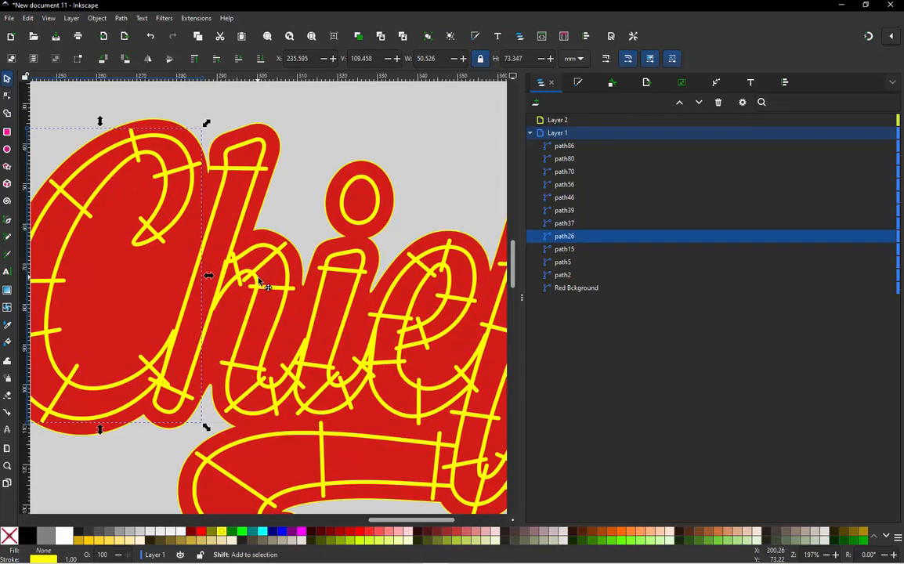
shift+click(249, 321)
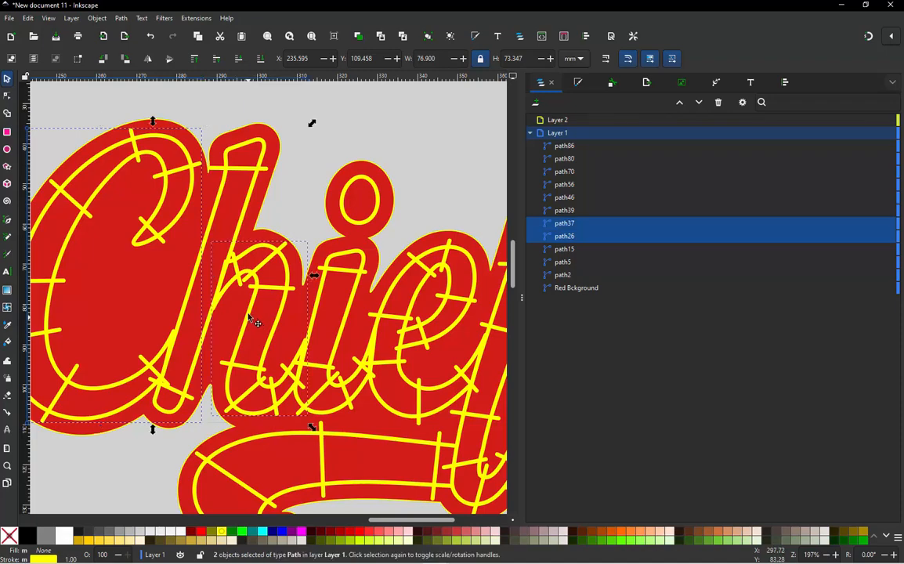
shift+click(246, 223)
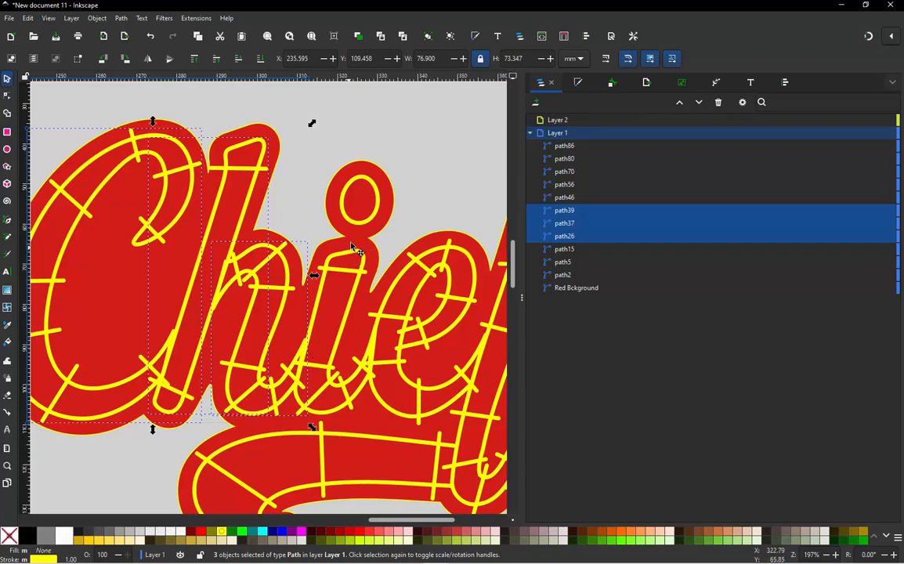
key(shift)
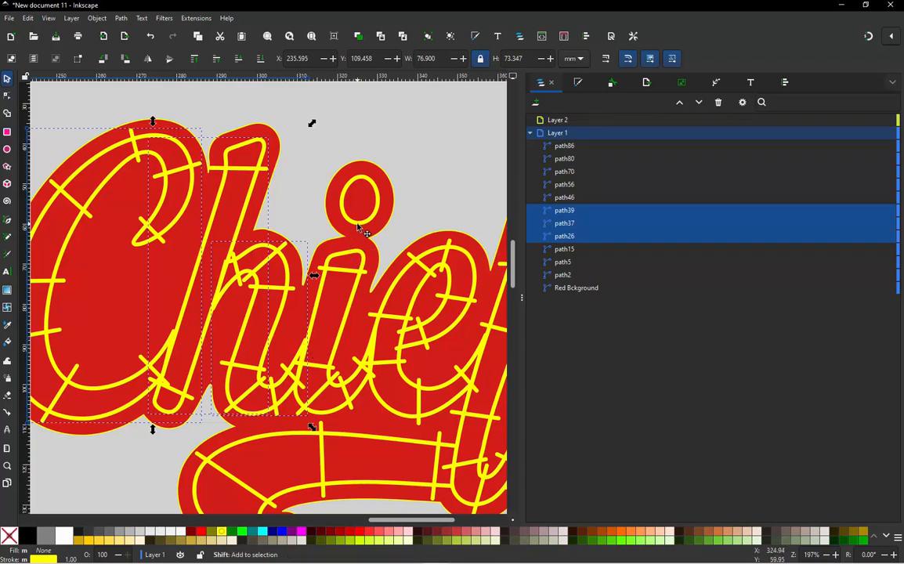
shift+click(358, 228)
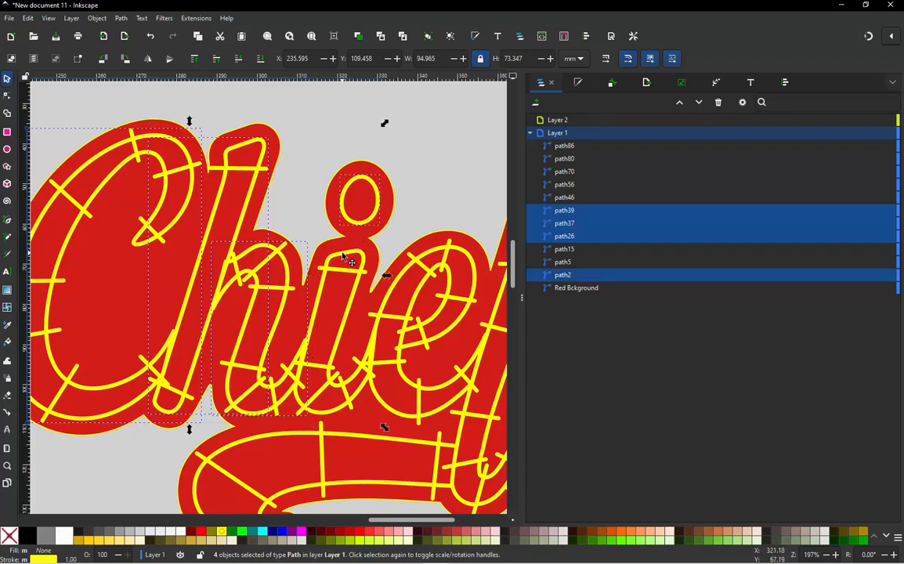
shift+click(342, 257)
Add the satin paths of the i stem, the e and the f to the selection, in reading order.
scroll(228, 259, down, 1)
scroll(405, 311, up, 1)
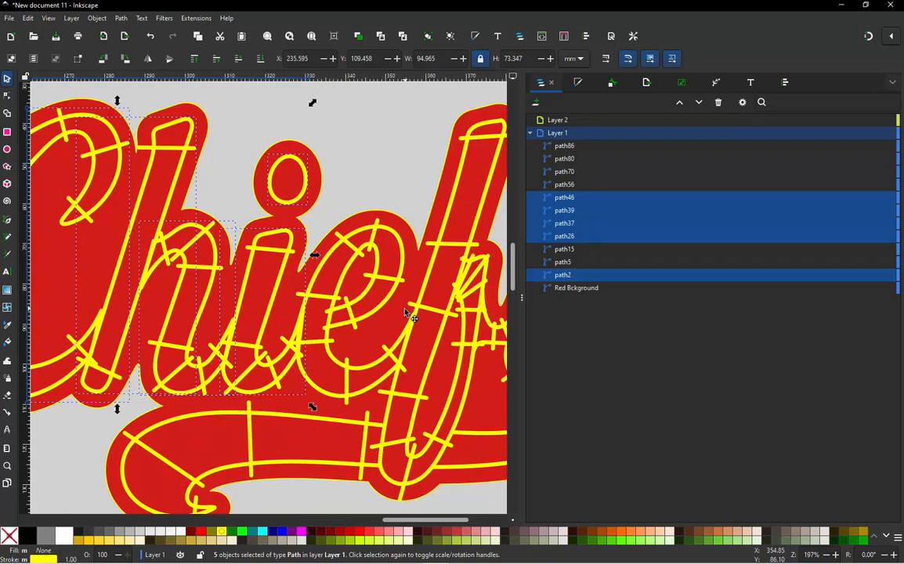
key(shift)
shift+click(245, 288)
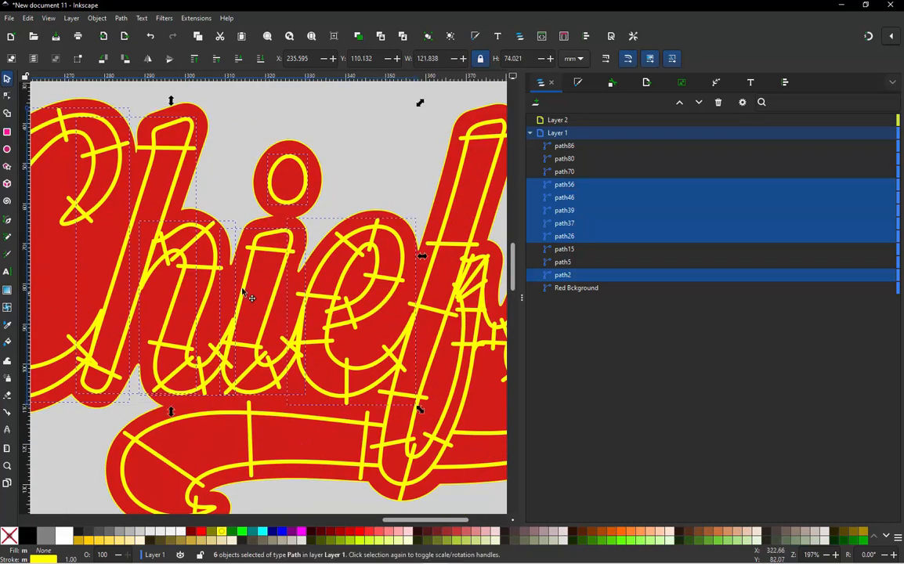
scroll(272, 299, down, 1)
scroll(415, 312, up, 1)
key(shift)
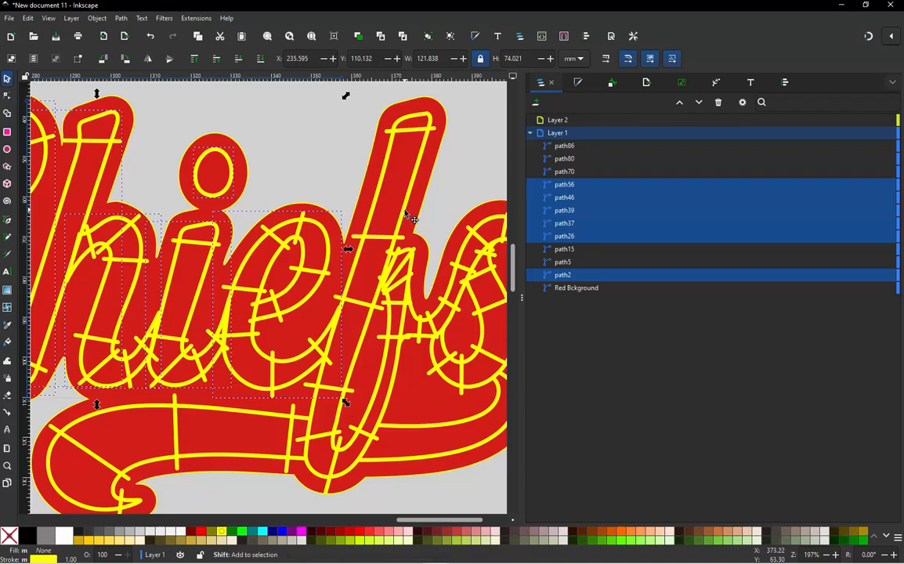
shift+click(405, 217)
scroll(356, 266, down, 1)
scroll(438, 273, up, 2)
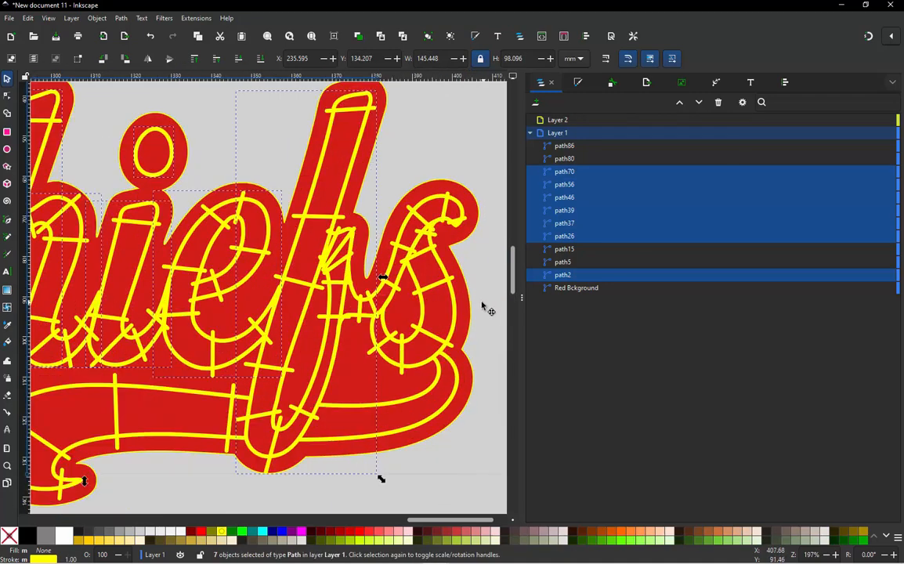
Extend the selection with the s body, the s upper stroke, the swash part beyond the f, and the long swash before the f.
key(shift)
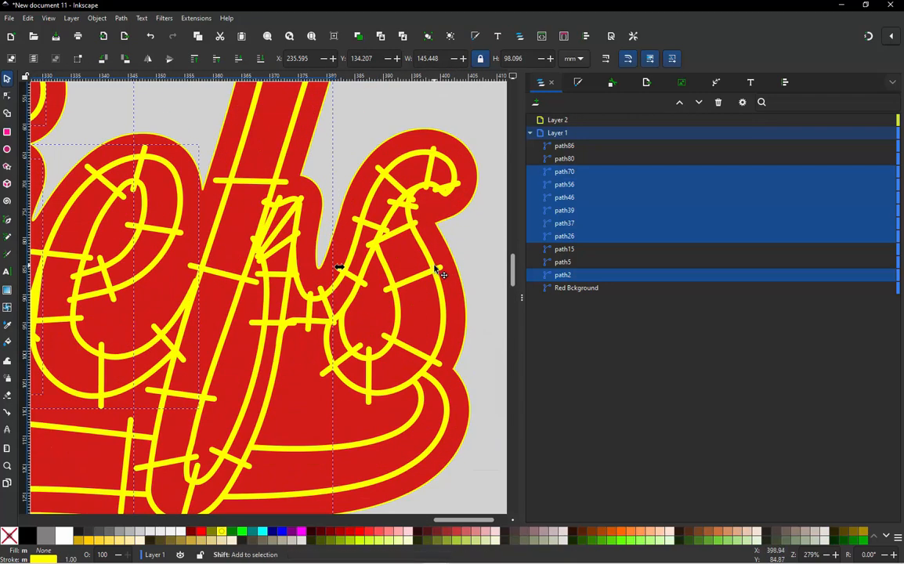
shift+click(439, 270)
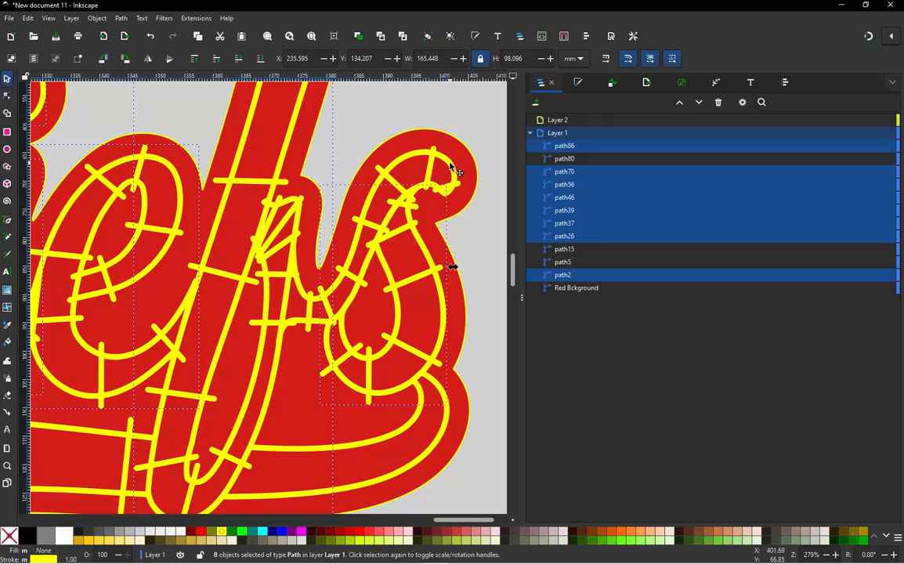
shift+click(452, 168)
scroll(454, 172, down, 2)
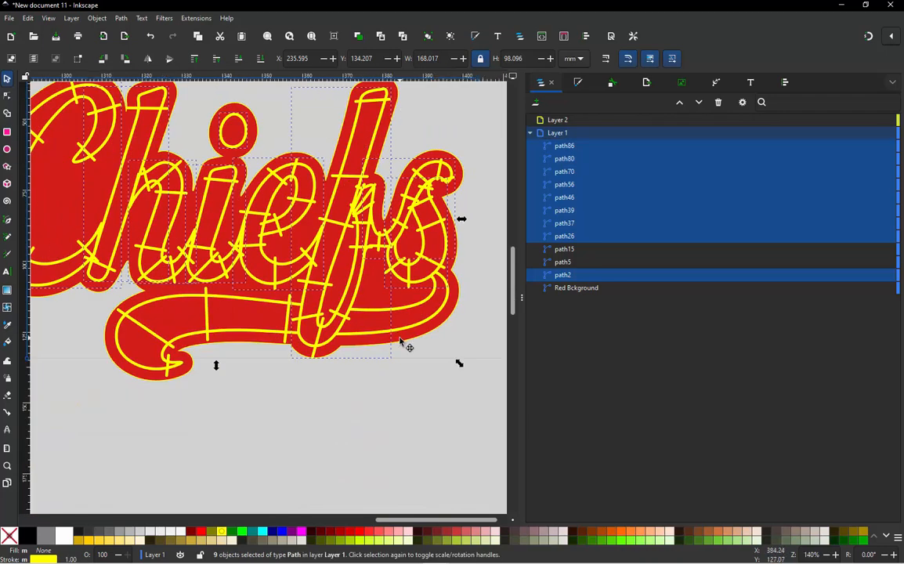
scroll(392, 321, up, 1)
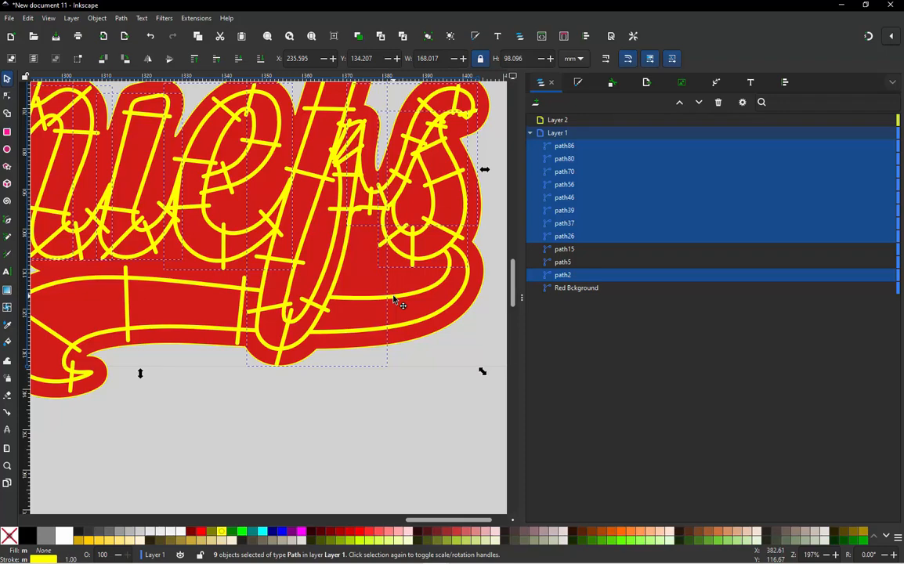
key(shift)
shift+click(394, 299)
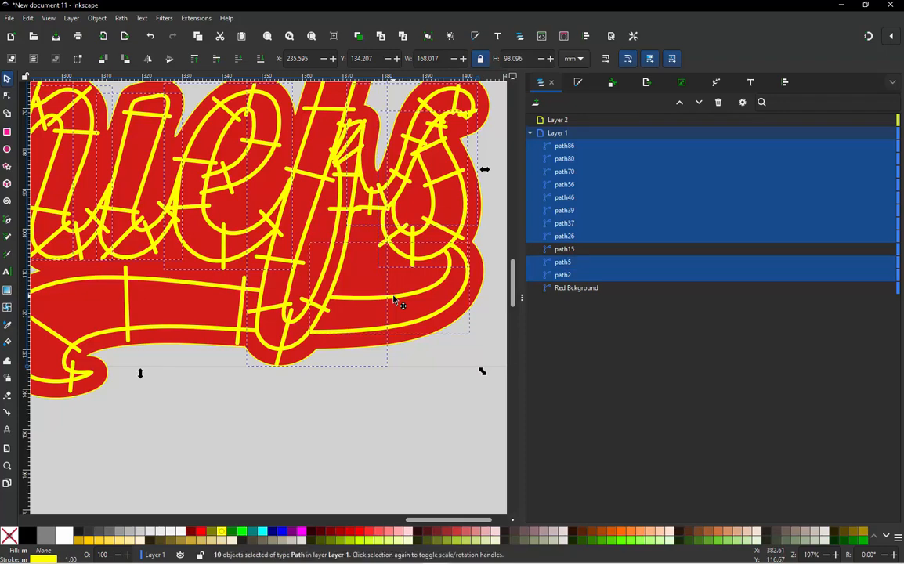
shift+click(217, 289)
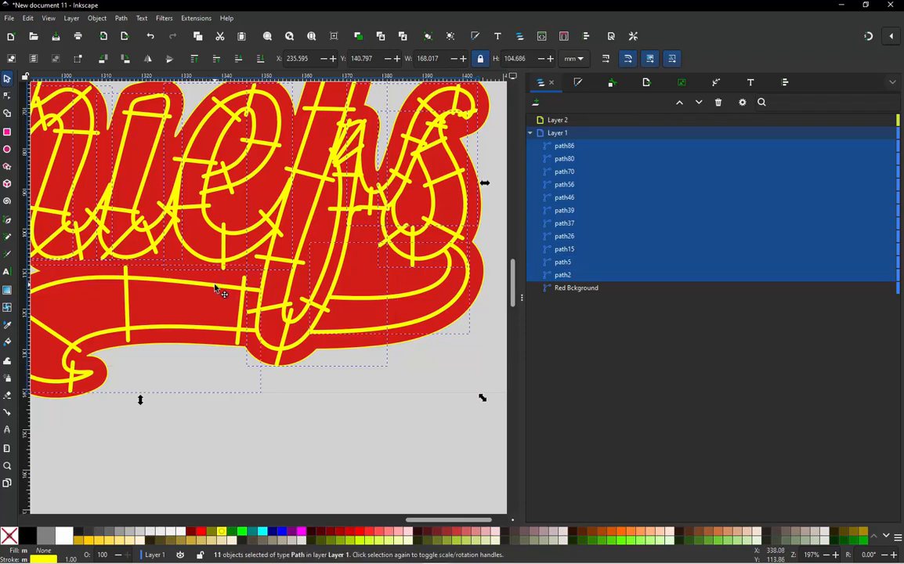
Restack the selected lettering and swash paths in their selection order with the Ink/Stitch extension, and clear the selection.
click(196, 18)
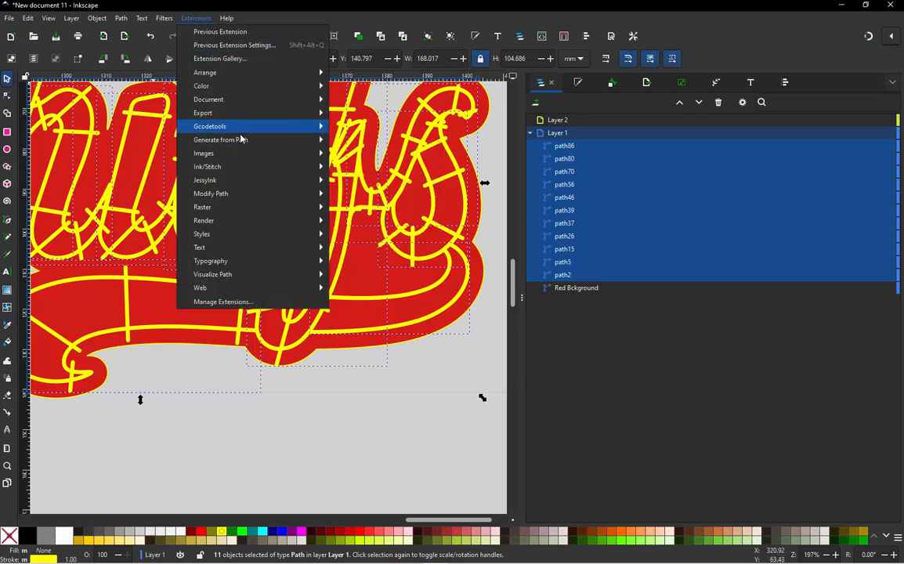
mouse_move(244, 167)
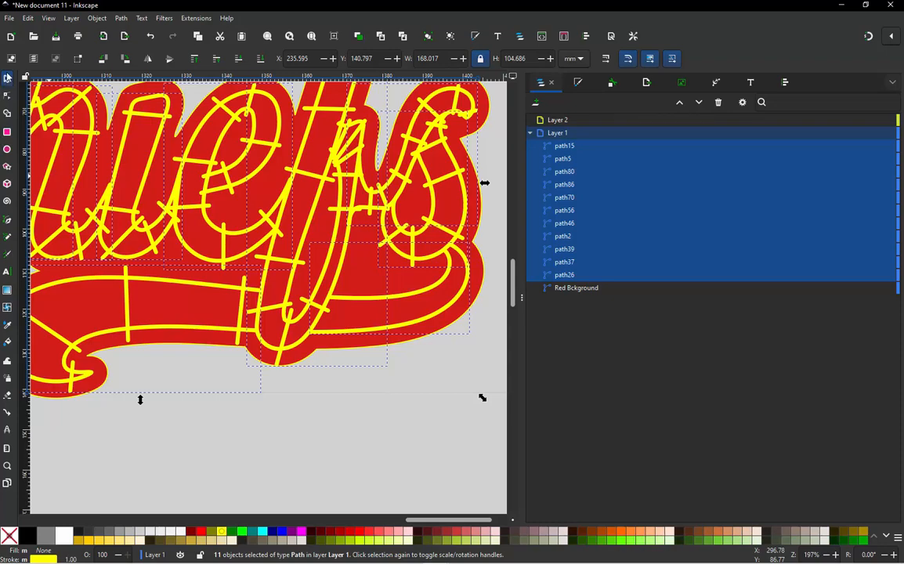
click(347, 410)
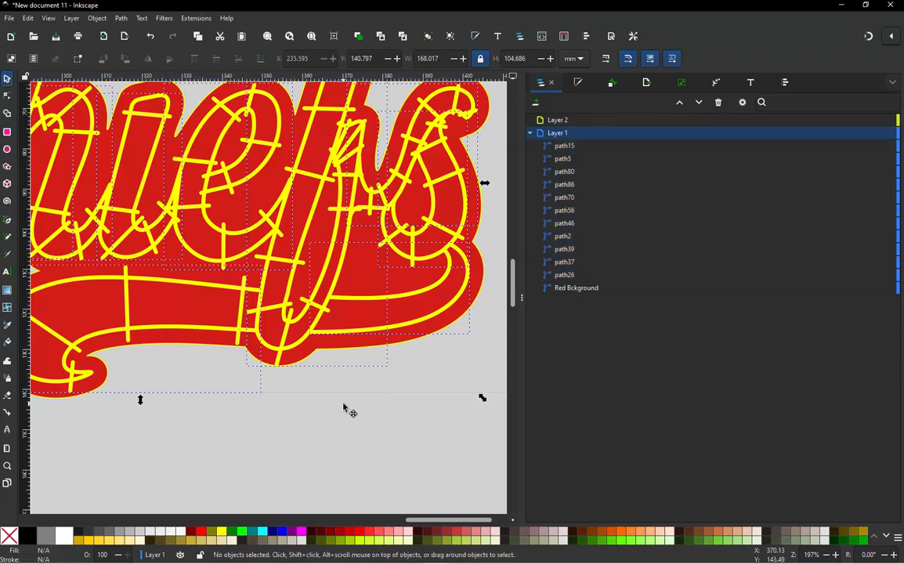
Switch the canvas to outline display and examine where the swash meets the lower loop of the f.
scroll(350, 410, down, 2)
scroll(314, 412, up, 2)
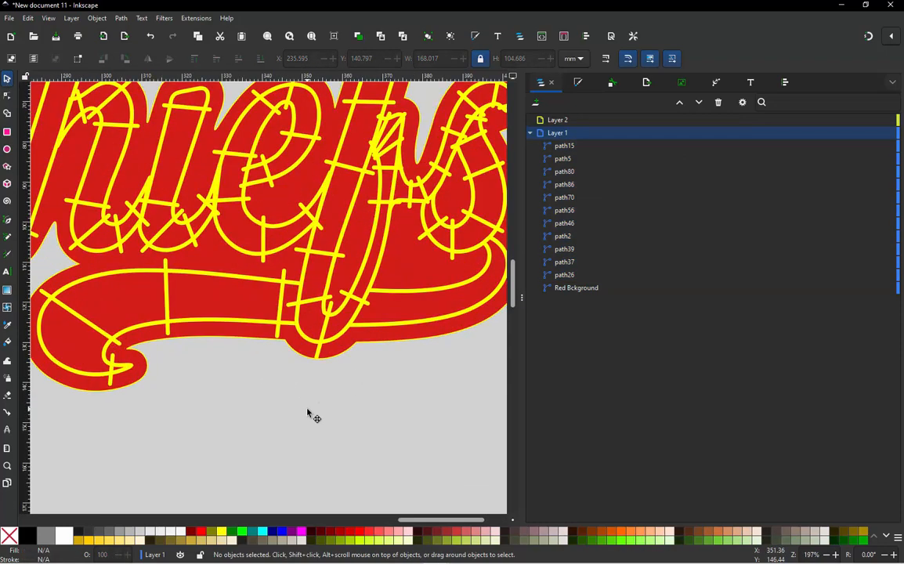
scroll(307, 414, up, 1)
scroll(374, 250, up, 1)
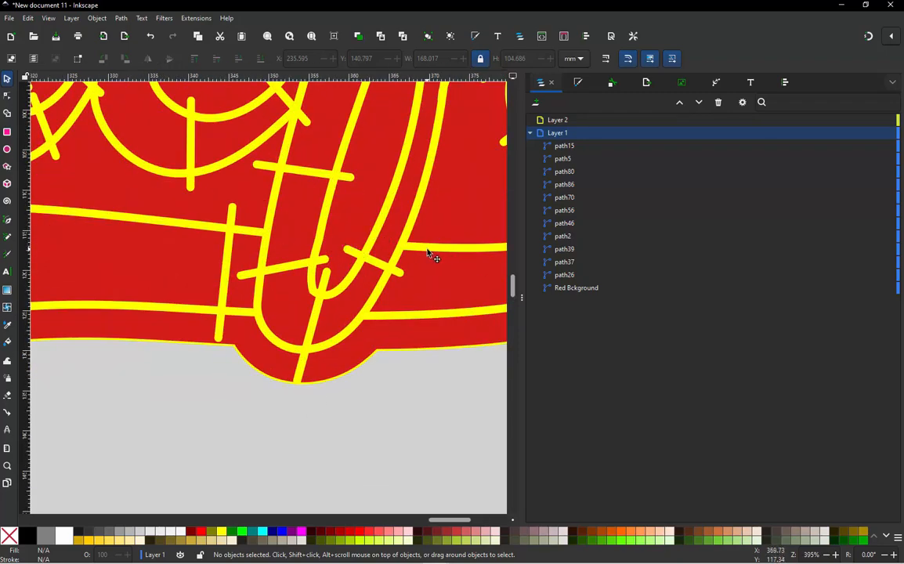
key(ctrl+KP_5)
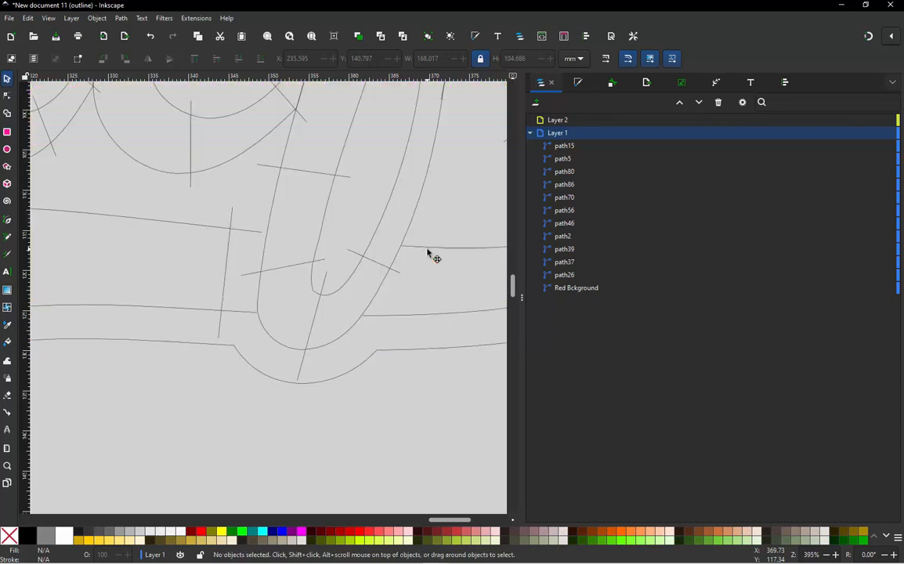
scroll(262, 317, down, 2)
scroll(287, 298, up, 2)
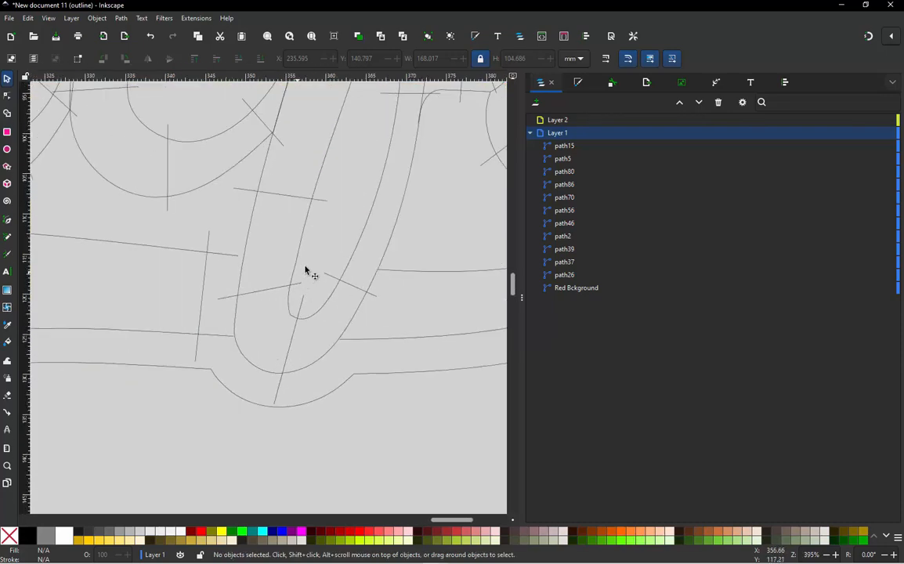
scroll(294, 340, down, 3)
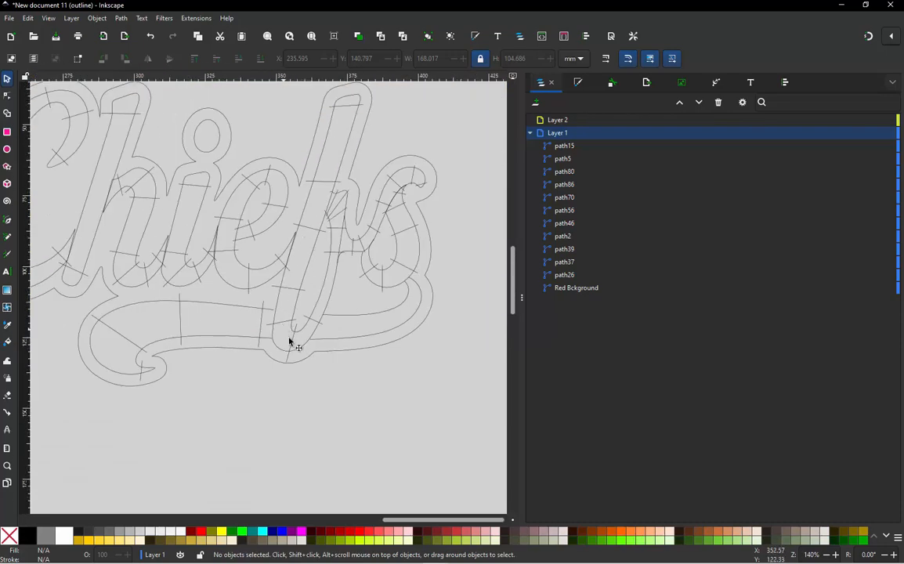
scroll(340, 300, up, 4)
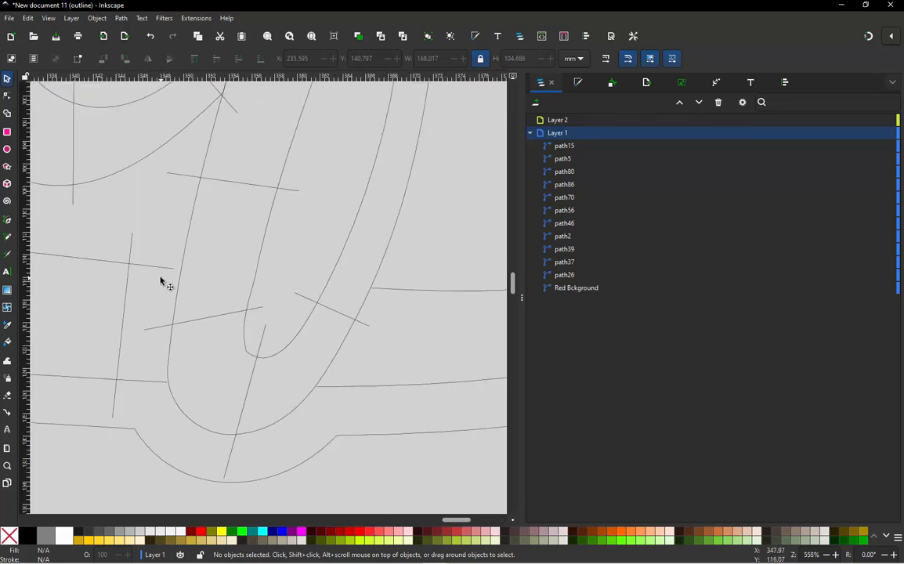
scroll(318, 282, down, 4)
scroll(277, 270, up, 4)
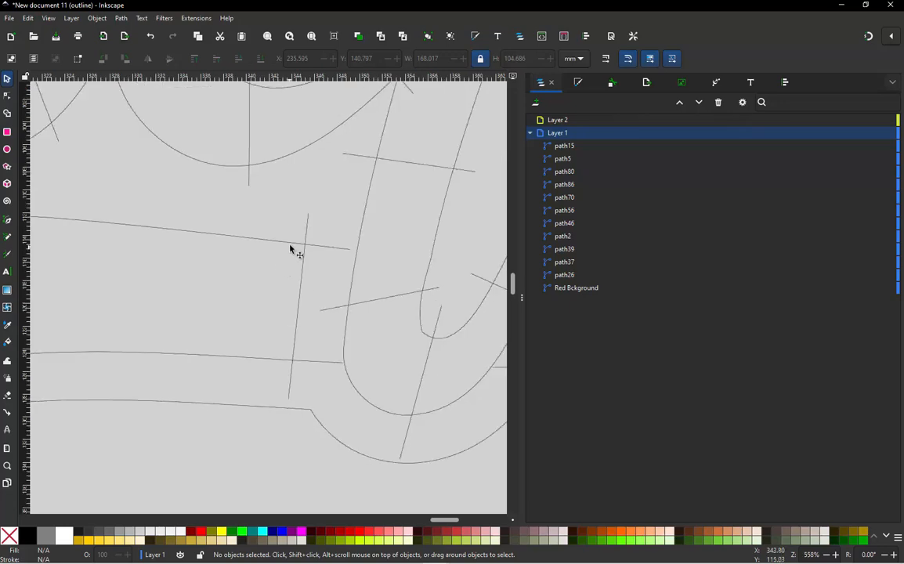
Turn on snapping, move the upper end node of the long swash onto the f's outline, and hide the node handles.
double_click(292, 247)
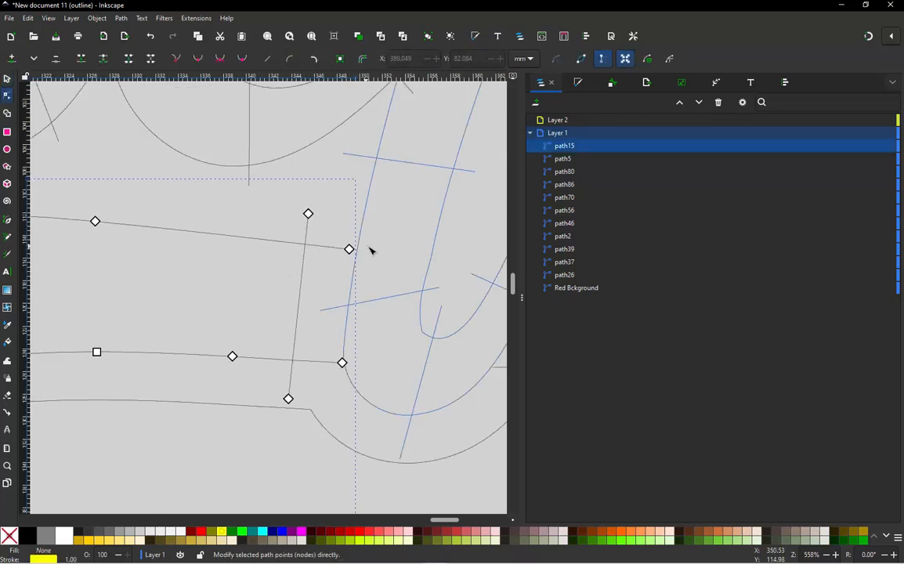
drag(351, 249, 358, 250)
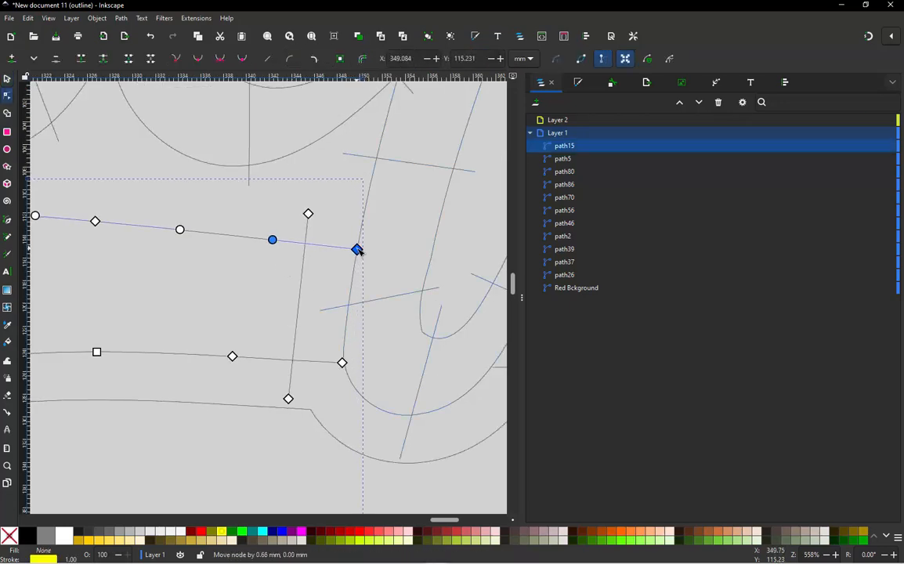
click(870, 38)
mouse_move(356, 249)
mouse_down()
mouse_move(340, 248)
mouse_move(362, 249)
mouse_up()
click(602, 60)
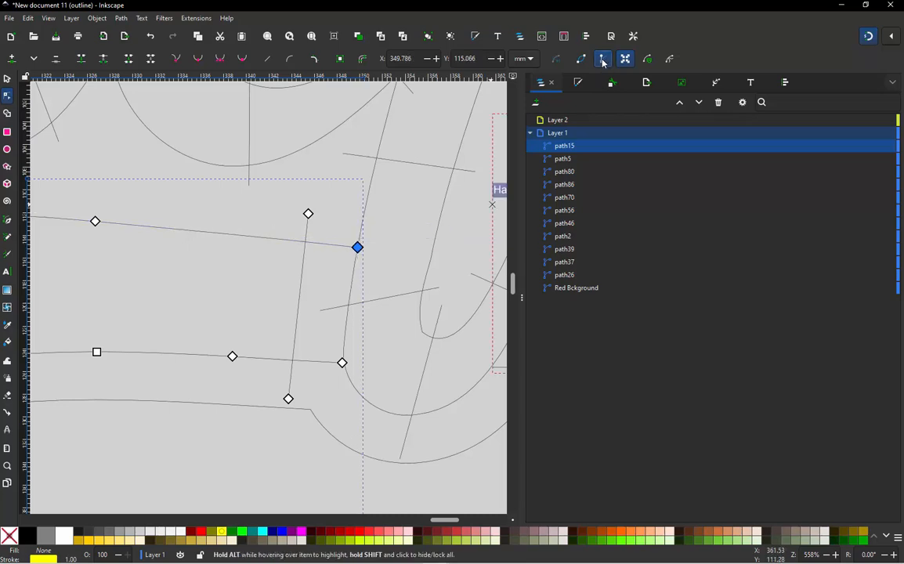
ctrl+scroll(230, 296, down, 3)
click(268, 404)
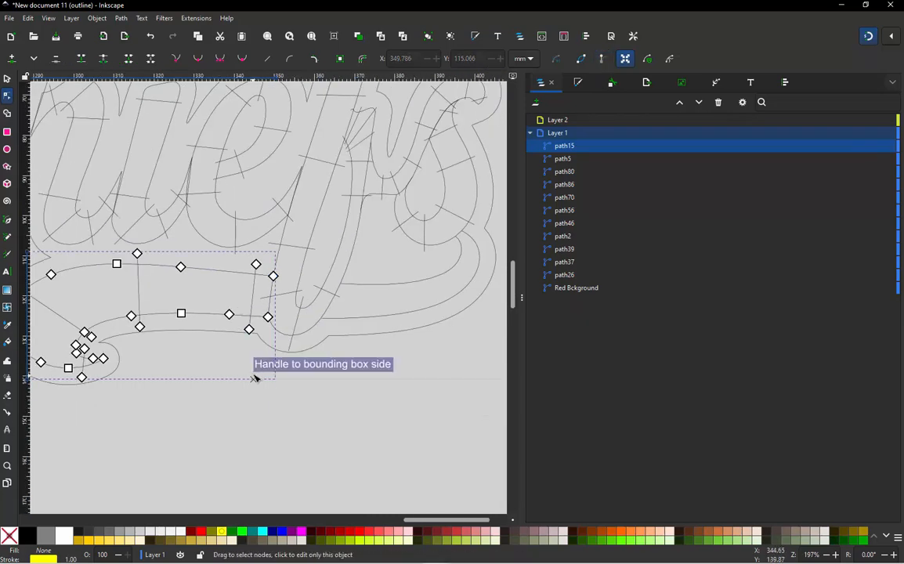
click(268, 318)
click(249, 389)
ctrl+scroll(278, 320, up, 2)
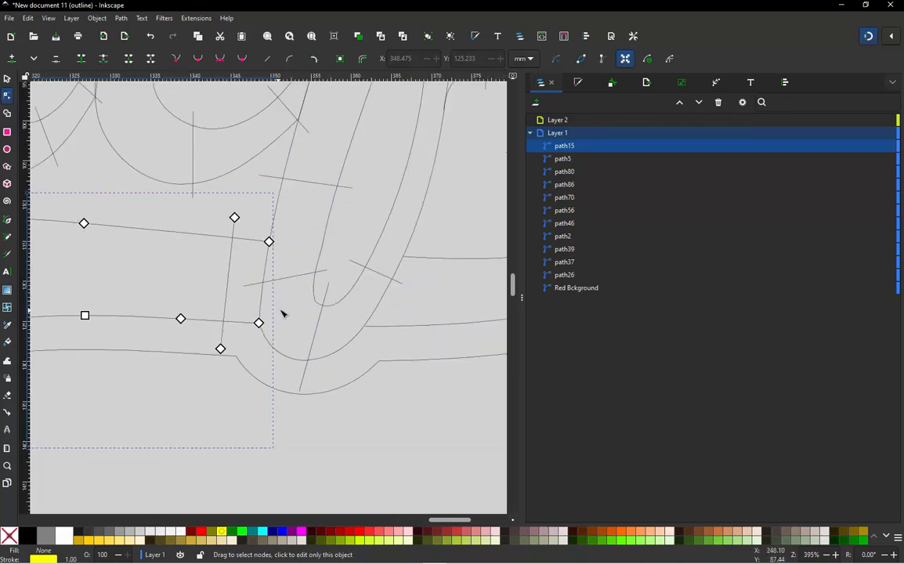
Draw a straight line about 17 mm long across the f joining the upper ends of both swash parts, and open its nodes for editing.
click(7, 79)
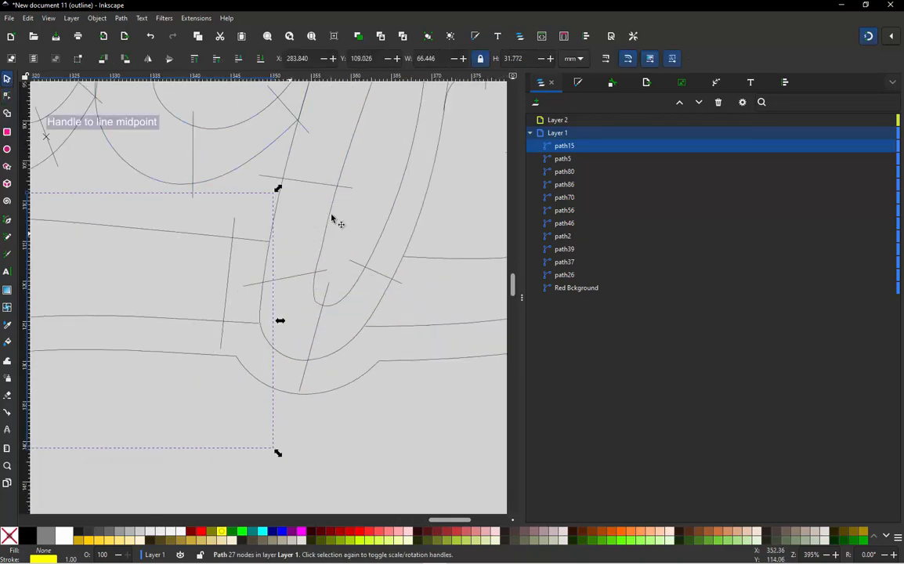
click(350, 230)
ctrl+scroll(357, 243, up, 2)
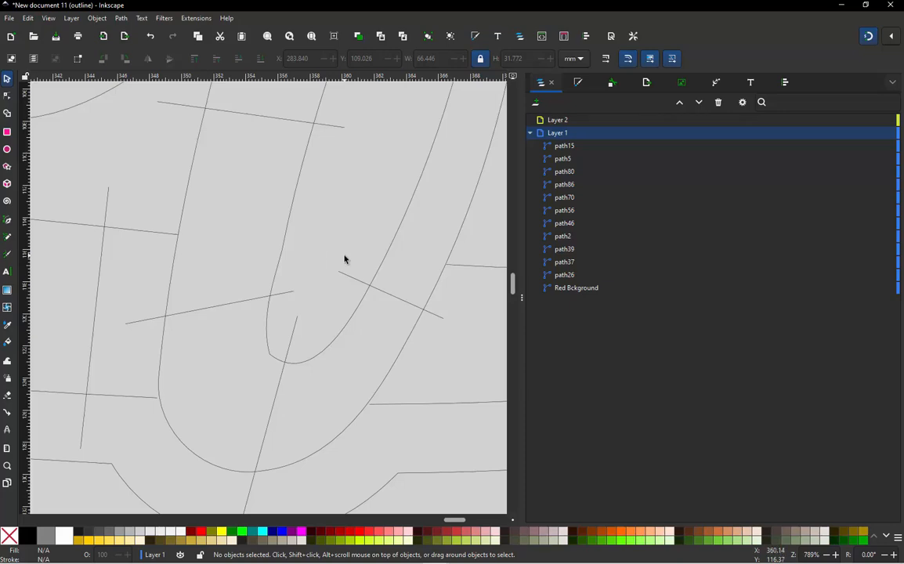
key(b)
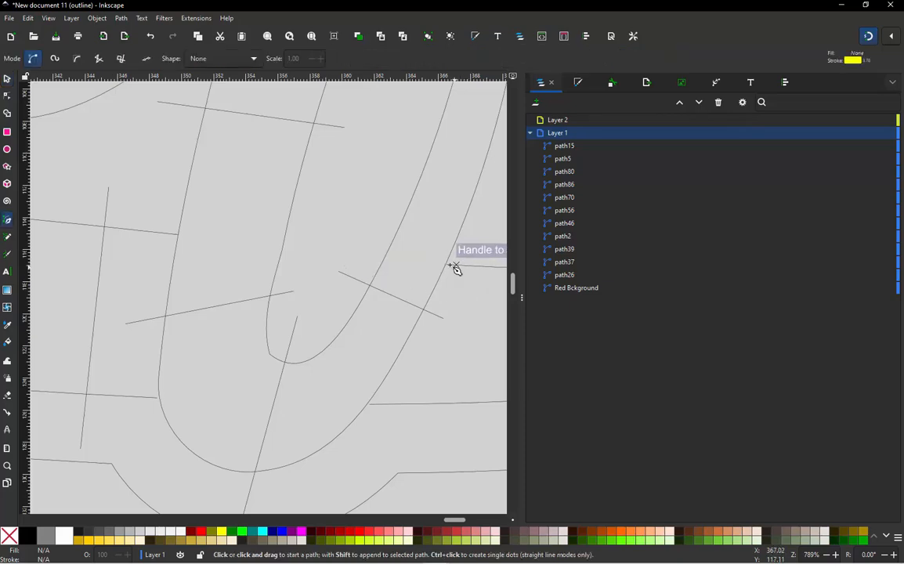
drag(447, 265, 179, 235)
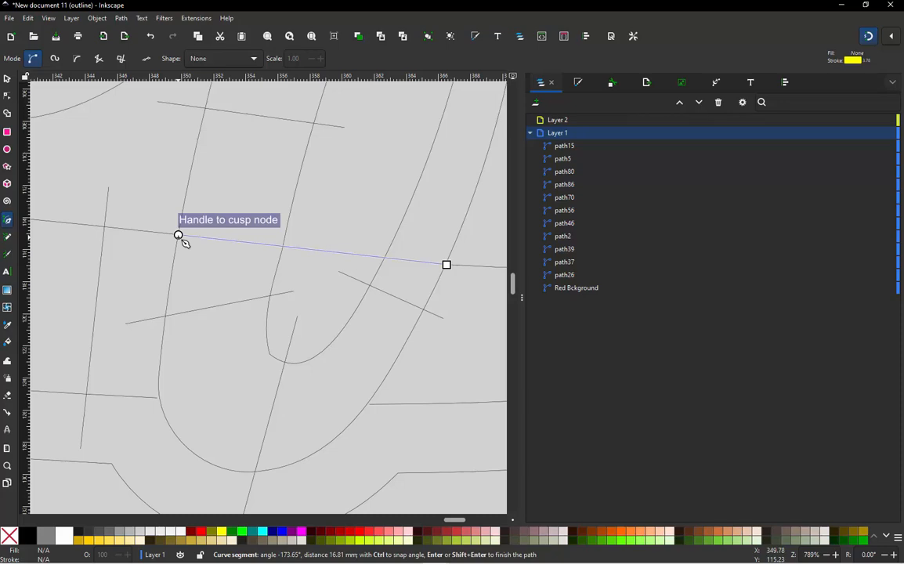
double_click(179, 236)
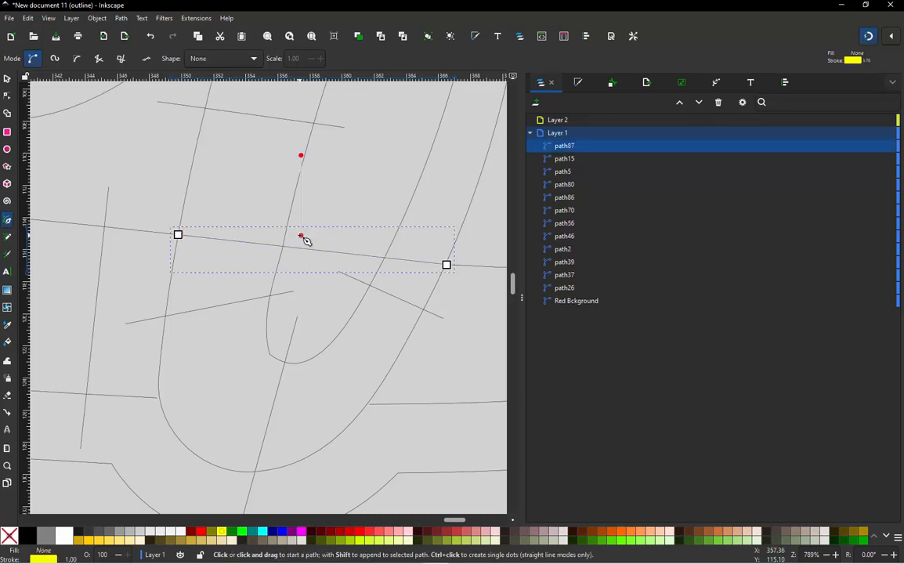
key(n)
click(447, 265)
drag(446, 265, 388, 261)
key(ctrl+z)
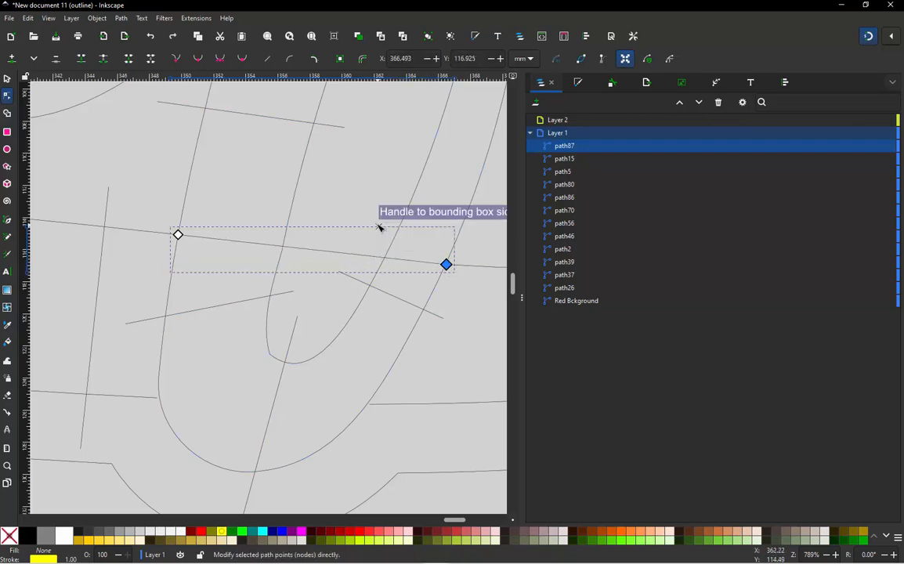
Add a node to the straight line where it crosses the right side of the f loop's inner outline.
click(376, 246)
scroll(379, 265, up, 2)
scroll(381, 269, up, 1)
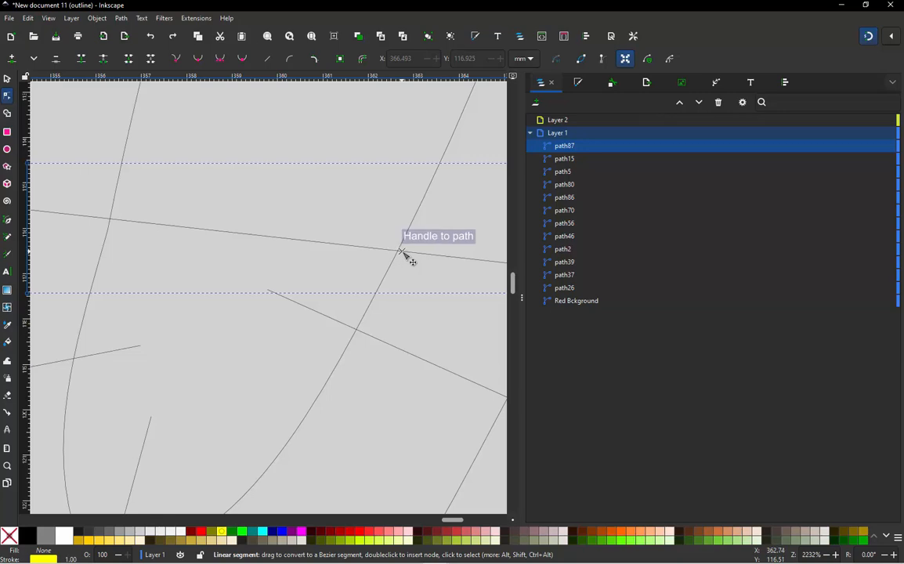
mouse_move(403, 254)
mouse_down()
mouse_move(409, 249)
mouse_move(403, 256)
mouse_up()
scroll(403, 256, down, 3)
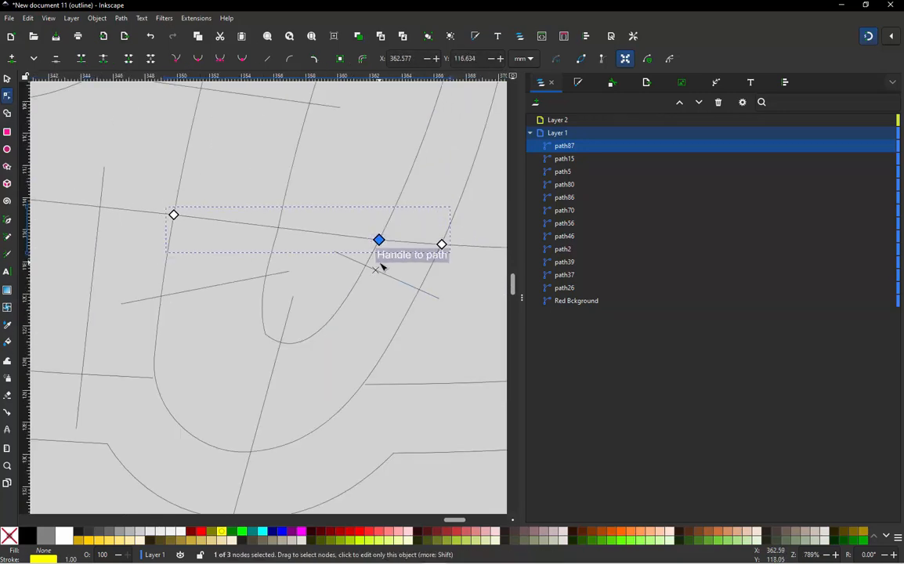
Add a second node to the line and place it exactly where the line crosses the left side of the f loop's inner outline.
click(282, 229)
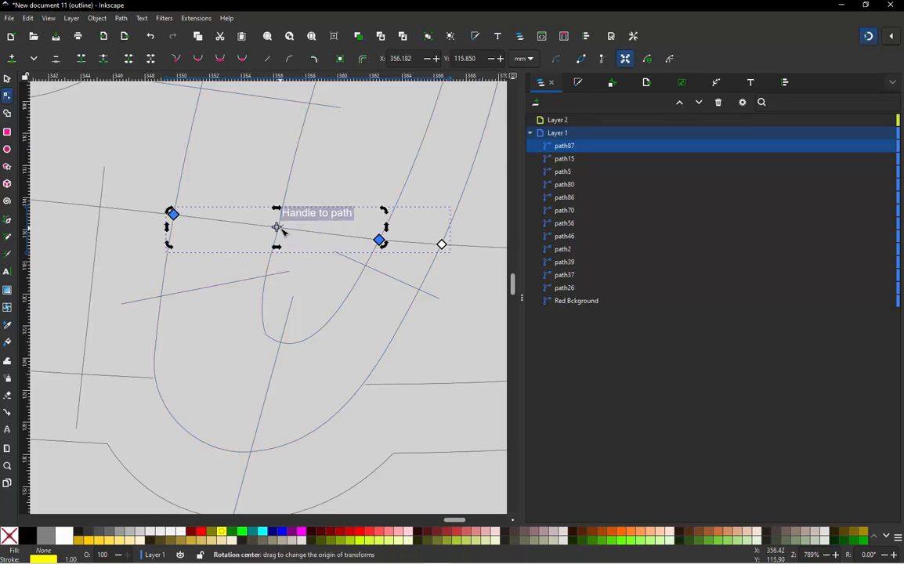
scroll(282, 229, up, 4)
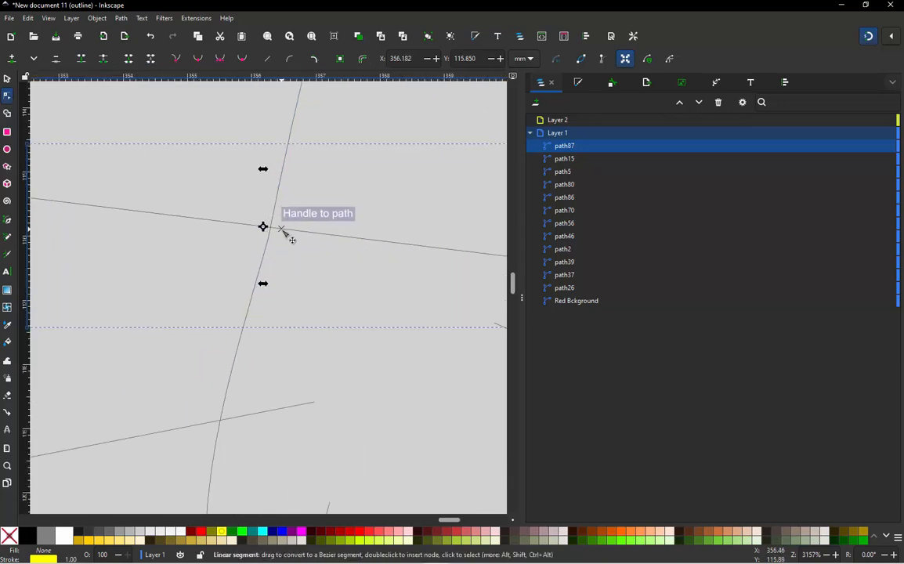
mouse_move(291, 239)
mouse_down()
mouse_move(274, 229)
mouse_move(275, 237)
mouse_up()
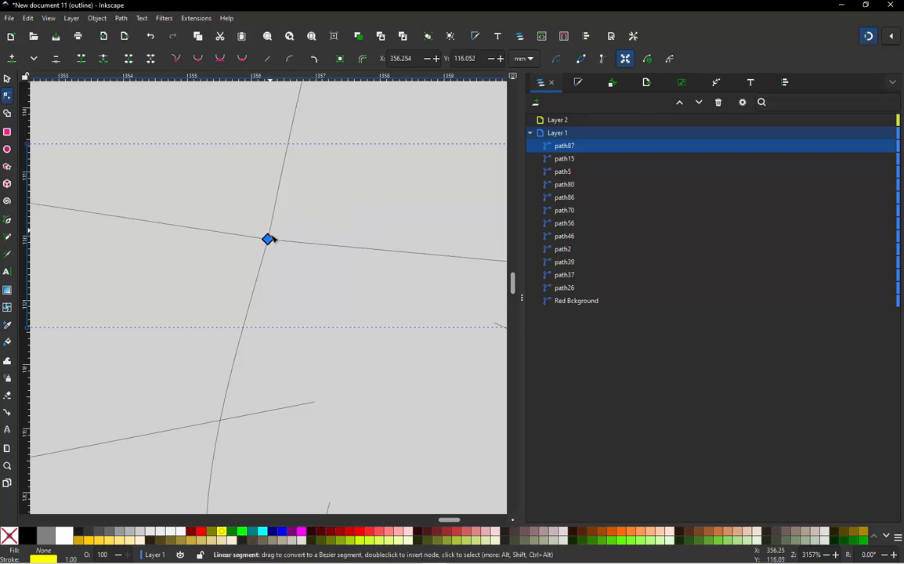
scroll(270, 234, up, 2)
click(285, 234)
scroll(287, 235, up, 2)
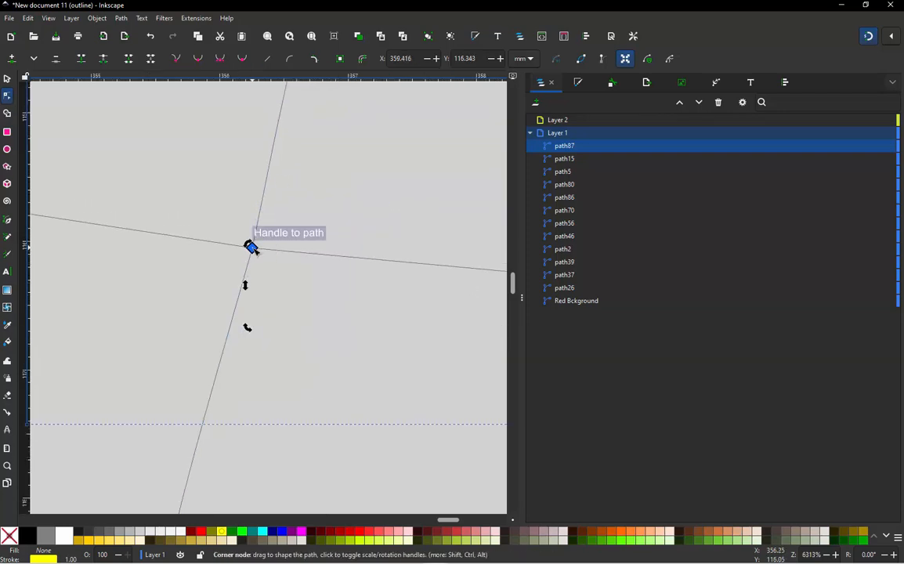
drag(252, 245, 258, 239)
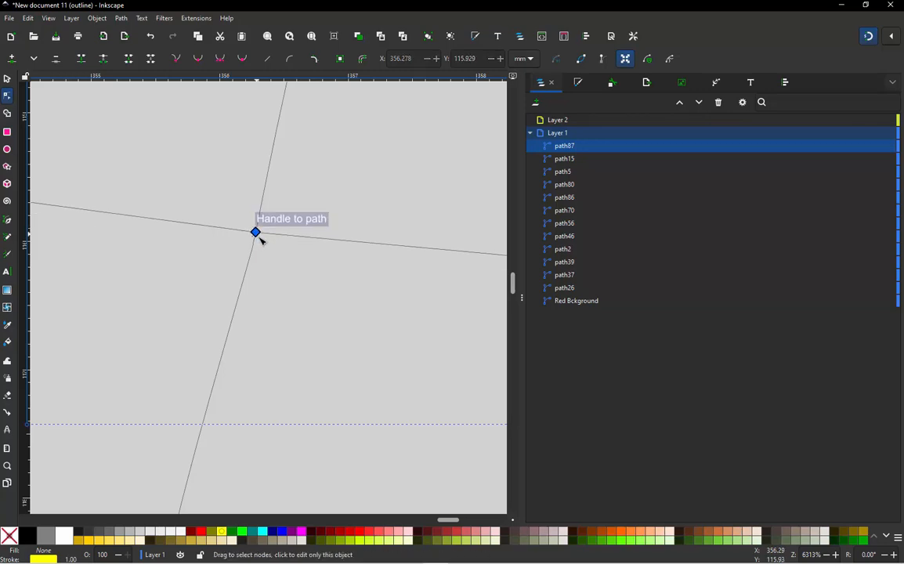
scroll(283, 255, down, 4)
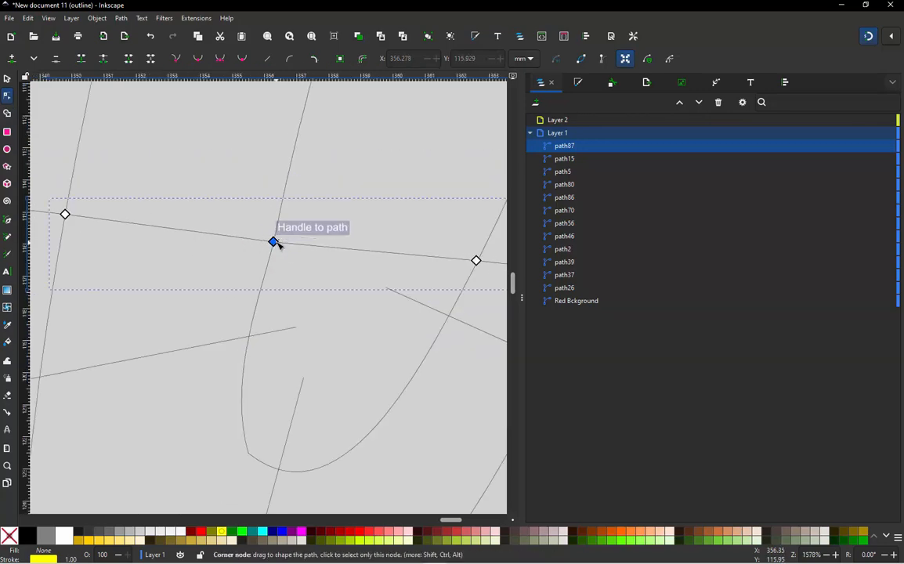
Delete both end nodes of the line so it spans only the opening inside the f's lower loop.
click(361, 233)
scroll(297, 240, down, 3)
scroll(328, 244, up, 1)
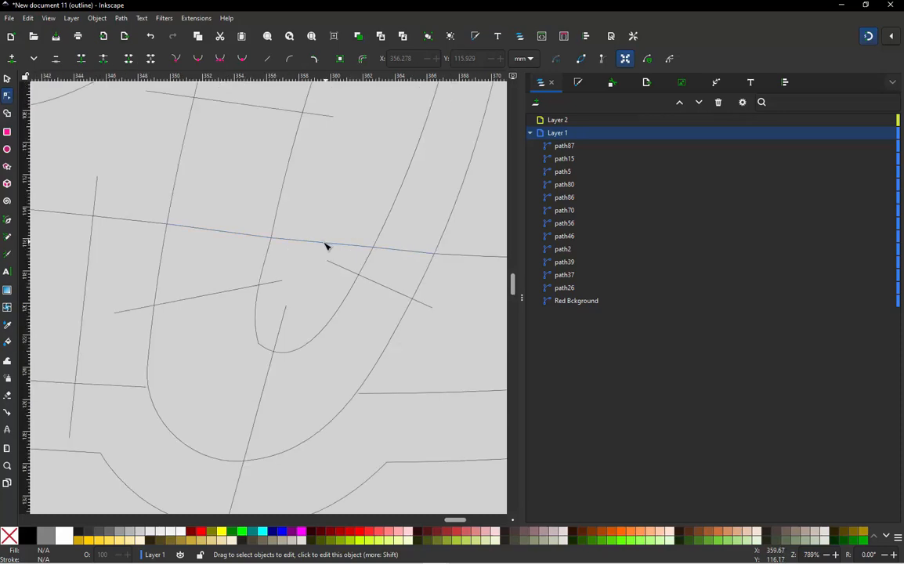
click(325, 248)
click(167, 224)
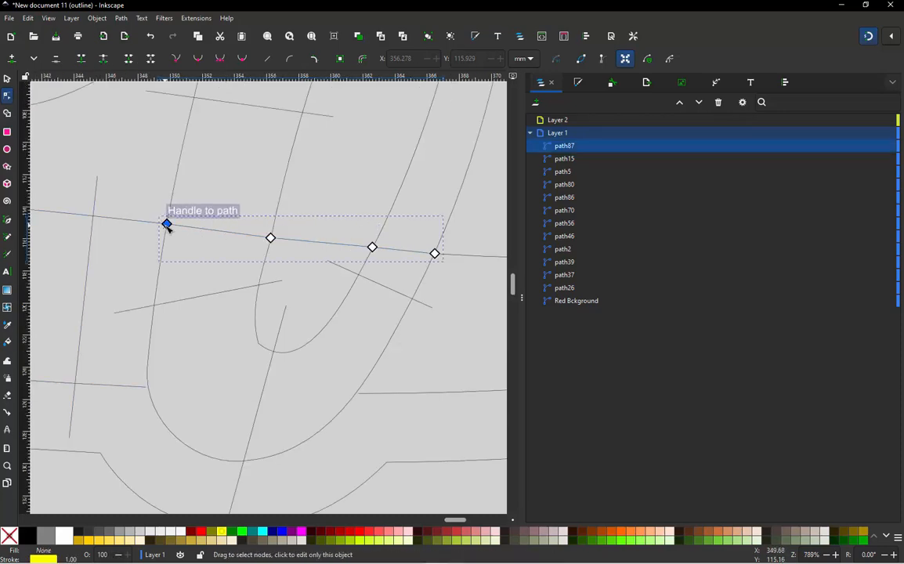
ctrl+alt+click(167, 225)
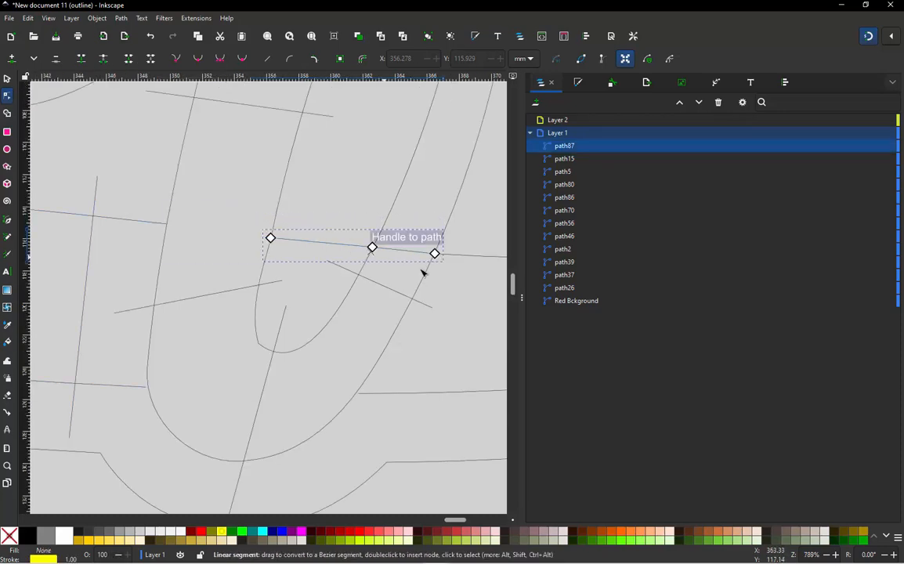
ctrl+alt+click(435, 253)
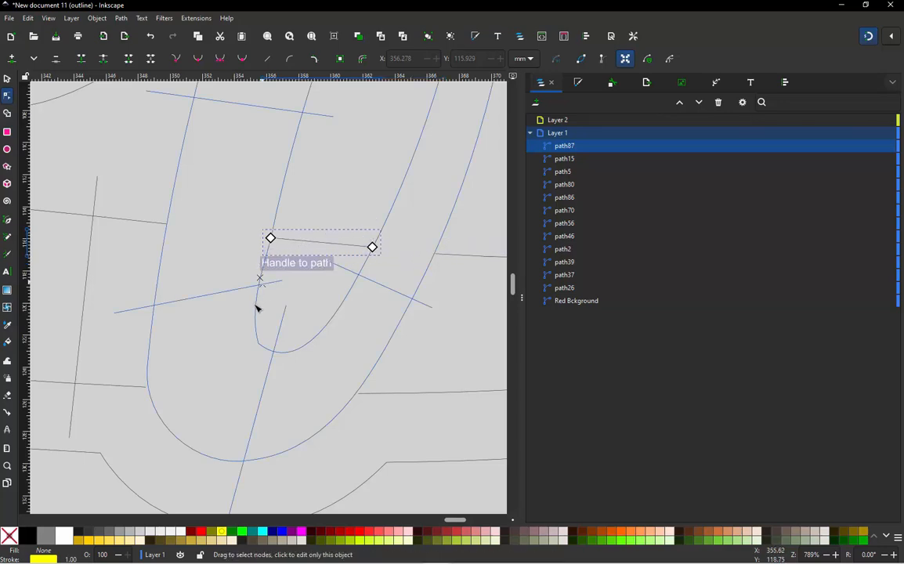
Continue the trimmed line into a closed triangle with its lower corner on the bottom of the f loop's inner outline.
scroll(329, 294, up, 1)
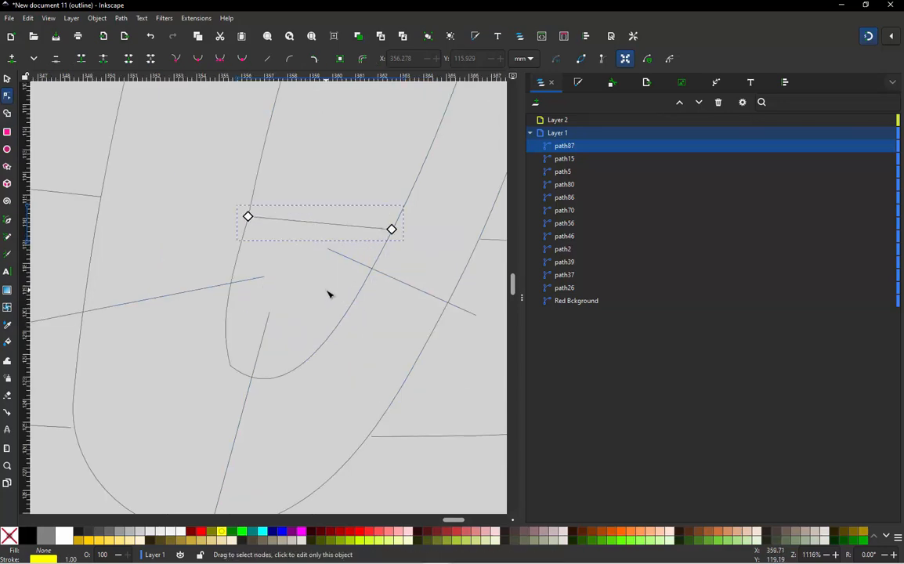
key(b)
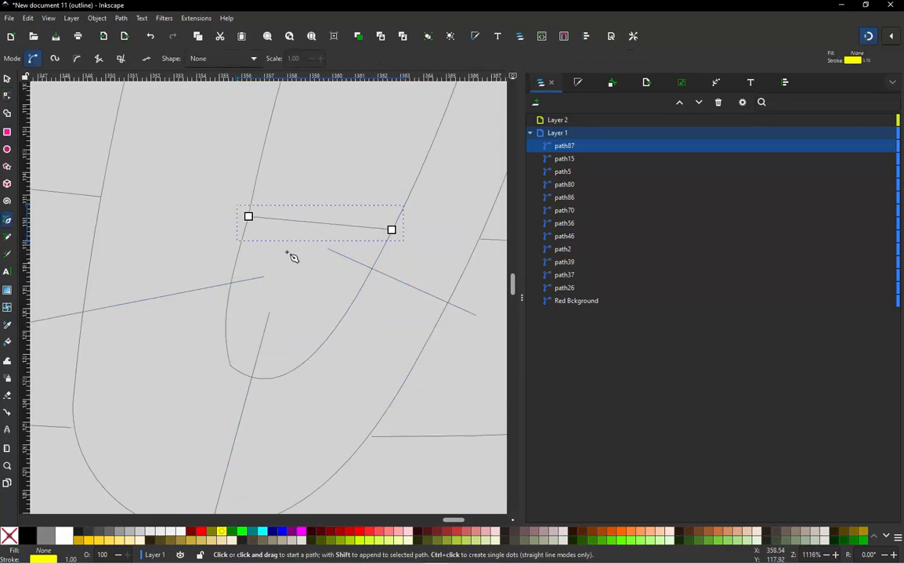
click(251, 220)
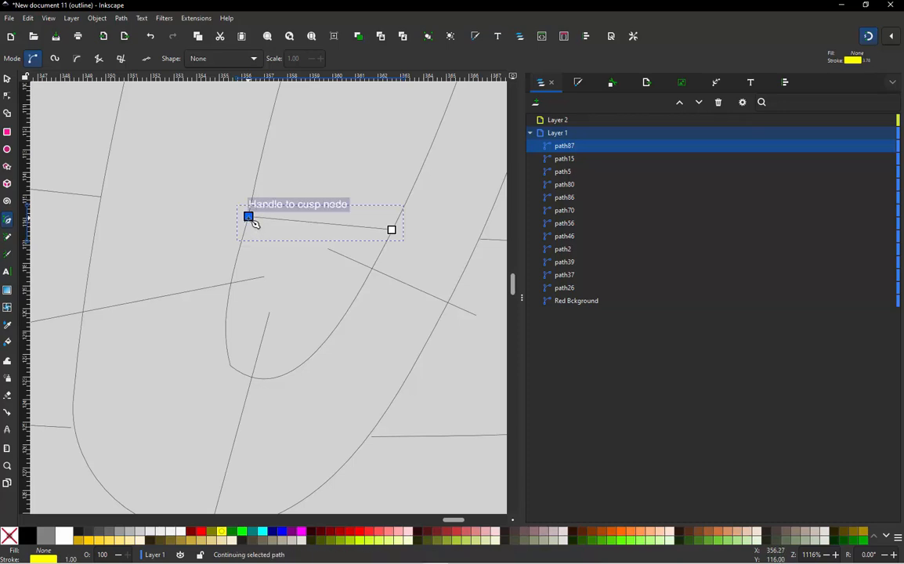
click(251, 377)
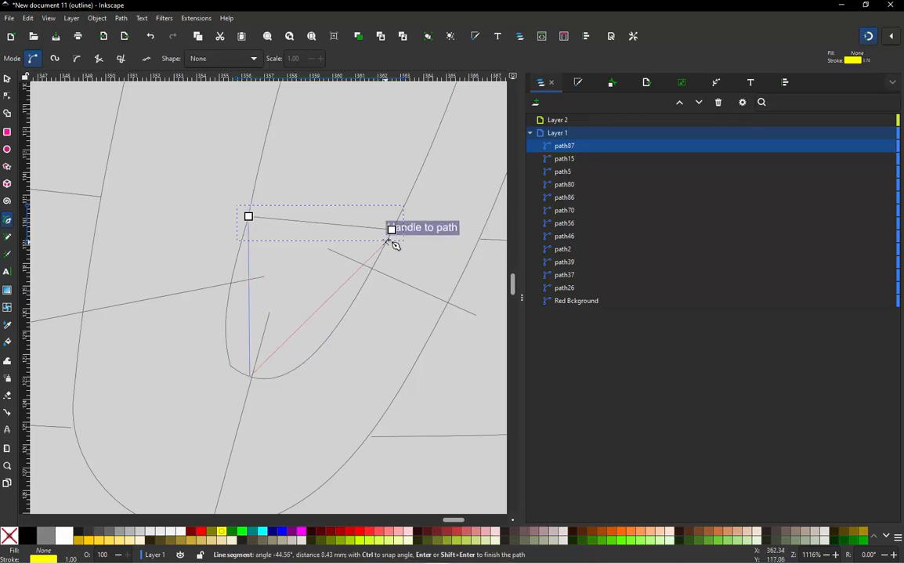
click(392, 231)
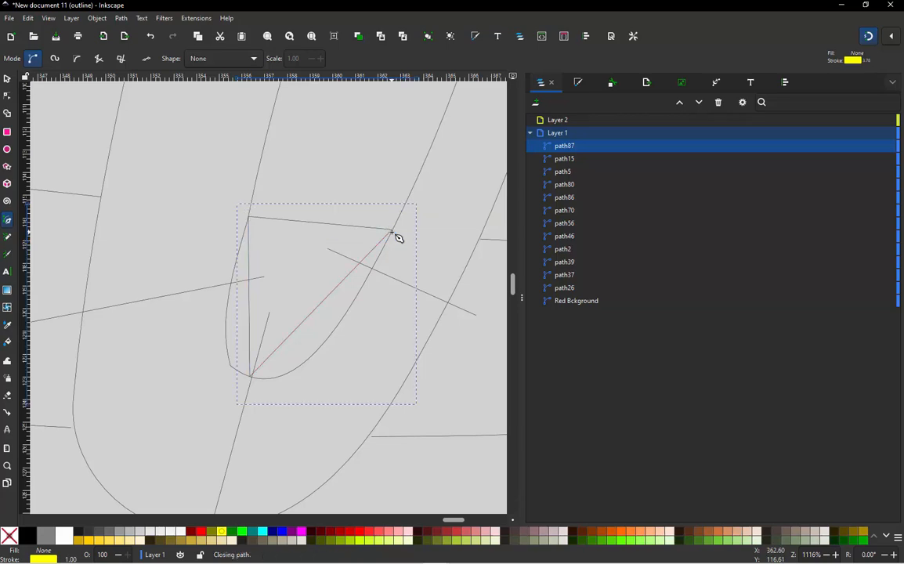
Bend the triangle's two lower sides along the loop's inner outline, making a closed shape about 8.6 by 8.3 mm, and clear the selection.
key(n)
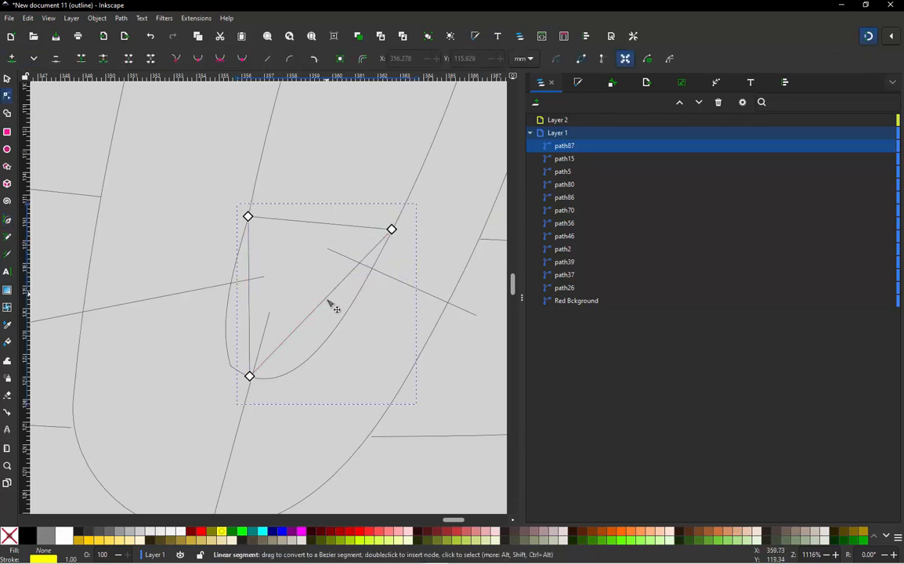
drag(328, 302, 238, 343)
click(8, 79)
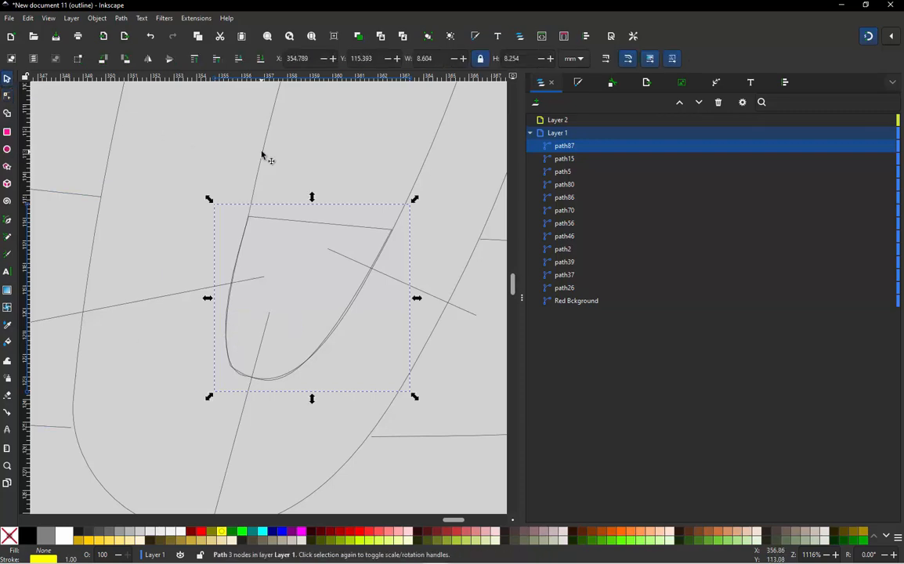
click(317, 159)
scroll(261, 291, down, 3)
scroll(261, 291, up, 2)
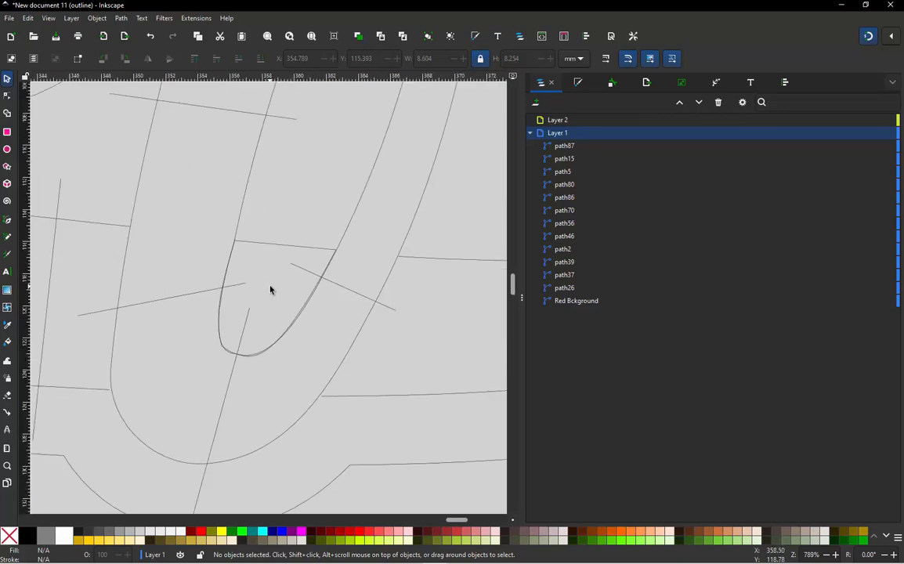
Try deleting the straight segment between the shape's two upper nodes and breaking the path at its bottom node.
click(309, 256)
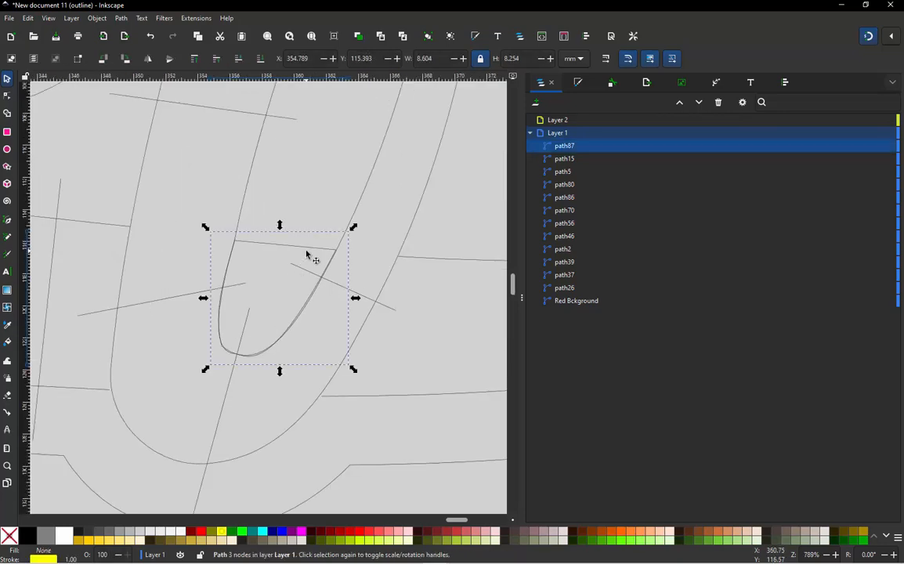
key(n)
click(288, 248)
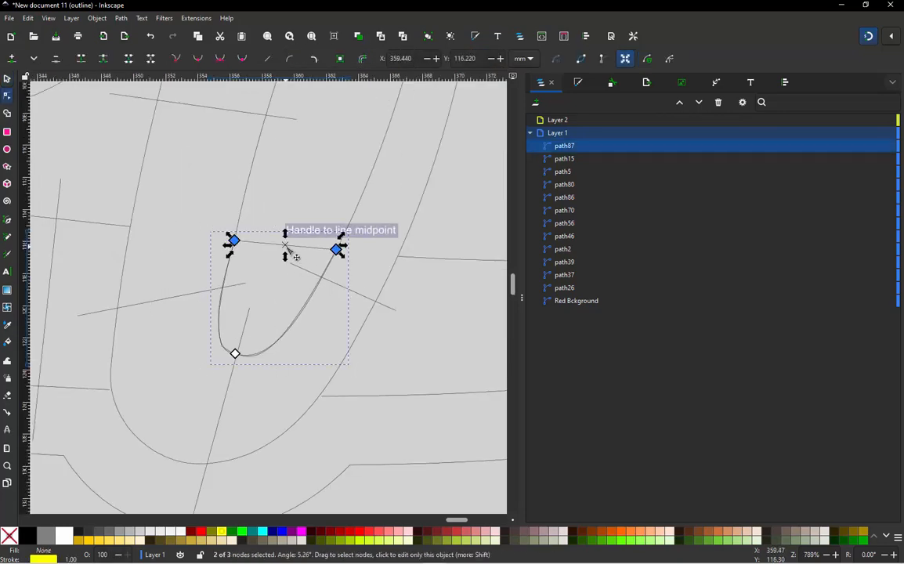
key(alt+Delete)
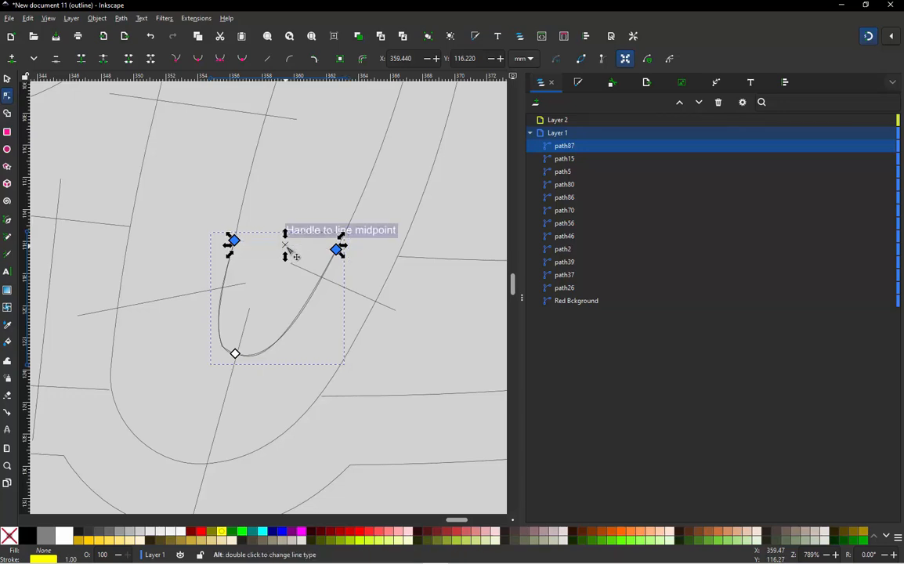
click(235, 353)
key(shift+b)
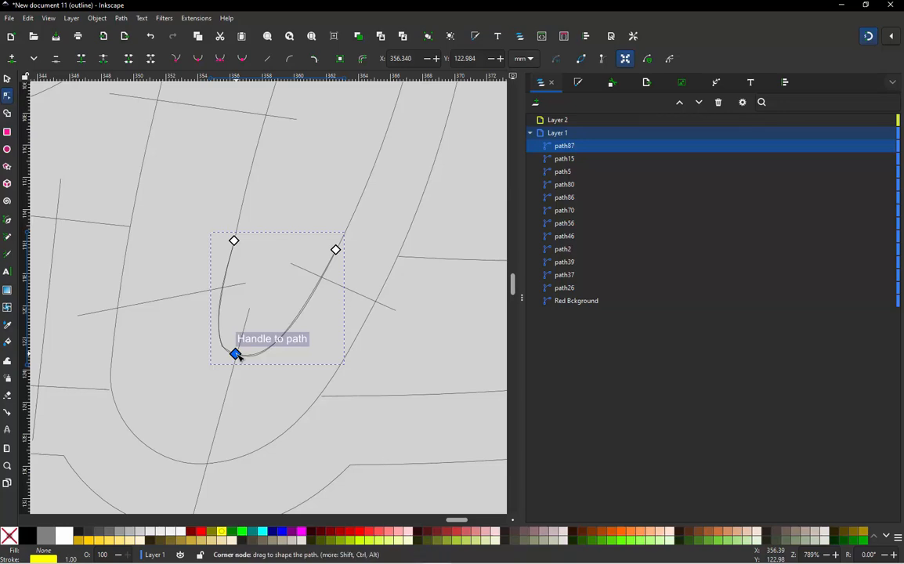
click(7, 79)
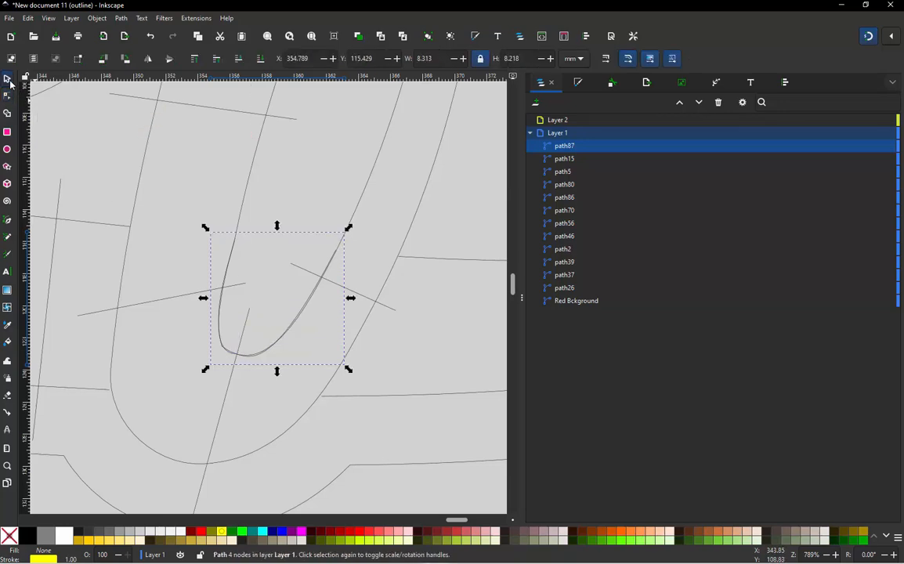
Undo the node break and the segment deletion, and return to the Selector tool.
key(ctrl)
key(z)
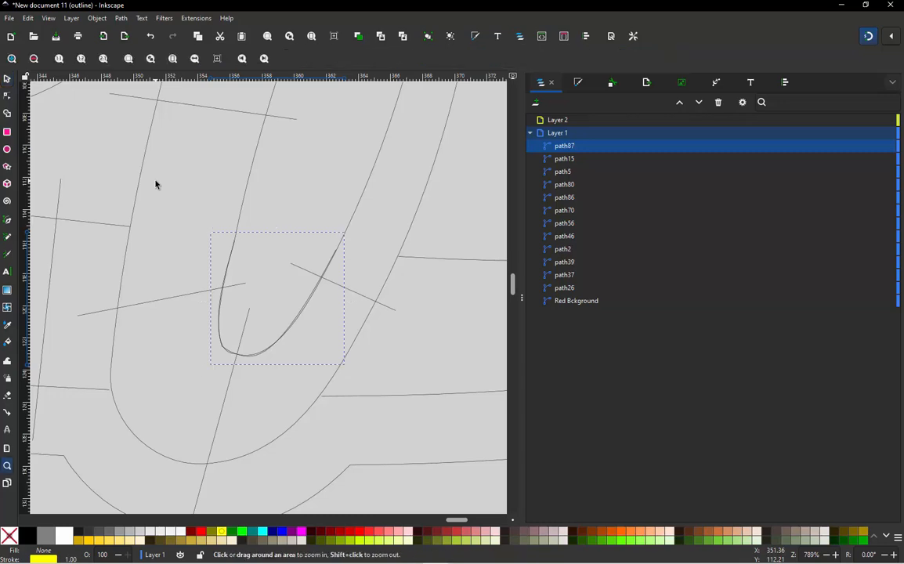
key(ctrl+z)
key(ctrl+z)
click(8, 79)
scroll(270, 215, down, 2)
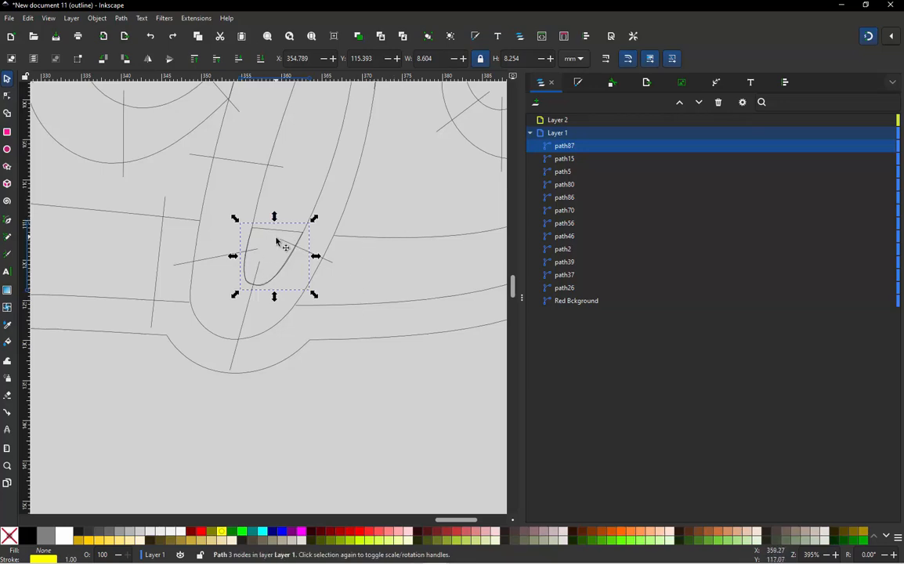
Open the closed shape's nodes for editing and examine how its curves fit the f loop's inner outline.
scroll(280, 244, up, 2)
scroll(253, 281, up, 1)
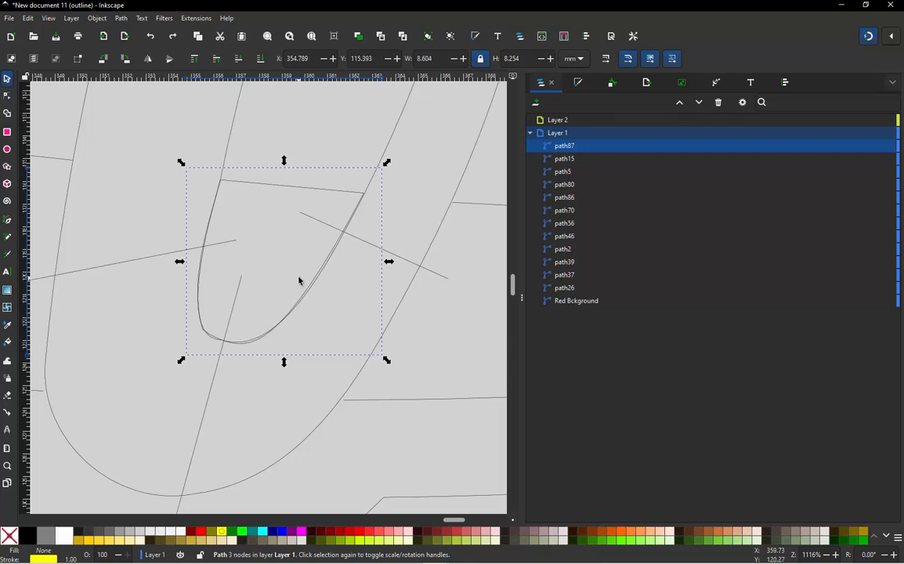
double_click(326, 199)
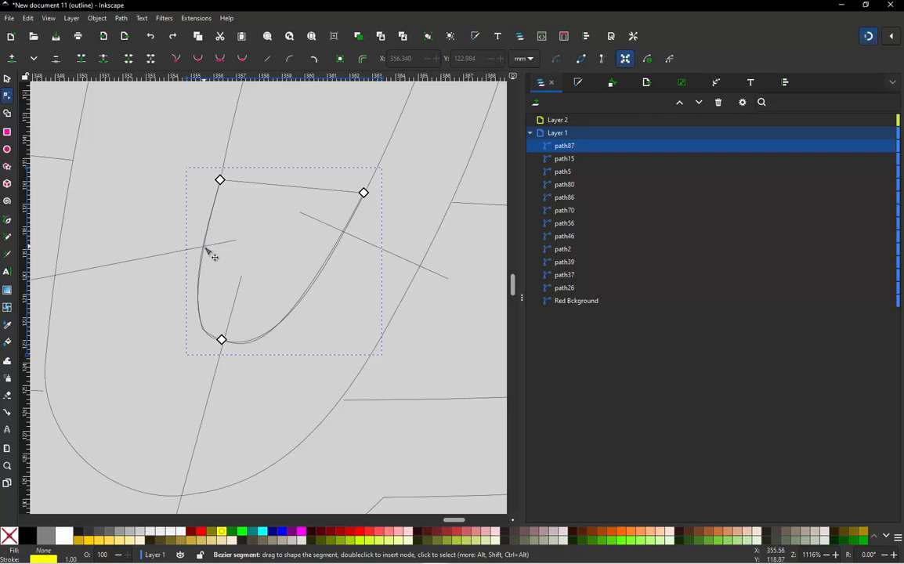
scroll(287, 297, down, 3)
scroll(280, 302, up, 2)
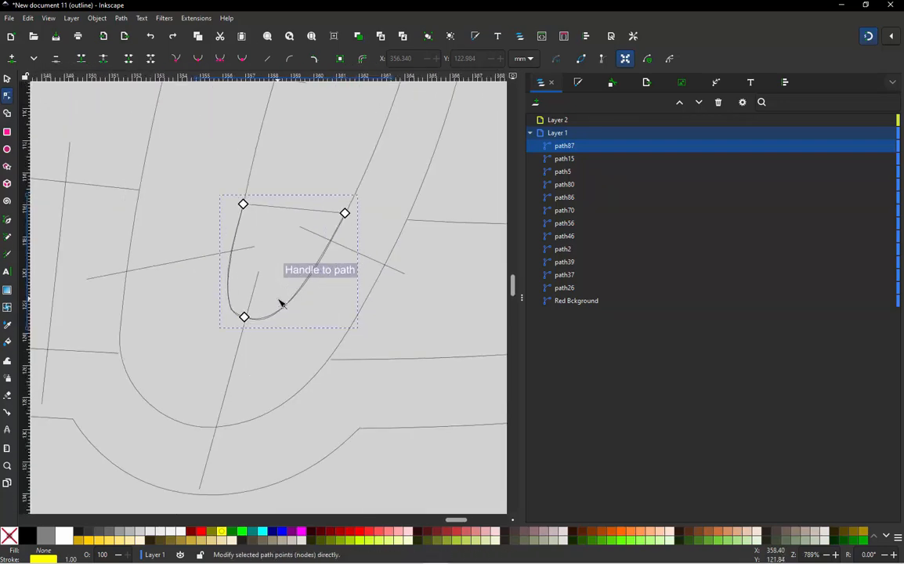
scroll(281, 303, up, 1)
click(232, 324)
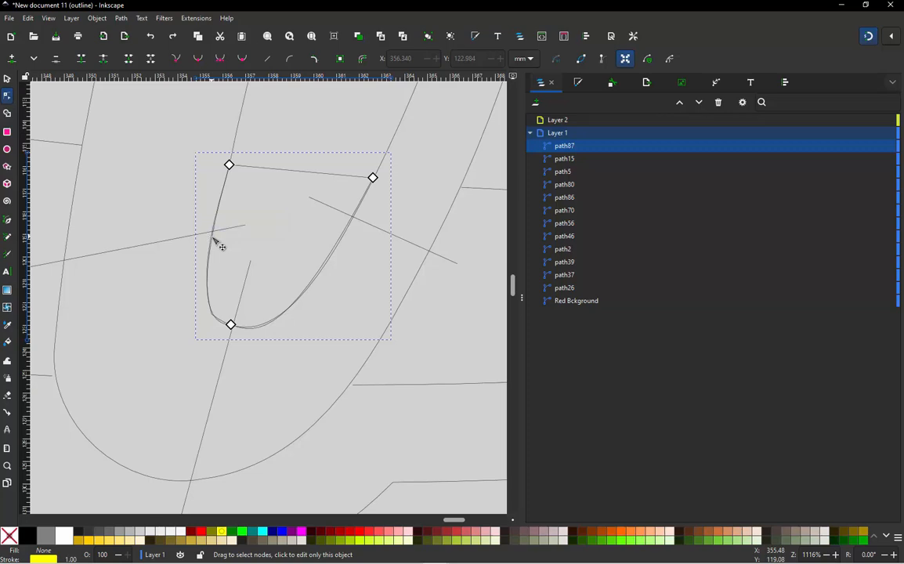
key(s)
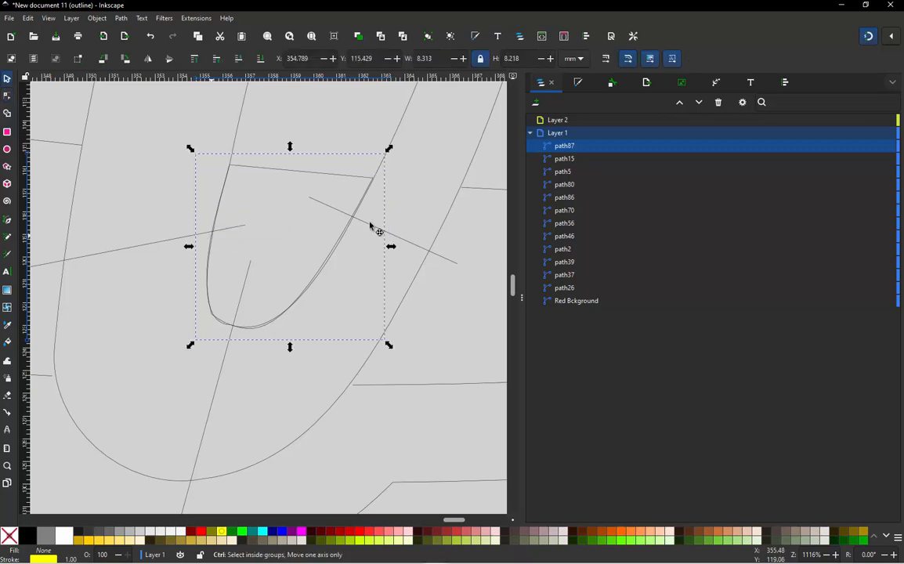
click(253, 178)
double_click(253, 167)
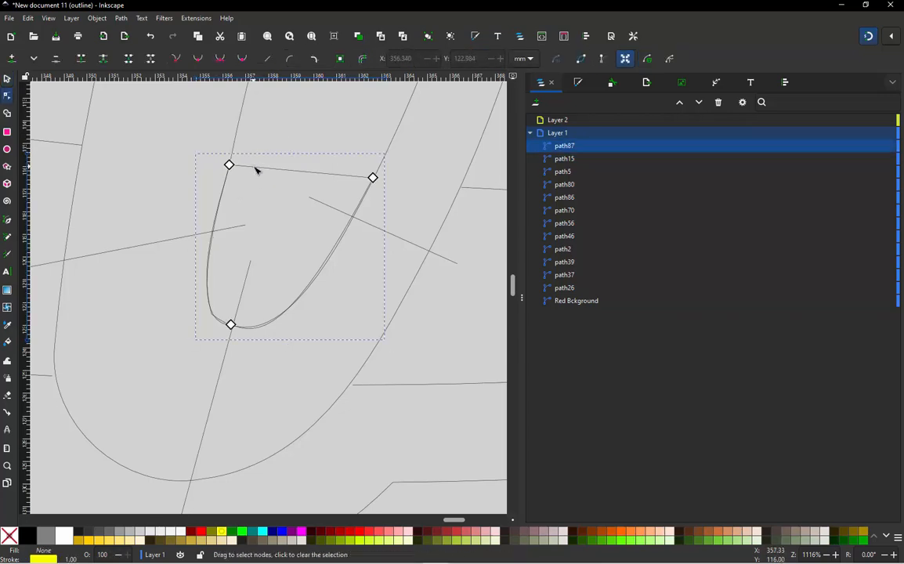
Select the shape's two upper nodes, try moving them upward along the f, and undo the move.
click(372, 178)
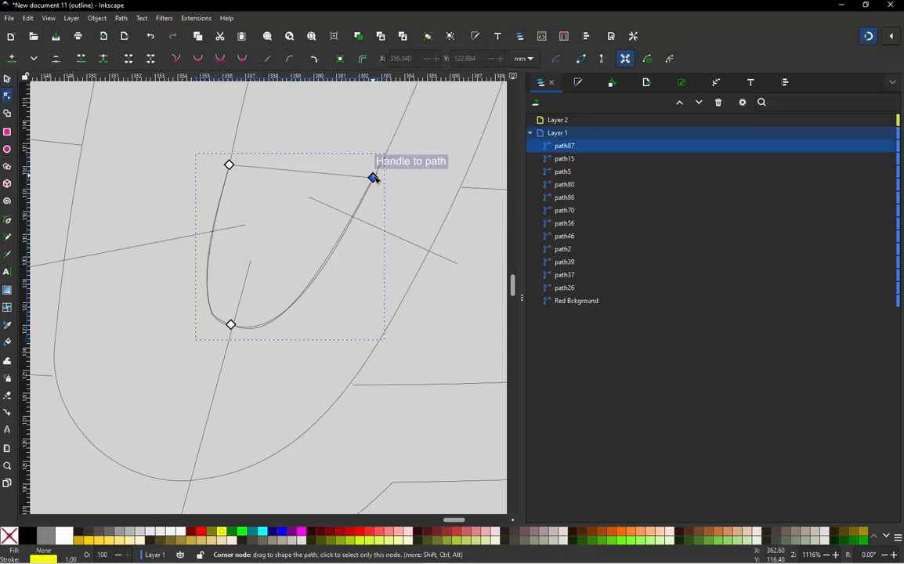
shift+click(230, 164)
drag(233, 167, 252, 133)
key(ctrl+z)
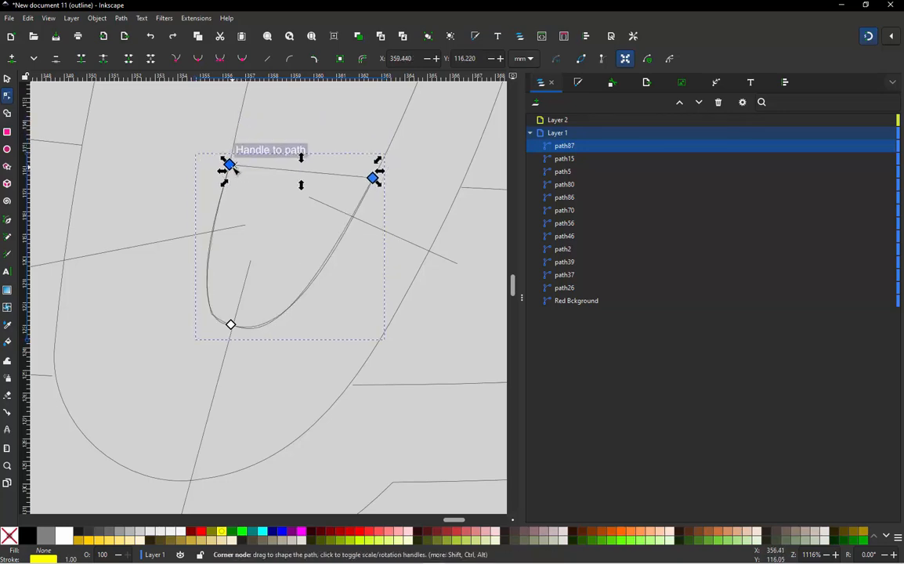
Try moving the closed shape's two upper nodes down along the f loop, and undo the move.
drag(230, 167, 220, 213)
key(ctrl+z)
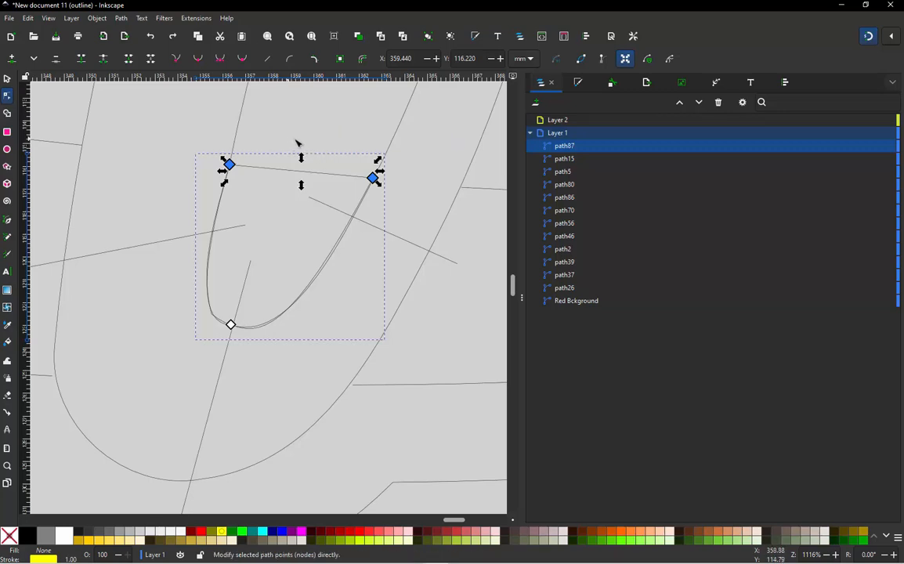
Draw two steep straight rung lines with the Pen tool, each crossing the closed shape's upper edge and its lower curve.
key(b)
click(352, 141)
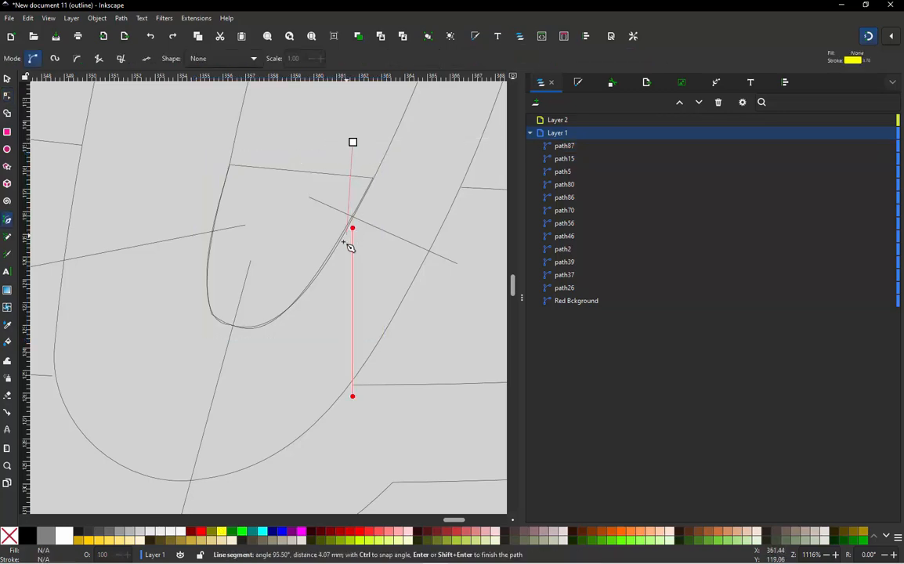
double_click(338, 285)
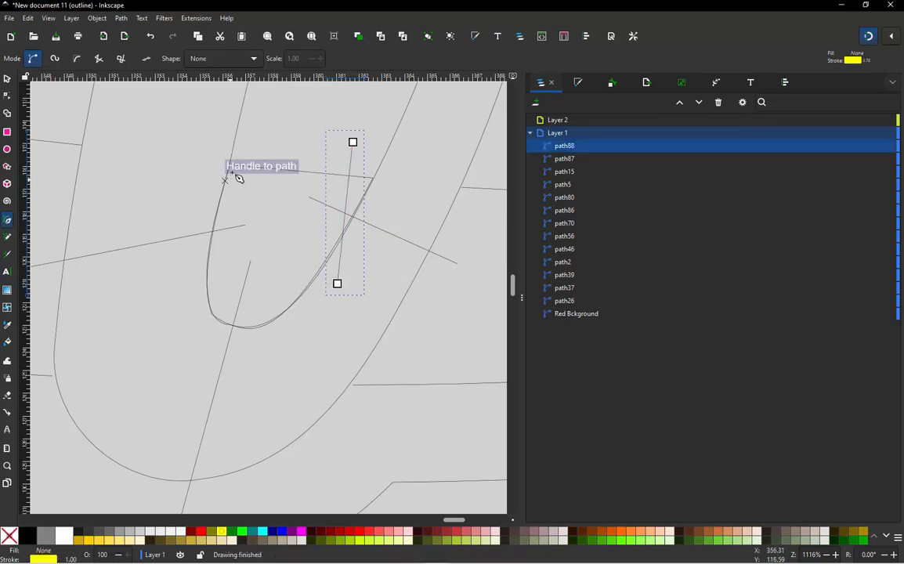
click(249, 149)
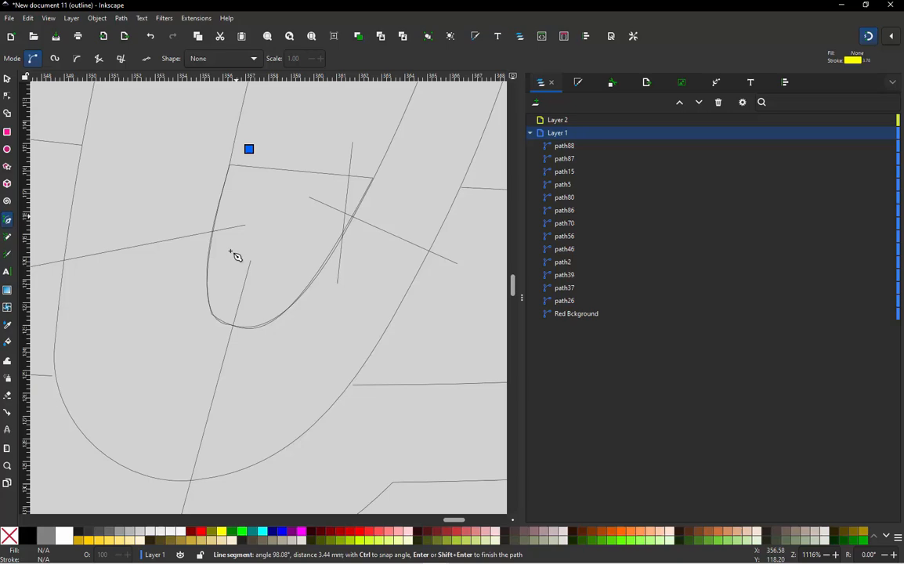
double_click(220, 336)
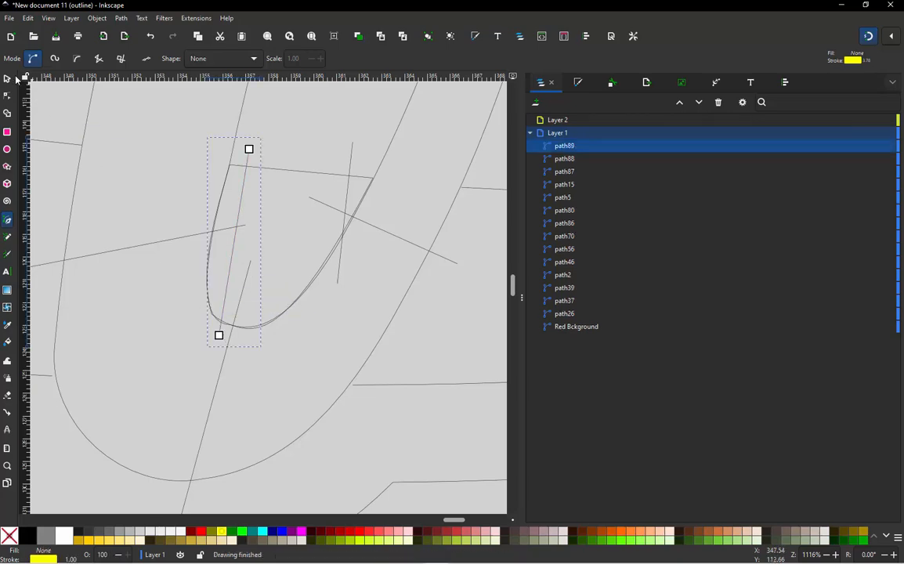
Select the closed shape together with its two new rung lines and combine them into a single path.
click(7, 78)
scroll(271, 278, down, 1)
click(329, 148)
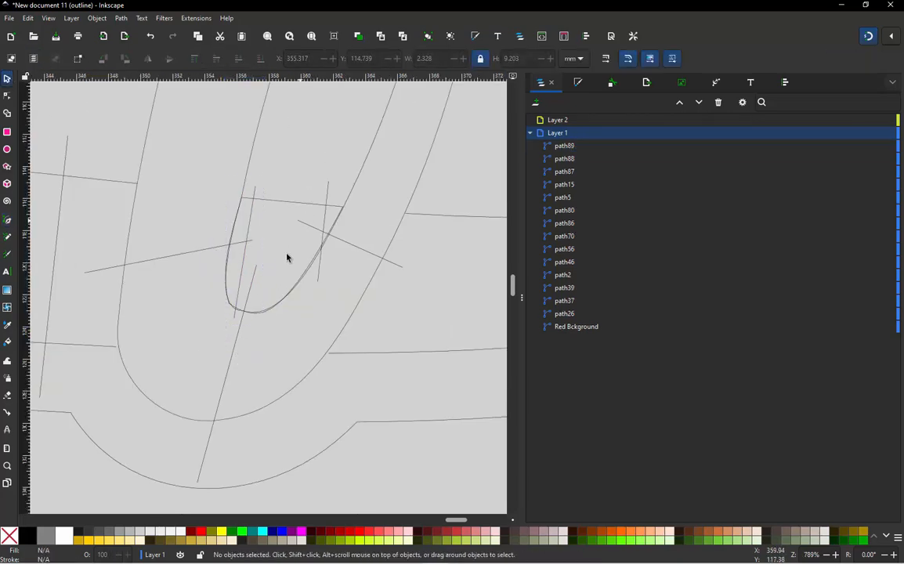
scroll(287, 255, down, 1)
drag(163, 162, 337, 313)
key(ctrl)
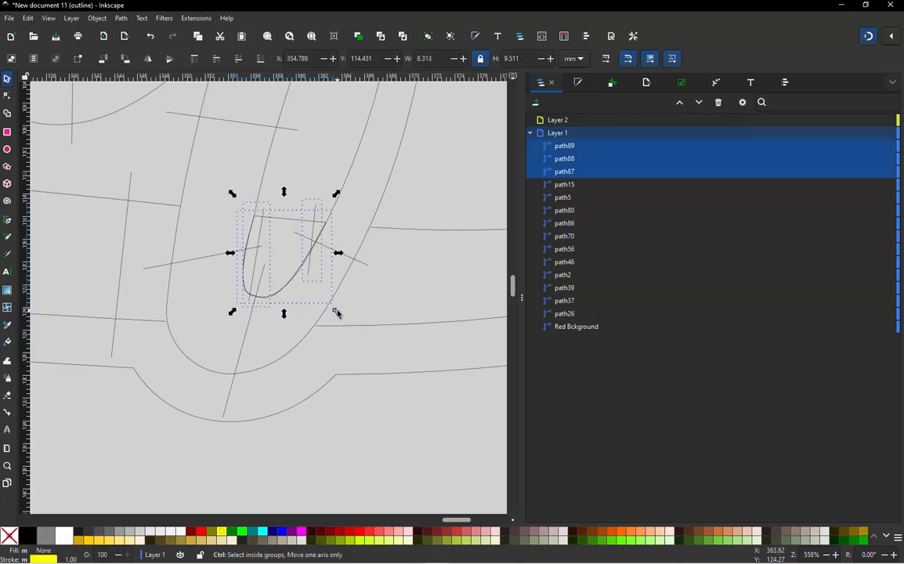
key(ctrl+k)
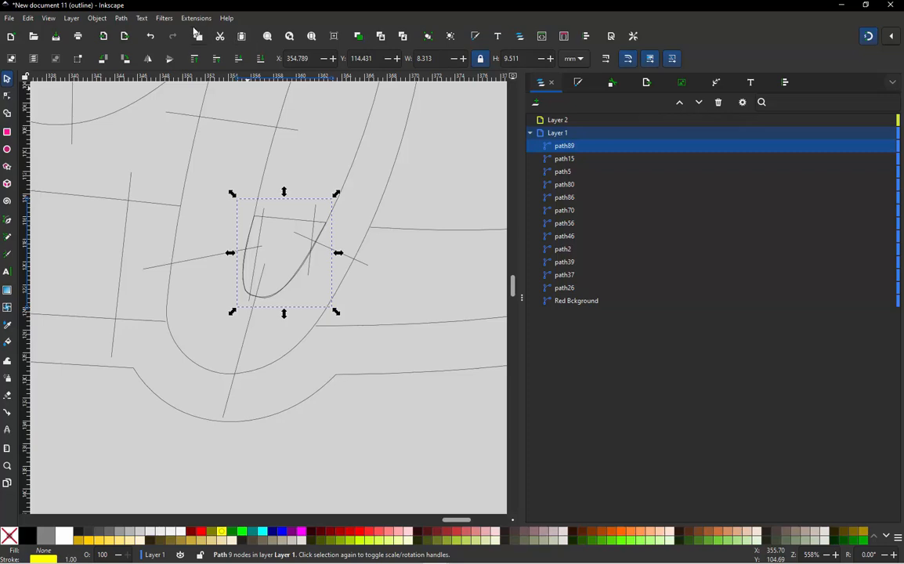
Disable running stitch along paths in the combined shape's embroidery parameters so it stitches as a satin column, and apply the settings.
key(alt+q)
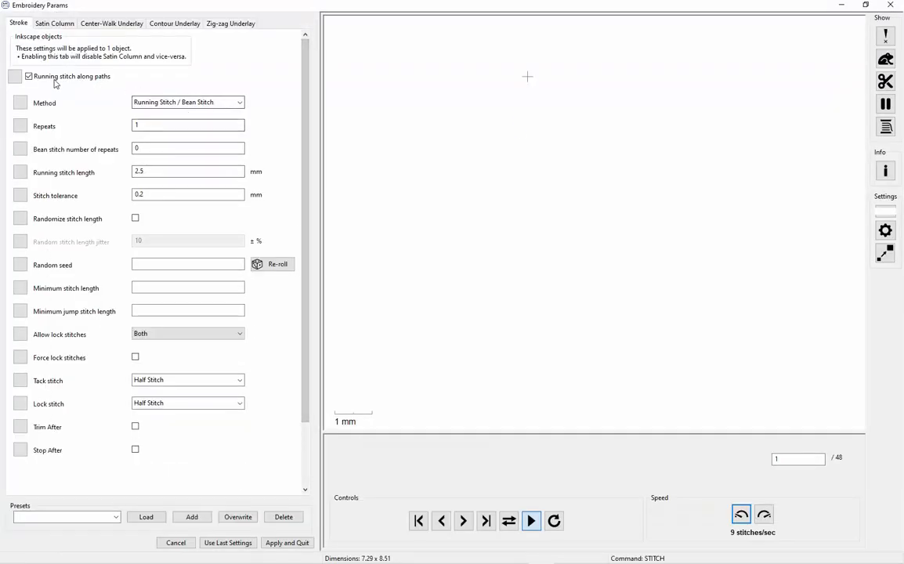
click(54, 80)
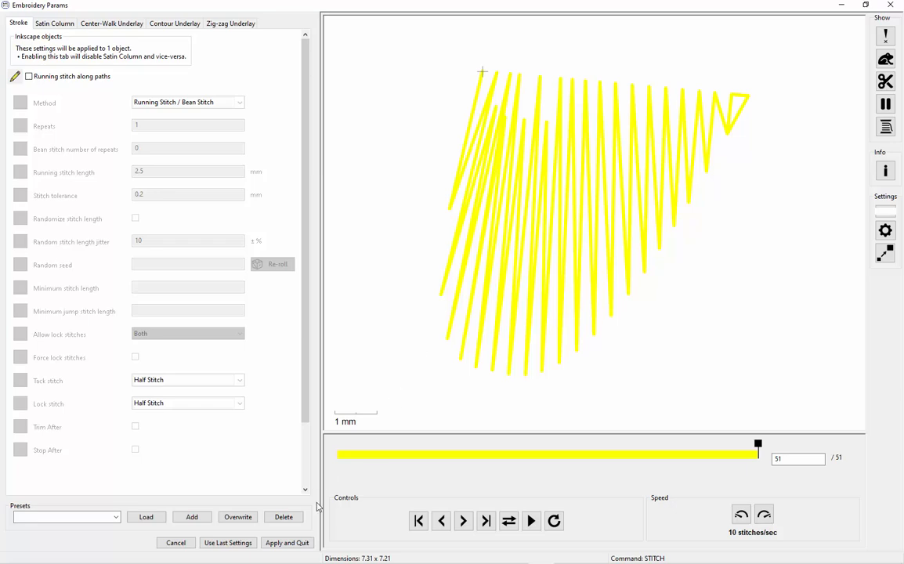
click(300, 543)
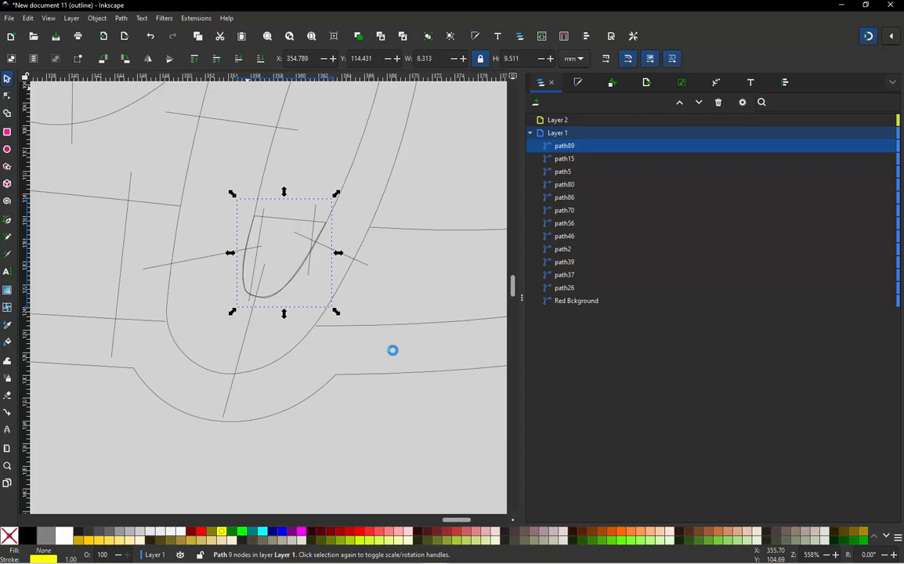
Select the whole Chiefs design, generate its stitch plan preview in Realistic View with the ignore layer command added, and close the dialog.
ctrl+scroll(399, 386, down, 3)
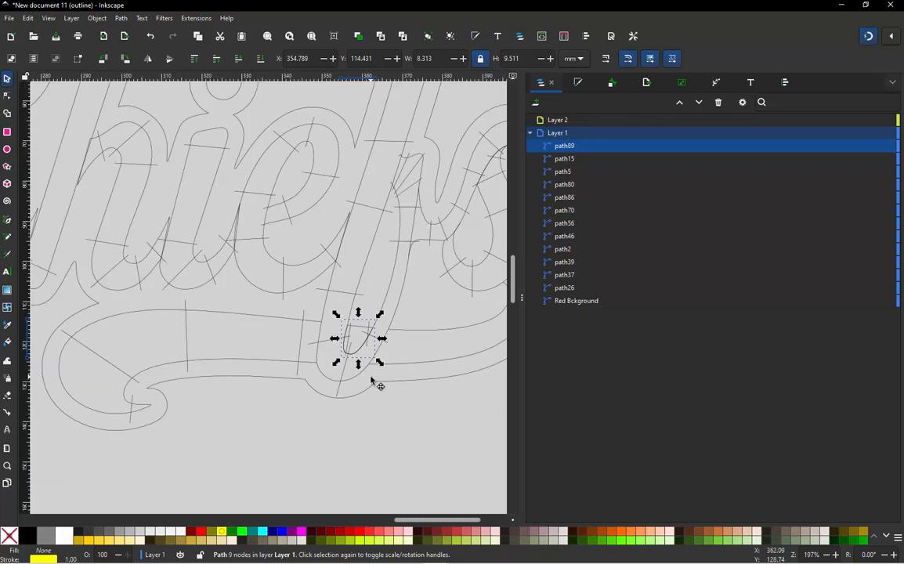
key(ctrl)
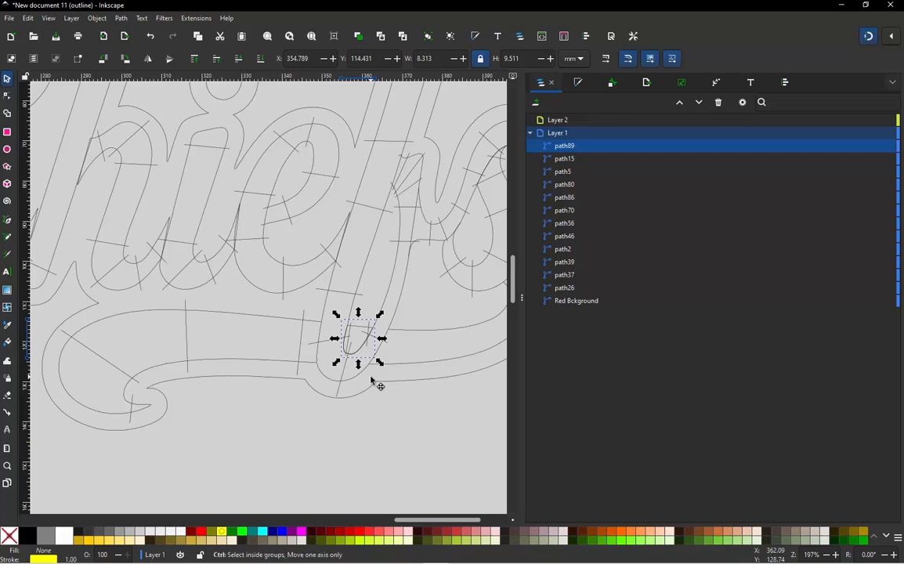
ctrl+scroll(296, 321, down, 3)
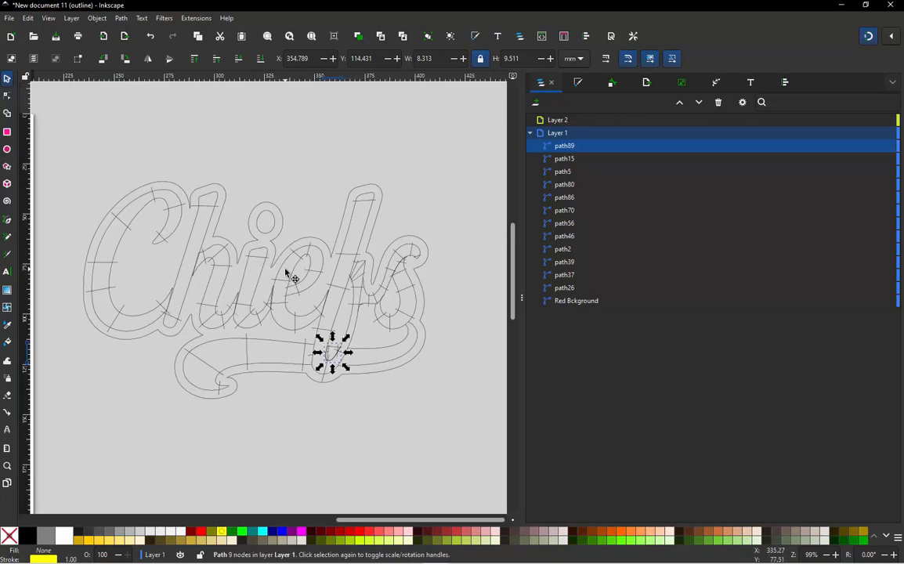
ctrl+scroll(217, 337, up, 1)
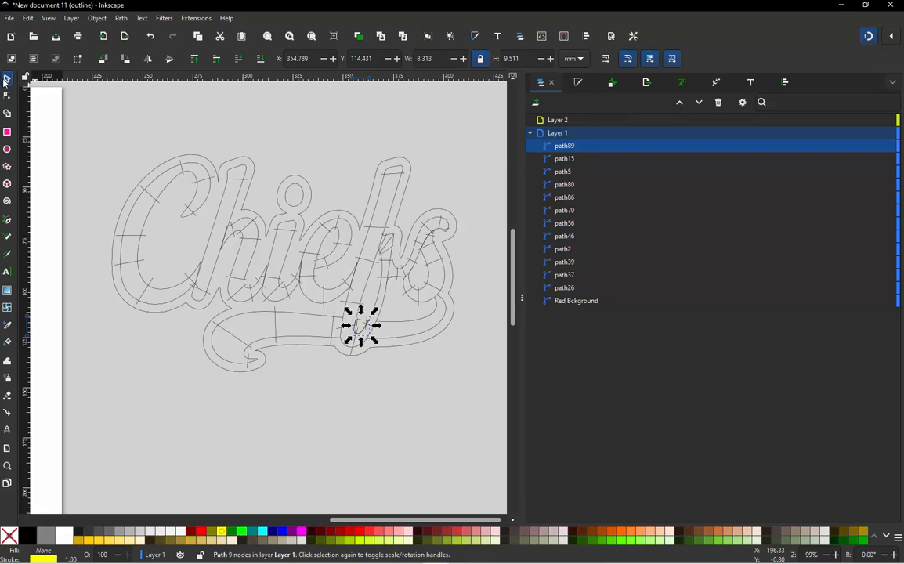
drag(82, 123, 493, 414)
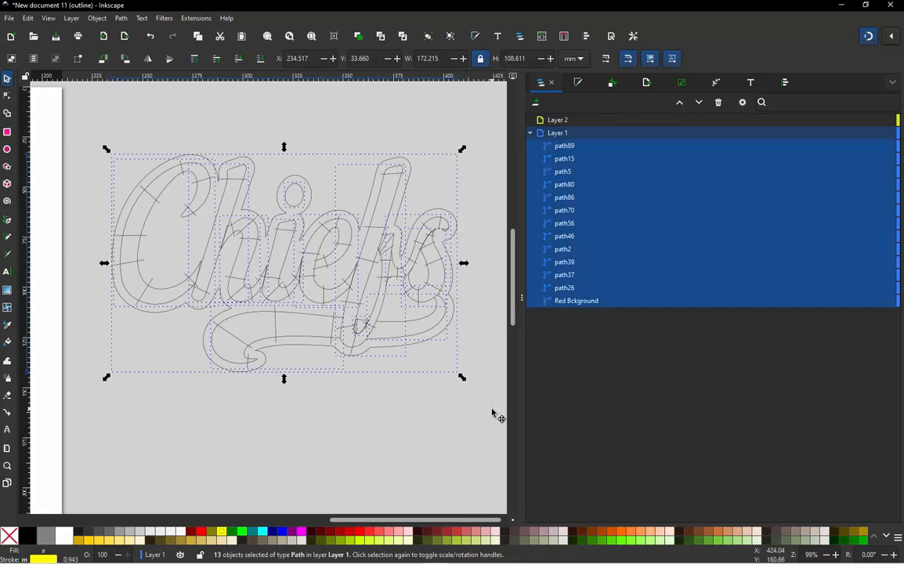
key(ctrl)
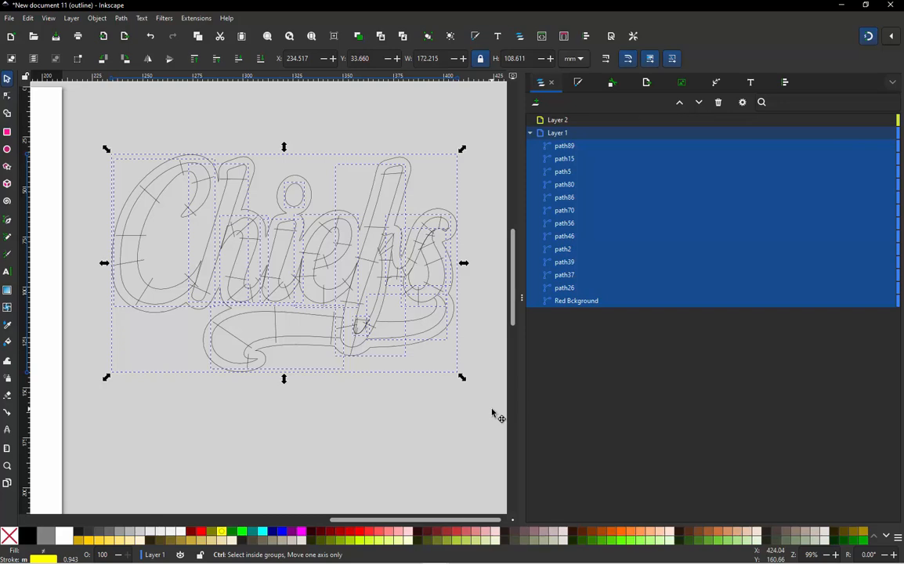
key(alt)
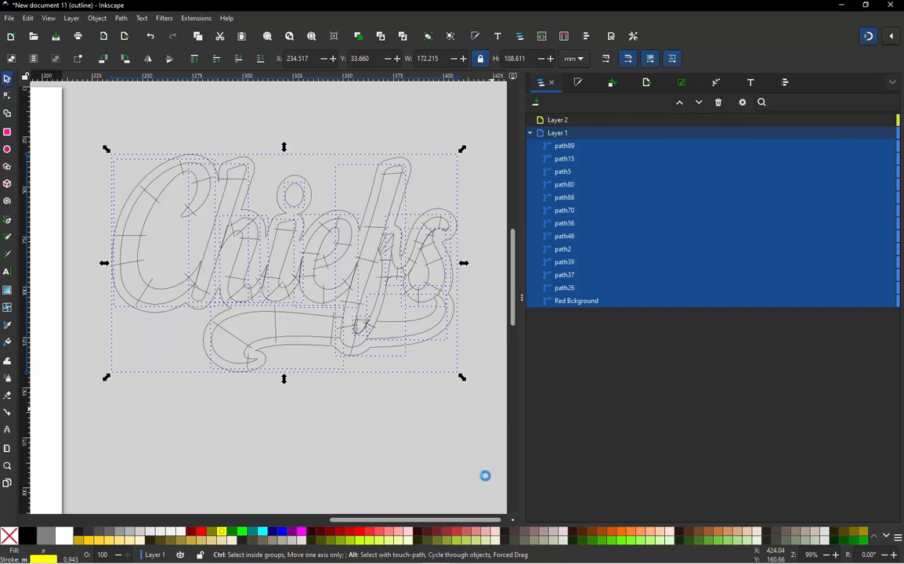
mouse_move(488, 557)
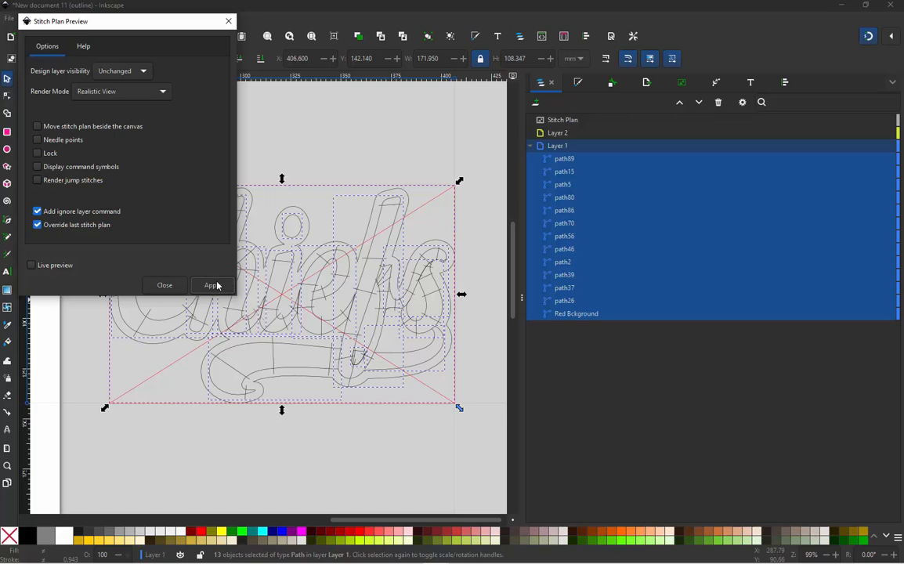
click(217, 286)
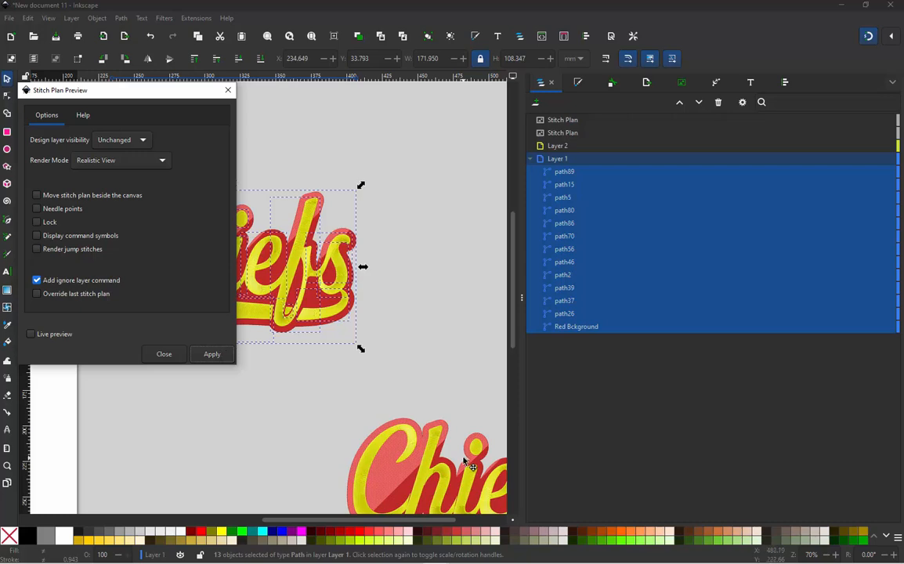
click(164, 356)
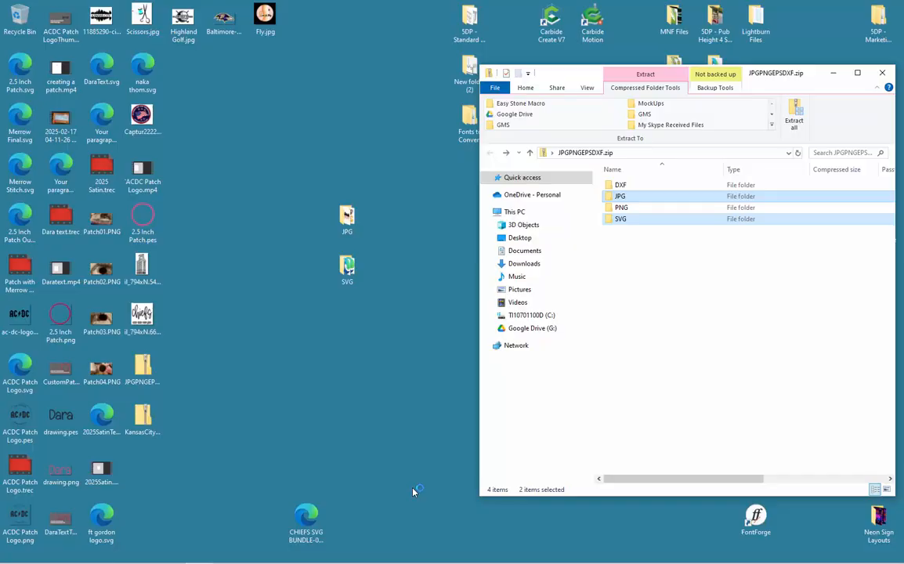
Relaunch Inkscape and open the emergency save of New document 10 to check its Chiefs lettering.
mouse_move(384, 560)
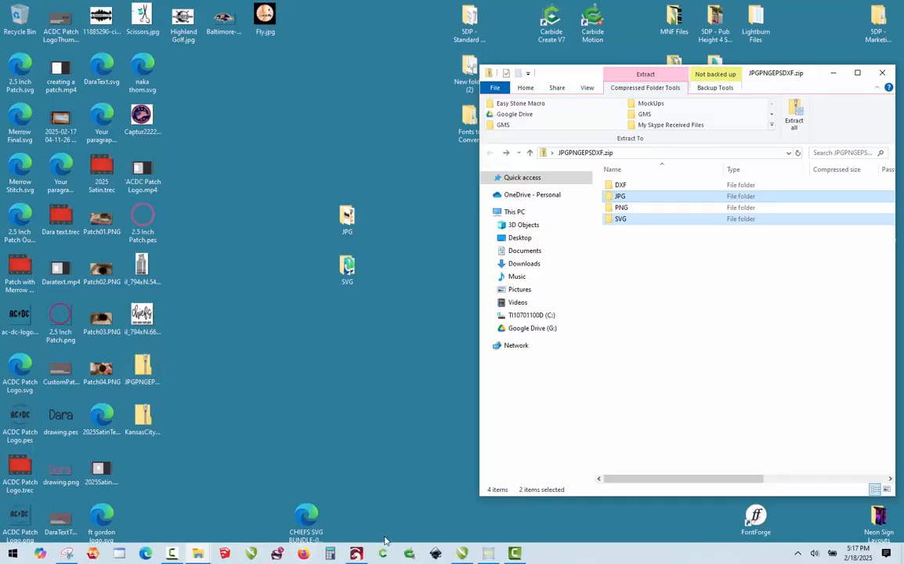
click(436, 554)
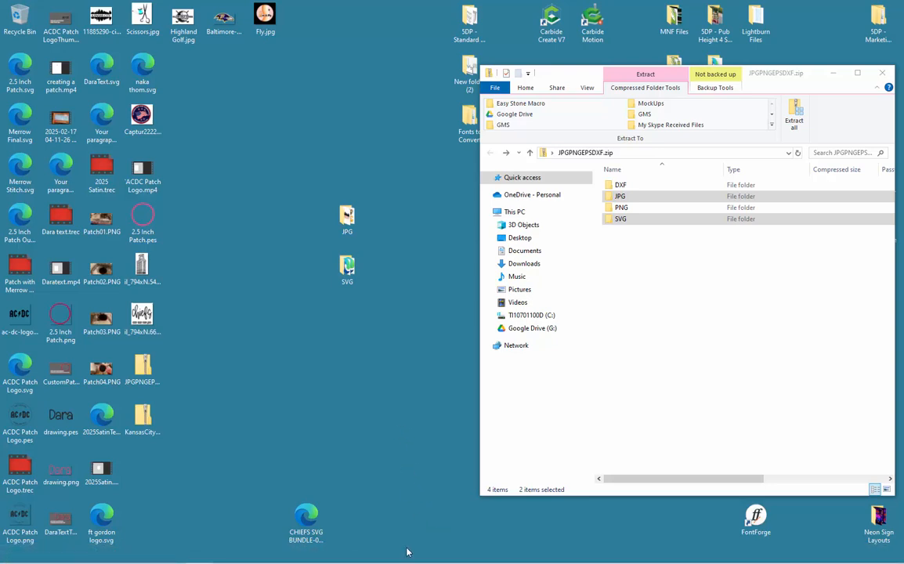
mouse_move(415, 558)
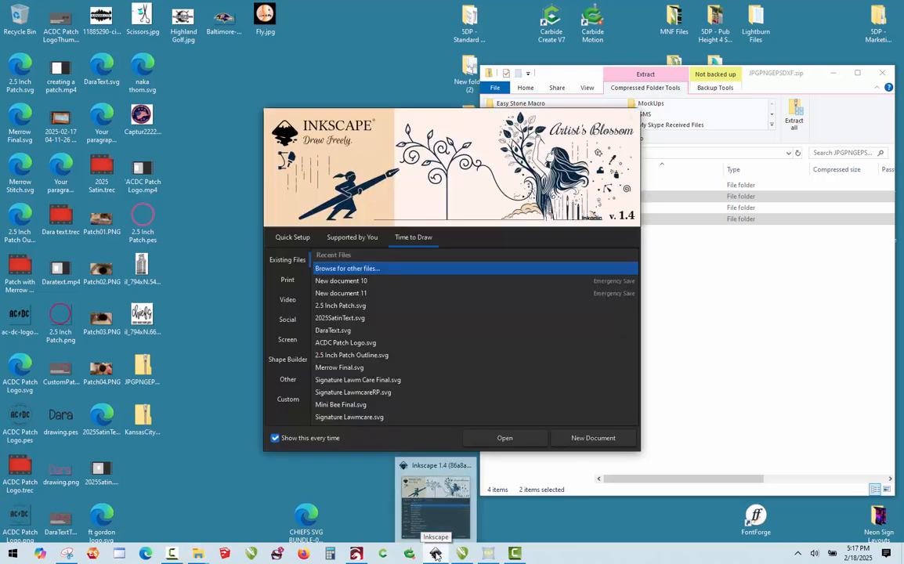
click(365, 281)
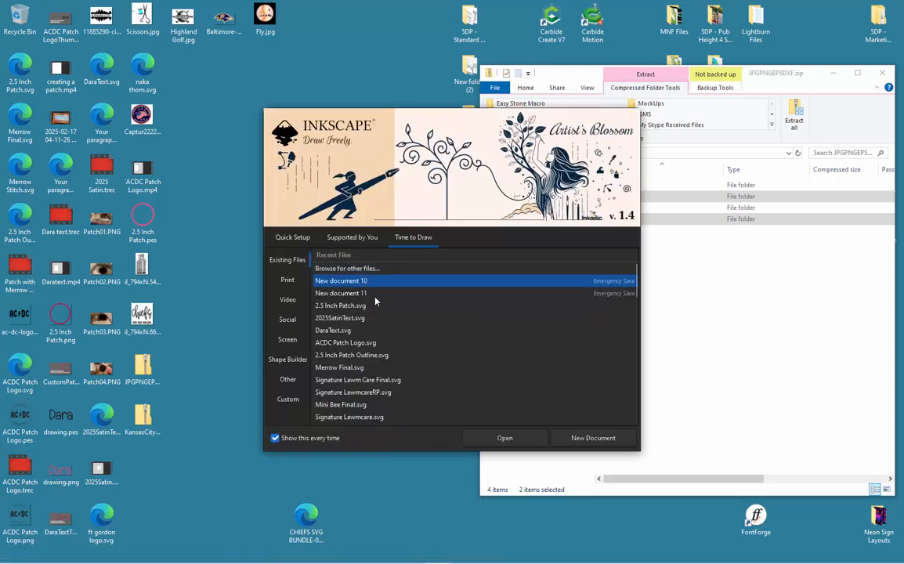
click(505, 438)
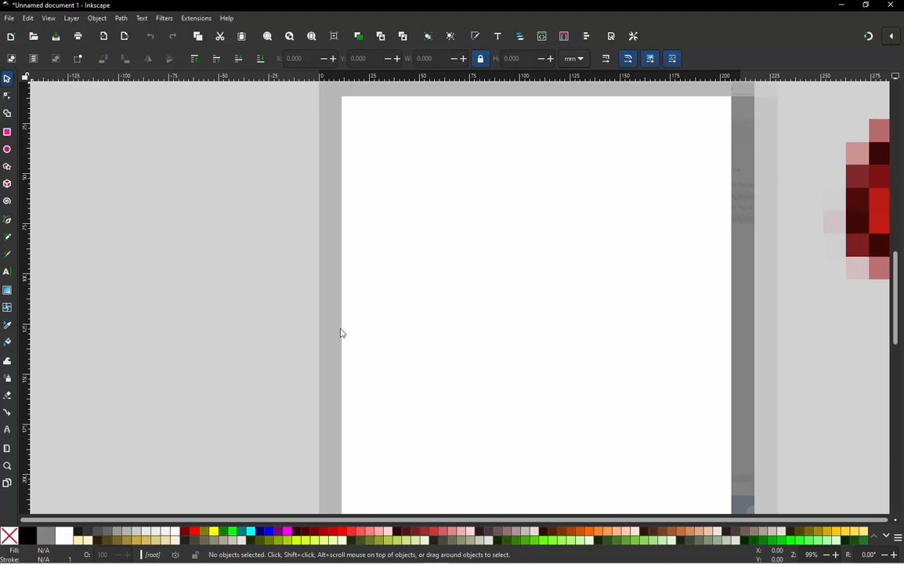
scroll(288, 347, down, 2)
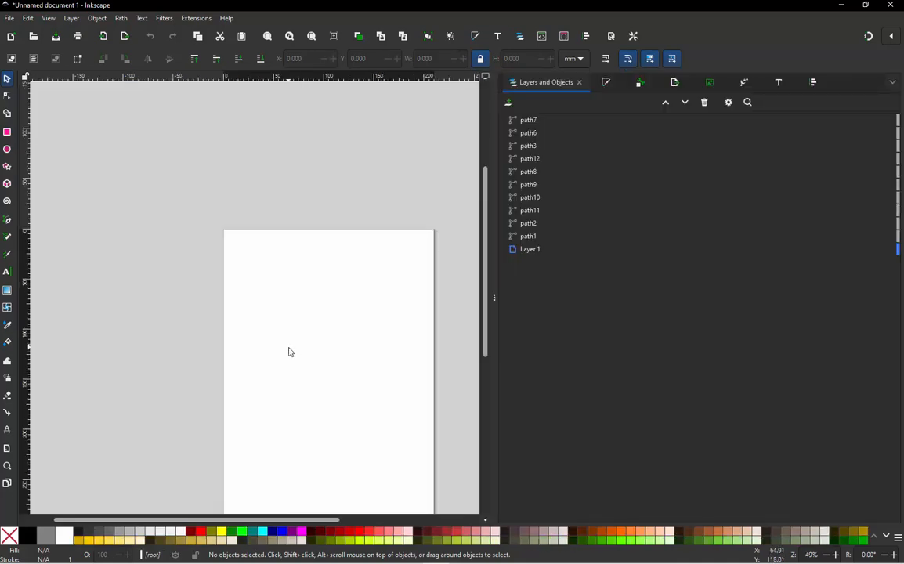
scroll(289, 348, down, 4)
scroll(364, 348, up, 3)
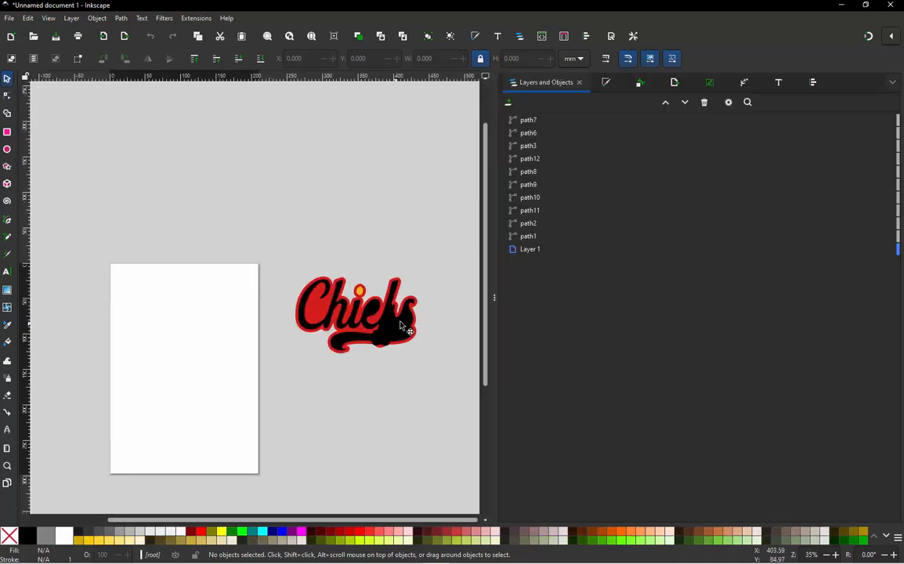
scroll(402, 325, up, 3)
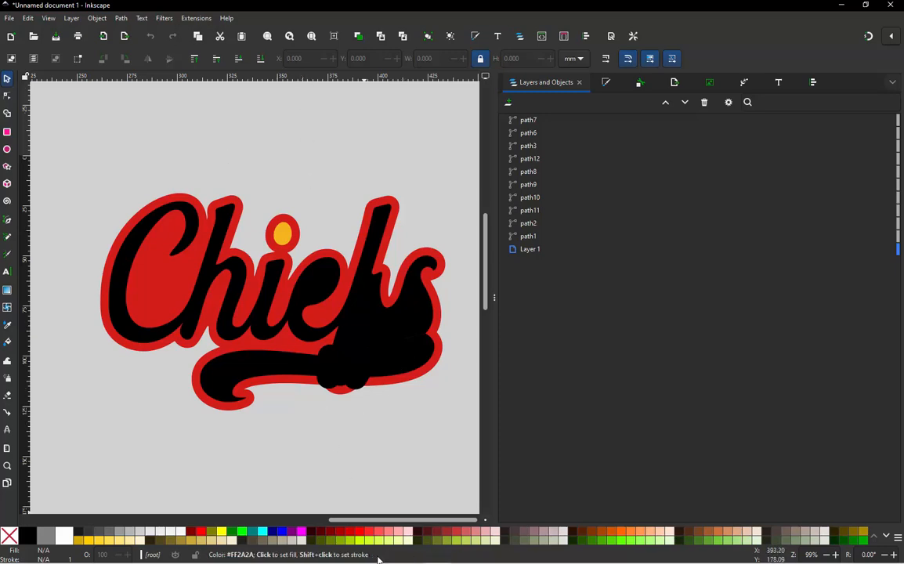
click(436, 556)
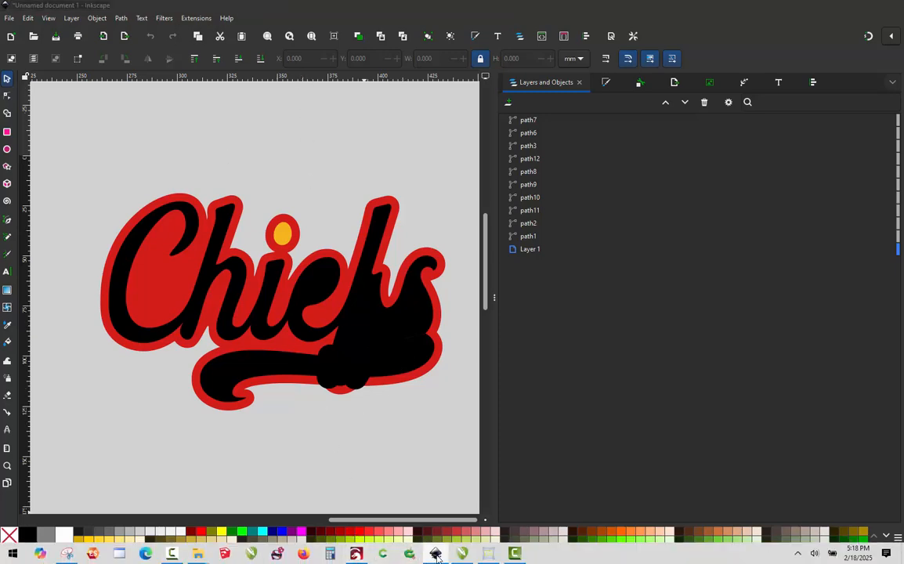
click(436, 557)
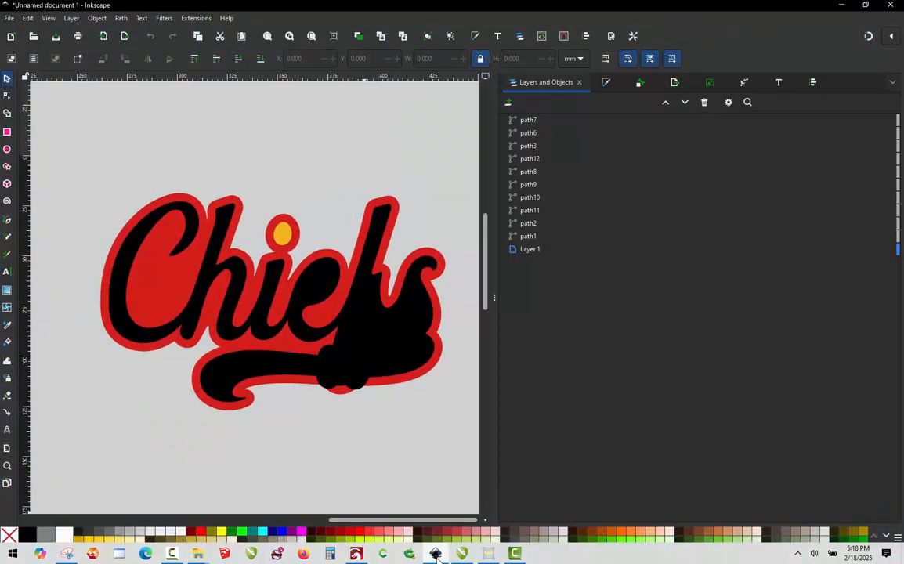
click(437, 556)
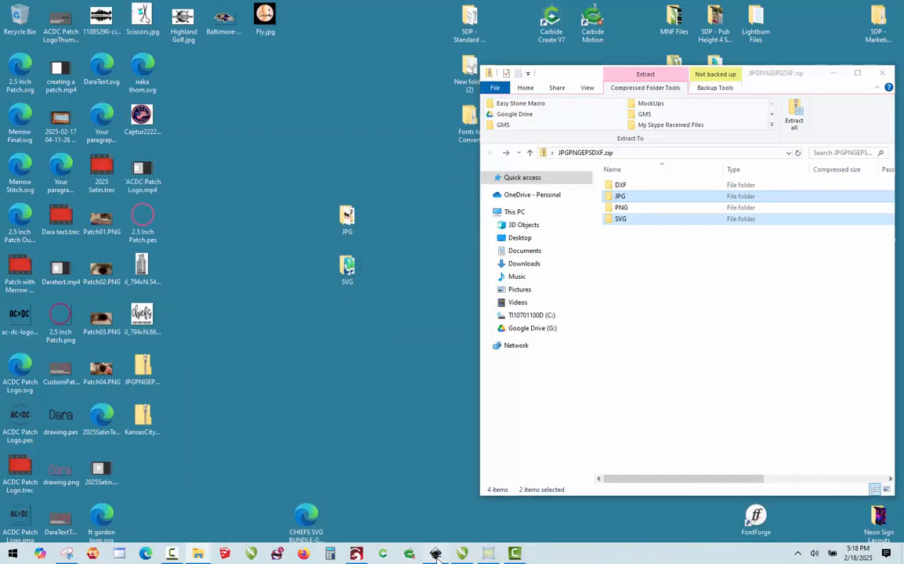
click(436, 557)
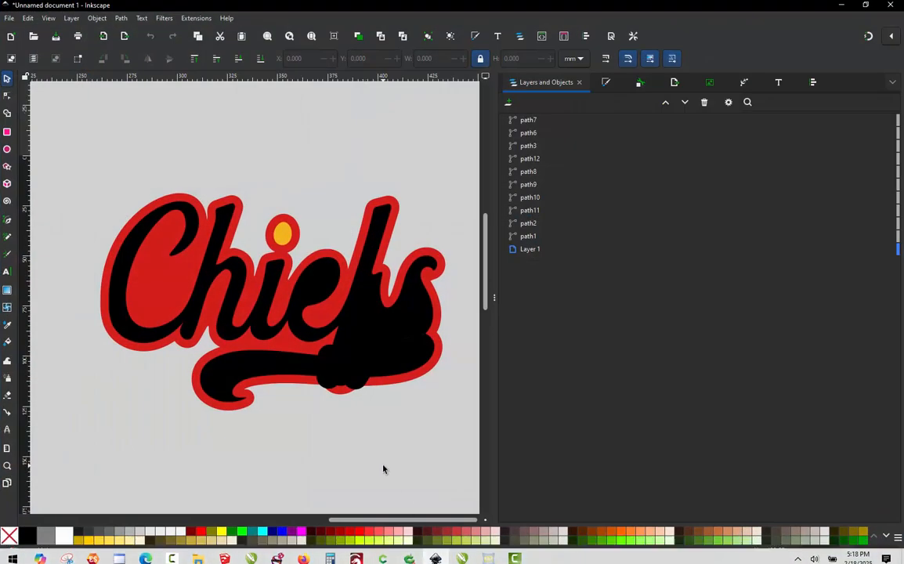
click(9, 18)
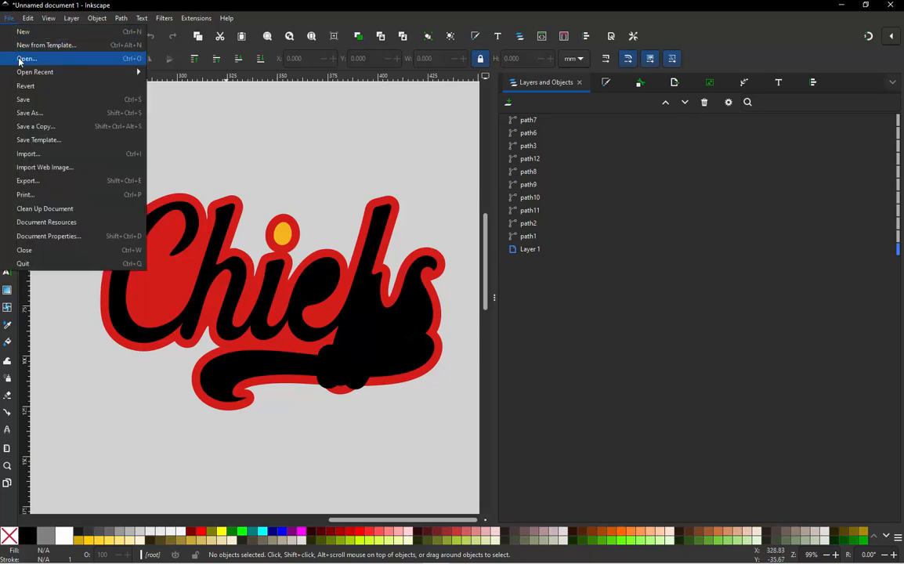
mouse_move(29, 73)
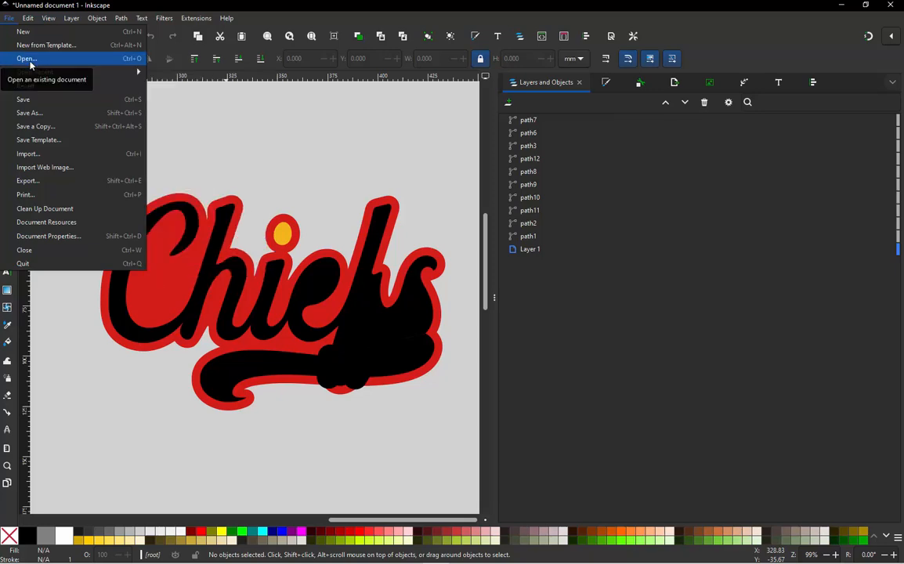
click(30, 61)
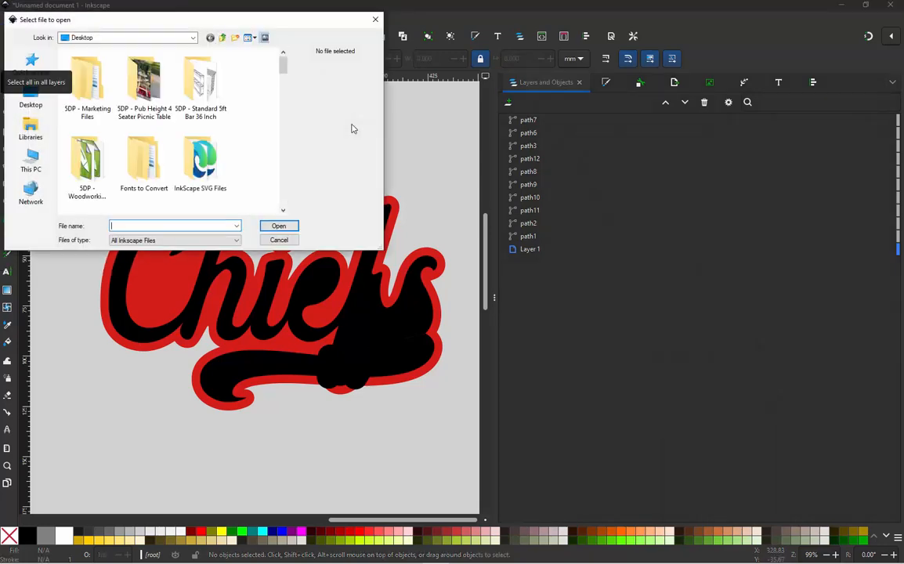
click(279, 240)
Close the recovered unnamed document containing the black Chiefs lettering without saving its changes.
key(ctrl+w)
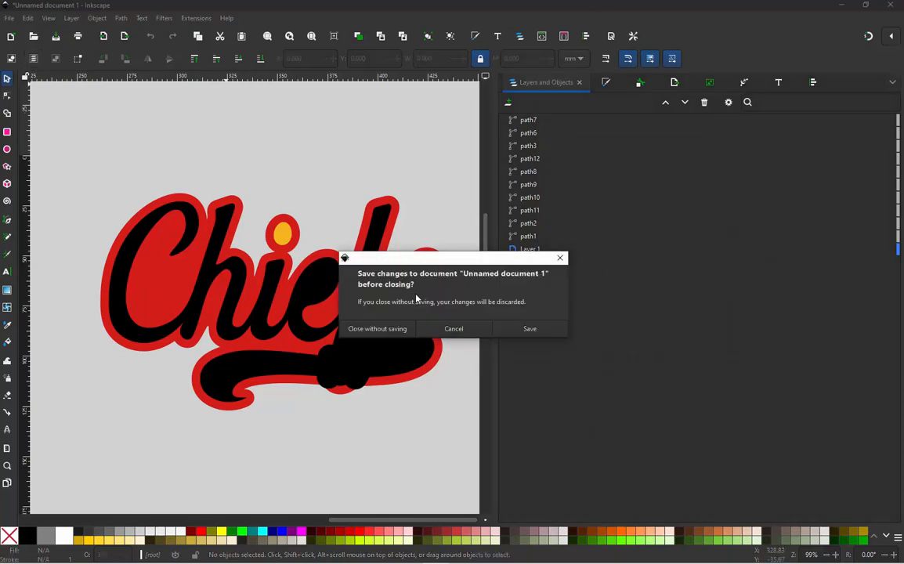
click(396, 329)
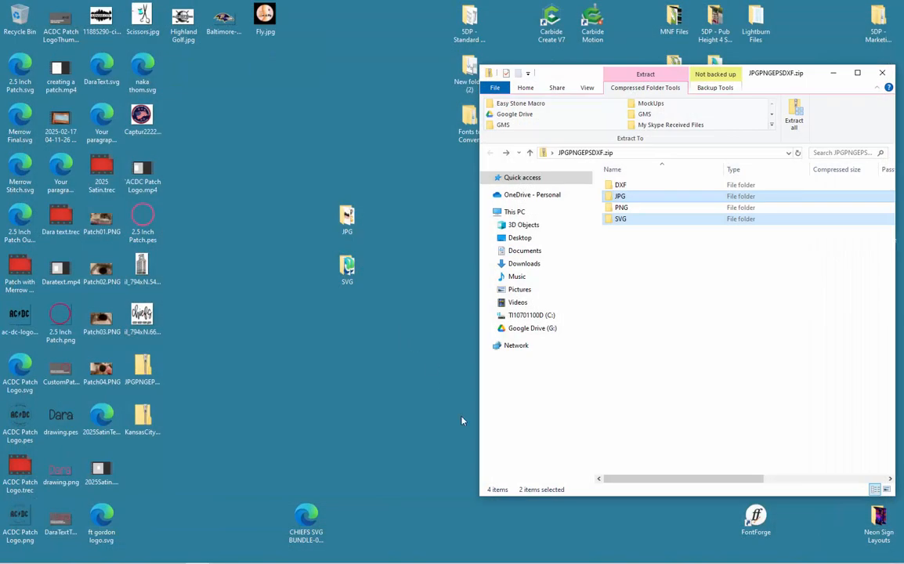
Relaunch Inkscape and open the emergency save of New document 11 to check its satin-column Chiefs lettering.
mouse_move(460, 562)
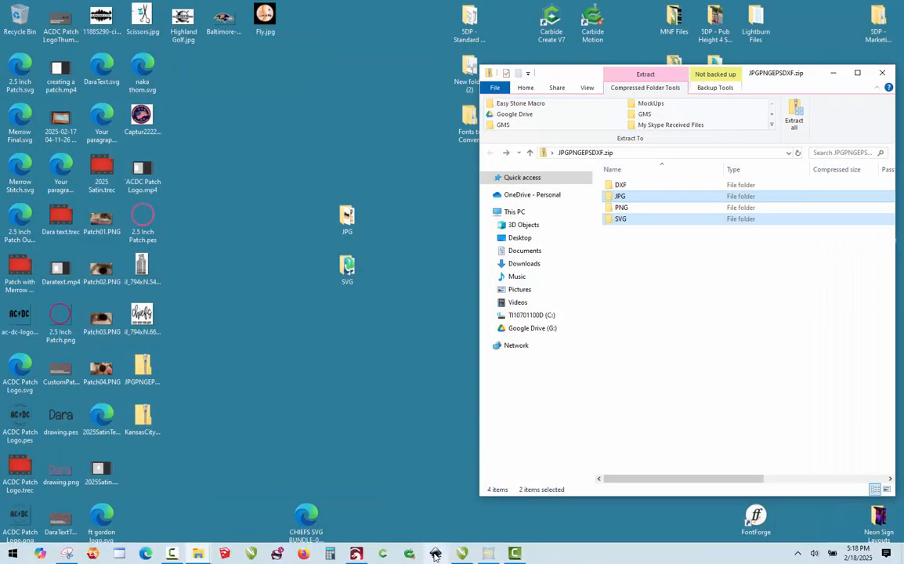
click(435, 553)
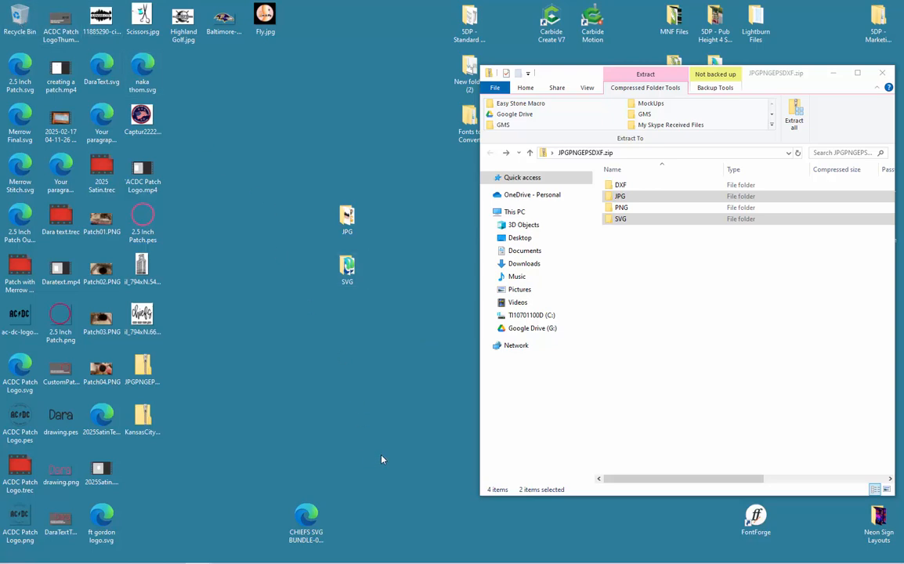
mouse_move(441, 554)
click(888, 74)
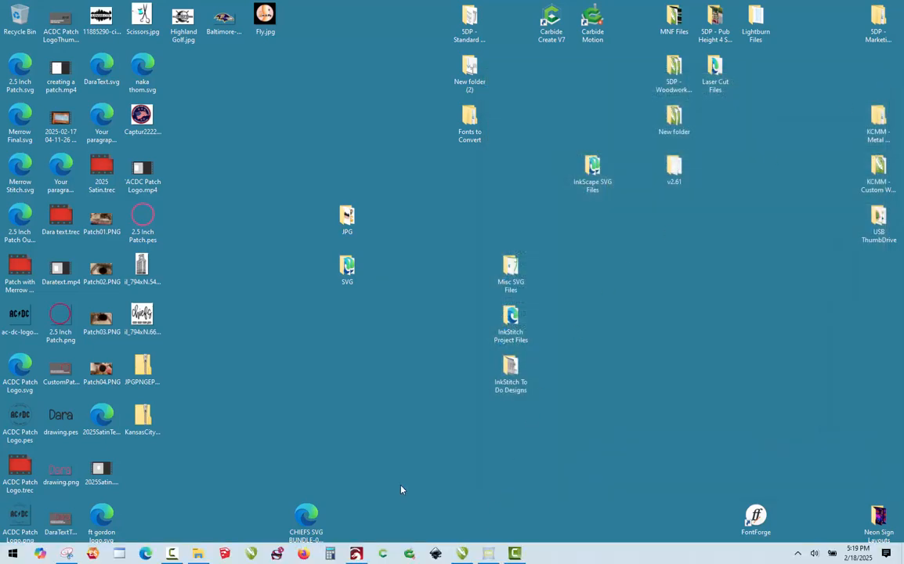
mouse_move(408, 562)
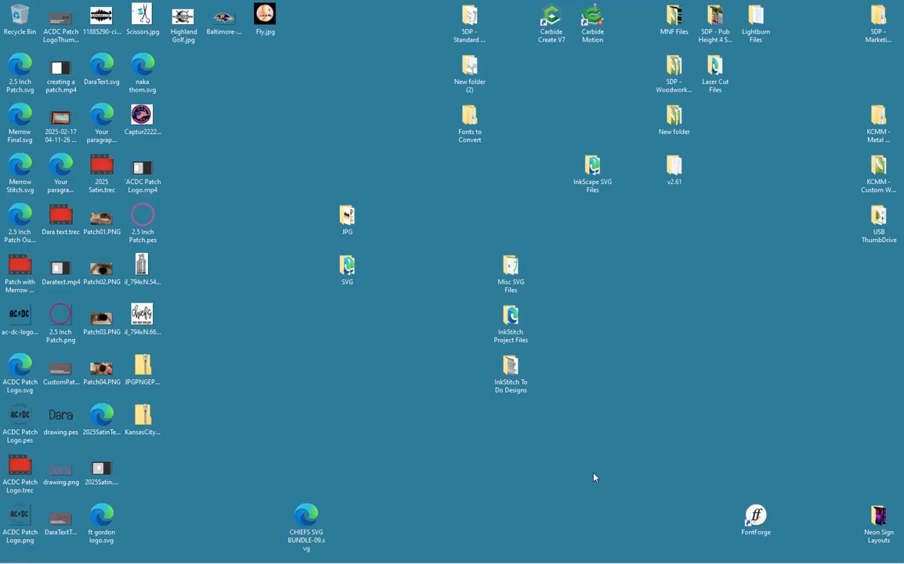
mouse_move(439, 561)
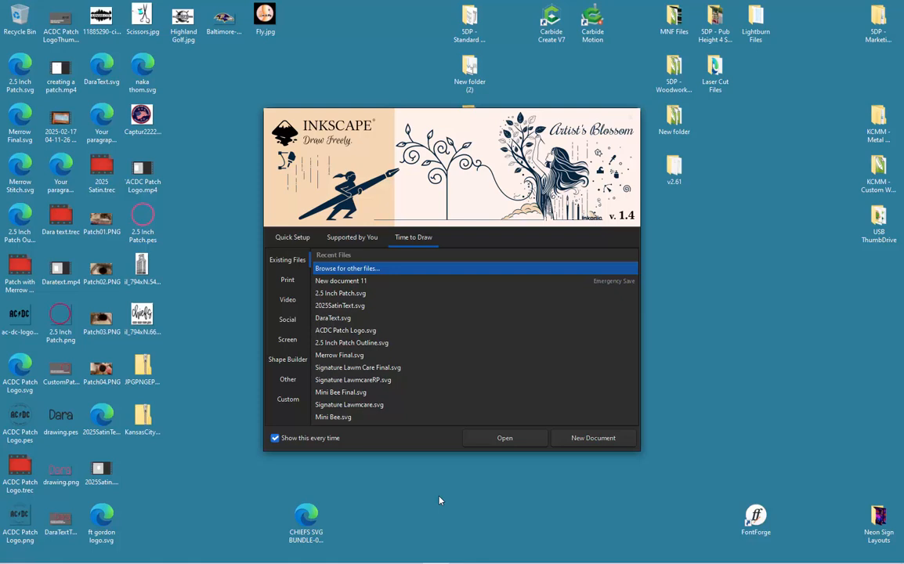
click(375, 282)
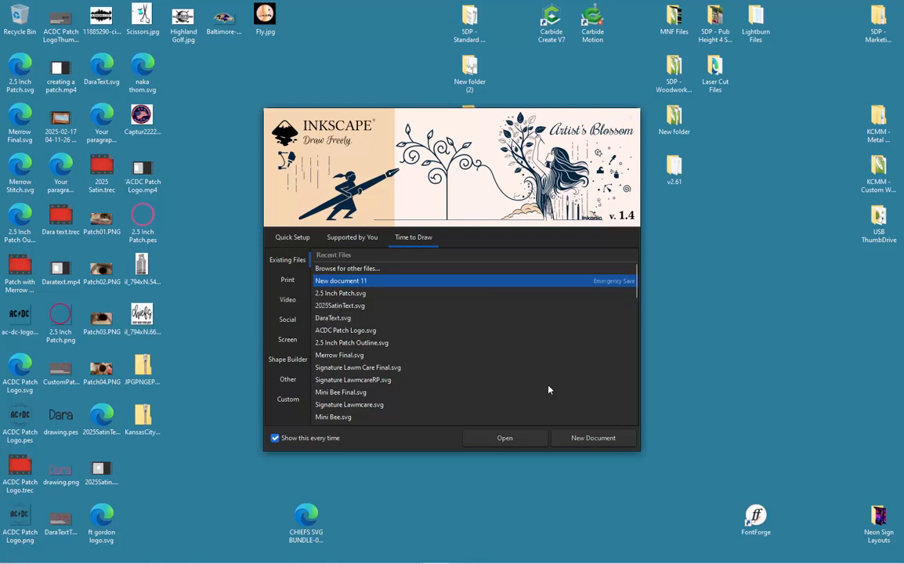
click(533, 443)
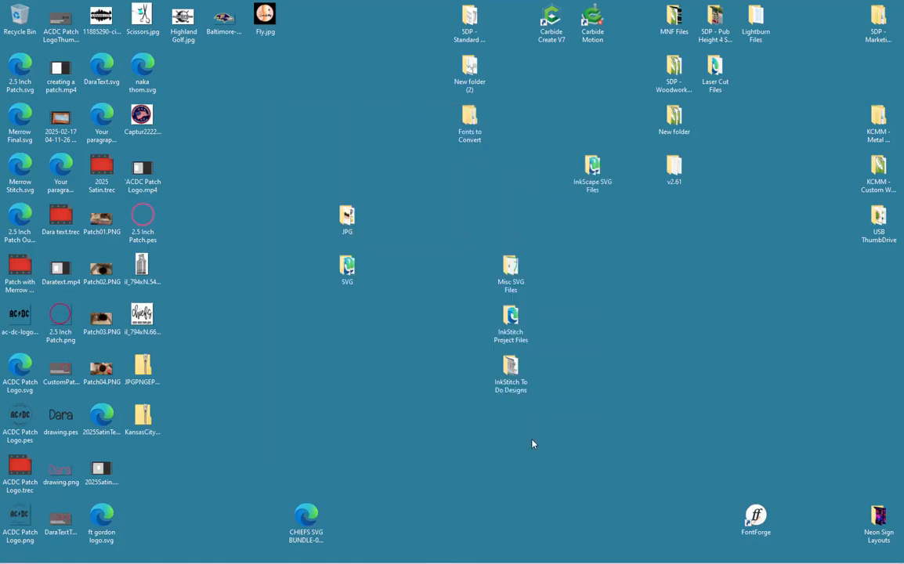
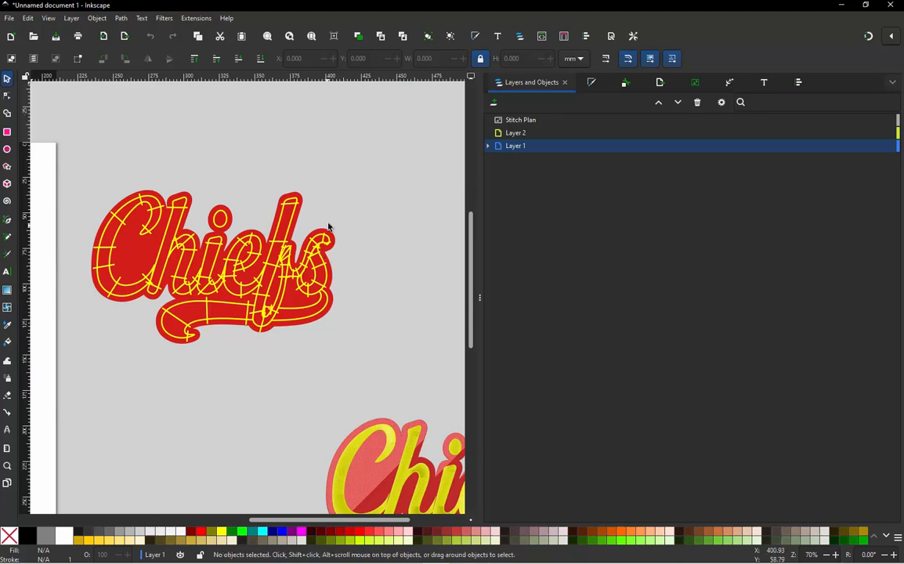
scroll(329, 228, down, 1)
scroll(212, 246, up, 1)
scroll(261, 252, up, 1)
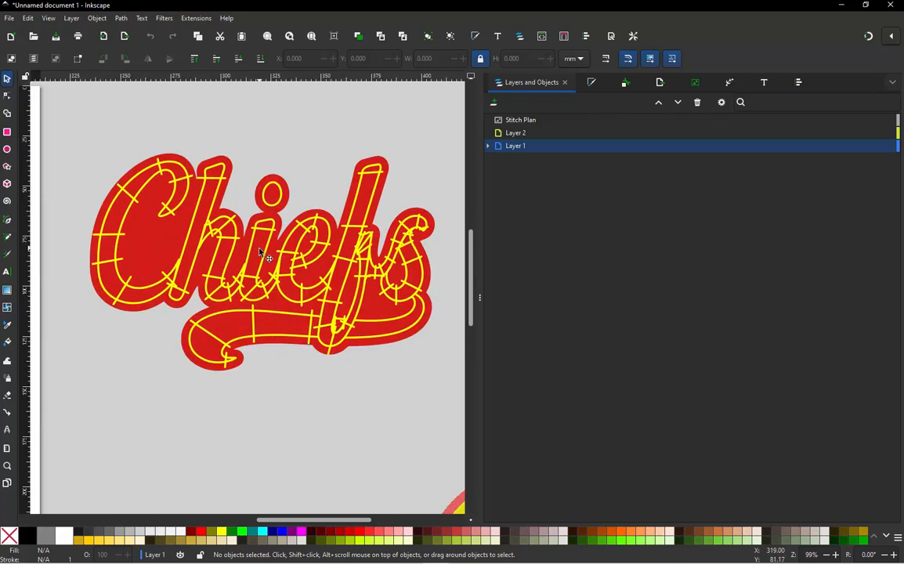
scroll(264, 258, down, 1)
scroll(266, 259, up, 1)
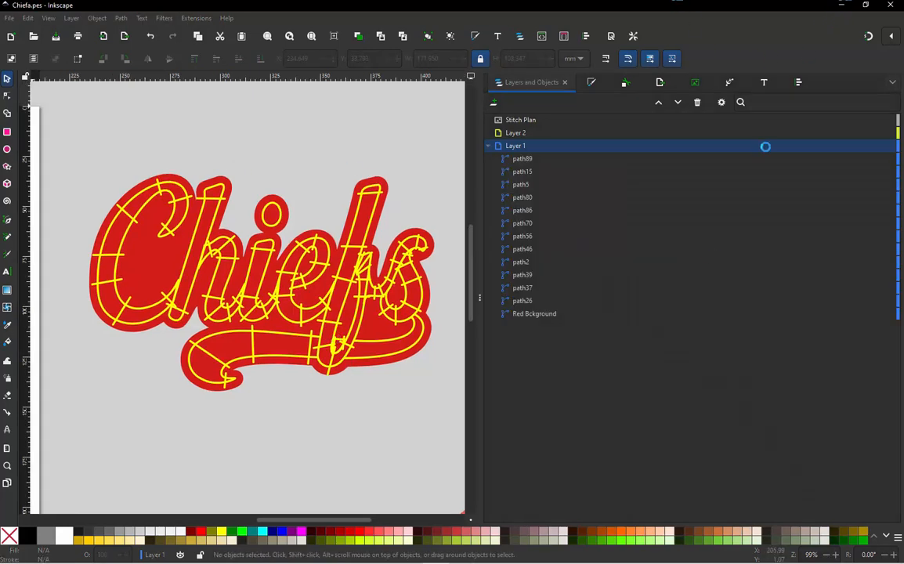
Minimize the Chiefa.pes window and refresh the desktop to check for the saved Chiefa files.
mouse_move(484, 557)
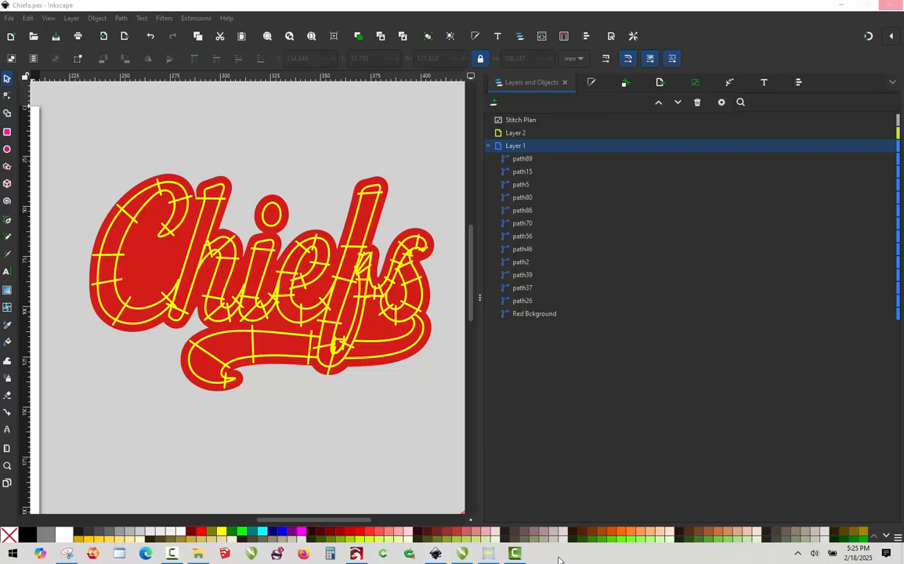
click(843, 5)
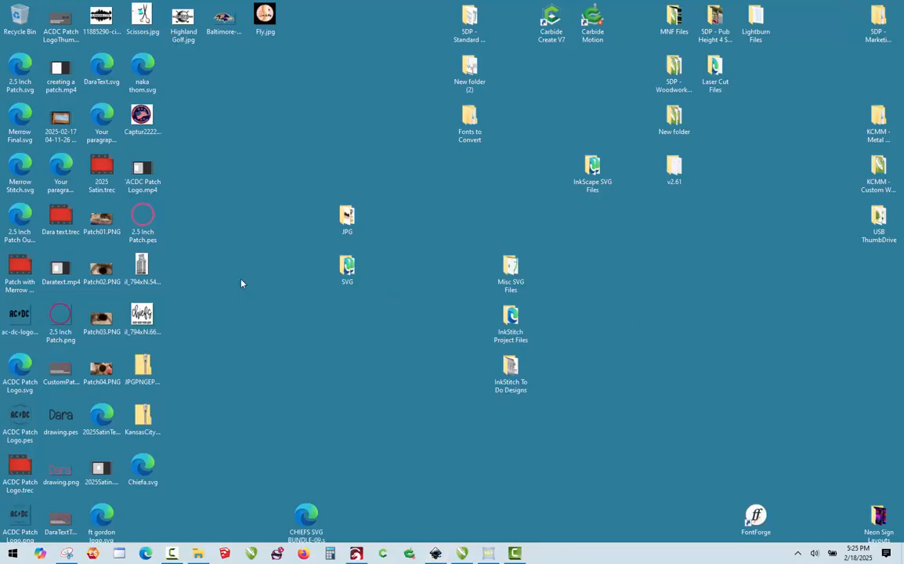
right_click(268, 342)
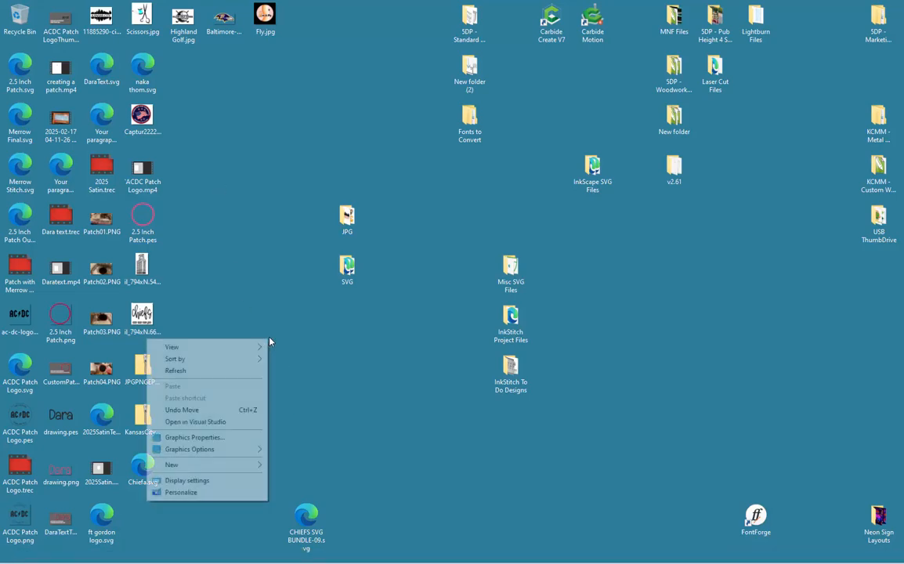
click(212, 370)
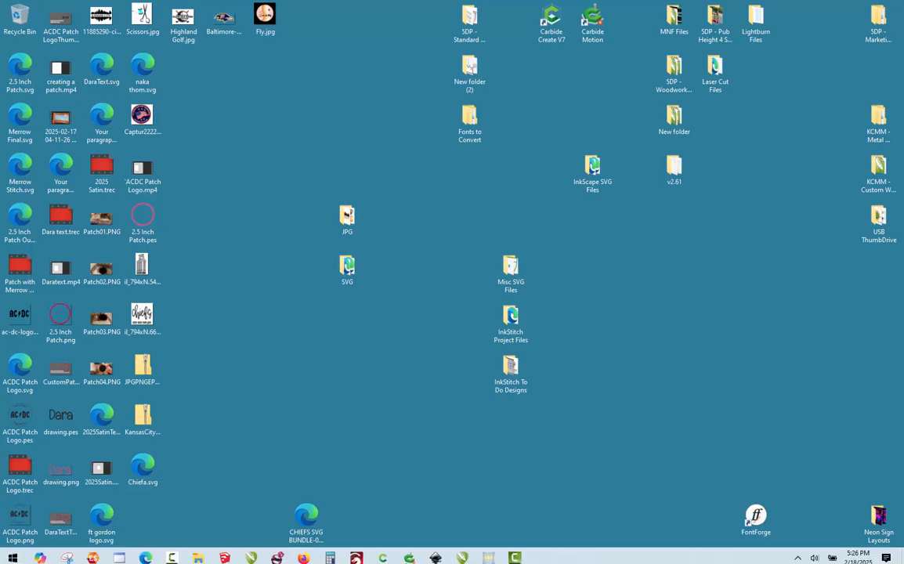
Try to bring back the unresponsive Chiefa.pes window from the desktop.
click(436, 555)
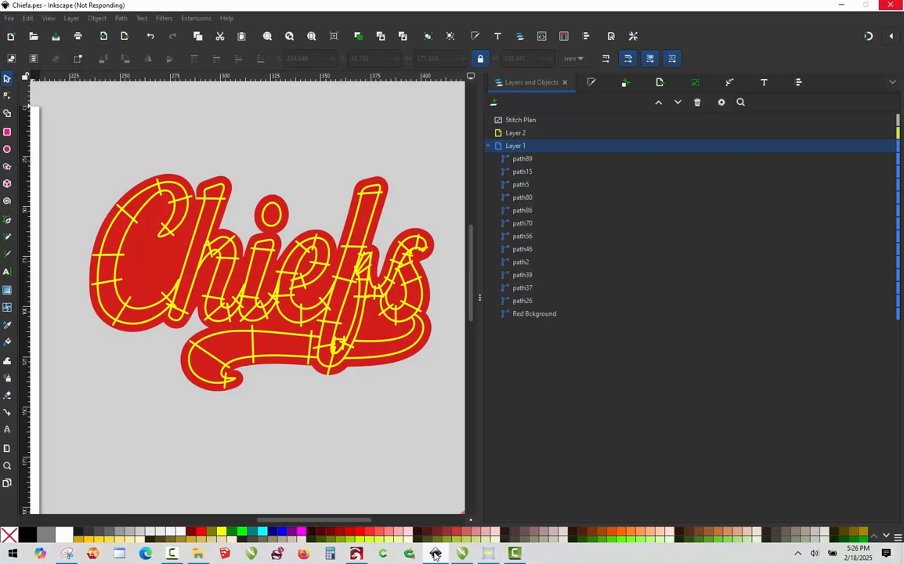
click(436, 555)
click(435, 556)
click(435, 556)
click(436, 556)
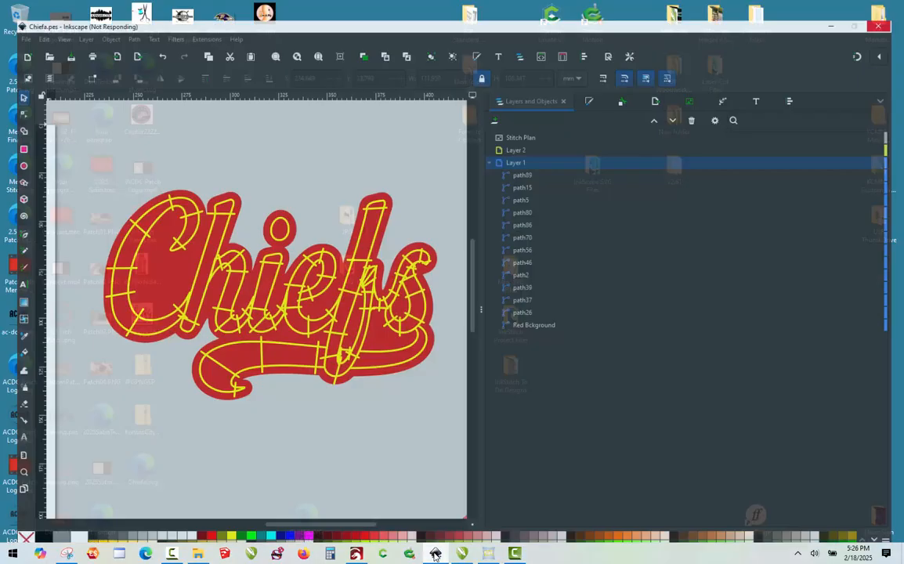
click(435, 556)
click(436, 556)
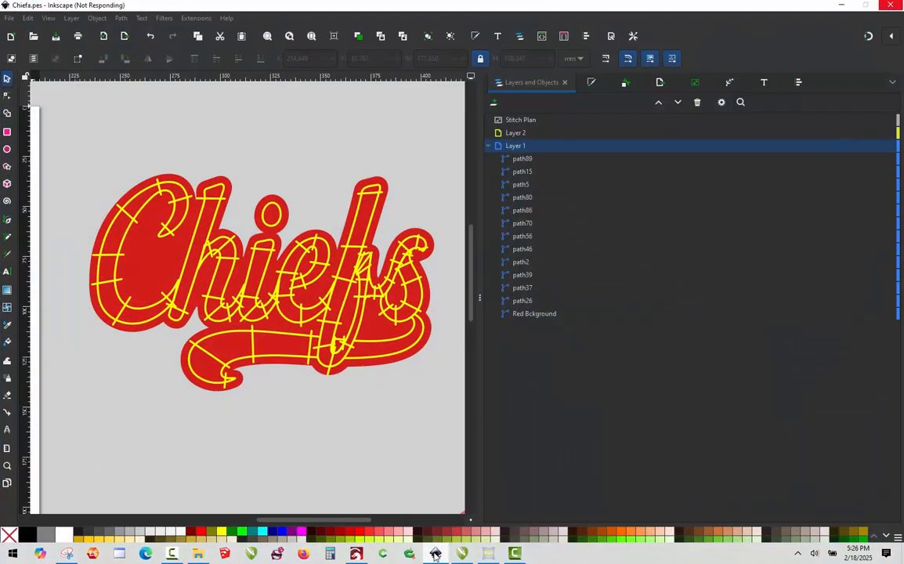
click(436, 556)
Try to open Merrow Final.svg from Inkscape's recent files and bring the program to the front.
right_click(436, 555)
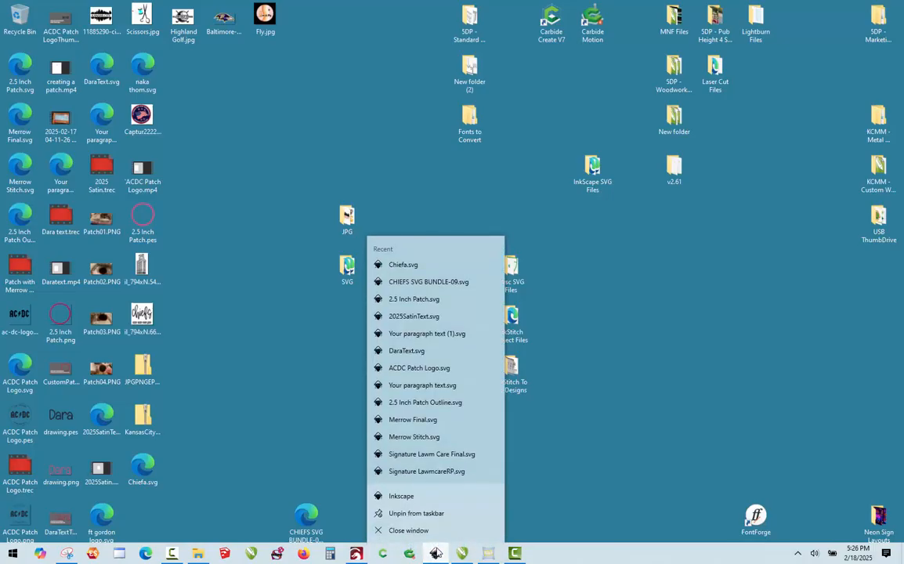
click(413, 419)
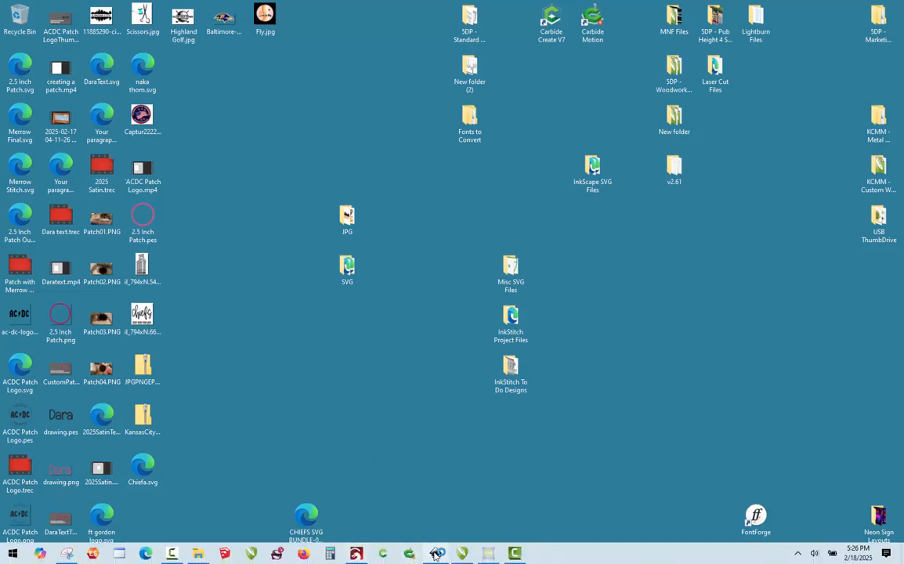
click(436, 556)
click(436, 555)
click(436, 555)
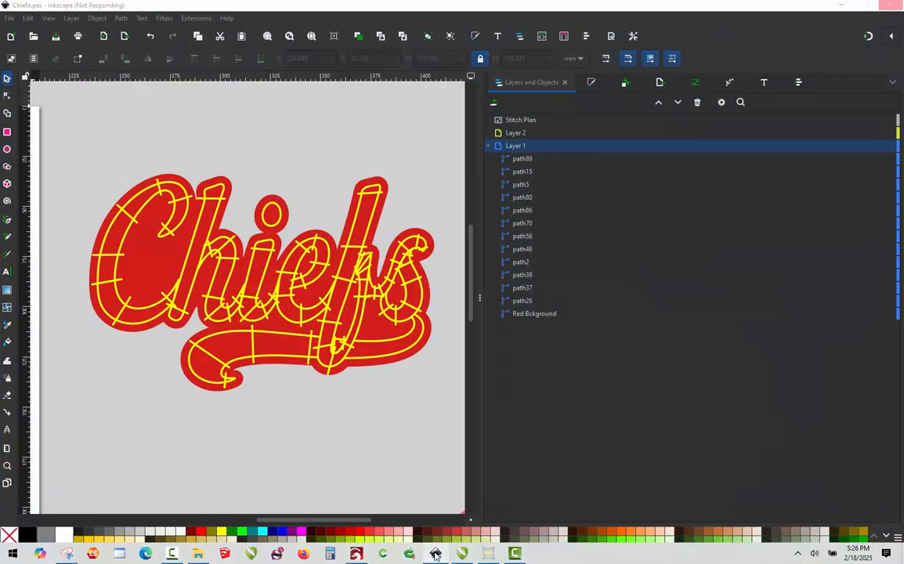
click(436, 556)
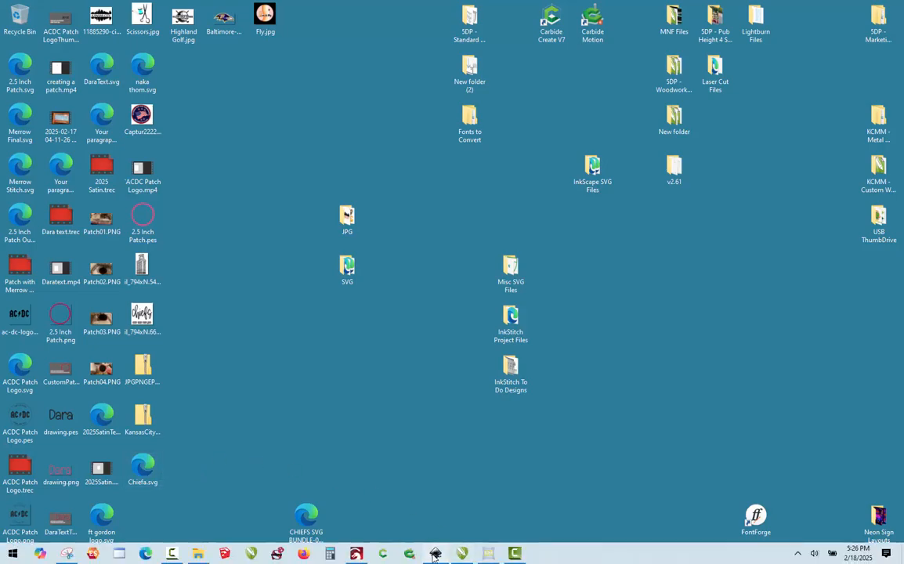
Close the unresponsive Chiefa.pes window and force Inkscape to quit instead of waiting for it.
click(436, 554)
right_click(437, 554)
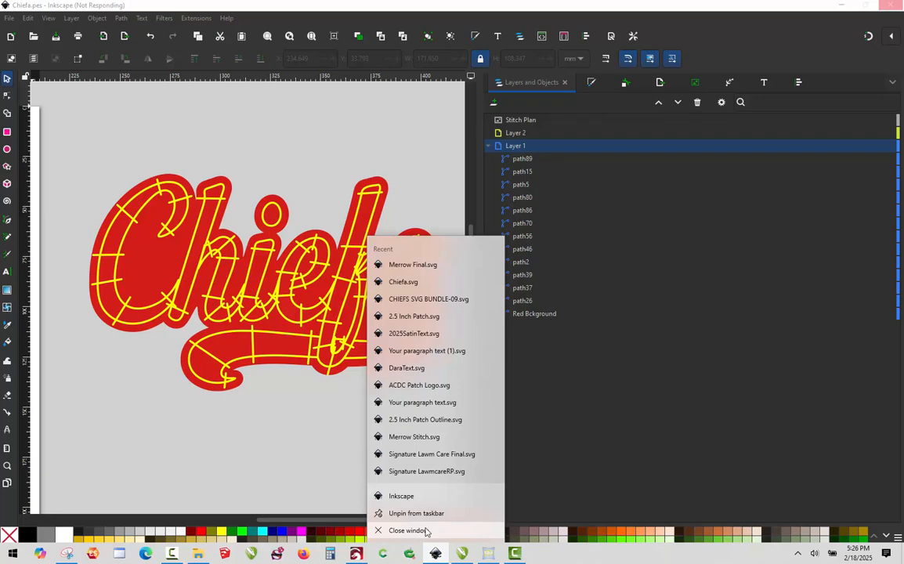
click(427, 532)
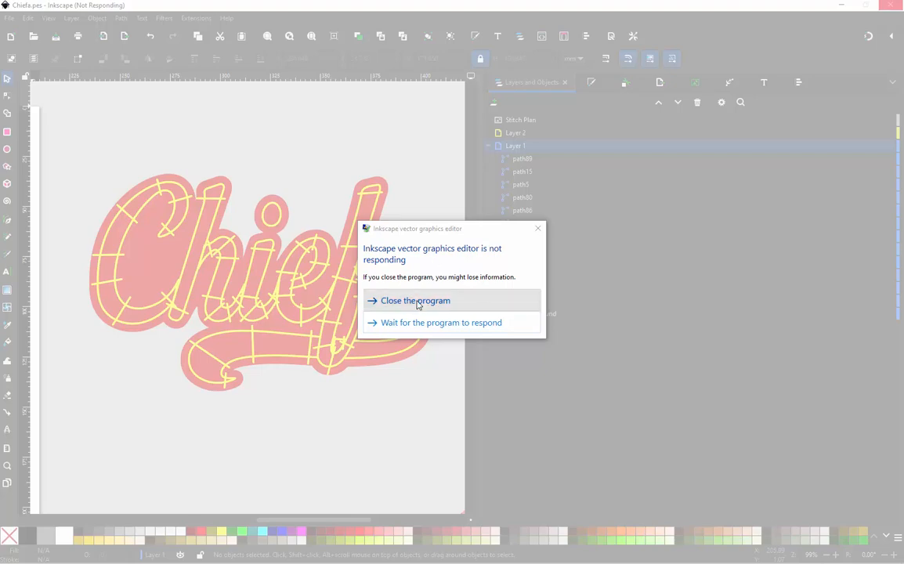
click(417, 306)
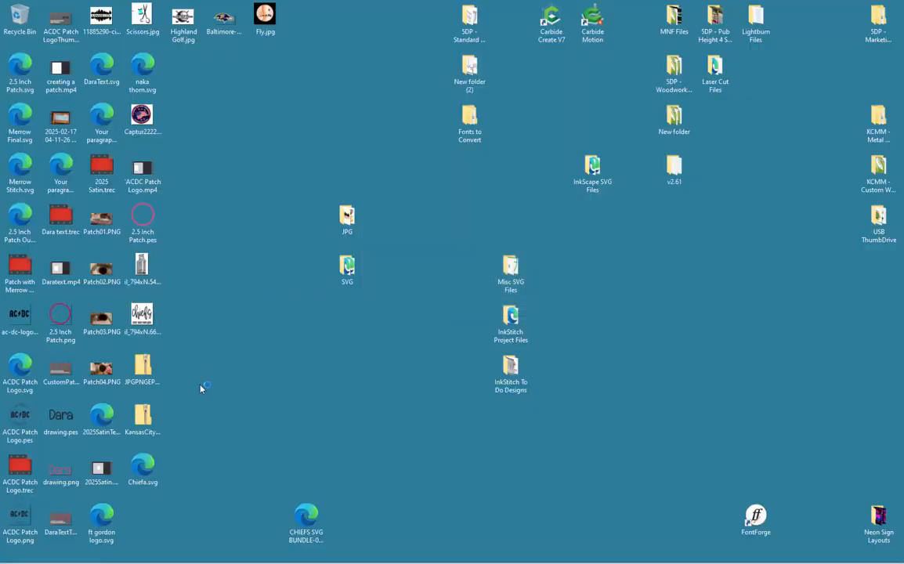
Relaunch Inkscape to bring up its welcome window with the recent files.
mouse_move(406, 562)
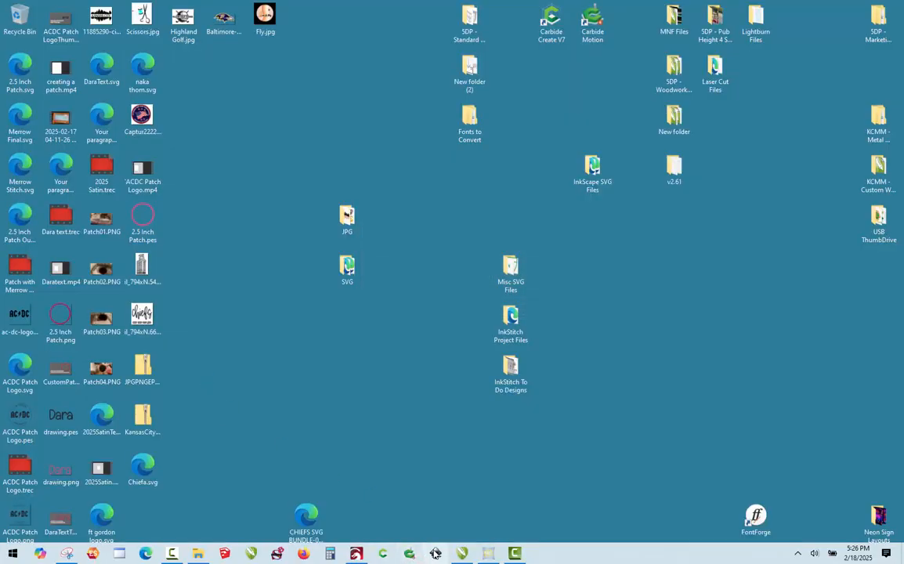
click(436, 554)
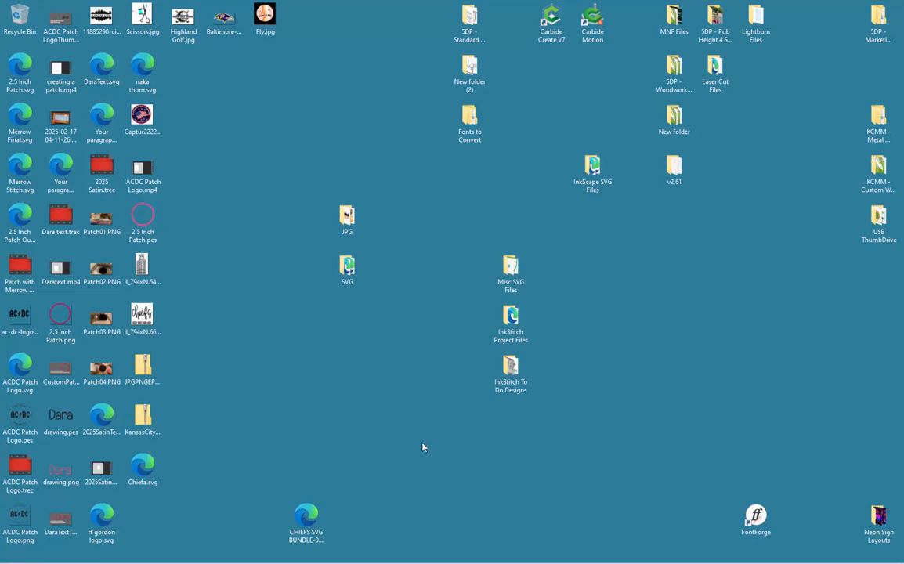
drag(459, 244, 527, 351)
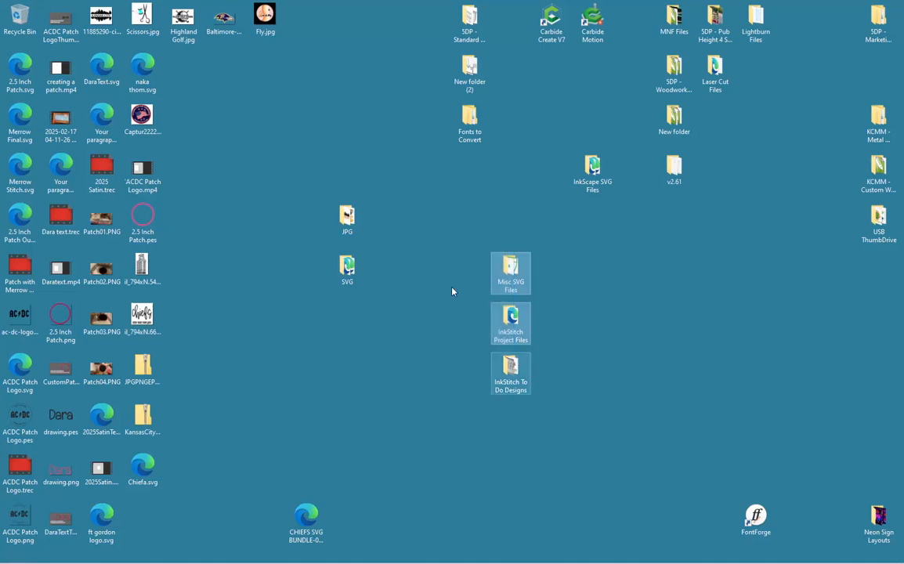
click(424, 264)
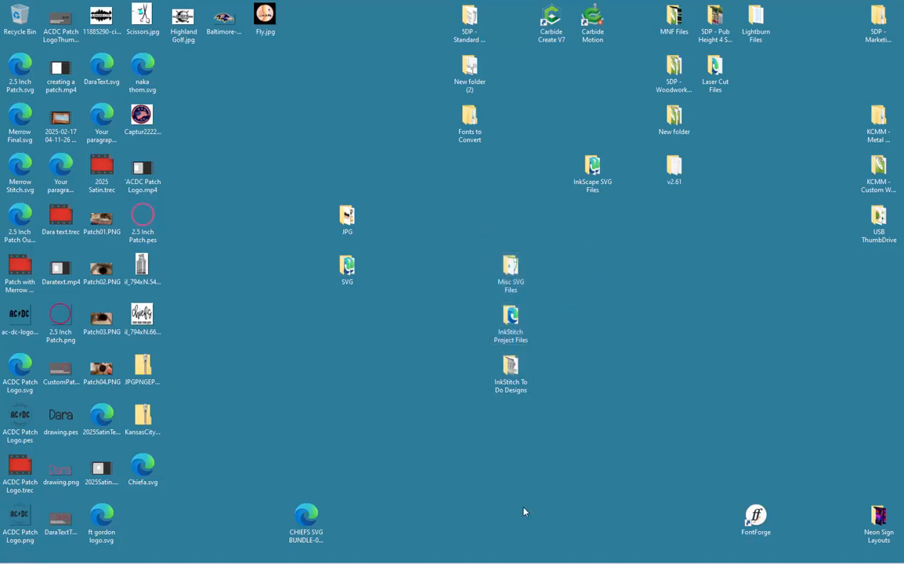
mouse_move(439, 558)
click(19, 19)
click(410, 125)
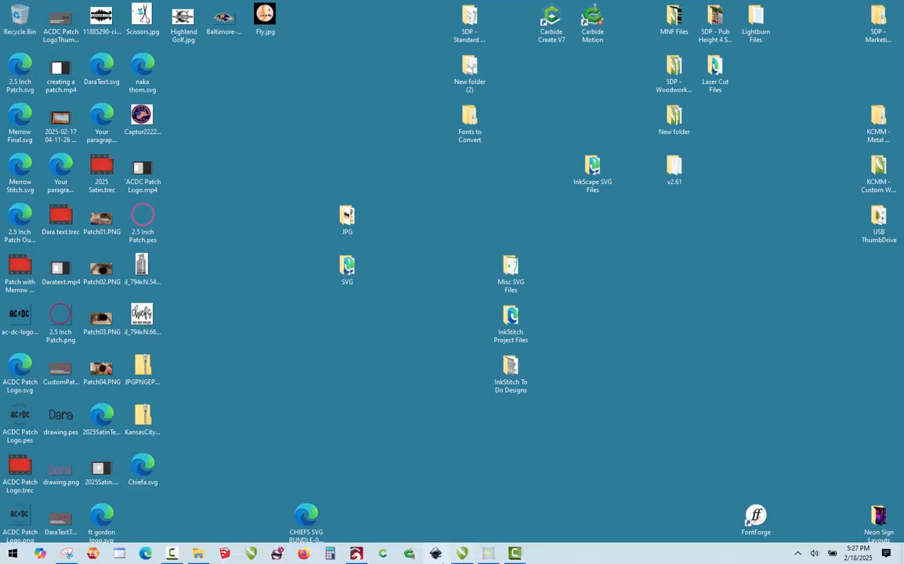
click(436, 554)
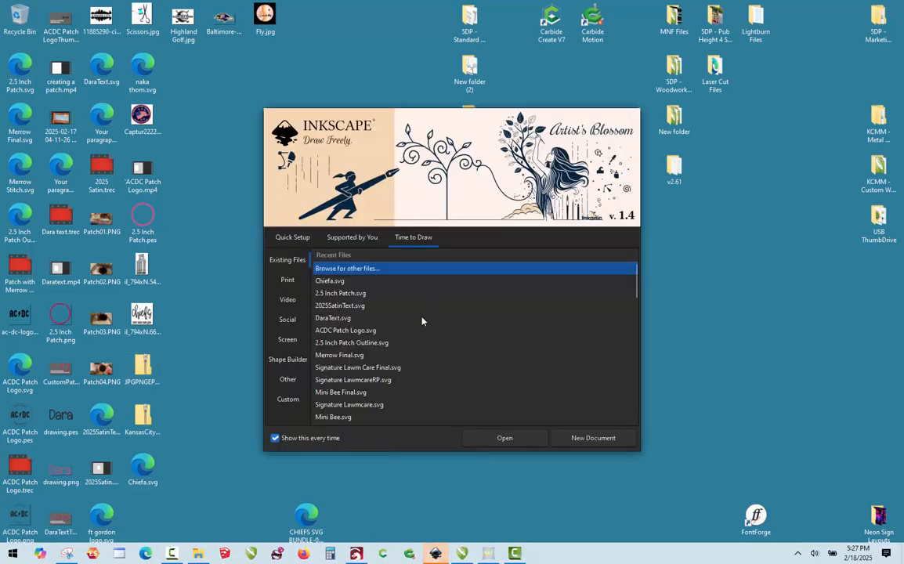
Open Chiefa.svg from the recent files and check which paths make up the yellow lettering.
click(336, 283)
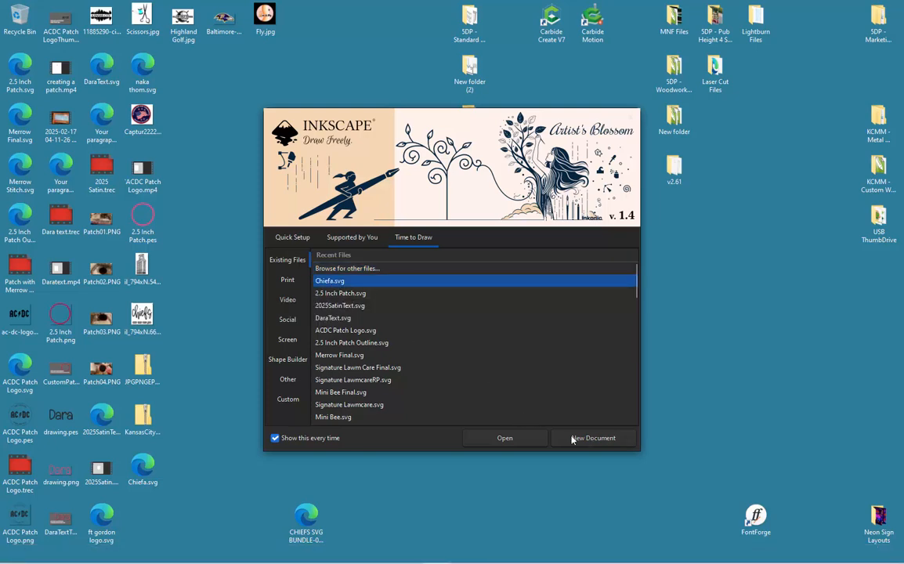
click(518, 444)
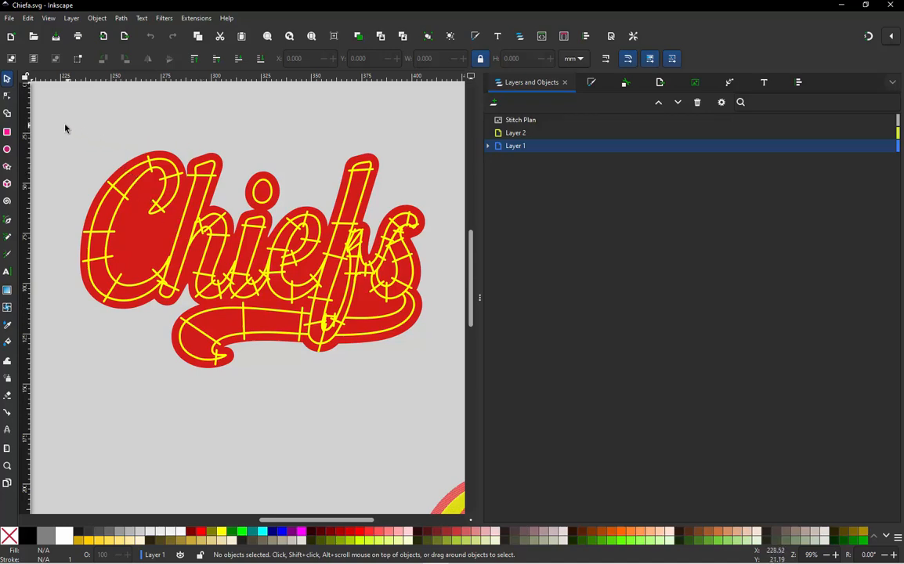
drag(65, 125, 422, 395)
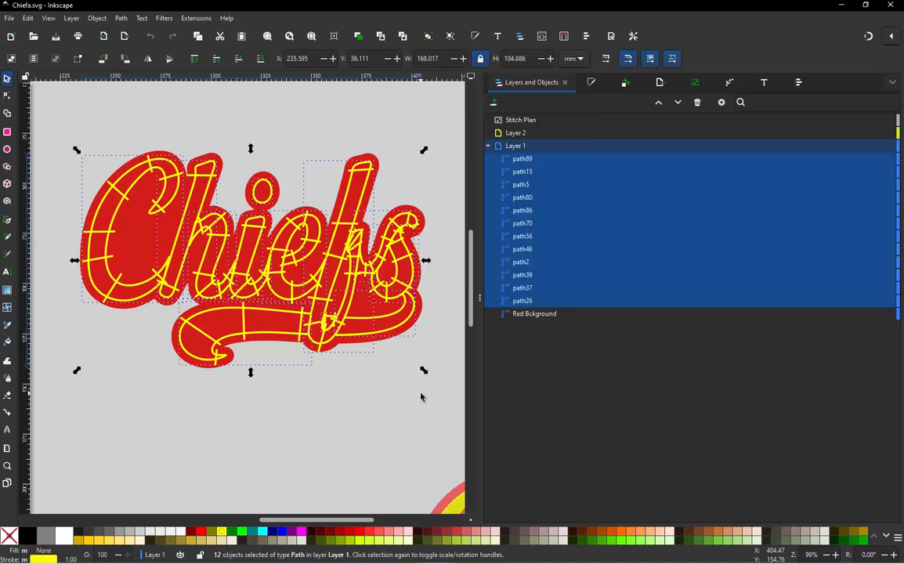
click(420, 395)
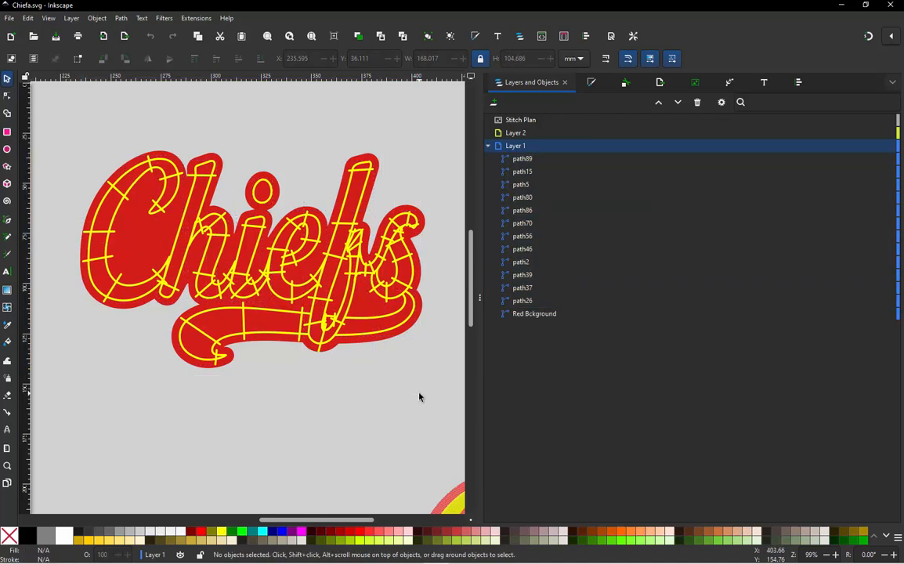
Delete the Stitch Plan layer and Layer 2, keeping only Layer 1.
click(521, 159)
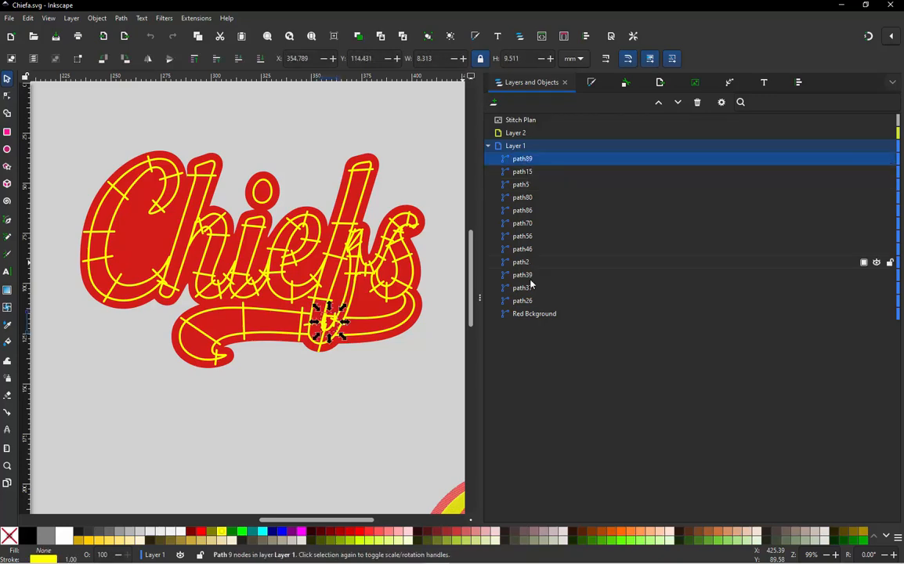
click(530, 126)
key(Delete)
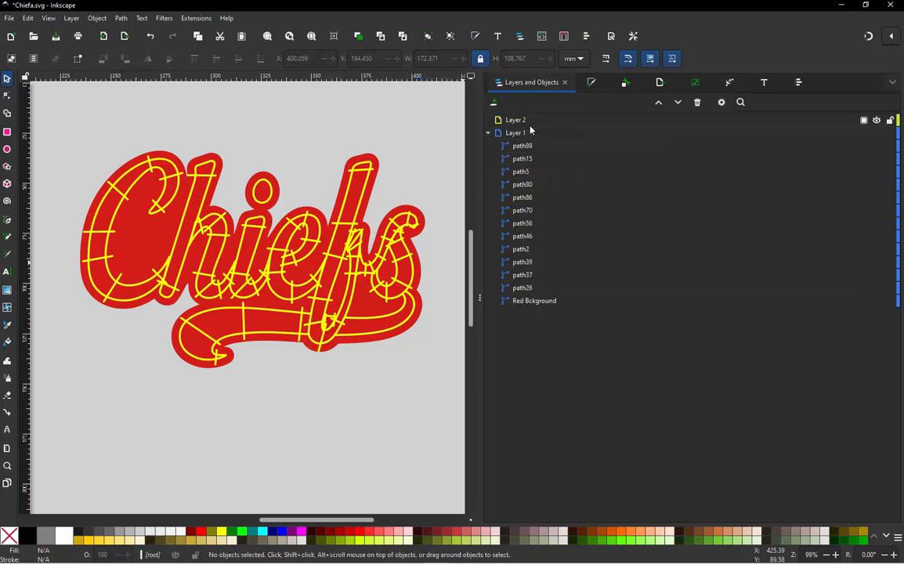
key(Delete)
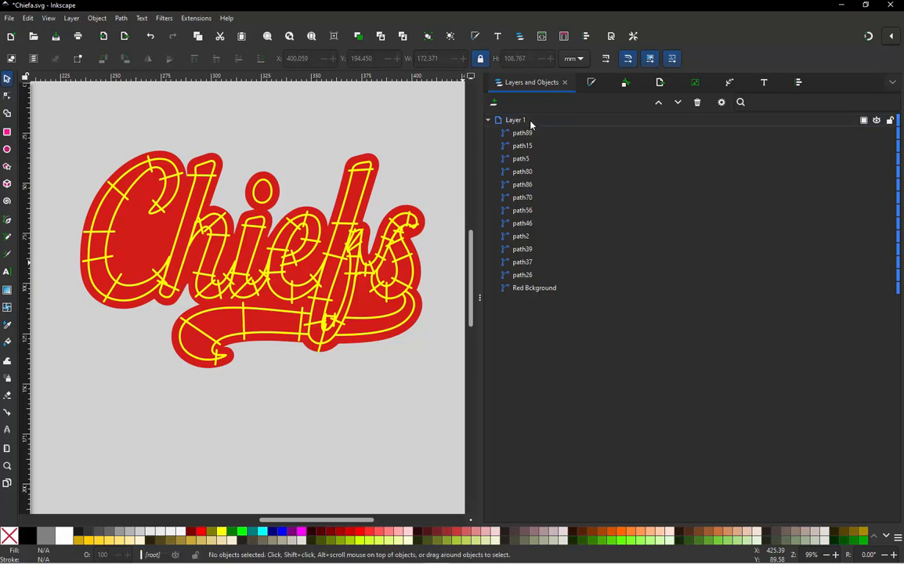
Open the embroidery params for the twelve yellow satin paths, path89 through path26, without the red background.
scroll(256, 235, down, 2)
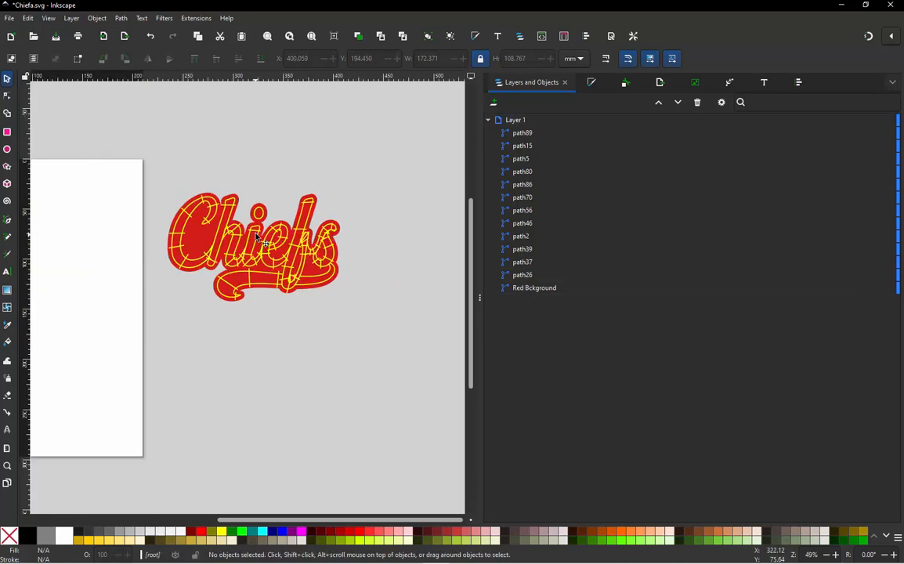
click(520, 133)
shift+click(523, 276)
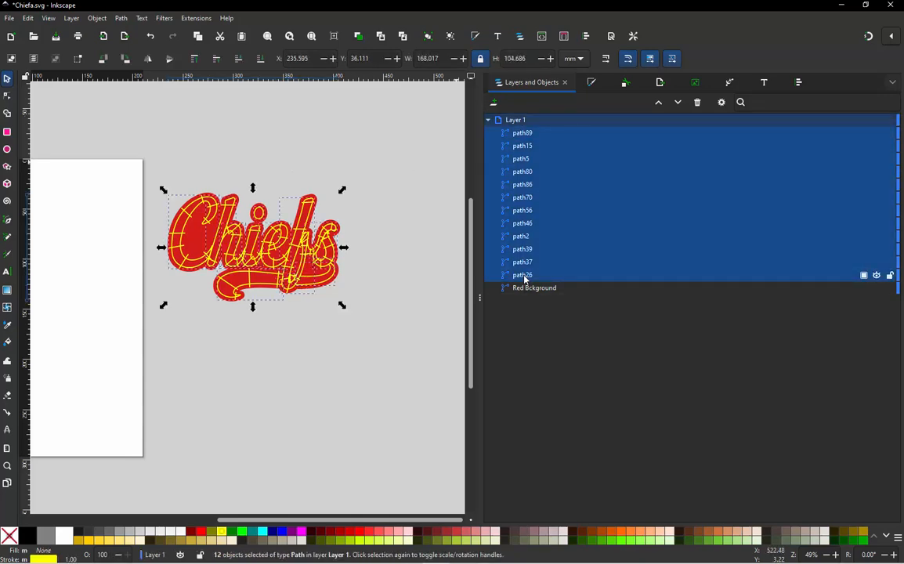
key(alt+q)
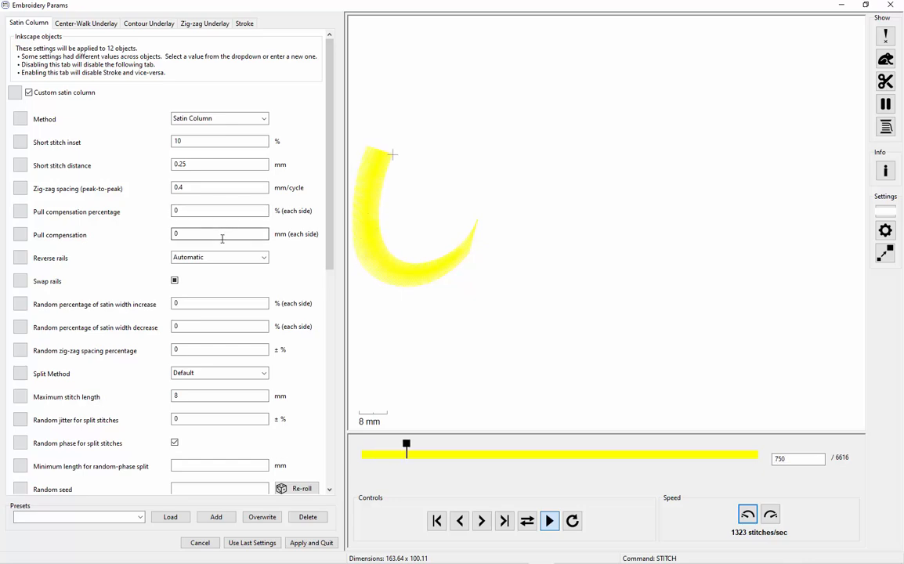
Set the satin columns' pull compensation percentage to 10% on each side and apply the parameters.
scroll(223, 247, down, 3)
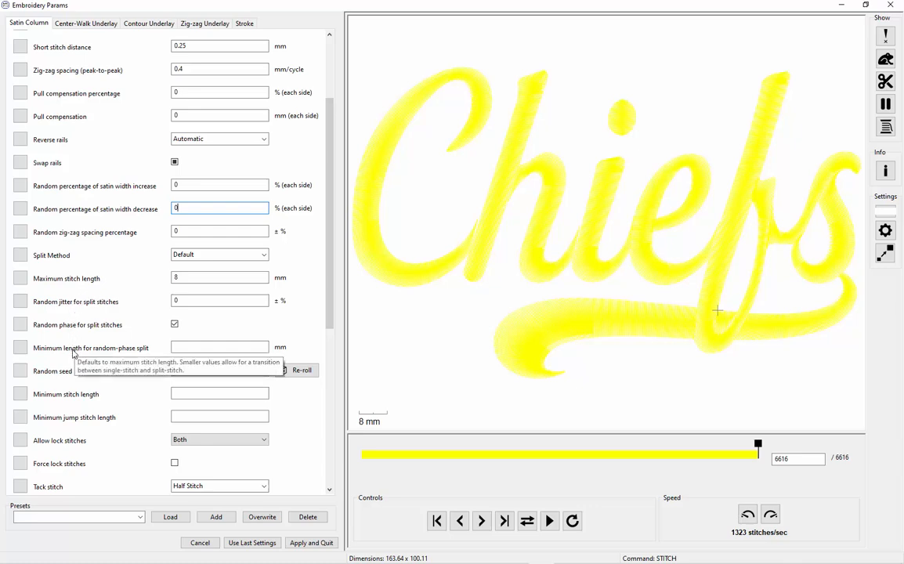
click(185, 303)
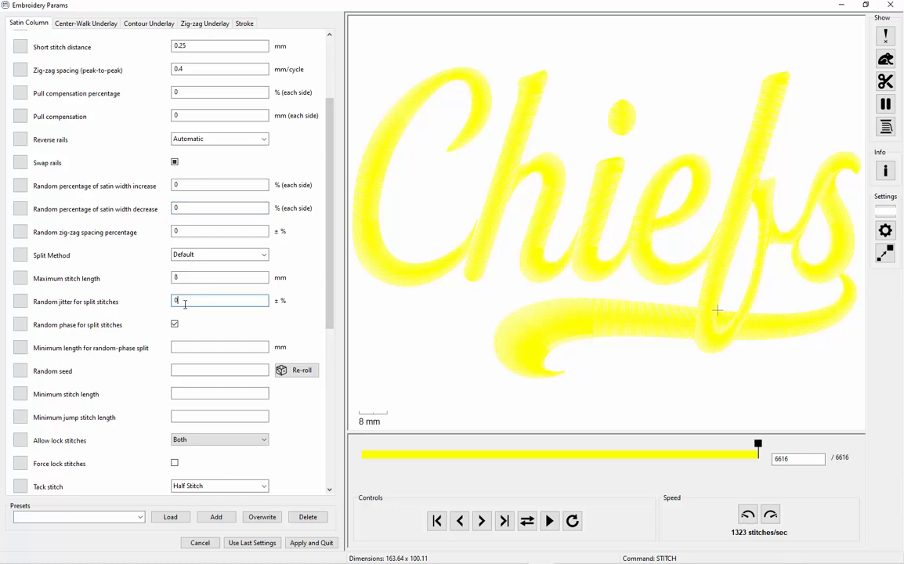
double_click(185, 302)
scroll(157, 313, down, 5)
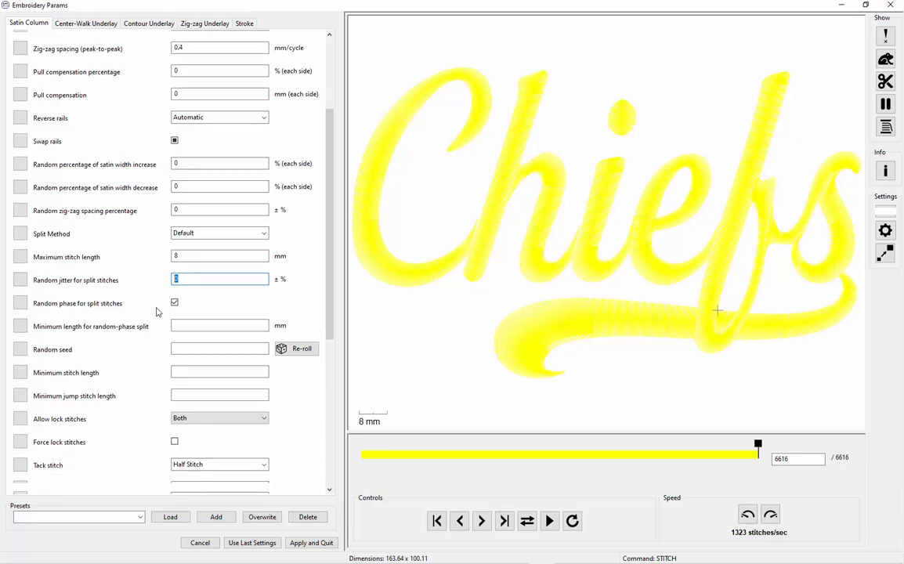
scroll(165, 303, up, 10)
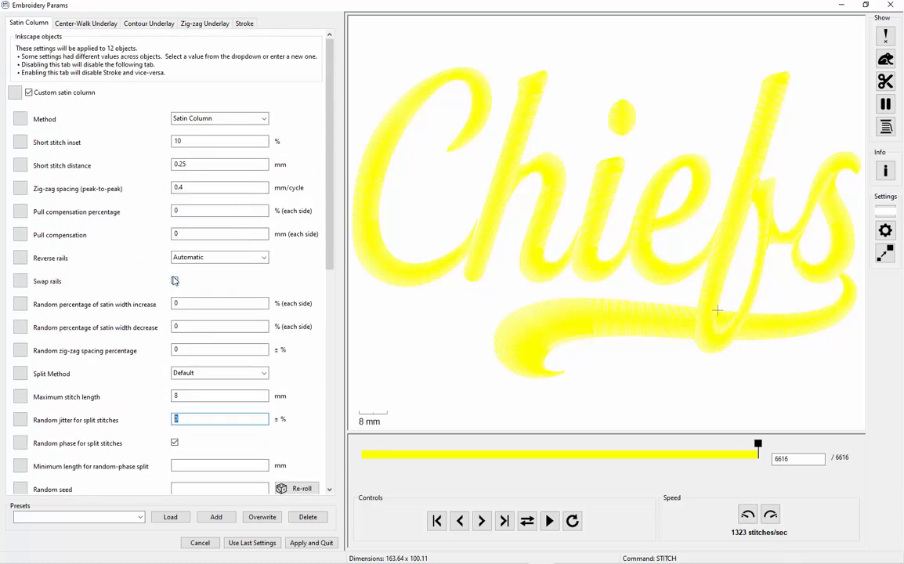
click(175, 281)
click(180, 211)
double_click(179, 211)
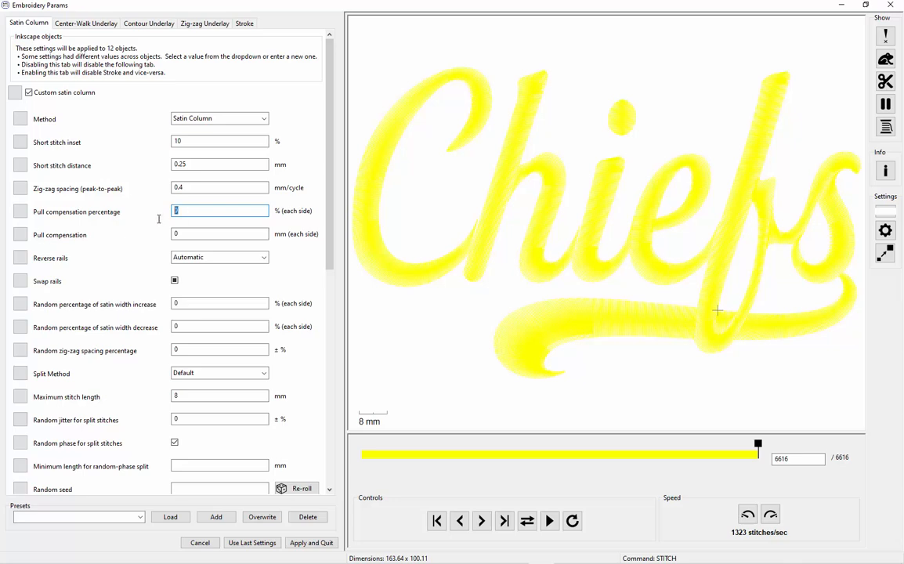
text(10)
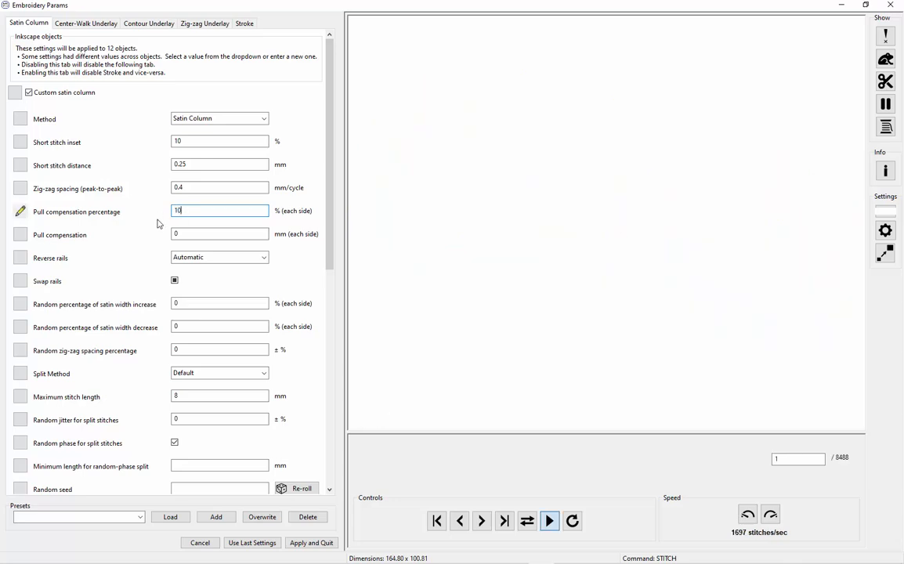
click(311, 542)
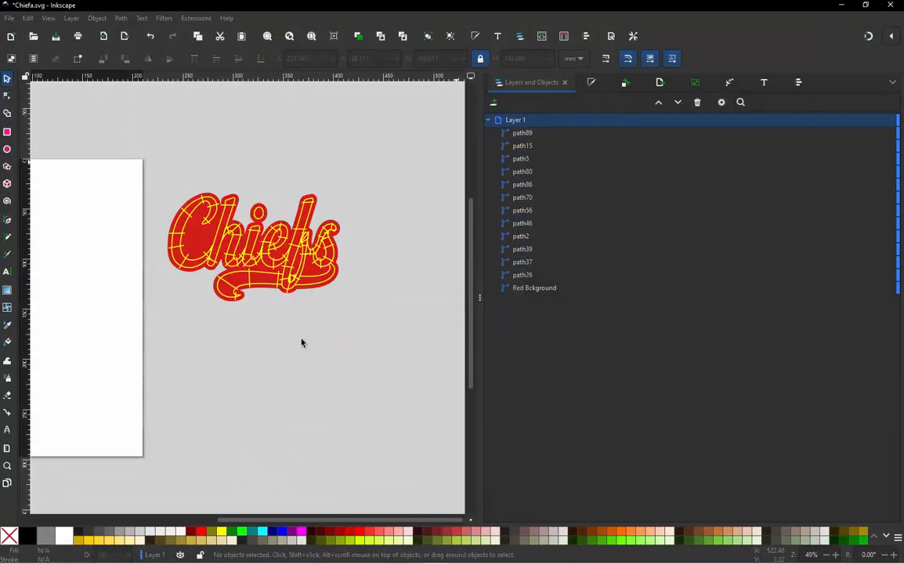
Open the embroidery params for the Red Bckground path alone.
click(323, 291)
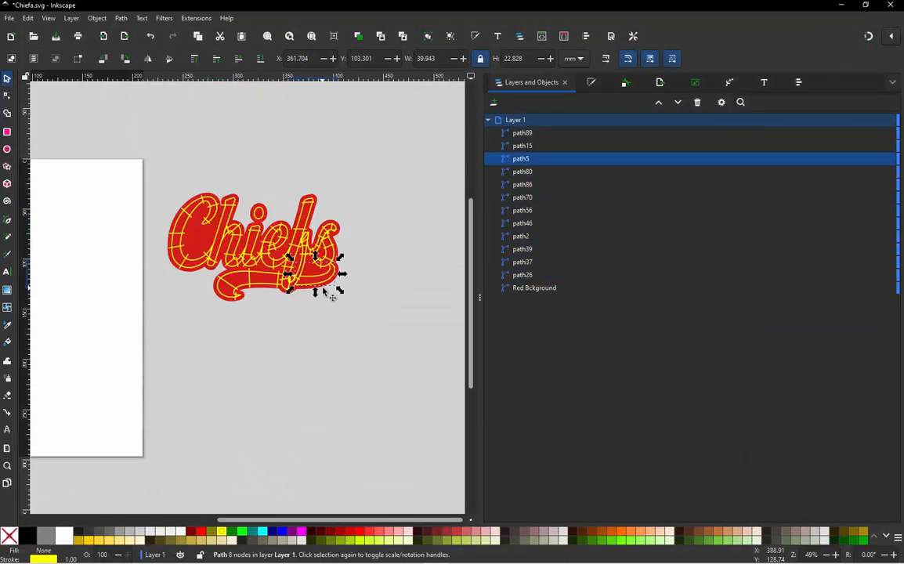
click(336, 288)
click(547, 288)
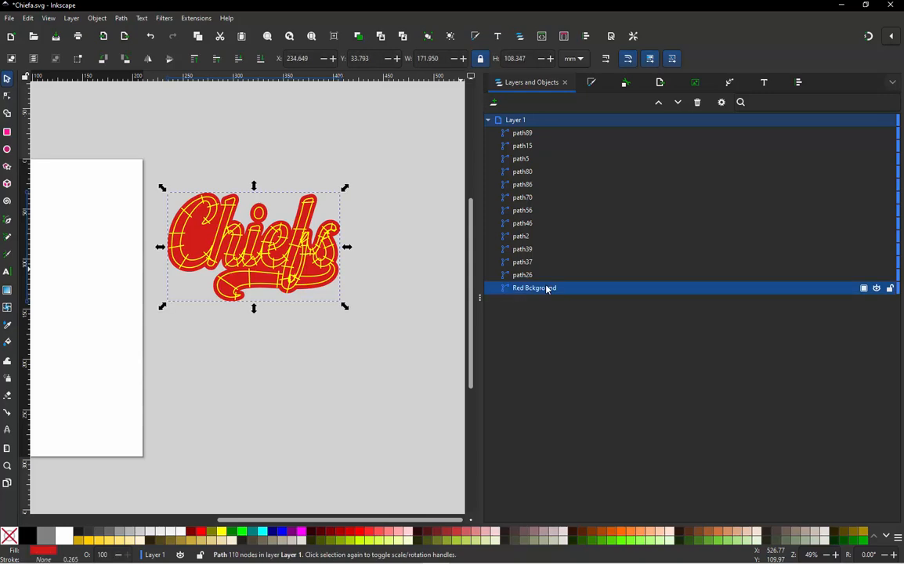
key(ctrl+shift+p)
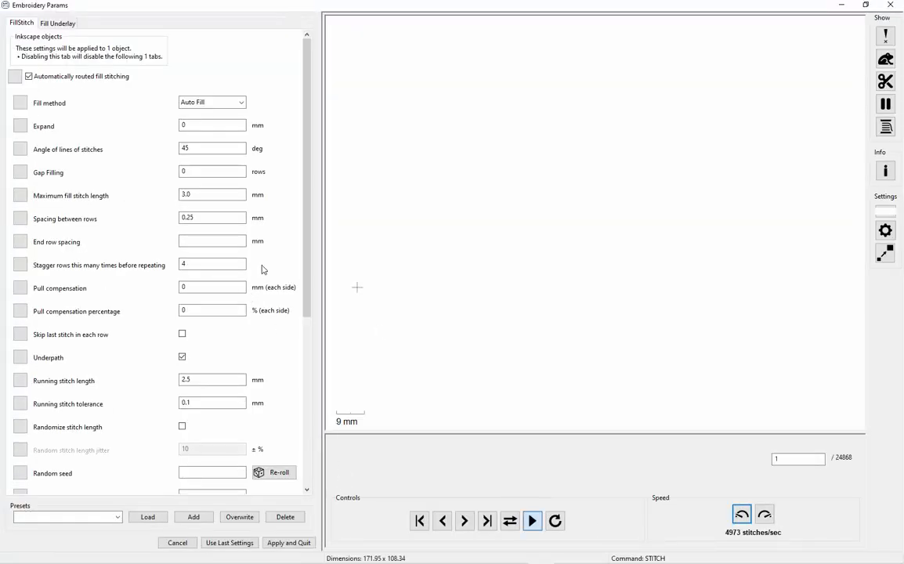
Try a pull compensation percentage of 15% on the red background fill, then clear the value.
drag(309, 241, 310, 258)
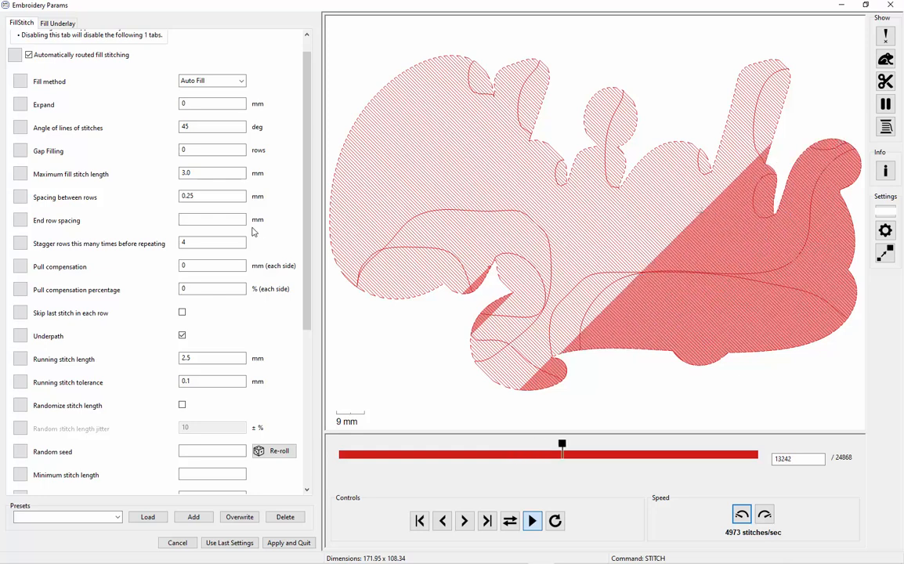
click(211, 265)
click(203, 289)
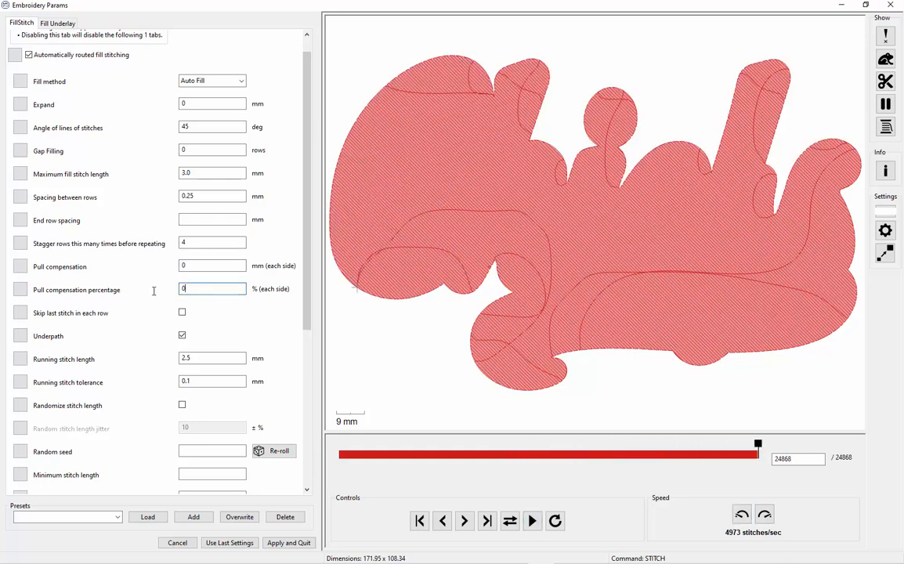
text(15)
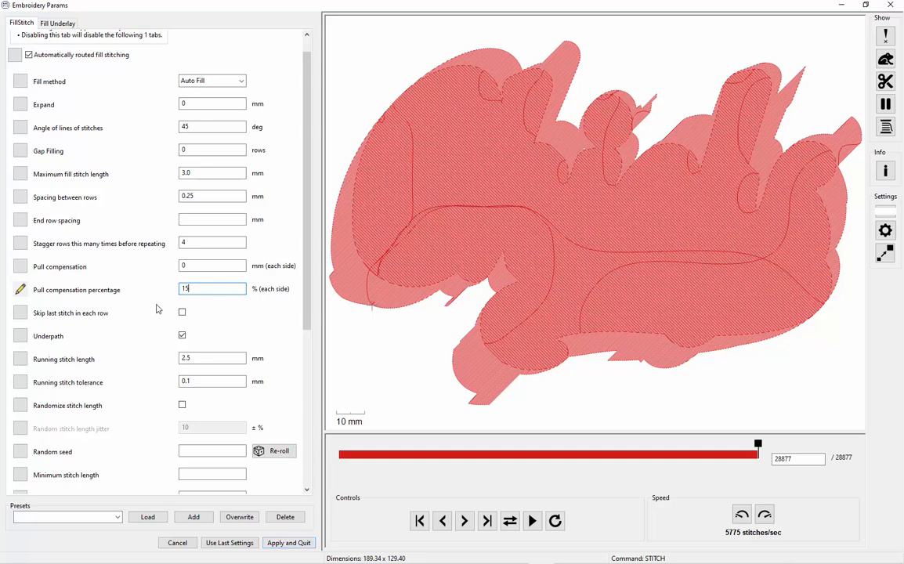
key(BackSpace)
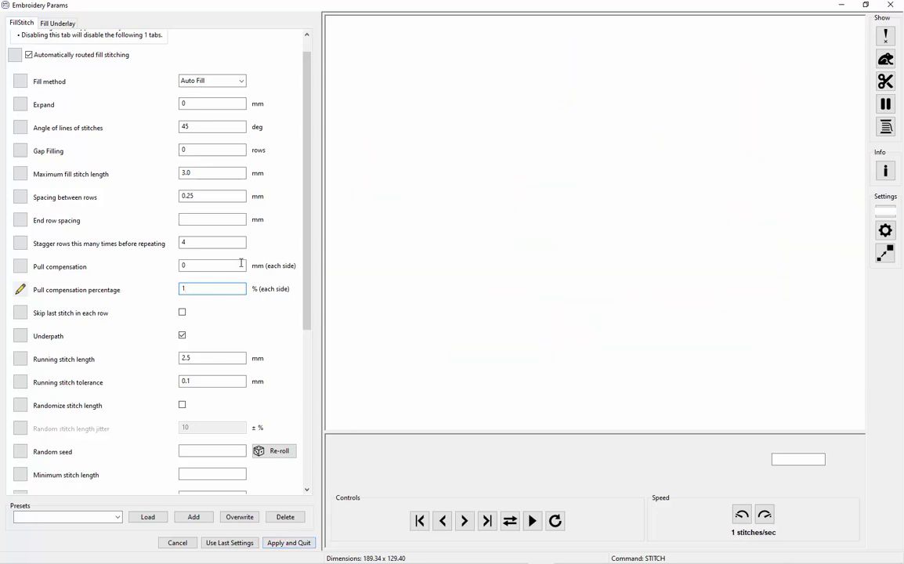
key(BackSpace)
Try a pull compensation of 3 mm on the red background, clear the value, and apply the fill parameters.
double_click(196, 266)
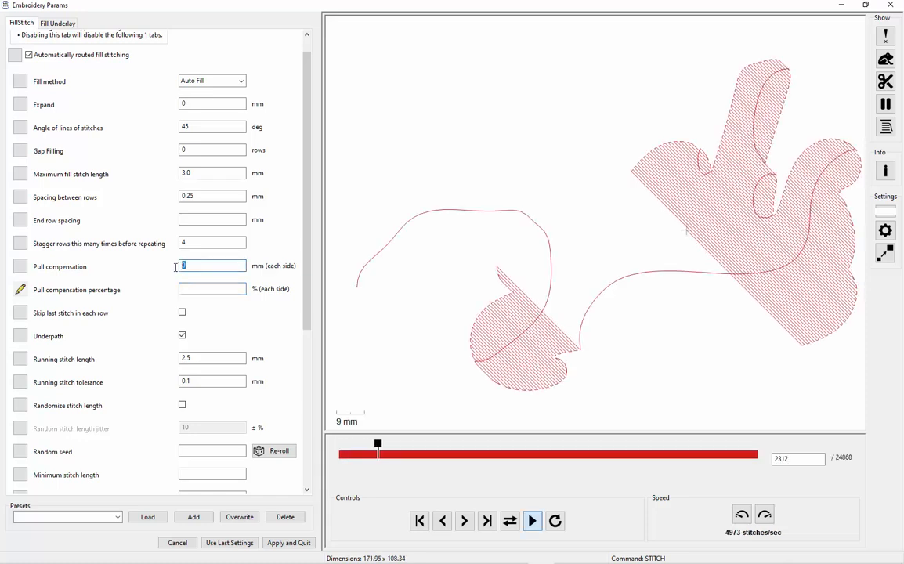
text(3)
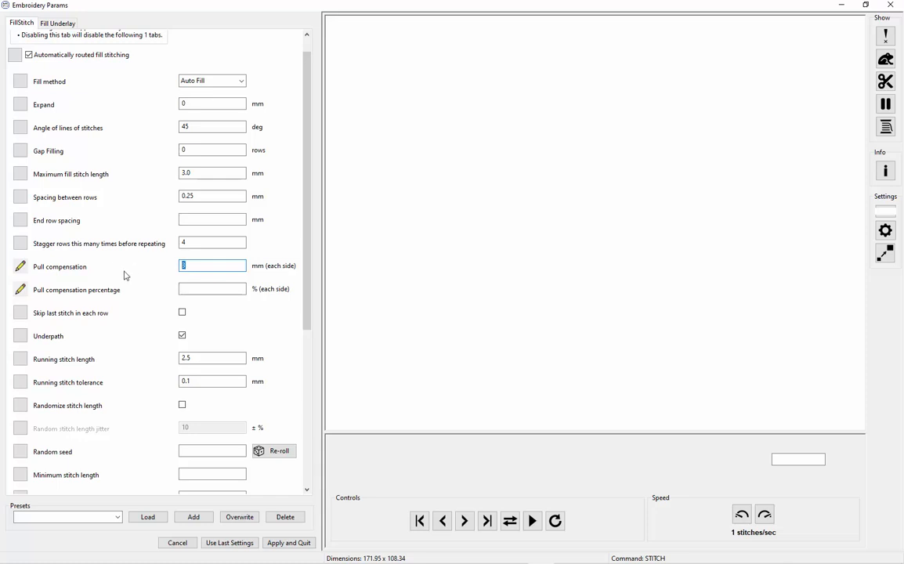
key(BackSpace)
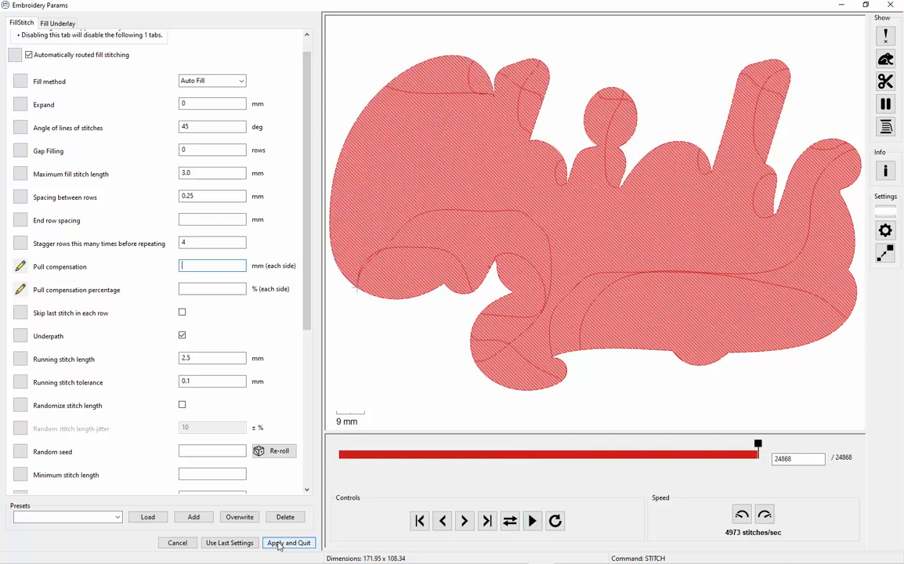
click(278, 544)
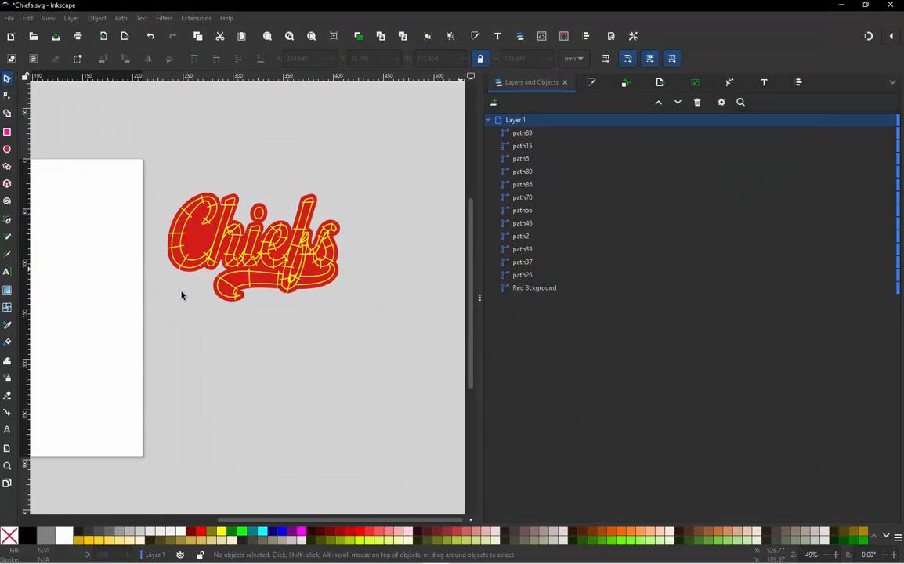
Select the whole Chiefs design, including the yellow lettering paths and the red background.
click(184, 240)
click(150, 174)
drag(152, 166, 379, 368)
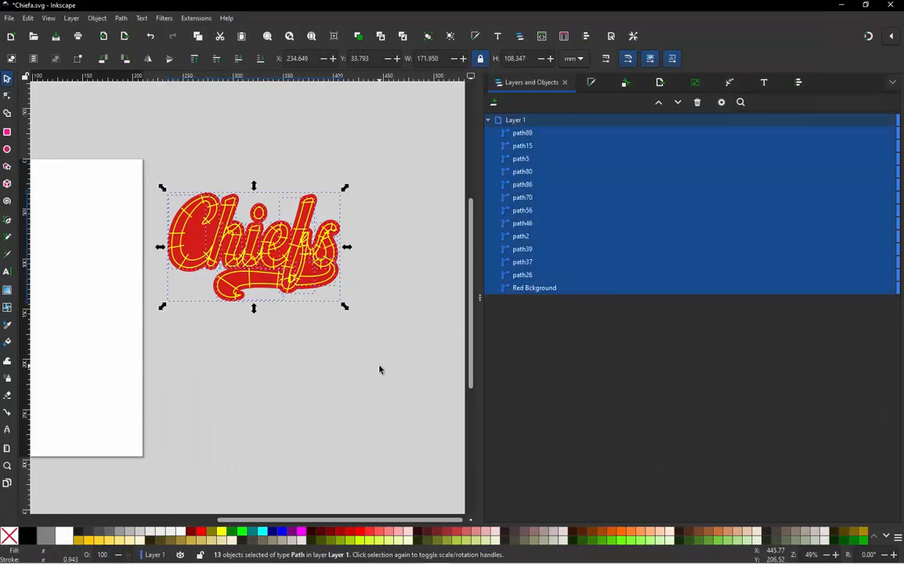
Save the design to the Desktop as Chiefa.pes in the Ink/Stitch Brother Embroidery Format (.pes), then minimize the Inkscape window.
click(8, 18)
click(55, 114)
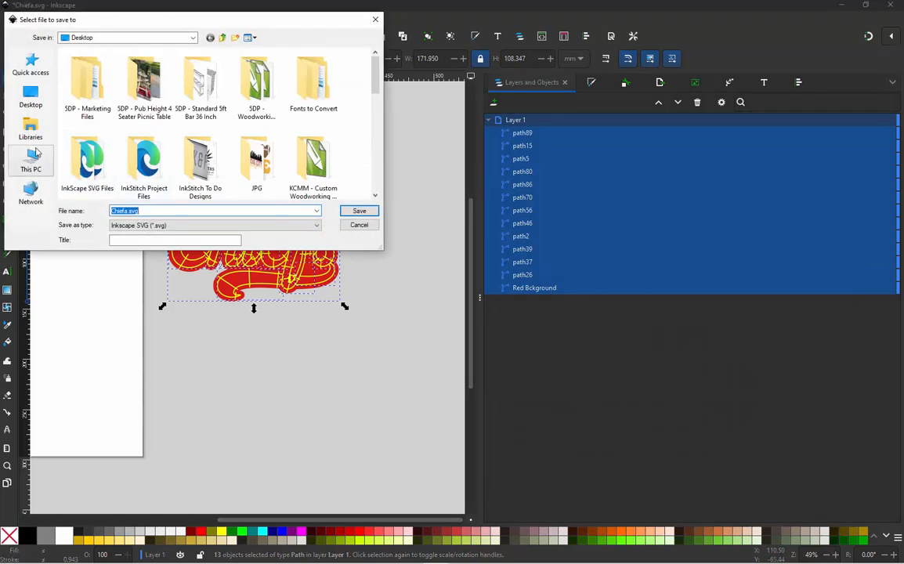
click(32, 96)
click(199, 226)
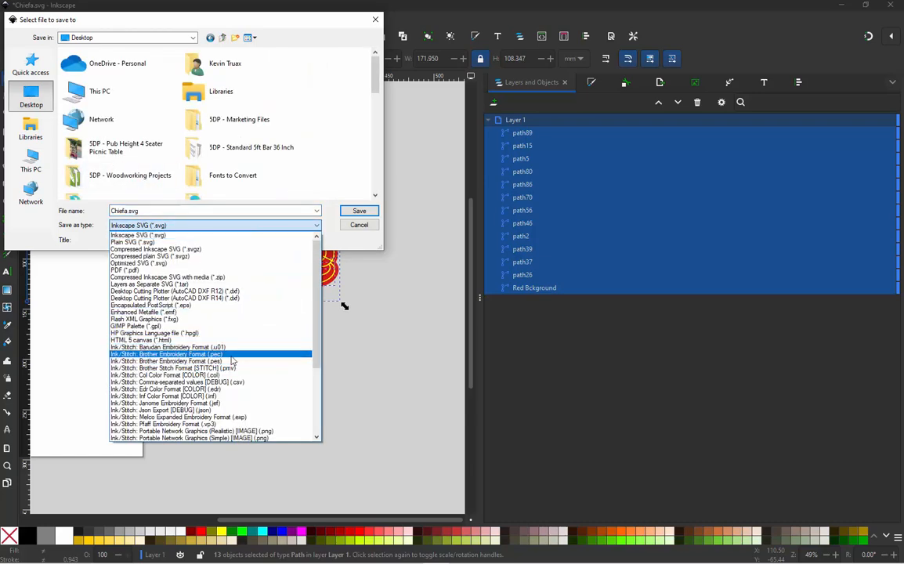
click(232, 358)
click(172, 224)
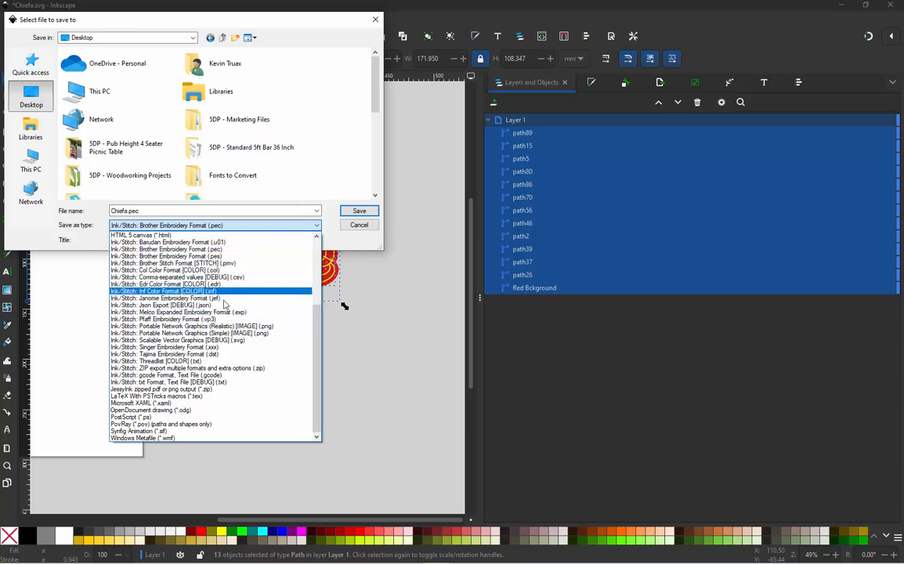
scroll(227, 345, up, 5)
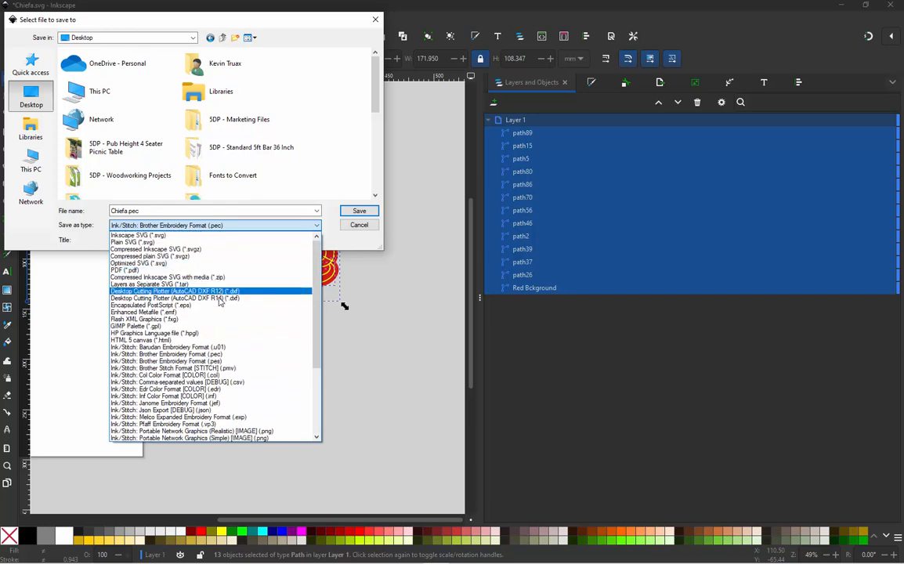
click(231, 361)
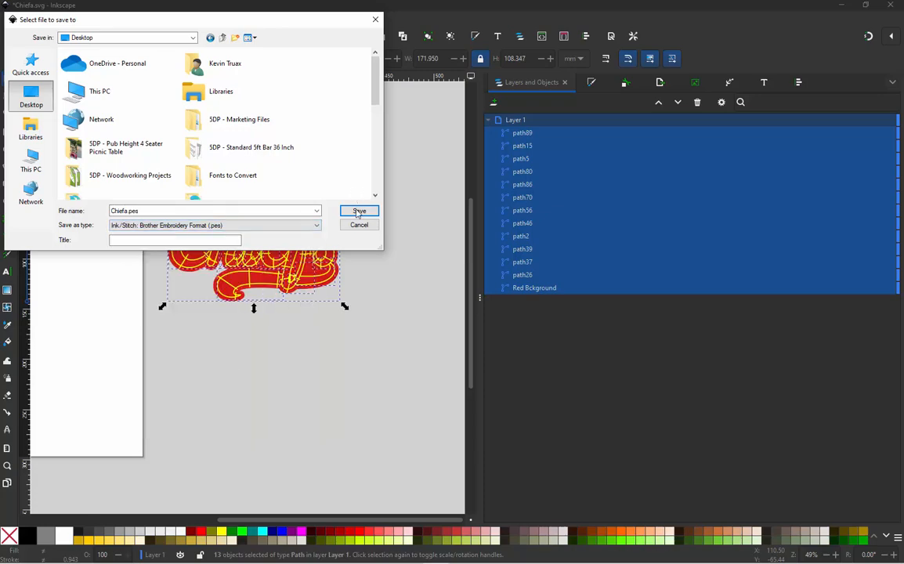
click(357, 209)
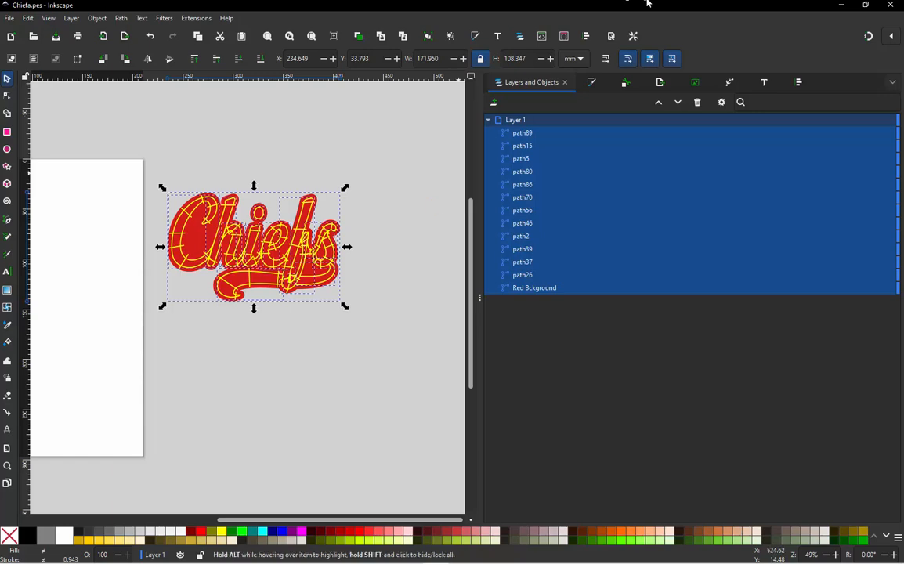
click(842, 7)
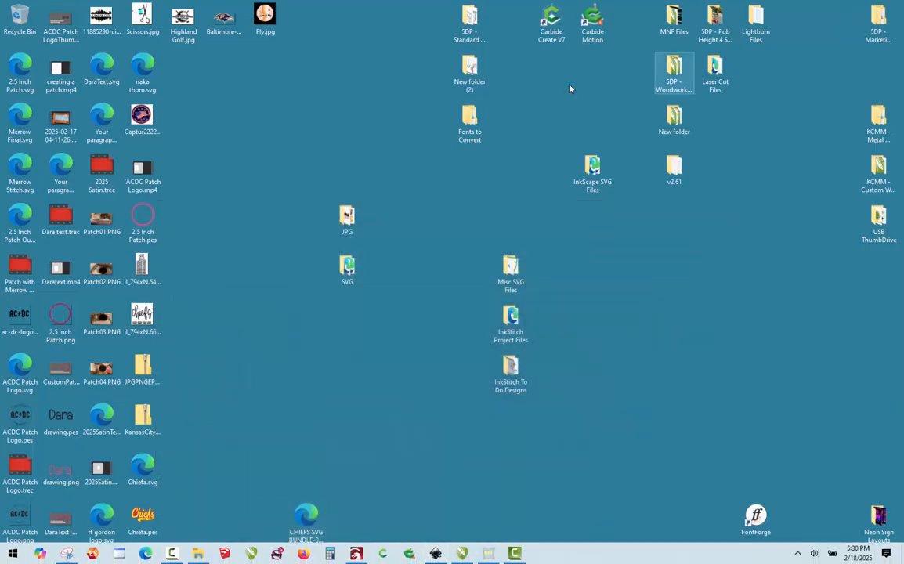